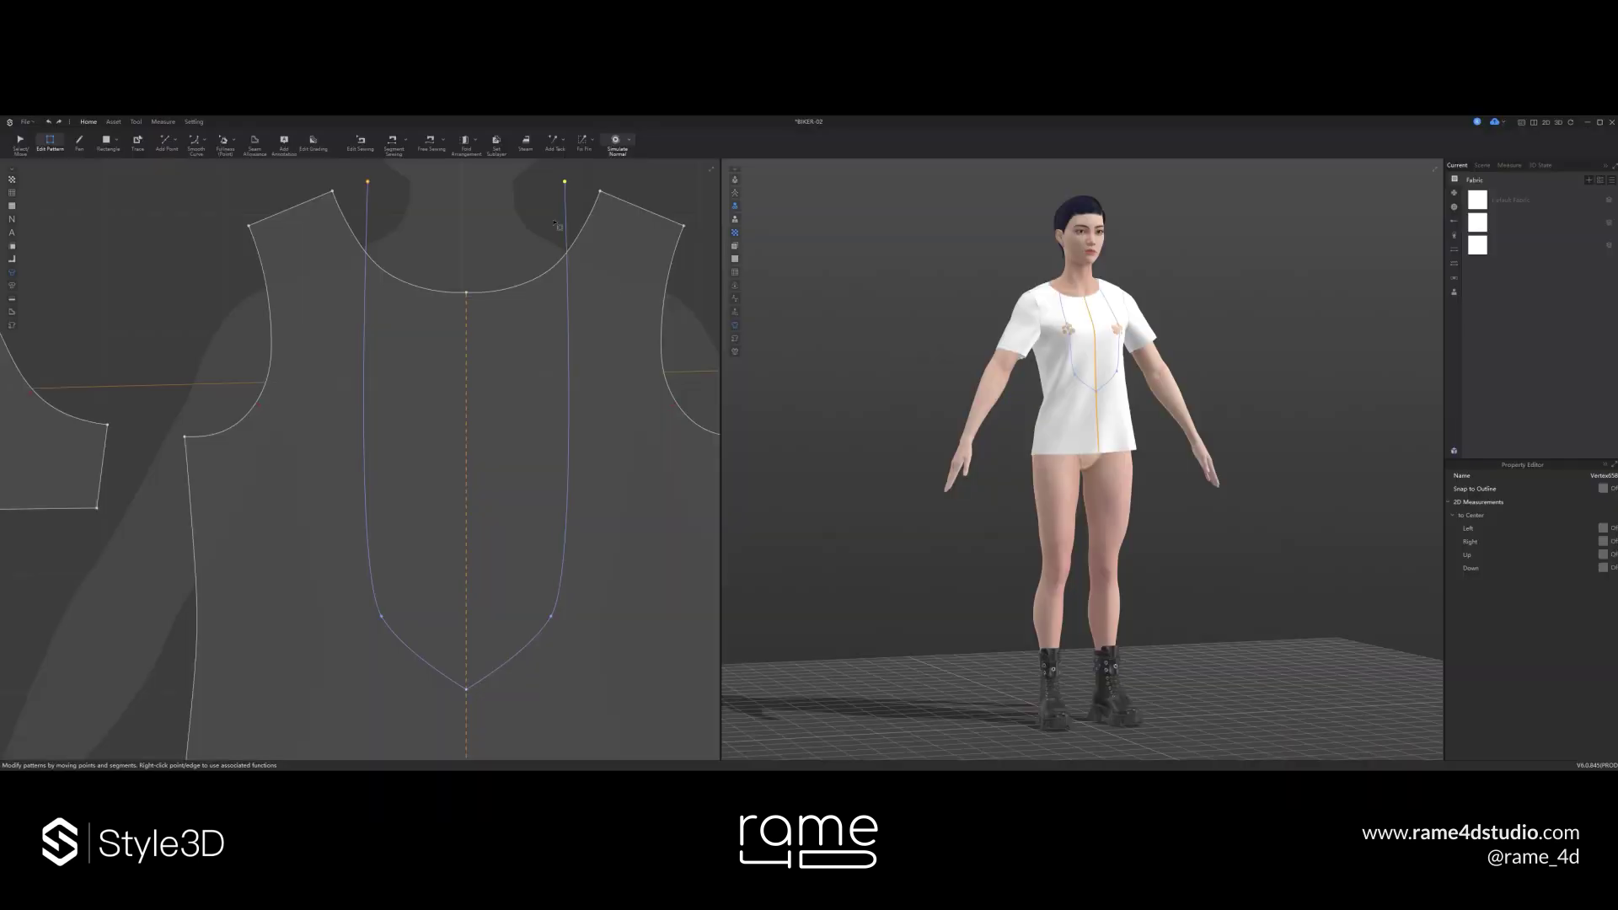
# - Add a point midway along each long side of the front's symmetric internal line and pull it outward so the sides bow
pyautogui.rightClick(568, 381)
pyautogui.click(601, 462)
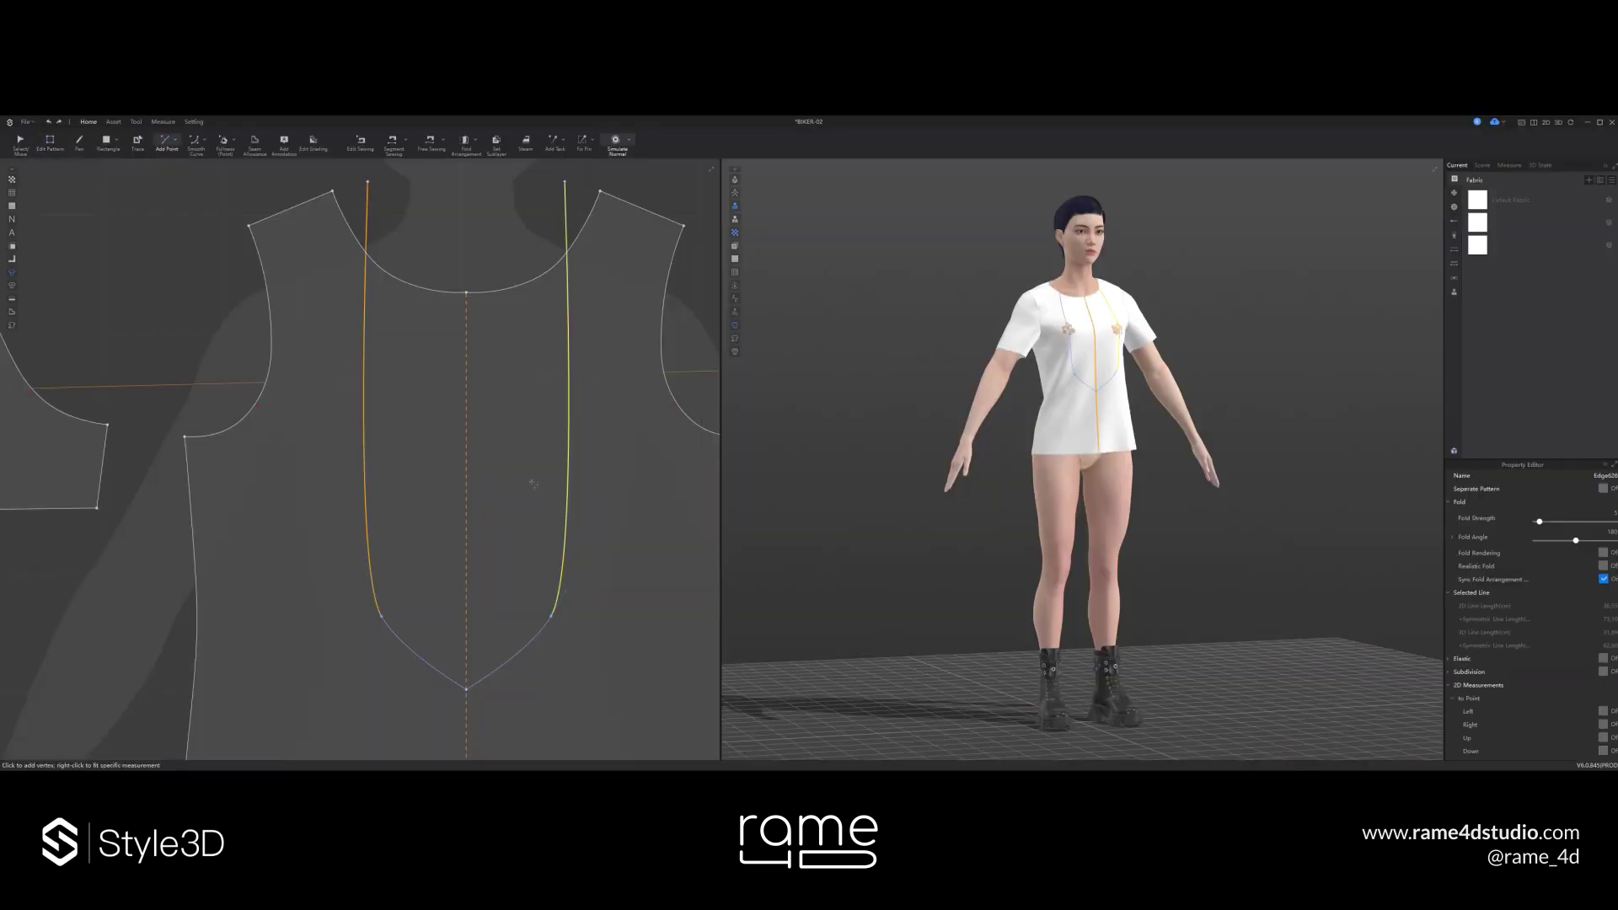
pyautogui.moveTo(569, 453); pyautogui.dragTo(590, 451)
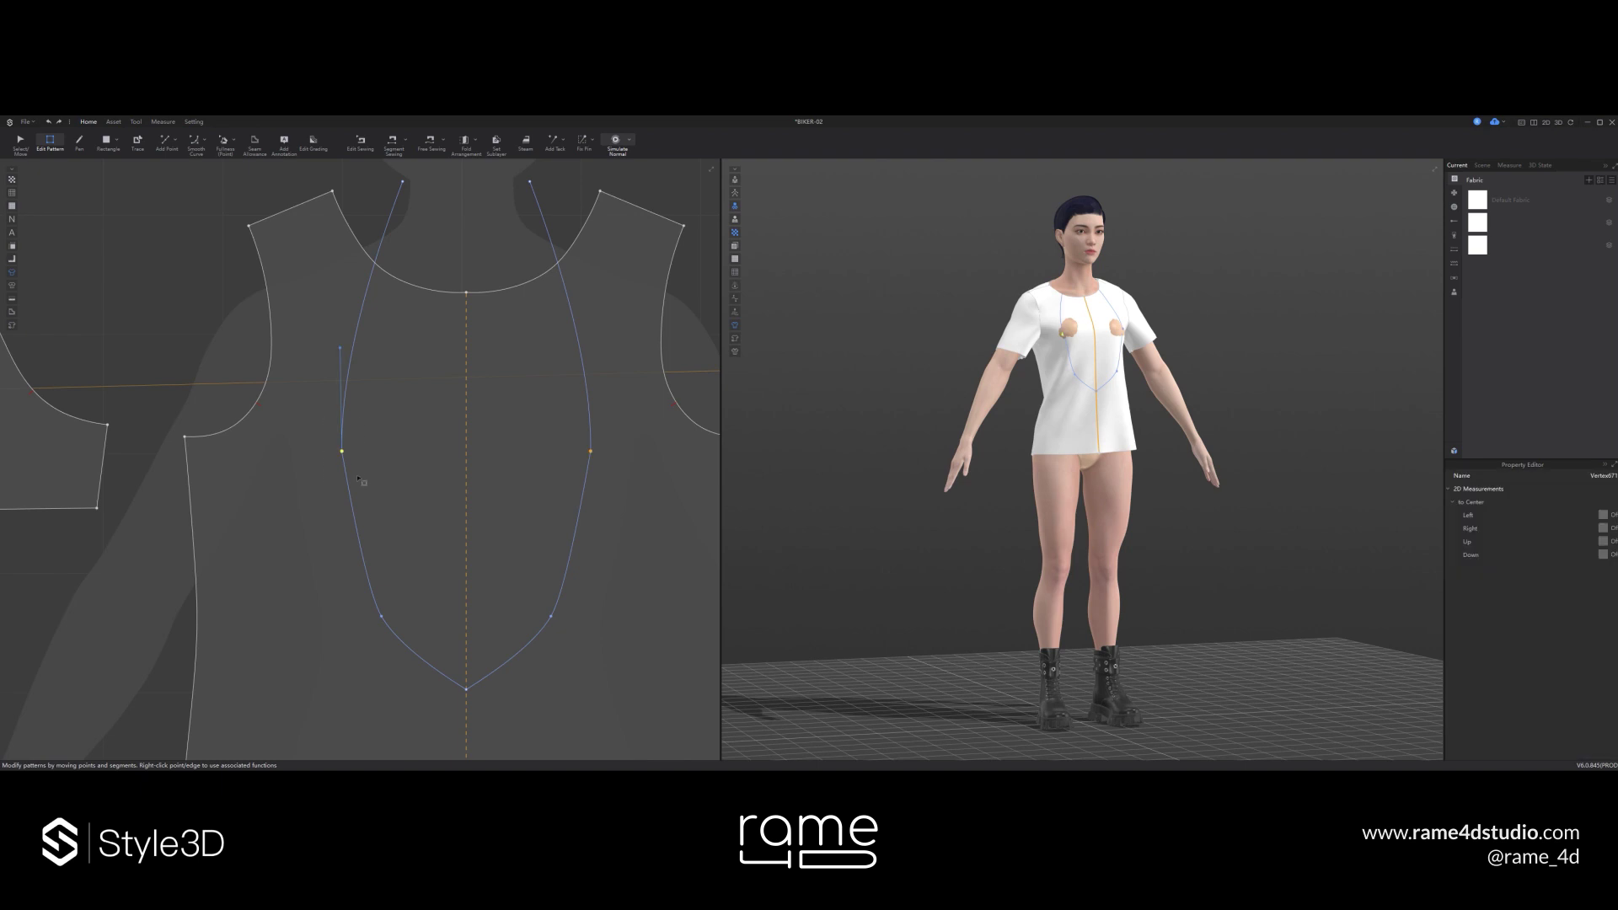
pyautogui.moveTo(326, 432); pyautogui.dragTo(338, 467)
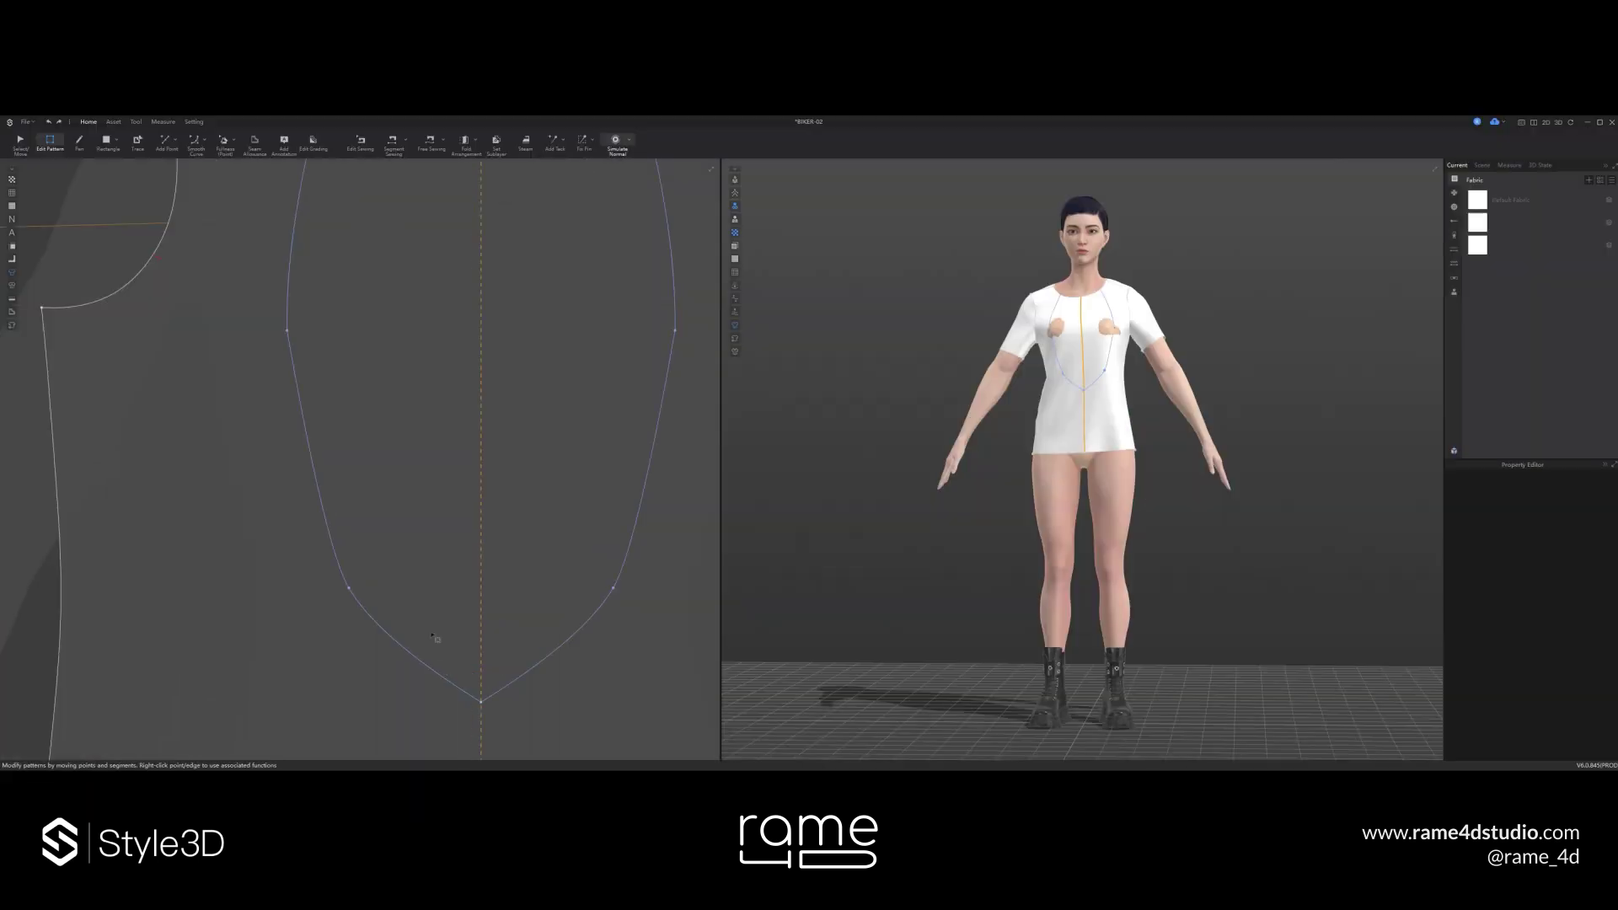
pyautogui.click(312, 551)
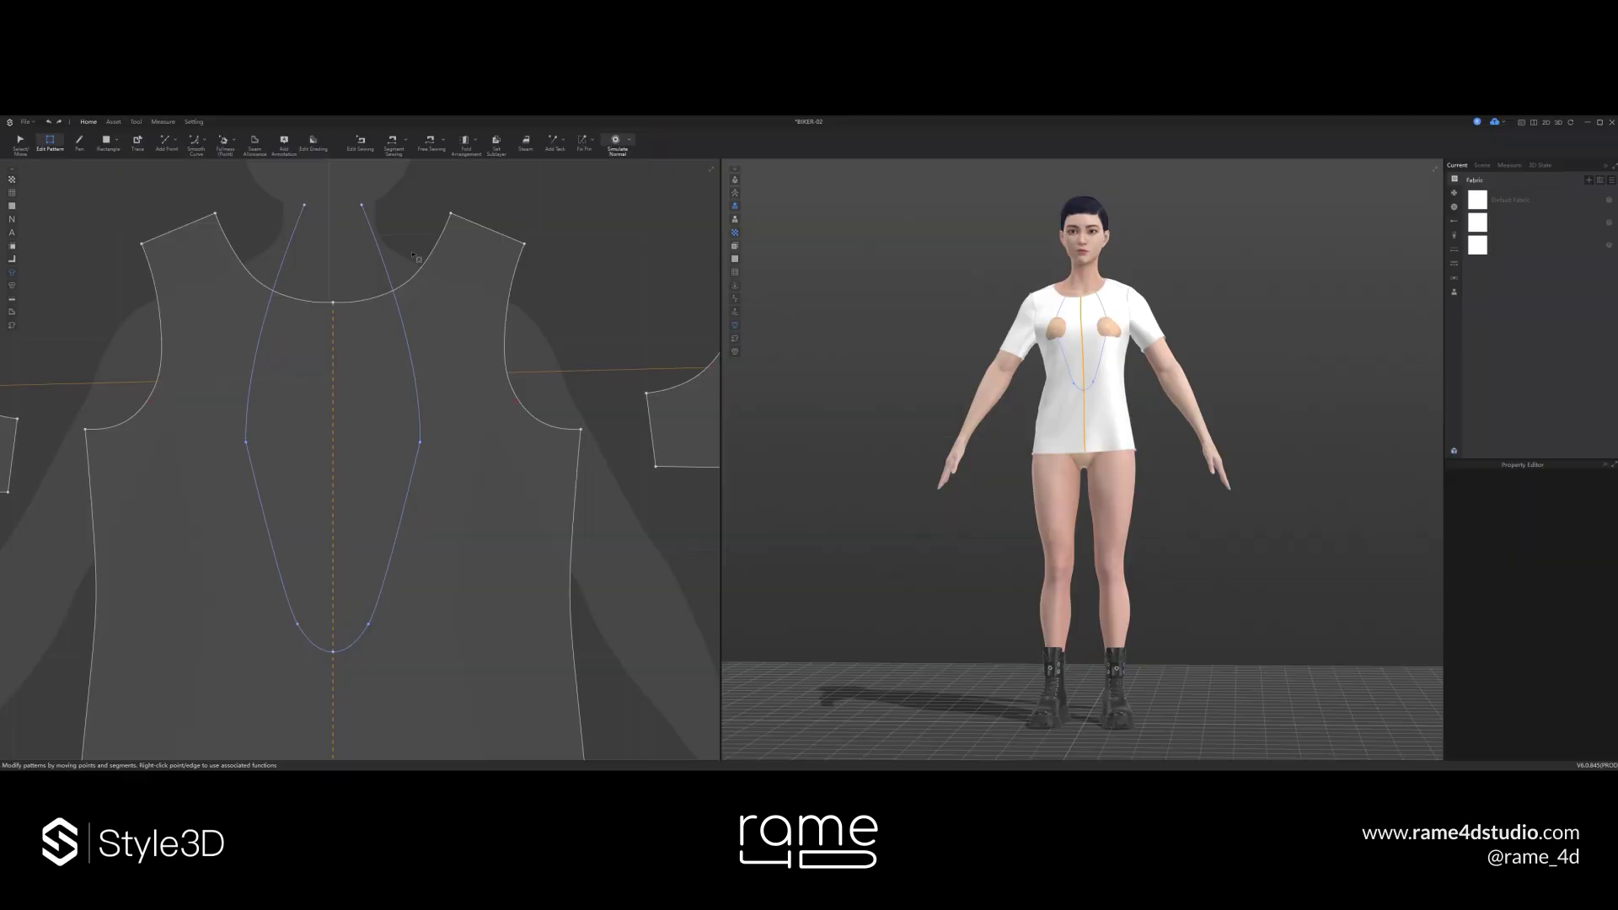
# - Lengthen the internal shape towards the front hem and narrow its sides and the two top points near the neck
pyautogui.scroll(-3, 371, 506)
pyautogui.click(372, 584)
pyautogui.moveTo(374, 589); pyautogui.dragTo(375, 593)
pyautogui.click(614, 506)
pyautogui.moveTo(417, 412); pyautogui.dragTo(408, 412)
pyautogui.click(505, 253)
pyautogui.moveTo(386, 286); pyautogui.dragTo(378, 286)
pyautogui.click(383, 284)
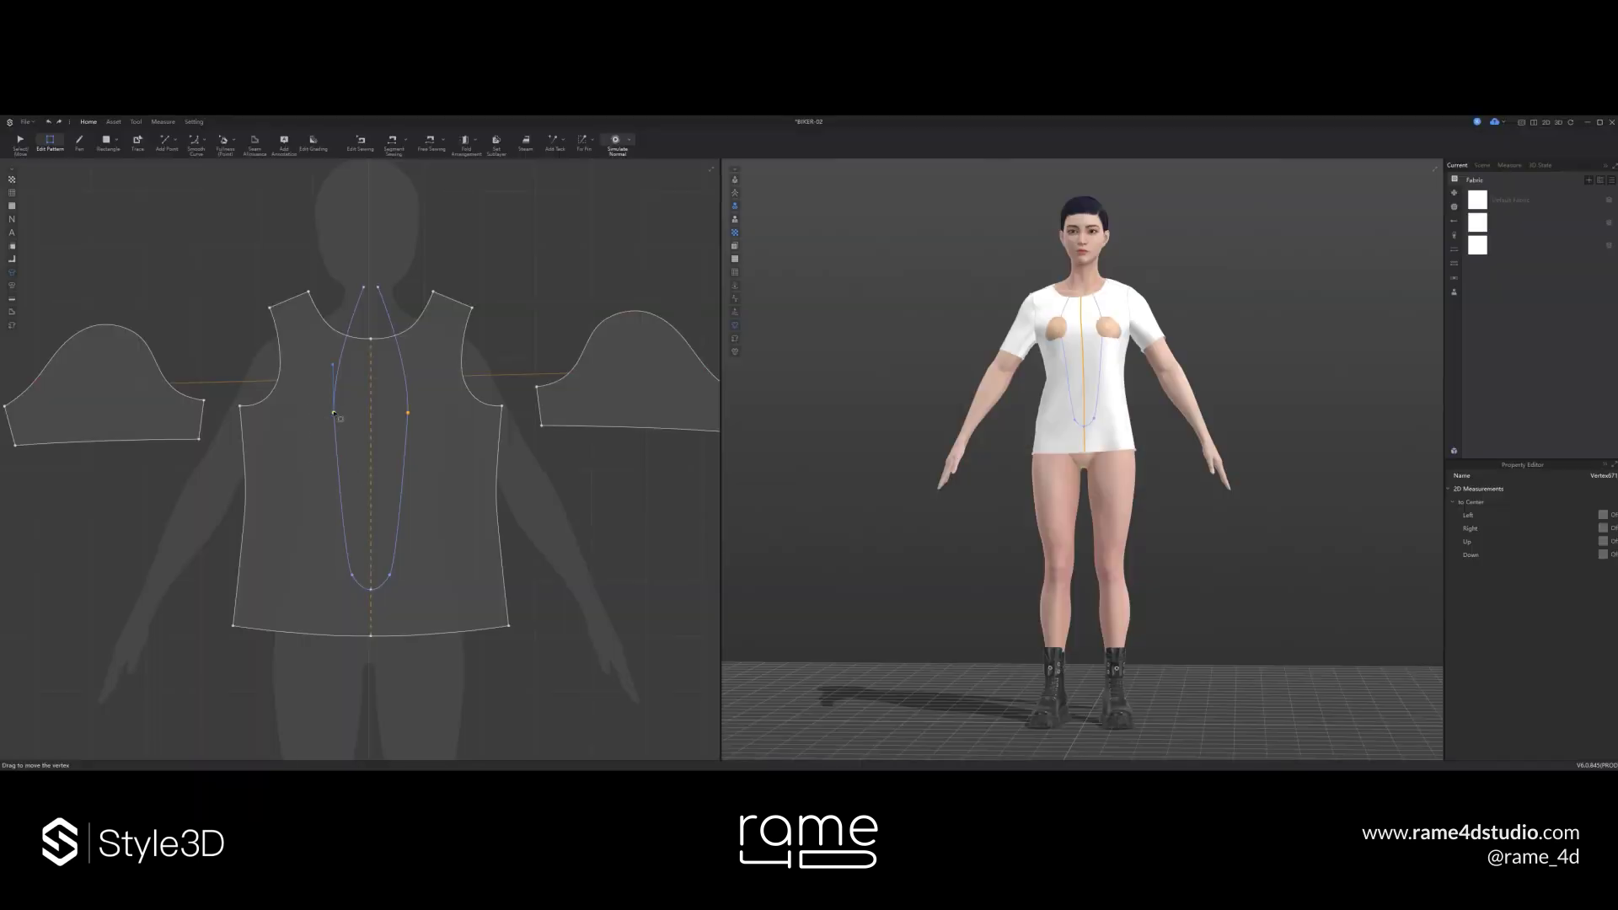
pyautogui.click(353, 576)
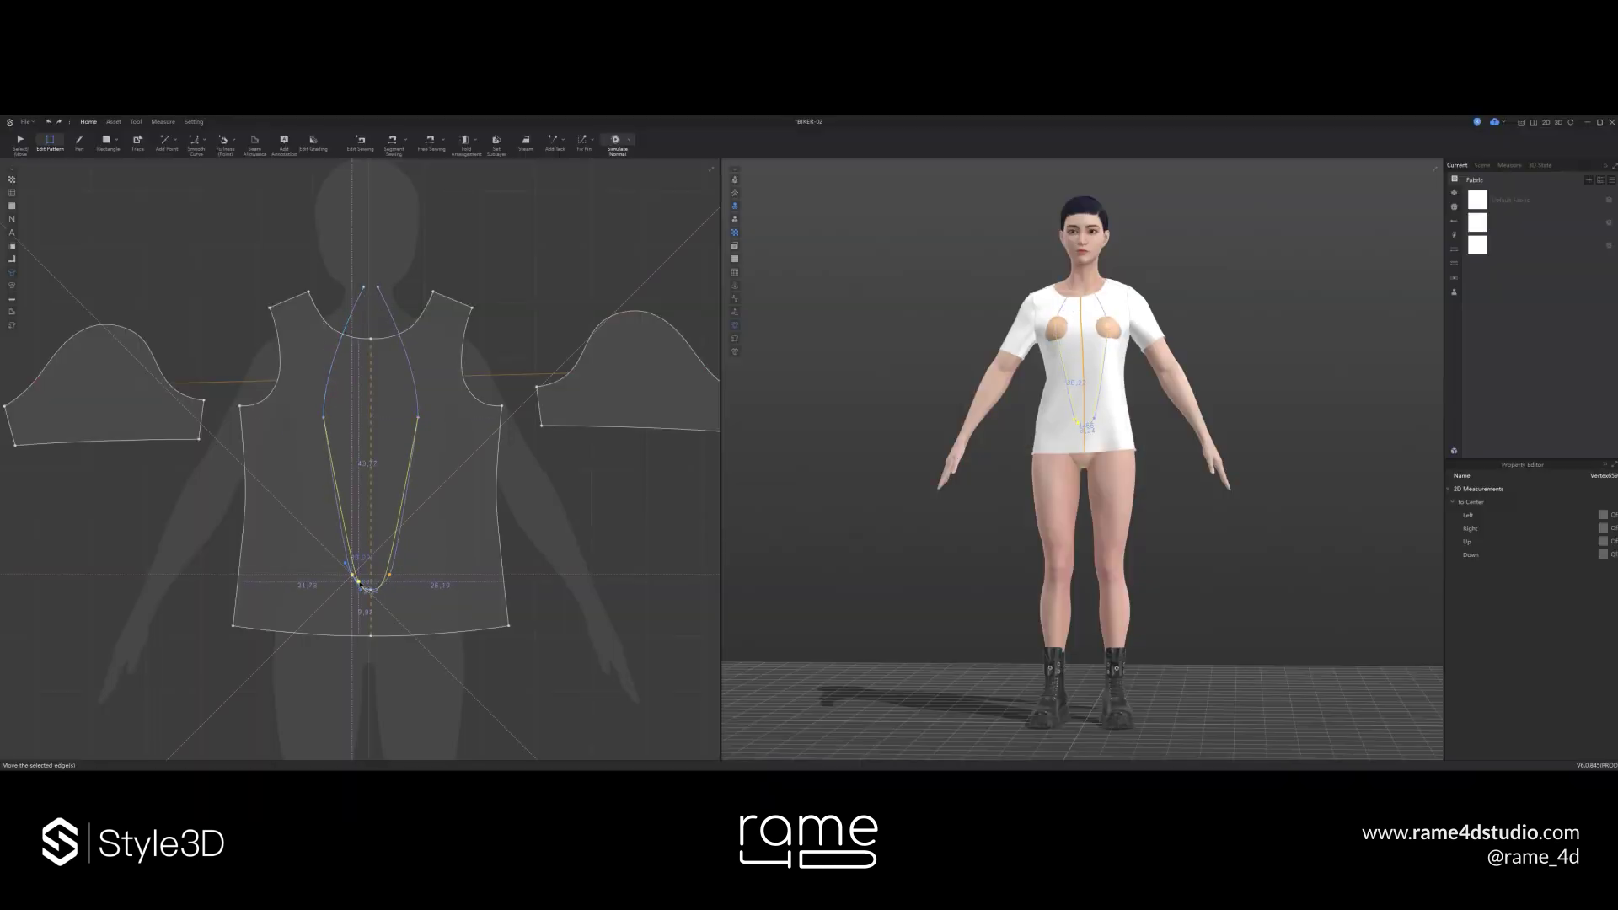
# - Round the lower tip of the internal shape by adjusting its curve handles symmetrically about the centre line
pyautogui.scroll(5, 360, 585)
pyautogui.click(271, 516)
pyautogui.click(270, 504)
pyautogui.moveTo(333, 613); pyautogui.dragTo(309, 613)
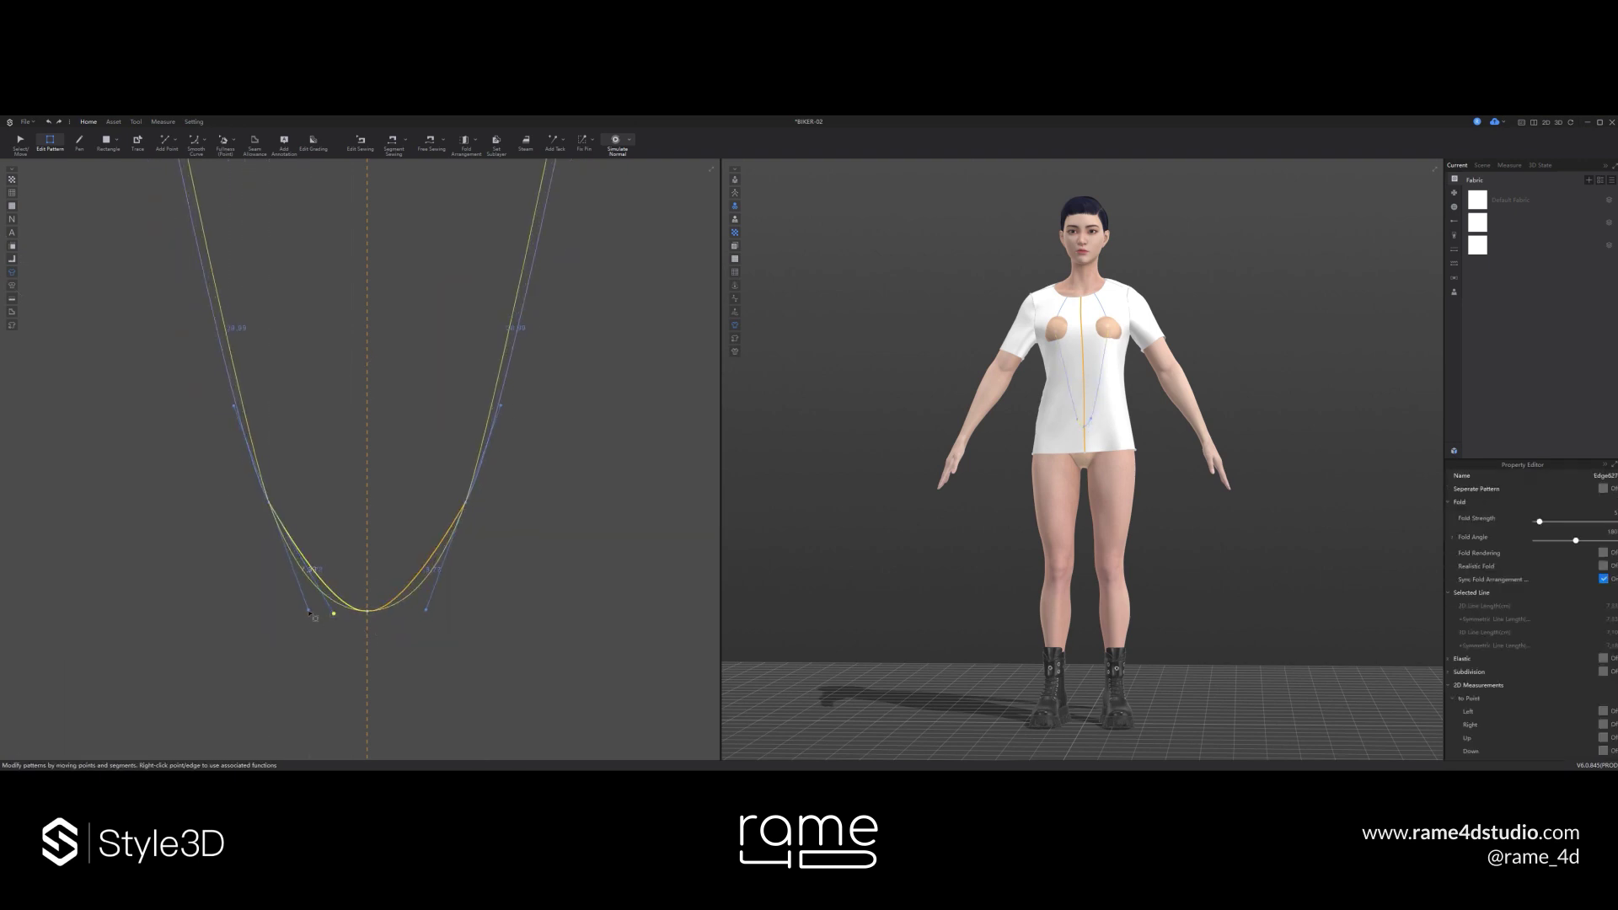
pyautogui.scroll(-8, 310, 614)
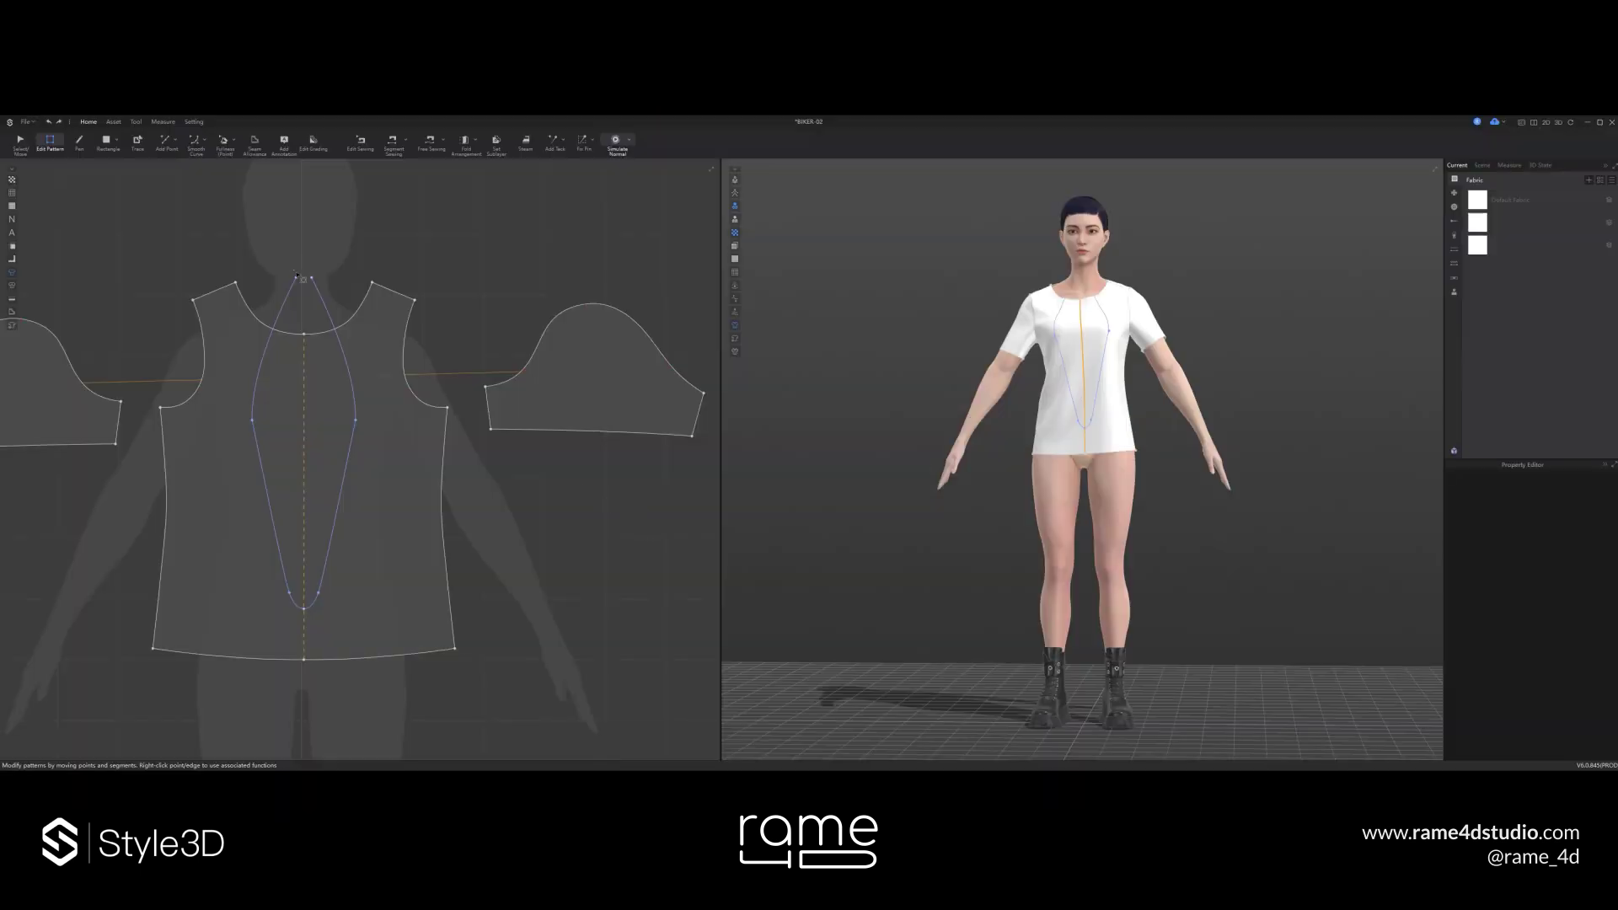
# - Lower the internal shape's top points towards the neckline and compare the outline with the reference photo
pyautogui.moveTo(296, 277); pyautogui.dragTo(296, 300)
pyautogui.click(286, 365)
pyautogui.hotkey('alt', 'Tab')
pyautogui.hotkey('alt', 'Tab')
# - Cut the internal shape out of the front as a sewn insert and move its pattern piece below the front
pyautogui.click(23, 141)
pyautogui.rightClick(292, 307)
pyautogui.click(338, 378)
pyautogui.press('space')
pyautogui.scroll(-6, 338, 381)
pyautogui.moveTo(329, 414); pyautogui.dragTo(329, 545)
# - Delete all unused fabrics from the fabric list
pyautogui.rightClick(1558, 220)
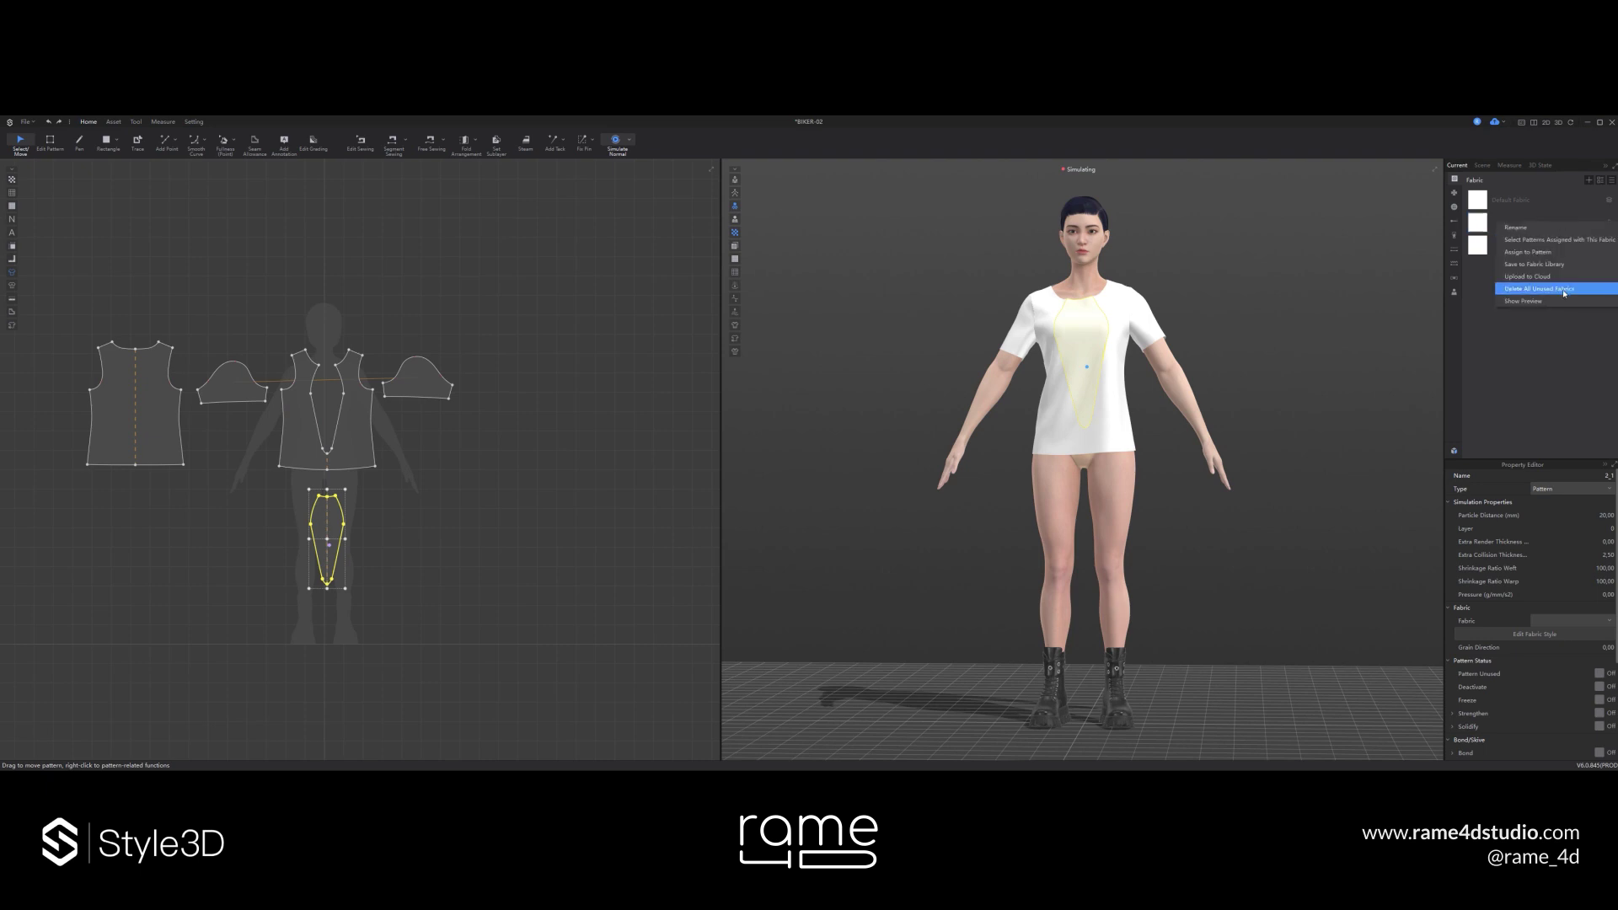
pyautogui.click(1565, 289)
pyautogui.click(1569, 201)
# - Add a new fabric named Transparent and assign it to the front insert
pyautogui.click(1589, 181)
pyautogui.click(332, 518)
pyautogui.rightClick(1524, 222)
pyautogui.click(1530, 239)
pyautogui.click(1523, 222)
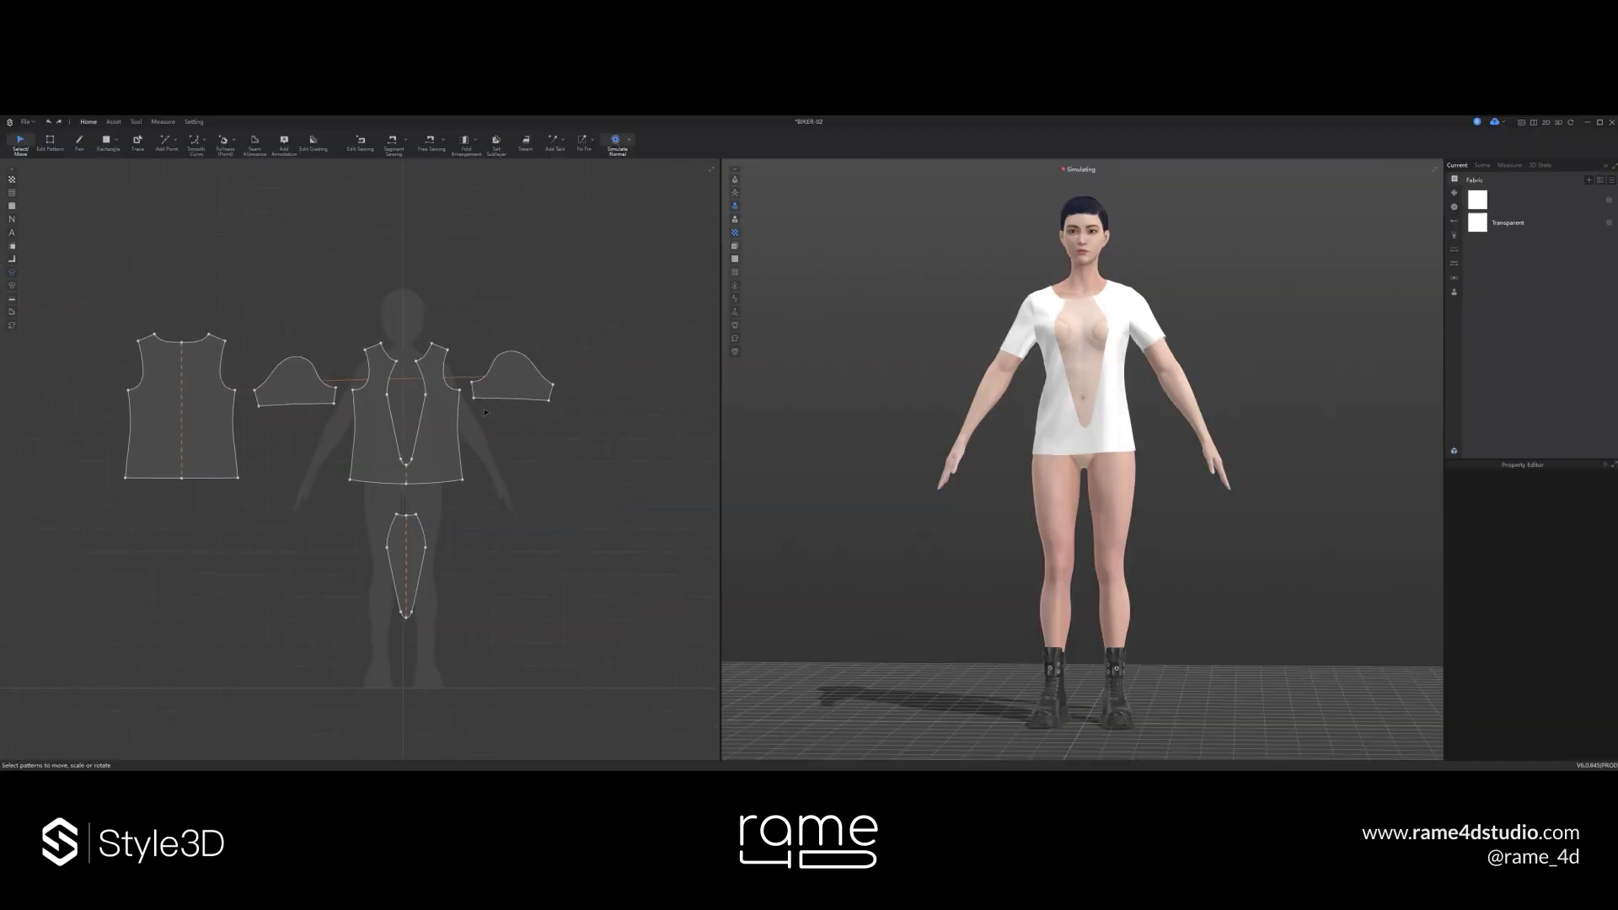
pyautogui.click(1144, 289)
pyautogui.click(1165, 307)
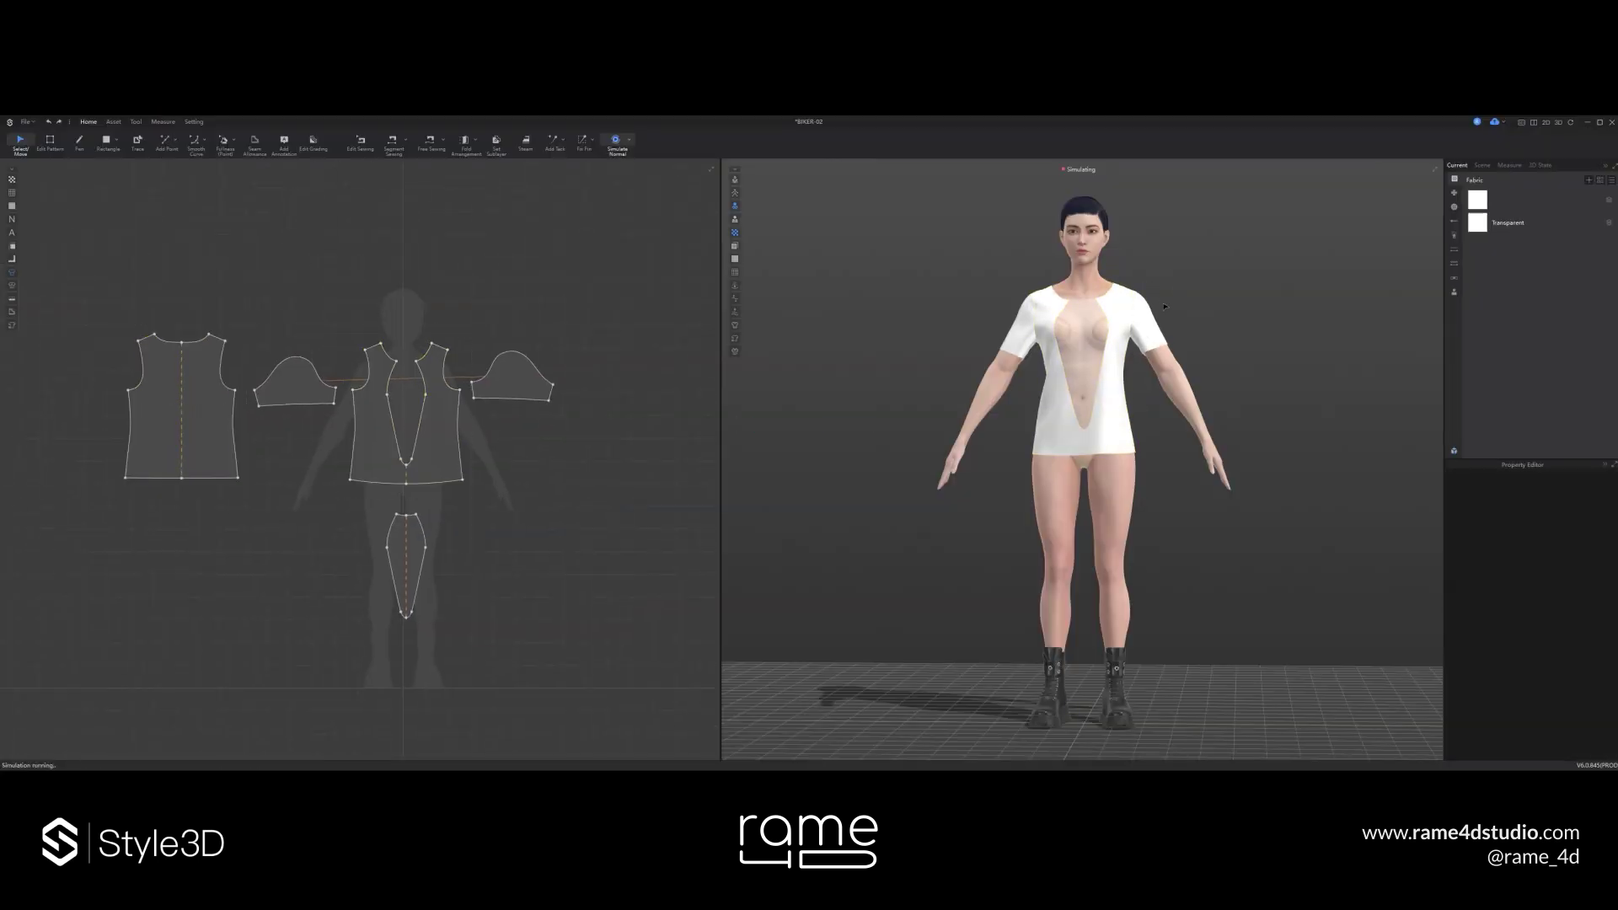
# - Draw mirrored elongated internal lines on the front with the Pen tool, running from each shoulder down the chest and back to the neckline
pyautogui.click(354, 424)
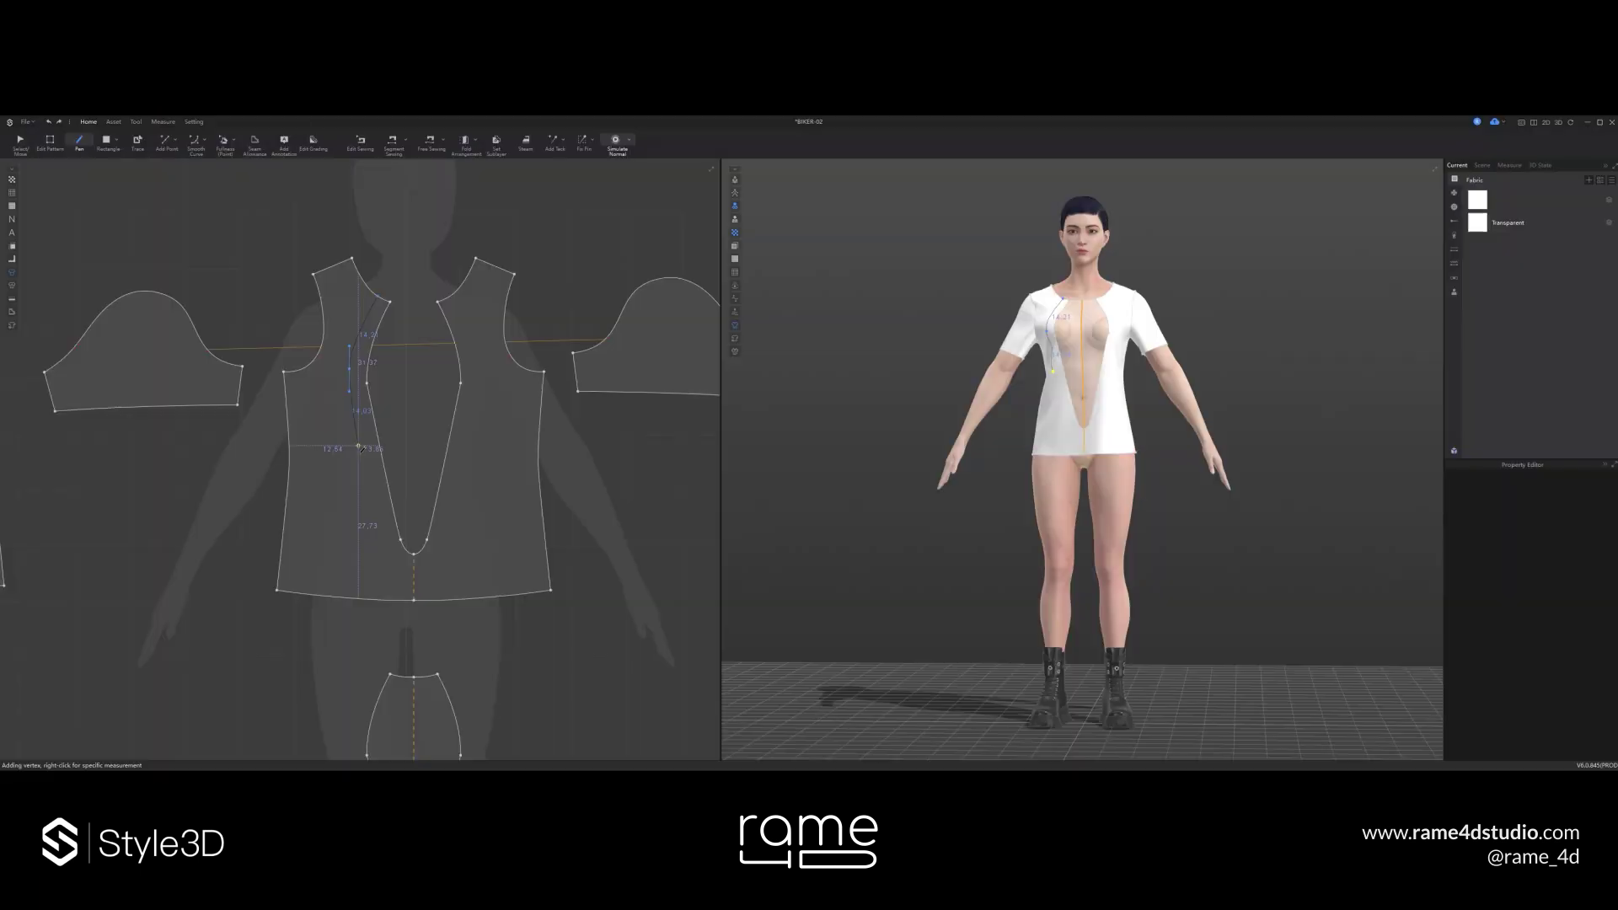
pyautogui.doubleClick(352, 259)
pyautogui.click(226, 261)
# - Level the front shoulder edges, reshape the chest loops into outward-leaning drops, and compare with the reference photo
pyautogui.scroll(3, 321, 260)
pyautogui.moveTo(369, 259); pyautogui.dragTo(379, 284)
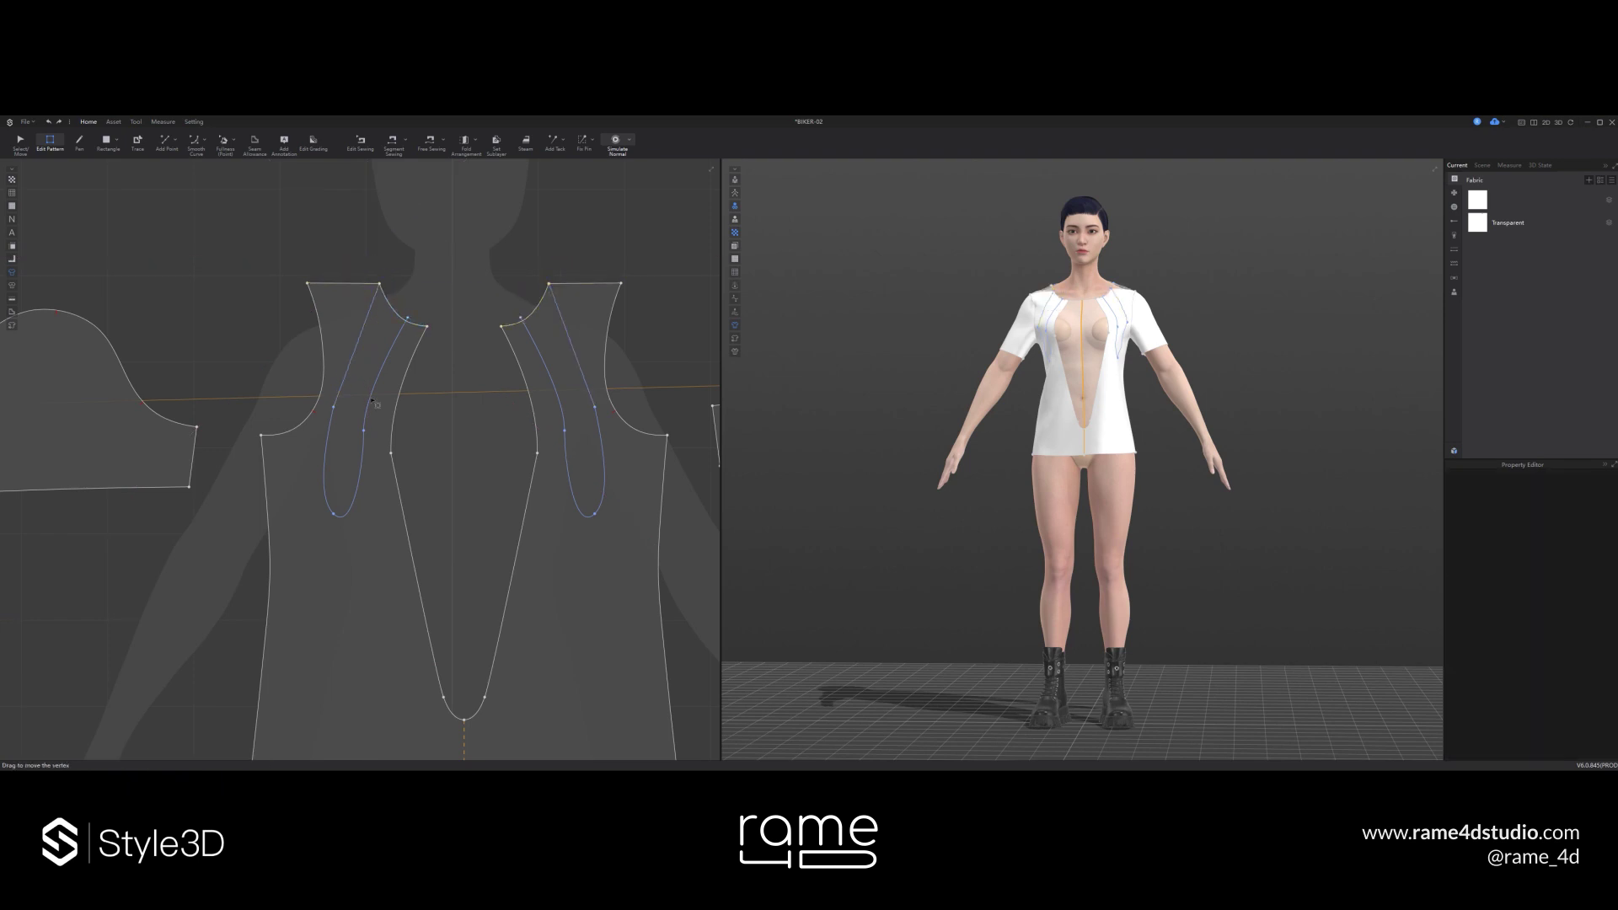
pyautogui.moveTo(334, 514); pyautogui.dragTo(307, 528)
pyautogui.moveTo(363, 430); pyautogui.dragTo(355, 473)
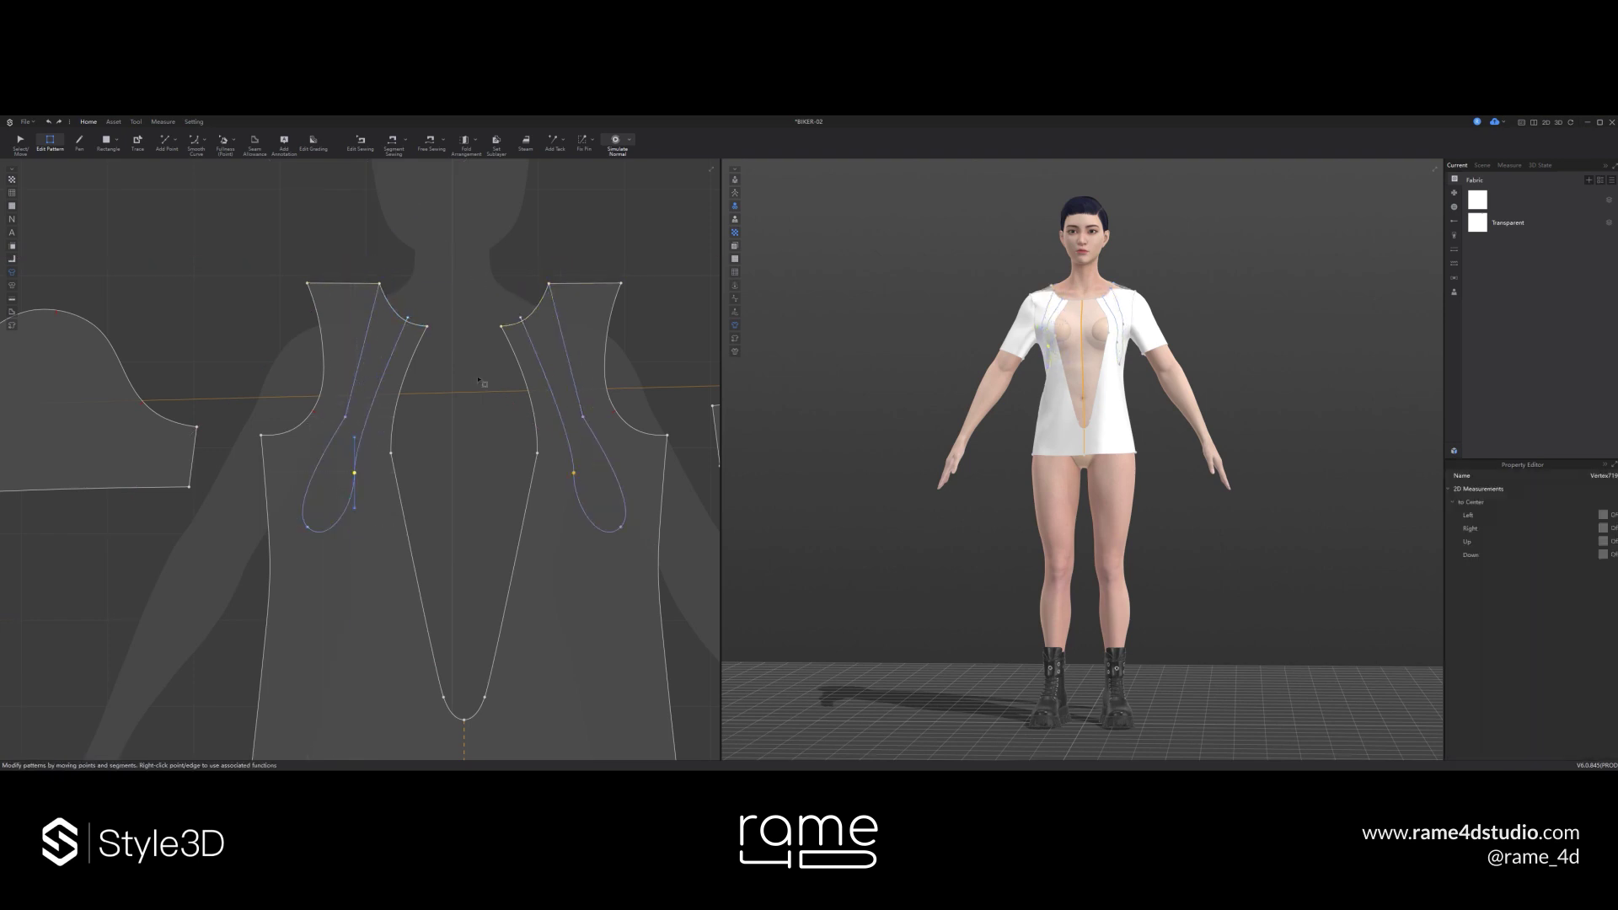
pyautogui.moveTo(1041, 408); pyautogui.dragTo(1065, 381, button='right')
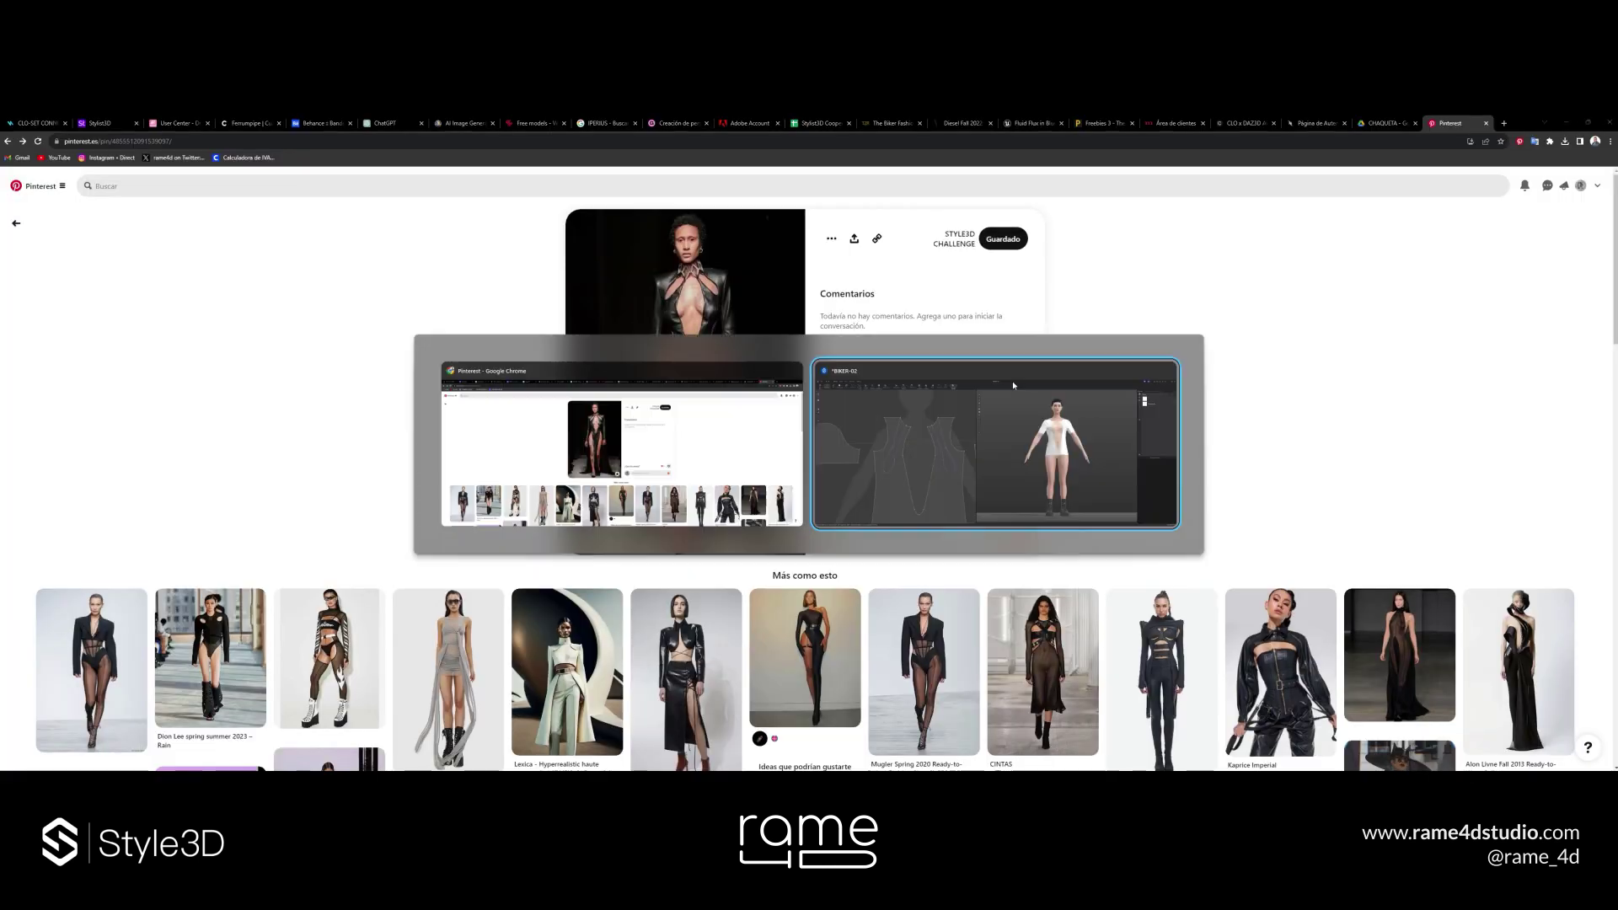
pyautogui.hotkey('alt', 'Tab')
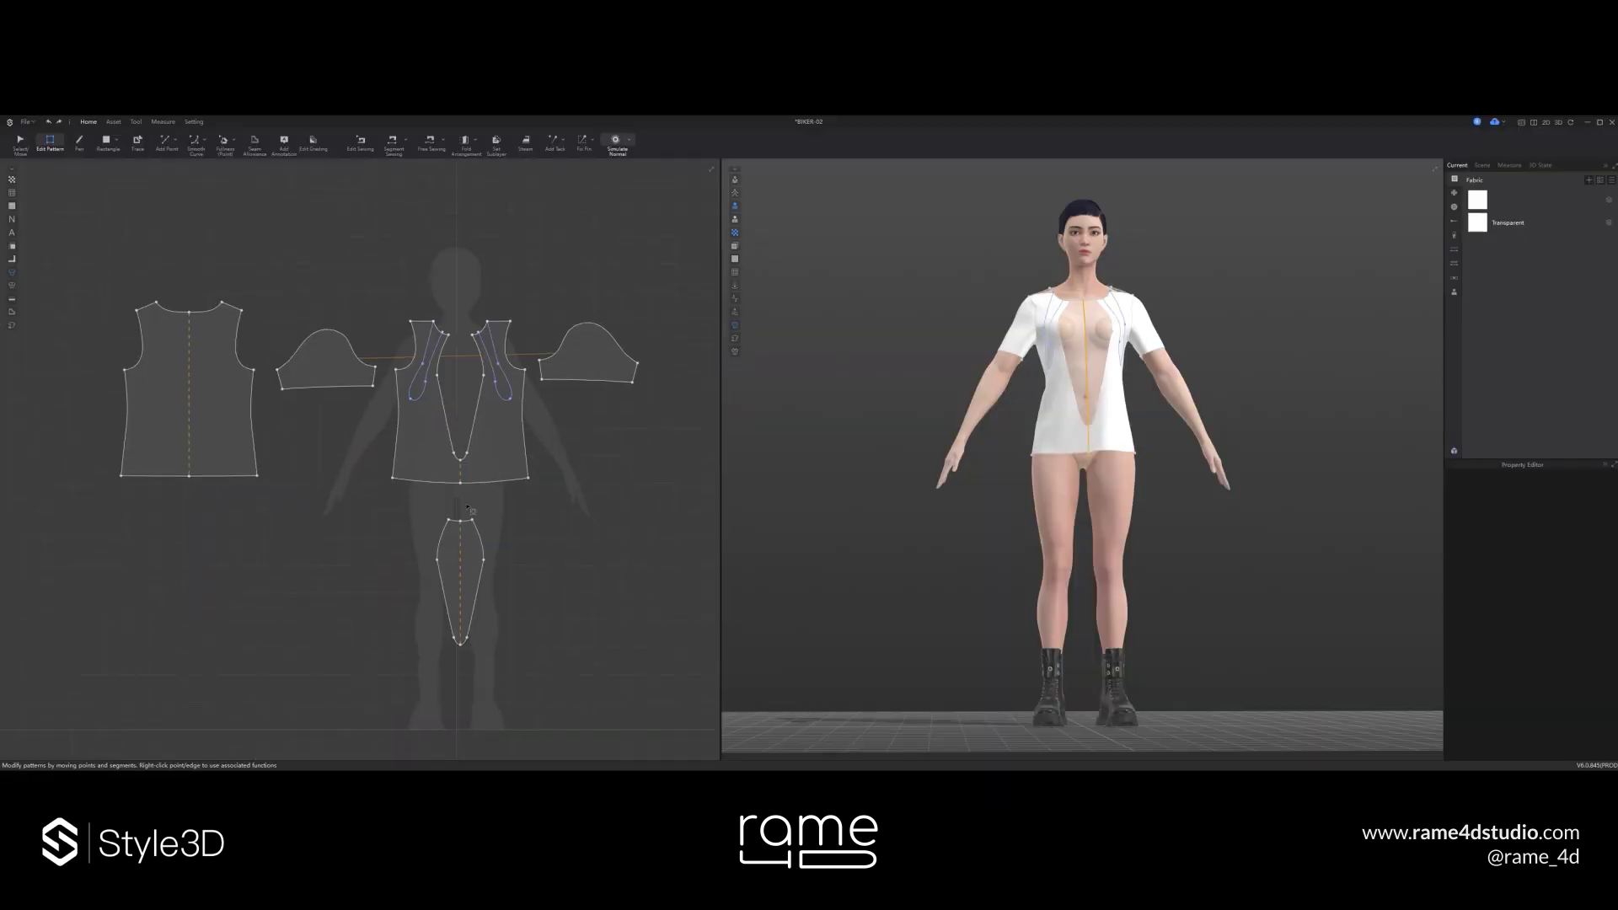
# - Move the insert pattern beside the right sleeve and extend the middle of the front hem into a tapered panel reaching the ankles
pyautogui.moveTo(466, 566); pyautogui.dragTo(713, 329)
pyautogui.click(579, 252)
pyautogui.click(426, 481)
pyautogui.click(50, 142)
pyautogui.moveTo(460, 483); pyautogui.dragTo(460, 610)
pyautogui.press('space')
pyautogui.press('z')
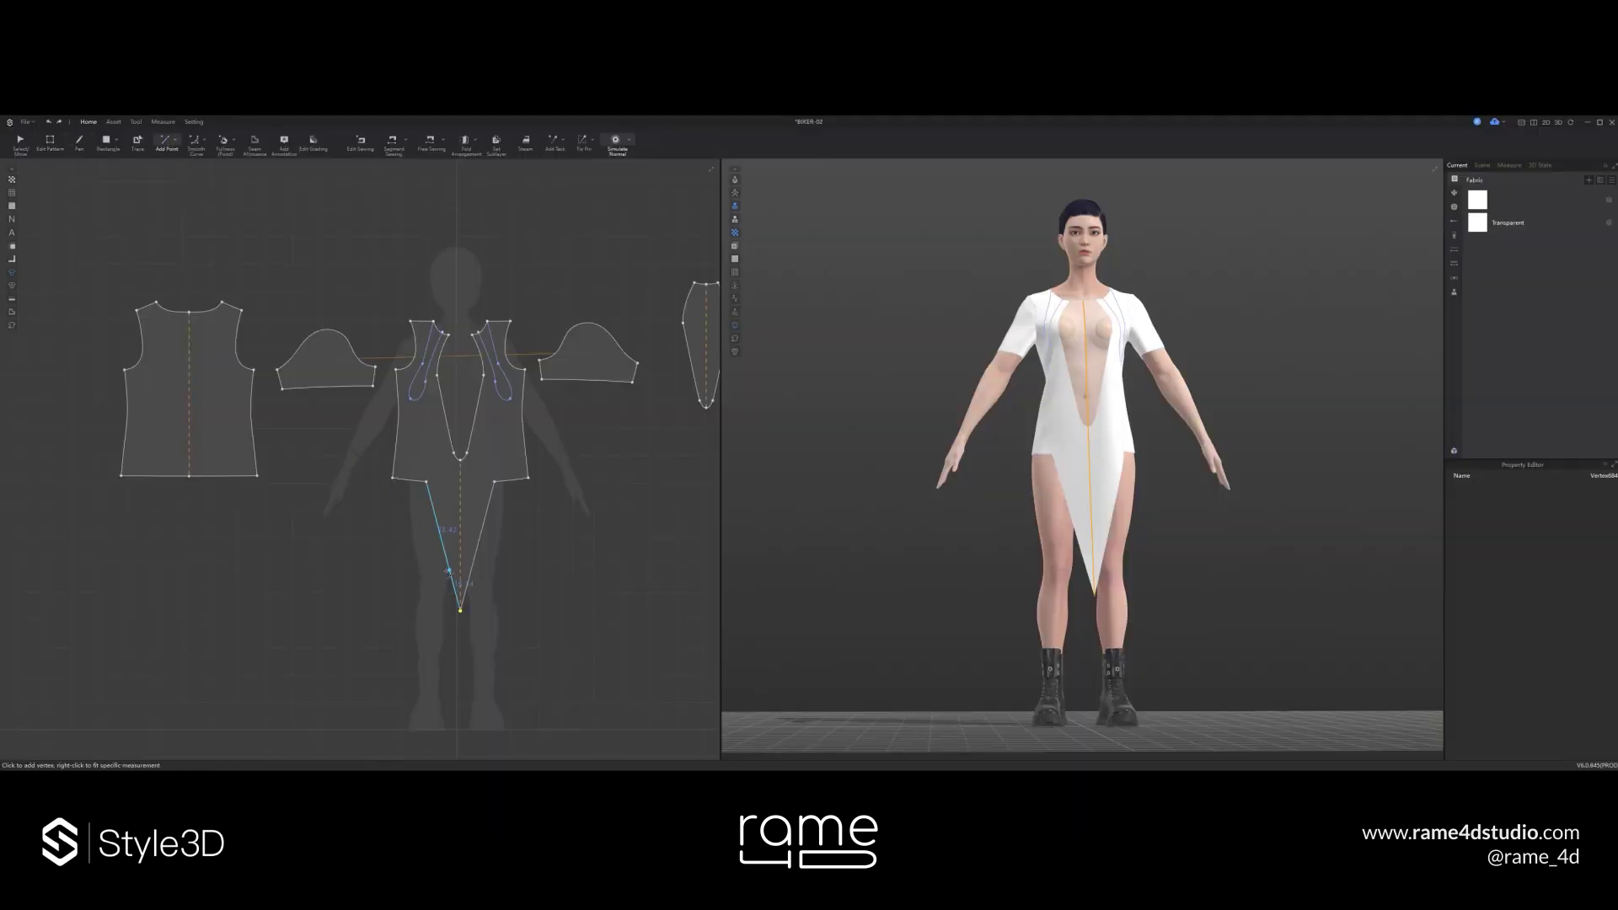
pyautogui.moveTo(437, 581); pyautogui.dragTo(489, 704)
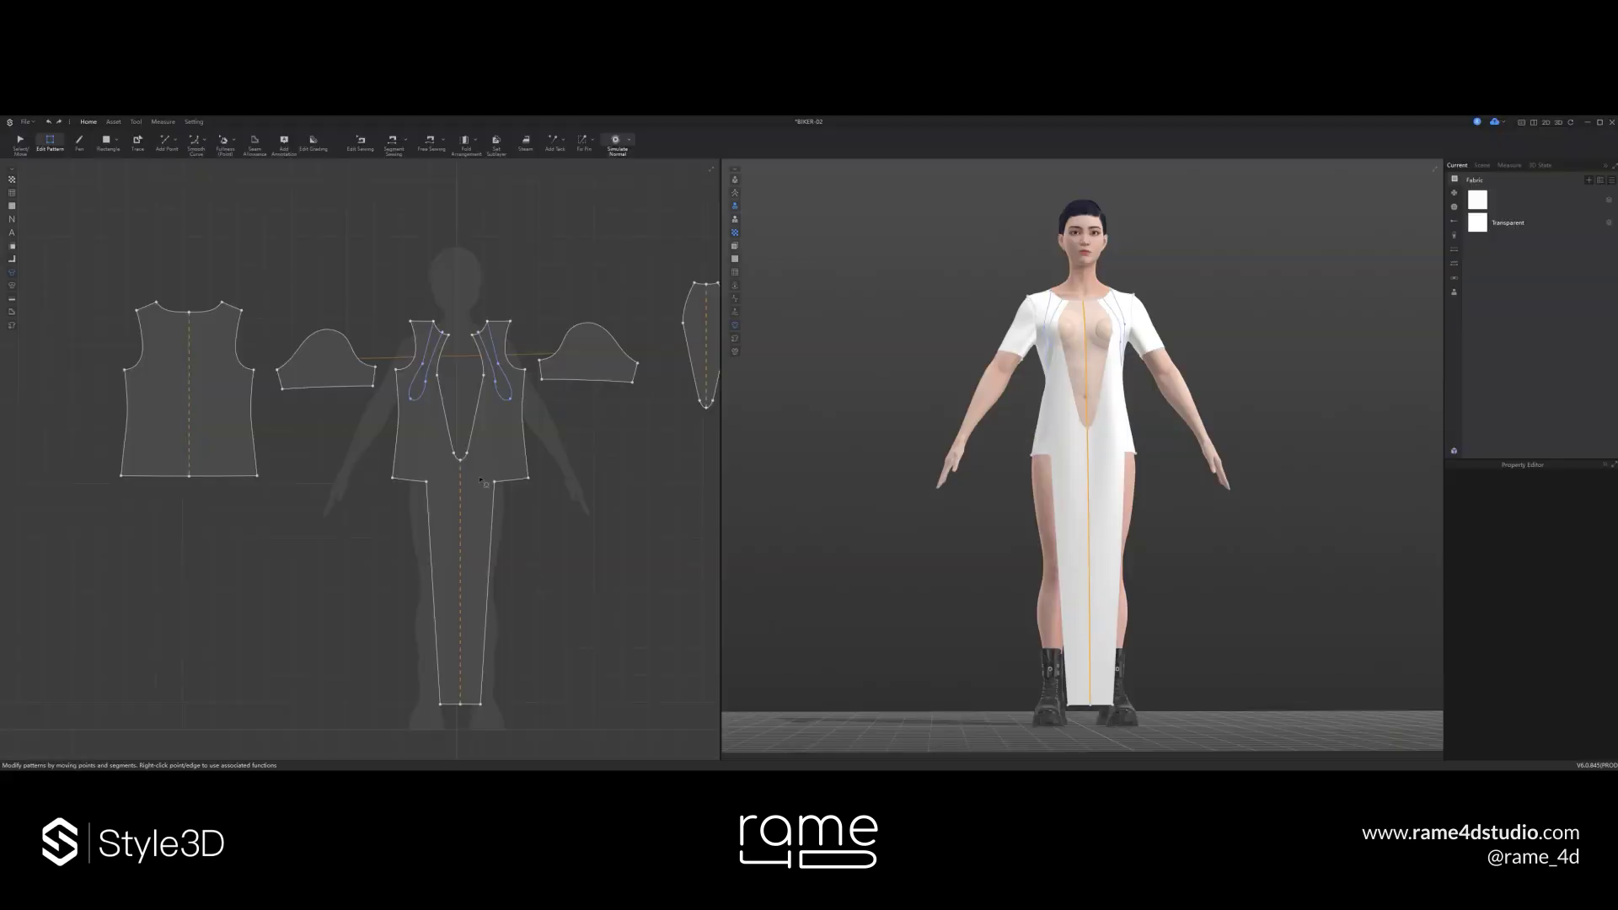
# - Raise the points where the front panel meets the side hem to hip height to form slits, checking the reference photo
pyautogui.moveTo(495, 481); pyautogui.dragTo(497, 459)
pyautogui.click(621, 477)
pyautogui.press('space')
pyautogui.moveTo(1108, 504)
pyautogui.mouseDown(button='right')
pyautogui.moveTo(1022, 509)
pyautogui.moveTo(1105, 512)
pyautogui.mouseUp(button='right')
pyautogui.press('space')
pyautogui.hotkey('alt', 'Tab')
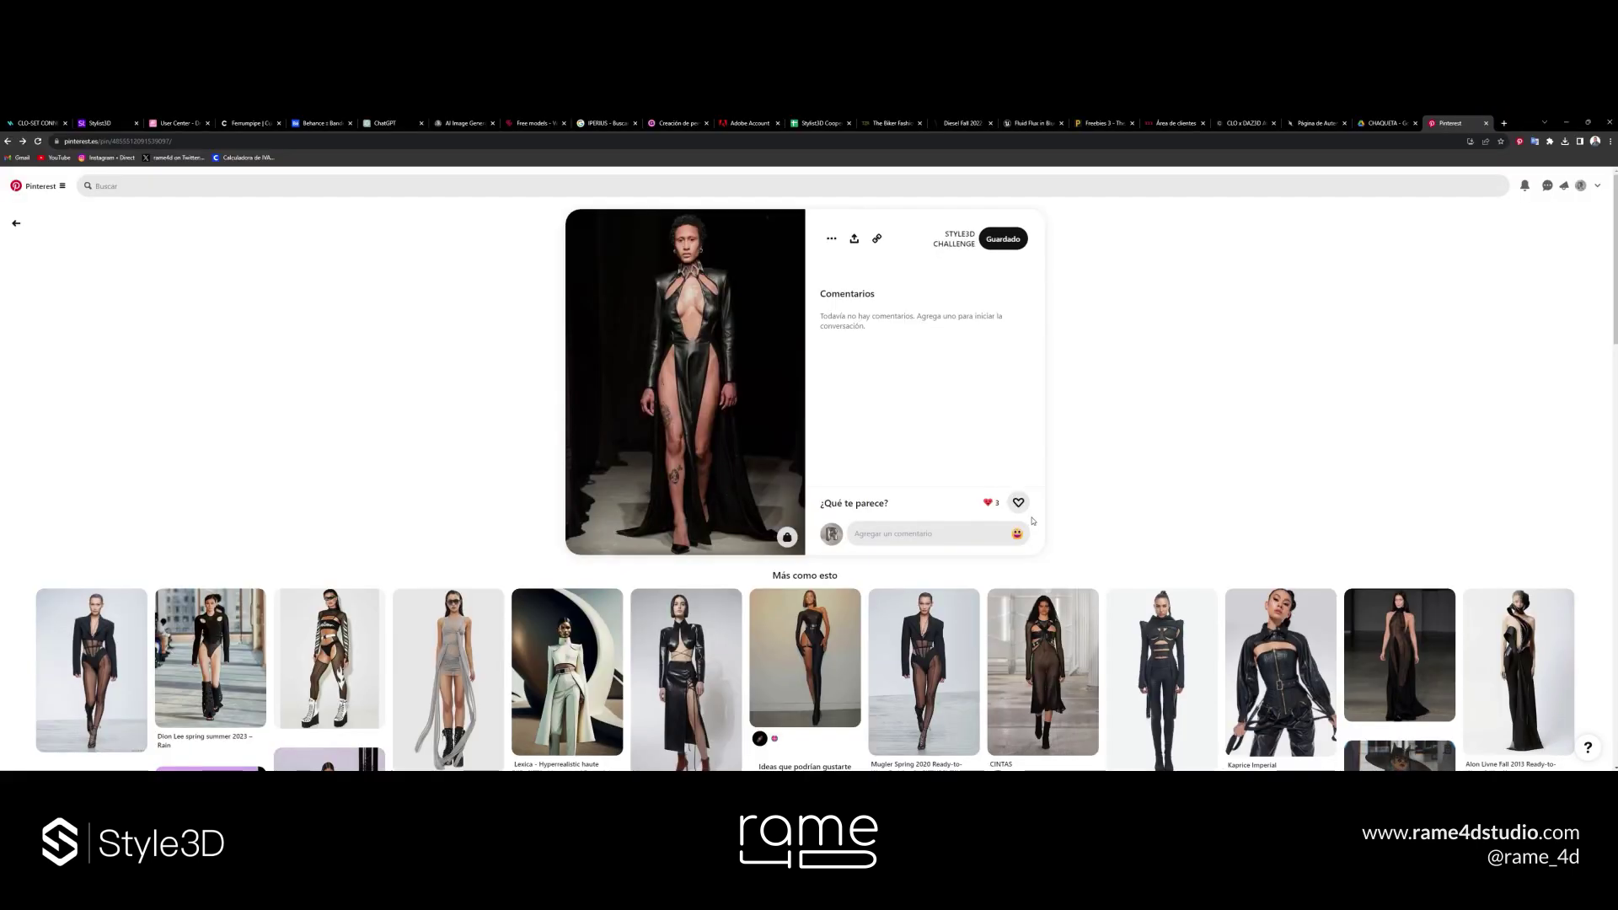
pyautogui.hotkey('alt', 'Tab')
pyautogui.press('z')
pyautogui.click(424, 426)
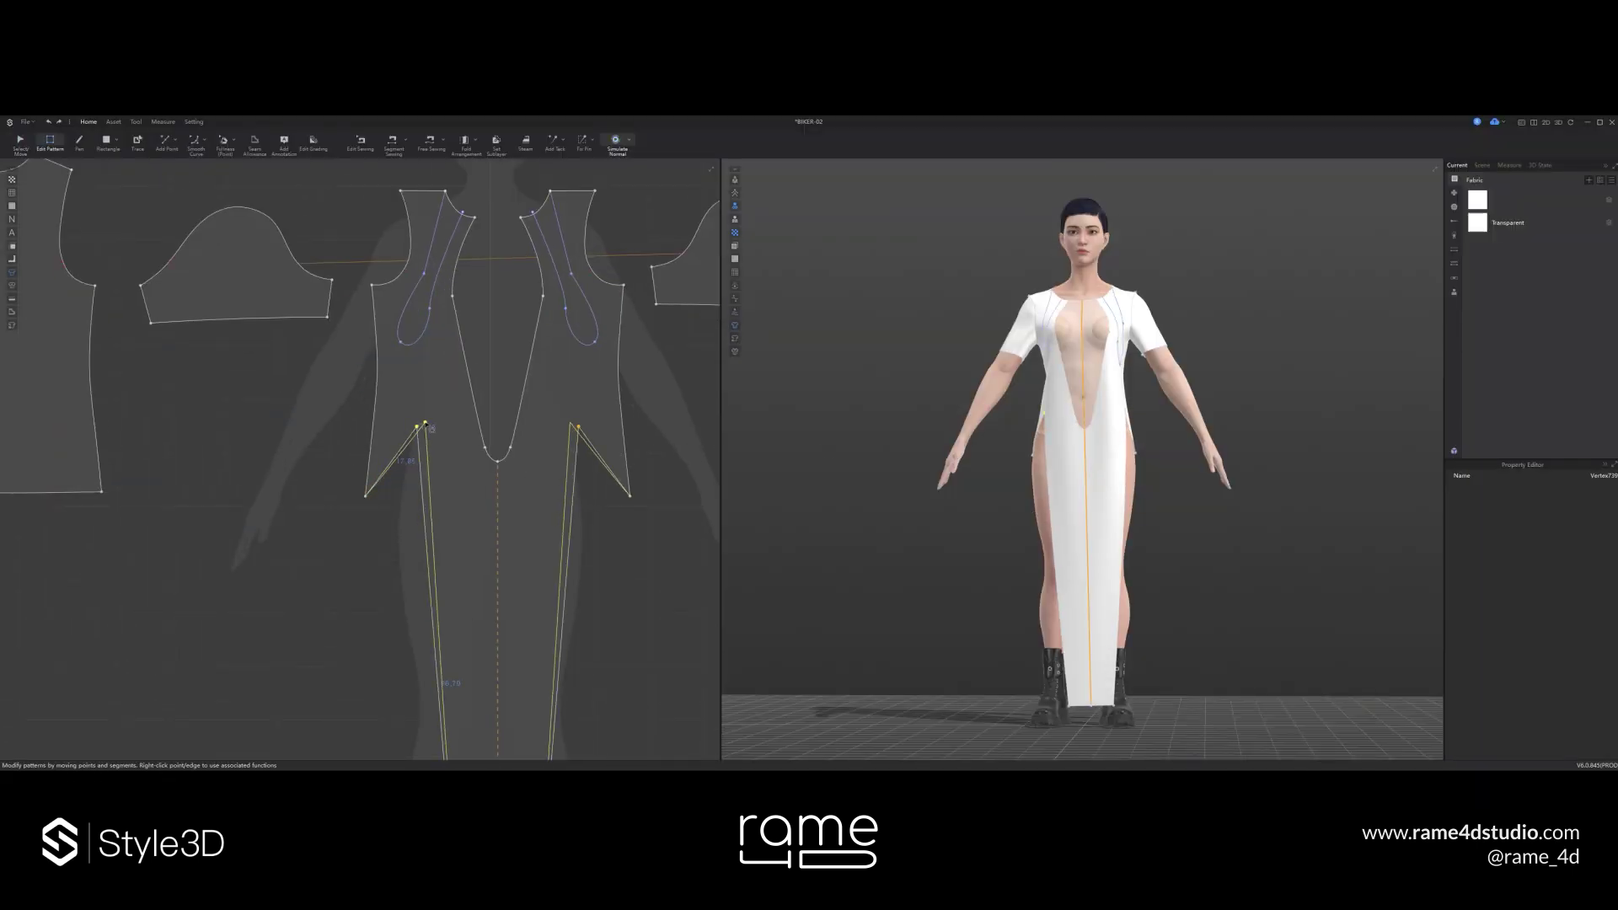
pyautogui.click(657, 419)
# - Lower the side hem corners of the front and back together, and compare the result with the reference photo
pyautogui.moveTo(969, 472); pyautogui.dragTo(823, 470, button='right')
pyautogui.scroll(-4, 440, 404)
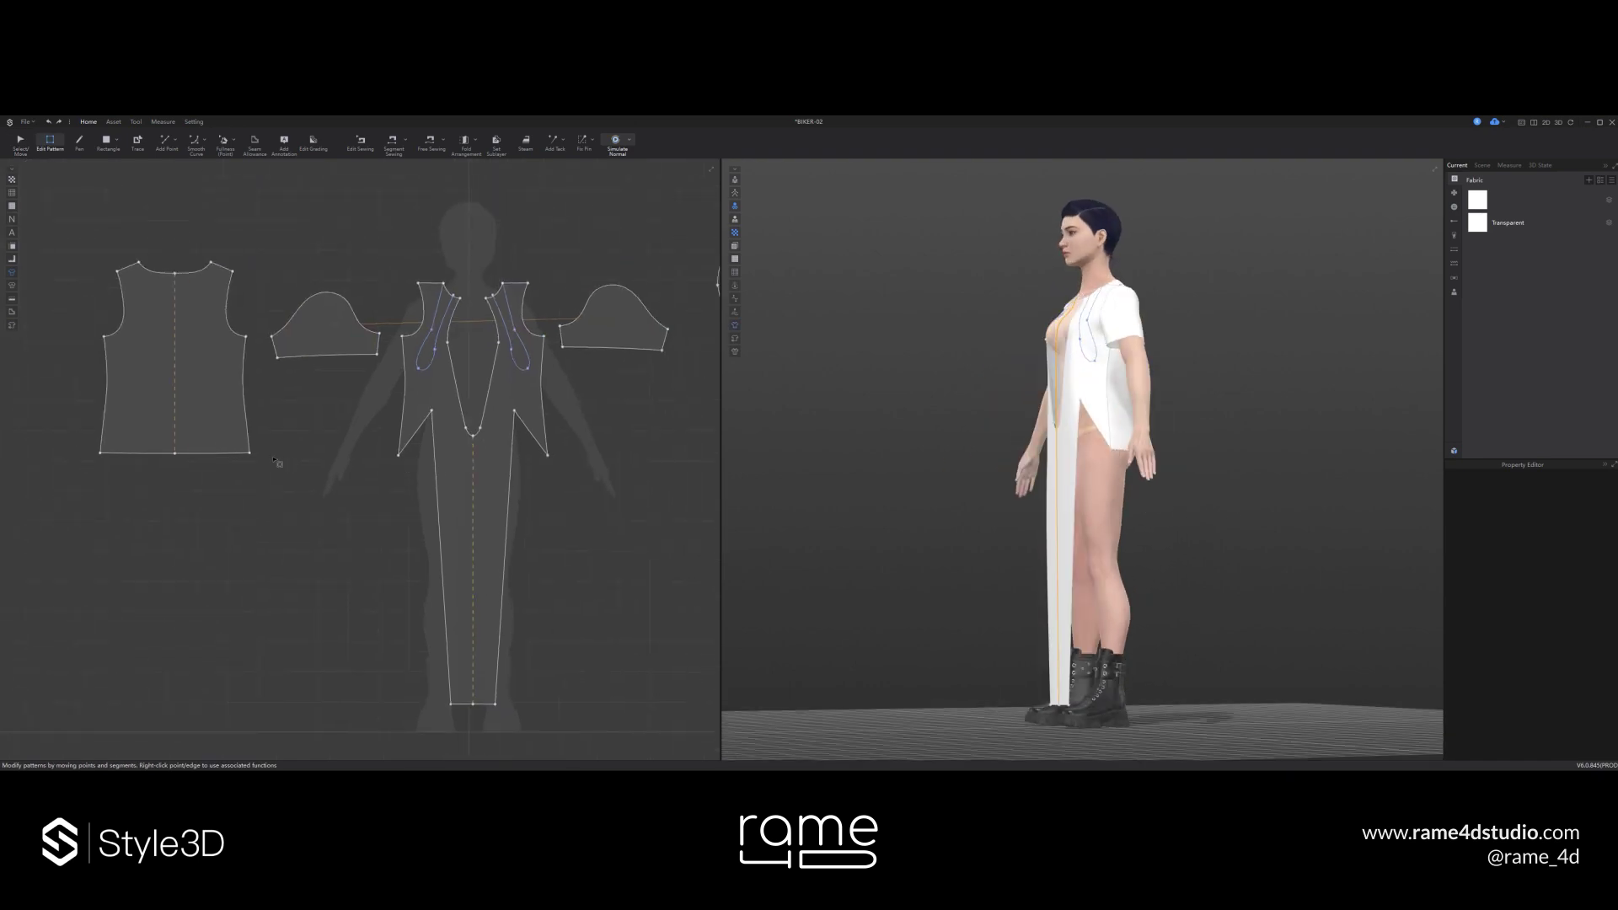
pyautogui.click(249, 453)
pyautogui.keyDown('shift'); pyautogui.click(399, 456); pyautogui.keyUp('shift')
pyautogui.moveTo(399, 456); pyautogui.dragTo(398, 513)
pyautogui.click(622, 478)
pyautogui.press('space')
pyautogui.press('q')
pyautogui.moveTo(1157, 499); pyautogui.dragTo(1047, 502, button='right')
pyautogui.hotkey('alt', 'Tab')
pyautogui.hotkey('alt', 'Tab')
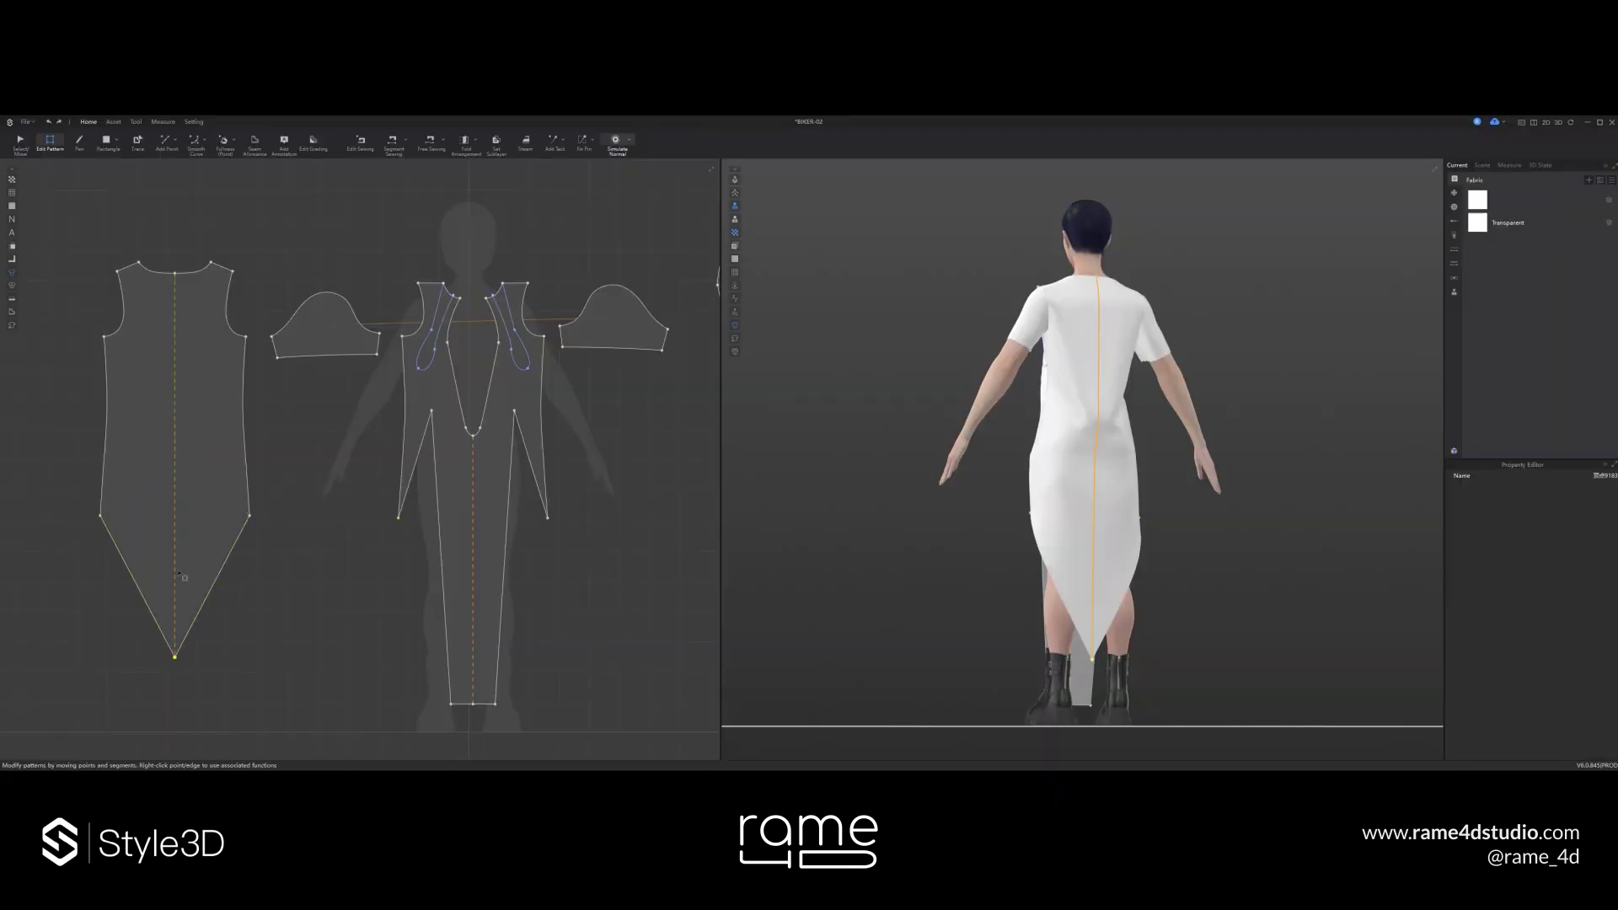
# - Extend the back hem's centre to the ankles and lower the front and back side corners to almost the same level
pyautogui.moveTo(180, 576); pyautogui.dragTo(174, 657)
pyautogui.press('space')
pyautogui.press('q')
pyautogui.moveTo(1222, 540); pyautogui.dragTo(927, 544, button='right')
pyautogui.press('z')
pyautogui.click(399, 518)
pyautogui.keyDown('shift'); pyautogui.moveTo(250, 516); pyautogui.dragTo(249, 647); pyautogui.keyUp('shift')
pyautogui.moveTo(1132, 544); pyautogui.dragTo(994, 546, button='right')
pyautogui.press('2')
# - Shorten the front centre panel to match the length of the back, and simulate the garment
pyautogui.moveTo(318, 599); pyautogui.dragTo(344, 574, button='middle')
pyautogui.moveTo(508, 679); pyautogui.dragTo(509, 677)
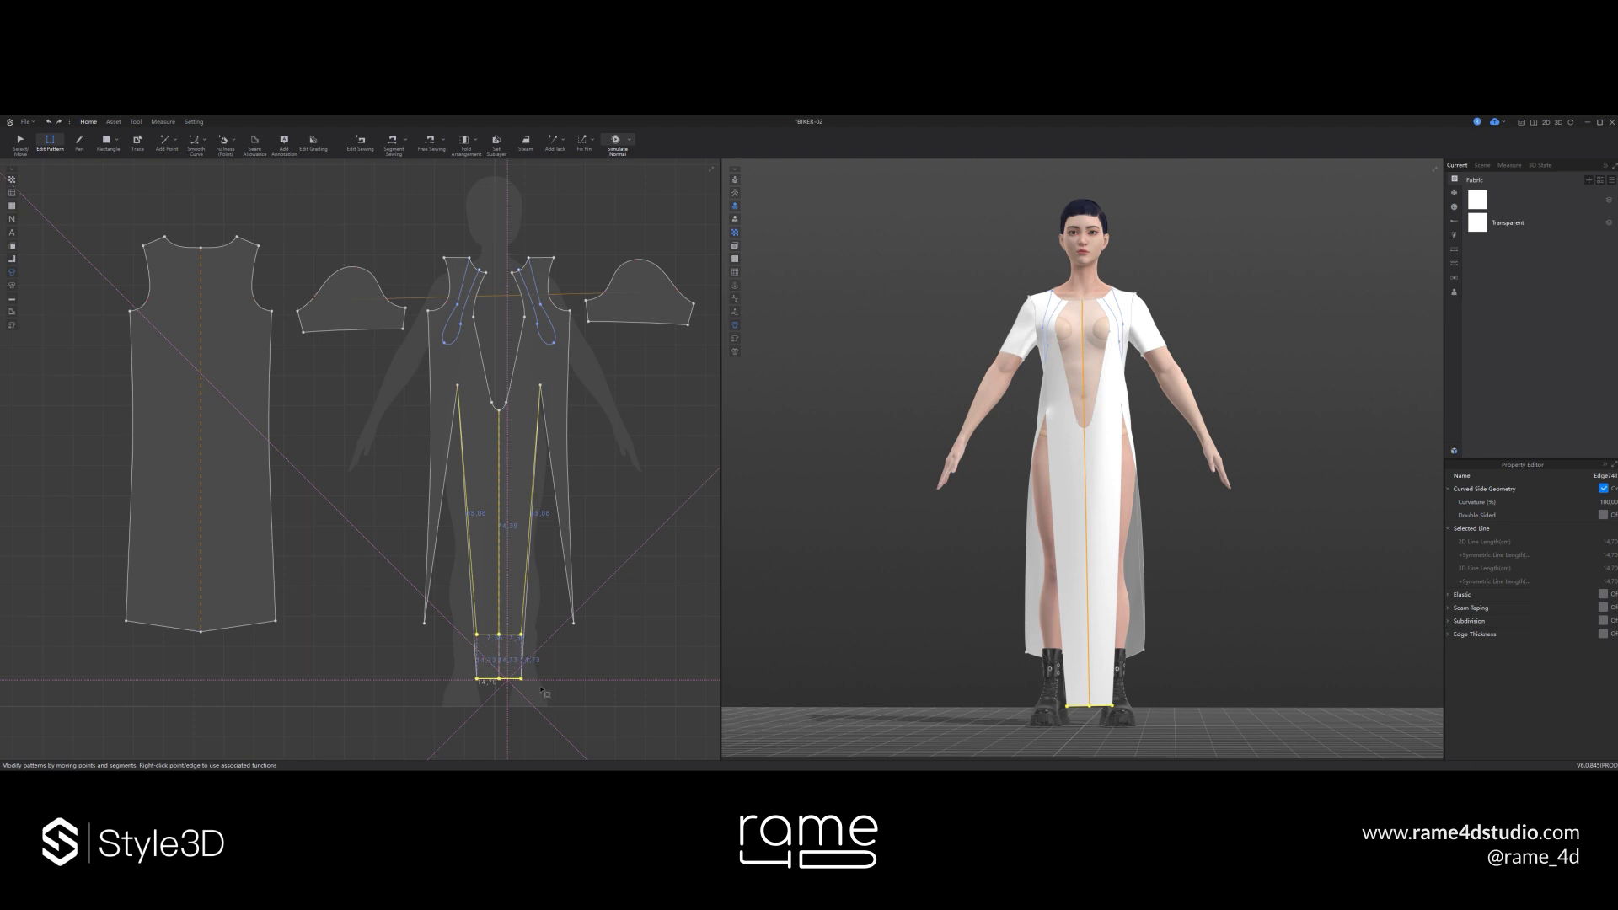
pyautogui.press('space')
pyautogui.press('q')
pyautogui.moveTo(1213, 563); pyautogui.dragTo(1093, 571, button='right')
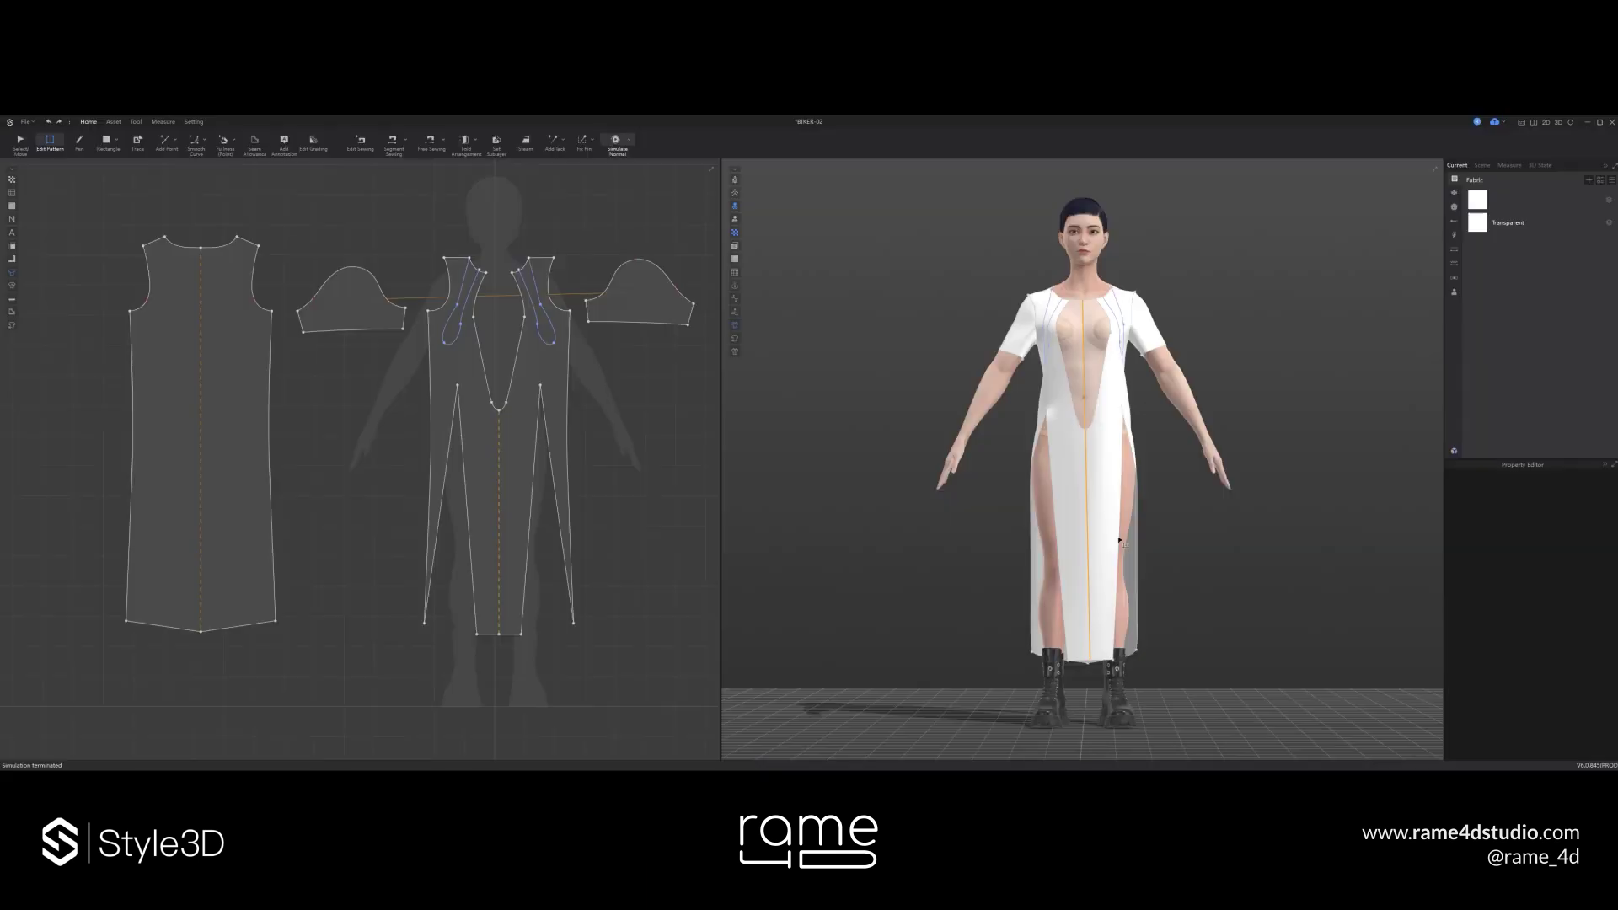
# - Lengthen both sleeves to the wrists and look through the reference images for the next details
pyautogui.scroll(-3, 337, 380)
pyautogui.moveTo(324, 366); pyautogui.dragTo(294, 434)
pyautogui.press('a')
pyautogui.click(318, 396)
pyautogui.press('z')
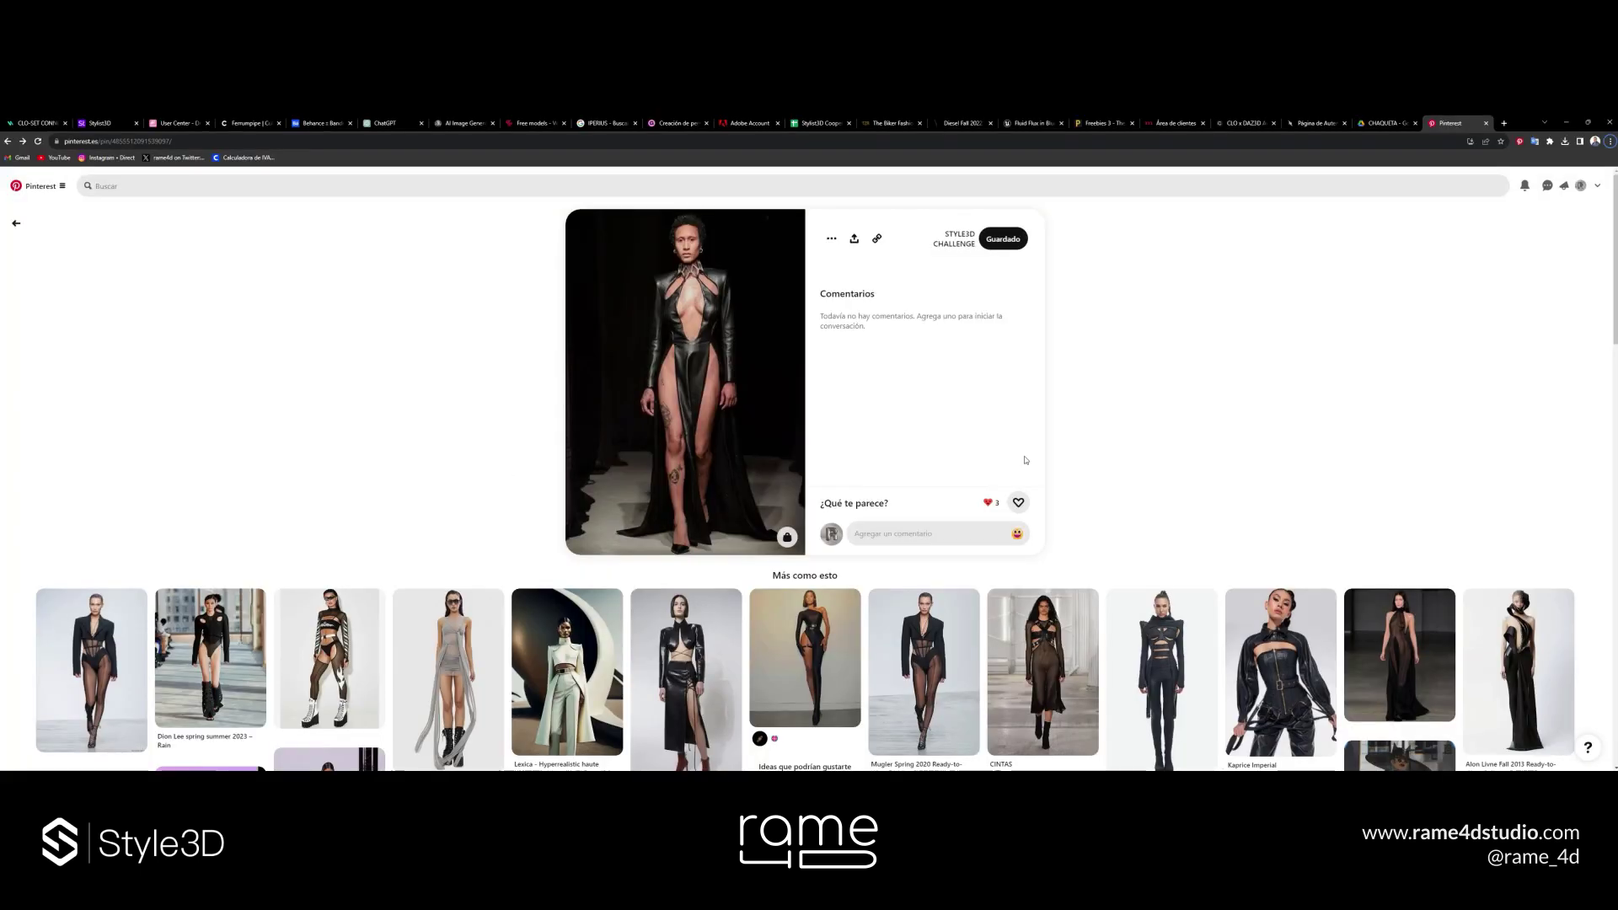
pyautogui.scroll(-1, 1131, 458)
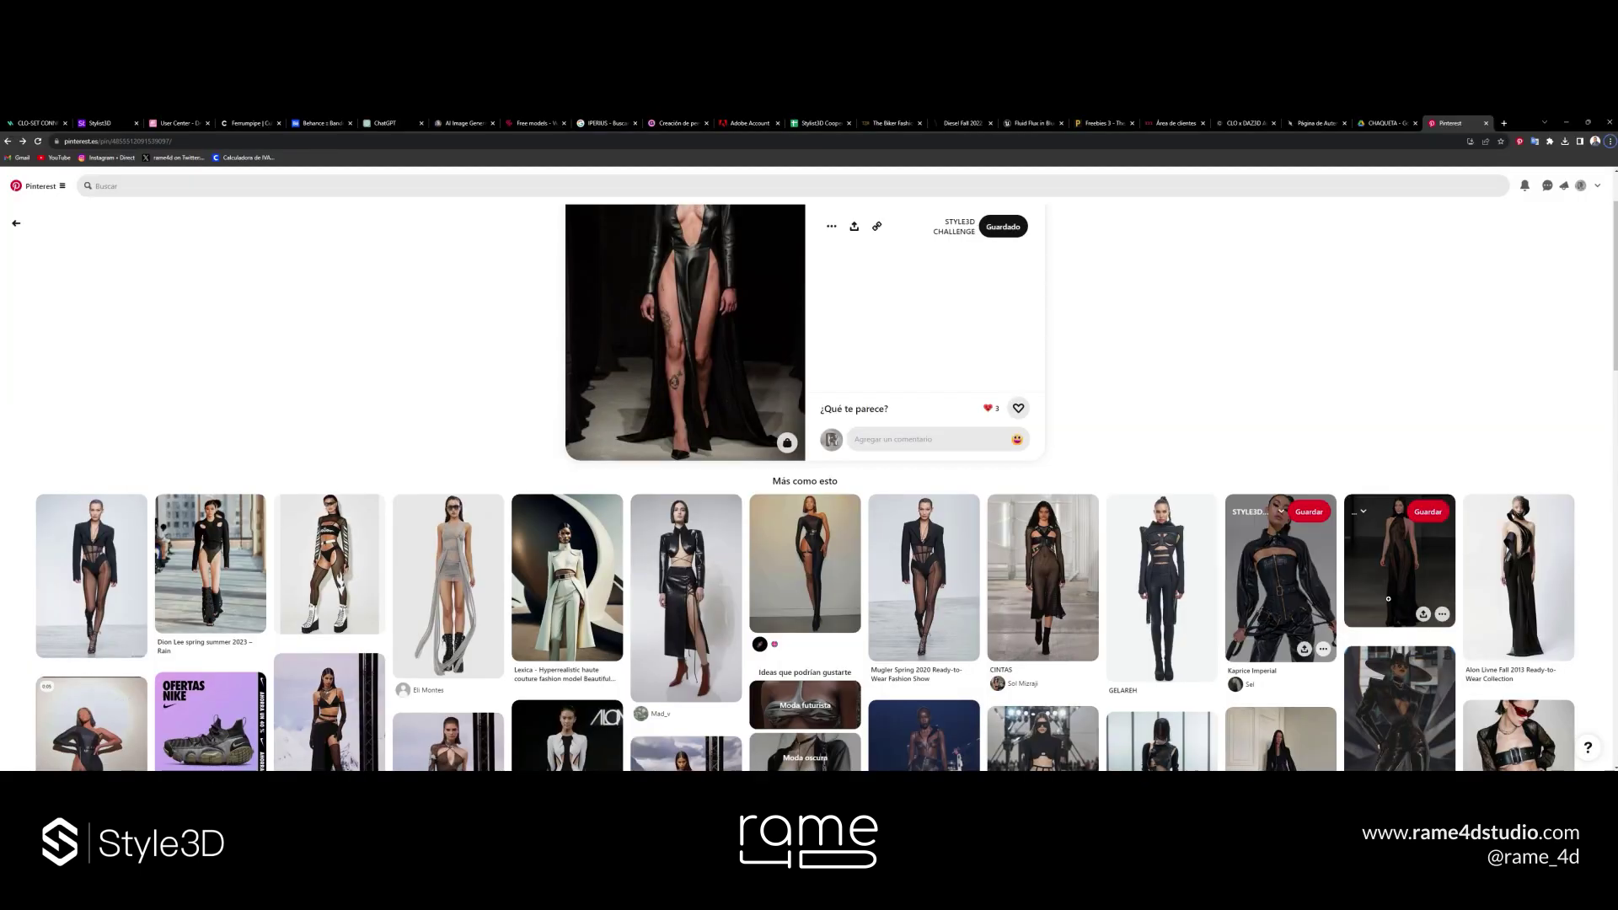
pyautogui.click(1280, 577)
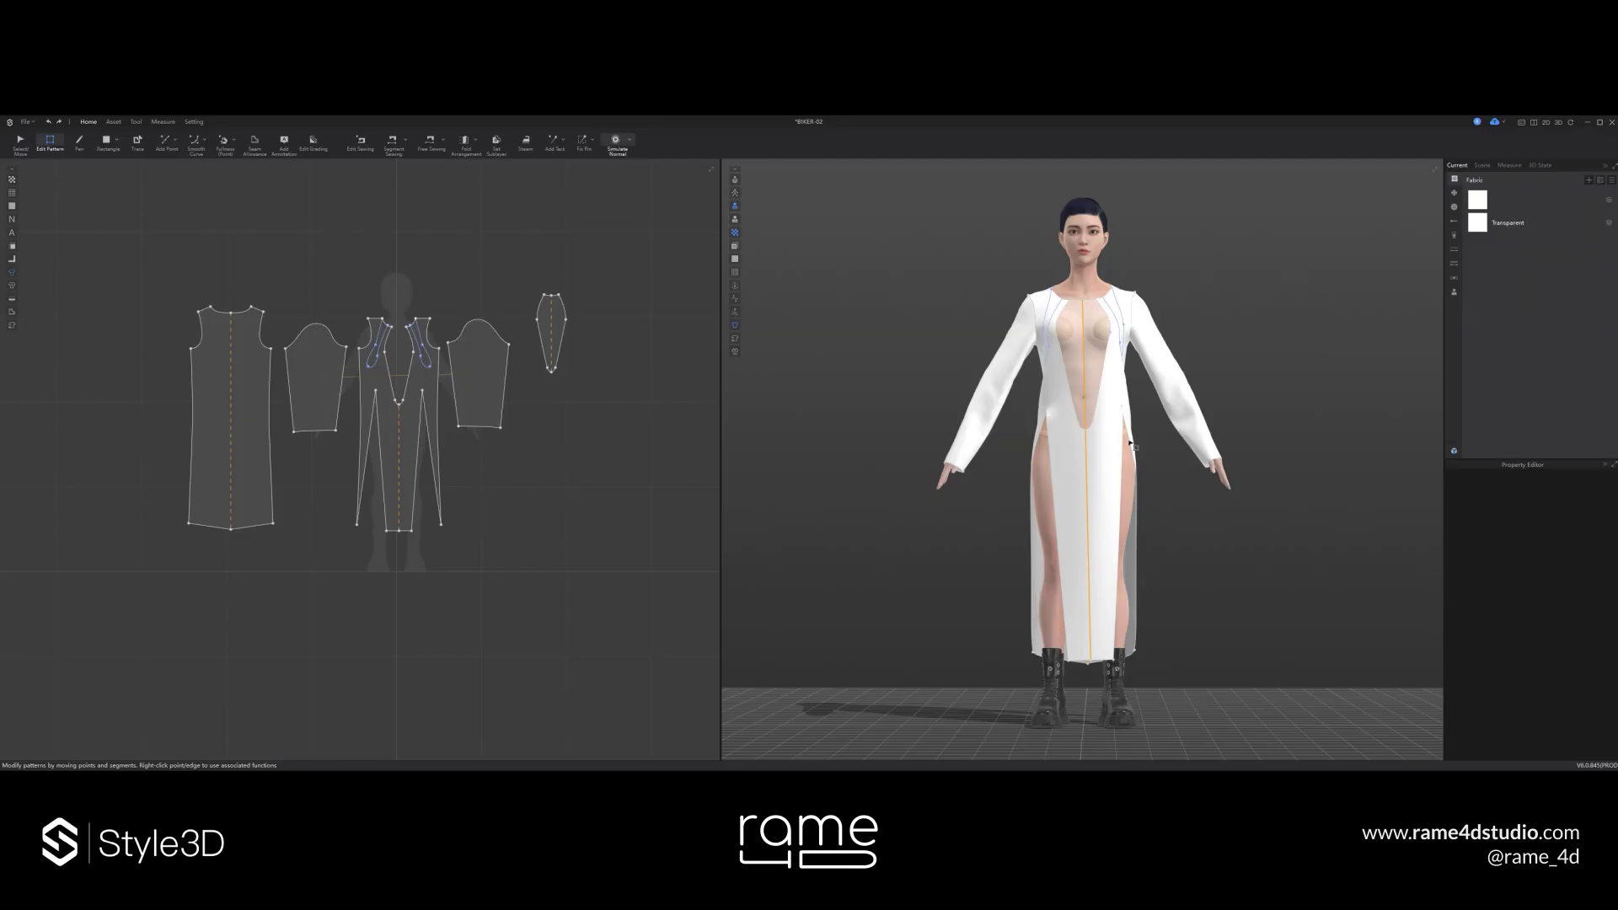
# - Draw a narrow rectangular collar strip and position it in front of the avatar's neck, with a copy behind the neck
pyautogui.moveTo(314, 268); pyautogui.dragTo(317, 264)
pyautogui.press('q')
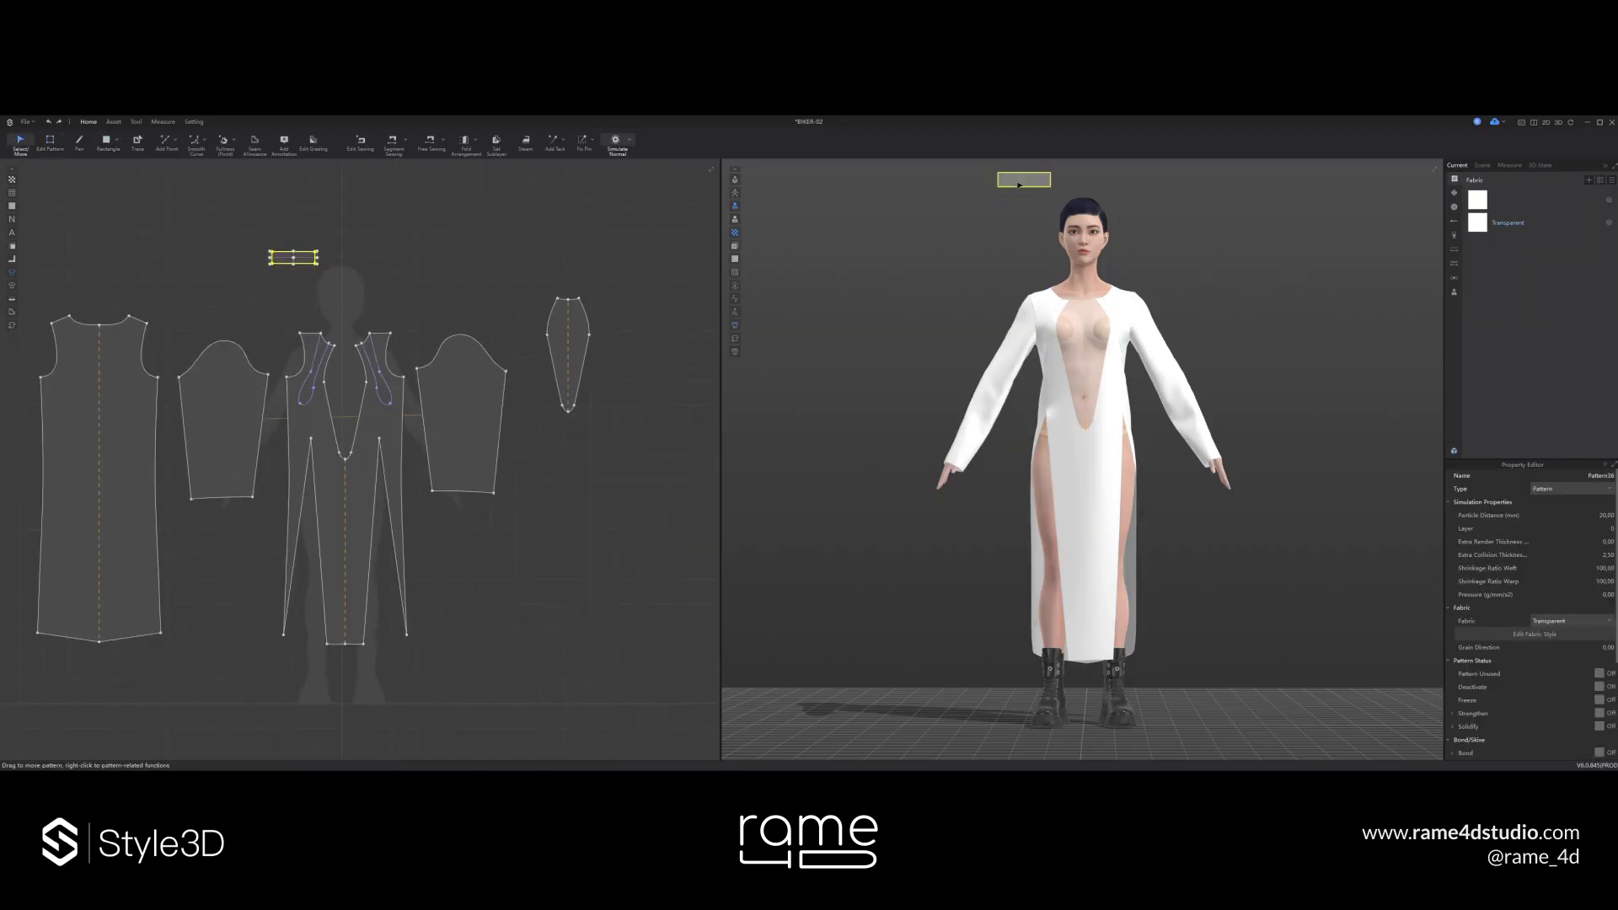
pyautogui.moveTo(1025, 180); pyautogui.dragTo(1081, 274)
pyautogui.moveTo(1196, 278); pyautogui.dragTo(1011, 274, button='right')
pyautogui.click(1008, 256)
pyautogui.scroll(4, 1008, 255)
pyautogui.moveTo(1062, 244); pyautogui.dragTo(995, 404, button='middle')
pyautogui.moveTo(997, 389); pyautogui.dragTo(1043, 389)
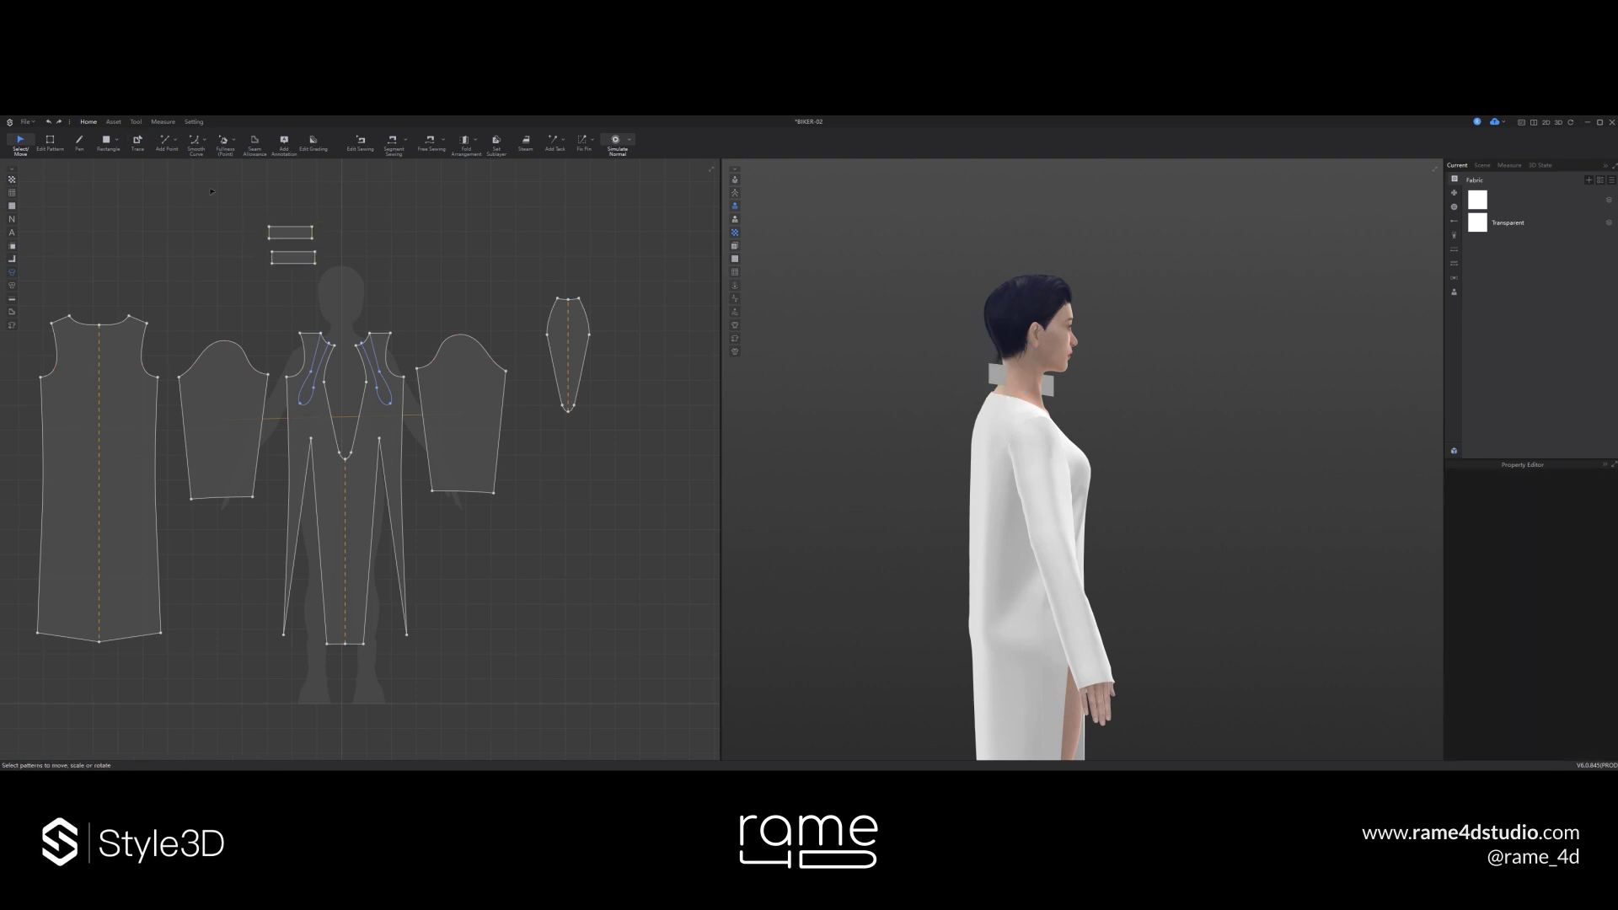
# - Sew the short ends of the front and back collar strips together and freeze the back strip
pyautogui.press('n')
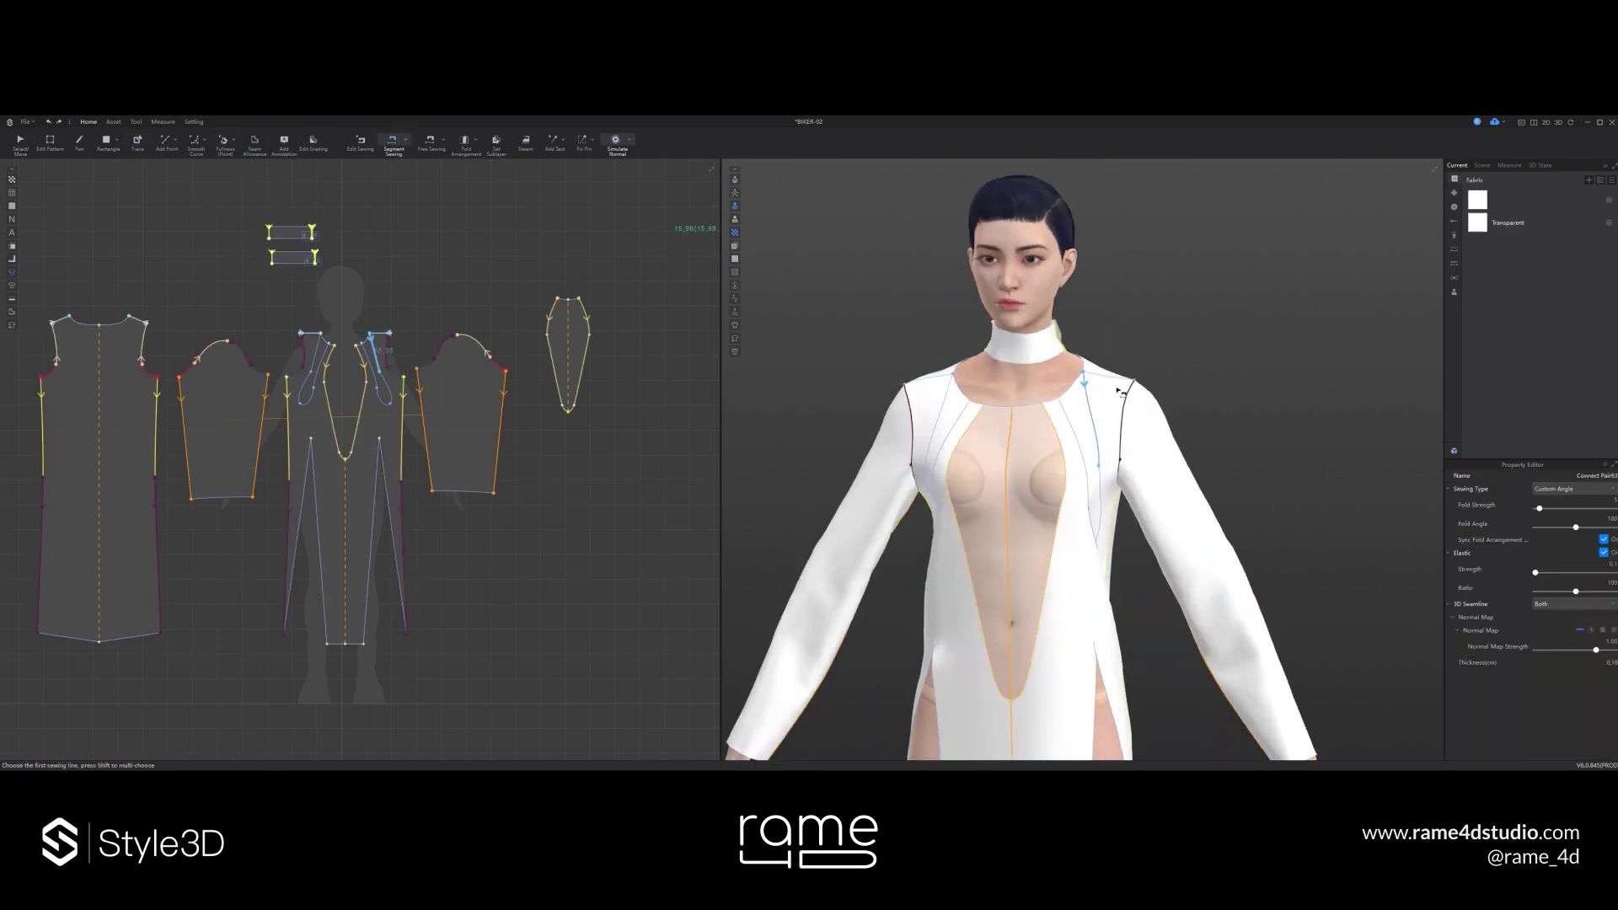
pyautogui.rightClick(1014, 348)
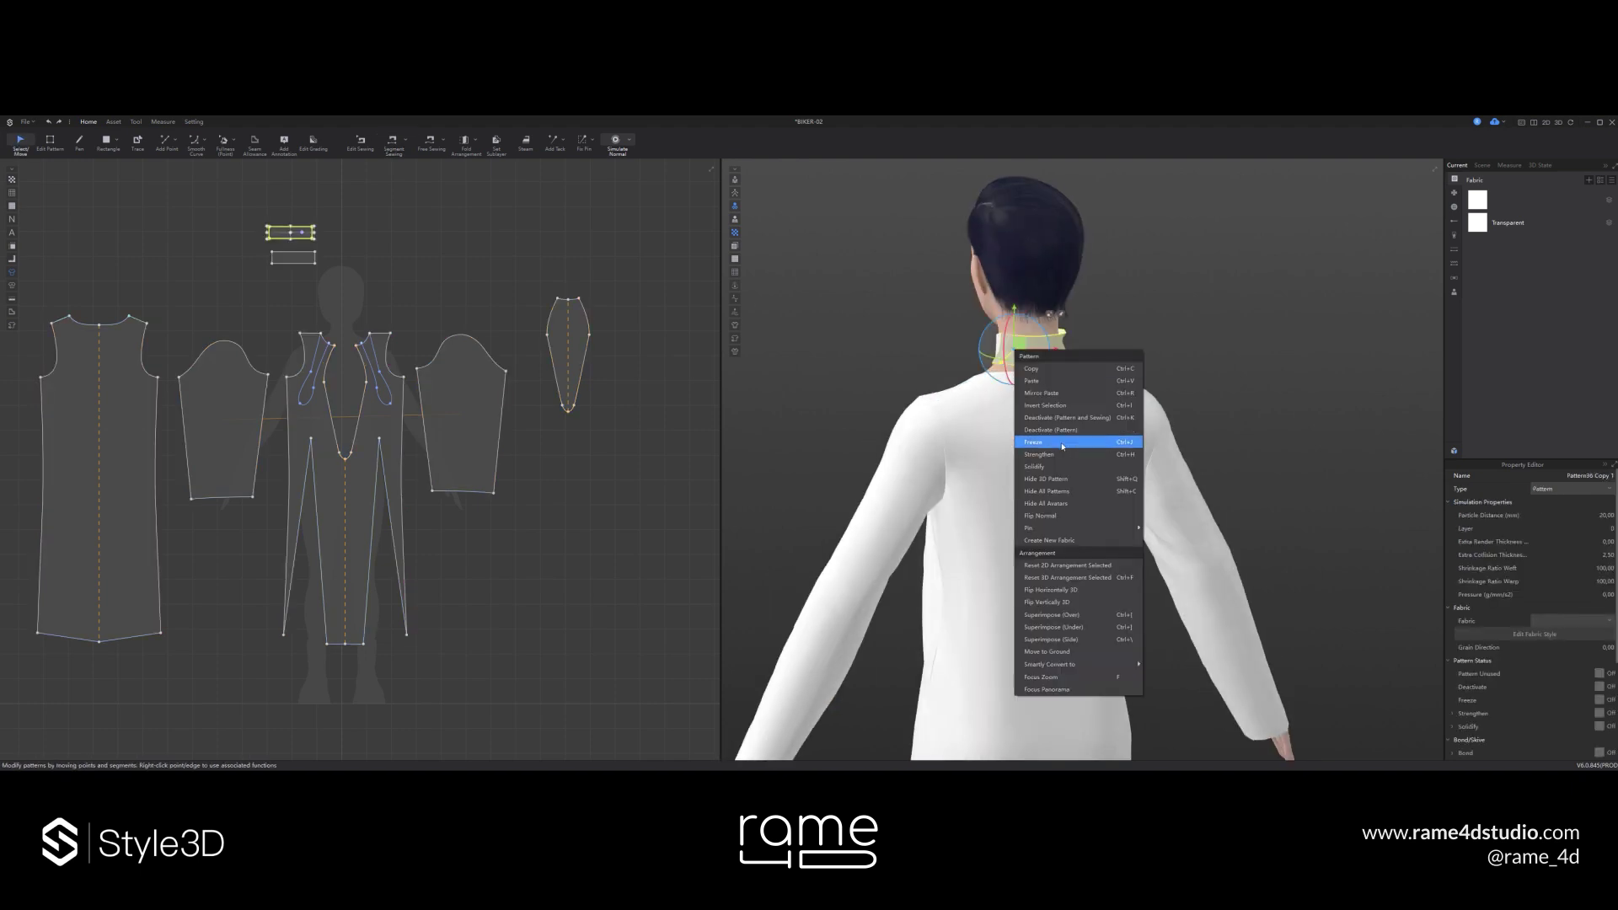
pyautogui.click(1065, 447)
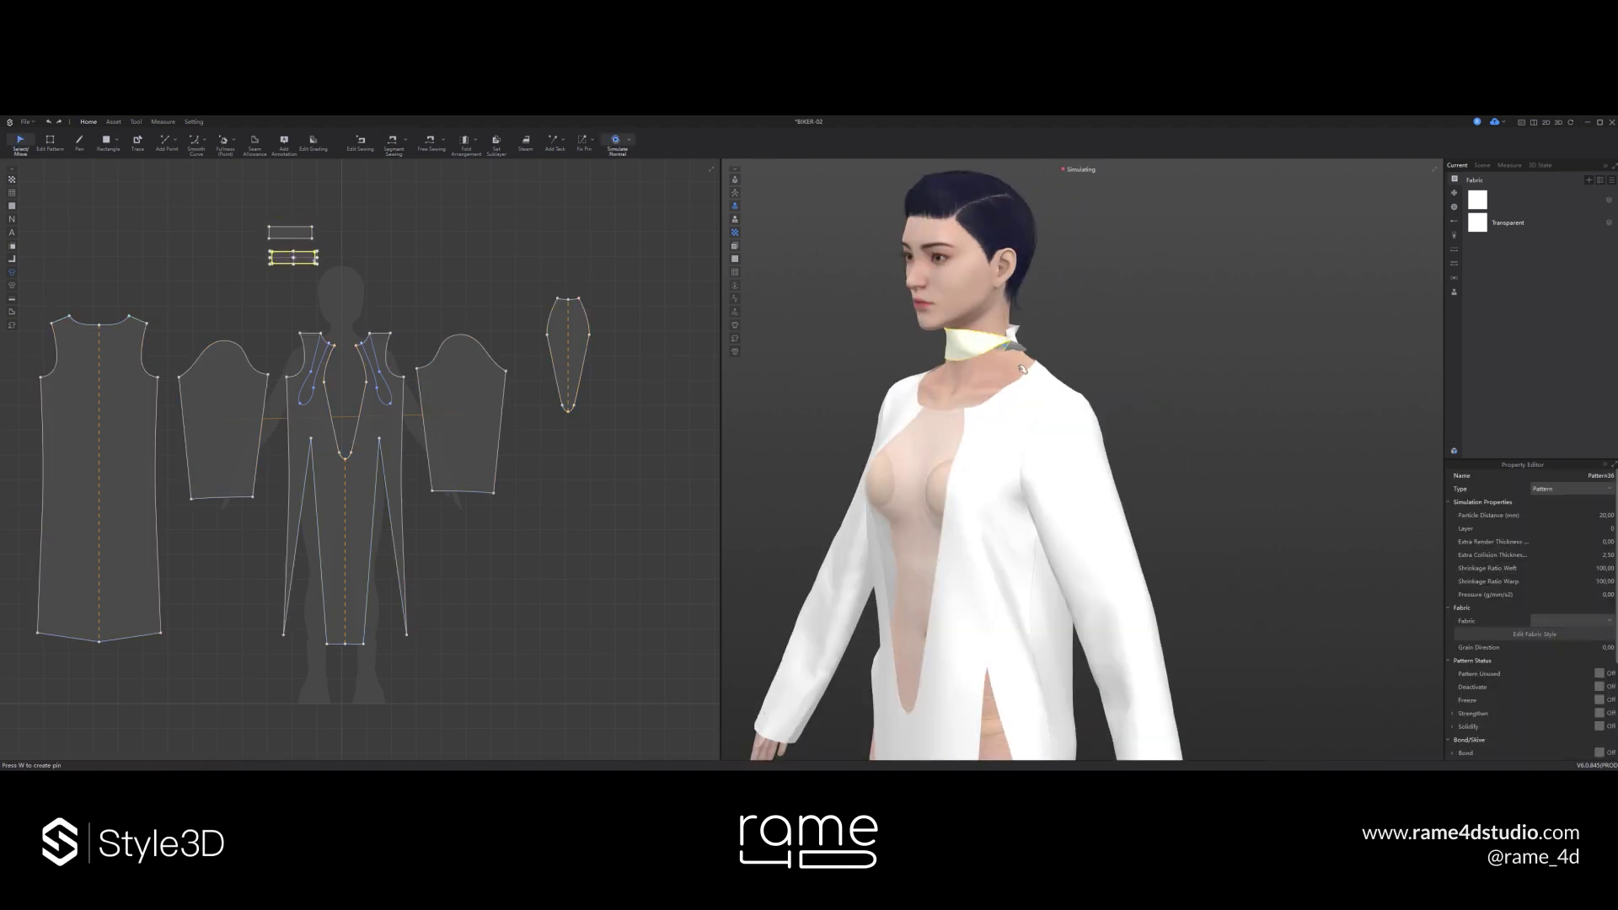
# - Reduce the height of both collar strips to form a slim choker and settle the garment in simulation
pyautogui.keyDown('shift'); pyautogui.click(293, 231); pyautogui.keyUp('shift')
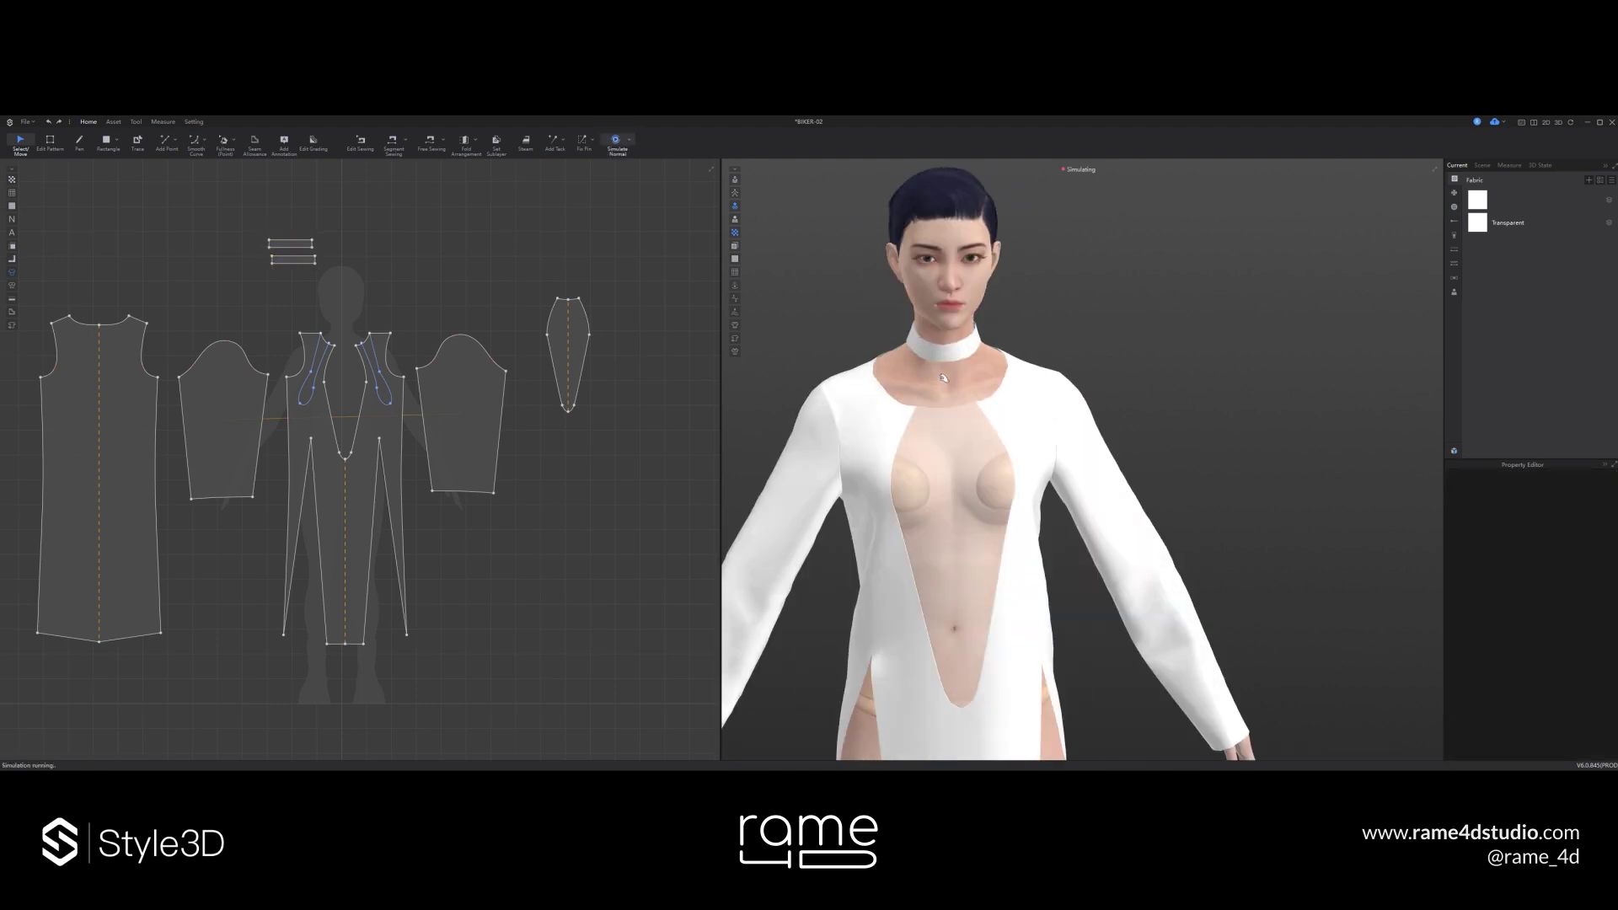
pyautogui.press('space')
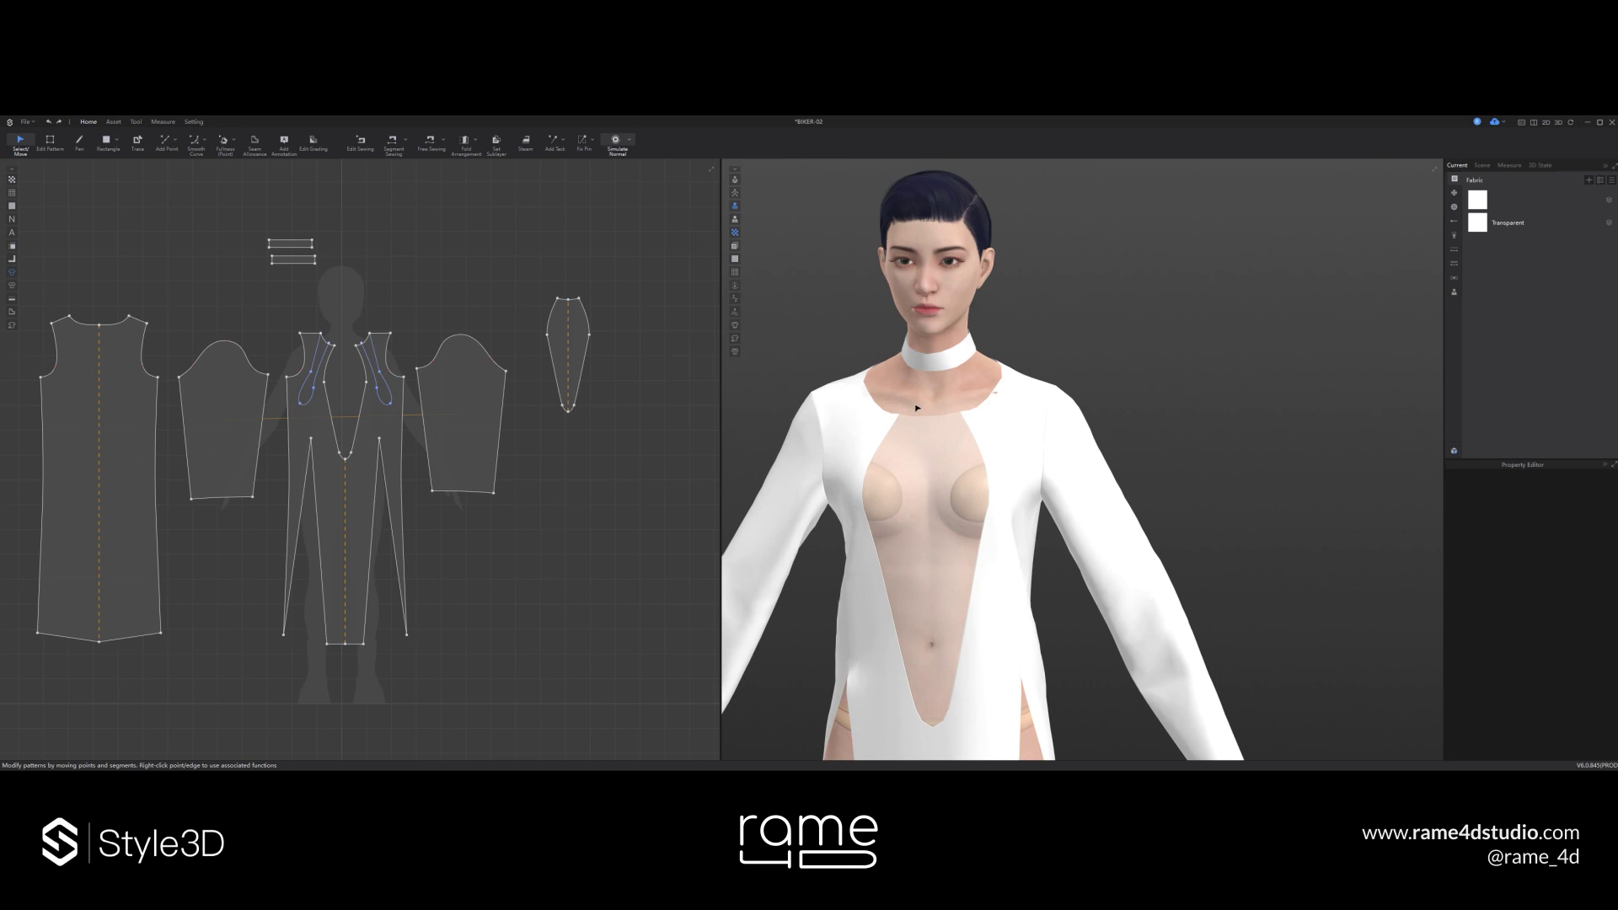
pyautogui.click(1009, 398)
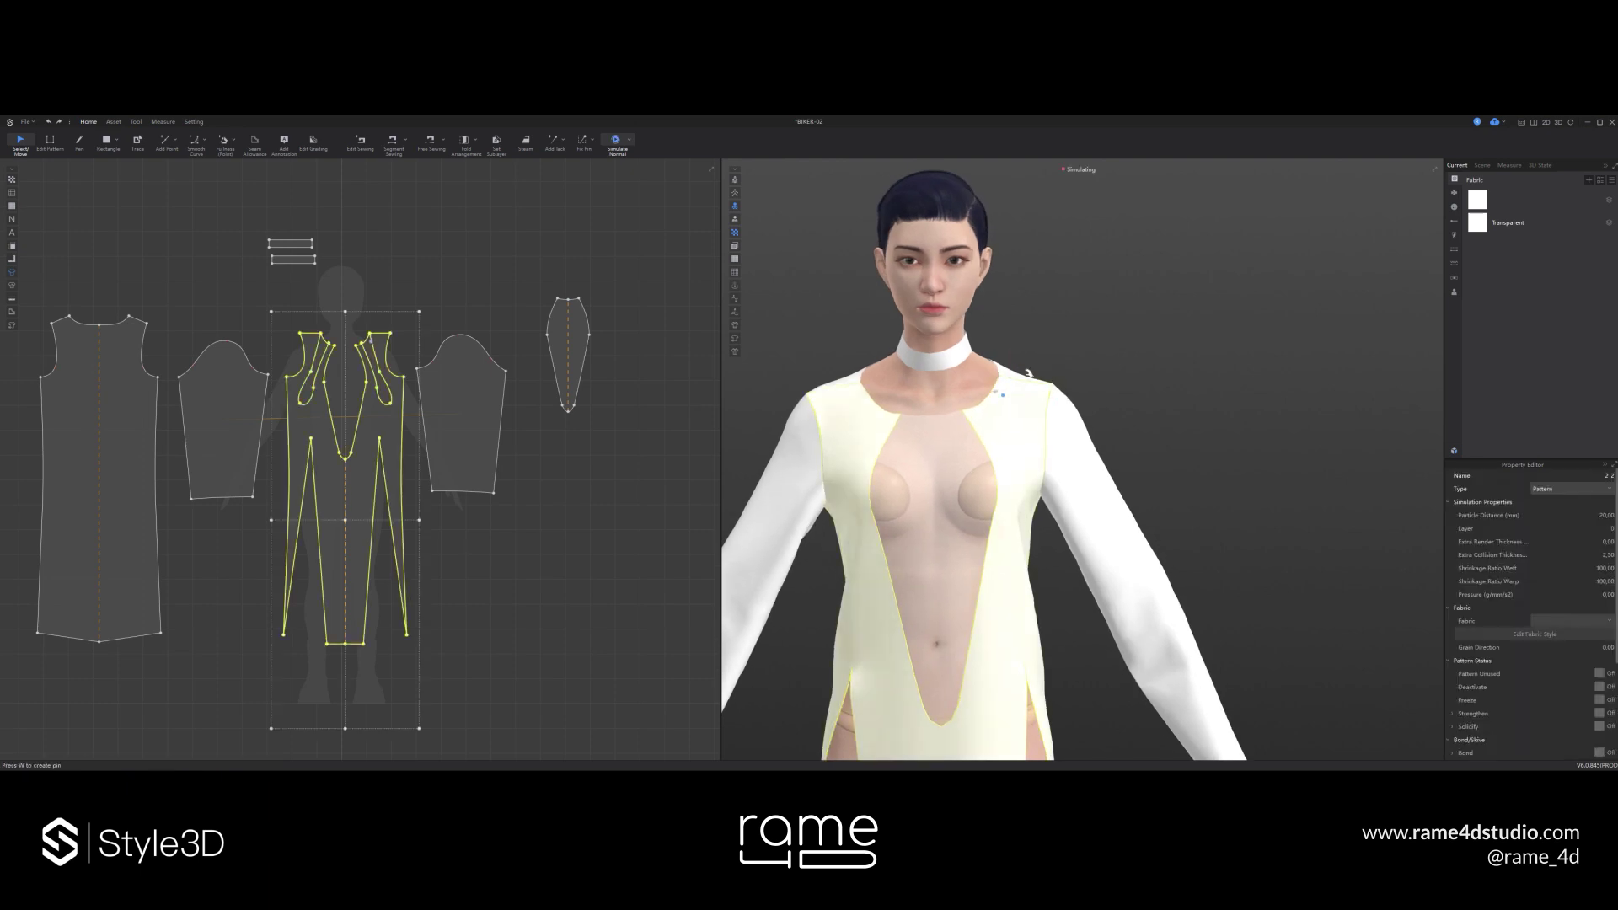
# - Set the particle distance of the garment patterns to 15 mm and look at the black leather jacket reference image
pyautogui.press('space')
pyautogui.scroll(-4, 429, 454)
pyautogui.moveTo(172, 362); pyautogui.dragTo(591, 605)
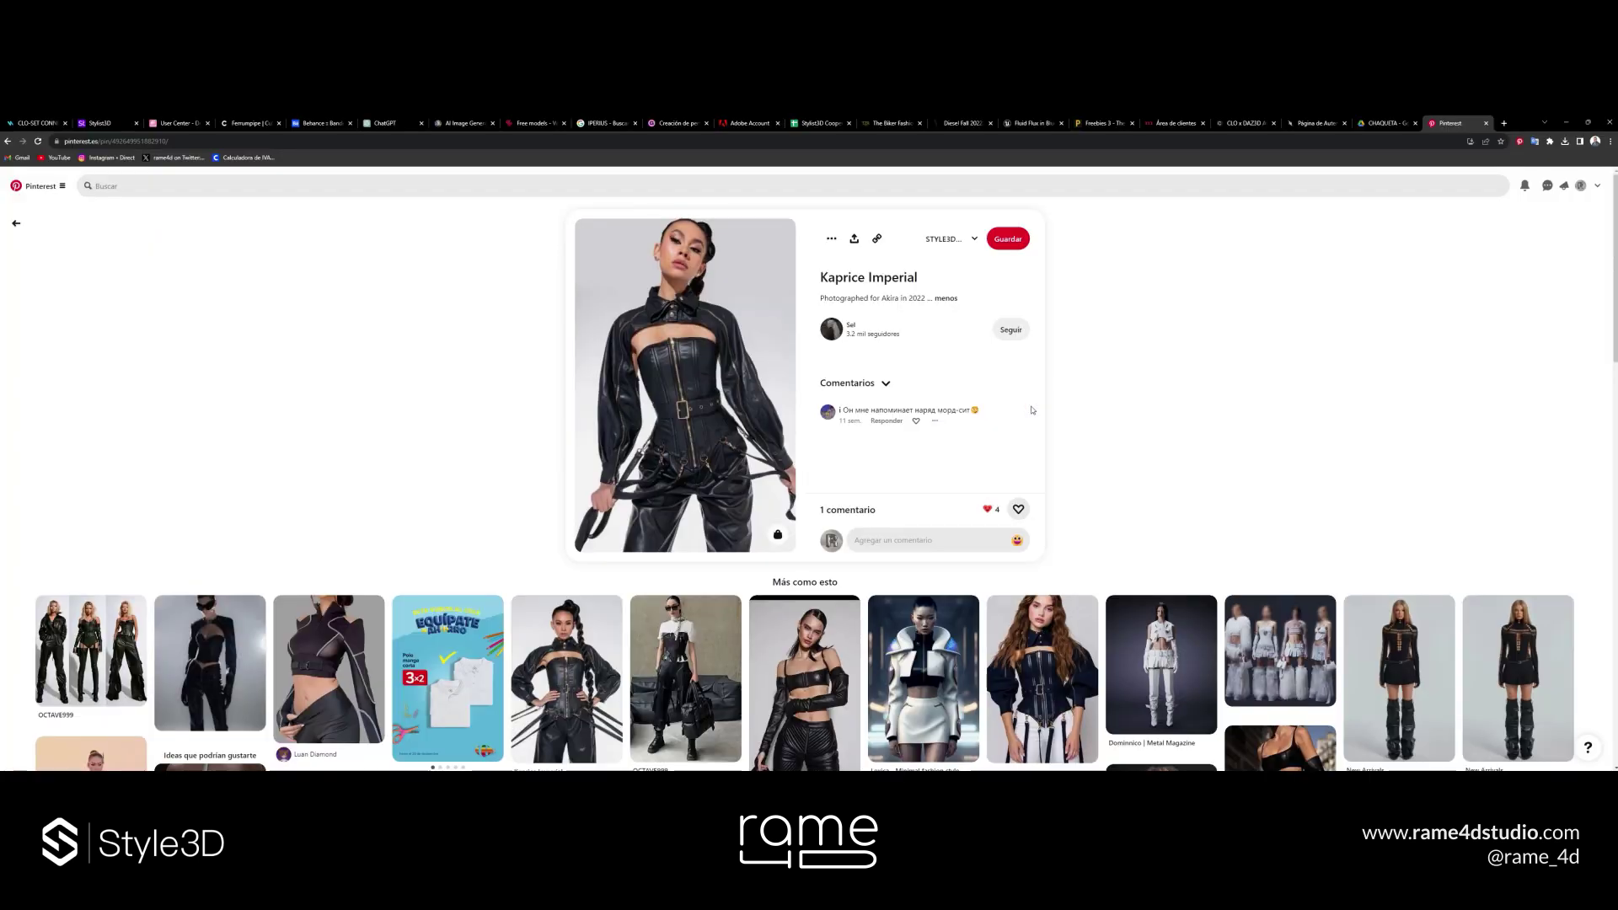
pyautogui.scroll(-1, 809, 472)
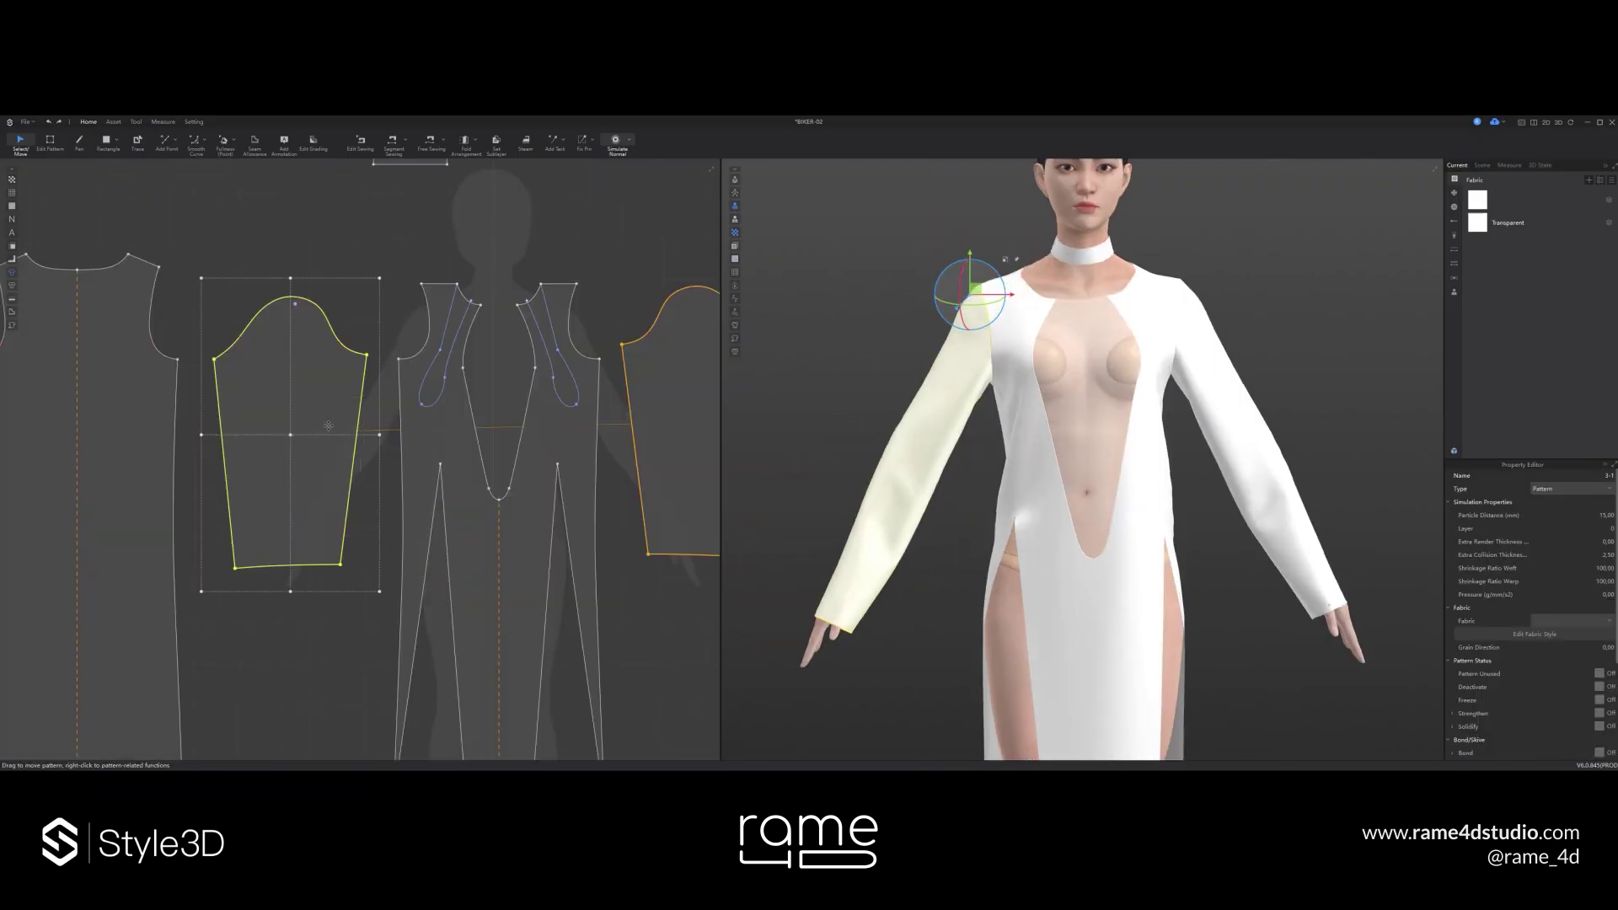
# - Delete the seams that join the sleeve caps to the armholes
pyautogui.press('b')
pyautogui.click(260, 317)
pyautogui.press('Delete')
pyautogui.click(228, 350)
pyautogui.press('Delete')
pyautogui.click(325, 317)
pyautogui.press('Delete')
pyautogui.click(350, 349)
pyautogui.press('Delete')
pyautogui.click(113, 121)
pyautogui.click(263, 142)
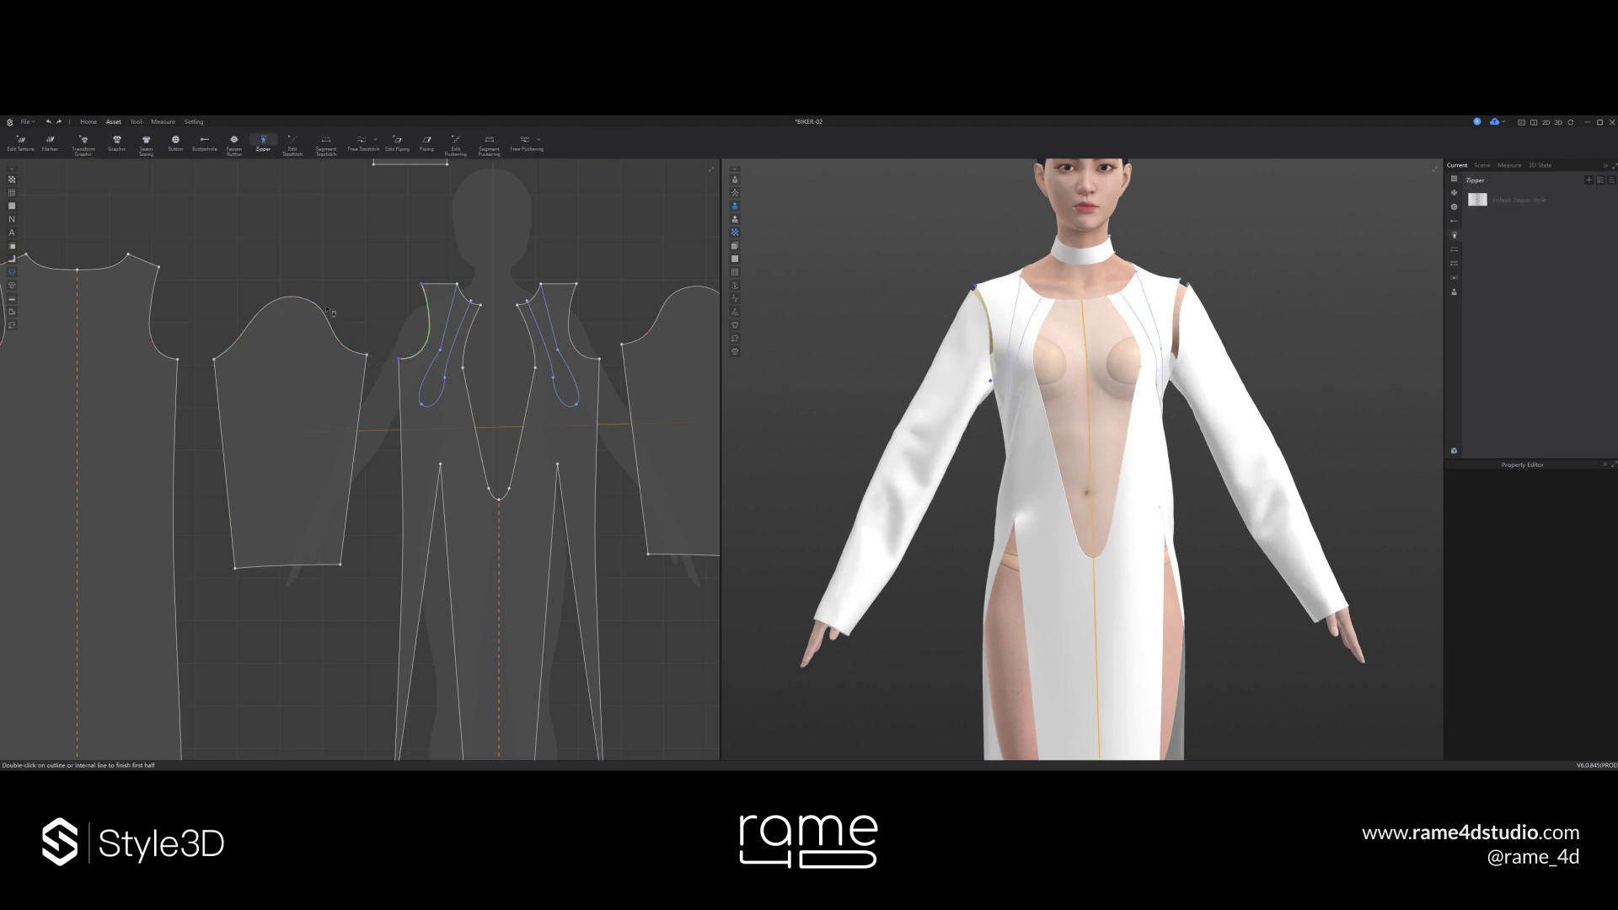
pyautogui.moveTo(927, 438); pyautogui.dragTo(1054, 447, button='right')
pyautogui.scroll(3, 995, 455)
pyautogui.doubleClick(1000, 426)
pyautogui.moveTo(1113, 375); pyautogui.dragTo(1000, 367, button='right')
pyautogui.press('q')
pyautogui.moveTo(1091, 697); pyautogui.dragTo(1002, 509, button='middle')
pyautogui.scroll(-2, 1008, 506)
pyautogui.click(1007, 504)
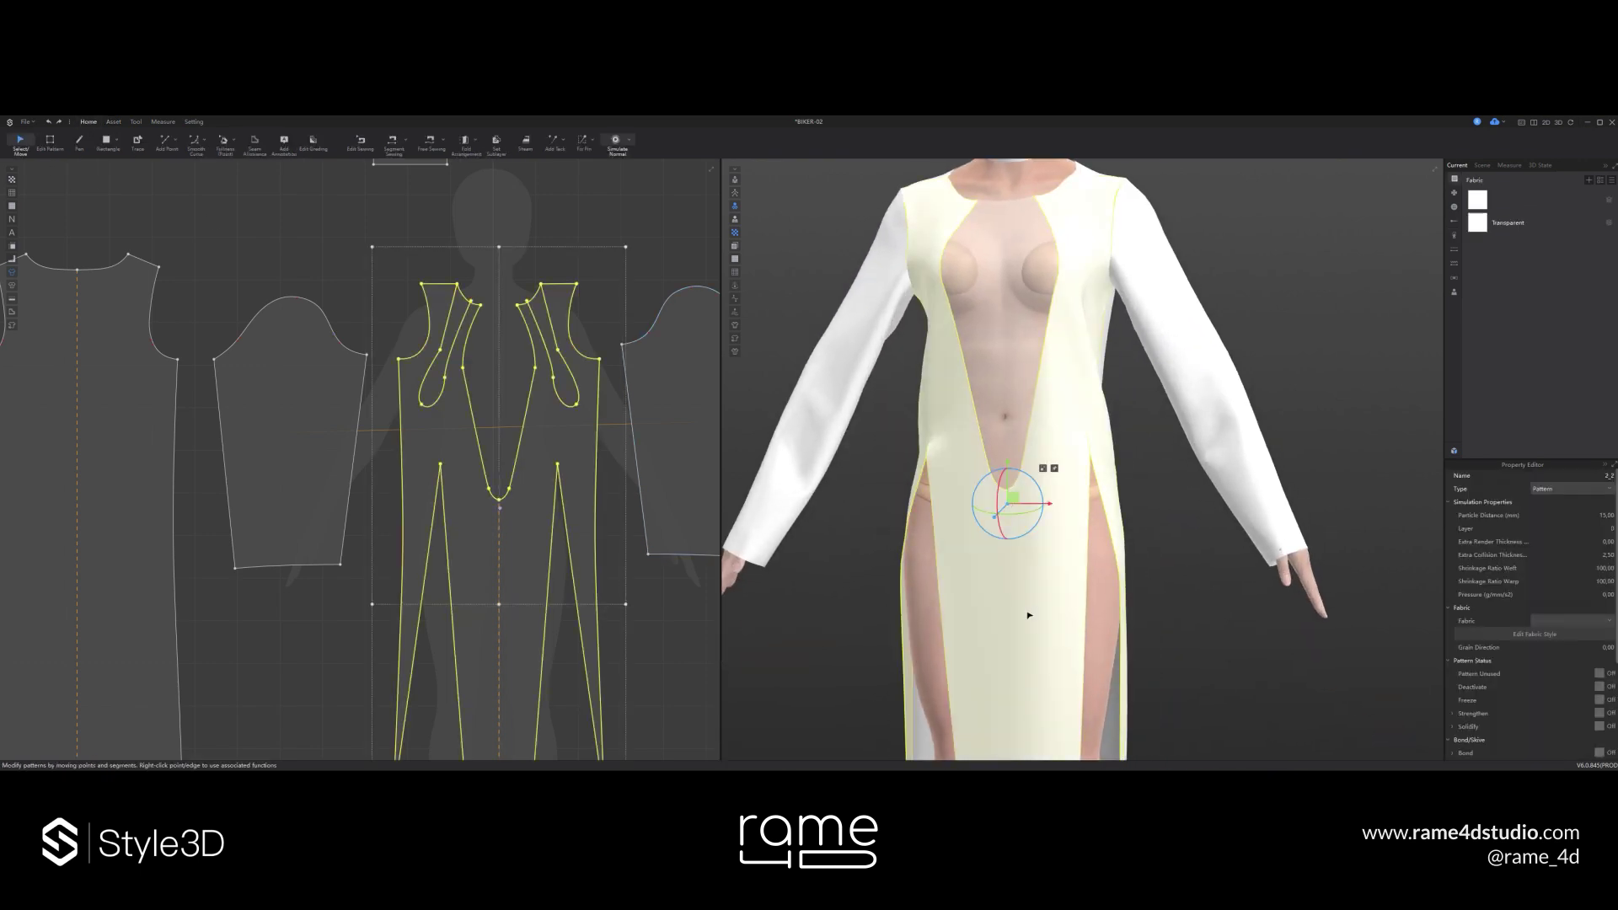
# - Draw an internal line on the front panel from the tip of the leg slit up to the outer shoulder point
pyautogui.scroll(-4, 1008, 505)
pyautogui.moveTo(1026, 589); pyautogui.dragTo(1025, 463, button='middle')
pyautogui.click(1188, 363)
pyautogui.moveTo(1180, 358); pyautogui.dragTo(1038, 351, button='right')
pyautogui.scroll(-4, 435, 466)
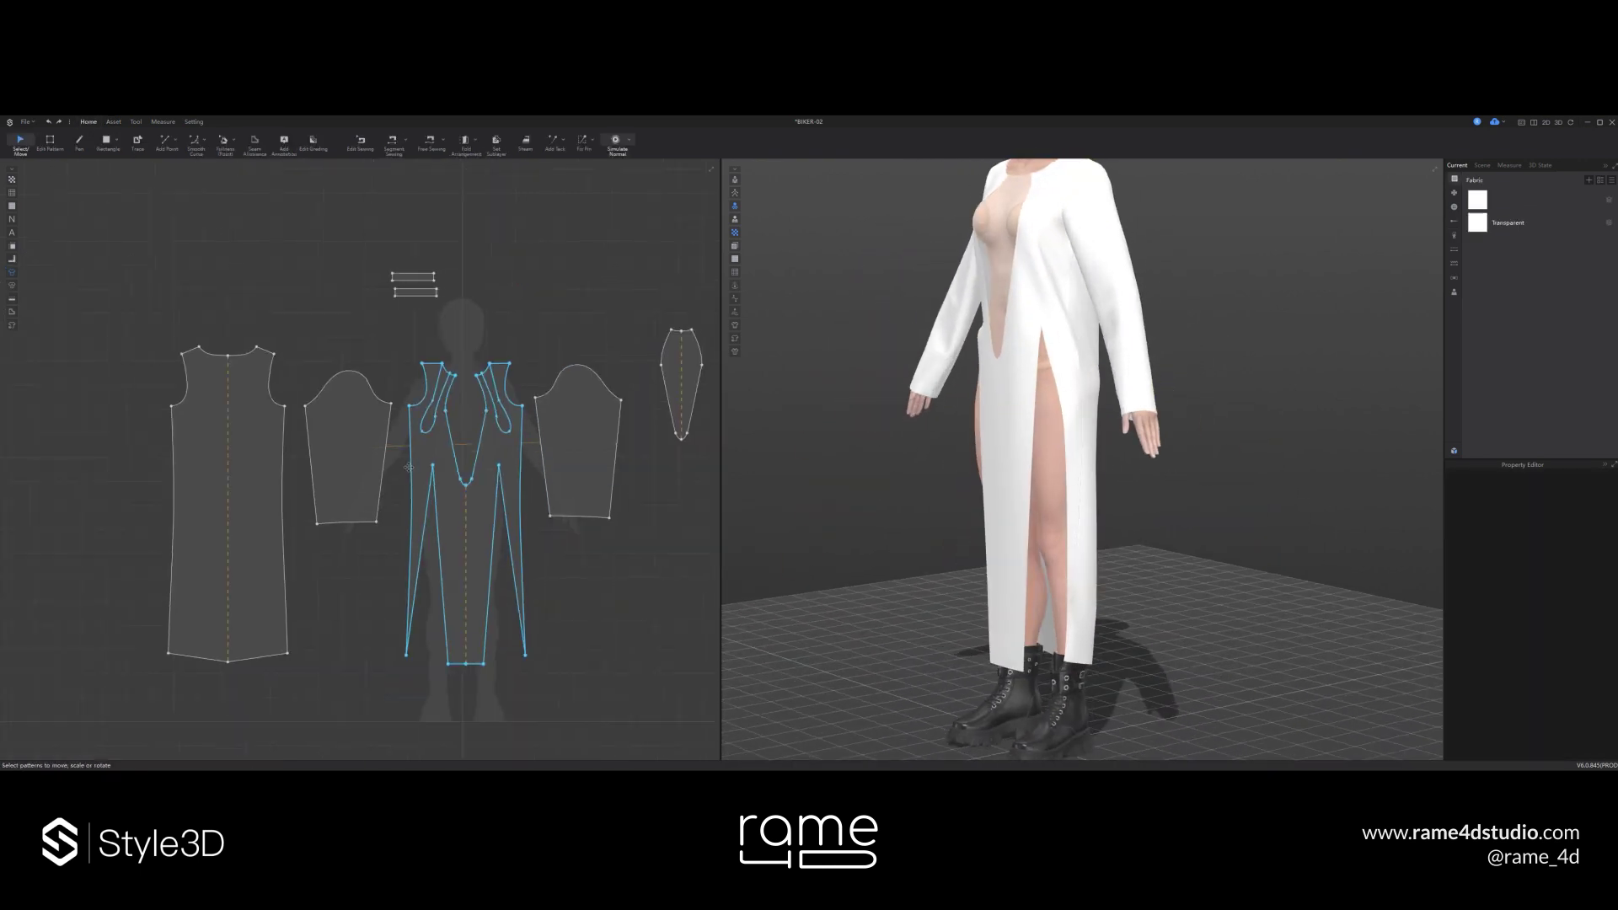
pyautogui.scroll(4, 543, 452)
pyautogui.click(465, 350)
pyautogui.click(418, 362)
pyautogui.moveTo(889, 397); pyautogui.dragTo(1072, 364, button='right')
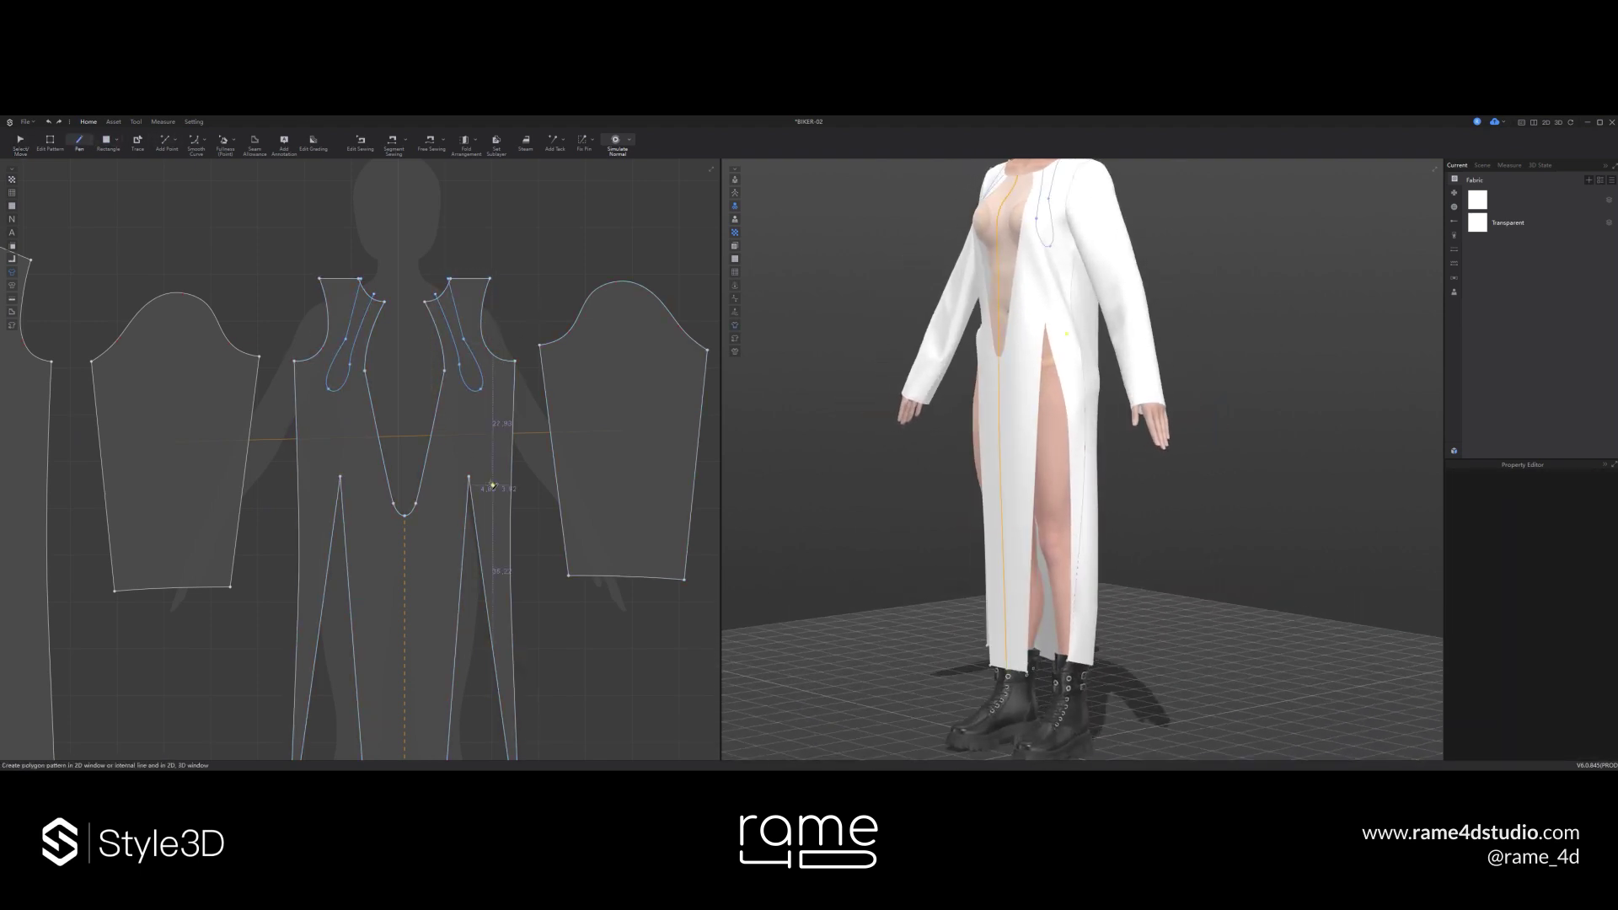
pyautogui.doubleClick(490, 279)
pyautogui.press('z')
pyautogui.scroll(3, 541, 354)
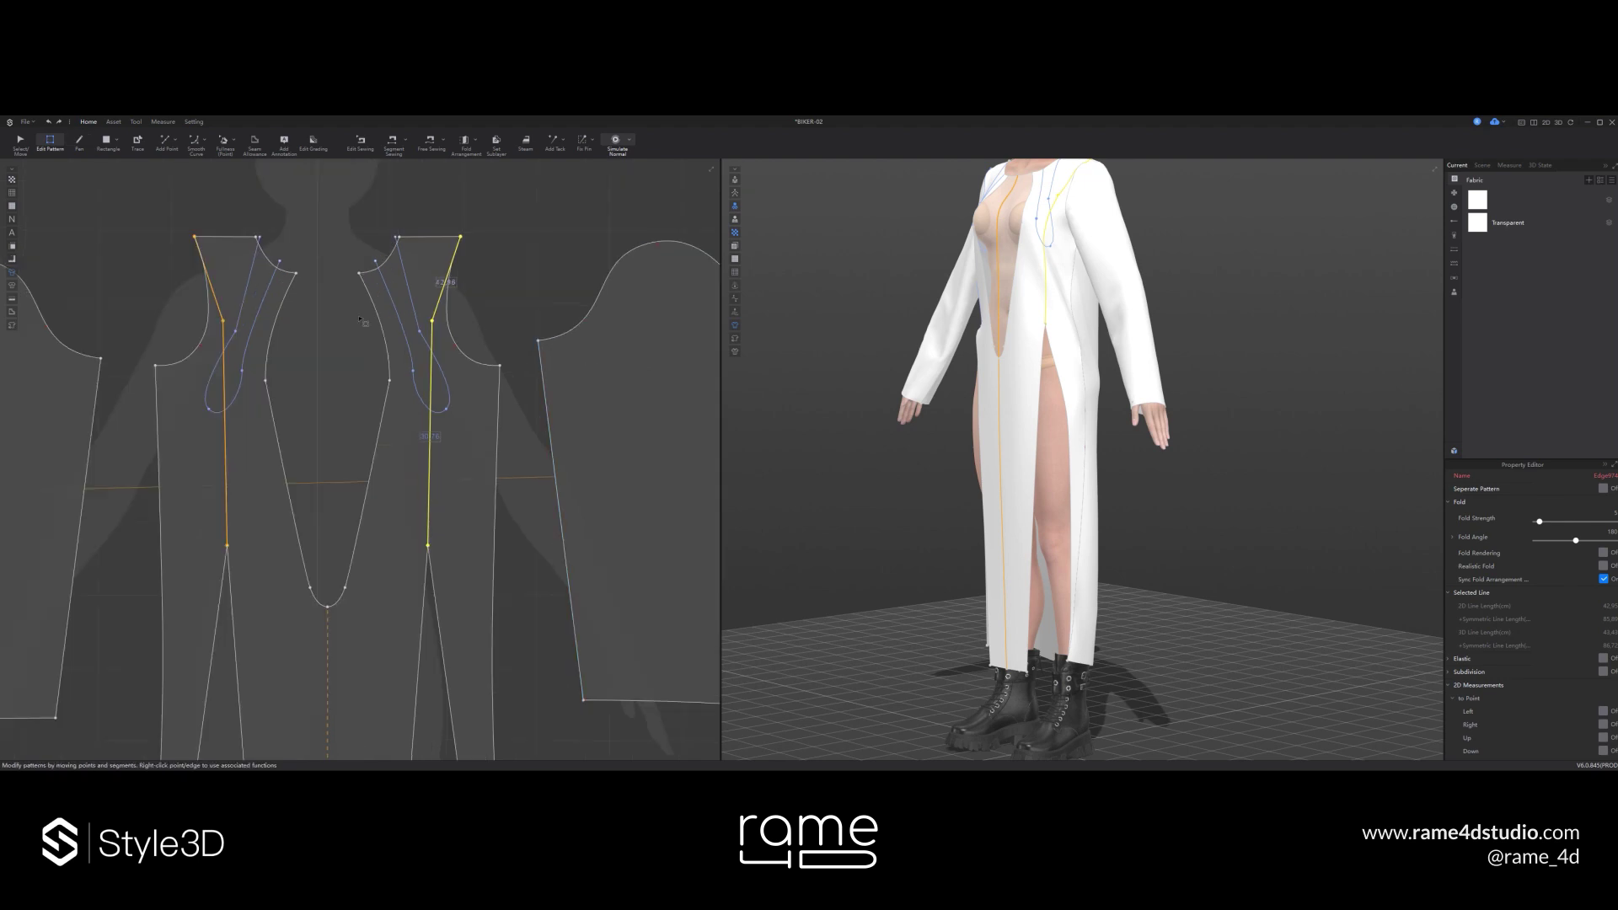
# - Lower the middle point of the new front line slightly and remove the curved teardrop lines from the chest
pyautogui.click(661, 295)
pyautogui.moveTo(432, 322); pyautogui.dragTo(431, 332)
pyautogui.press('q')
pyautogui.press('z')
pyautogui.click(433, 333)
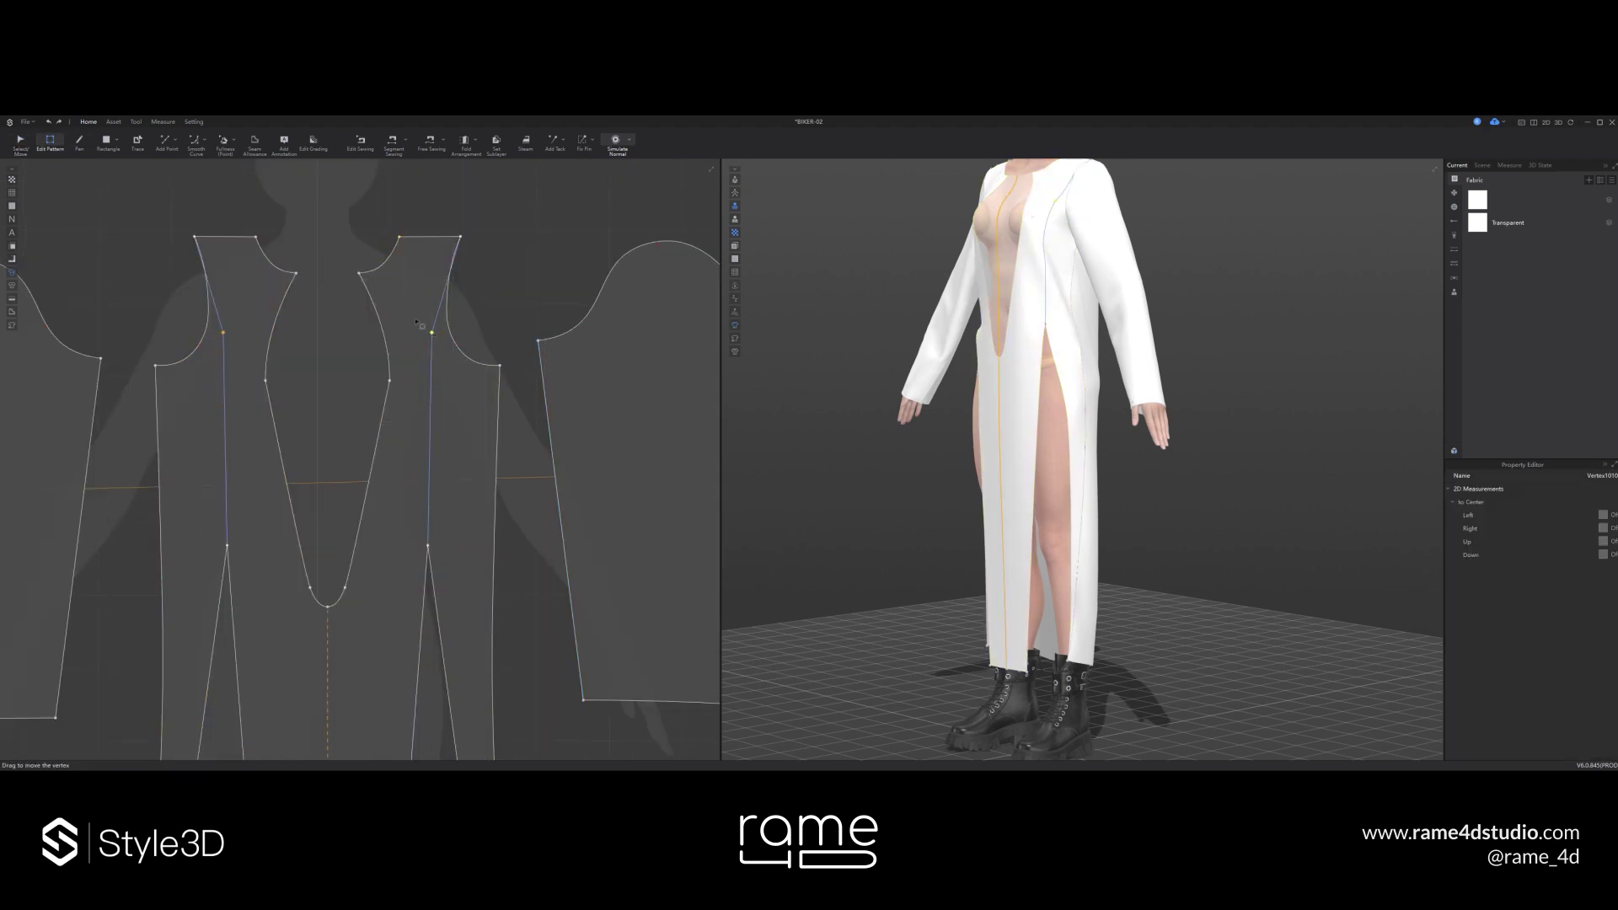
pyautogui.moveTo(451, 388); pyautogui.dragTo(451, 388)
# - Draw a second internal line close beside the first, running from the chest down to the outer edge of the leg slit
pyautogui.press('q')
pyautogui.click(435, 339)
pyautogui.rightClick(435, 338)
pyautogui.click(471, 396)
pyautogui.press('z')
pyautogui.press('h')
pyautogui.doubleClick(432, 576)
pyautogui.press('z')
pyautogui.scroll(3, 445, 564)
pyautogui.click(422, 567)
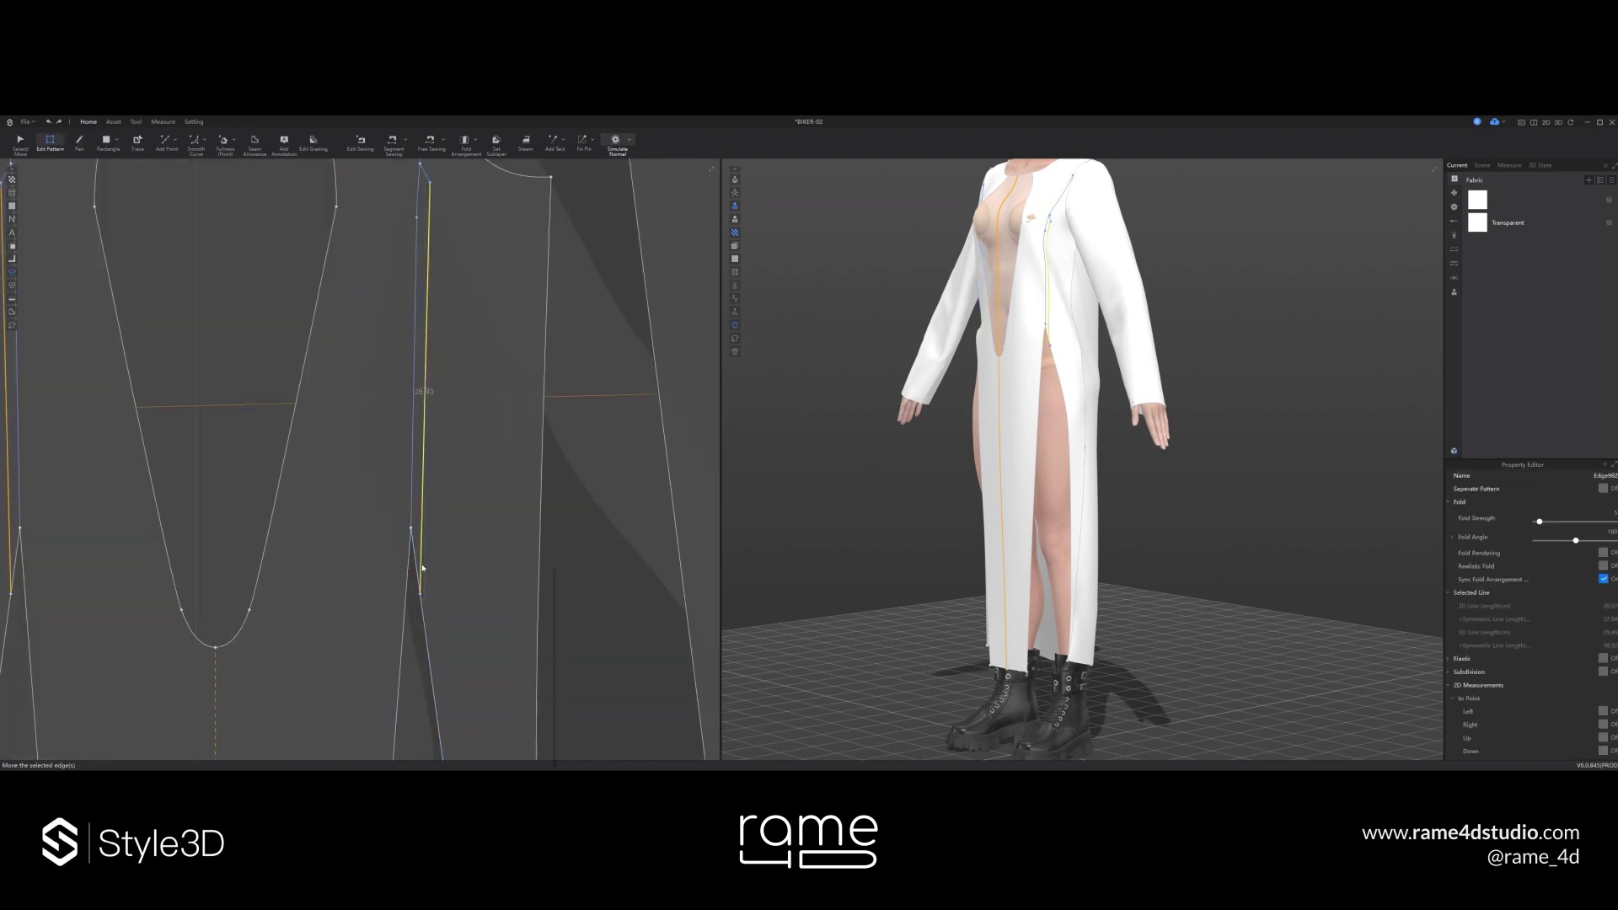
# - Cut the narrow strips enclosed by the internal lines out of the front panel and delete them
pyautogui.click(434, 173)
pyautogui.click(431, 179)
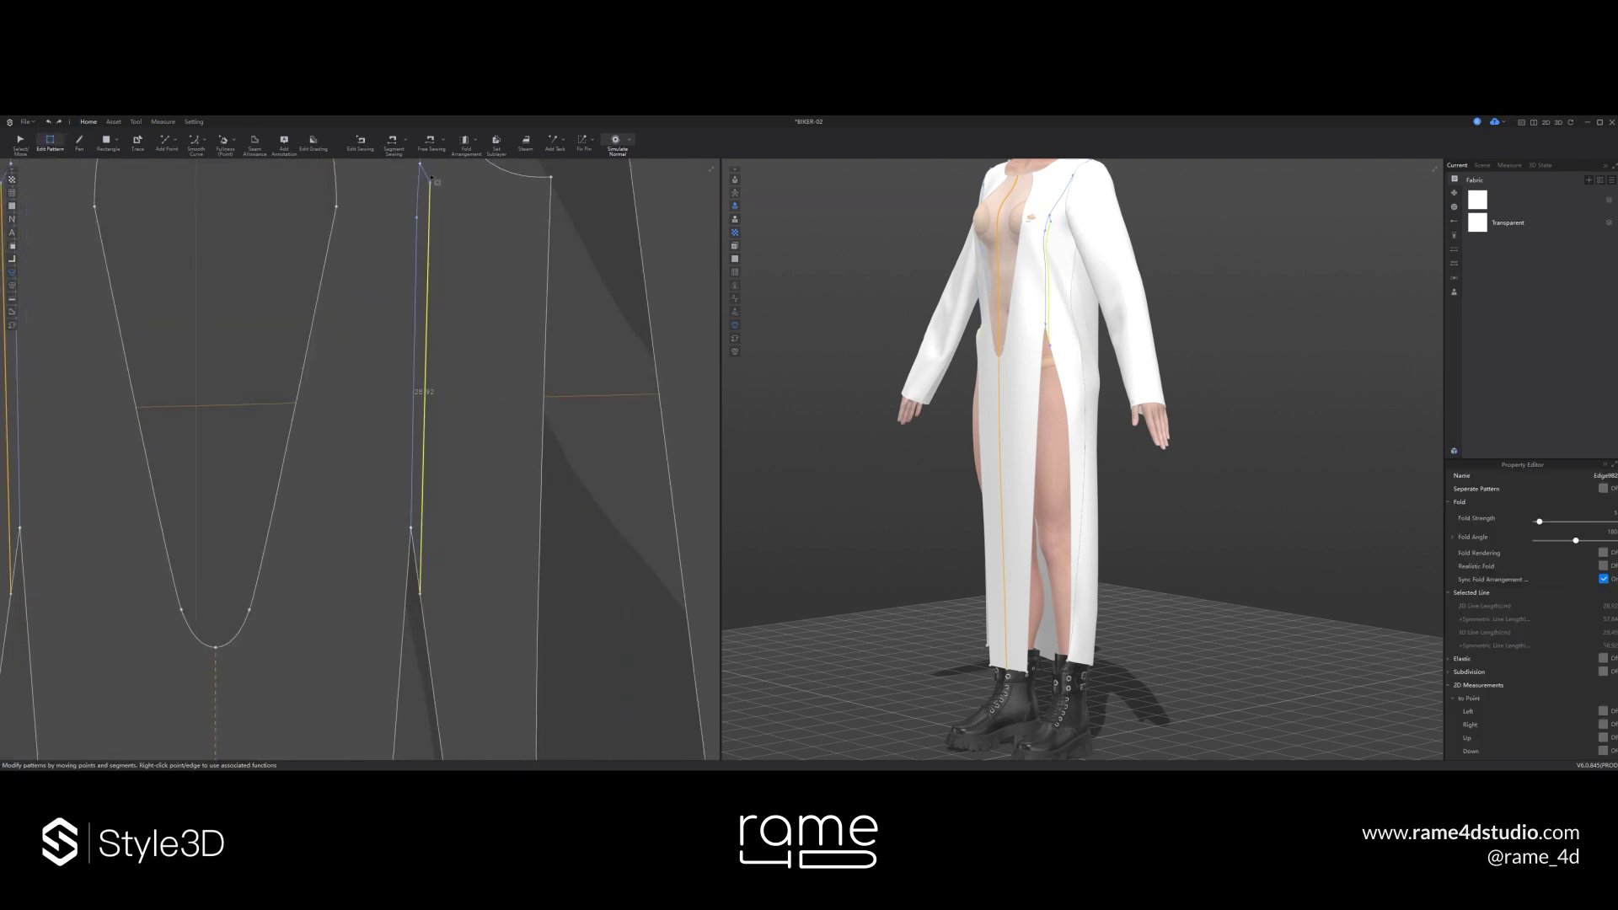
pyautogui.scroll(-3, 425, 255)
pyautogui.moveTo(423, 235); pyautogui.dragTo(410, 322, button='middle')
pyautogui.keyDown('shift'); pyautogui.click(408, 309); pyautogui.keyUp('shift')
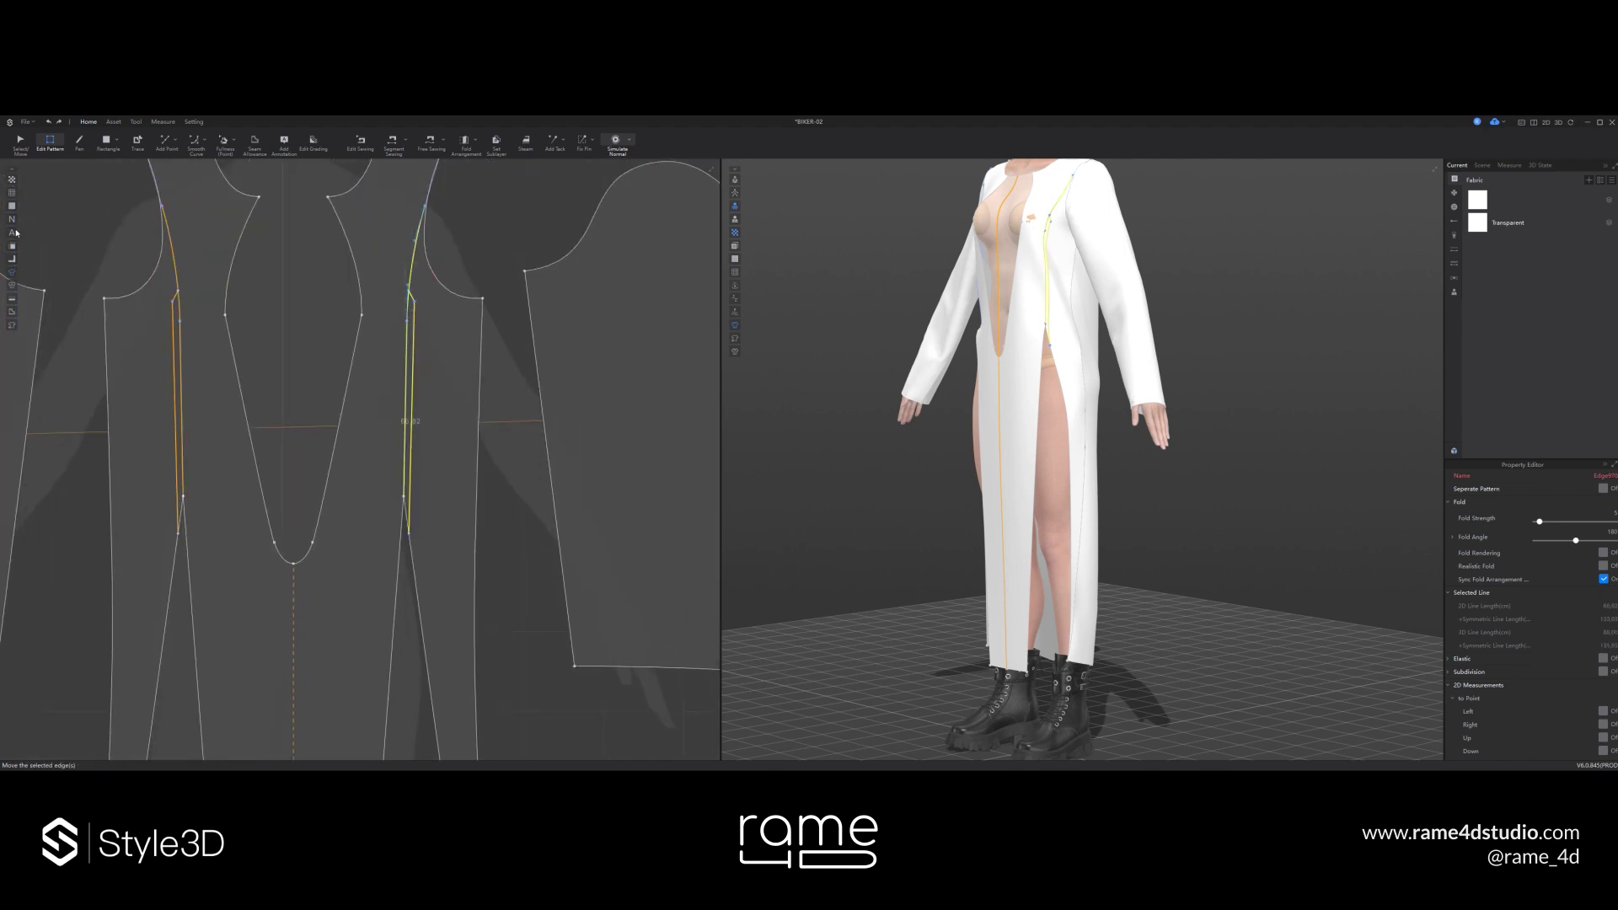
pyautogui.click(21, 142)
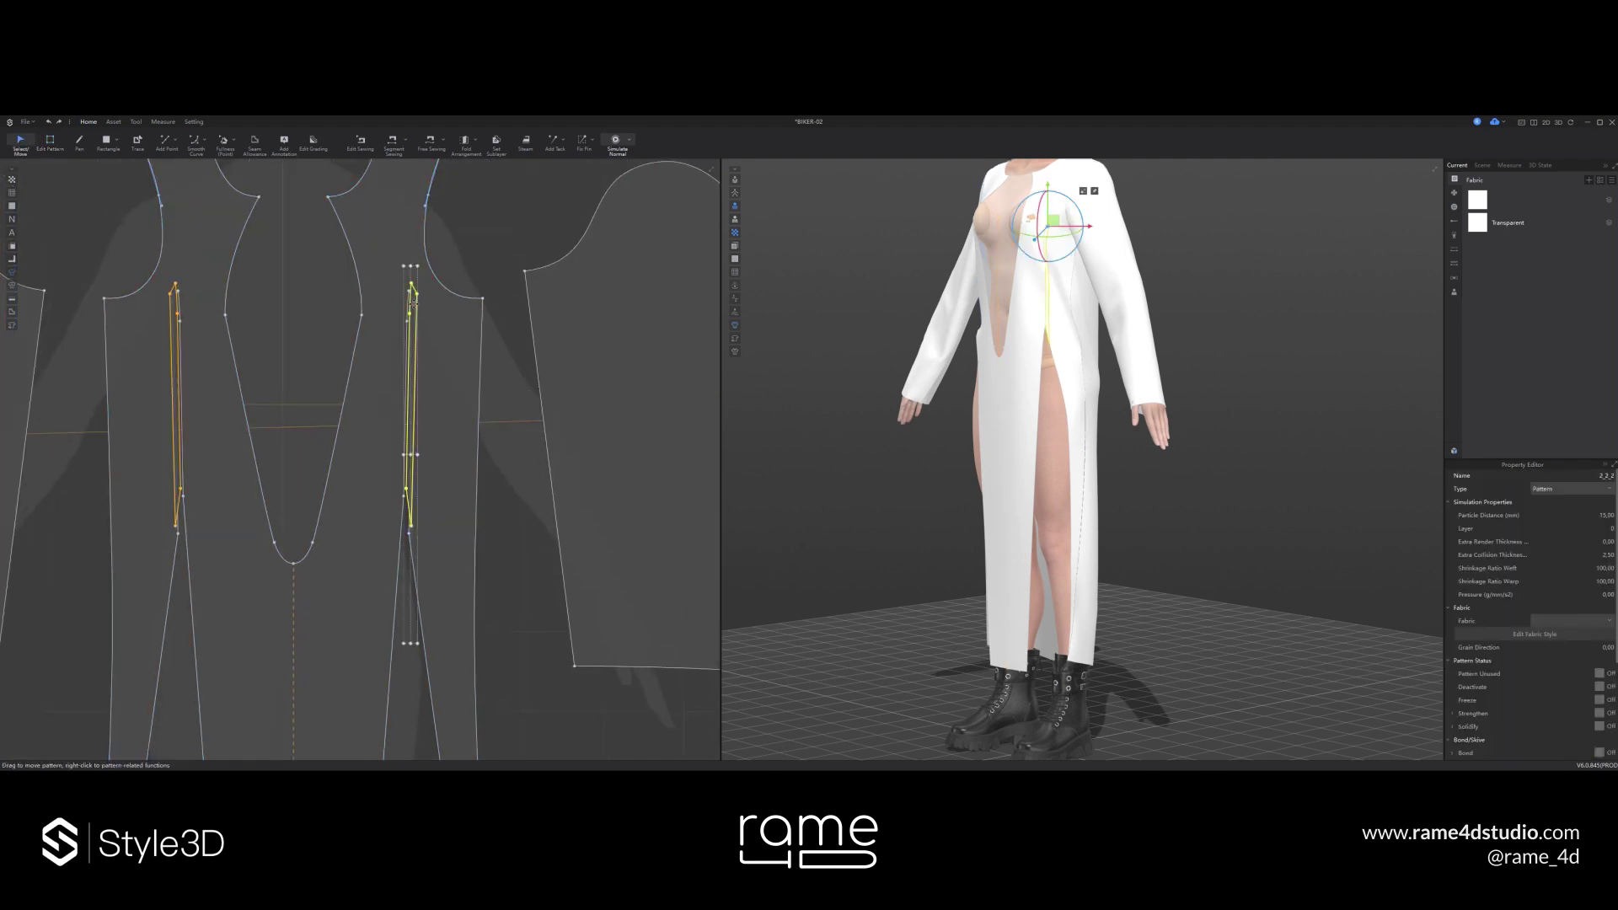
# - Try to add a zipper along the edges of the narrow opening above the slit on the avatar's left side
pyautogui.click(112, 122)
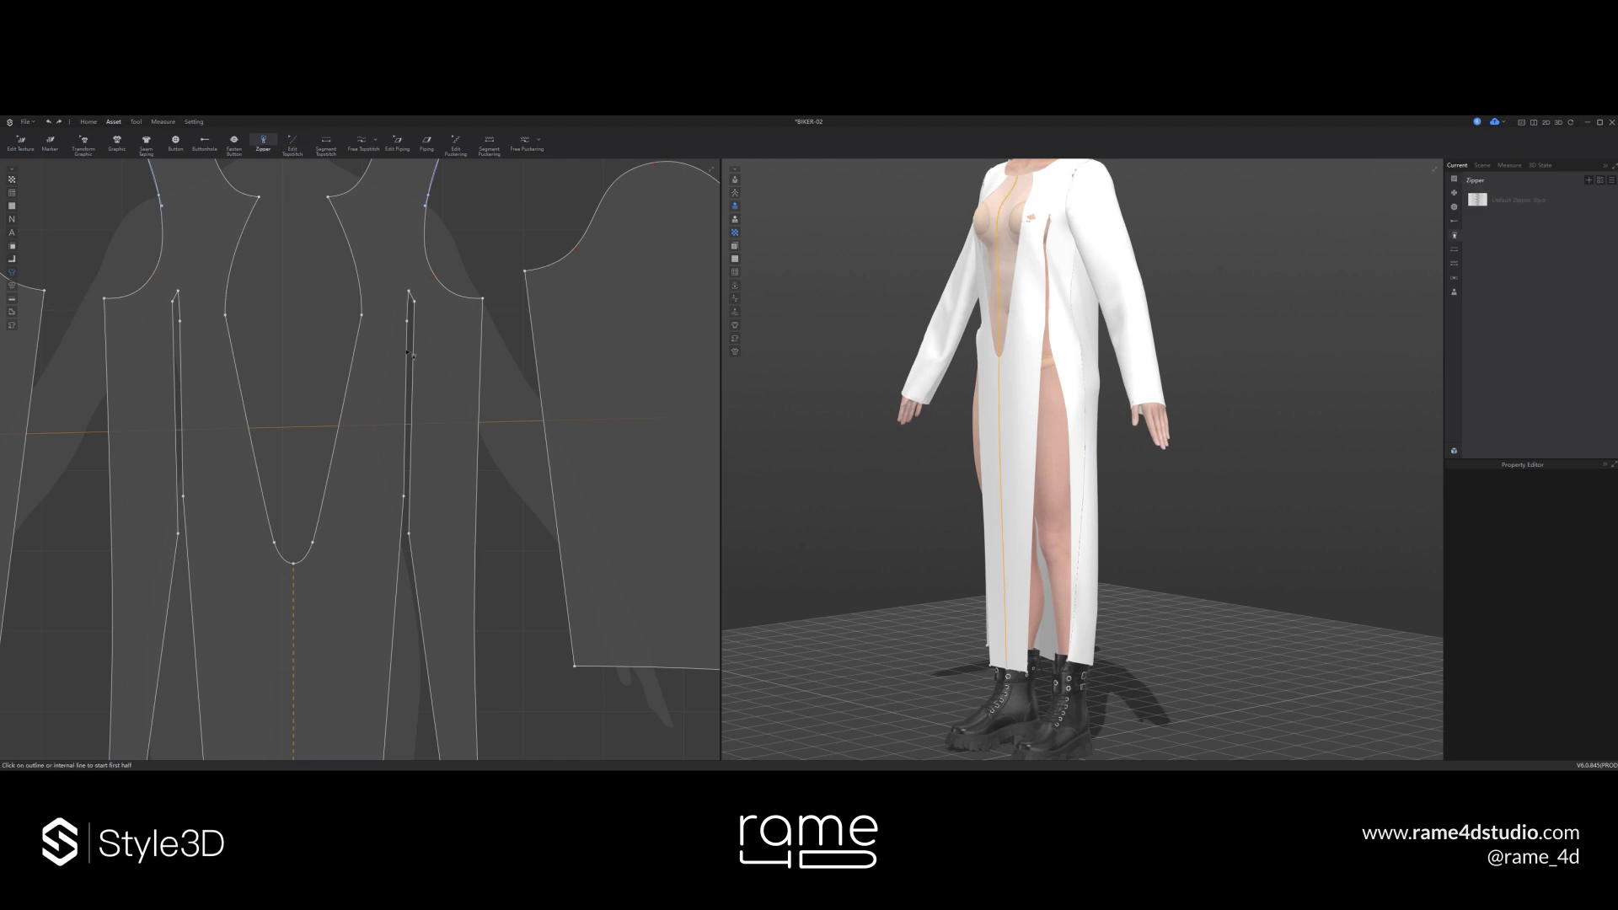
pyautogui.click(410, 535)
pyautogui.doubleClick(410, 296)
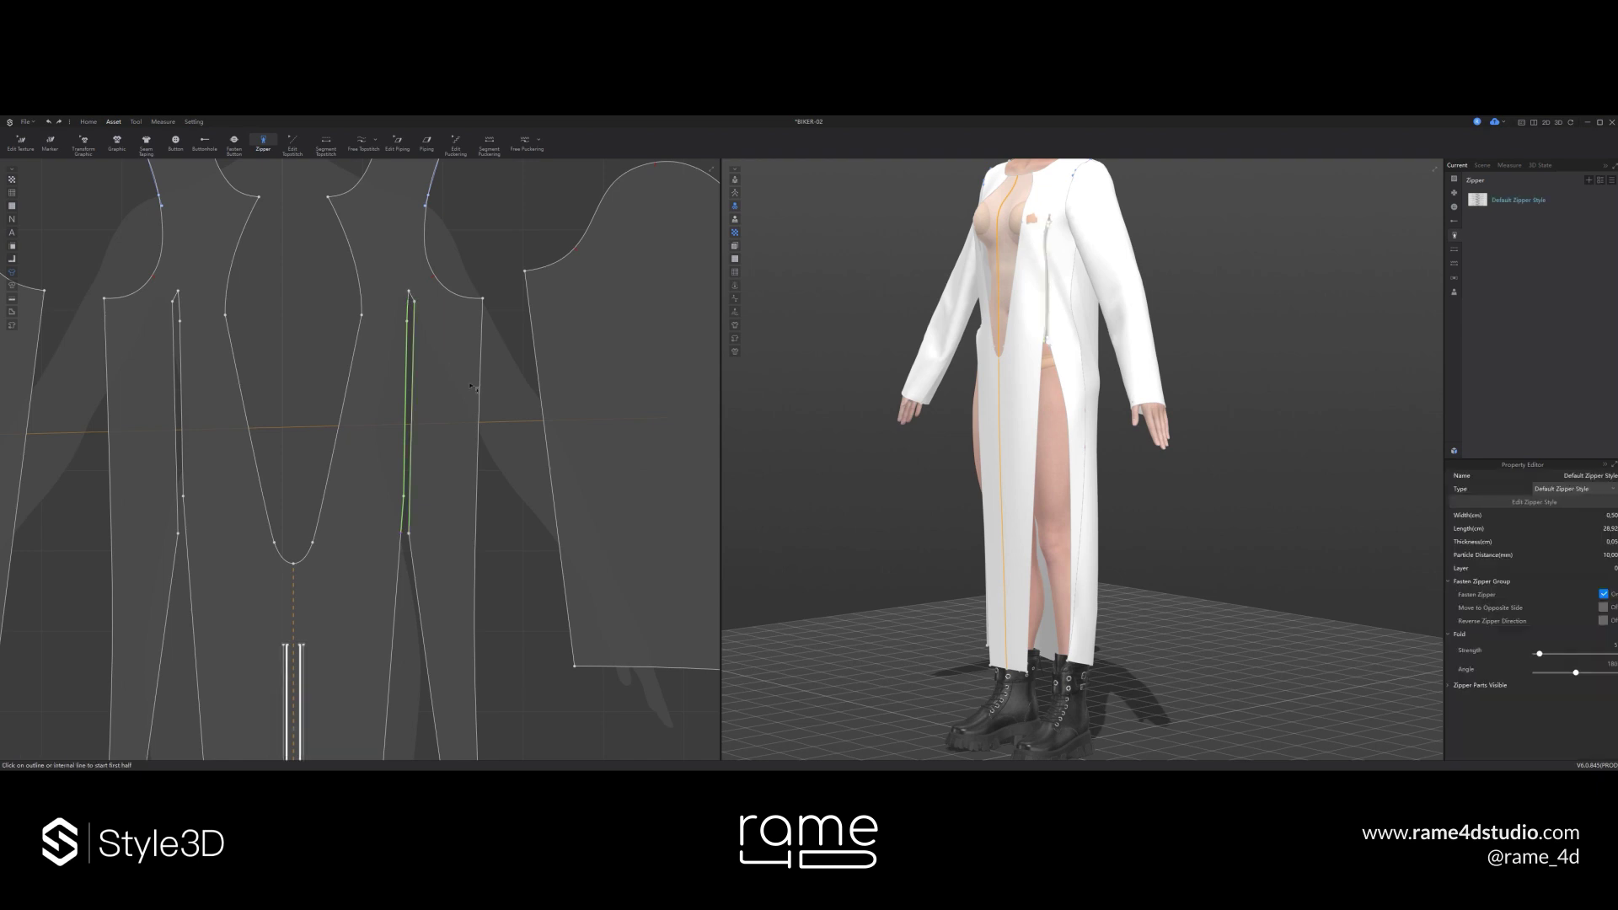
pyautogui.scroll(5, 826, 386)
pyautogui.hotkey('ctrl', 'z')
pyautogui.scroll(-3, 493, 509)
pyautogui.moveTo(493, 509); pyautogui.dragTo(501, 542, button='middle')
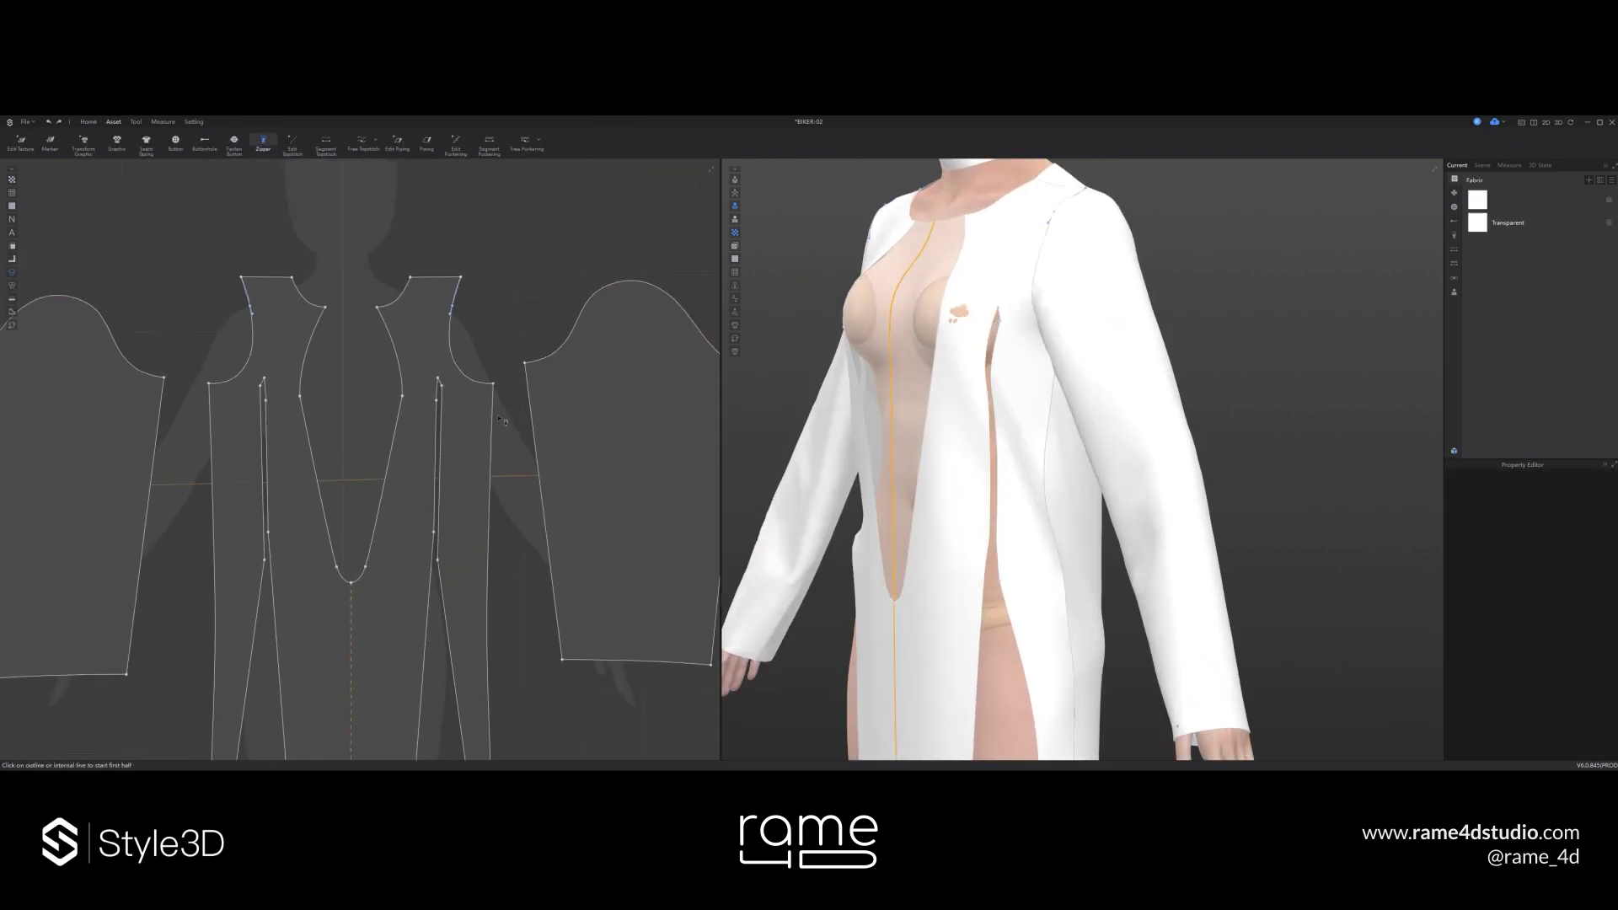
# - Sew the front and back halves of the sleeve caps to the matching armholes with Free Sewing and simulate
pyautogui.click(136, 122)
pyautogui.click(88, 123)
pyautogui.click(431, 144)
pyautogui.click(493, 384)
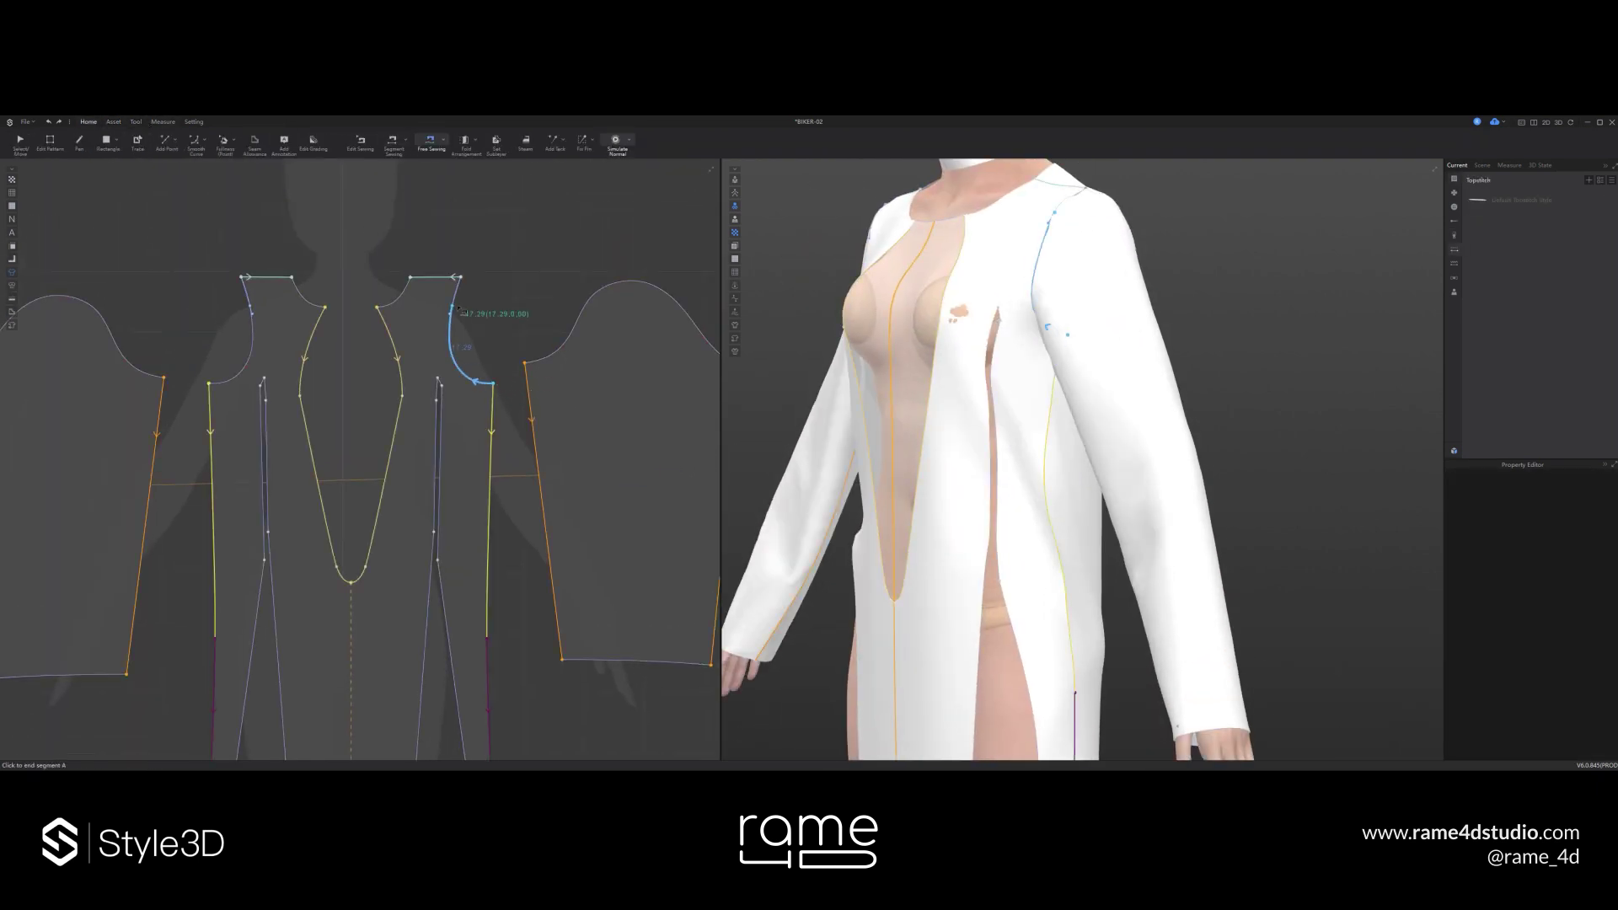
pyautogui.click(461, 277)
pyautogui.moveTo(554, 351); pyautogui.dragTo(479, 358, button='middle')
pyautogui.click(536, 310)
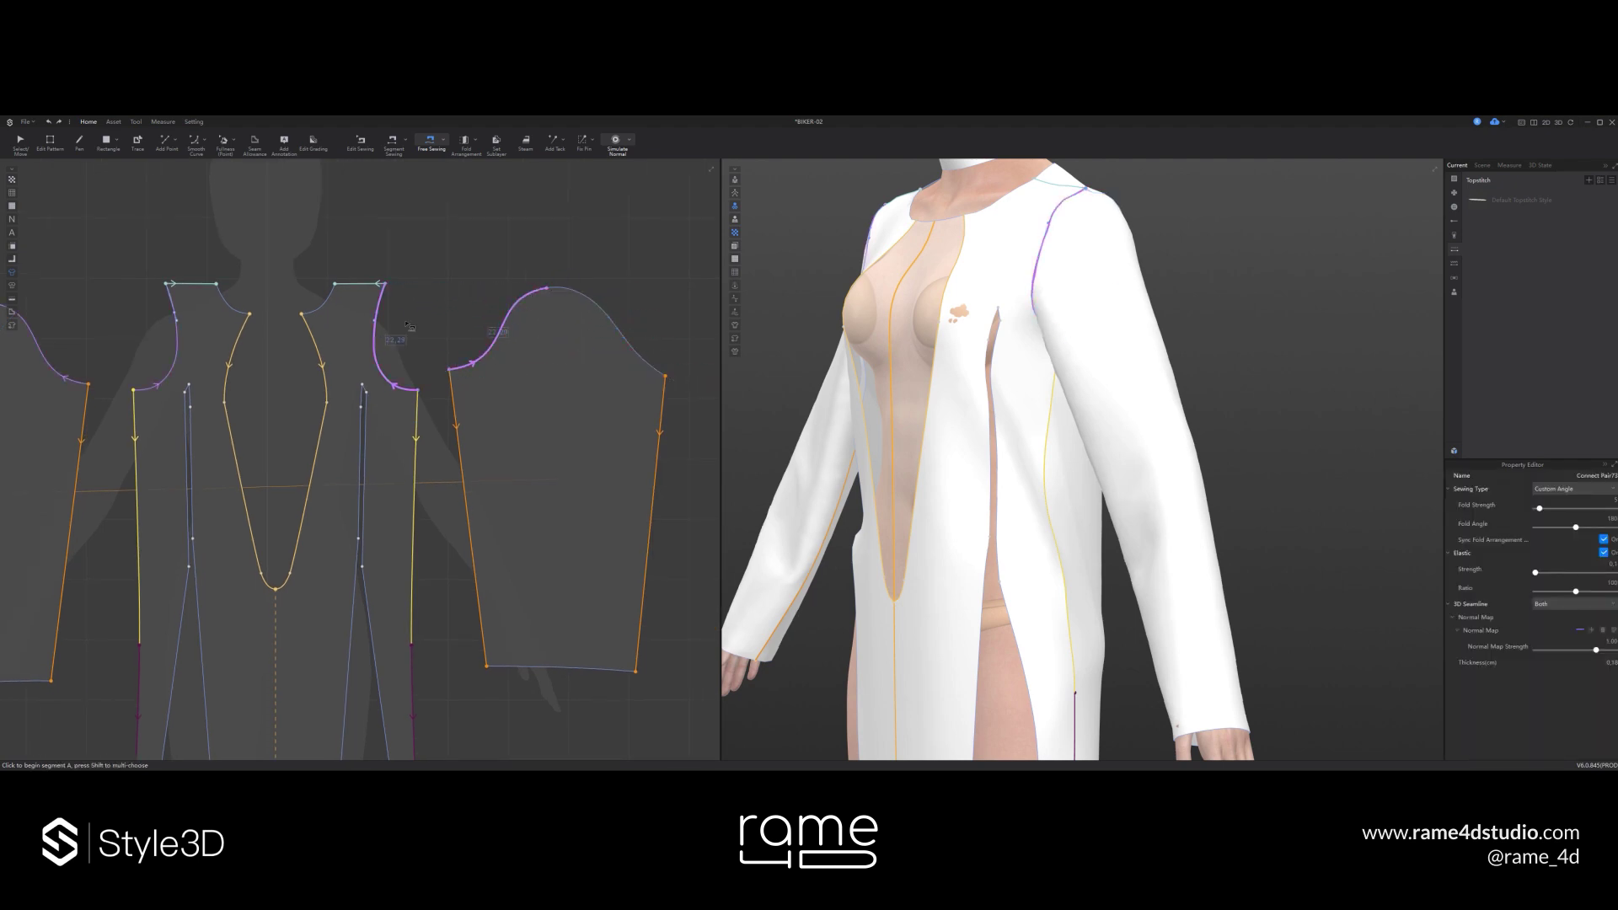
pyautogui.scroll(-3, 176, 412)
pyautogui.click(535, 403)
pyautogui.click(485, 366)
pyautogui.press('space')
pyautogui.moveTo(1135, 354); pyautogui.dragTo(1025, 419, button='right')
# - Square off the upper end of the narrow front openings and adjust the lower point on their inner edge
pyautogui.press('z')
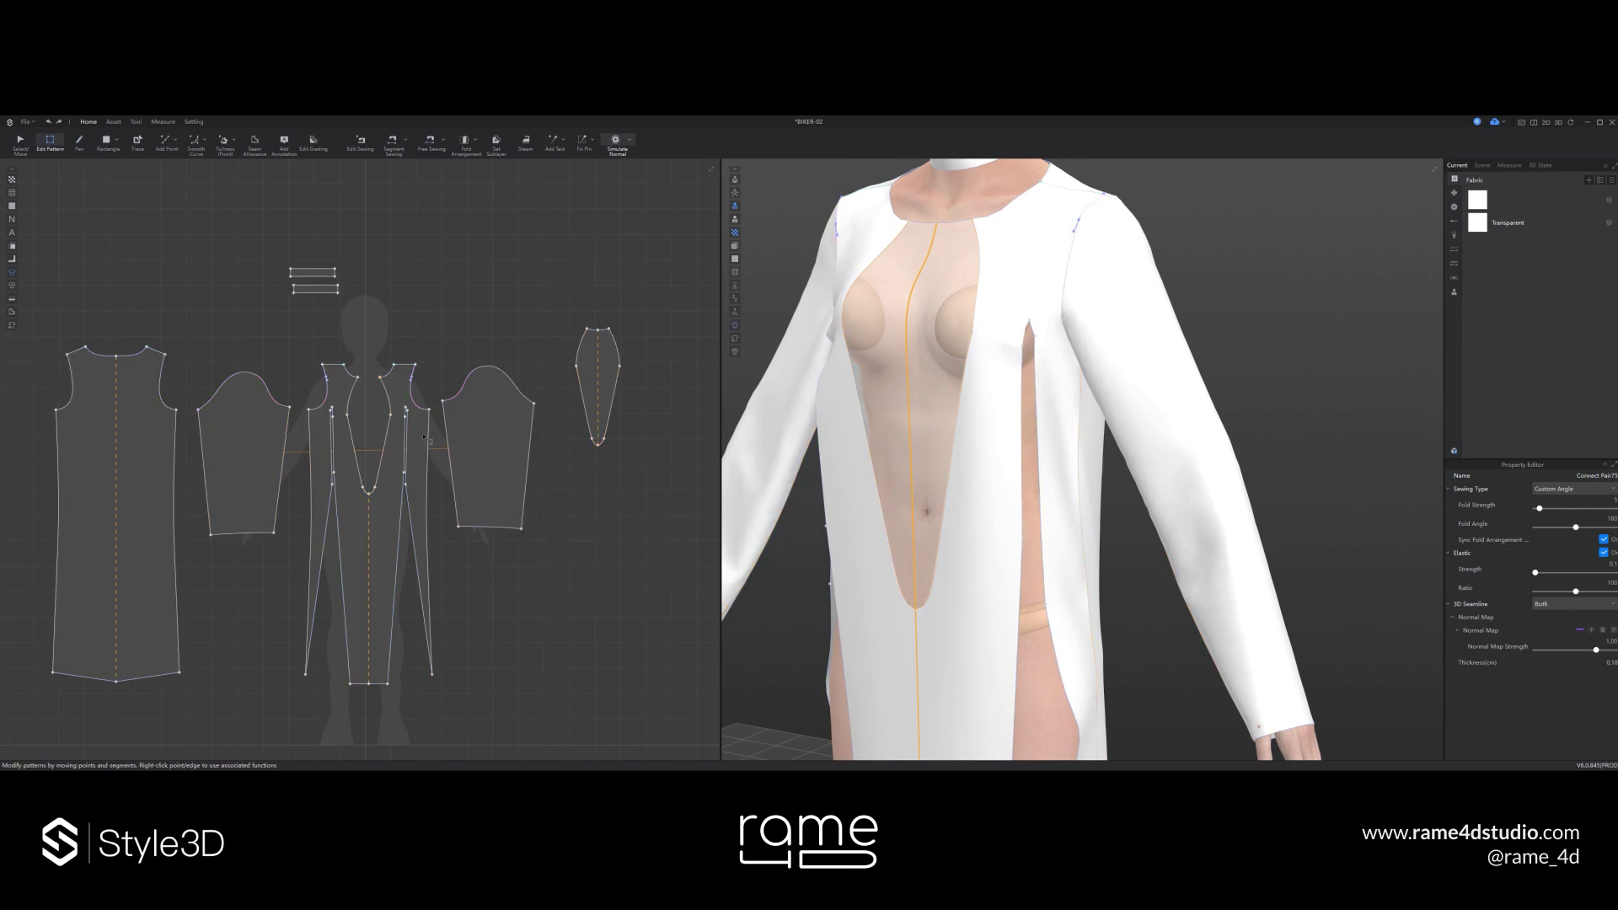
pyautogui.scroll(10, 407, 416)
pyautogui.moveTo(405, 371); pyautogui.dragTo(407, 346)
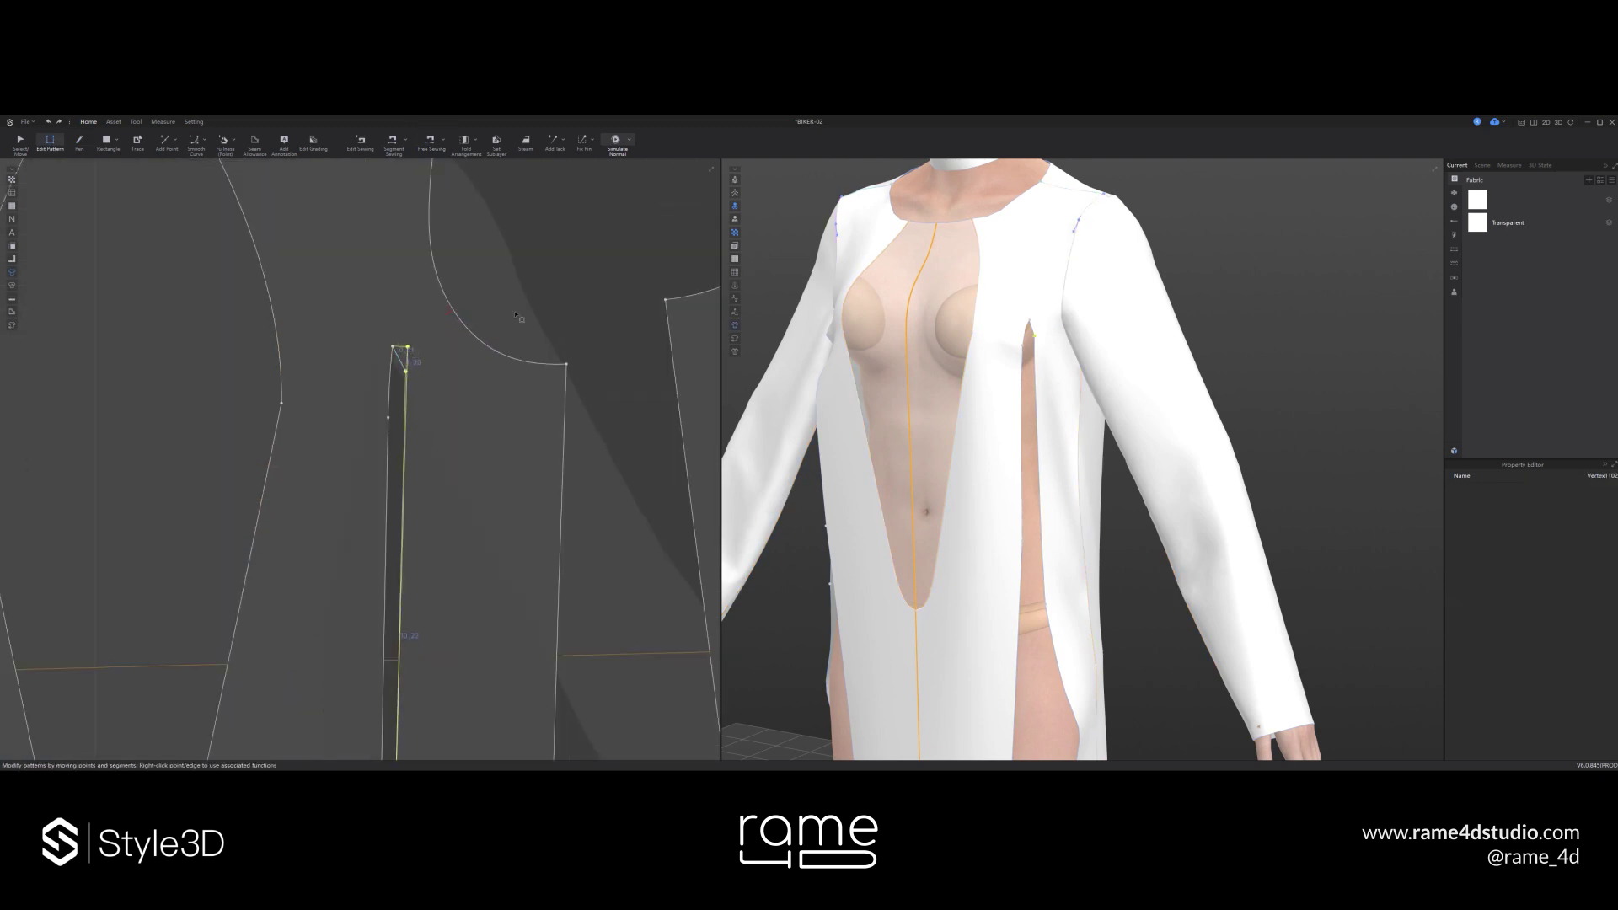
pyautogui.scroll(-3, 515, 316)
pyautogui.scroll(2, 409, 496)
pyautogui.click(408, 495)
pyautogui.click(407, 568)
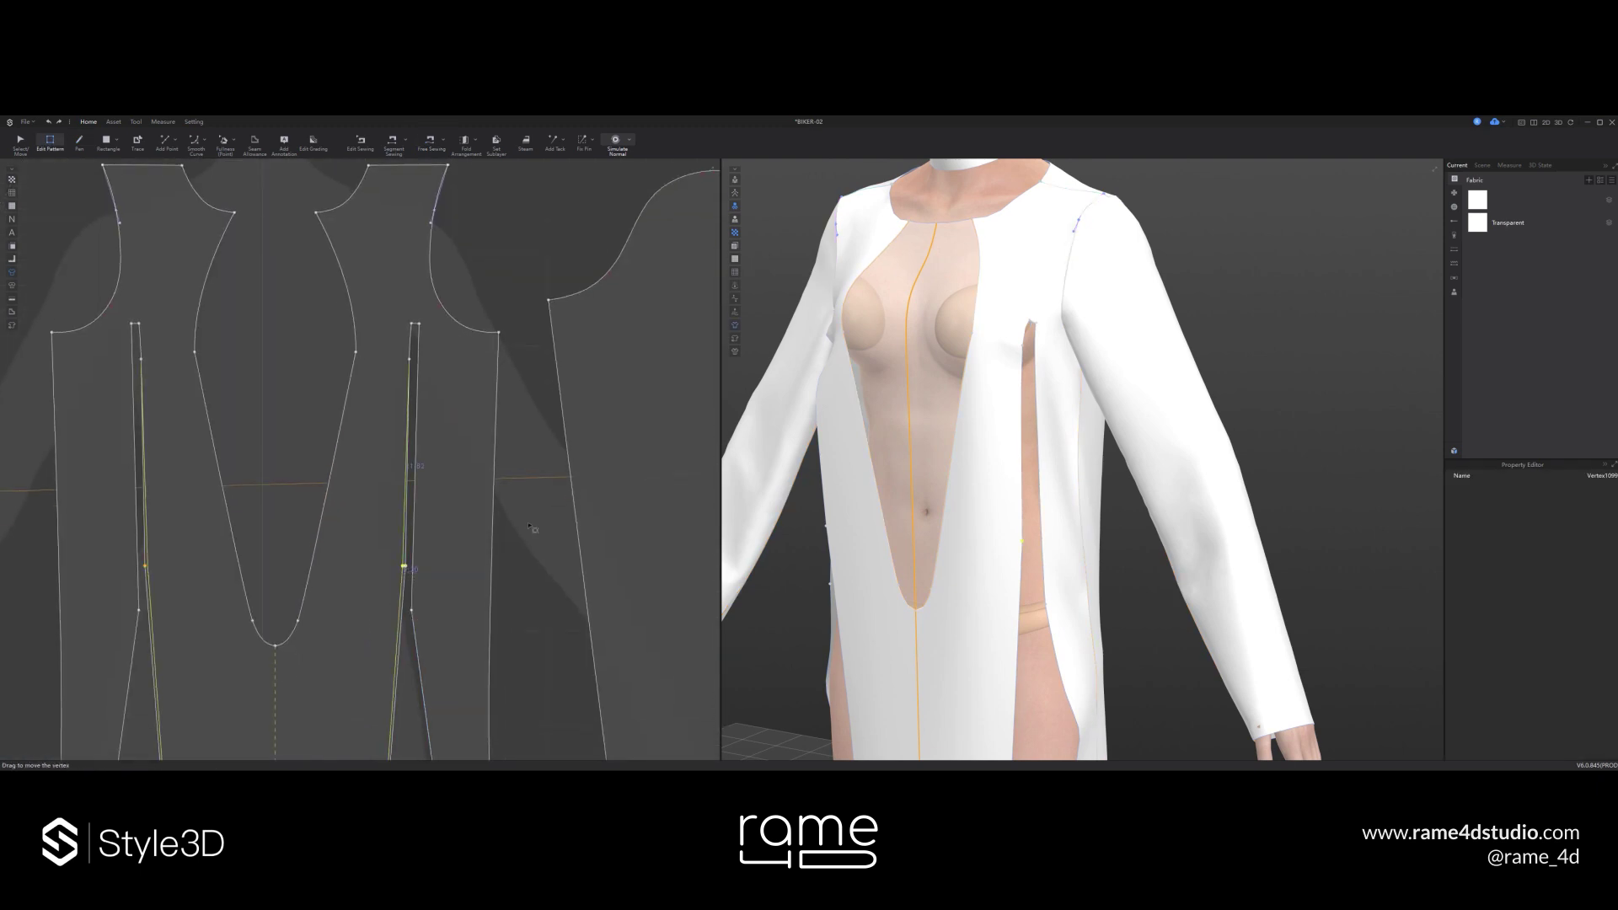
# - Try to zip together the two long edges of the reshaped opening on the avatar's left side
pyautogui.click(113, 122)
pyautogui.click(263, 142)
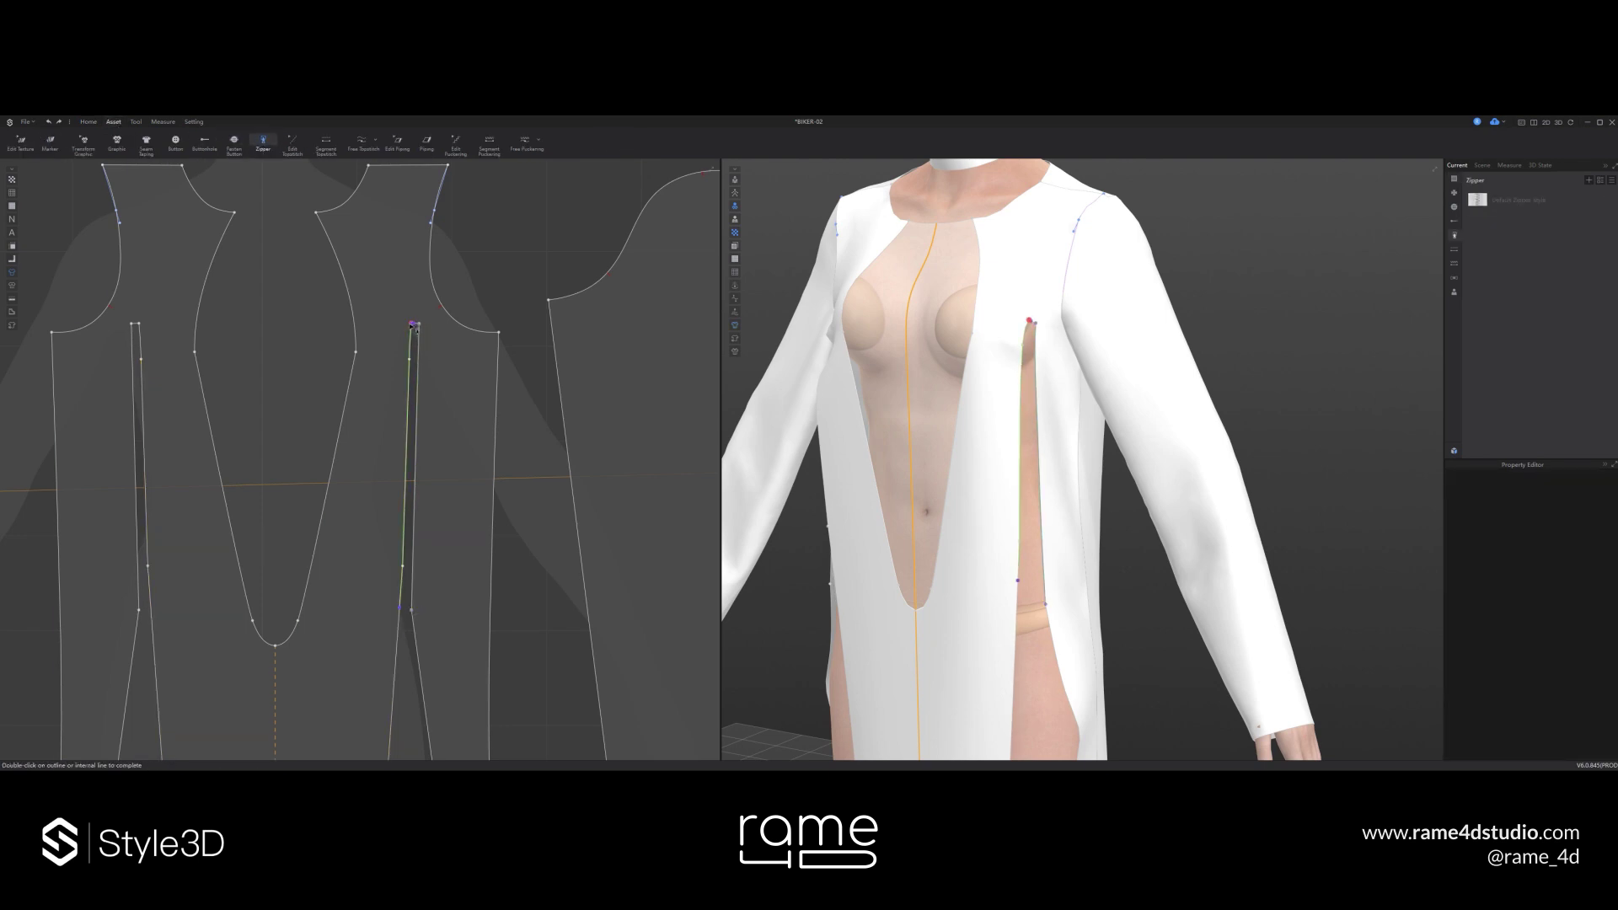
pyautogui.scroll(4, 416, 324)
pyautogui.doubleClick(408, 324)
pyautogui.press('space')
pyautogui.scroll(3, 1062, 361)
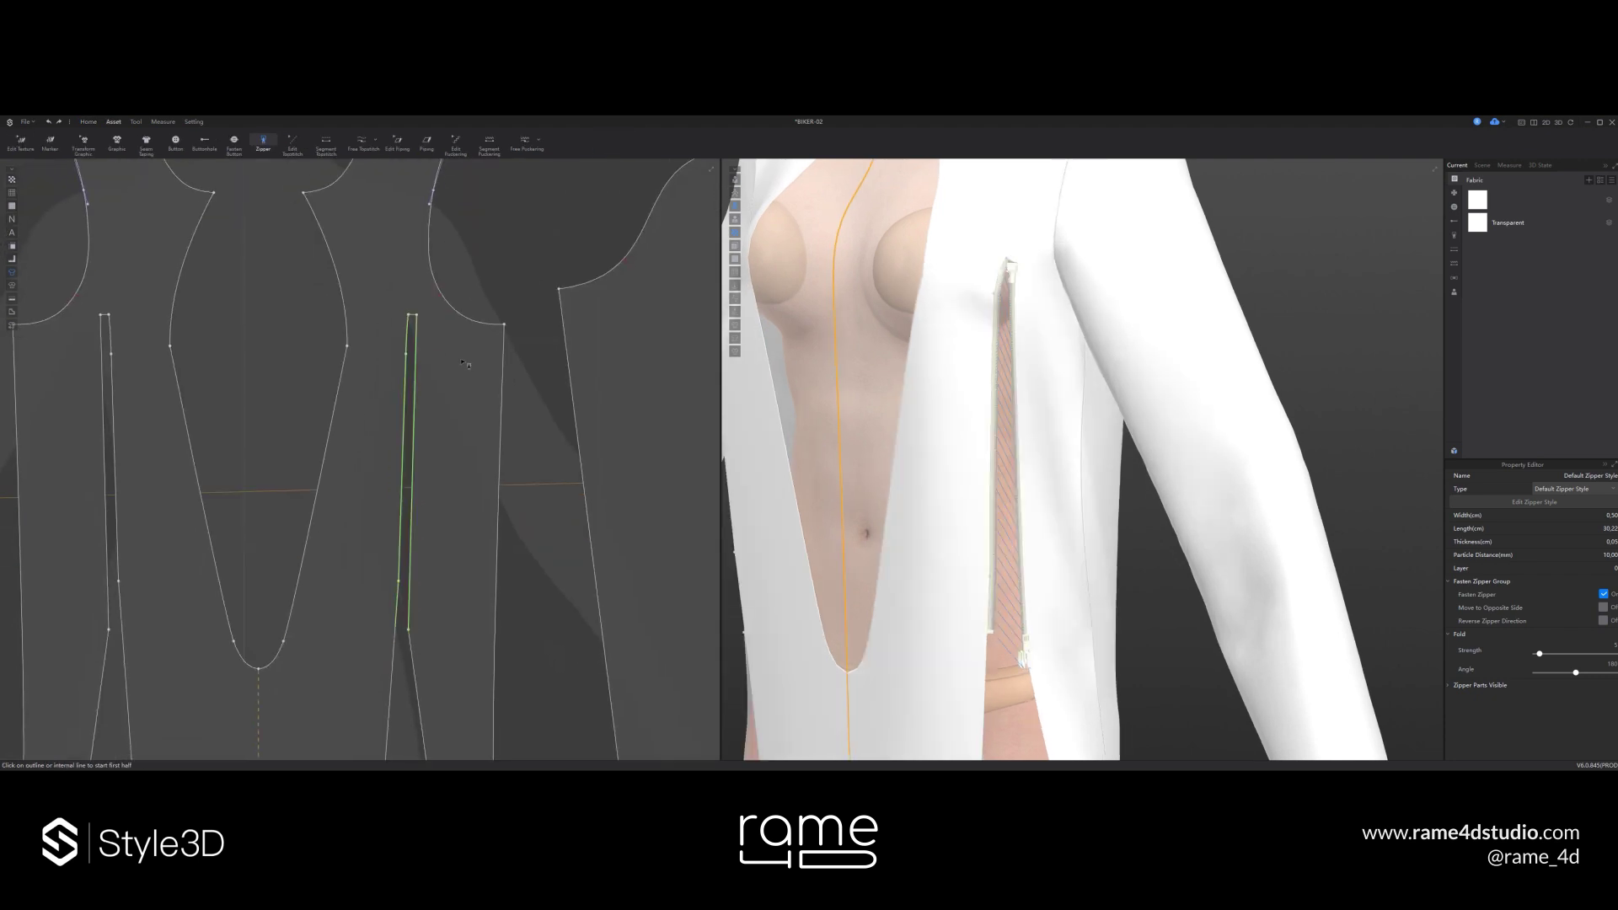
pyautogui.hotkey('ctrl', 'z')
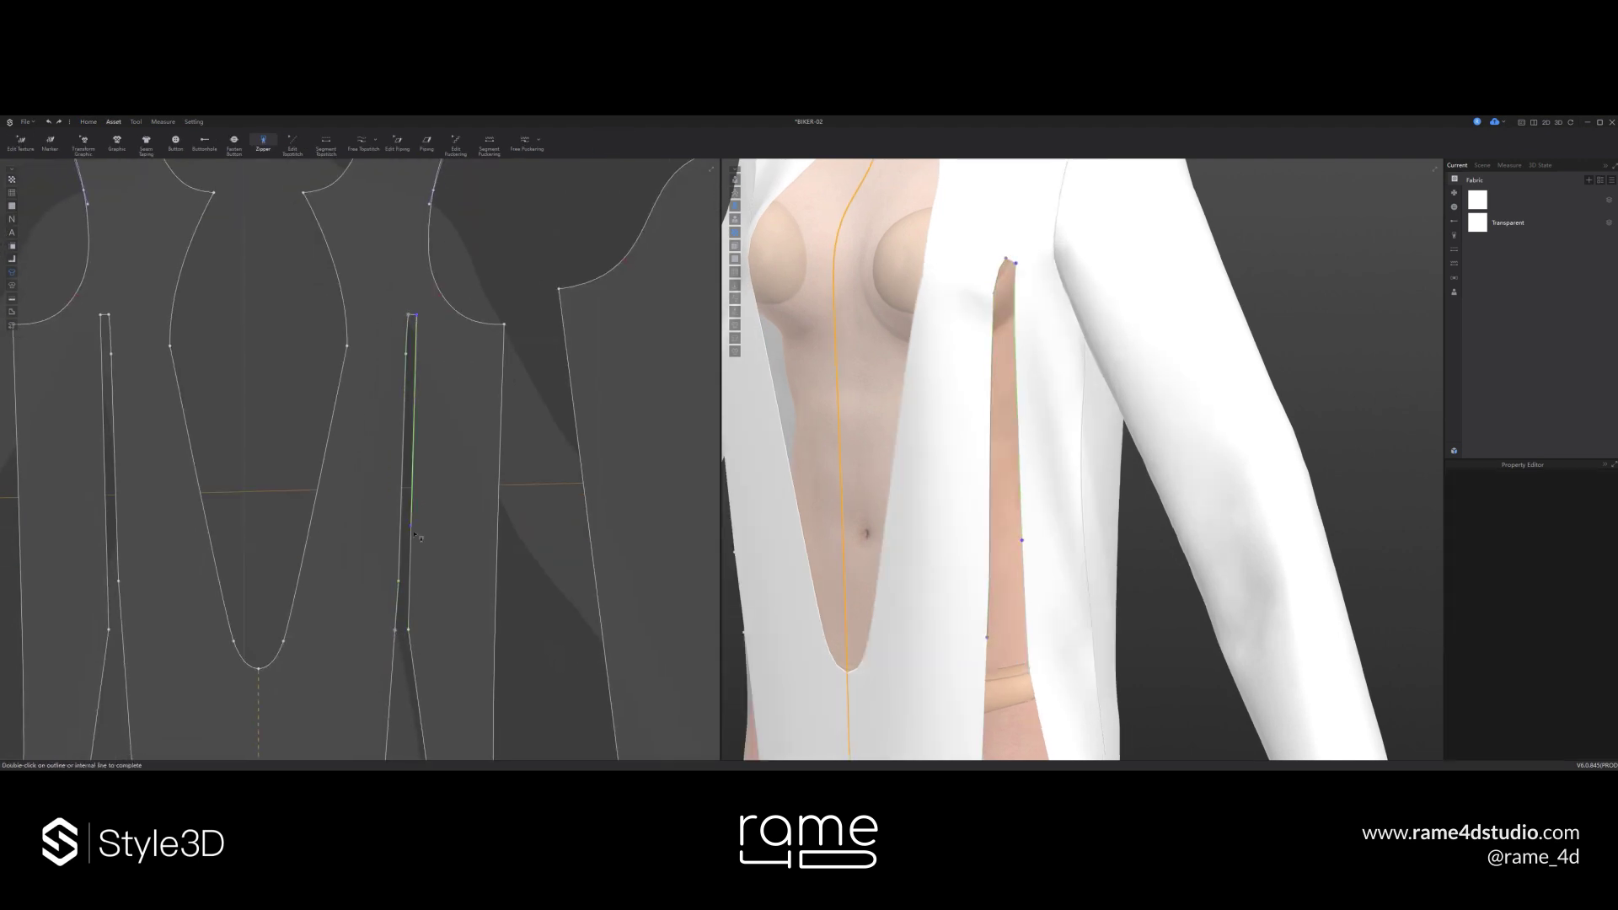
# - Add a zipper to each of the two front openings, from the upper end down to the slit, and simulate the garment
pyautogui.doubleClick(408, 631)
pyautogui.scroll(-4, 1029, 473)
pyautogui.moveTo(851, 496); pyautogui.dragTo(917, 498, button='right')
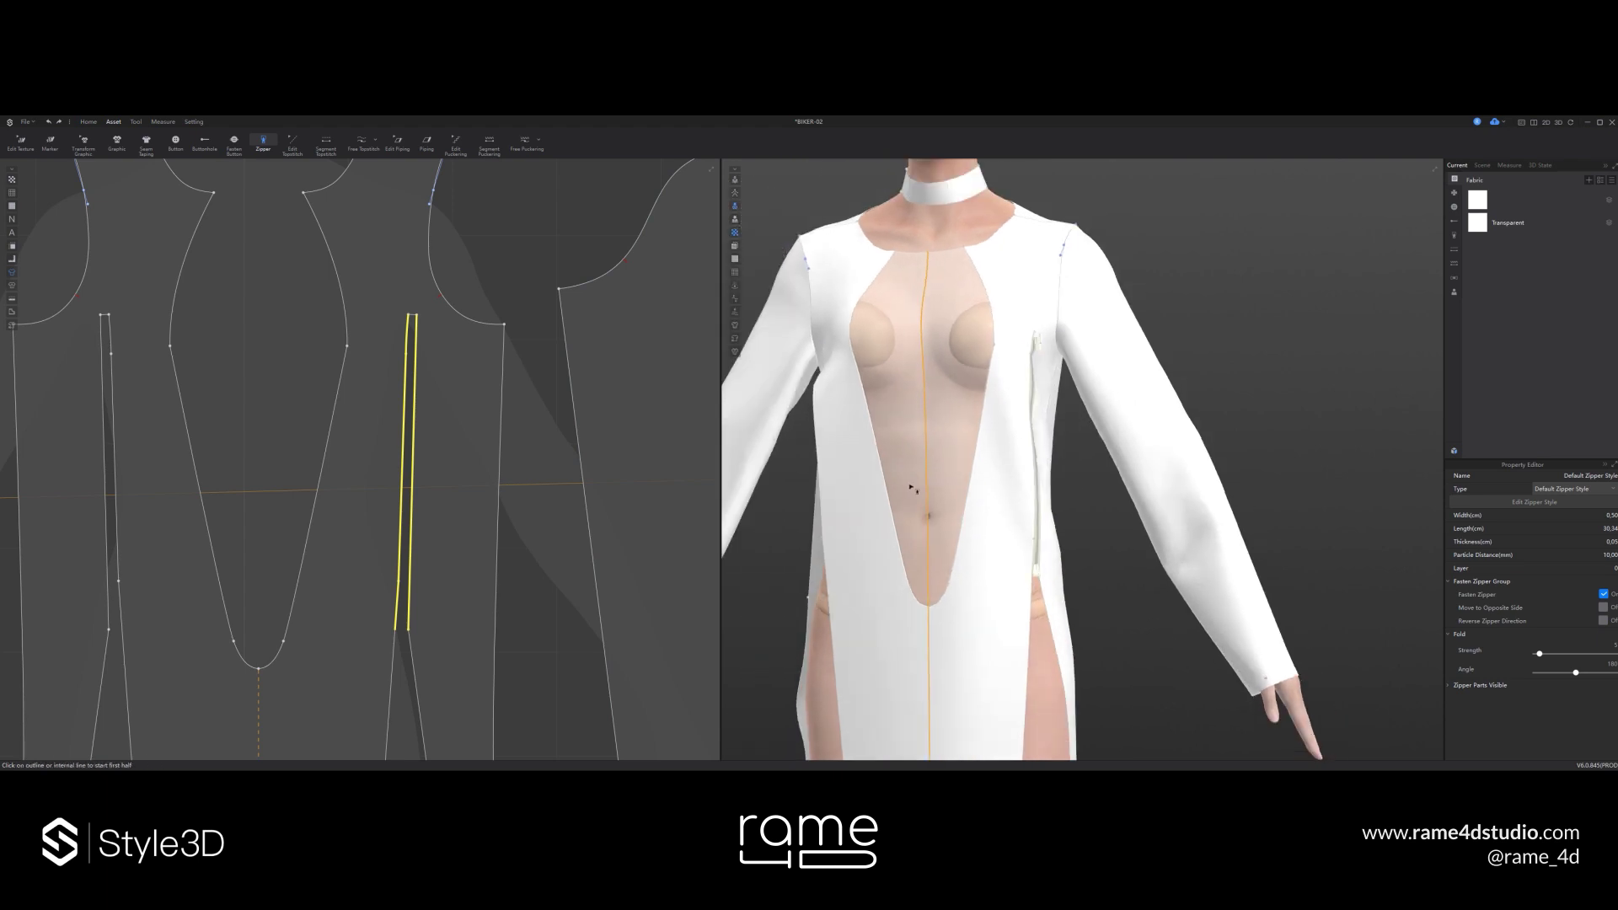
pyautogui.moveTo(917, 498); pyautogui.dragTo(985, 476, button='middle')
pyautogui.moveTo(138, 399); pyautogui.dragTo(268, 349, button='middle')
pyautogui.click(242, 267)
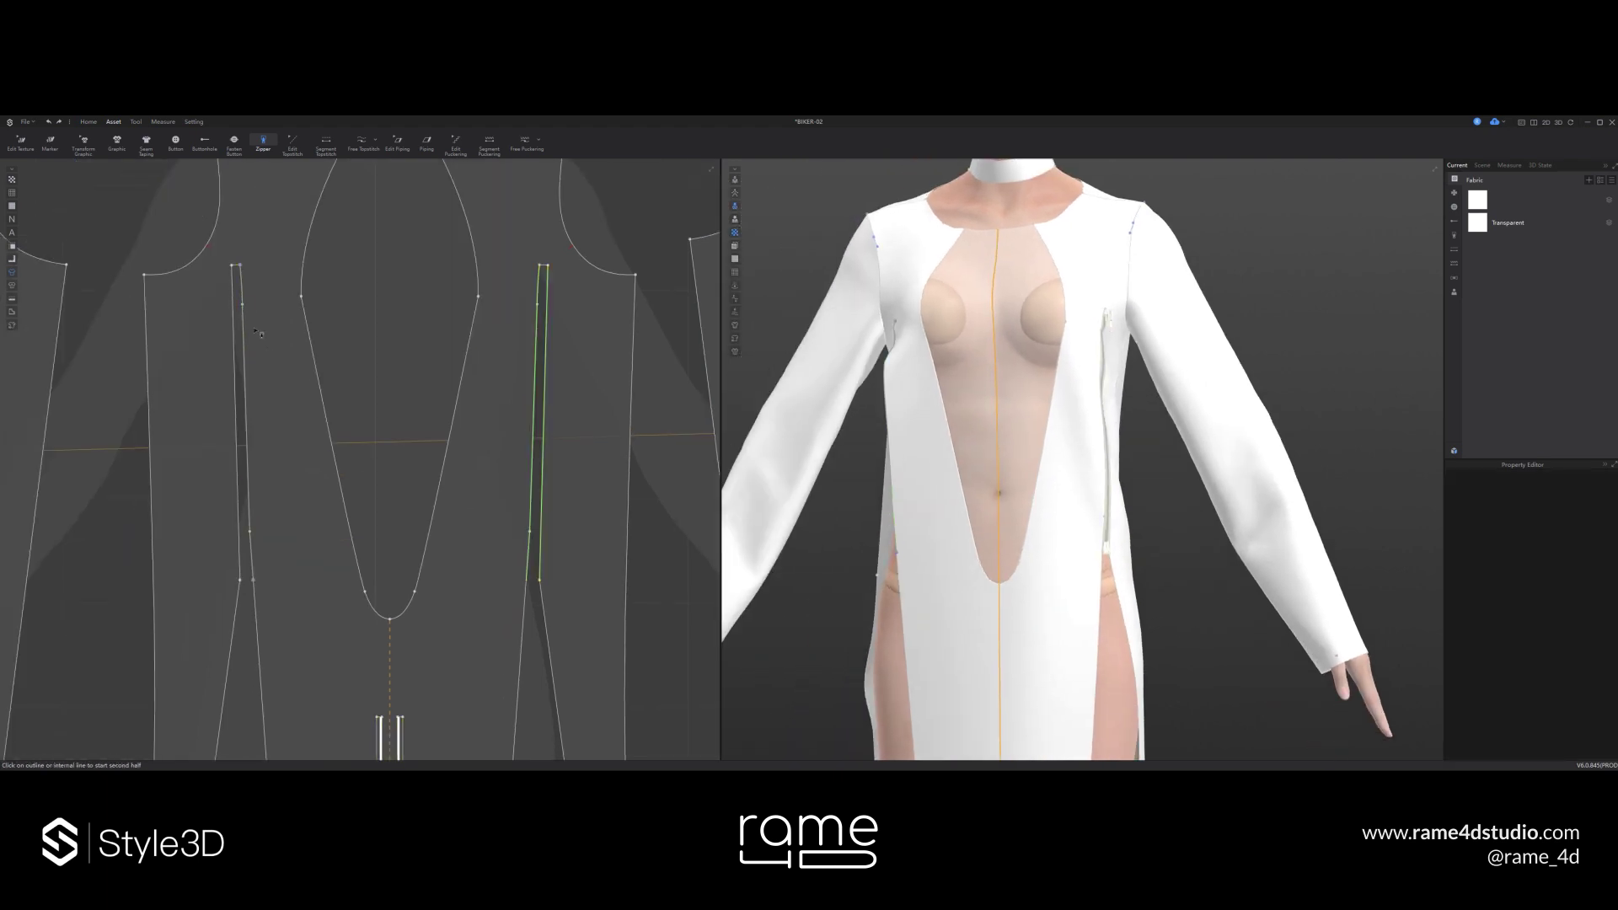
pyautogui.doubleClick(240, 581)
pyautogui.press('q')
pyautogui.press('space')
pyautogui.moveTo(1150, 531); pyautogui.dragTo(1077, 524, button='right')
pyautogui.scroll(-2, 1081, 516)
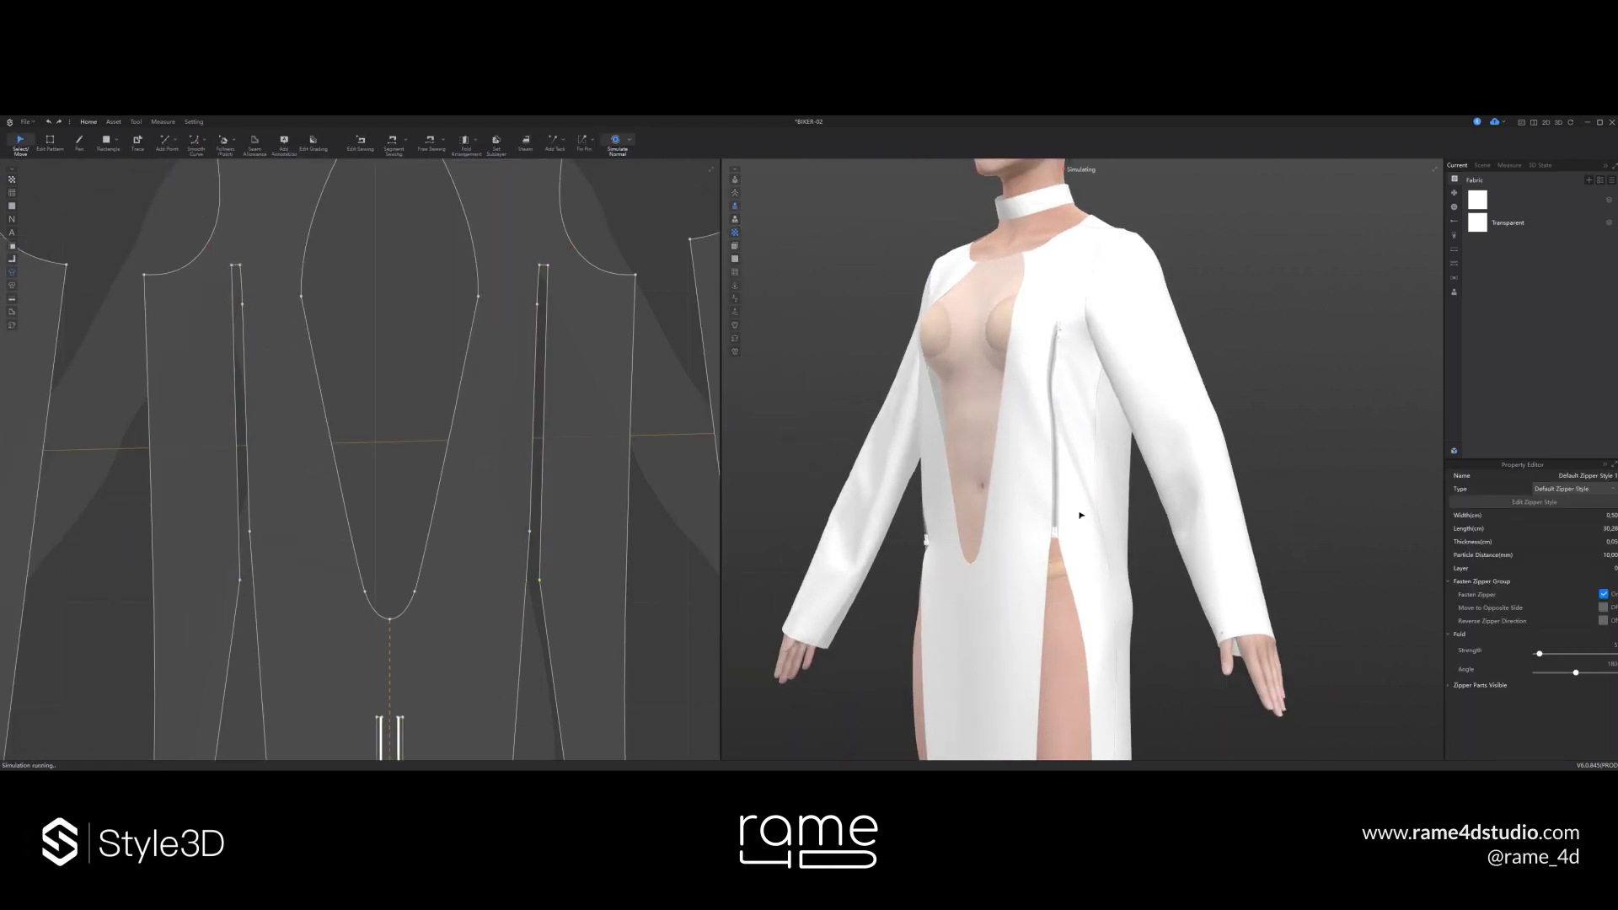
pyautogui.press('space')
# - Examine the teeth, slider and puller settings of the default zipper style
pyautogui.scroll(3, 1081, 515)
pyautogui.click(1496, 200)
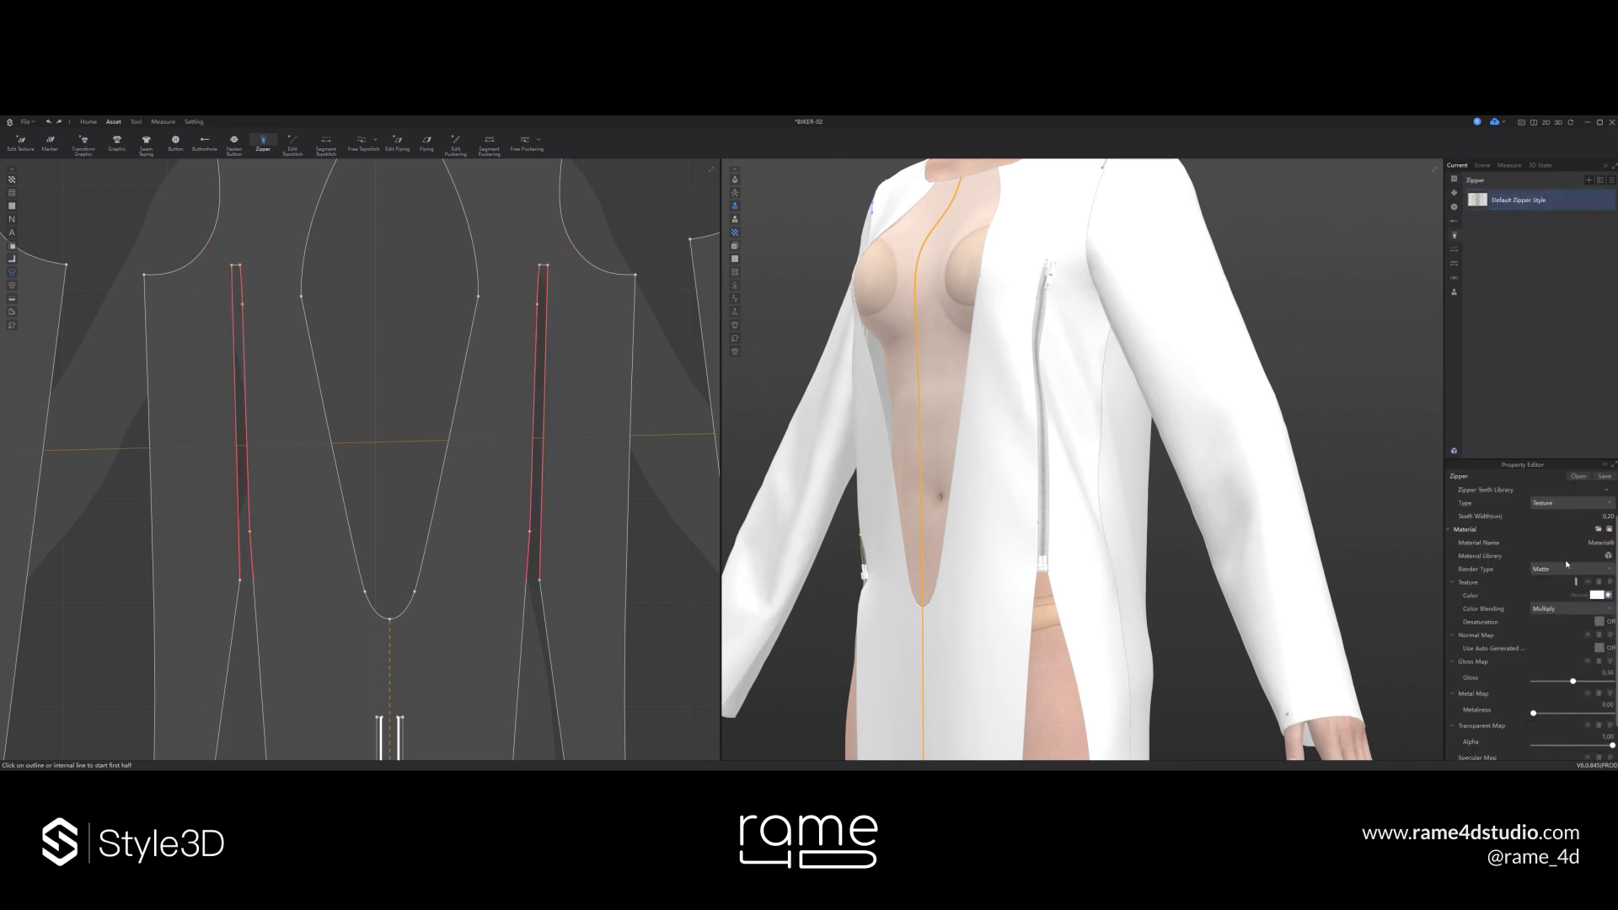
pyautogui.click(1533, 502)
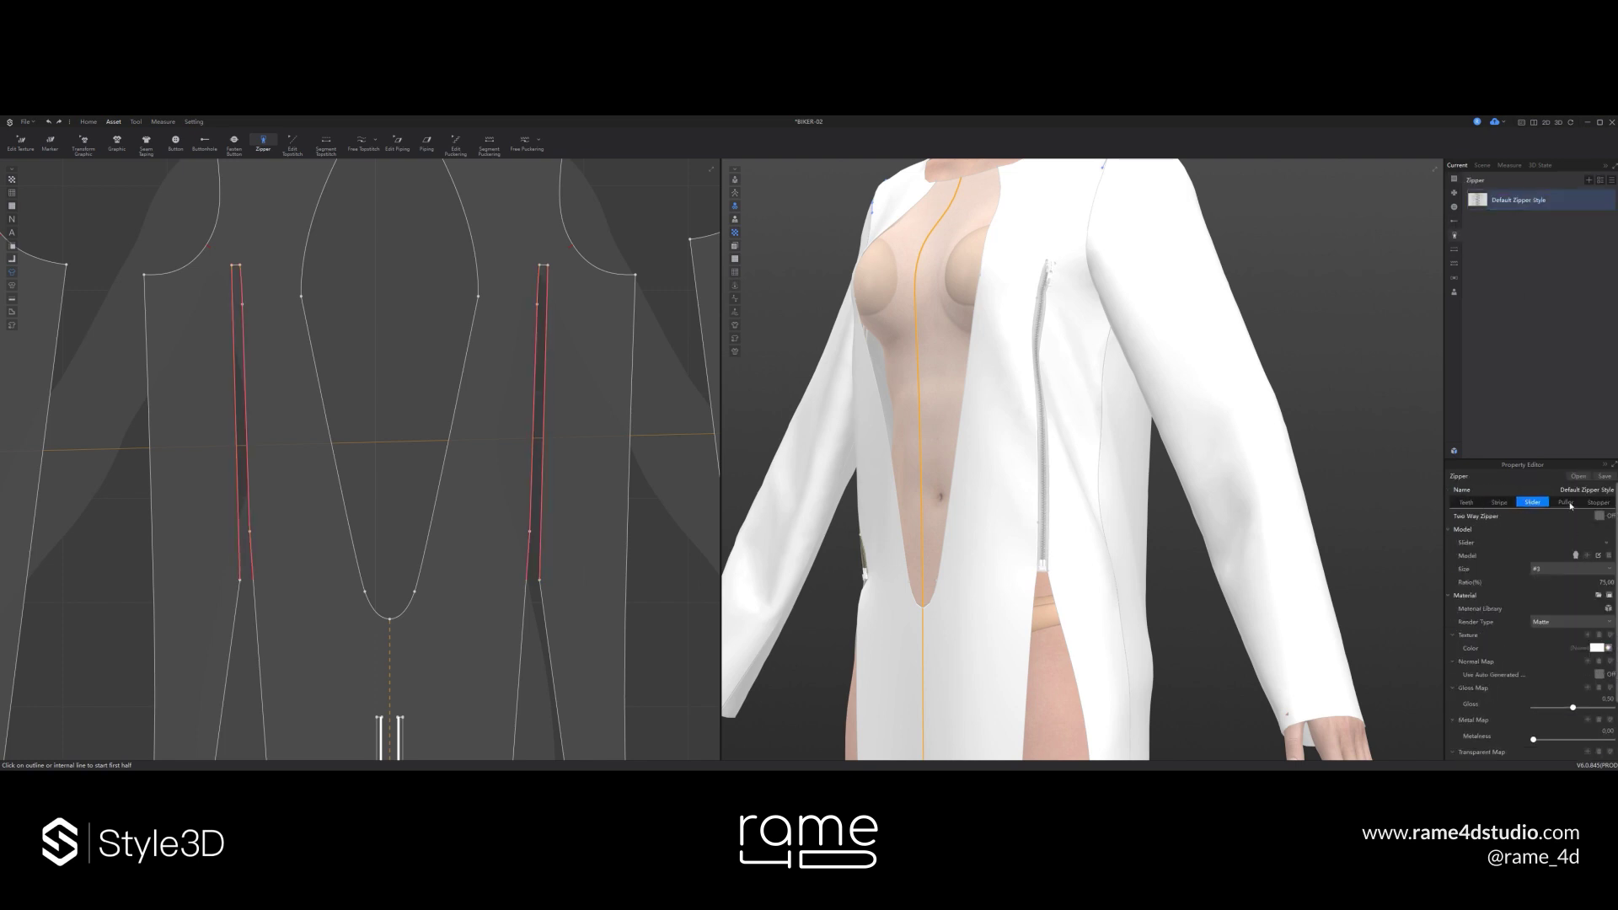
pyautogui.click(1565, 632)
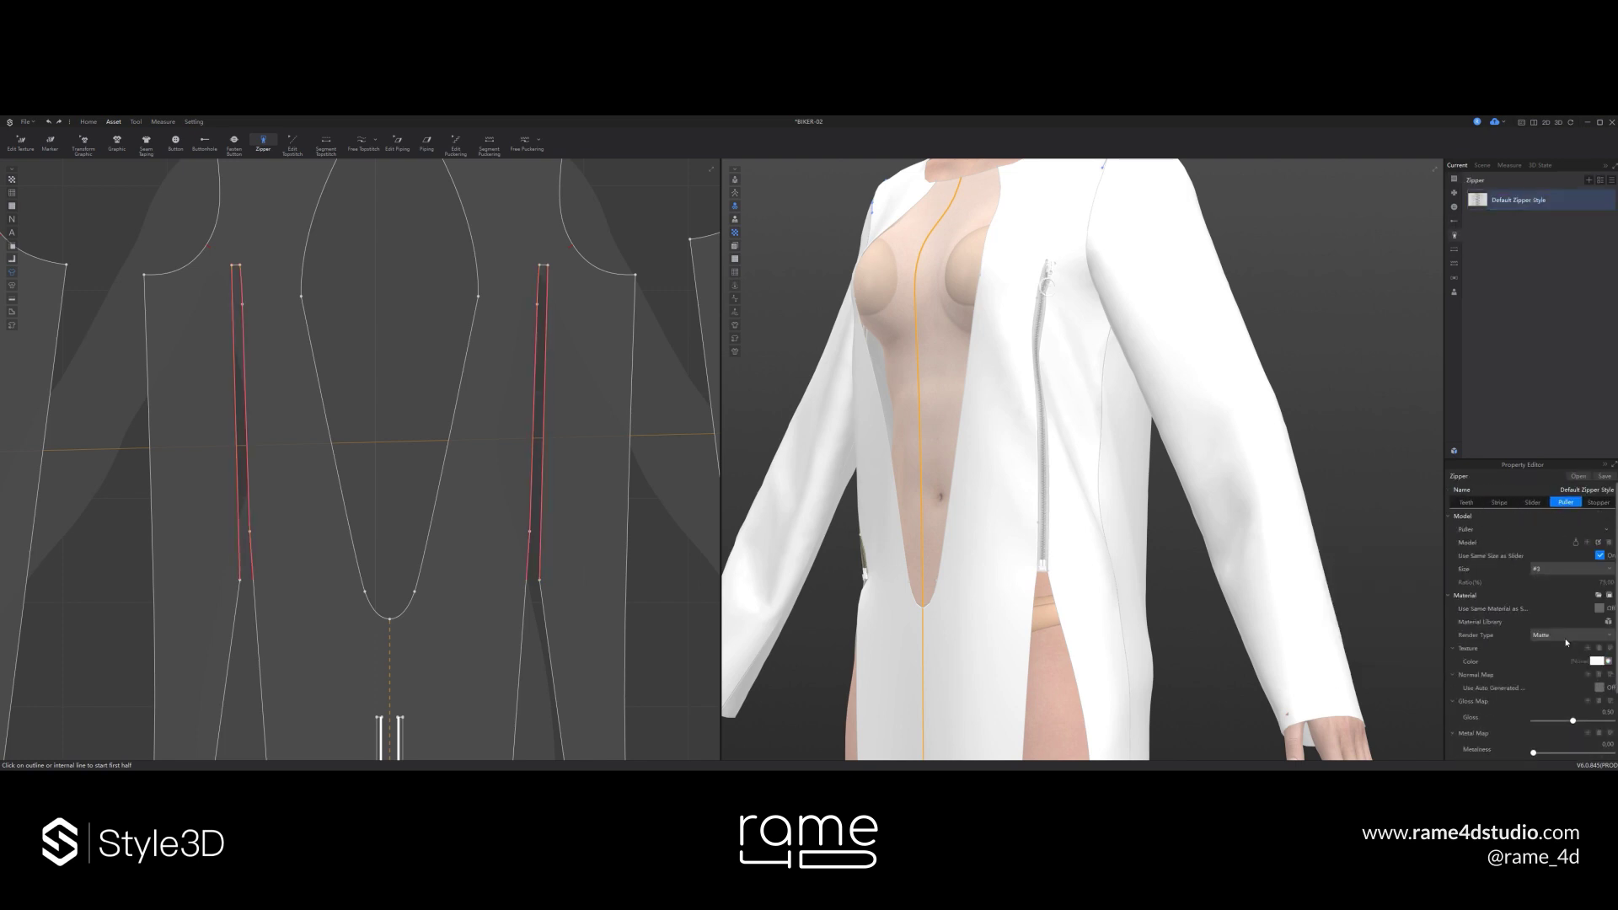
pyautogui.click(1514, 259)
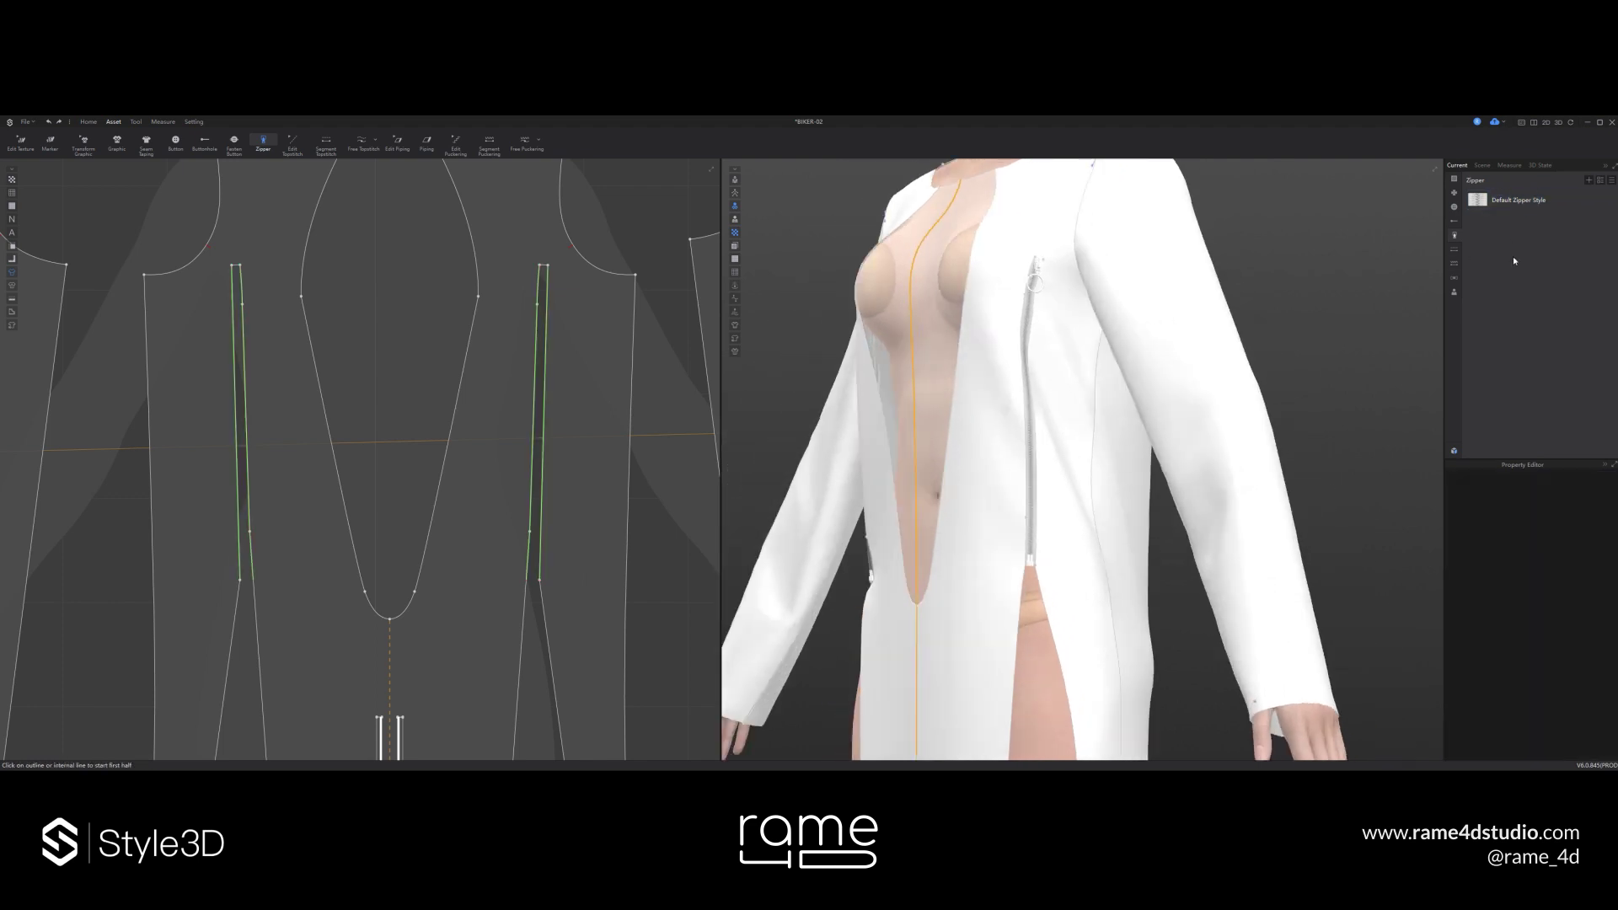
# - Reverse the direction of both front zippers
pyautogui.click(1029, 383)
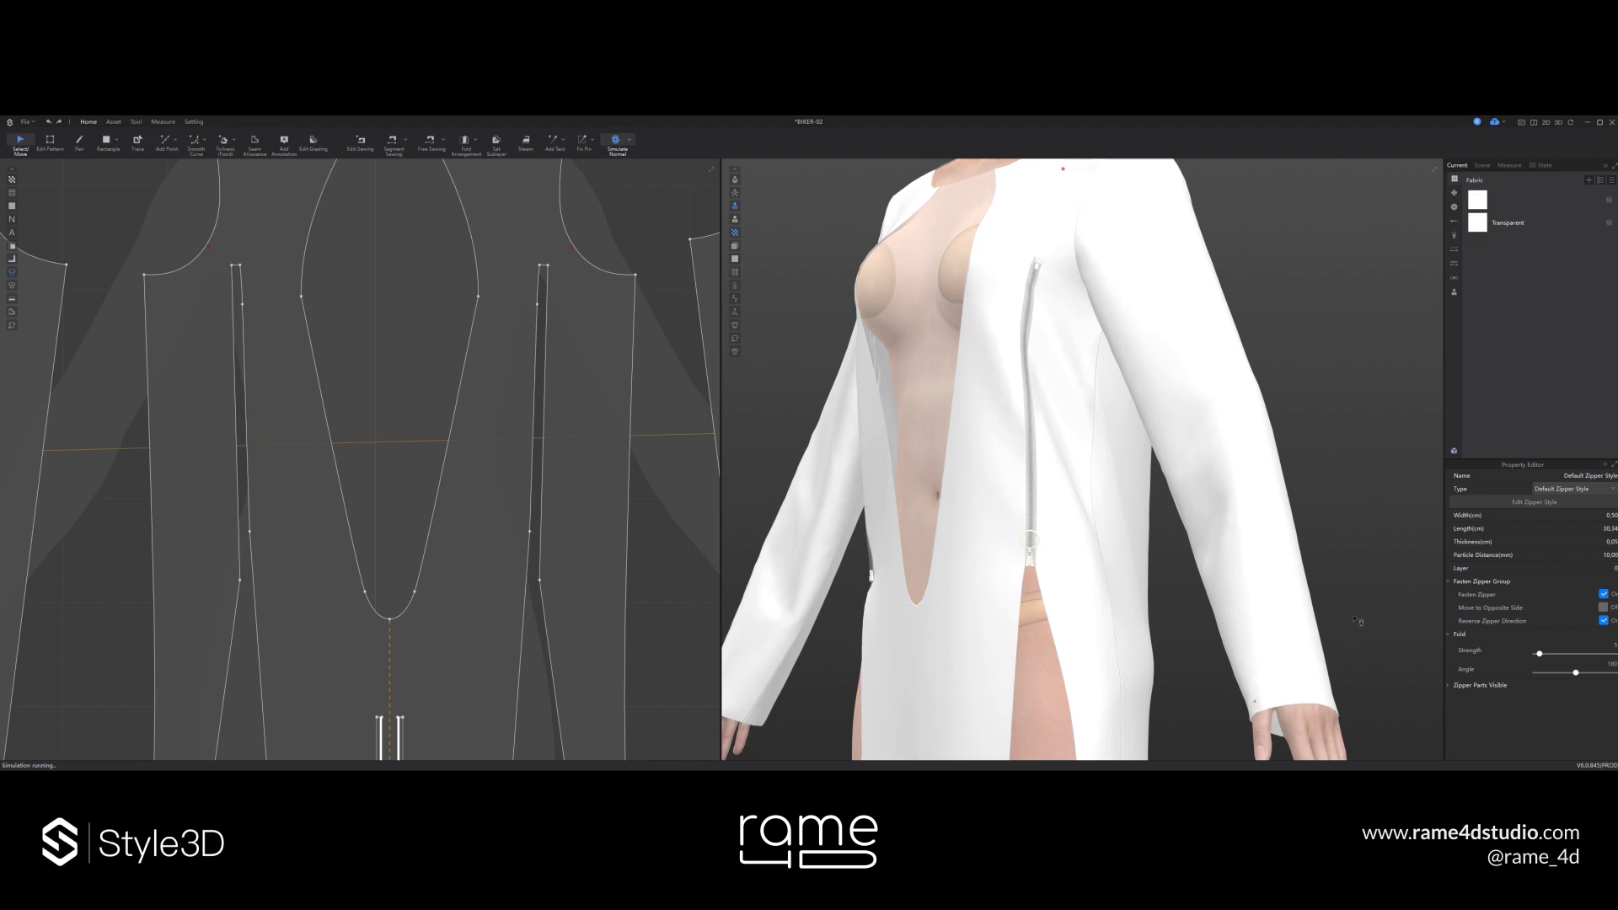
pyautogui.moveTo(1063, 555); pyautogui.dragTo(868, 295, button='right')
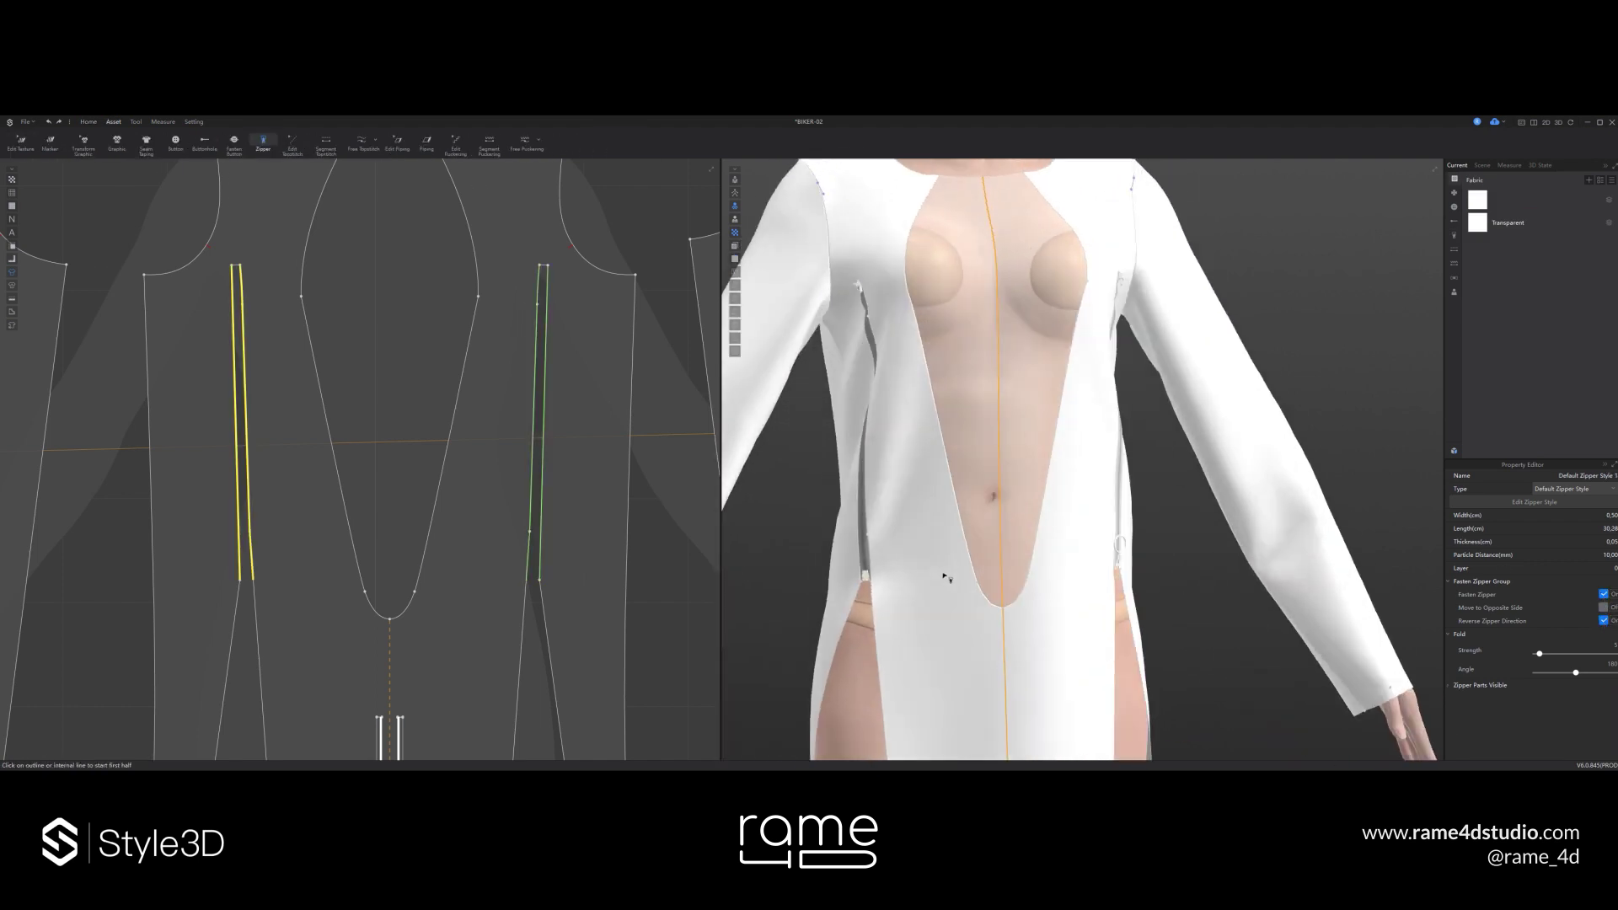
pyautogui.moveTo(947, 576); pyautogui.dragTo(931, 557, button='right')
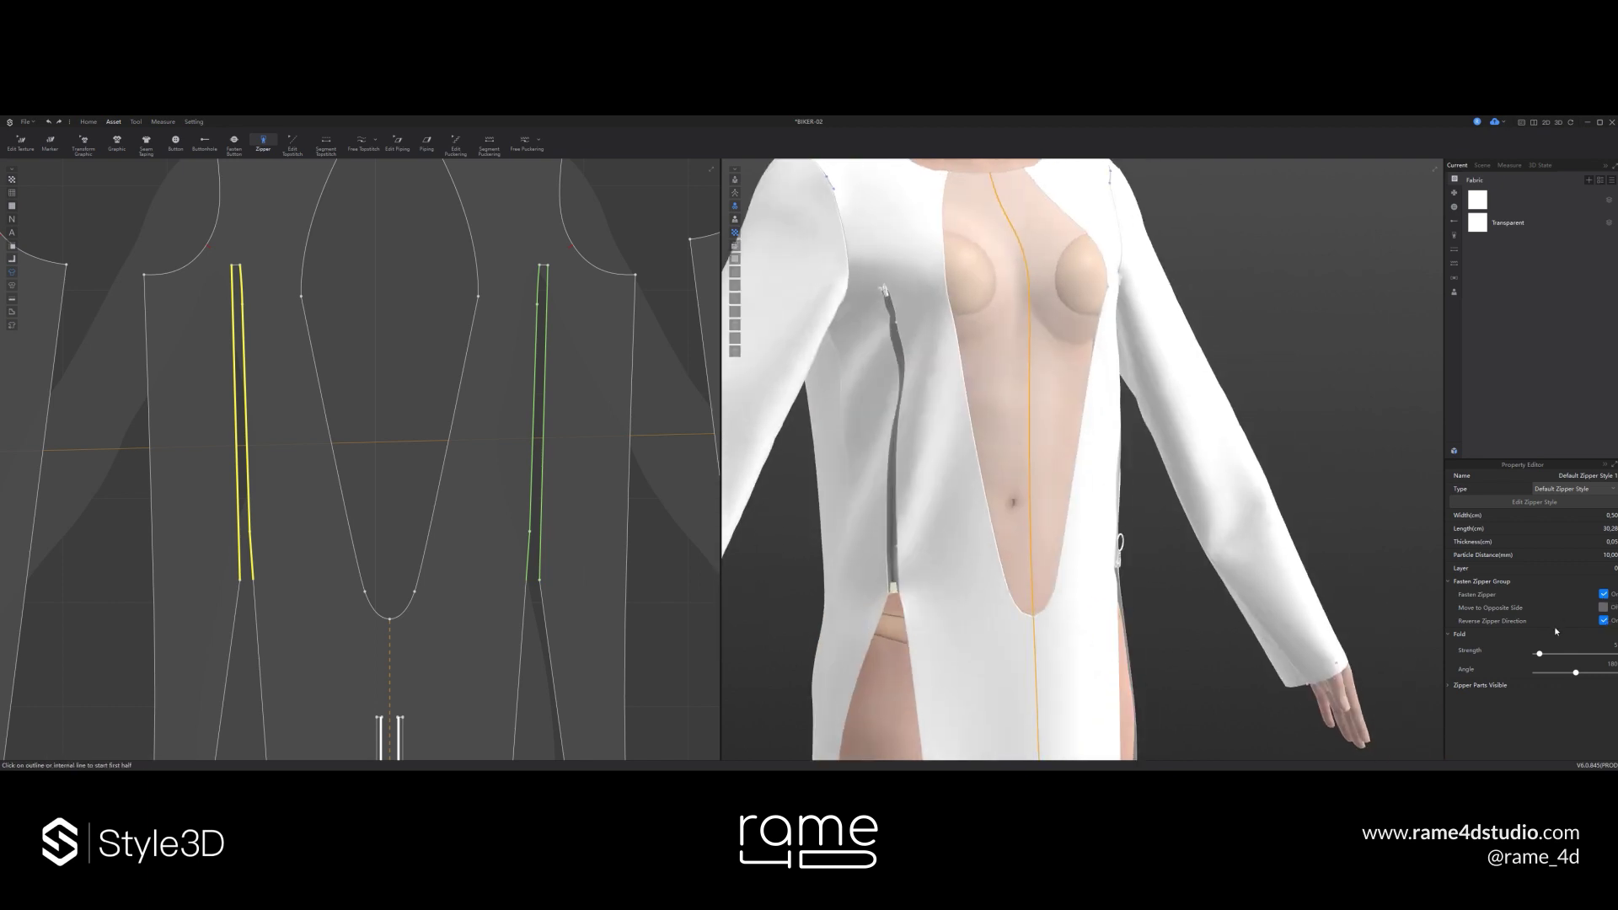
# - Move the zipper on the avatar's right to the opposite side and strengthen it, simulating the garment to settle it
pyautogui.moveTo(1003, 540); pyautogui.dragTo(923, 539, button='right')
pyautogui.rightClick(894, 570)
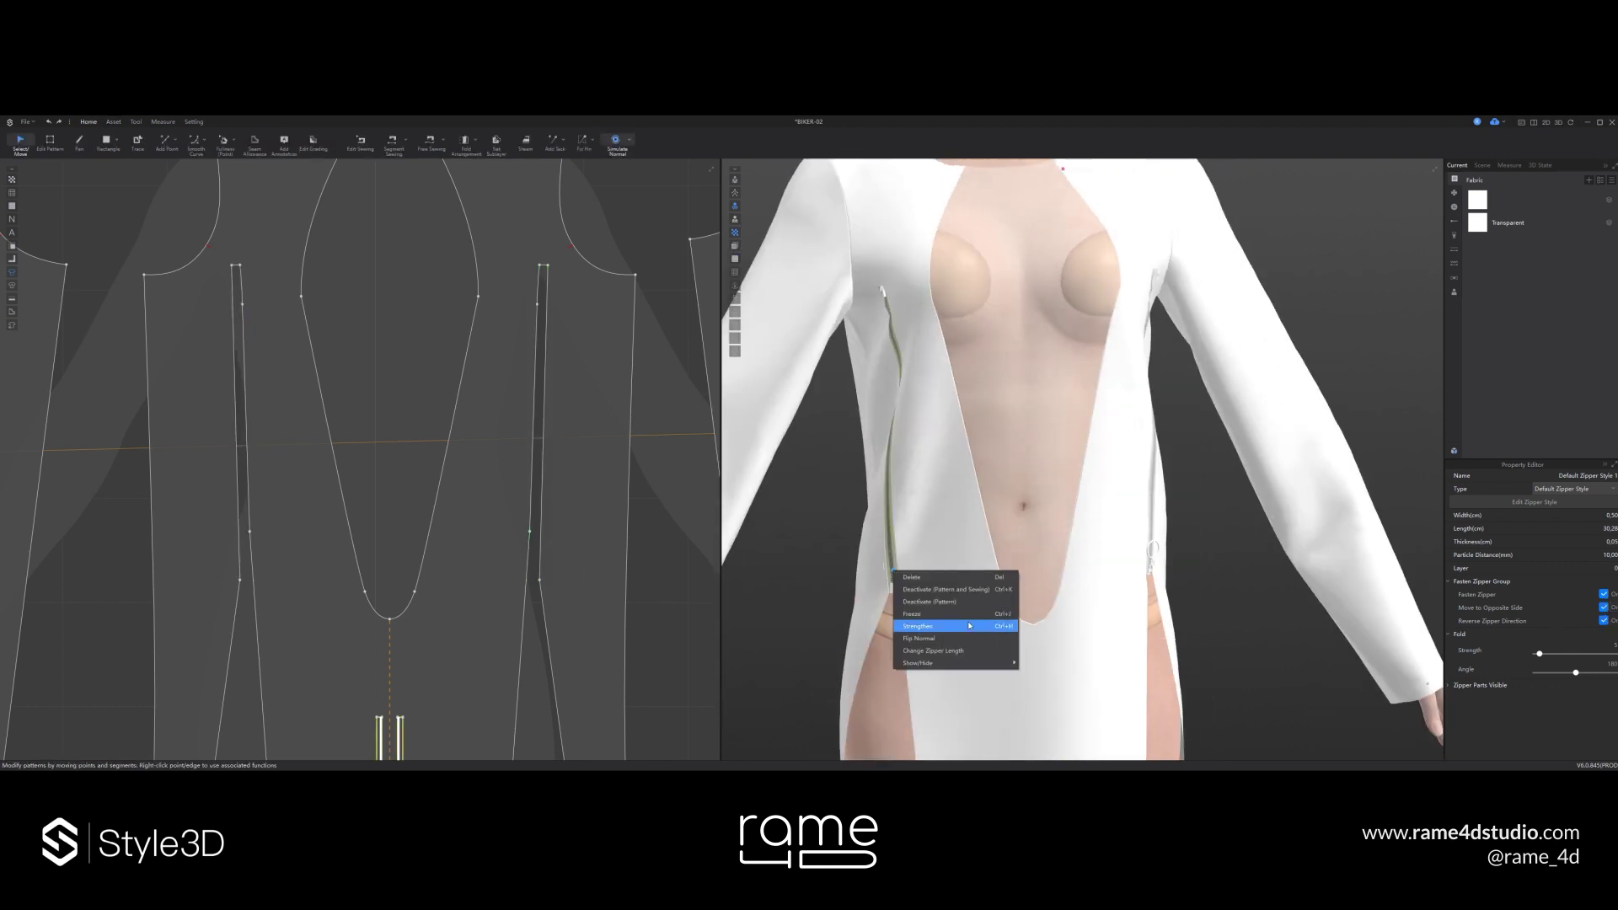
pyautogui.click(928, 627)
pyautogui.press('space')
pyautogui.moveTo(1033, 460); pyautogui.dragTo(923, 455, button='right')
pyautogui.press('space')
pyautogui.scroll(-3, 999, 454)
pyautogui.click(879, 536)
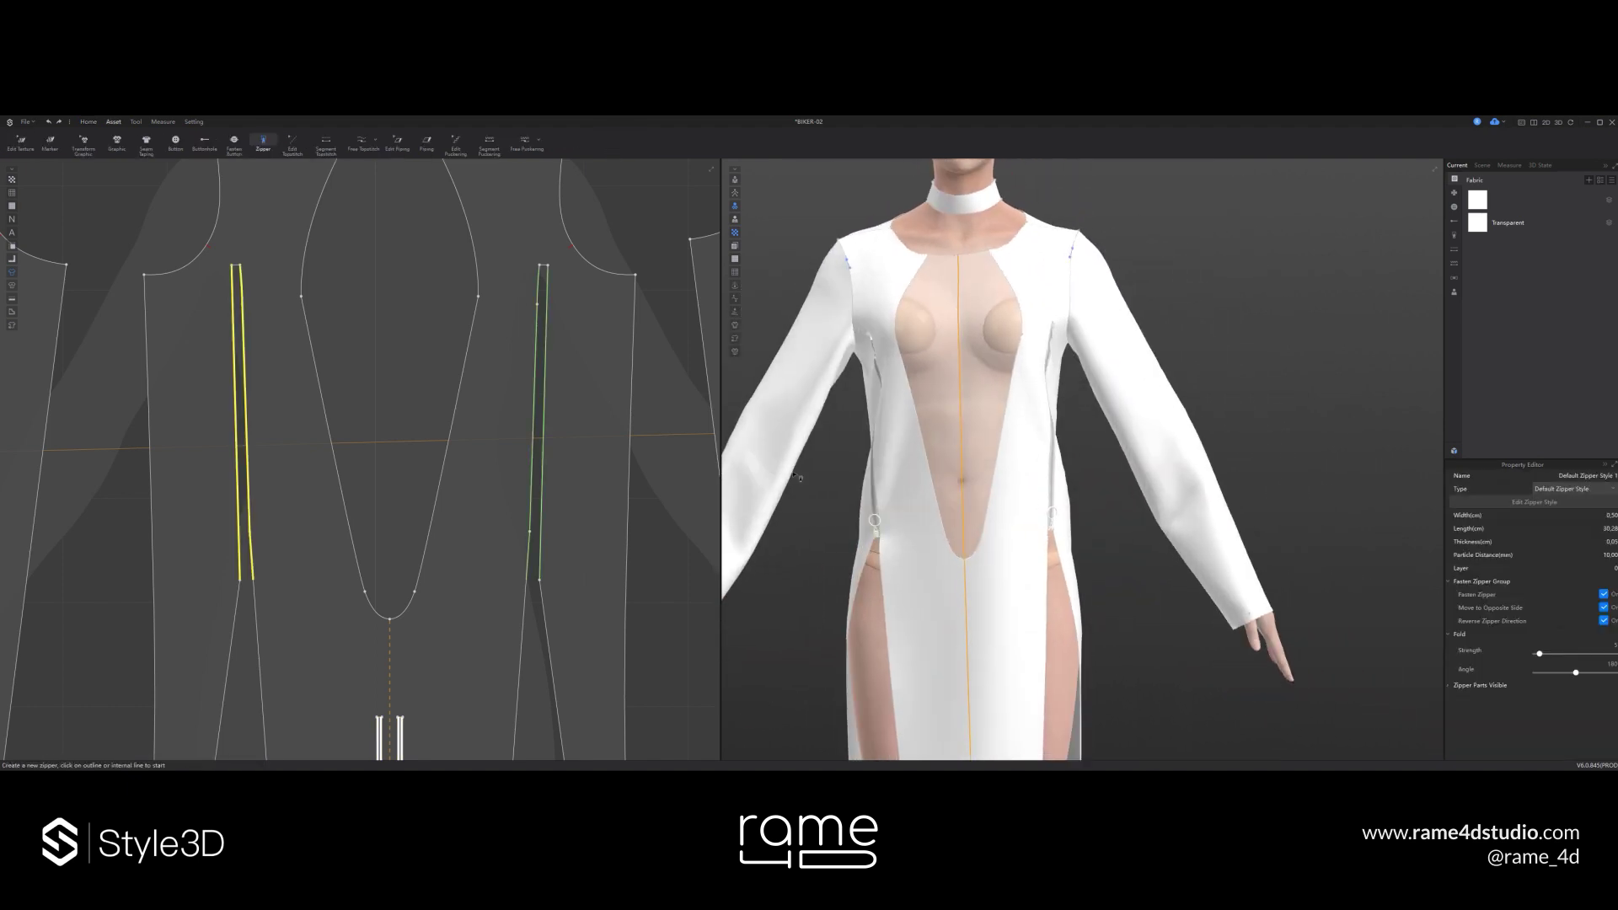
# - Adjust the position and orientation of the slider and puller at the lower end of each front zipper
pyautogui.scroll(5, 853, 551)
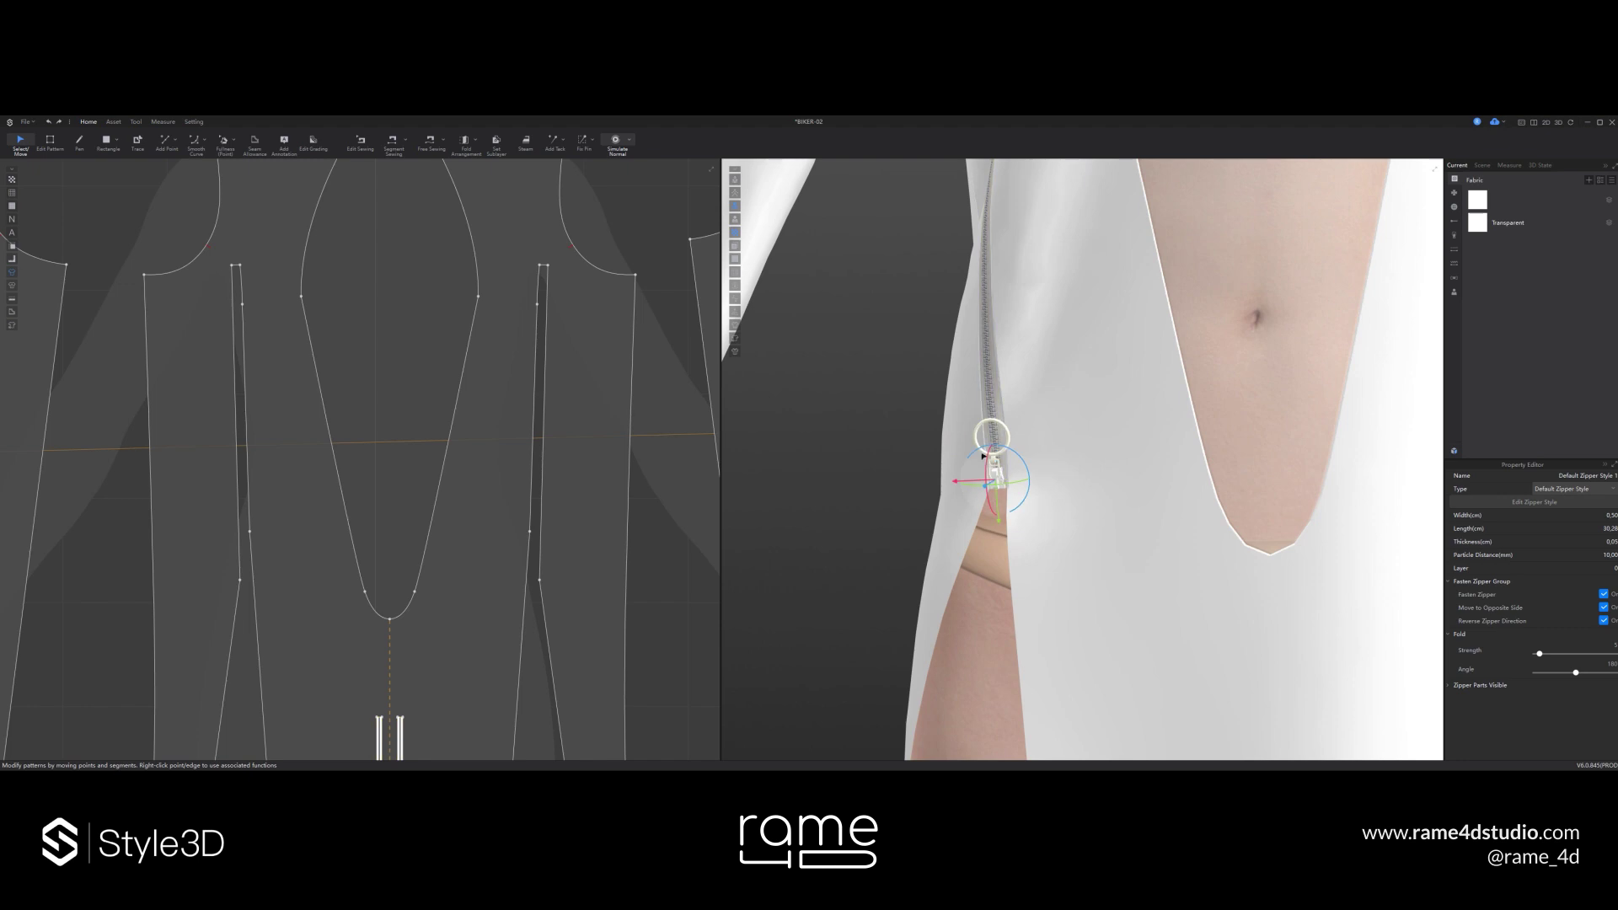
pyautogui.moveTo(1003, 592); pyautogui.dragTo(994, 588)
pyautogui.moveTo(1177, 535); pyautogui.dragTo(783, 480, button='middle')
pyautogui.click(1144, 389)
pyautogui.moveTo(1087, 438); pyautogui.dragTo(1159, 438, button='right')
pyautogui.moveTo(1135, 445); pyautogui.dragTo(1077, 468)
pyautogui.click(1213, 480)
pyautogui.moveTo(1149, 473); pyautogui.dragTo(1087, 472, button='right')
pyautogui.scroll(-2, 1096, 464)
pyautogui.click(1098, 432)
# - Edit the default zipper style's hardware materials to give the sliders and pullers a metallic look
pyautogui.click(112, 123)
pyautogui.click(263, 142)
pyautogui.click(1542, 217)
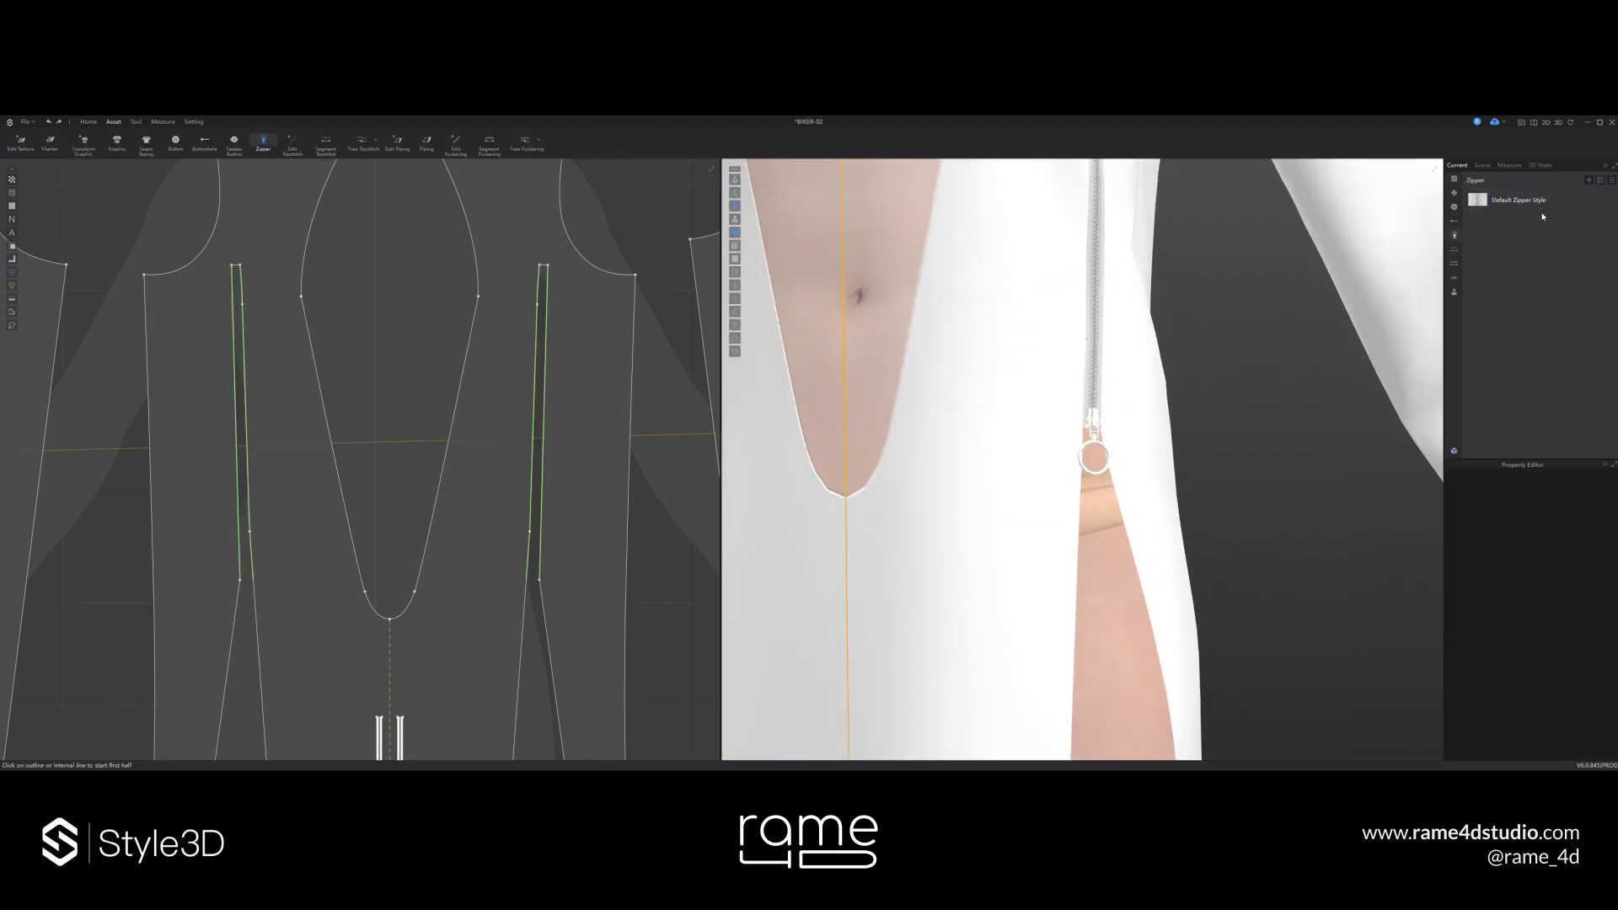
pyautogui.click(1520, 200)
pyautogui.scroll(-2, 1240, 465)
pyautogui.moveTo(1257, 474); pyautogui.dragTo(1205, 470, button='right')
pyautogui.click(1490, 504)
pyautogui.click(1565, 624)
pyautogui.click(1532, 502)
pyautogui.click(1558, 622)
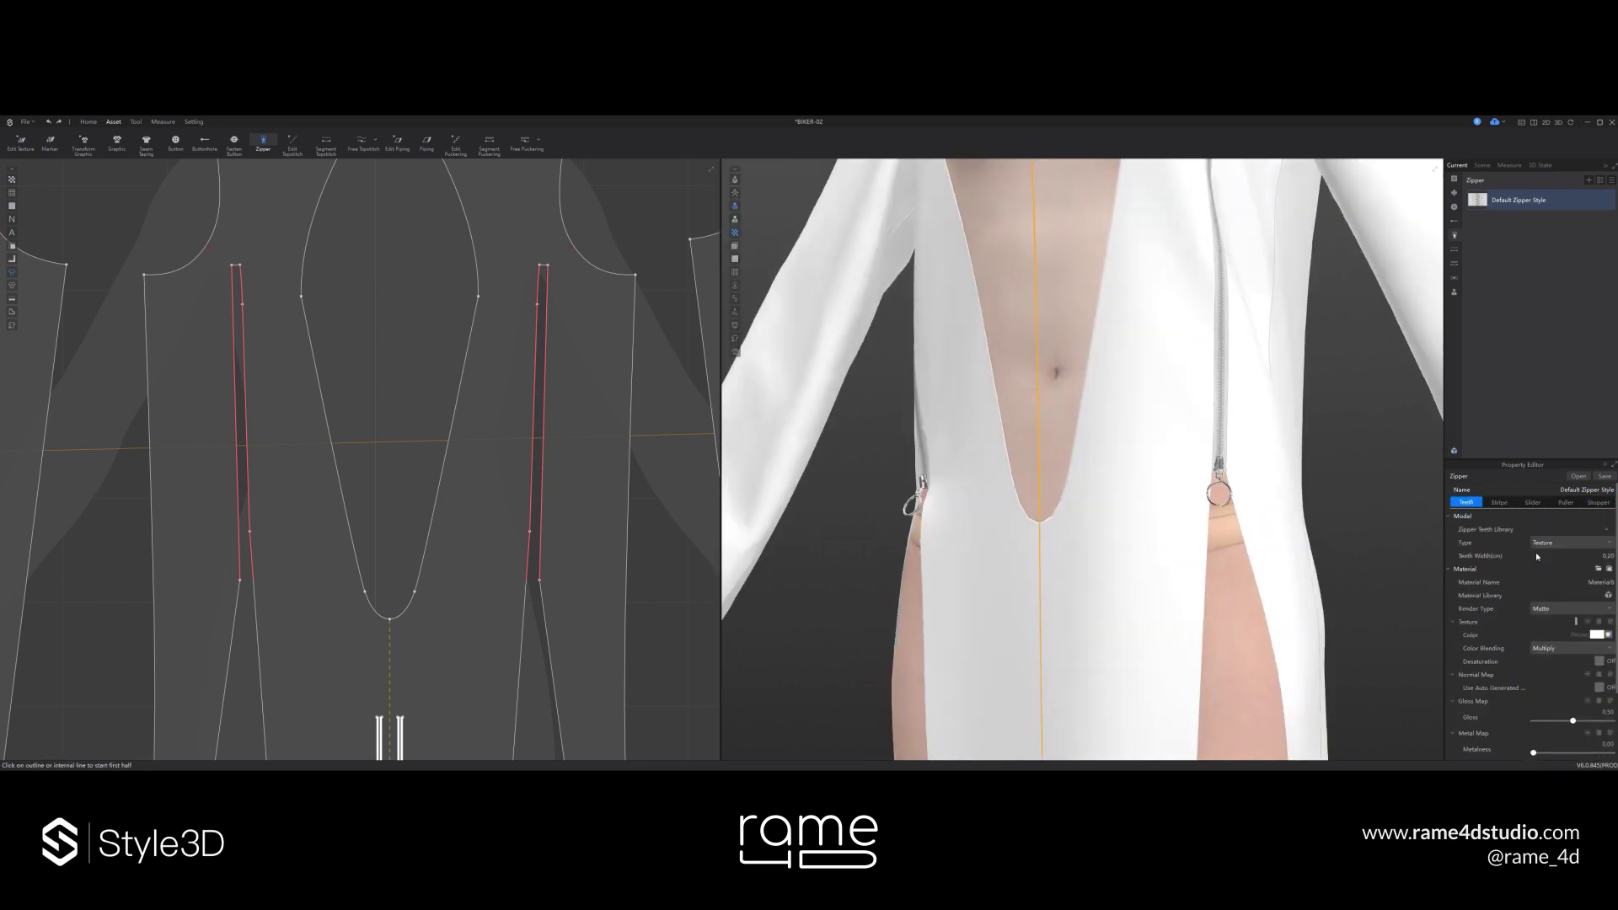
# - Apply a tape texture from the stripe library to the default zipper style
pyautogui.scroll(-4, 1089, 498)
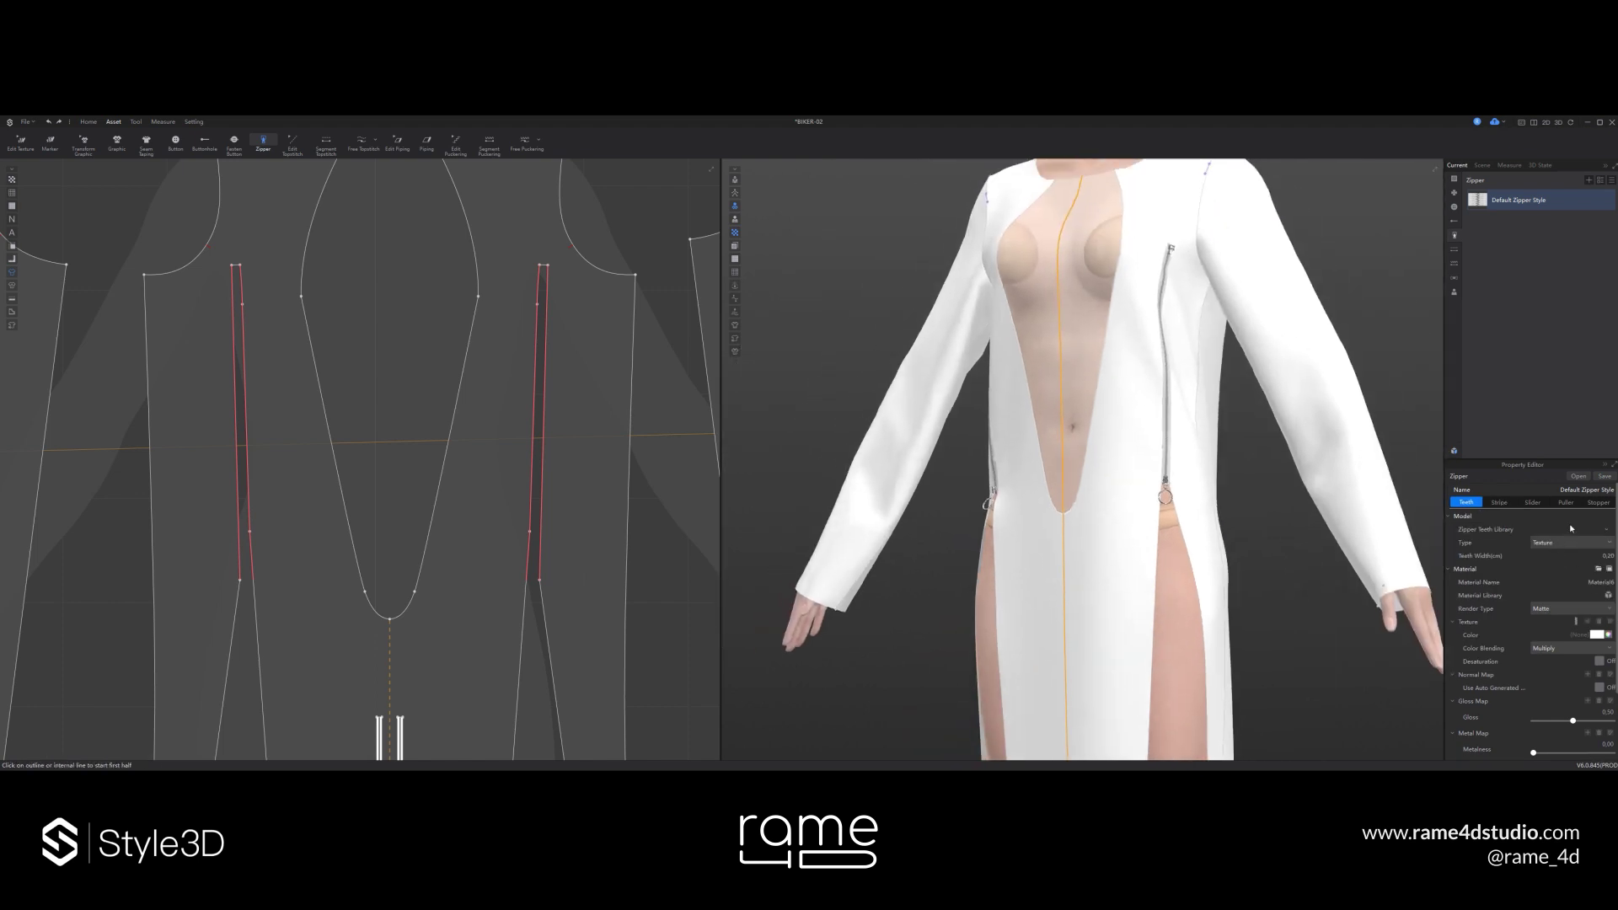
pyautogui.click(1604, 525)
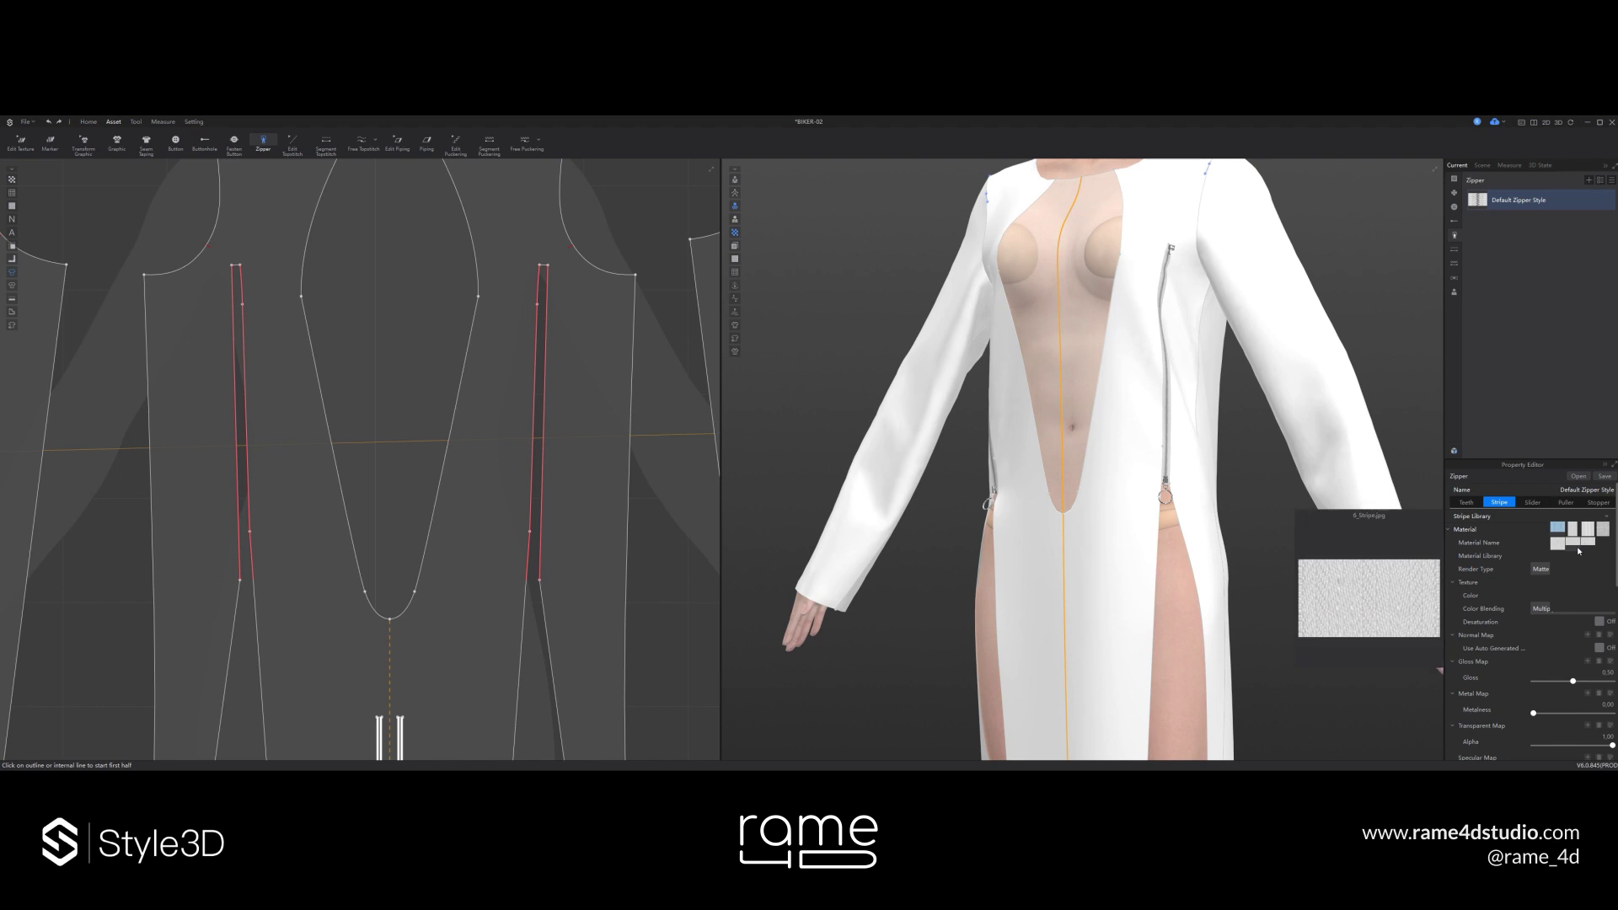
pyautogui.click(1573, 544)
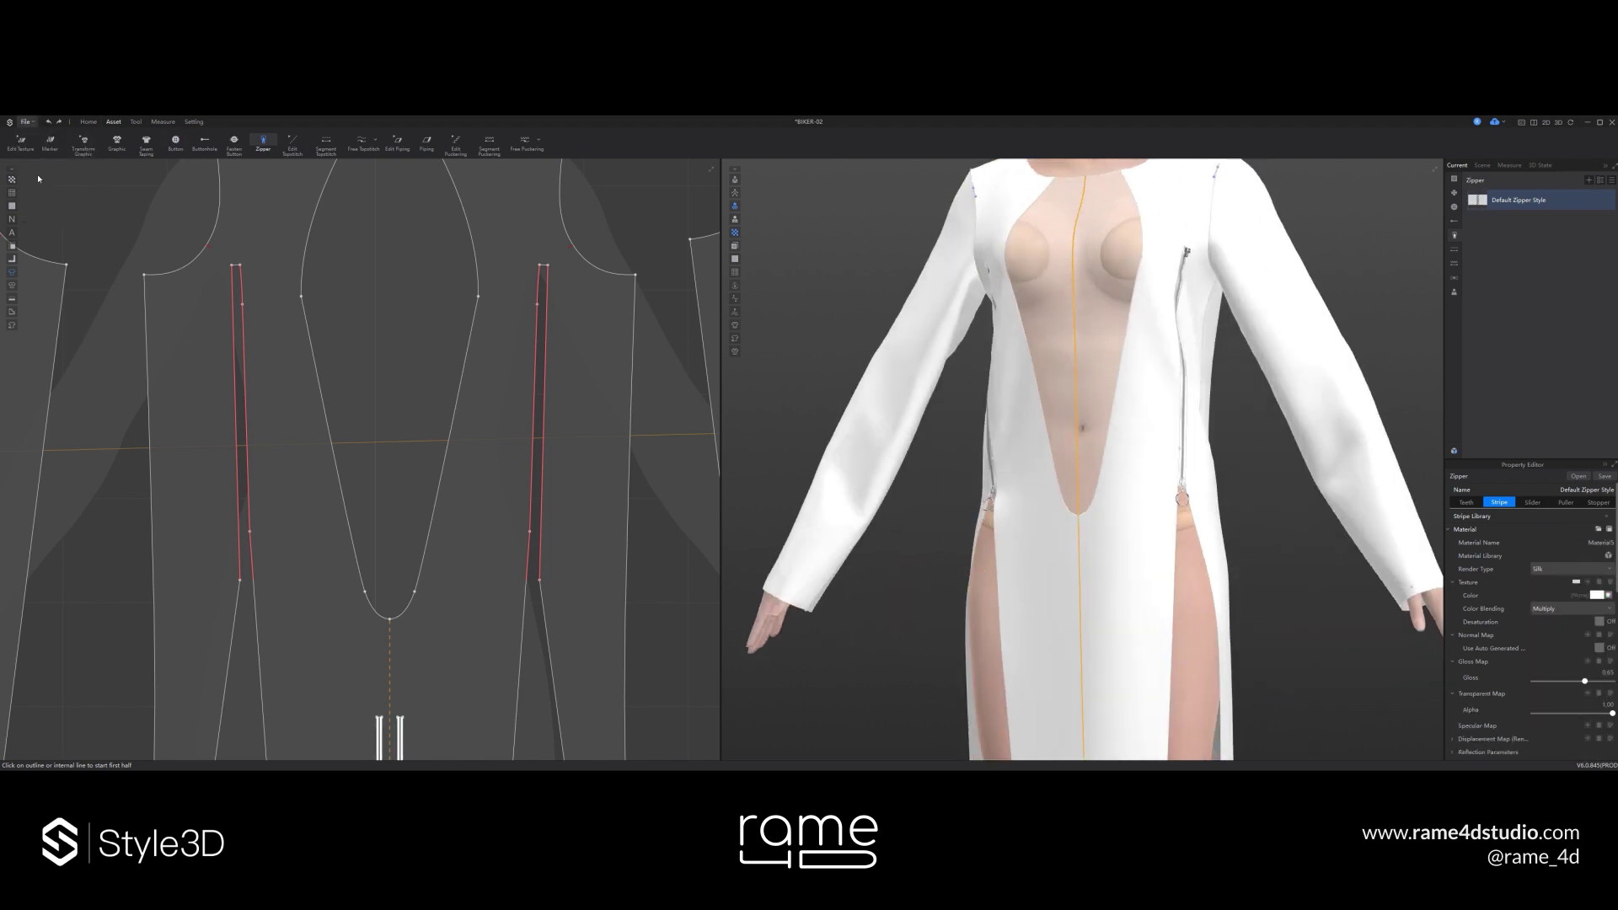
# - Add equidistant internal lines along both sleeve caps and separate a narrow strip along each armhole edge
pyautogui.scroll(-3, 1096, 472)
pyautogui.scroll(-5, 327, 426)
pyautogui.scroll(2, 472, 352)
pyautogui.press('q')
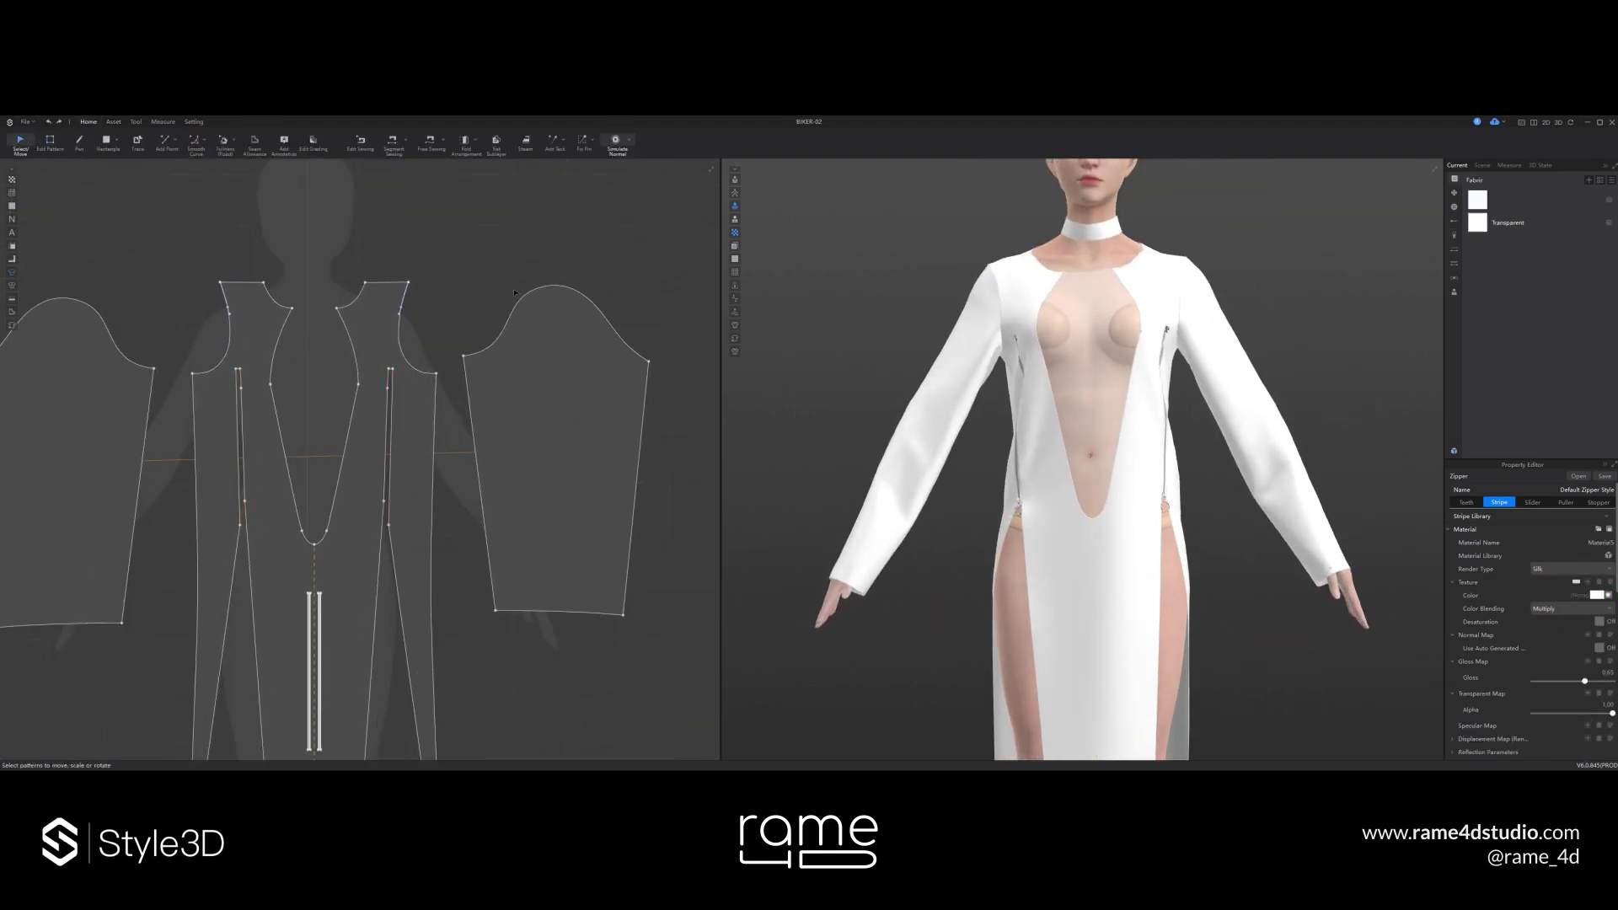
pyautogui.rightClick(497, 337)
pyautogui.click(540, 385)
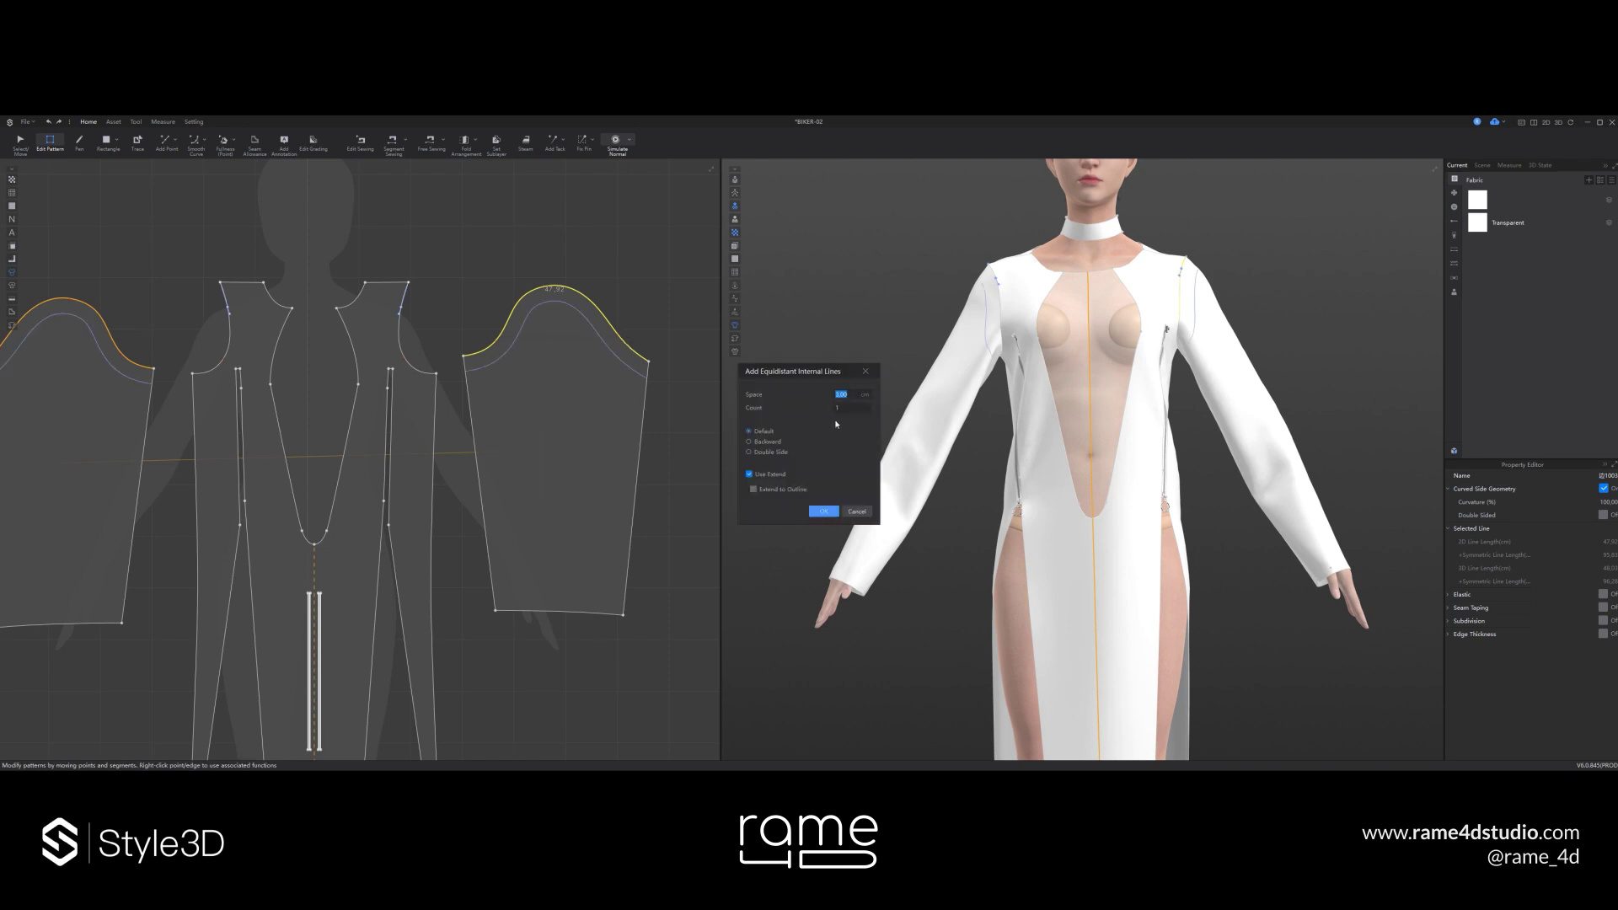
pyautogui.click(824, 512)
pyautogui.rightClick(565, 290)
pyautogui.click(611, 394)
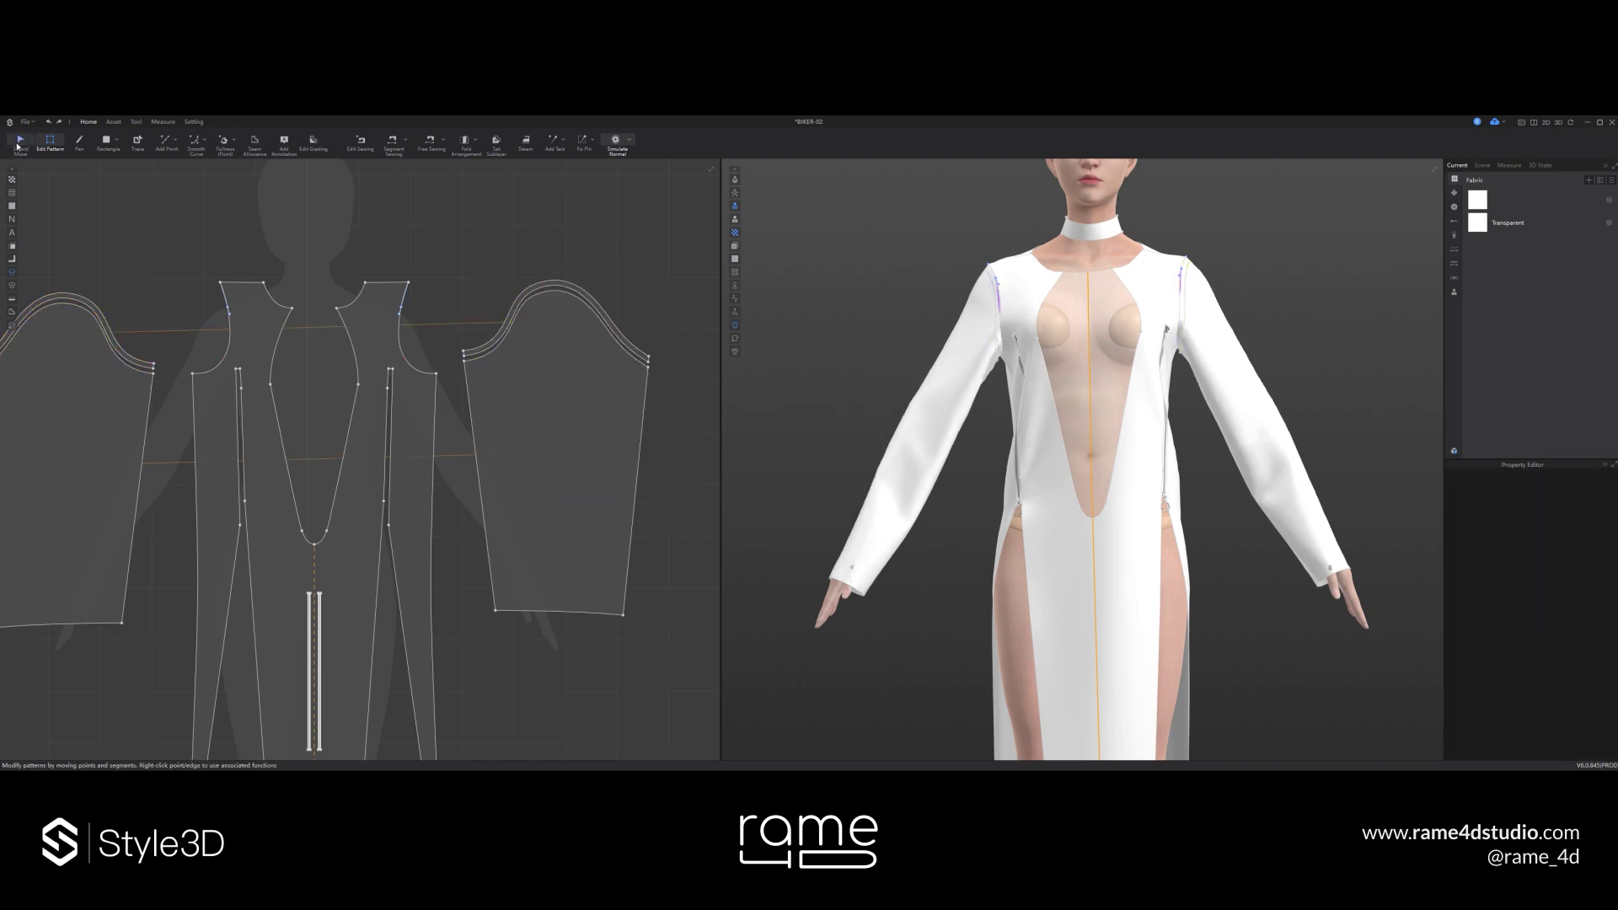
# - Strengthen the narrow strips along both sleeve caps
pyautogui.click(560, 286)
pyautogui.keyDown('shift'); pyautogui.click(99, 312); pyautogui.keyUp('shift')
pyautogui.rightClick(534, 288)
pyautogui.click(590, 402)
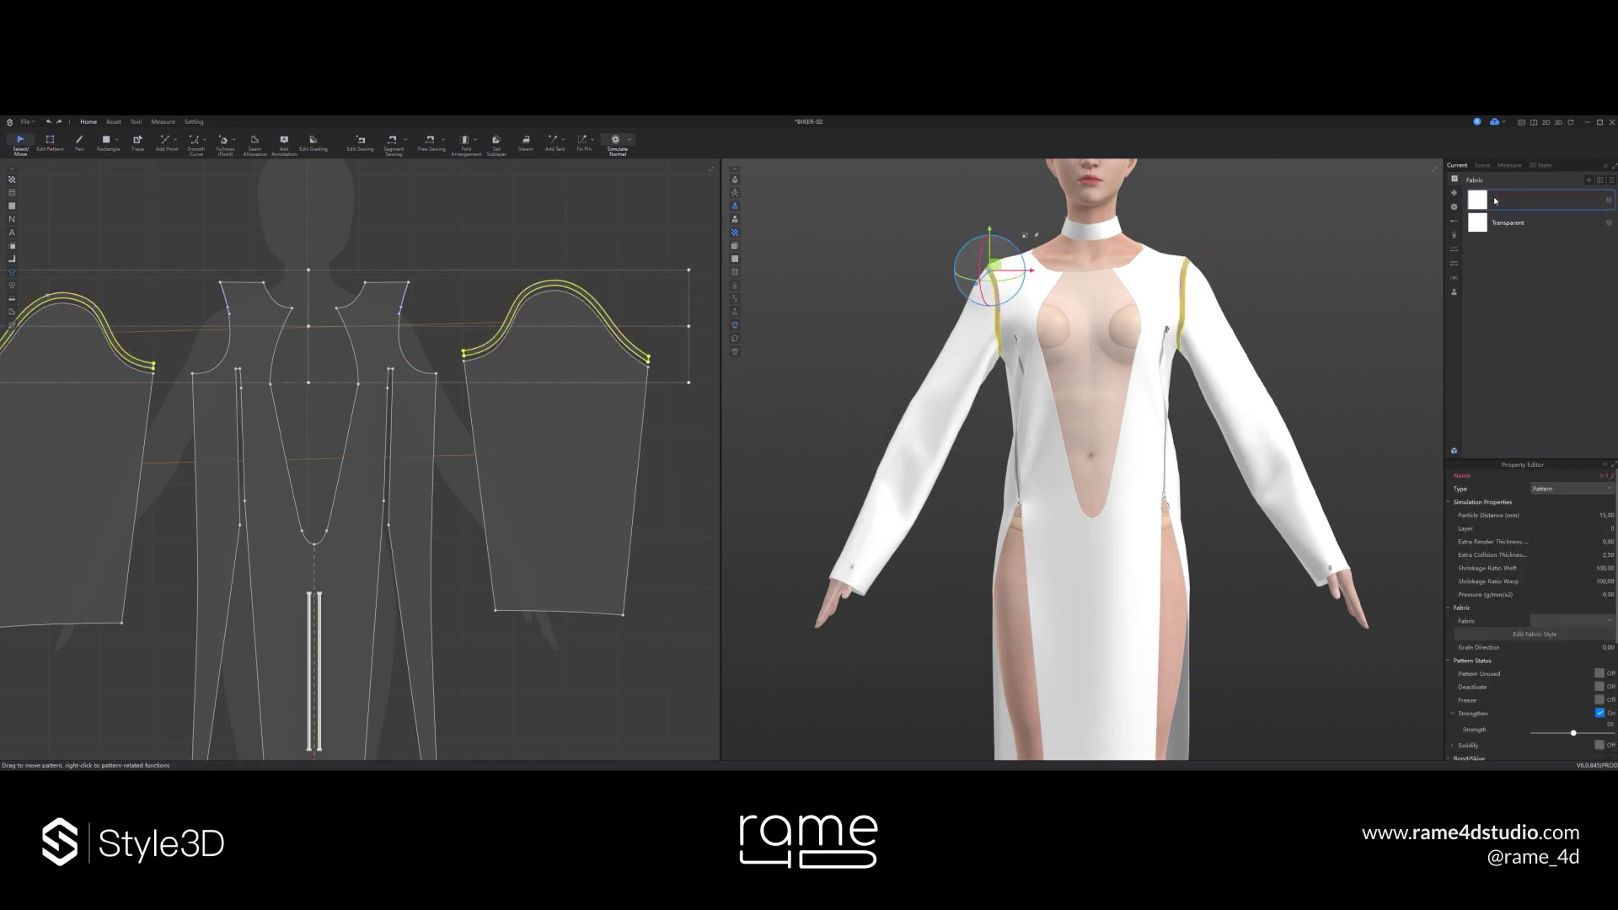
# - Duplicate the Transparent fabric and assign the copy to both sleeve-cap strips
pyautogui.click(1600, 180)
pyautogui.click(634, 349)
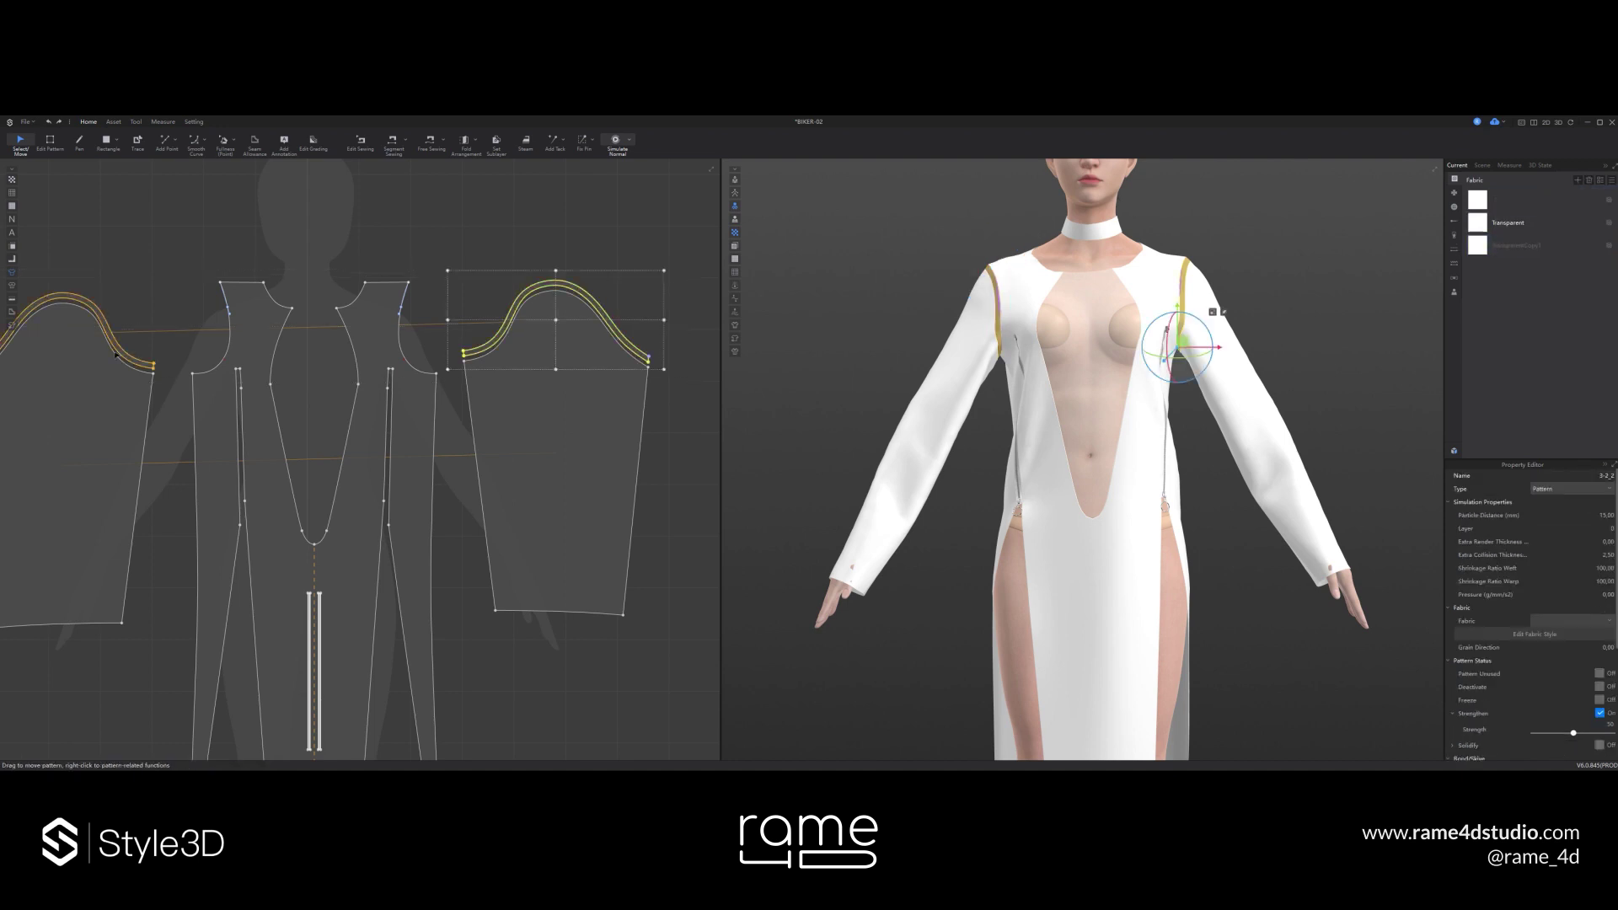
pyautogui.click(1551, 246)
pyautogui.click(1555, 587)
pyautogui.scroll(-3, 1522, 653)
pyautogui.click(1259, 340)
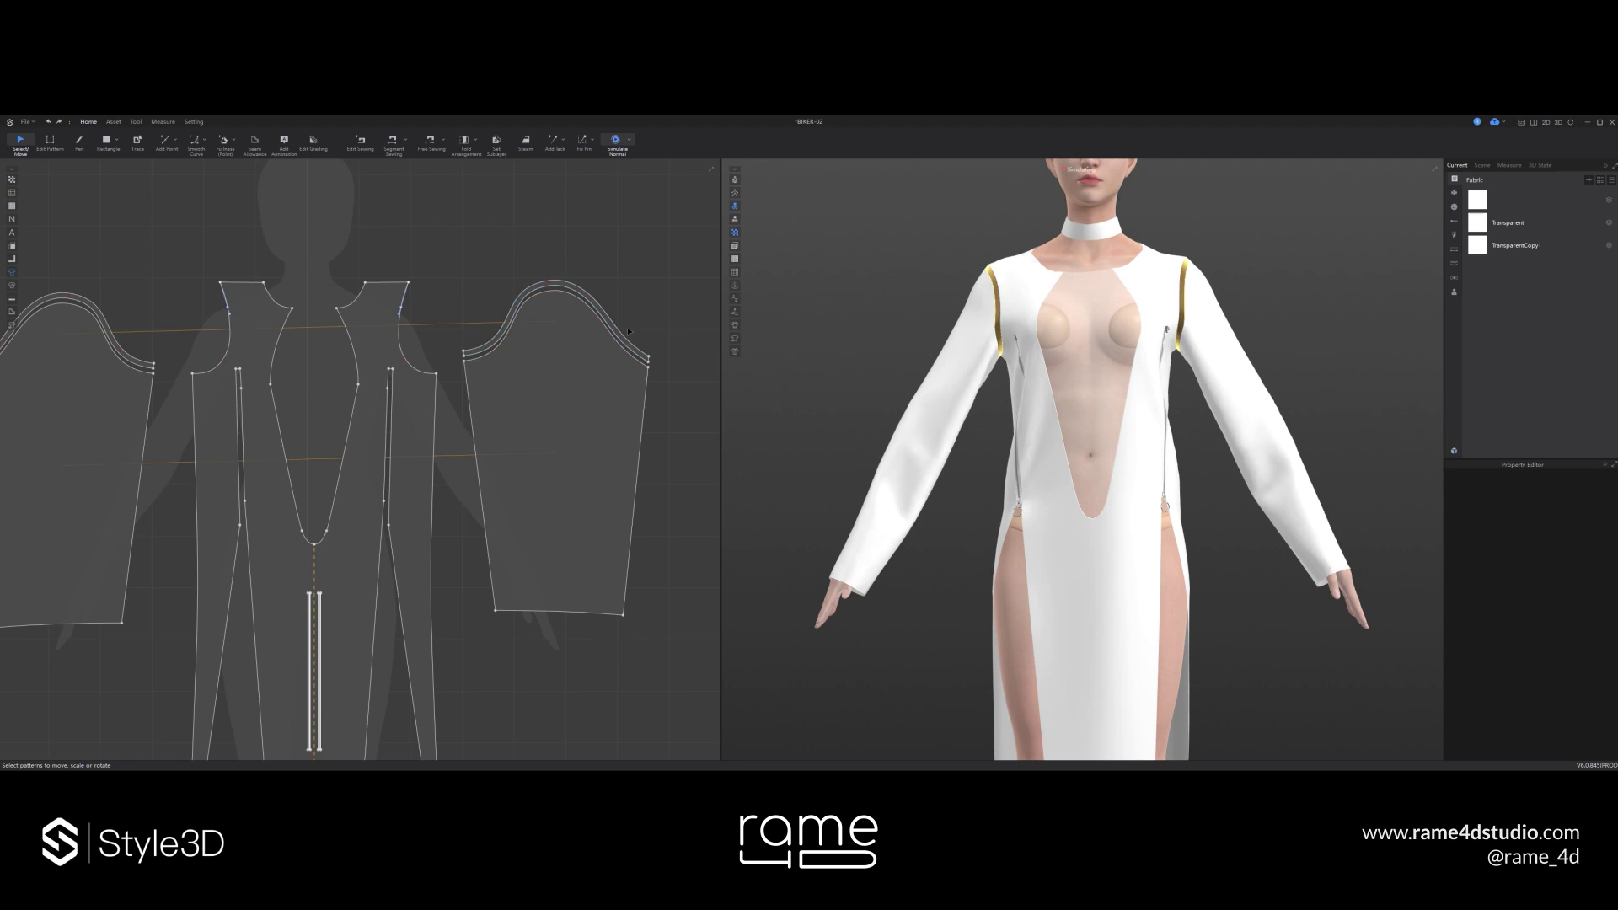
# - Simulate the garment and remove the strengthening from both sleeve-cap strips
pyautogui.press('space')
pyautogui.click(625, 337)
pyautogui.keyDown('shift'); pyautogui.click(107, 323); pyautogui.keyUp('shift')
pyautogui.rightClick(107, 323)
pyautogui.click(140, 461)
# - Rename the fabric used on the sleeve-cap strips as material 2
pyautogui.click(1572, 244)
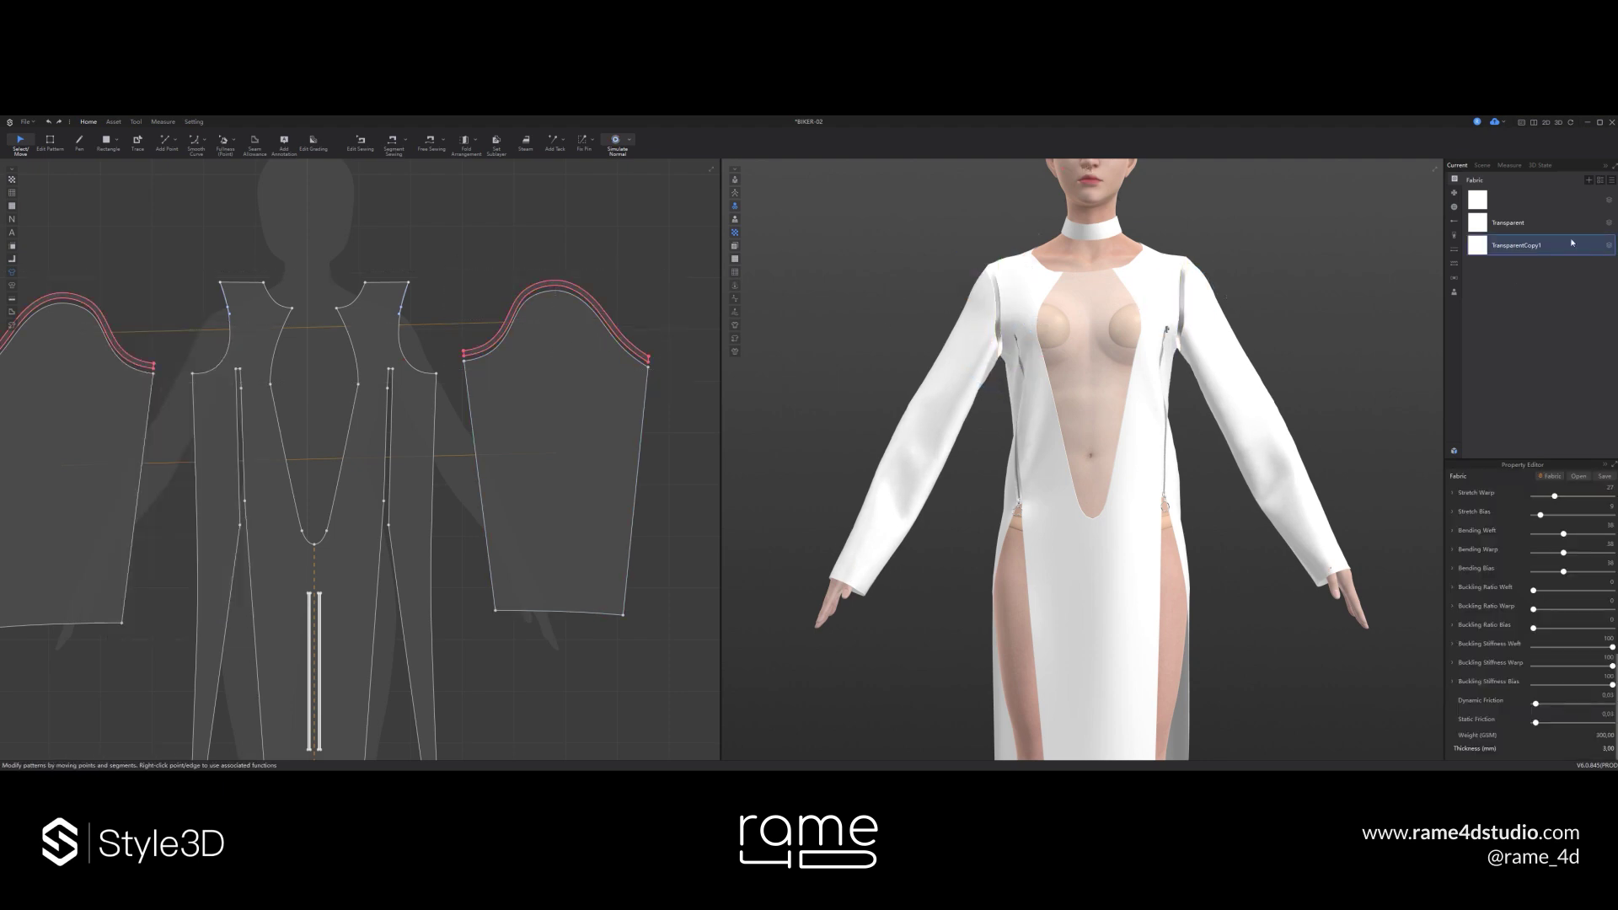
pyautogui.click(1522, 248)
pyautogui.write('material 2')
pyautogui.click(1507, 204)
pyautogui.hotkey('shift', 'f')
pyautogui.click(1369, 329)
pyautogui.hotkey('ctrl', 'z')
pyautogui.hotkey('ctrl', 'z')
pyautogui.moveTo(1340, 325); pyautogui.dragTo(1273, 274, button='right')
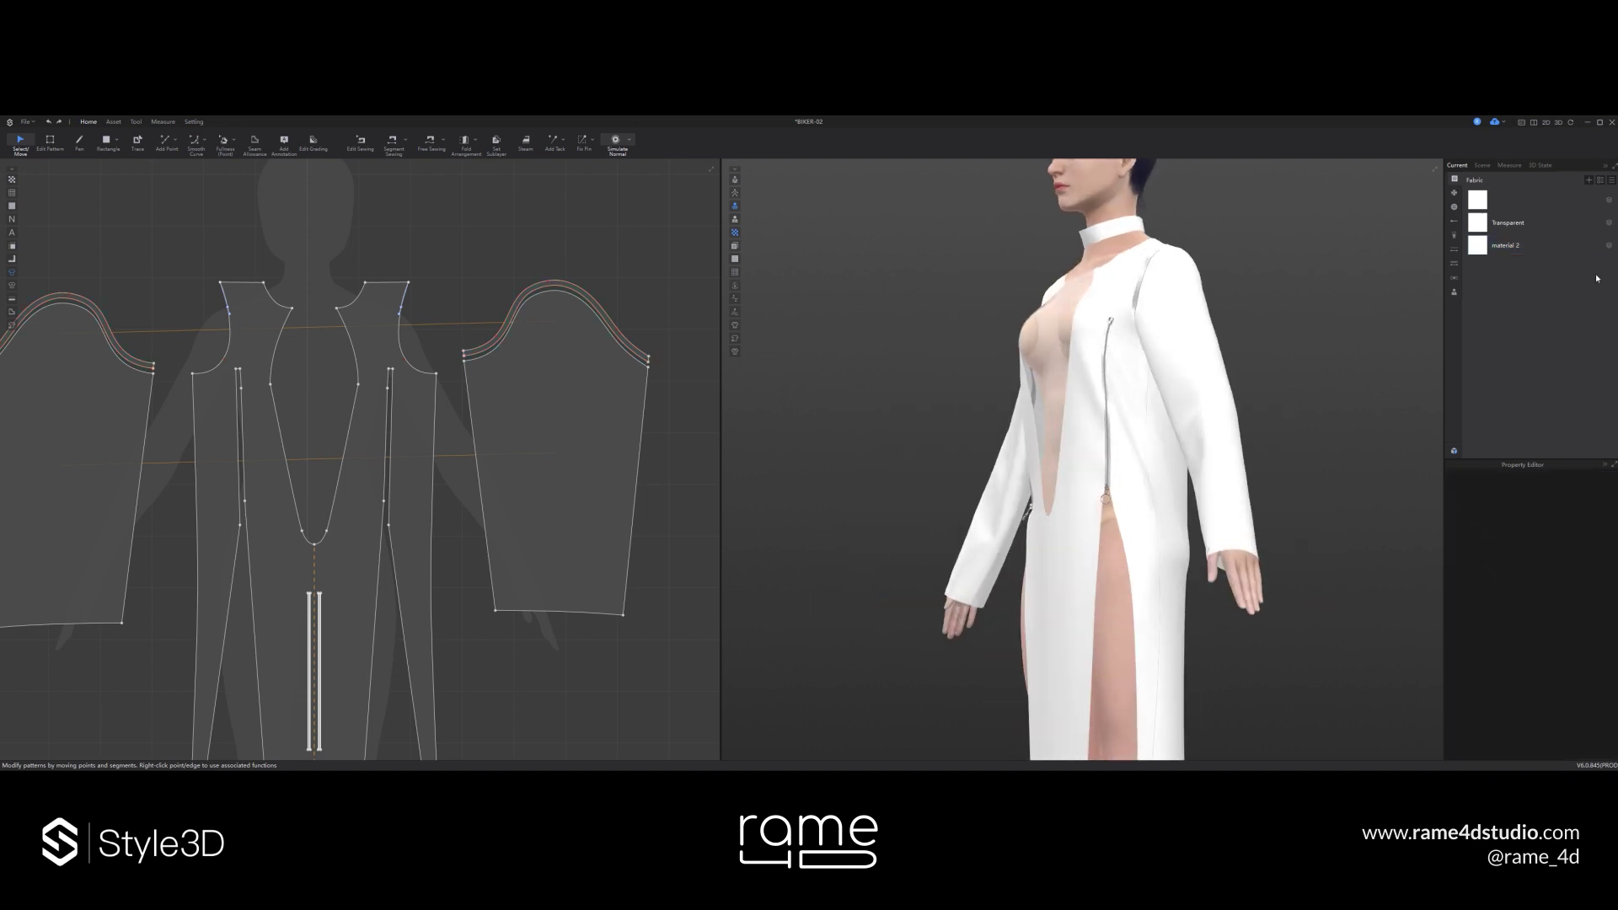
pyautogui.click(1541, 583)
pyautogui.click(1340, 328)
pyautogui.moveTo(1273, 337); pyautogui.dragTo(1340, 345, button='right')
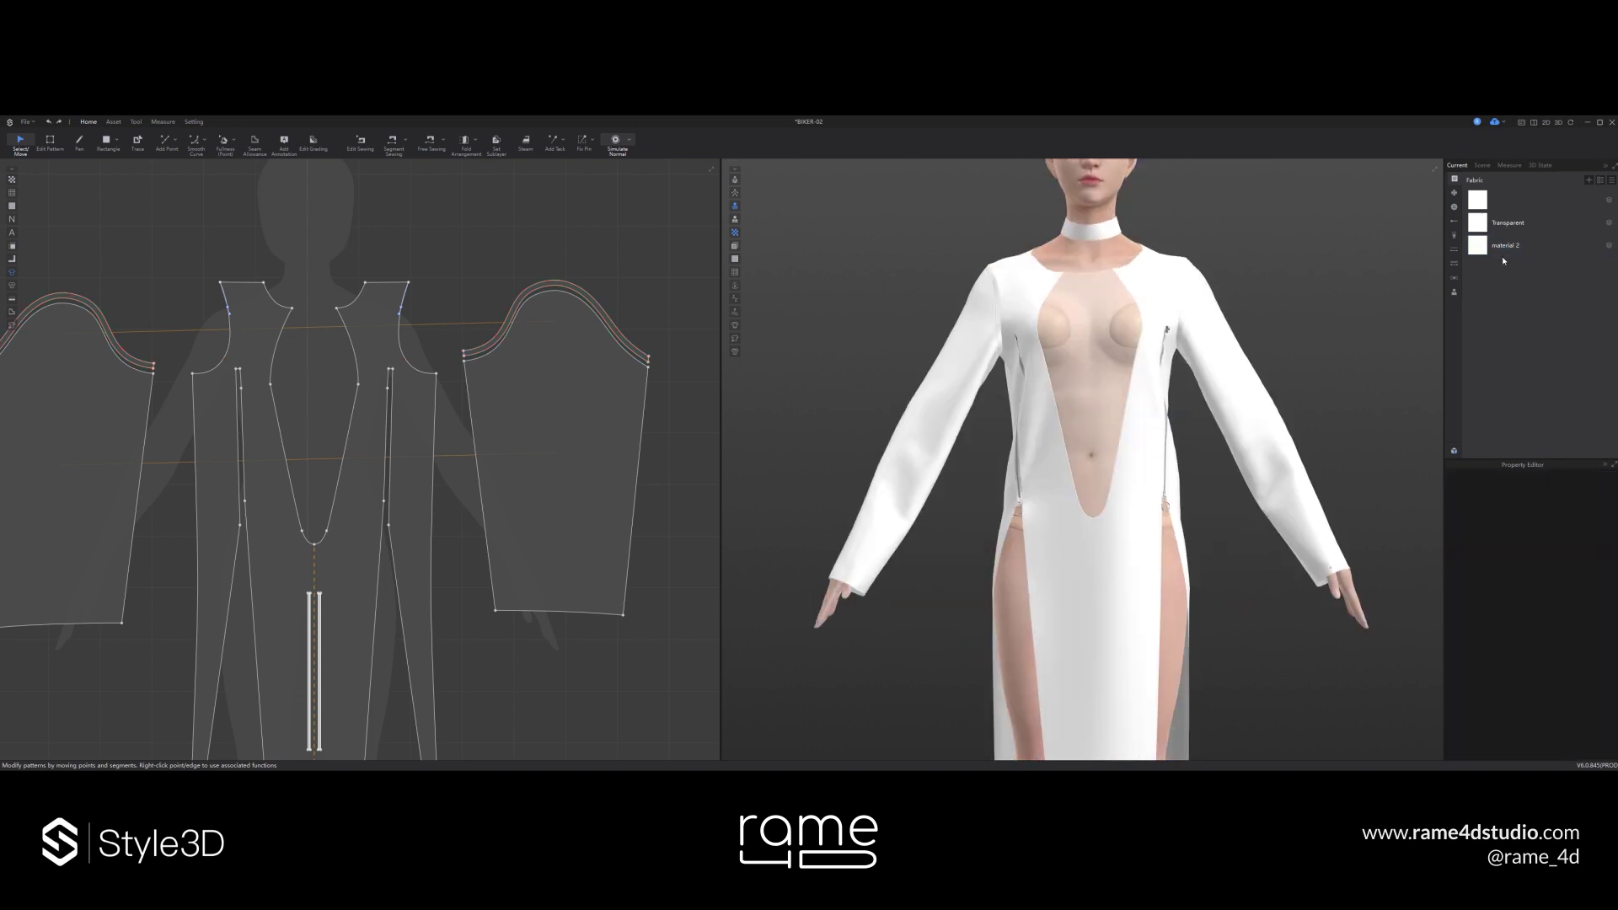
# - Colour material 2 dark gray and set the main dress fabric's colour to #404040
pyautogui.click(1506, 251)
pyautogui.click(1599, 595)
pyautogui.click(732, 594)
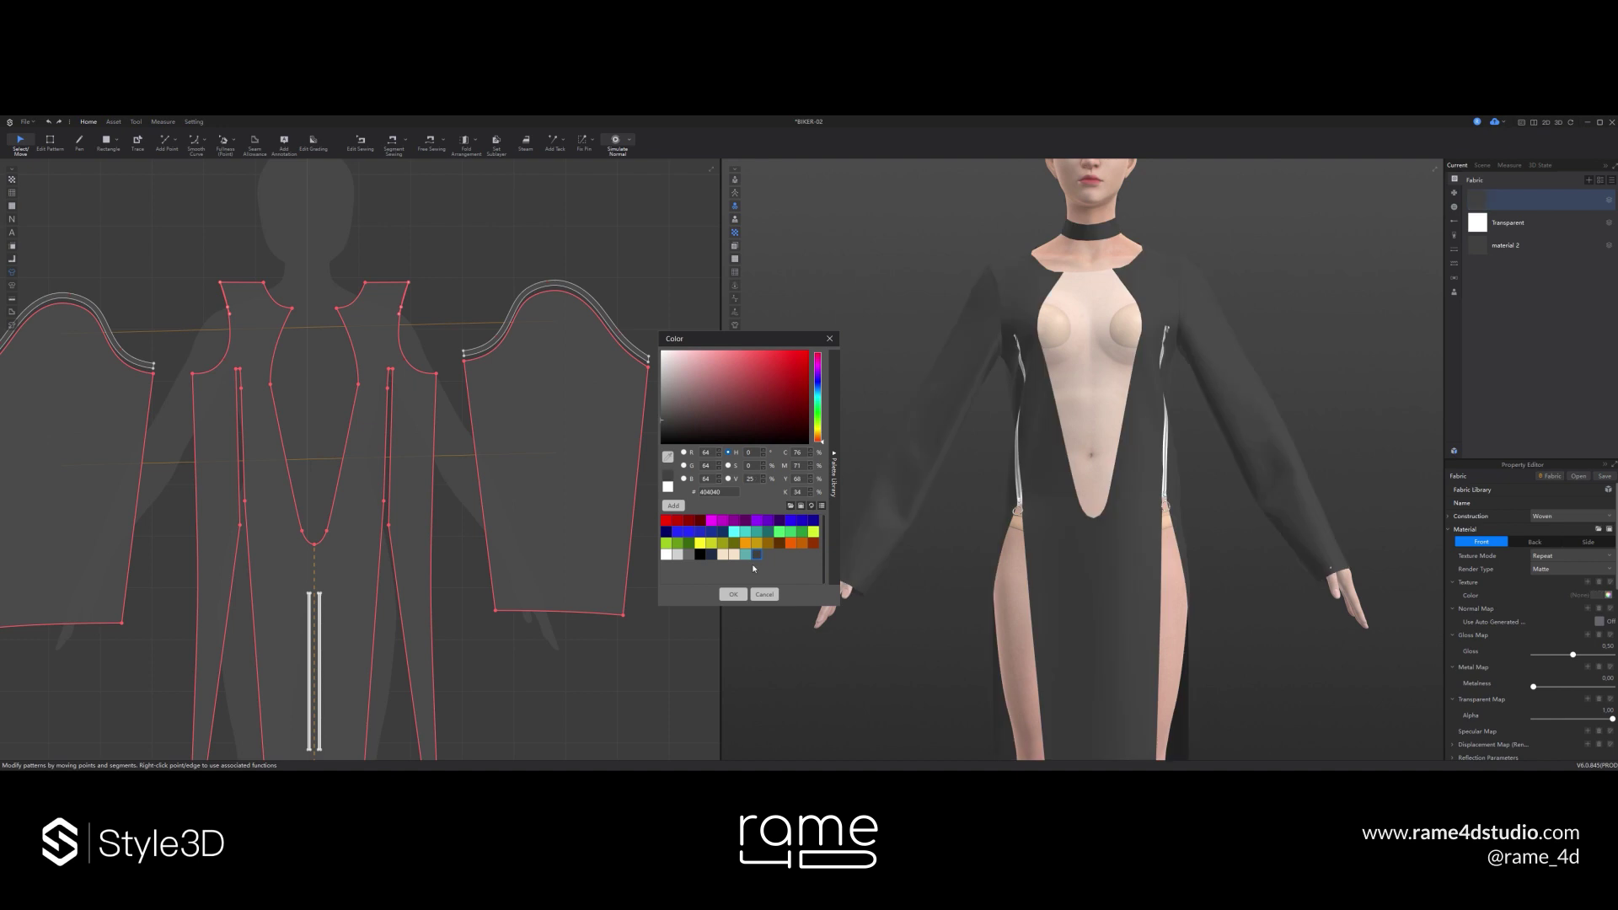
pyautogui.click(733, 594)
# - Simulate the garment and set the main dress fabric's render type to Leather
pyautogui.click(1557, 601)
pyautogui.click(1315, 337)
pyautogui.press('space')
pyautogui.scroll(2, 1188, 334)
pyautogui.scroll(-1, 1188, 334)
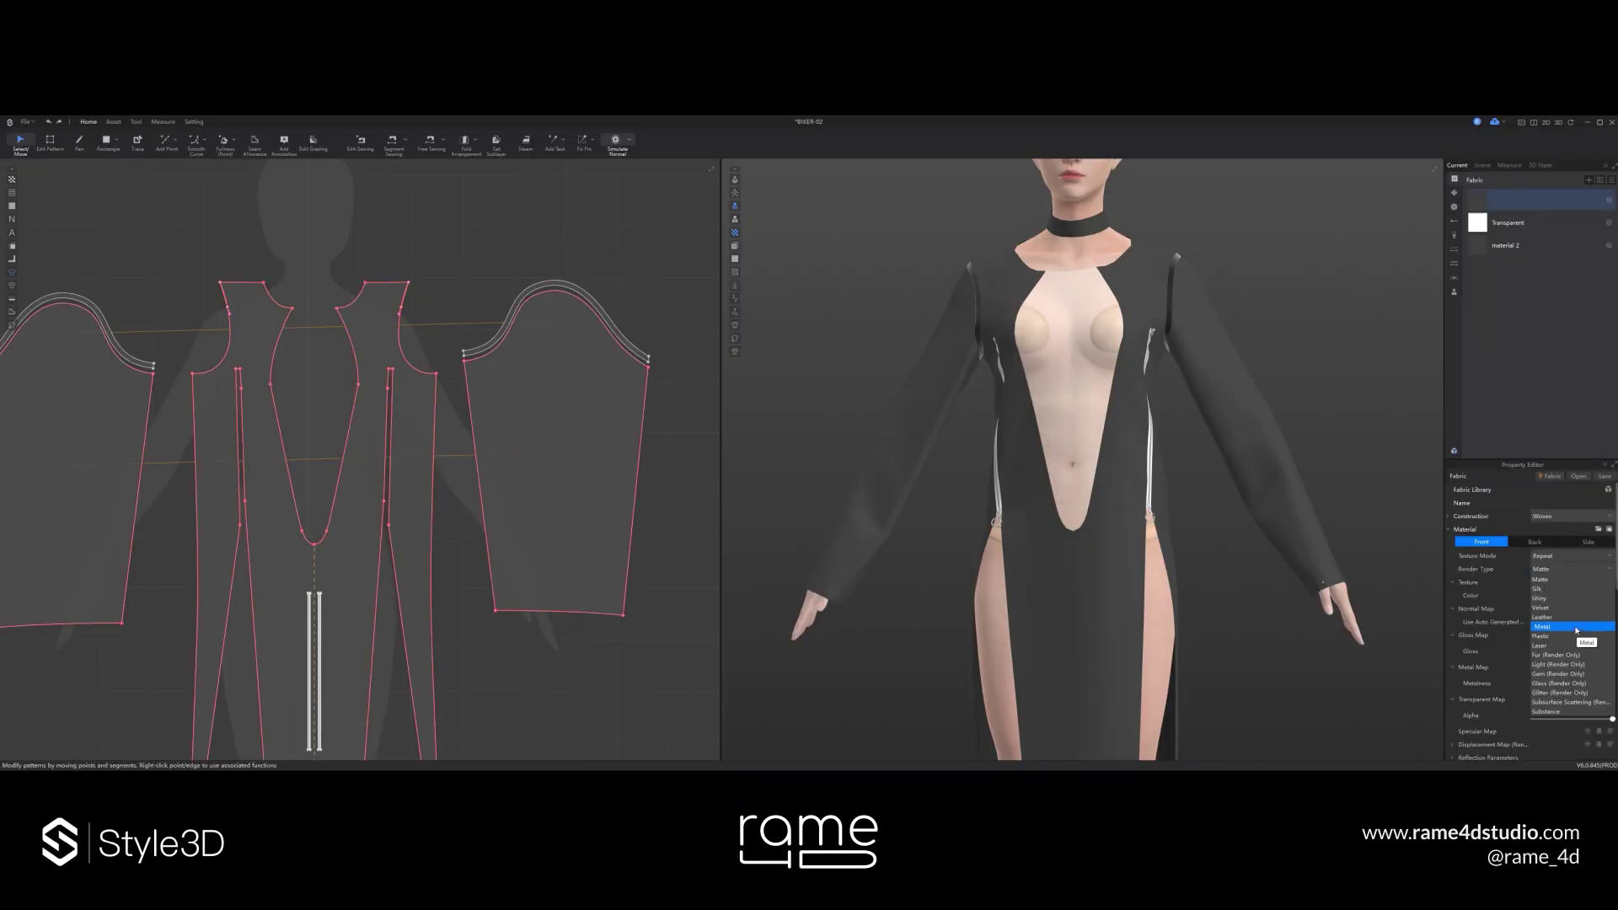
pyautogui.click(1573, 617)
# - Load the Lambskin leather normal map from the Fabric_Normal_Map Leather folder onto the main dress fabric
pyautogui.click(1588, 609)
pyautogui.click(234, 517)
pyautogui.doubleClick(499, 268)
pyautogui.doubleClick(328, 275)
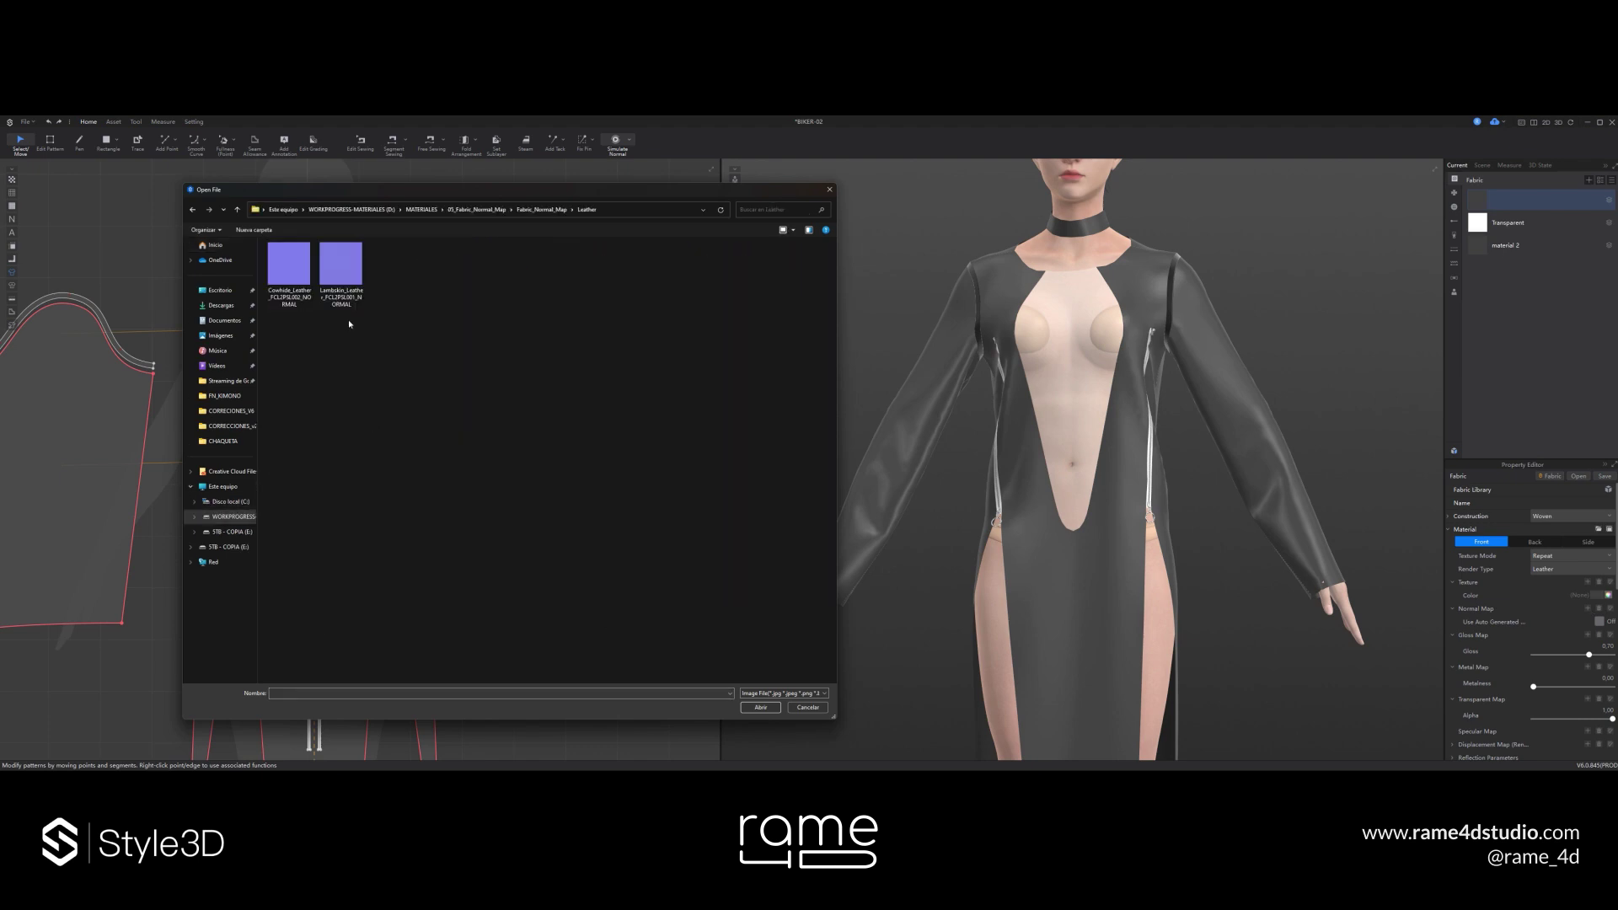
pyautogui.doubleClick(342, 269)
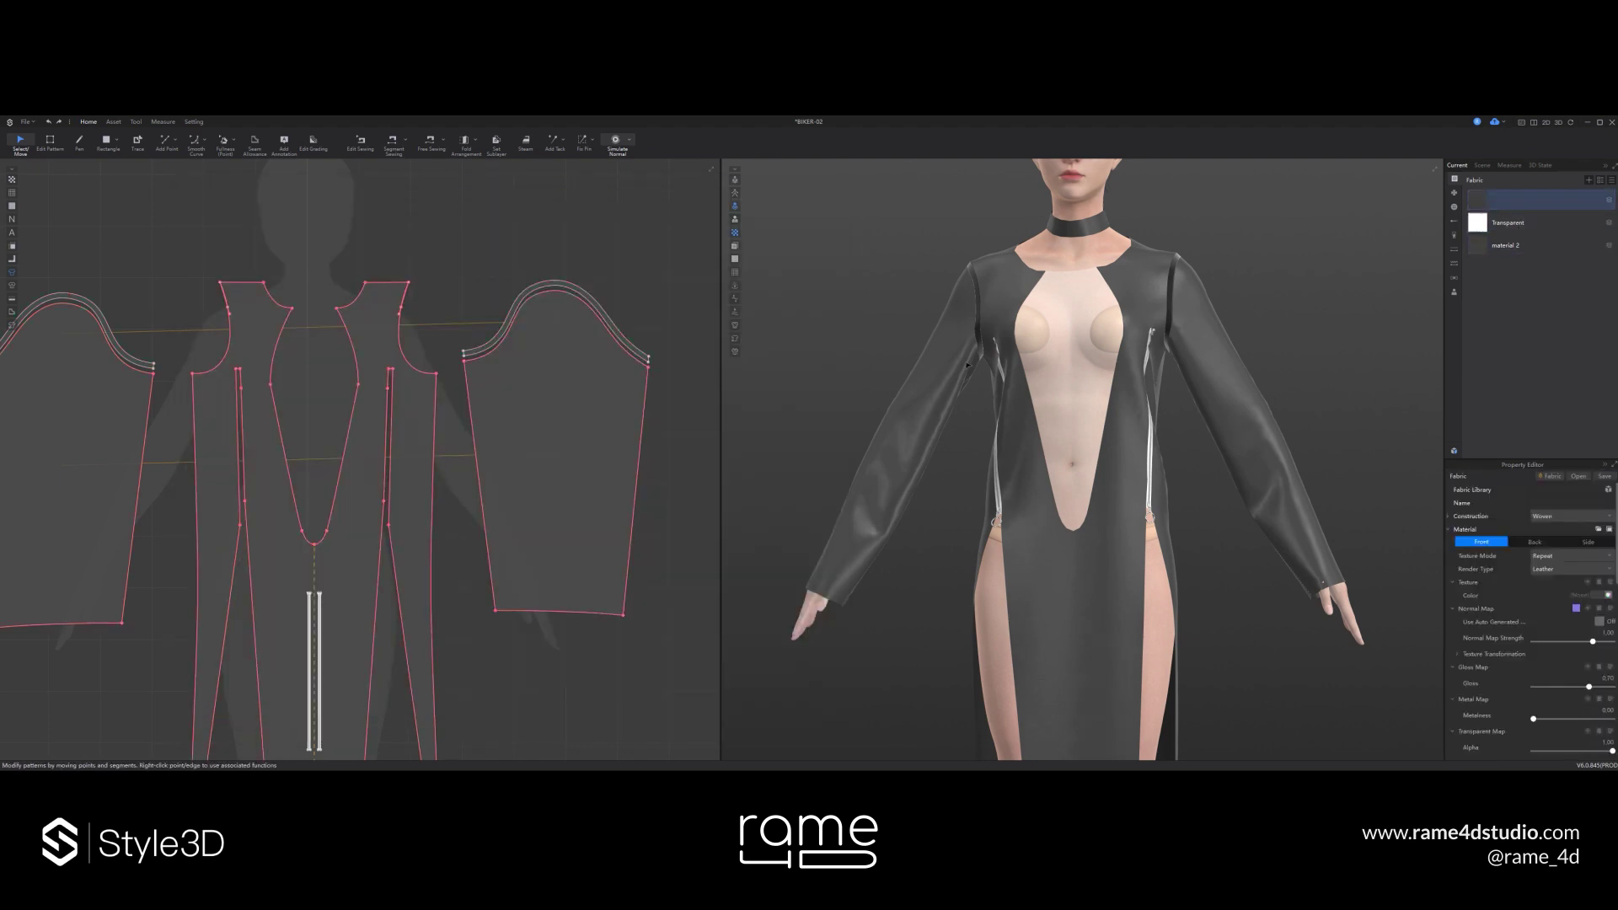
pyautogui.scroll(6, 1075, 459)
pyautogui.scroll(-5, 1083, 460)
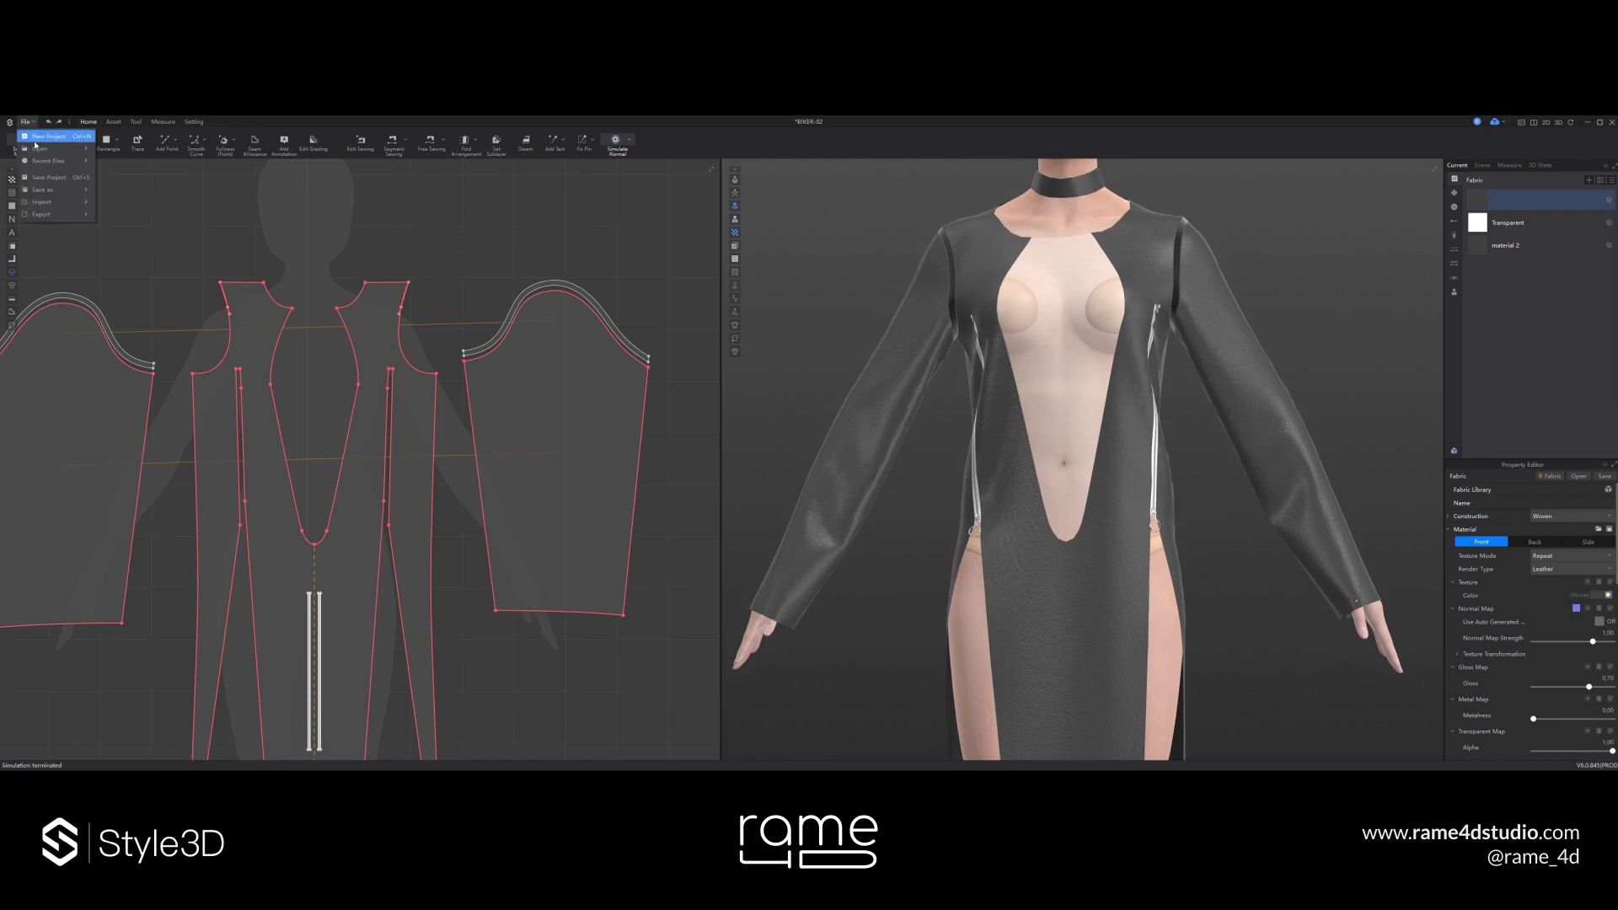
# - Recolour the front zippers' tape to a dark tone matching the dress
pyautogui.scroll(-6, 1057, 325)
pyautogui.moveTo(1058, 325); pyautogui.dragTo(969, 337, button='right')
pyautogui.scroll(8, 1083, 388)
pyautogui.click(1085, 388)
pyautogui.click(1575, 492)
pyautogui.click(1499, 502)
pyautogui.click(1597, 595)
pyautogui.click(734, 594)
pyautogui.click(822, 253)
pyautogui.scroll(-5, 910, 278)
pyautogui.moveTo(868, 282); pyautogui.dragTo(972, 280, button='right')
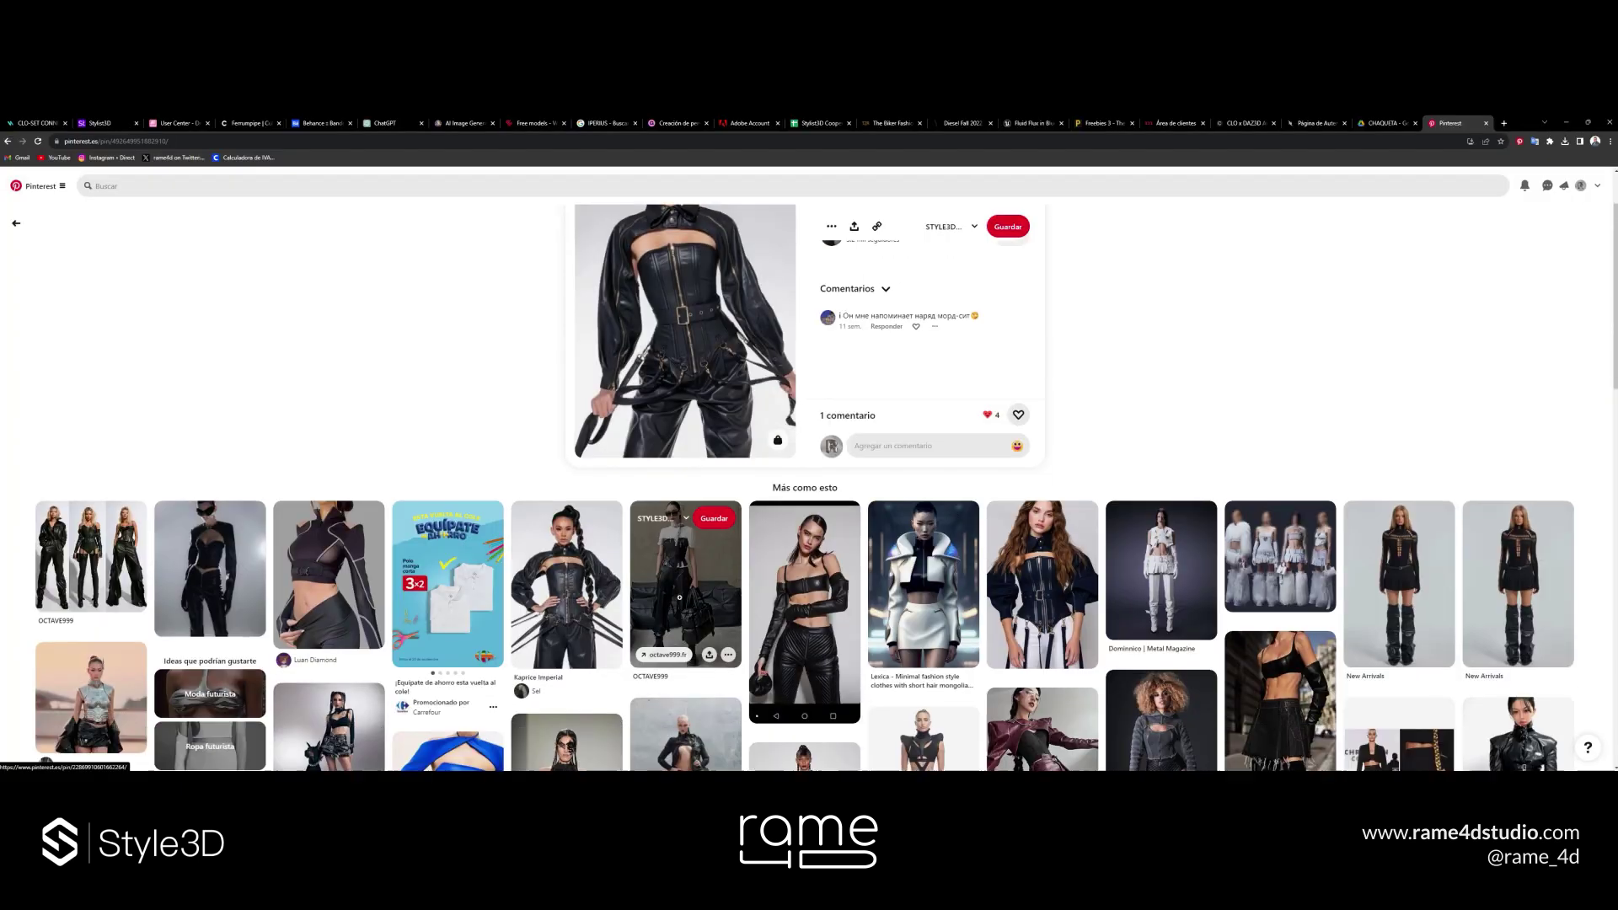
# - Switch to Pinterest in the browser and browse leather and cut-out fashion references for the dress
pyautogui.click(585, 594)
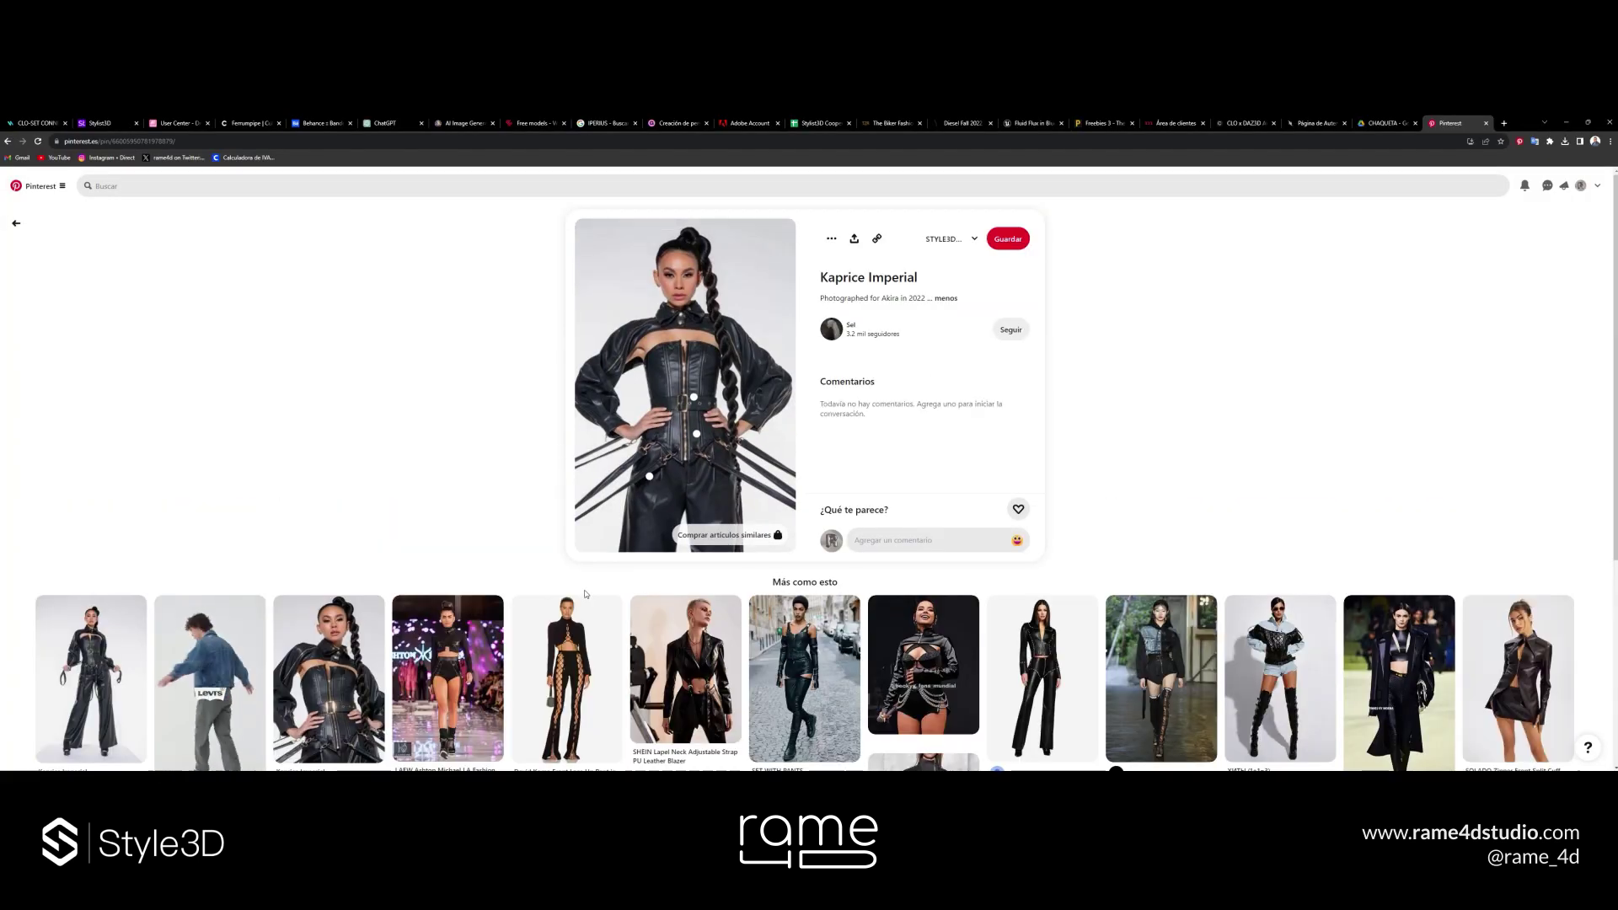
pyautogui.scroll(-2, 586, 594)
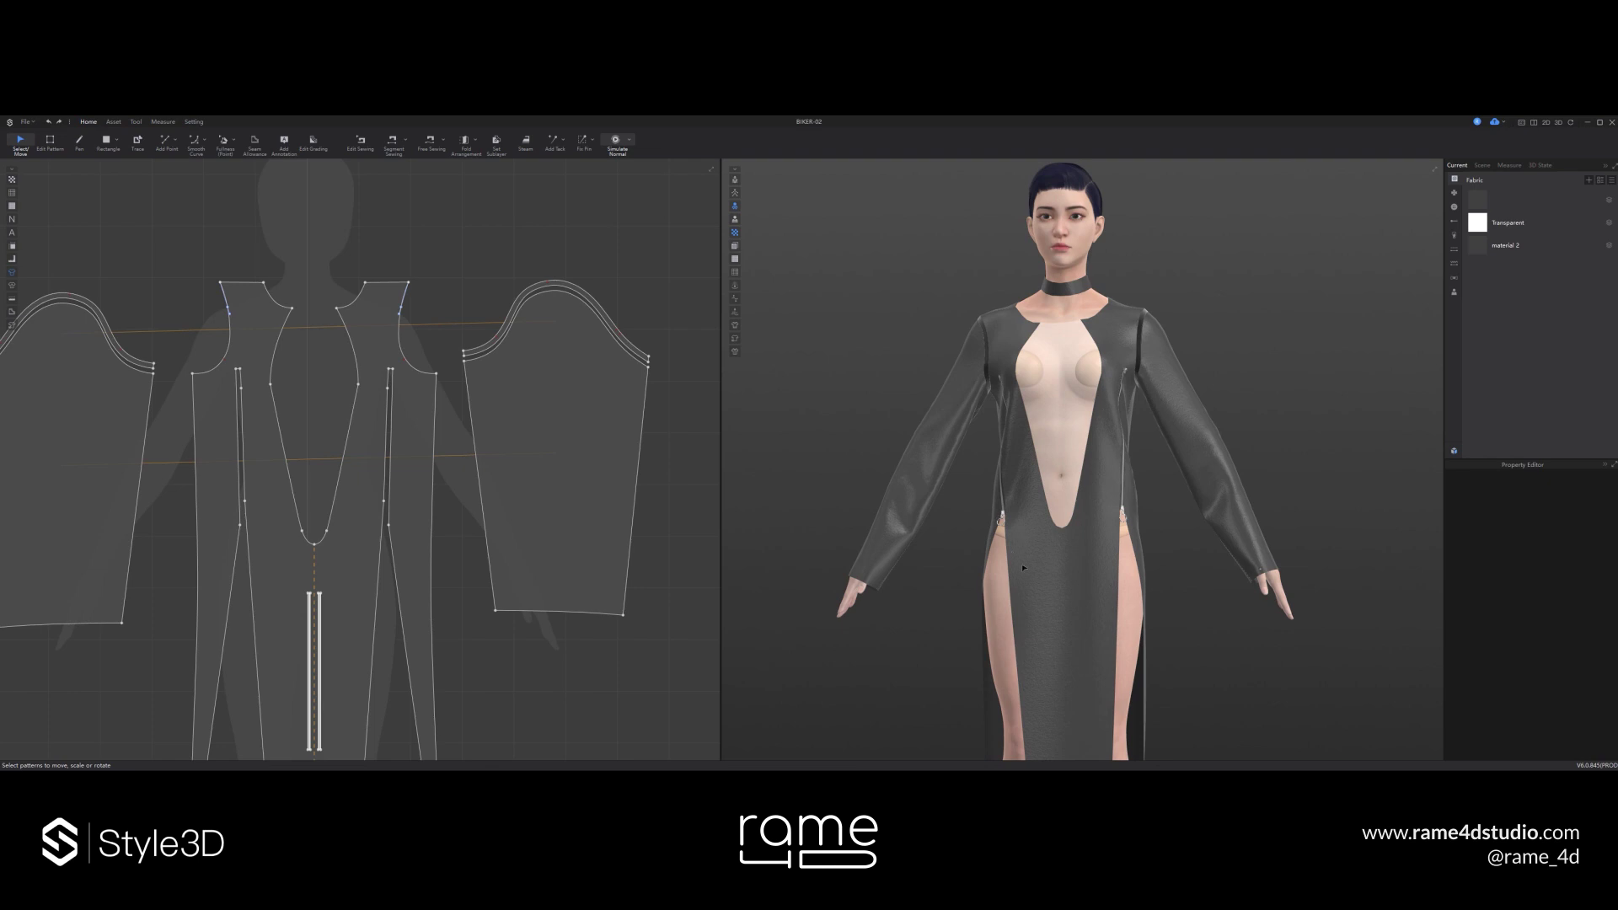
pyautogui.scroll(-3, 1024, 569)
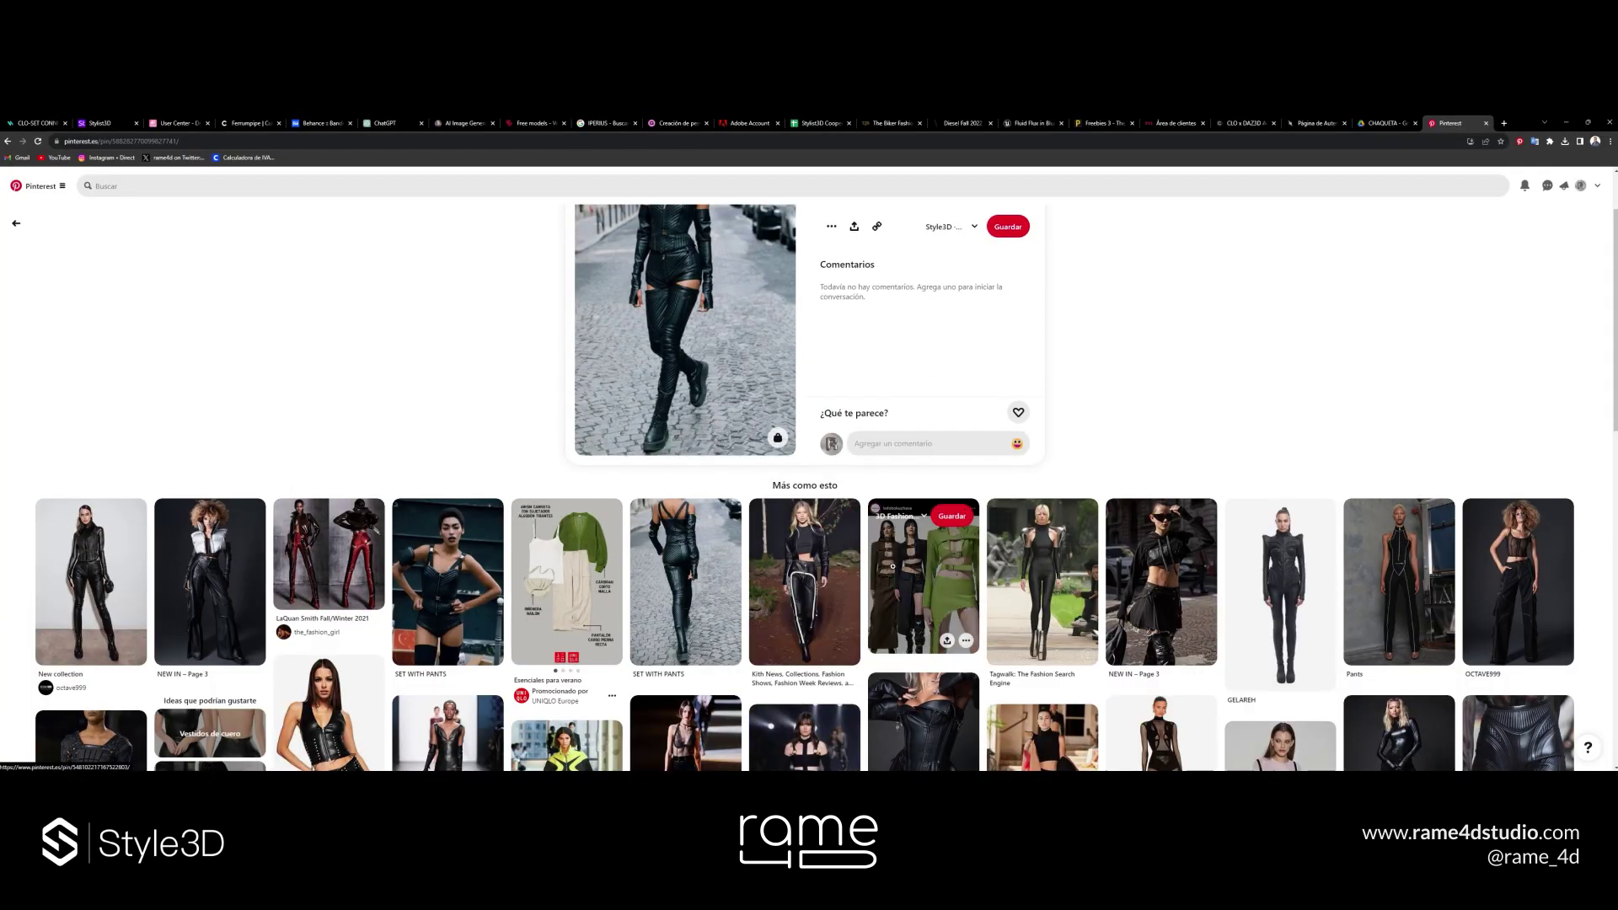
pyautogui.click(895, 573)
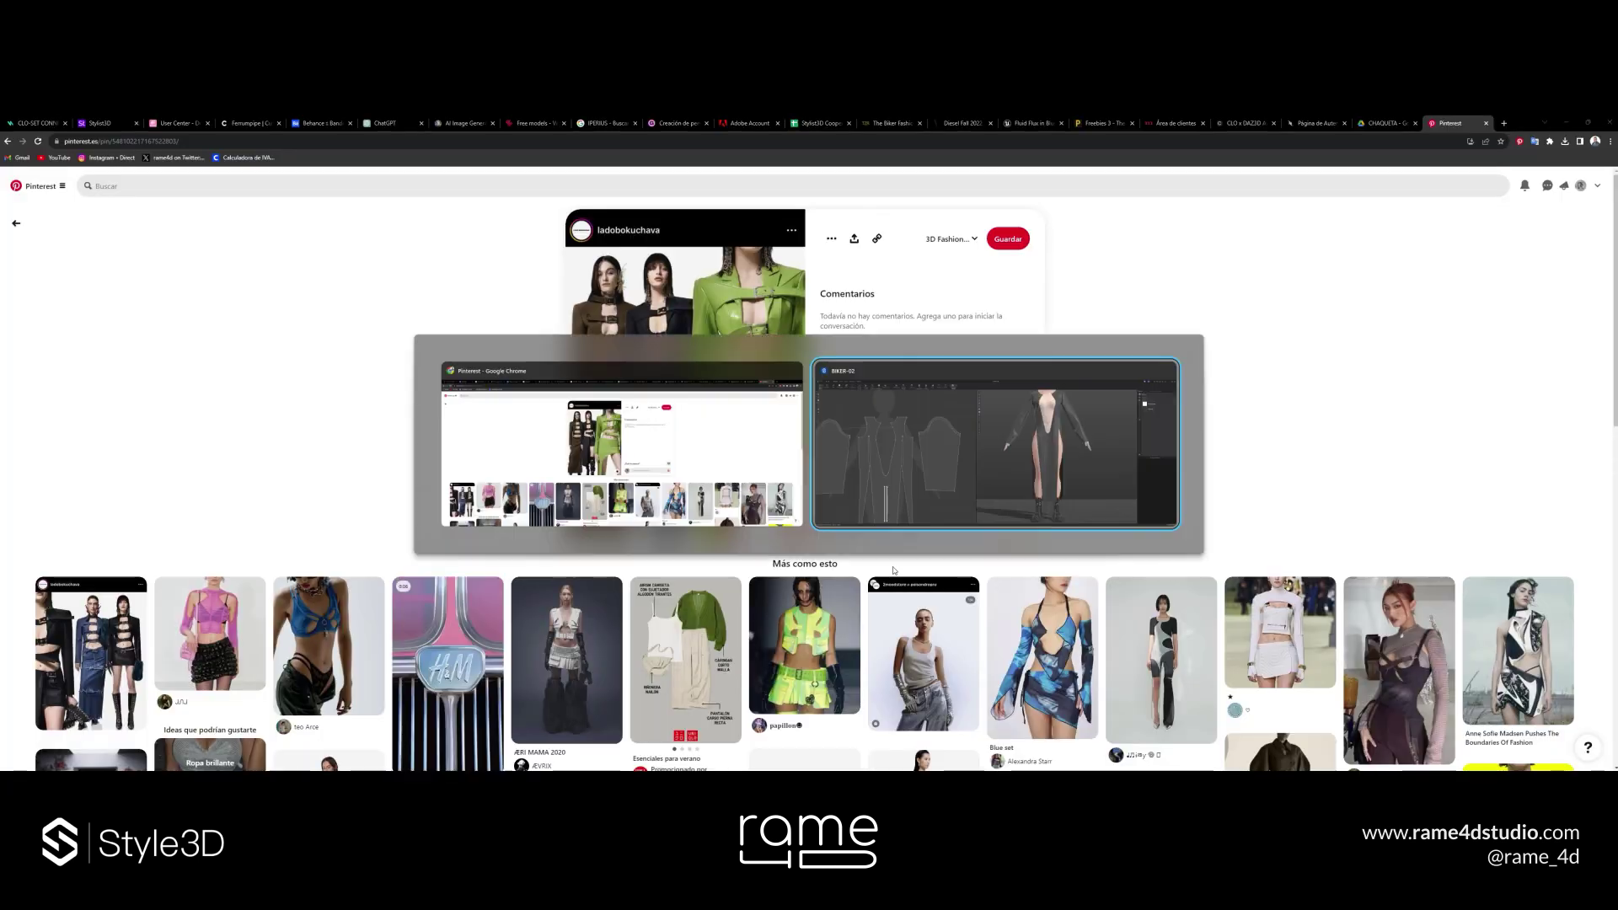
pyautogui.scroll(-3, 740, 484)
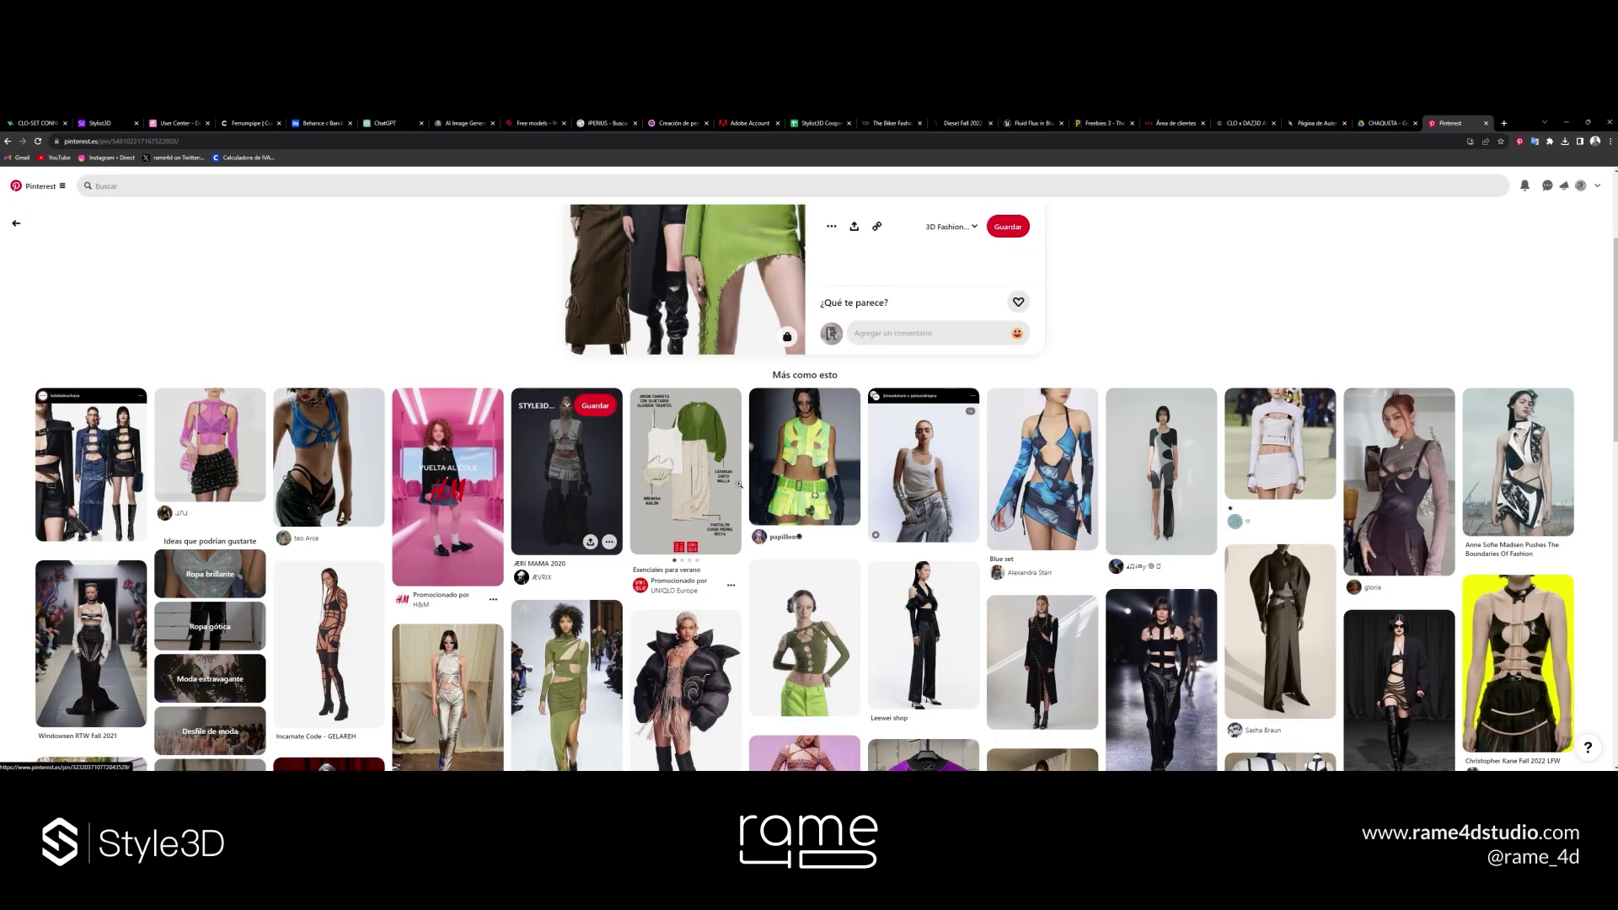
pyautogui.scroll(-6, 739, 484)
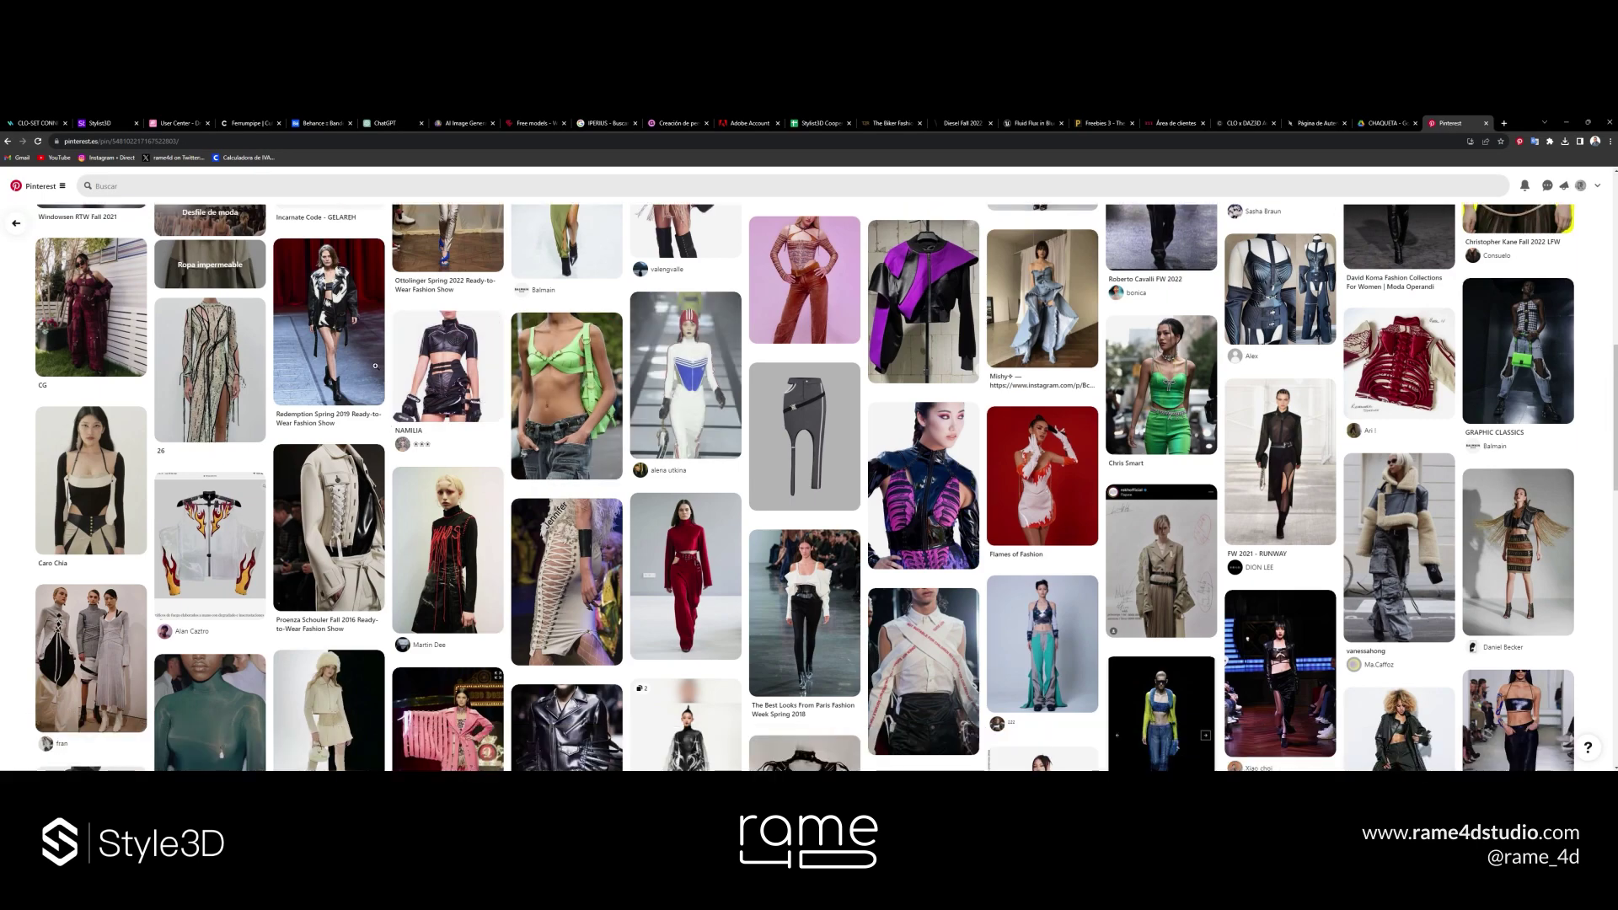
pyautogui.scroll(-5, 375, 366)
pyautogui.scroll(-2, 431, 487)
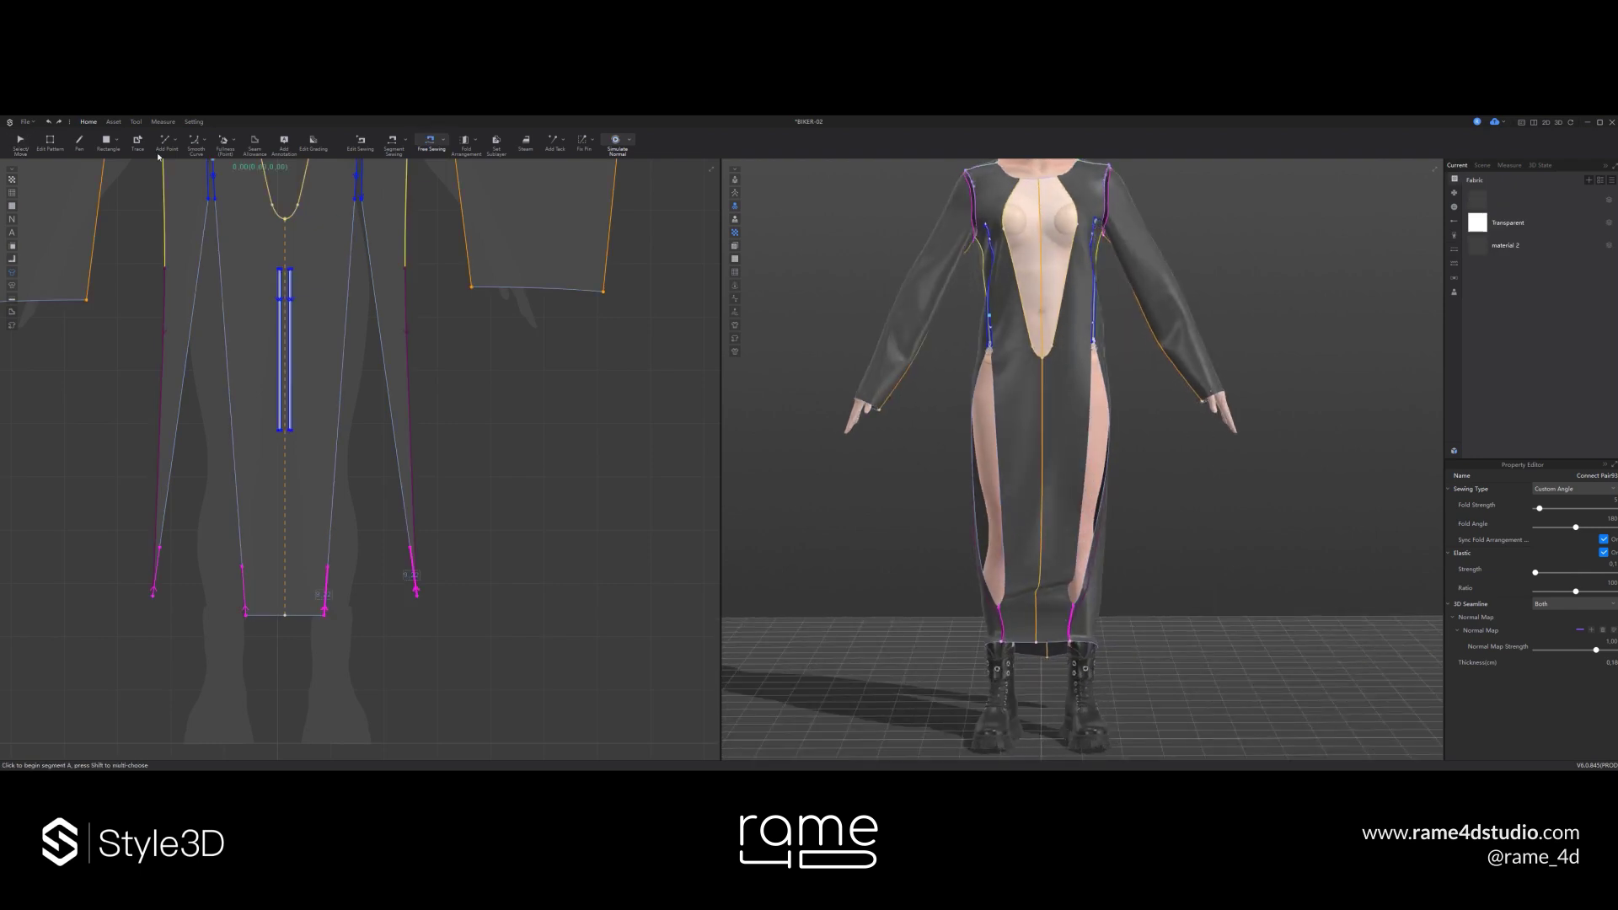
# - Move the pointed lower tips of both front side panels outward
pyautogui.press('z')
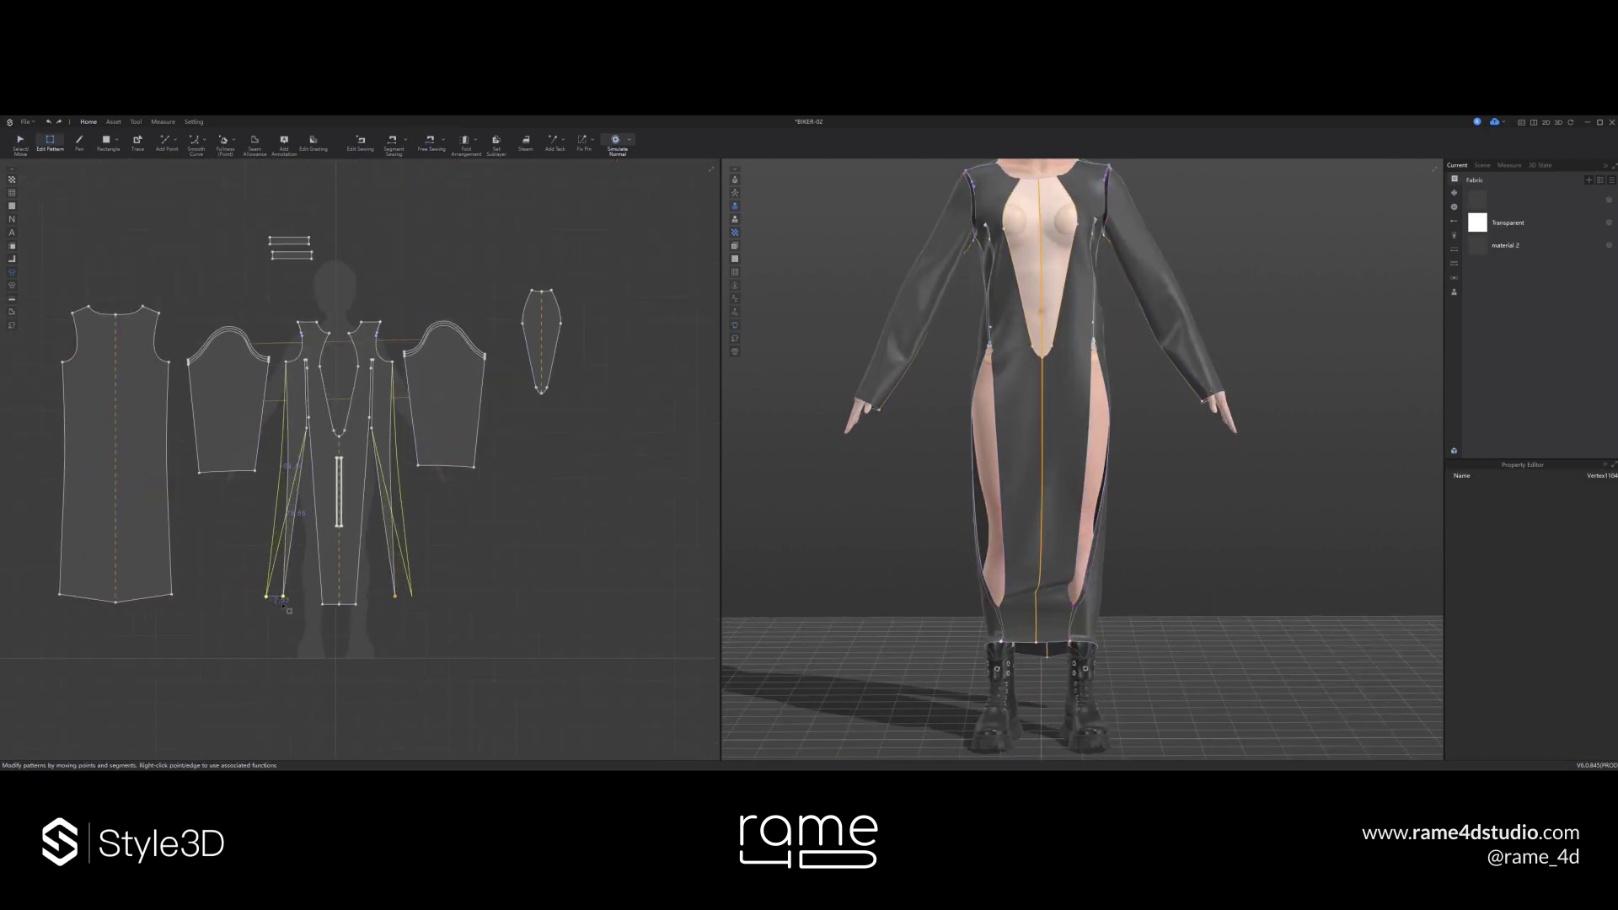
pyautogui.click(439, 585)
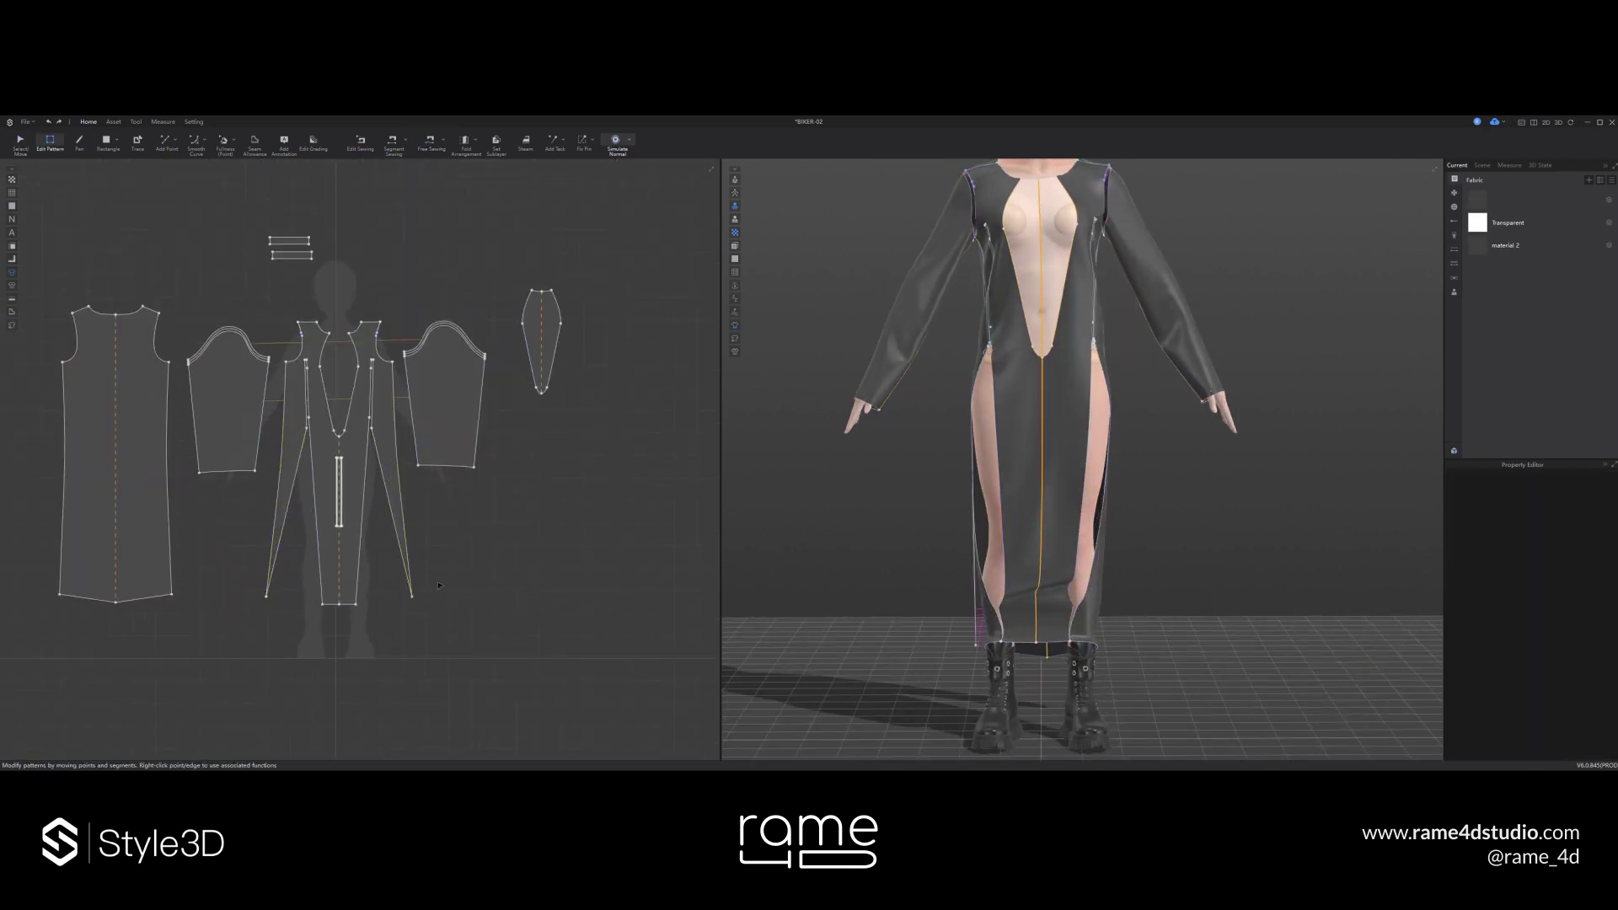
pyautogui.moveTo(931, 610); pyautogui.dragTo(927, 610, button='right')
# - Widen the front centre panel's hem by moving its corner points outward, simulating the garment to narrow the slits
pyautogui.moveTo(322, 604); pyautogui.dragTo(311, 605)
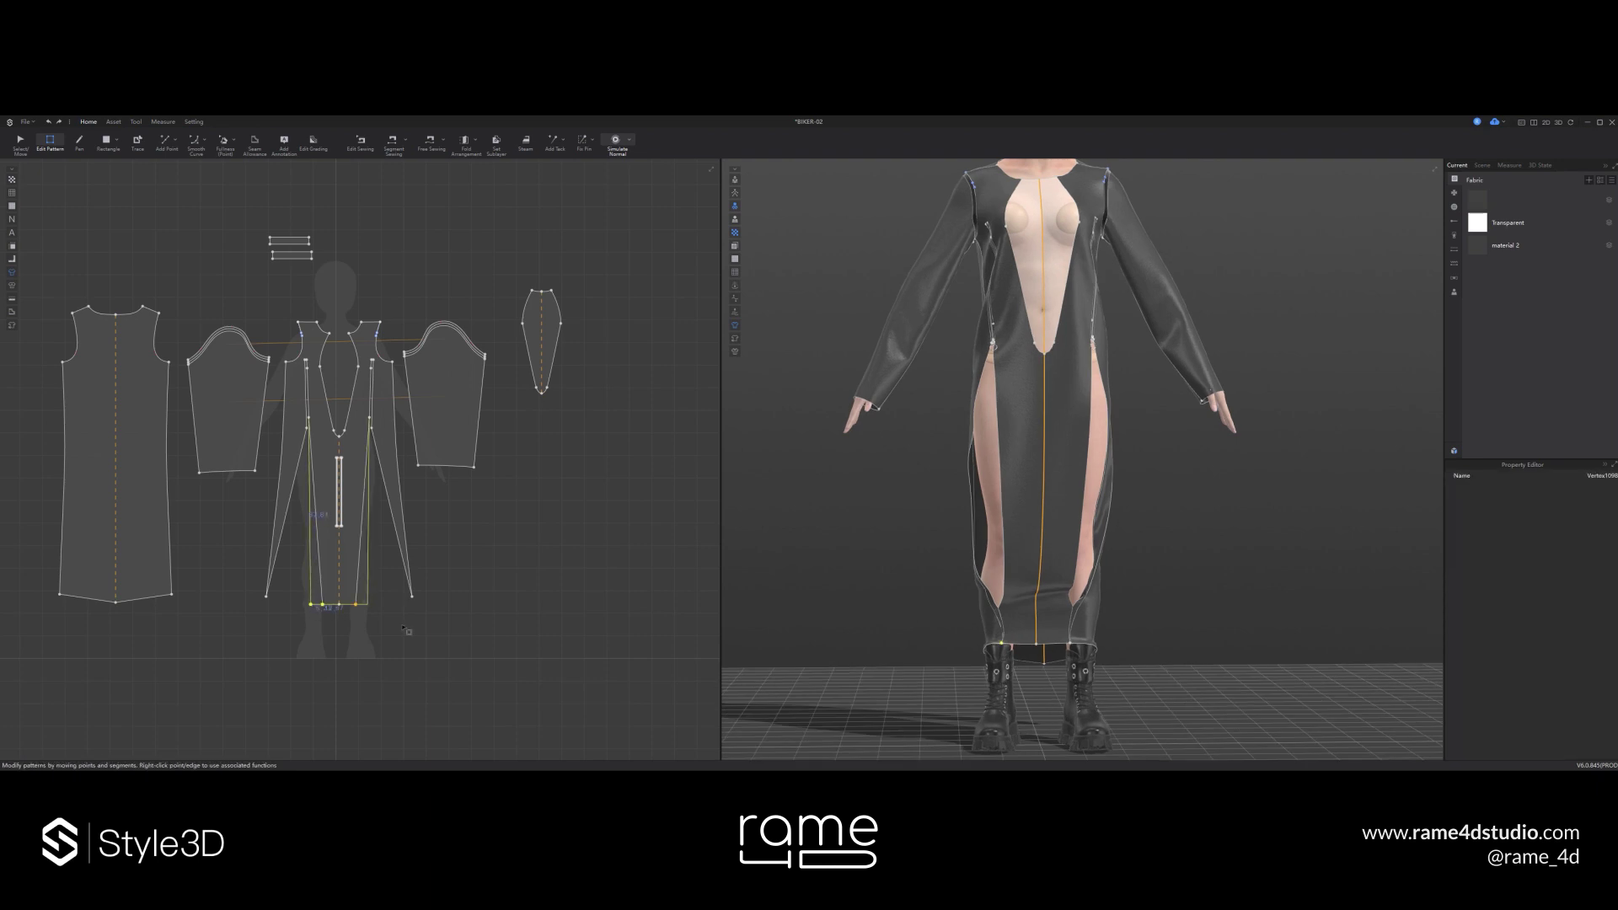
pyautogui.click(376, 597)
pyautogui.moveTo(928, 625); pyautogui.dragTo(961, 620, button='right')
pyautogui.press('space')
pyautogui.press('z')
pyautogui.moveTo(310, 604); pyautogui.dragTo(305, 604)
pyautogui.press('q')
pyautogui.press('space')
# - Raise the hems of the front and back panels to shorten the dress slightly
pyautogui.moveTo(1205, 625); pyautogui.dragTo(1090, 539, button='right')
pyautogui.click(1104, 642)
pyautogui.click(1132, 636)
pyautogui.scroll(3, 1094, 548)
pyautogui.scroll(-3, 1090, 538)
pyautogui.moveTo(1090, 538); pyautogui.dragTo(1047, 650, button='middle')
pyautogui.press('space')
pyautogui.press('z')
pyautogui.moveTo(439, 630); pyautogui.dragTo(534, 627)
pyautogui.moveTo(314, 604); pyautogui.dragTo(314, 602)
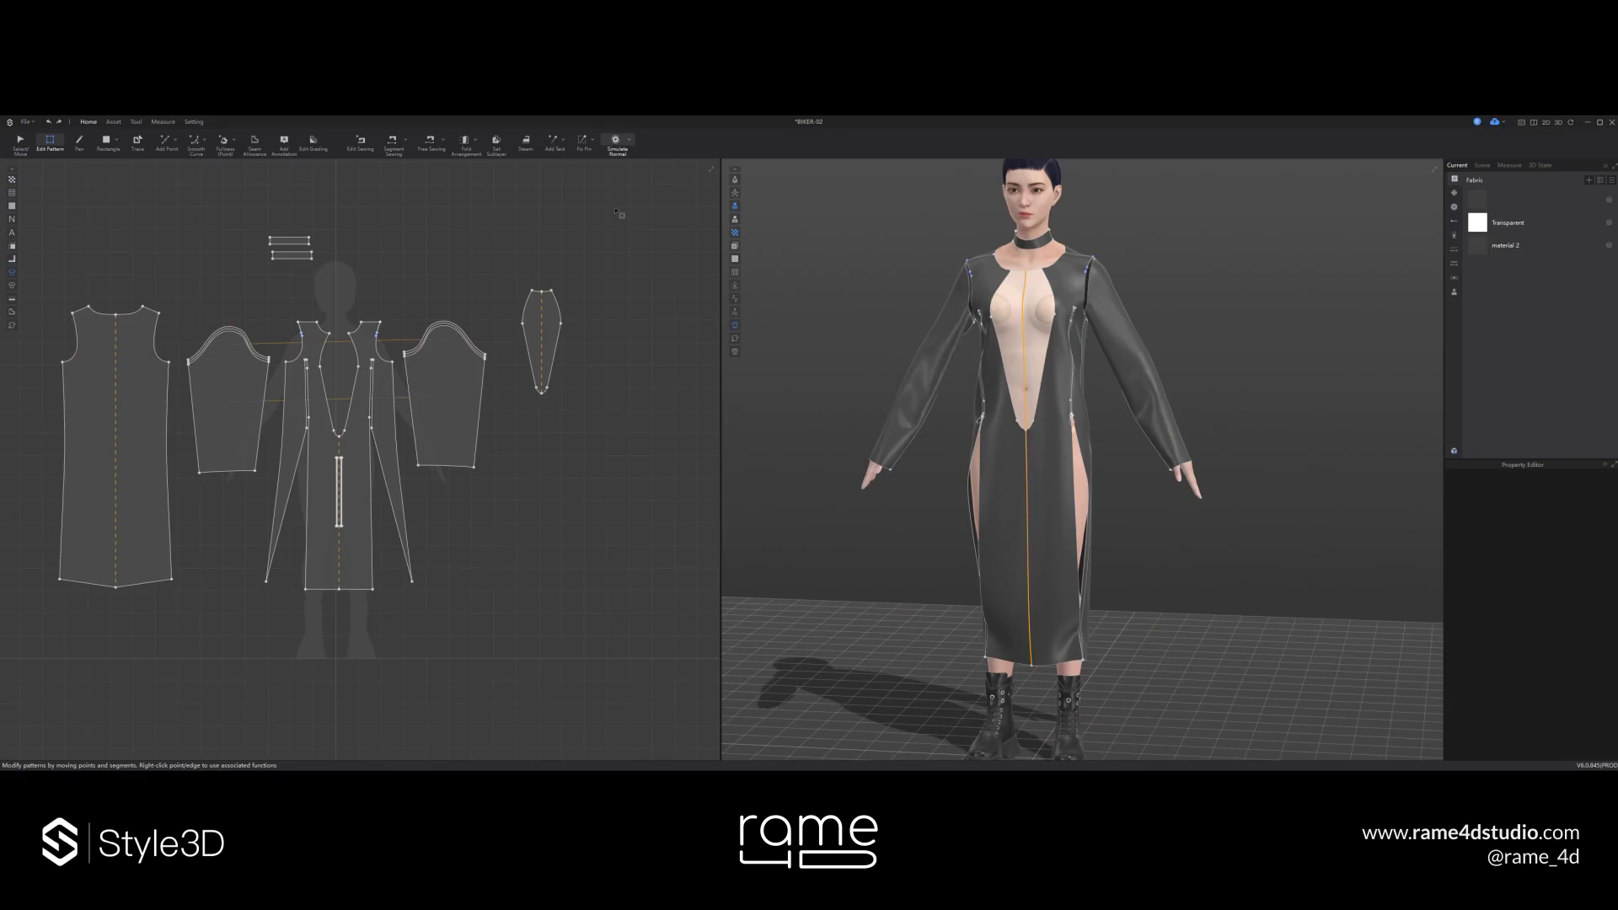
pyautogui.moveTo(1074, 513)
pyautogui.mouseDown(button='right')
pyautogui.moveTo(1117, 504)
pyautogui.moveTo(926, 494)
pyautogui.moveTo(1150, 508)
pyautogui.moveTo(951, 497)
pyautogui.moveTo(1056, 500)
pyautogui.mouseUp(button='right')
pyautogui.scroll(3, 1055, 500)
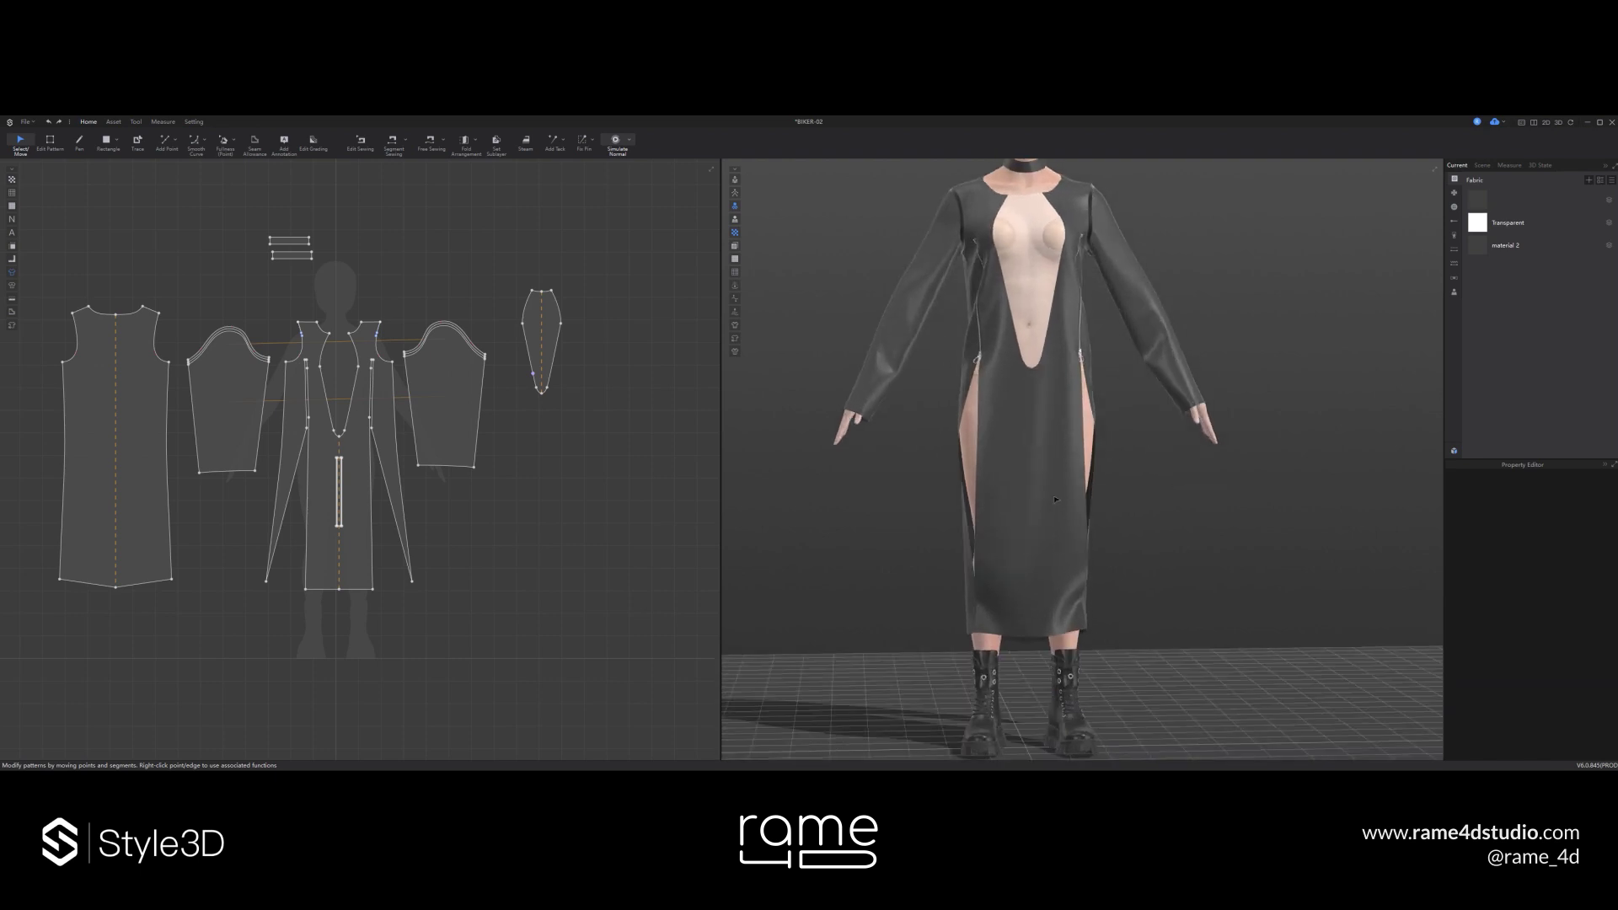
# - Simulate the shortened dress to settle its drape and browse further fashion references on Pinterest
pyautogui.click(397, 150)
pyautogui.press('q')
pyautogui.moveTo(1095, 603); pyautogui.dragTo(993, 678, button='right')
pyautogui.press('space')
pyautogui.scroll(-3, 994, 678)
pyautogui.press('space')
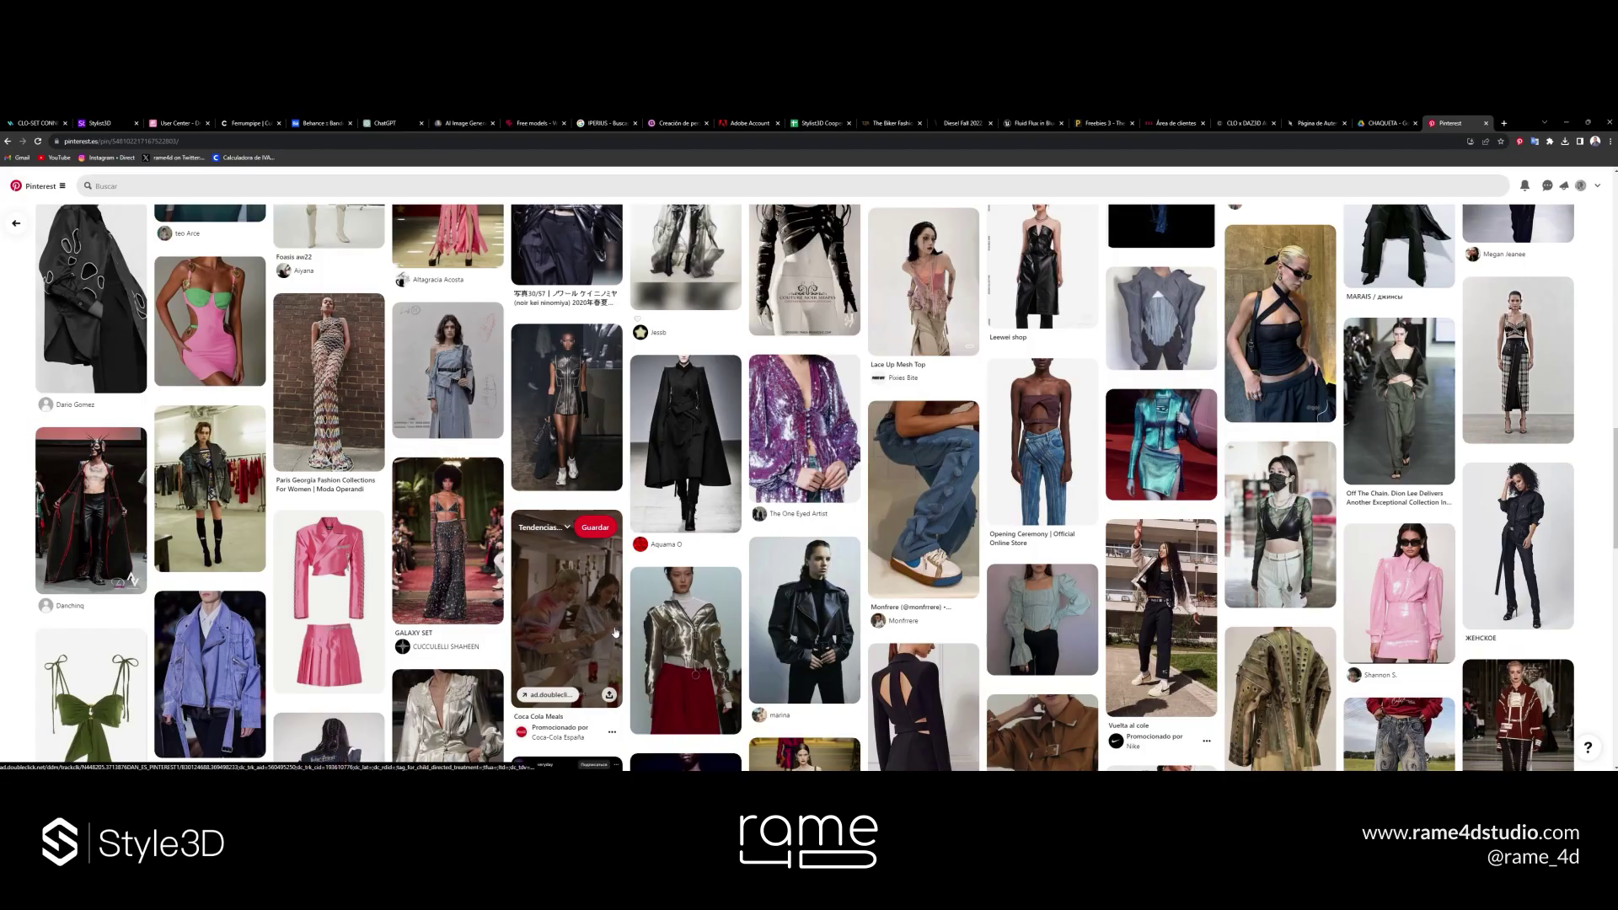
pyautogui.scroll(-6, 243, 595)
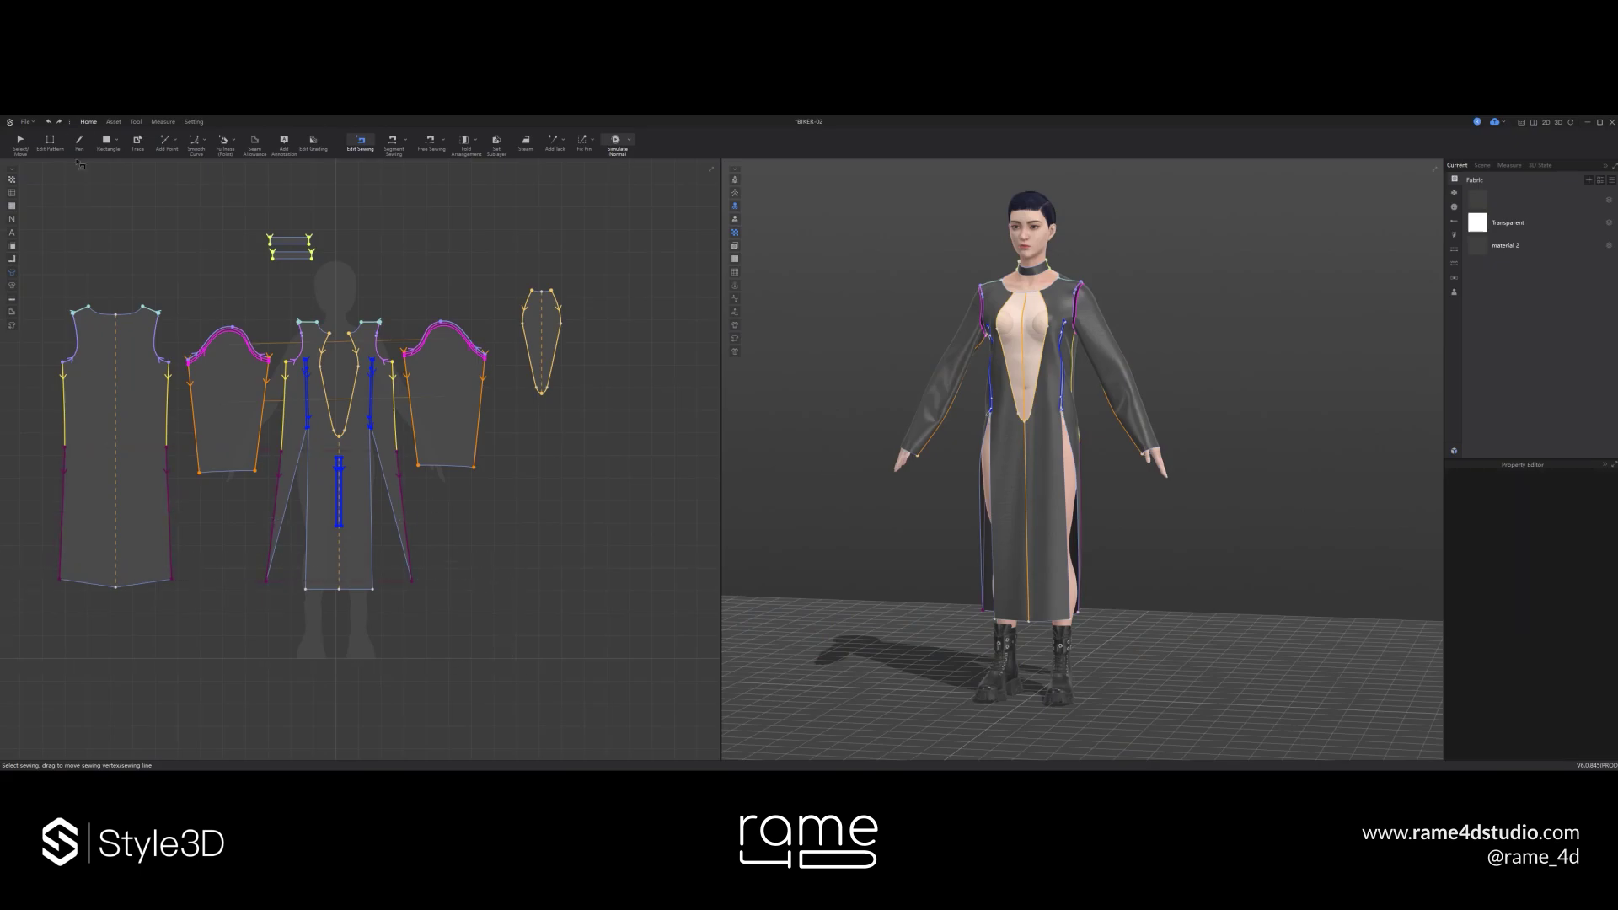
# - Try shortening the front centre panel to above the knee, with the zipper pieces moved aside, and simulate the dress
pyautogui.click(49, 142)
pyautogui.moveTo(250, 552); pyautogui.dragTo(294, 588)
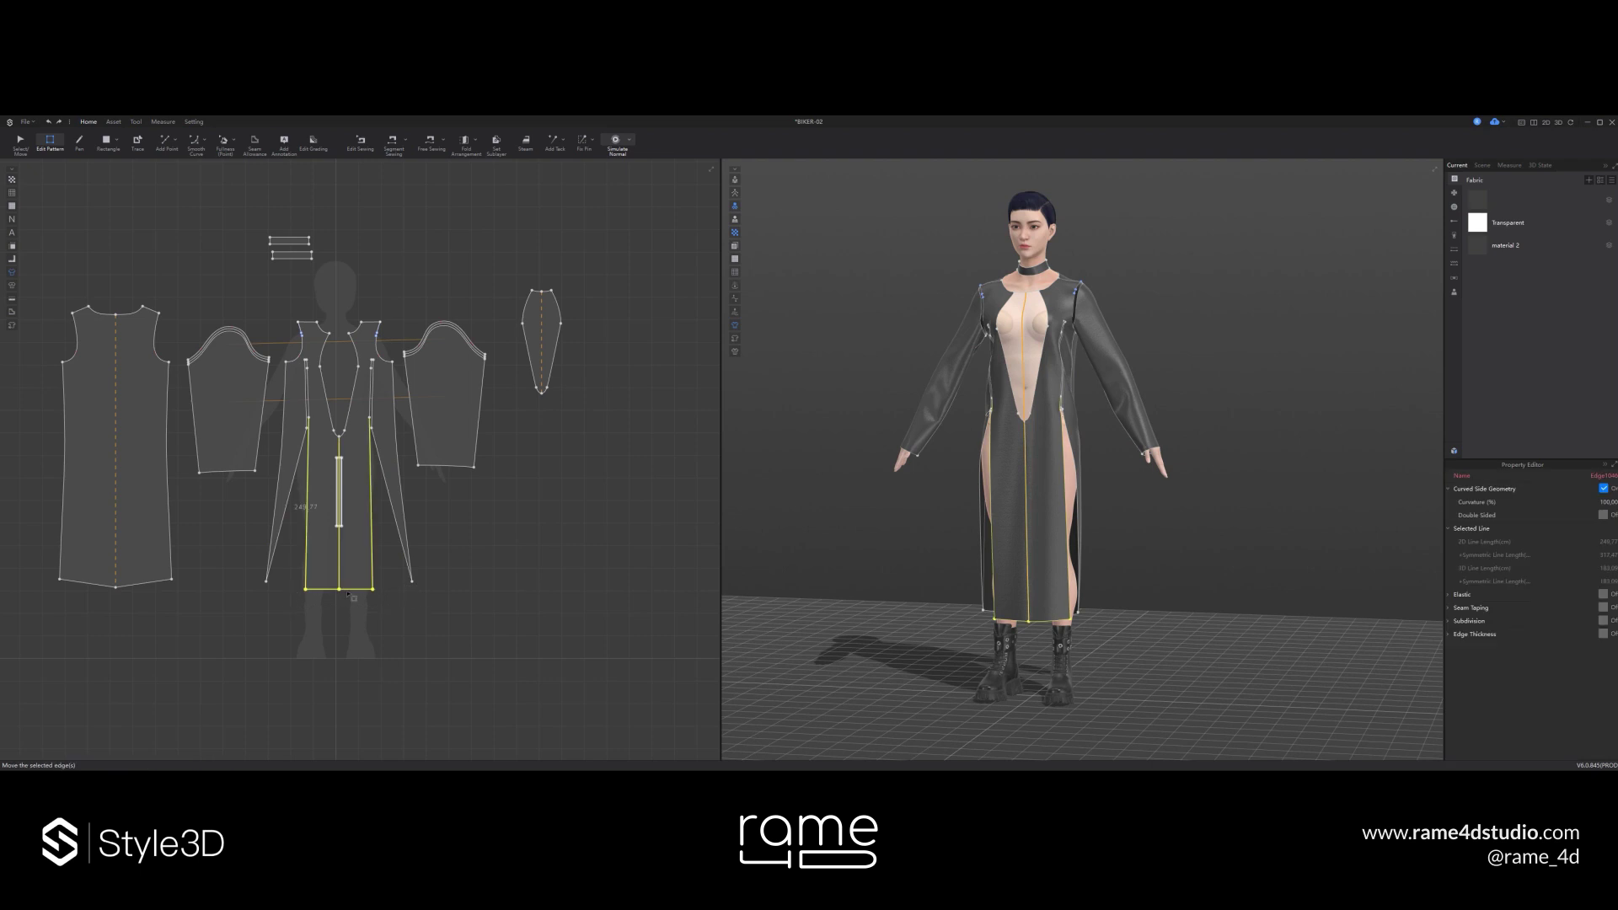
pyautogui.click(19, 140)
pyautogui.scroll(3, 343, 565)
pyautogui.moveTo(339, 443); pyautogui.dragTo(498, 496)
pyautogui.click(50, 143)
pyautogui.moveTo(259, 582); pyautogui.dragTo(415, 626)
pyautogui.press('space')
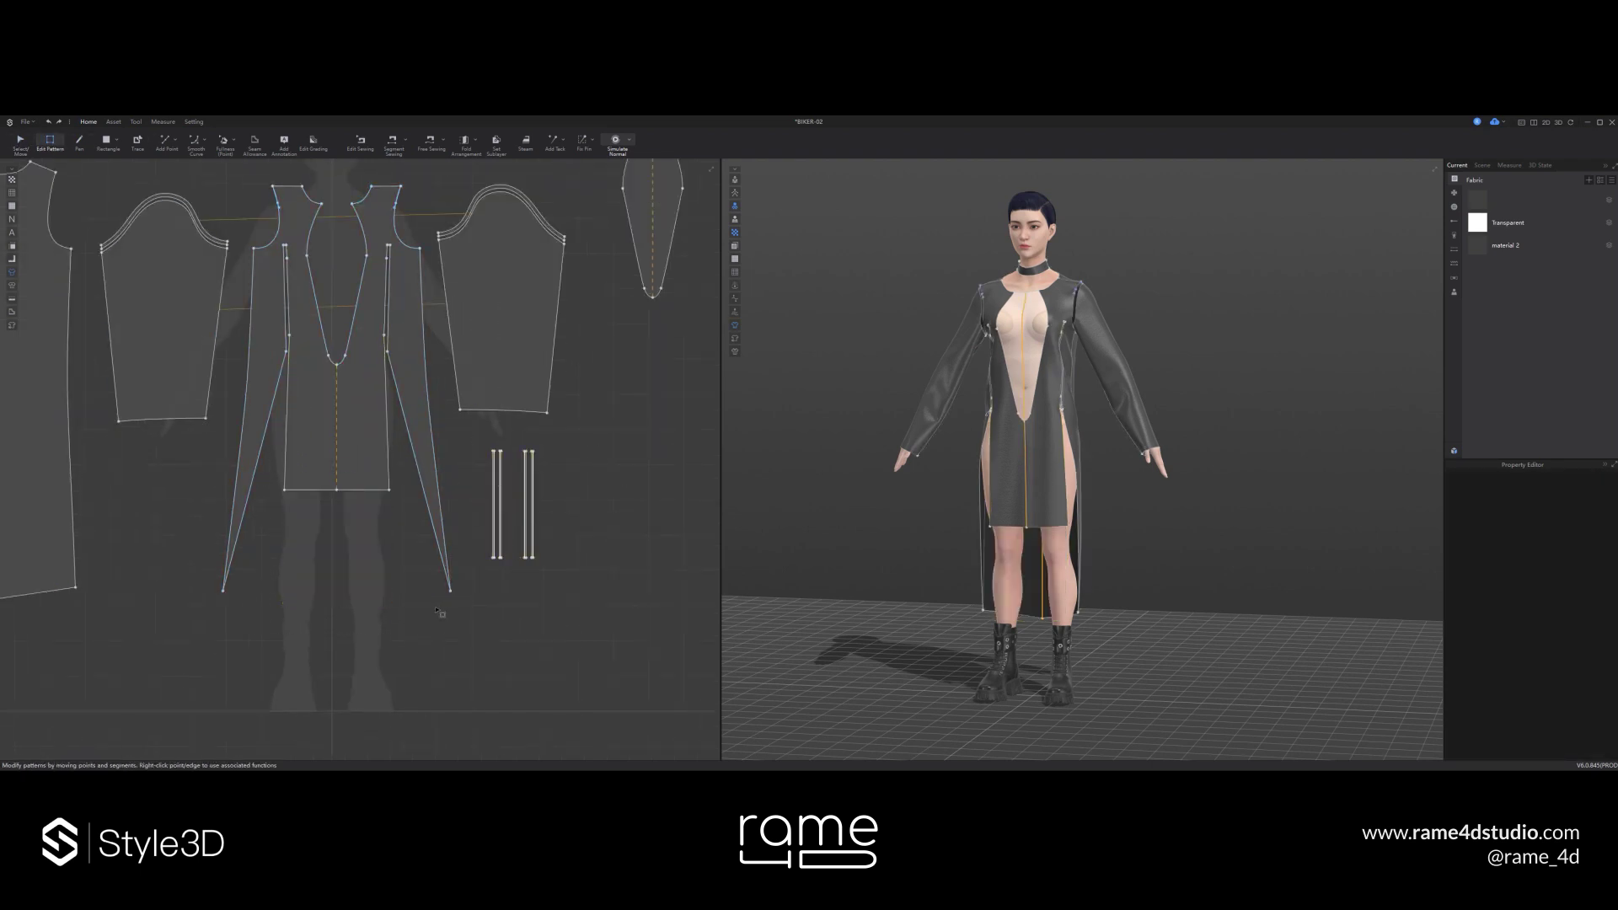
pyautogui.press('space')
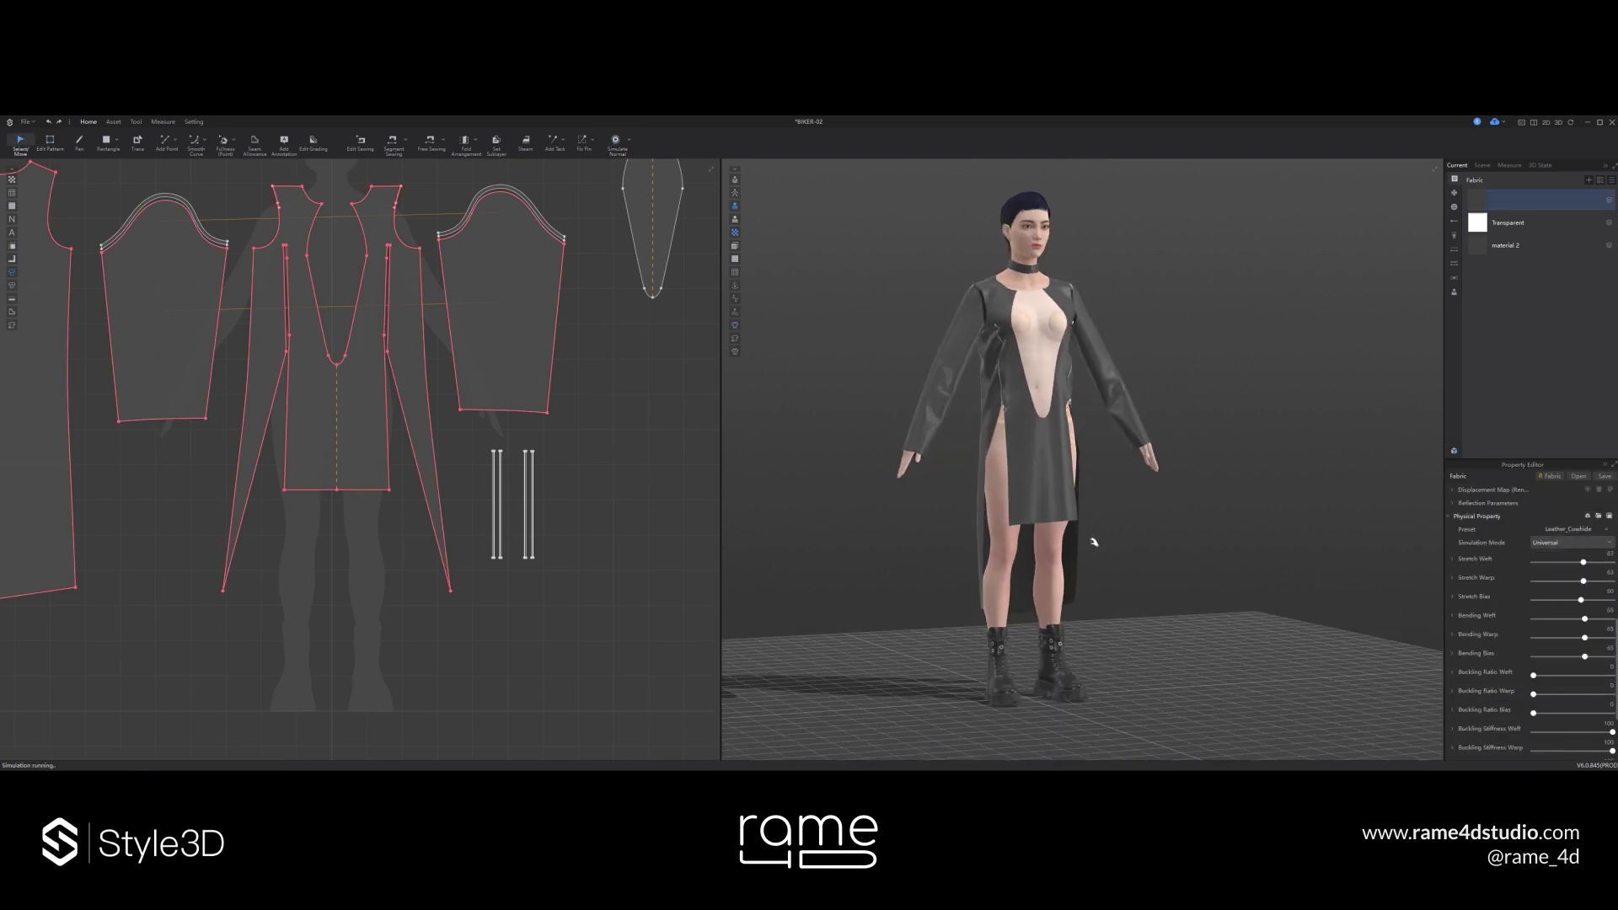
pyautogui.press('space')
pyautogui.moveTo(1099, 533); pyautogui.dragTo(1105, 524, button='right')
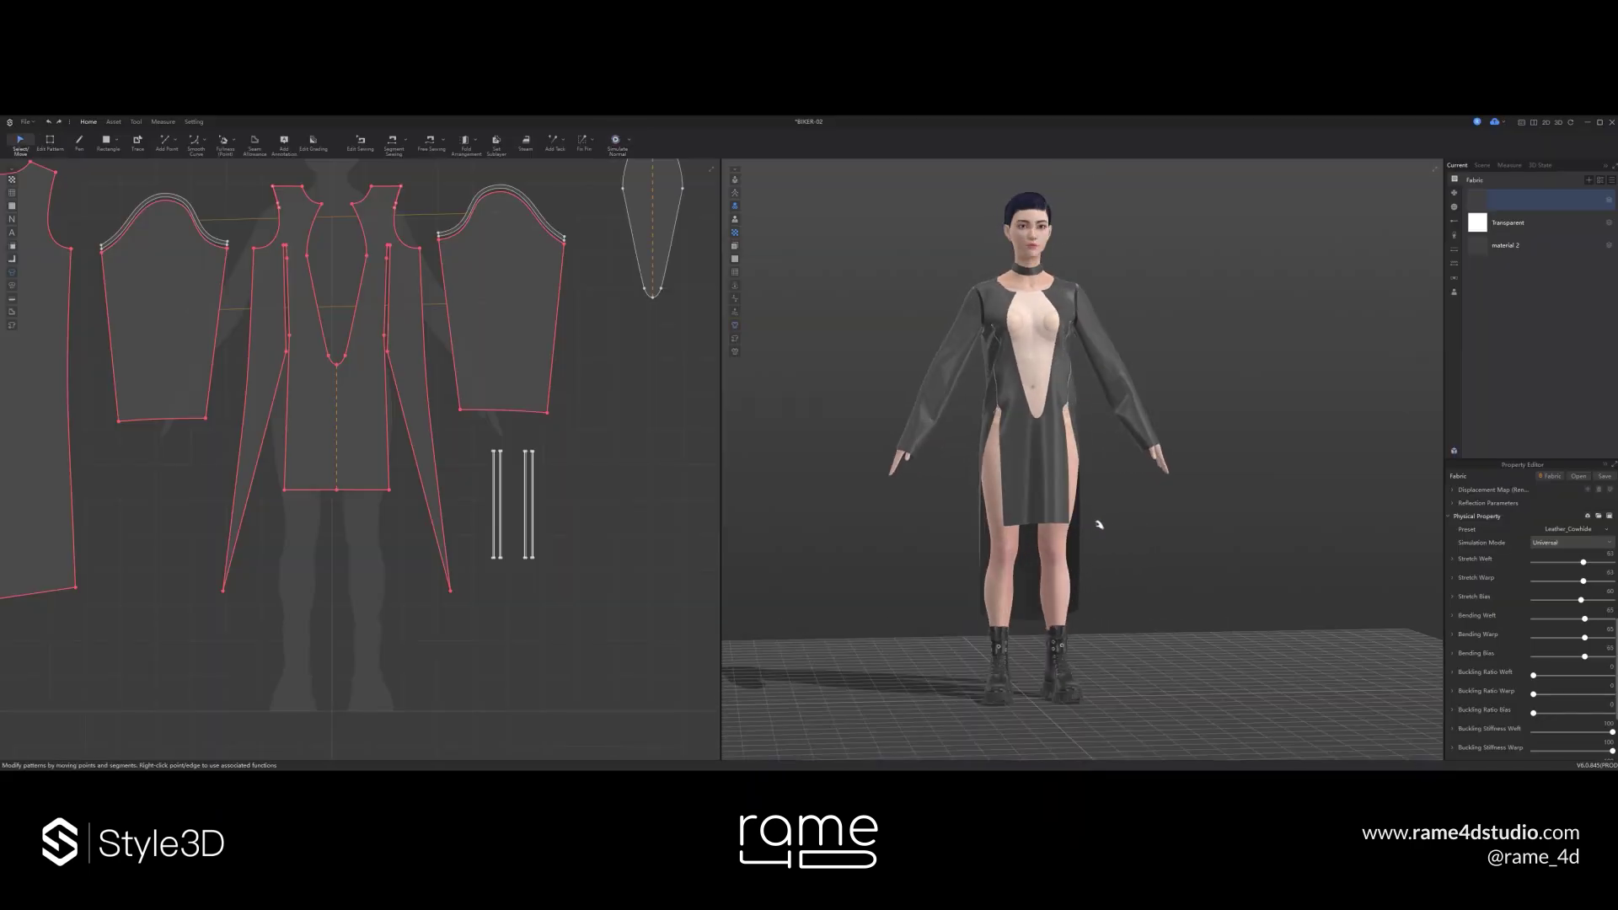
pyautogui.press('space')
pyautogui.click(1099, 524)
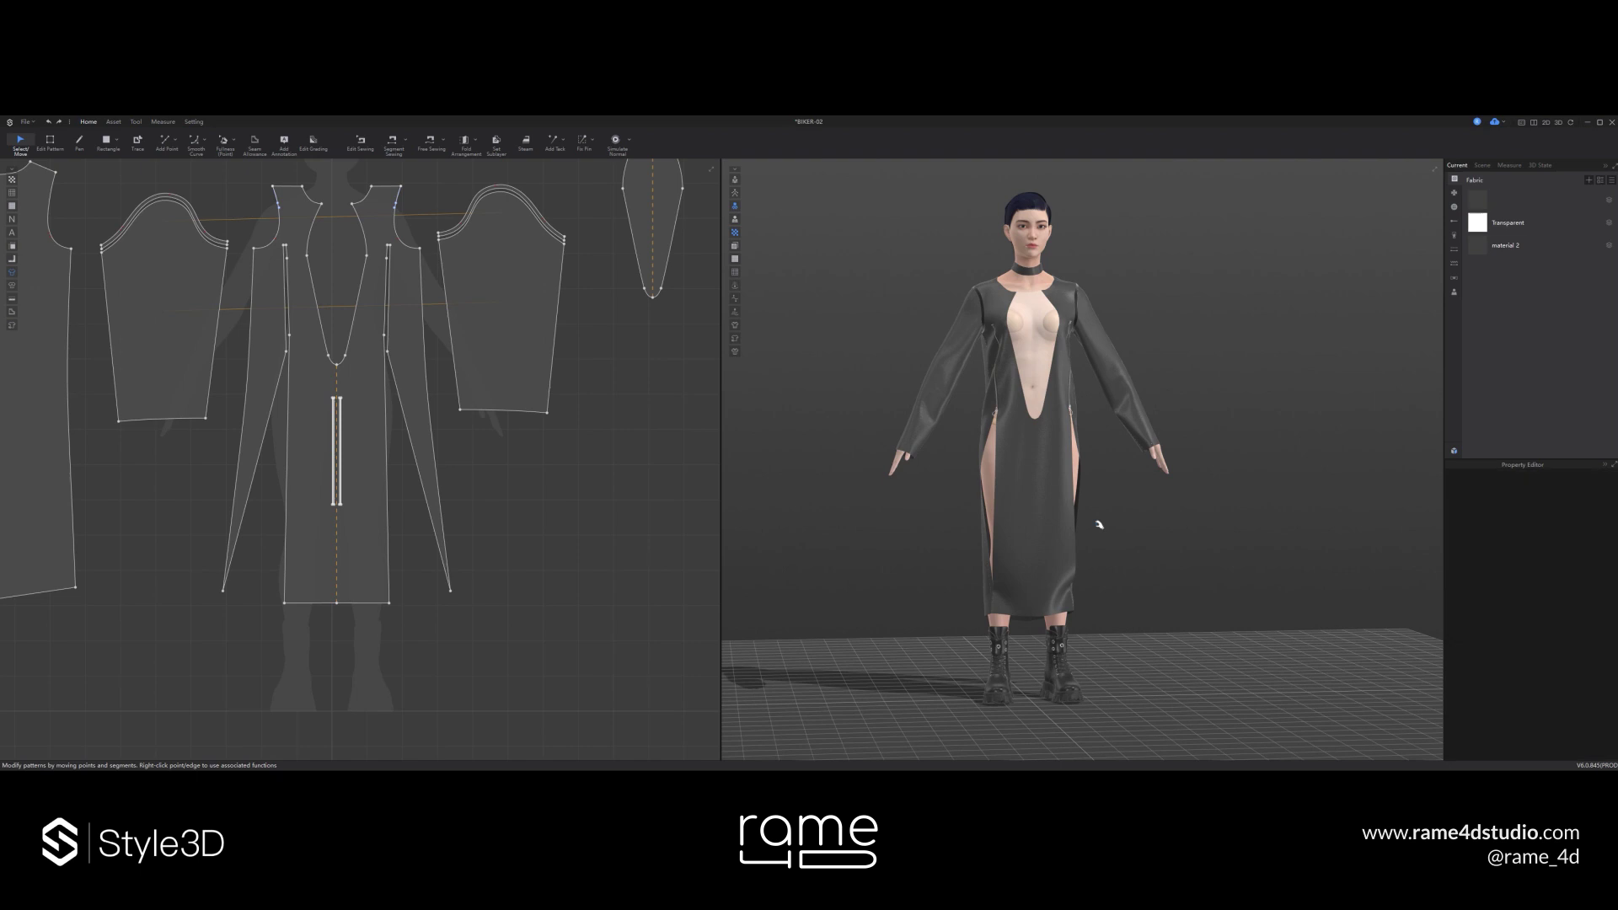
# - Undo the front panel shortening together with the earlier hem raising and panel widening edits
pyautogui.hotkey('ctrl', 'z')
pyautogui.hotkey('ctrl', 'z')
pyautogui.hotkey('ctrl', 'z')
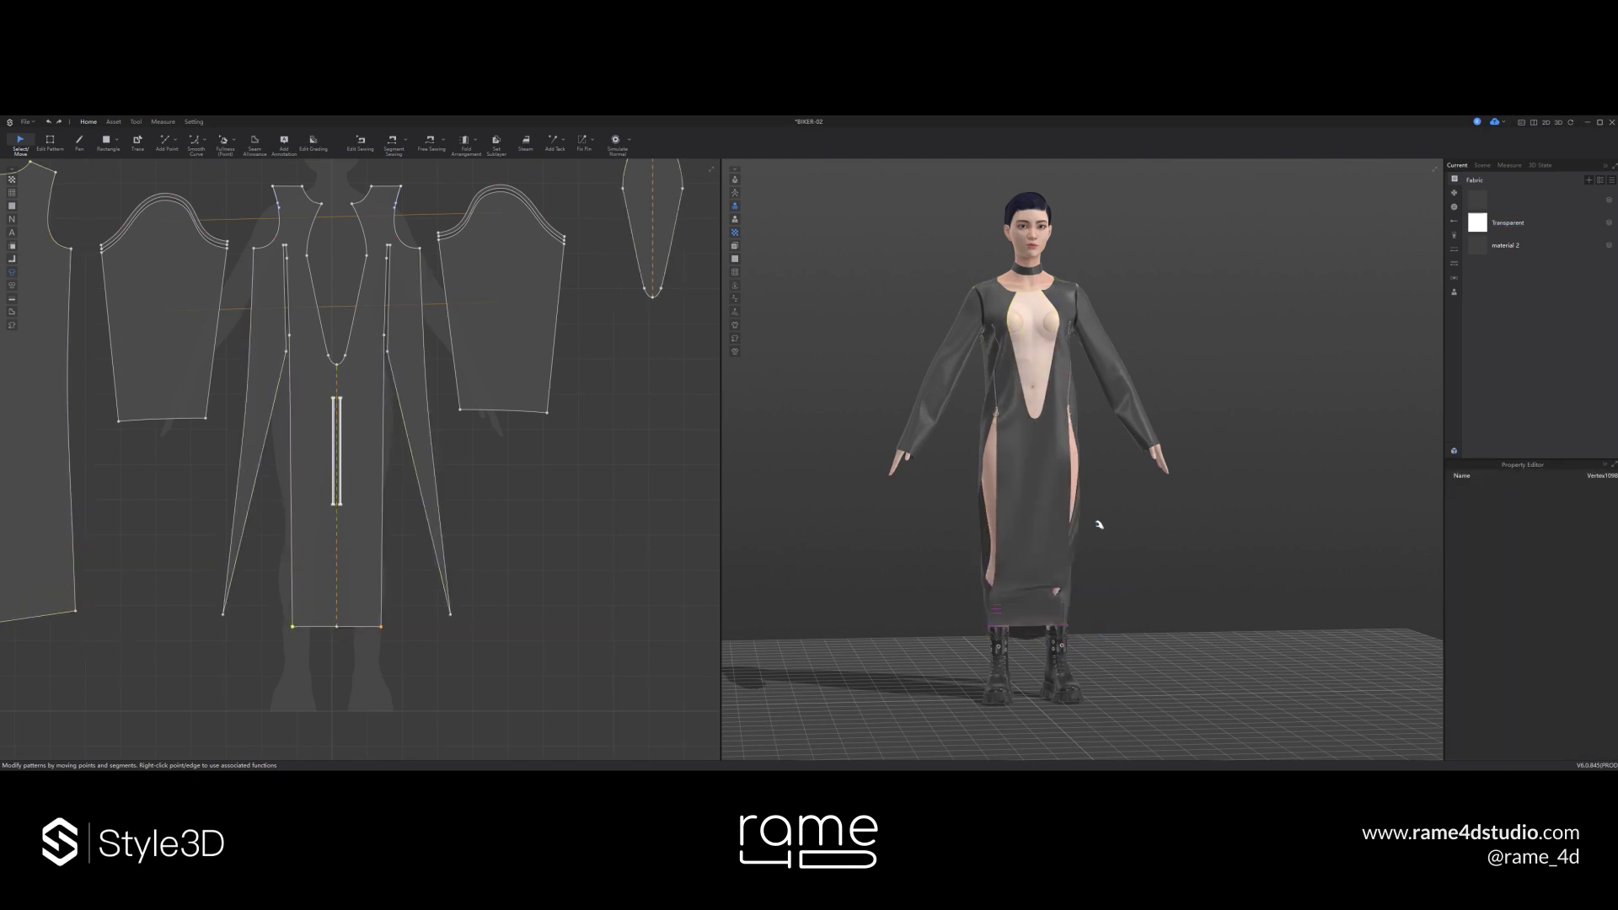
pyautogui.hotkey('ctrl', 'z')
pyautogui.hotkey('ctrl', 'z')
pyautogui.hotkey('ctrl', 'z')
pyautogui.hotkey('ctrl', 'z')
pyautogui.hotkey('ctrl', 'z')
pyautogui.hotkey('ctrl', 'z')
pyautogui.hotkey('ctrl', 'z')
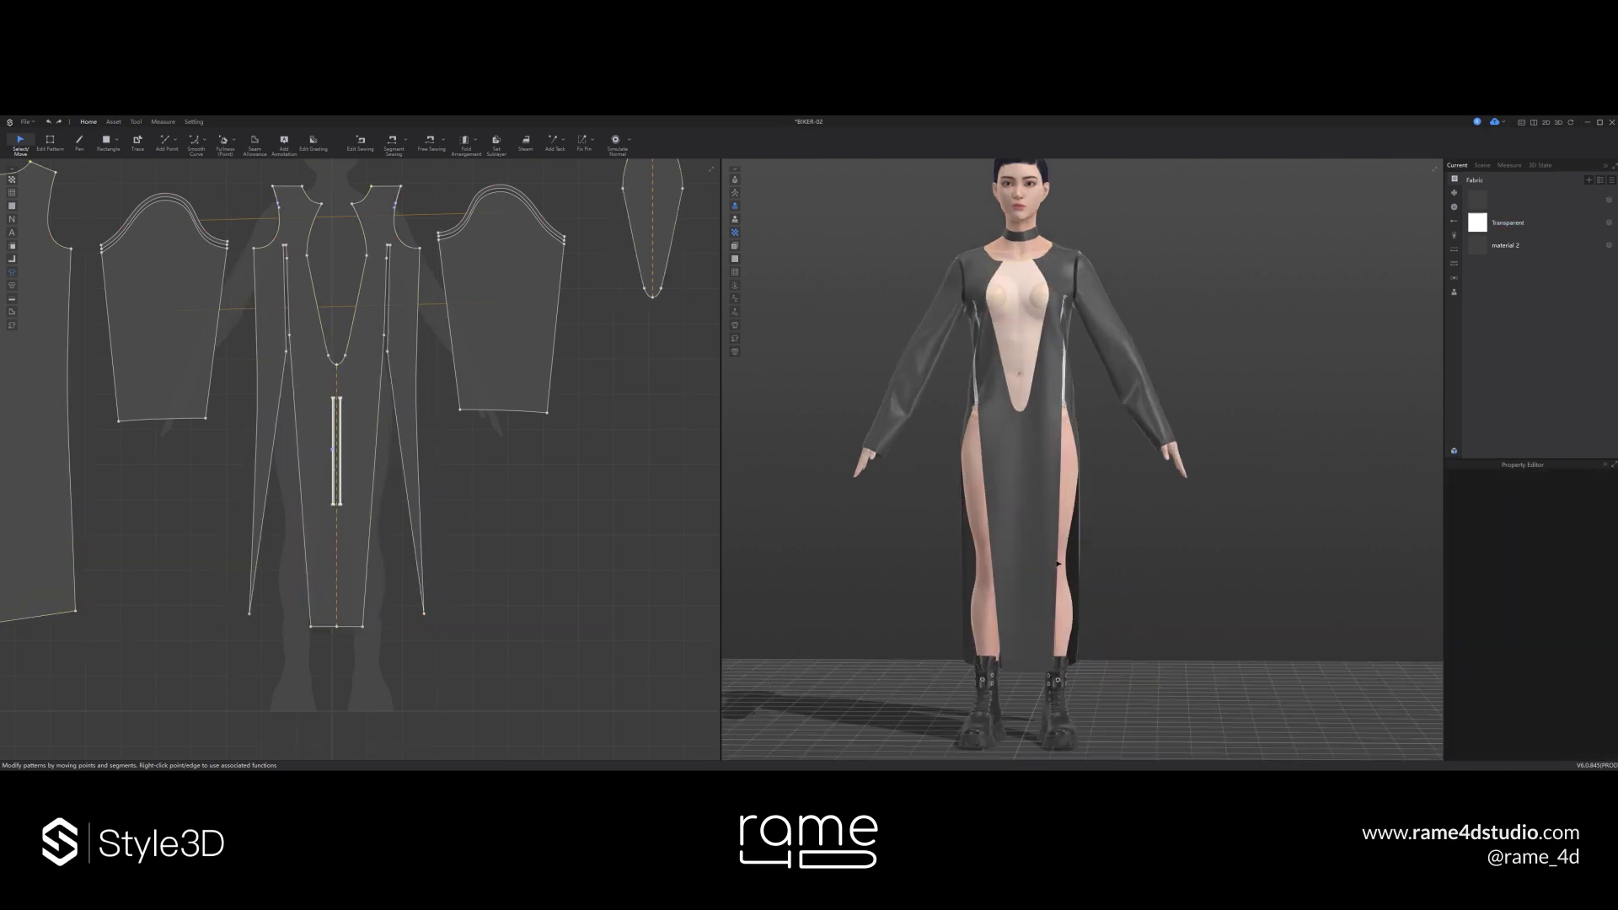
# - Adjust the simulation properties of the sheer front insert
pyautogui.scroll(5, 1092, 465)
pyautogui.click(1040, 303)
pyautogui.click(1500, 502)
pyautogui.click(1598, 595)
pyautogui.click(759, 555)
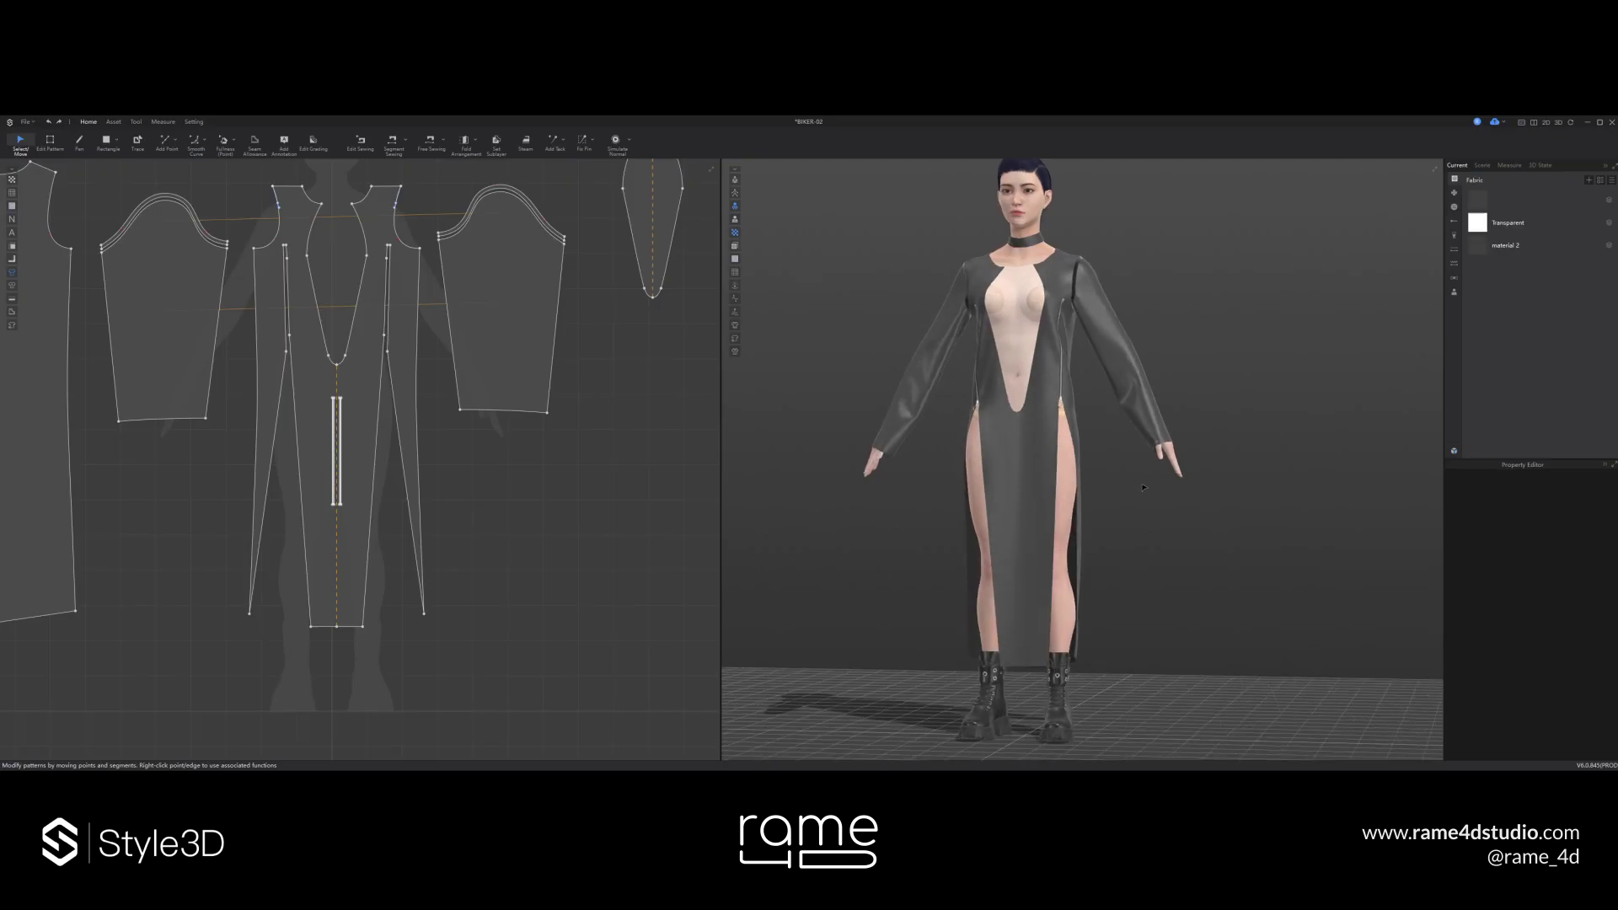
# - Create a narrow band along the back panel's hem from its bottom edge
pyautogui.moveTo(1143, 488); pyautogui.dragTo(1176, 482, button='right')
pyautogui.scroll(4, 1070, 674)
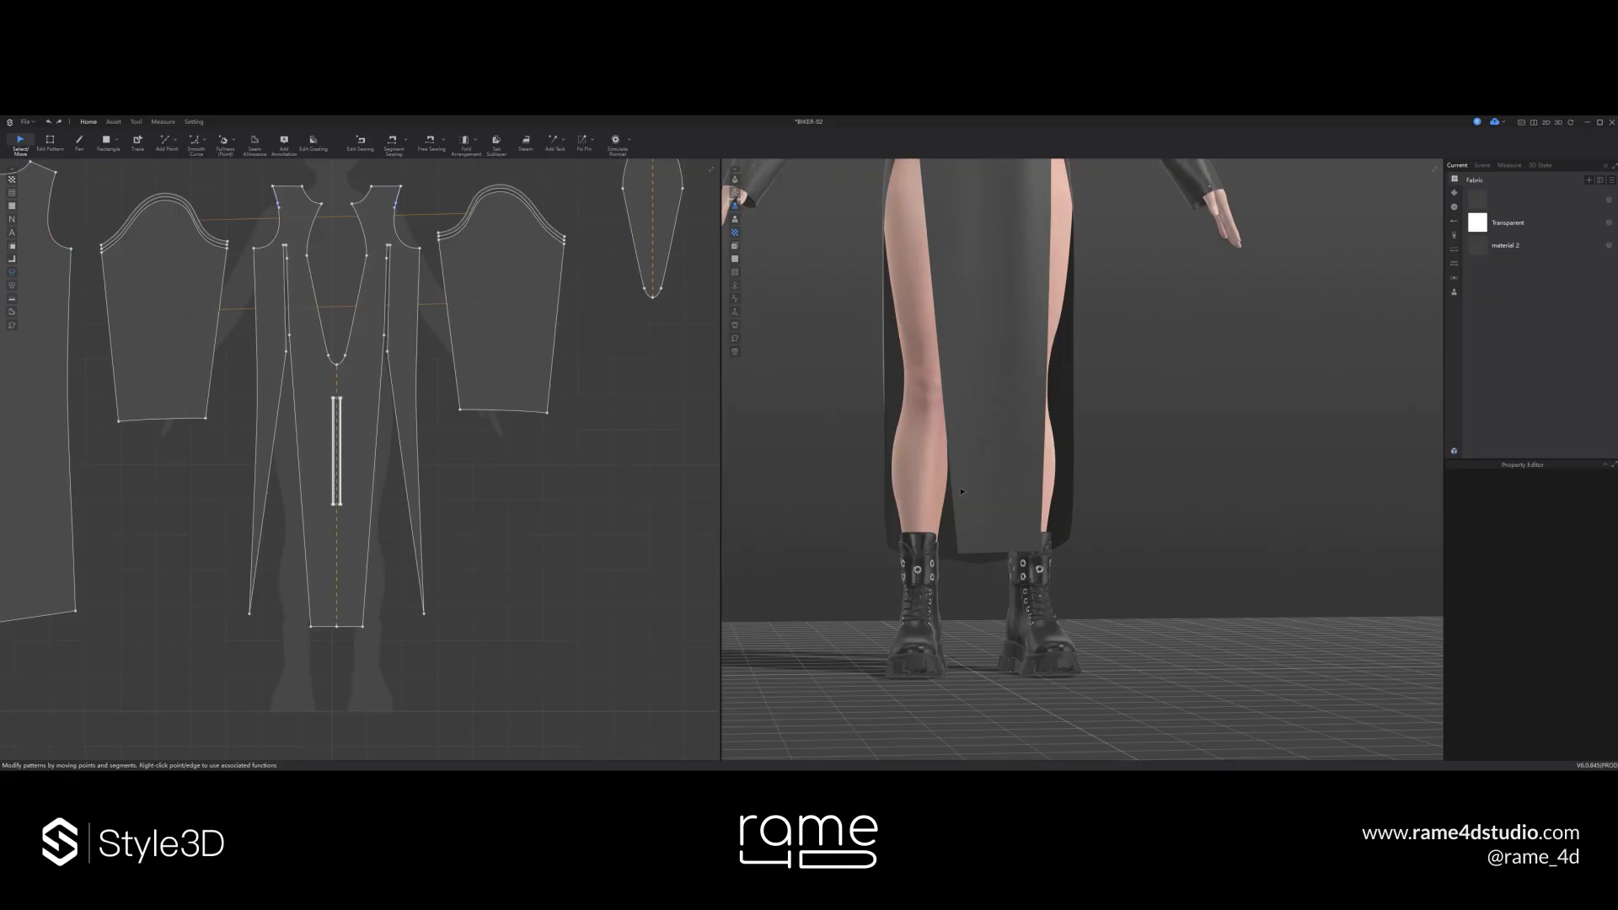
pyautogui.scroll(2, 1066, 623)
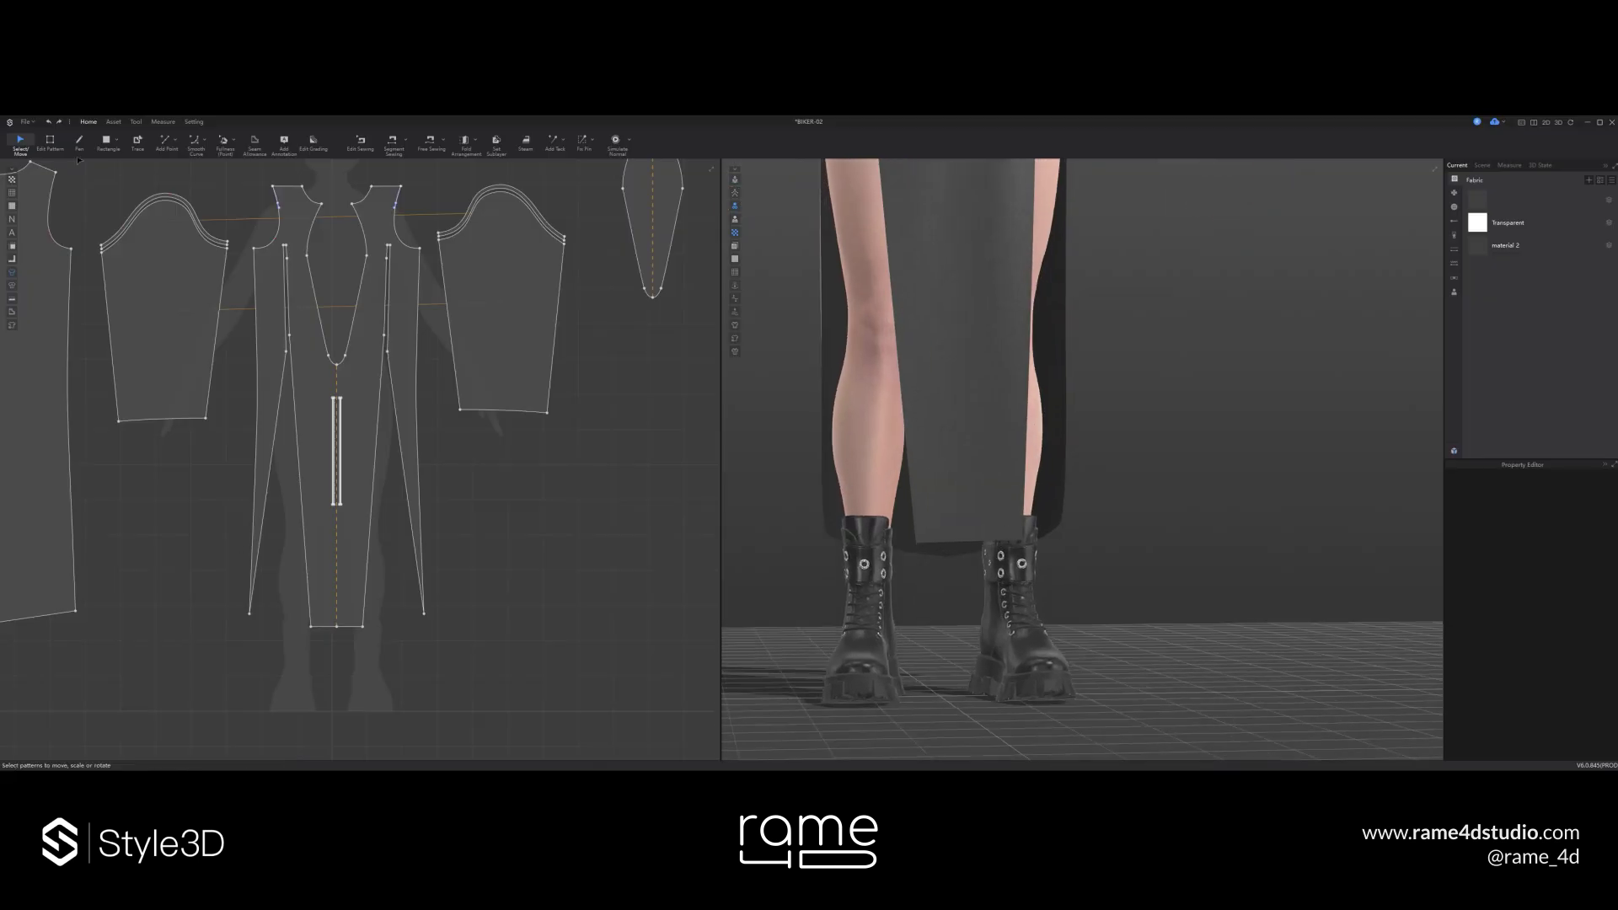
pyautogui.rightClick(325, 636)
pyautogui.click(330, 628)
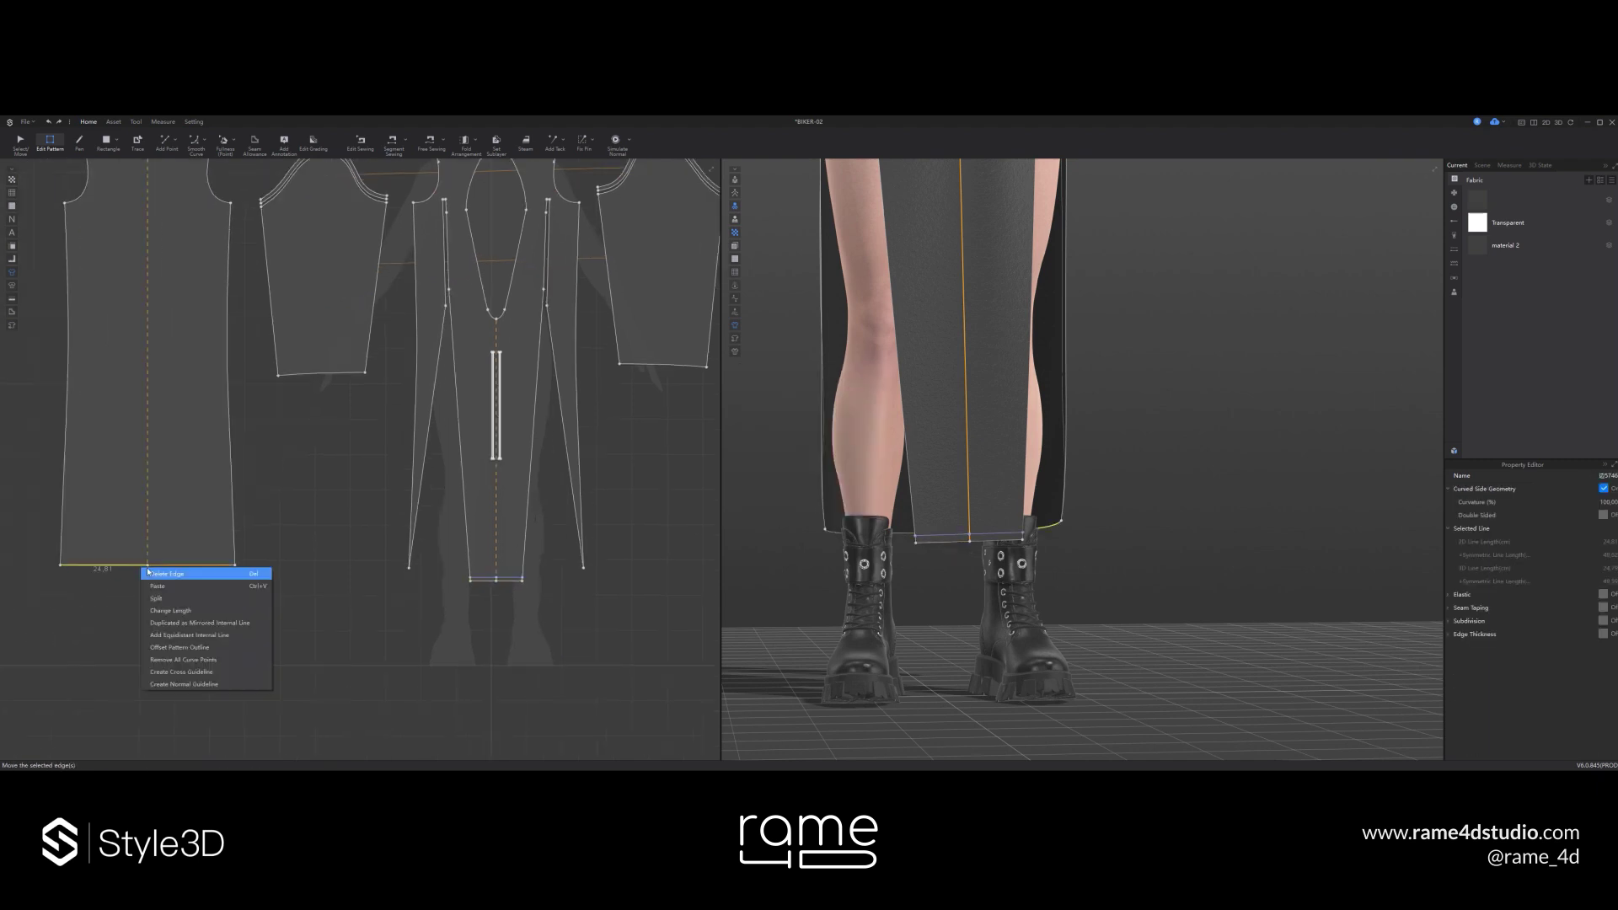
pyautogui.click(180, 636)
pyautogui.click(823, 512)
pyautogui.click(182, 690)
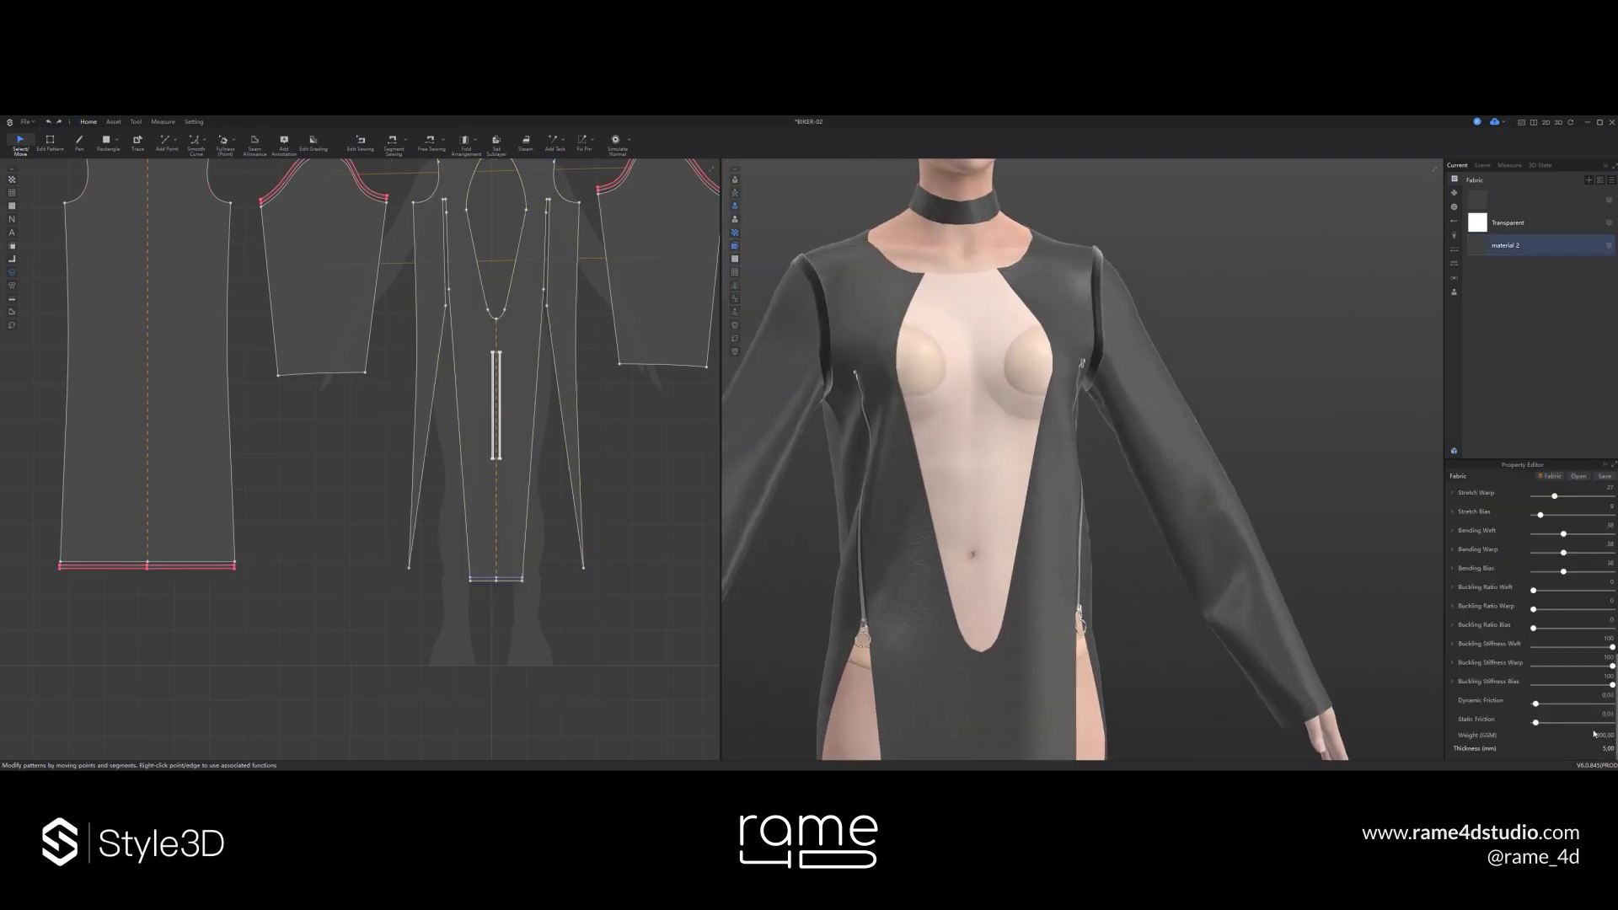
# - Add a matching narrow band at the front centre panel's hem and assign it material 2
pyautogui.click(1419, 352)
pyautogui.write('3')
pyautogui.click(1224, 372)
pyautogui.scroll(-4, 1225, 373)
pyautogui.moveTo(1222, 388); pyautogui.dragTo(1222, 202, button='middle')
pyautogui.click(501, 579)
pyautogui.click(503, 577)
pyautogui.hotkey('ctrl', 'v')
pyautogui.click(509, 582)
pyautogui.rightClick(1486, 246)
pyautogui.click(1517, 255)
pyautogui.click(626, 567)
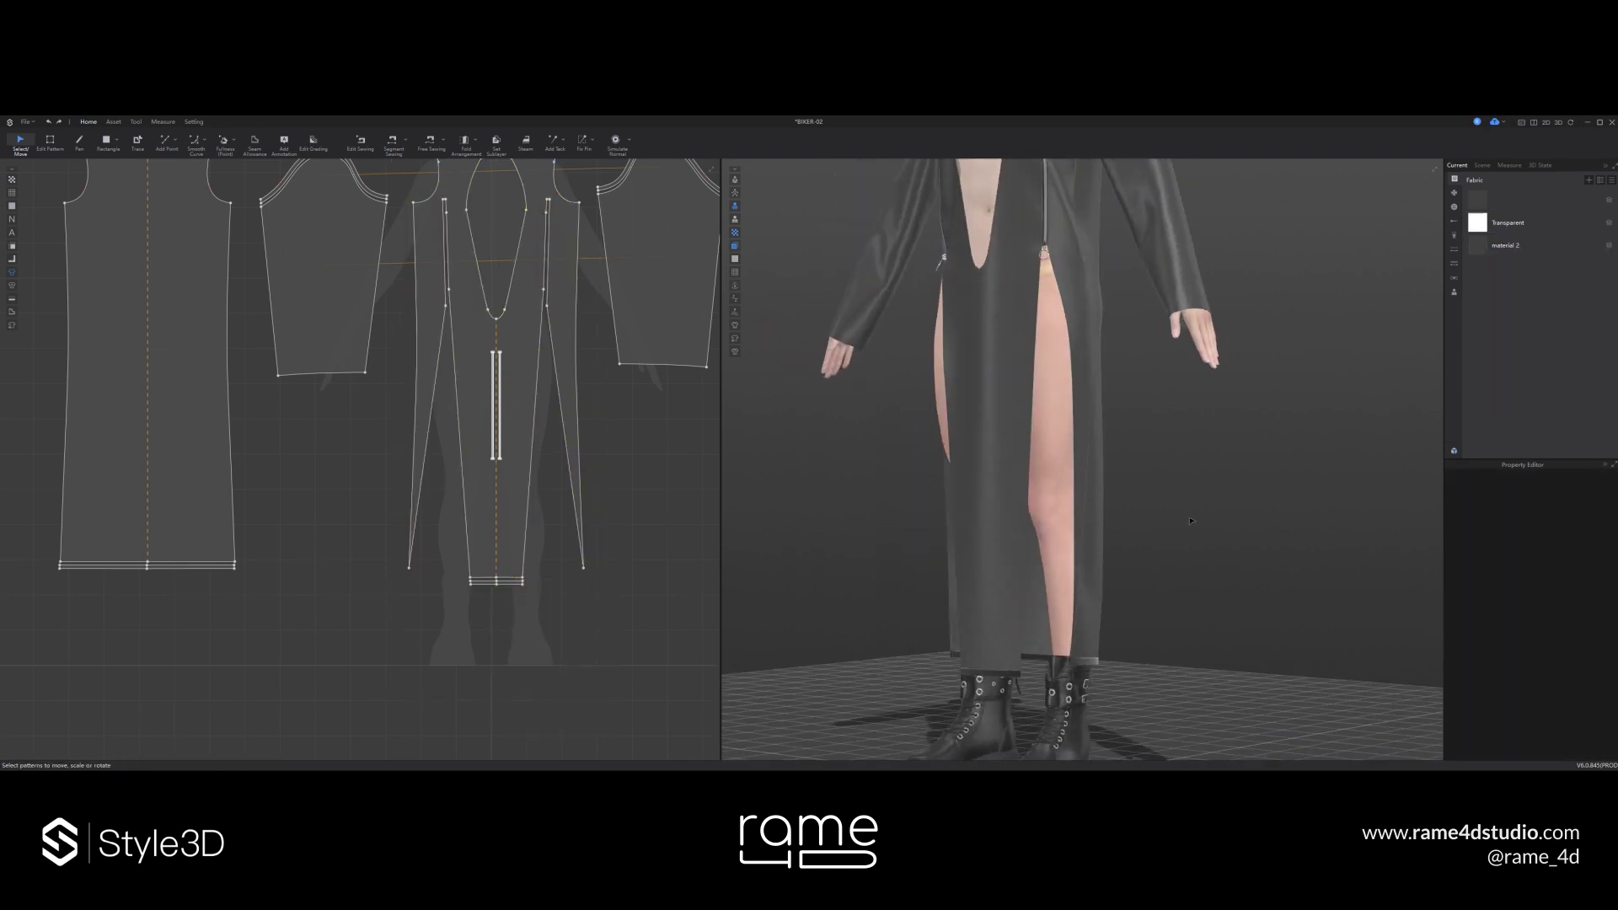
# - Draw a small circle with the Ellipse tool in the lower corner of the front centre panel
pyautogui.scroll(4, 477, 582)
pyautogui.click(476, 577)
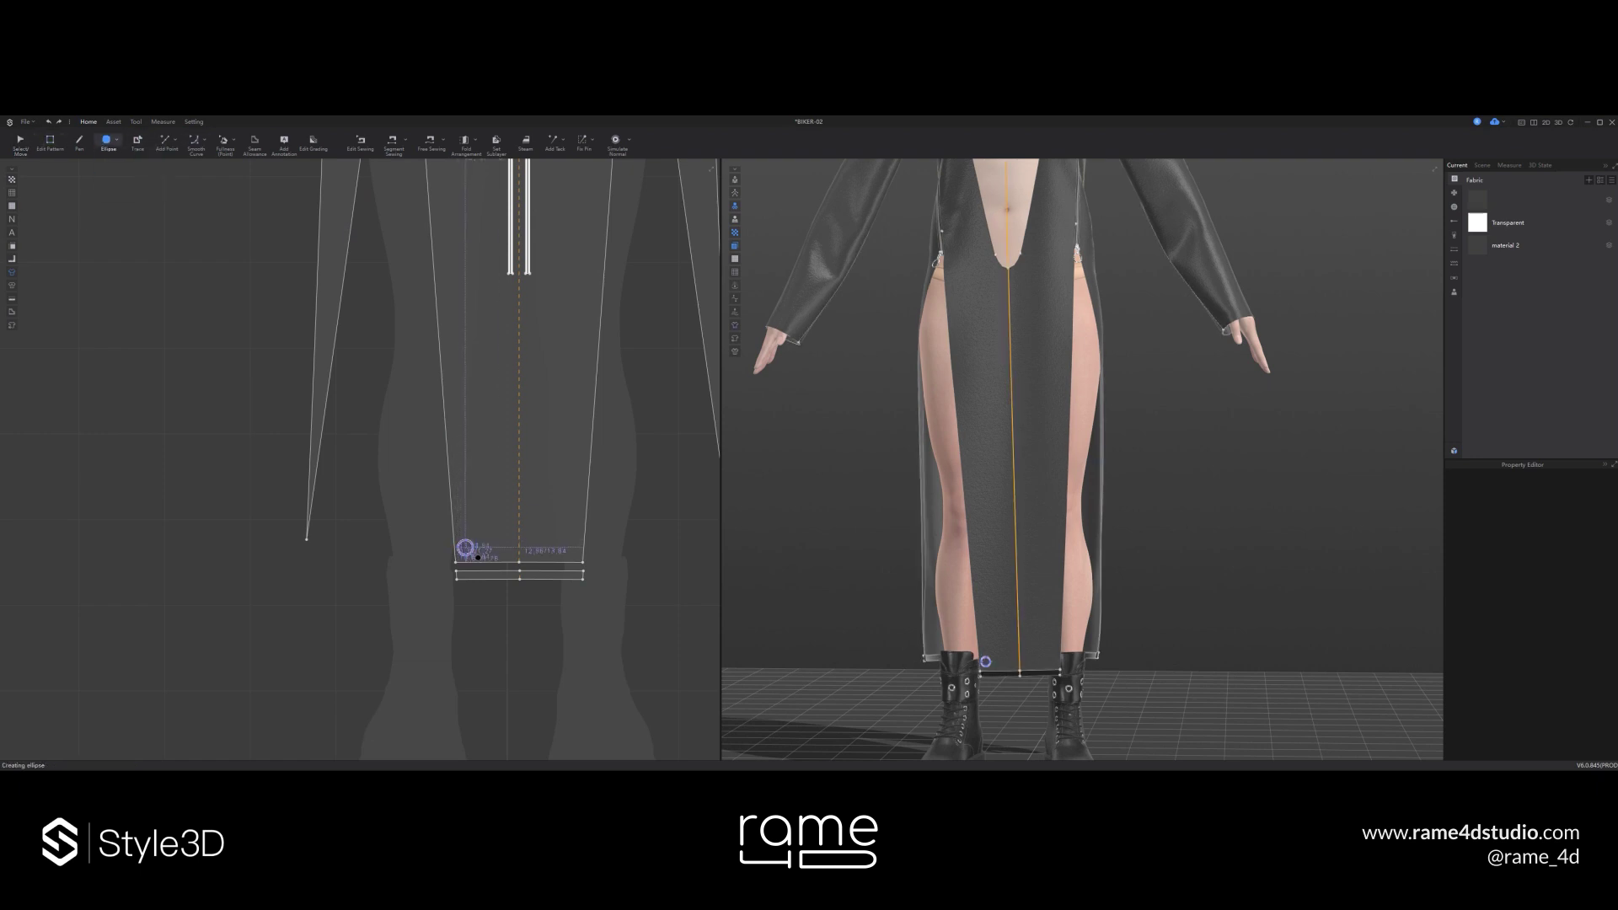
pyautogui.click(463, 545)
pyautogui.scroll(5, 464, 579)
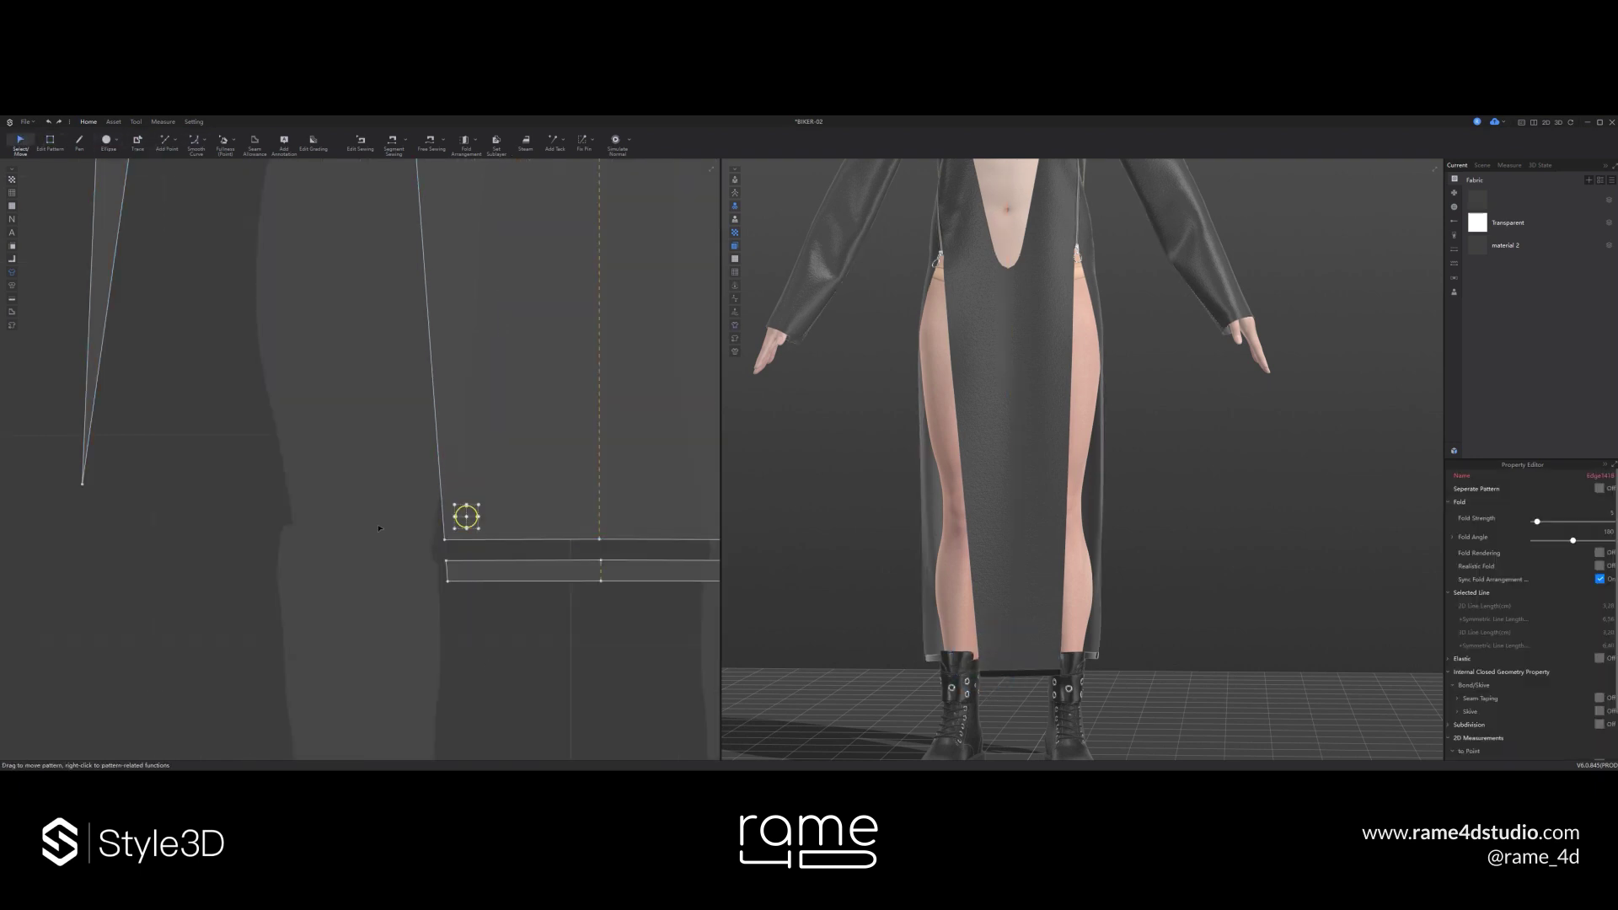
# - Copy the circle to the opposite lower corner of the front centre panel and along the back panel's hem
pyautogui.hotkey('ctrl', 'v')
pyautogui.scroll(-5, 472, 548)
pyautogui.click(333, 540)
pyautogui.scroll(-4, 316, 564)
pyautogui.moveTo(1213, 581); pyautogui.dragTo(1087, 586, button='right')
pyautogui.click(984, 553)
pyautogui.click(976, 632)
pyautogui.press('z')
pyautogui.scroll(4, 259, 599)
pyautogui.moveTo(674, 544); pyautogui.dragTo(214, 555, button='middle')
pyautogui.scroll(4, 341, 578)
# - Cut the circles out of the front centre panel's lower corners and delete the cut discs to leave holes
pyautogui.rightClick(377, 553)
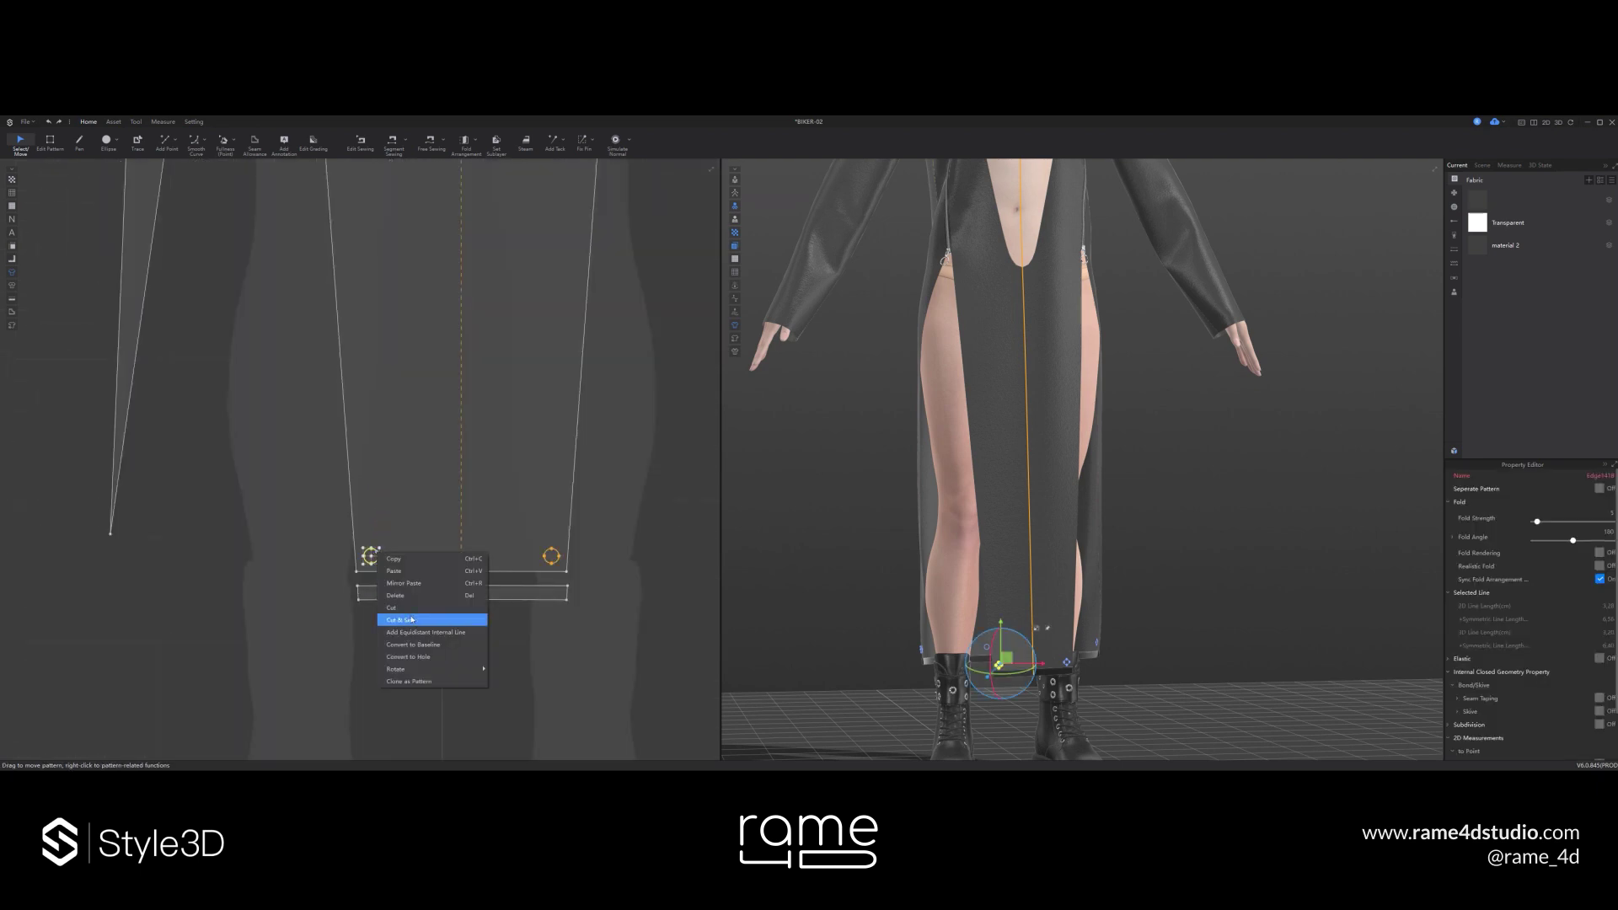
pyautogui.scroll(2, 379, 560)
pyautogui.moveTo(638, 578); pyautogui.dragTo(638, 587)
pyautogui.press('Delete')
pyautogui.moveTo(1037, 573); pyautogui.dragTo(990, 588, button='right')
pyautogui.scroll(-8, 348, 556)
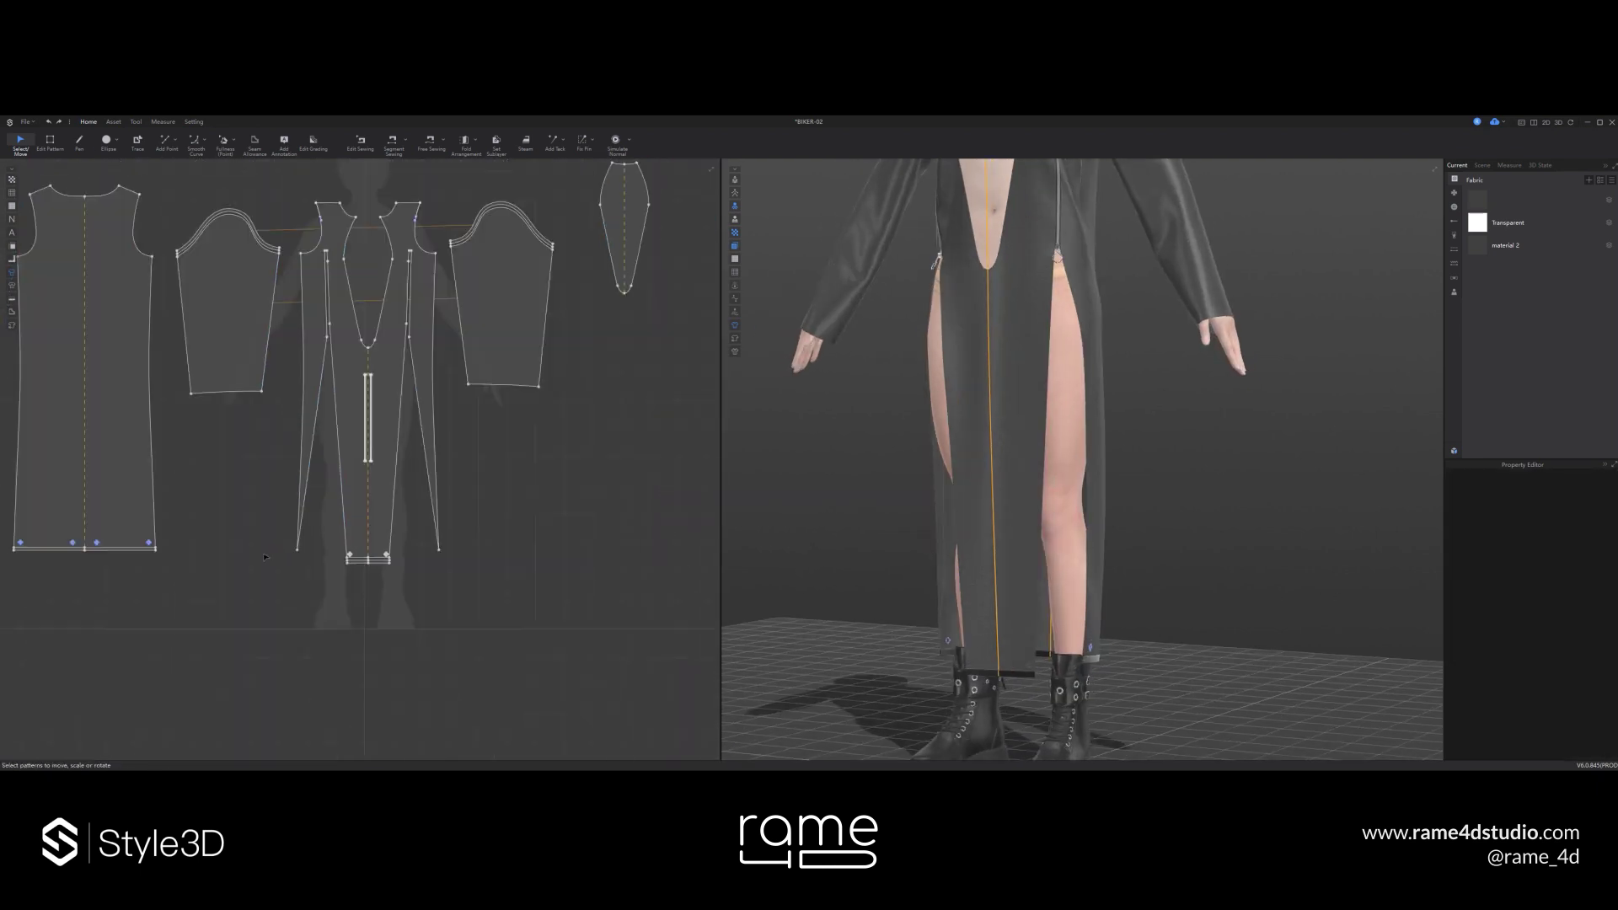
# - Cut the circles out of the back panel, delete the discs, move the hem band below the panel and simulate
pyautogui.scroll(4, 337, 548)
pyautogui.click(498, 549)
pyautogui.keyDown('shift'); pyautogui.click(376, 550); pyautogui.keyUp('shift')
pyautogui.rightClick(383, 549)
pyautogui.click(397, 603)
pyautogui.moveTo(506, 575); pyautogui.dragTo(498, 677)
pyautogui.moveTo(639, 632); pyautogui.dragTo(42, 587)
pyautogui.press('Delete')
pyautogui.moveTo(978, 611); pyautogui.dragTo(1016, 615, button='right')
pyautogui.press('space')
pyautogui.press('space')
pyautogui.click(566, 518)
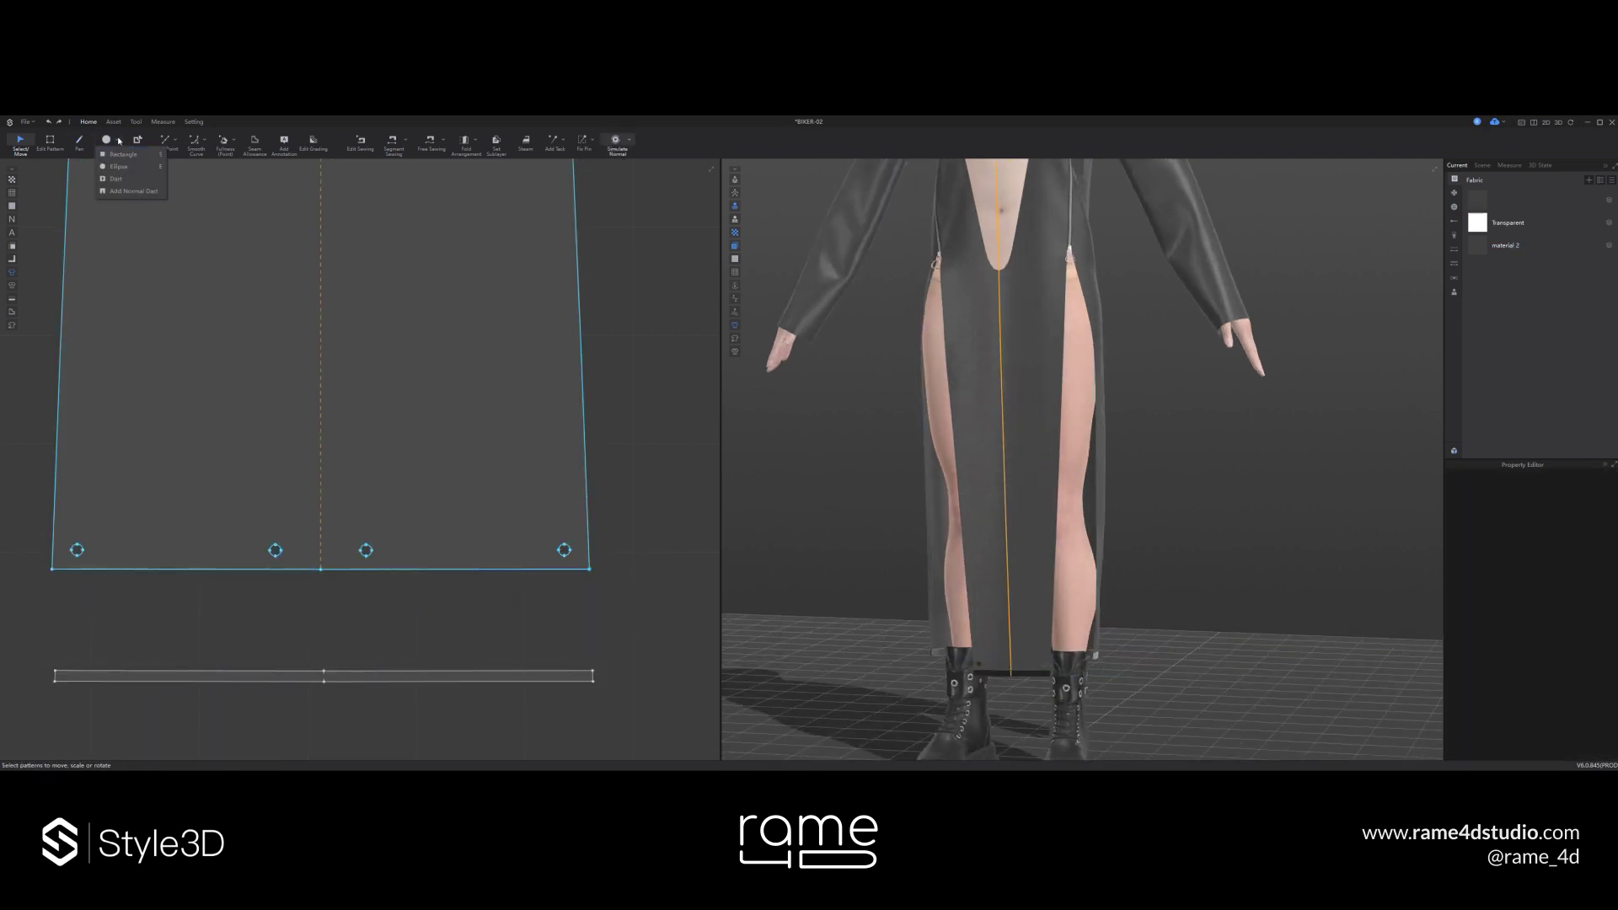
# - Draw a long narrow rectangular strap below the back panel and place it beside the dress hem on the avatar
pyautogui.click(123, 155)
pyautogui.scroll(-6, 164, 360)
pyautogui.moveTo(268, 491); pyautogui.dragTo(472, 496)
pyautogui.press('Escape')
pyautogui.click(816, 746)
pyautogui.moveTo(816, 708); pyautogui.dragTo(1108, 639)
pyautogui.moveTo(1109, 639); pyautogui.dragTo(1011, 636, button='right')
pyautogui.scroll(3, 1012, 636)
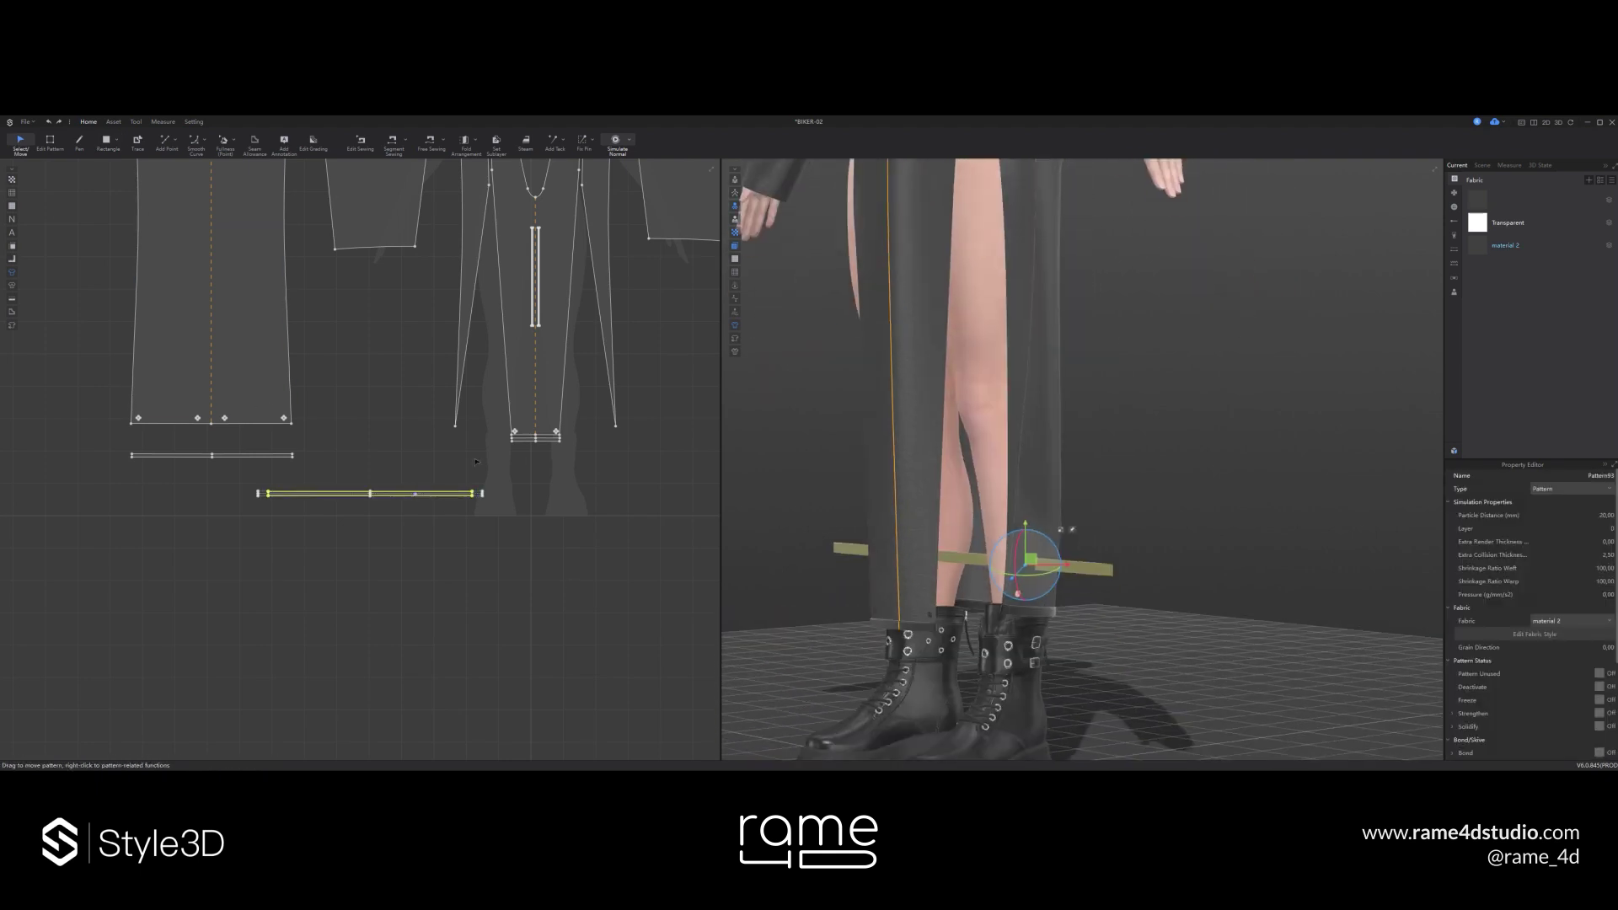
# - Shorten the strap pattern and move it between the front and back hems at one side slit
pyautogui.scroll(5, 419, 500)
pyautogui.moveTo(574, 484); pyautogui.dragTo(349, 483)
pyautogui.moveTo(176, 484); pyautogui.dragTo(441, 496)
pyautogui.moveTo(906, 528); pyautogui.dragTo(906, 583)
pyautogui.moveTo(906, 583); pyautogui.dragTo(1011, 595, button='right')
pyautogui.moveTo(937, 606); pyautogui.dragTo(1137, 610)
pyautogui.moveTo(1137, 610); pyautogui.dragTo(1066, 605, button='right')
pyautogui.moveTo(1075, 606); pyautogui.dragTo(966, 597)
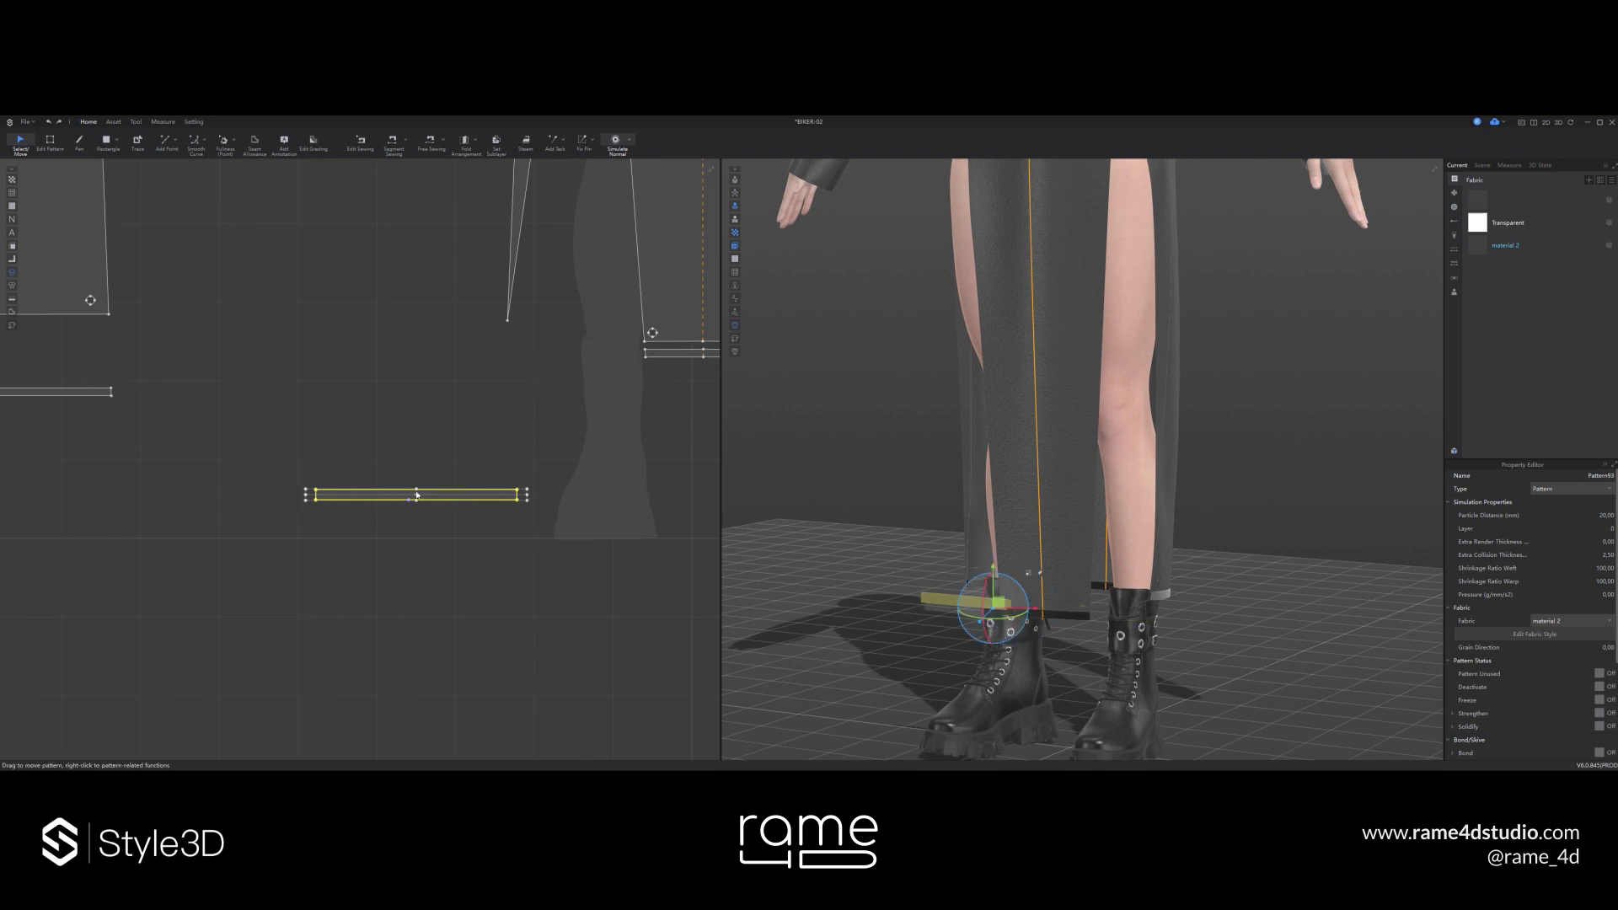
# - Fine-tune the strap's position and tilt to line it up with the hem holes, and simulate it
pyautogui.scroll(3, 417, 495)
pyautogui.moveTo(1227, 588); pyautogui.dragTo(1214, 590)
pyautogui.moveTo(1011, 597); pyautogui.dragTo(1100, 602, button='right')
pyautogui.moveTo(1100, 606); pyautogui.dragTo(1181, 601)
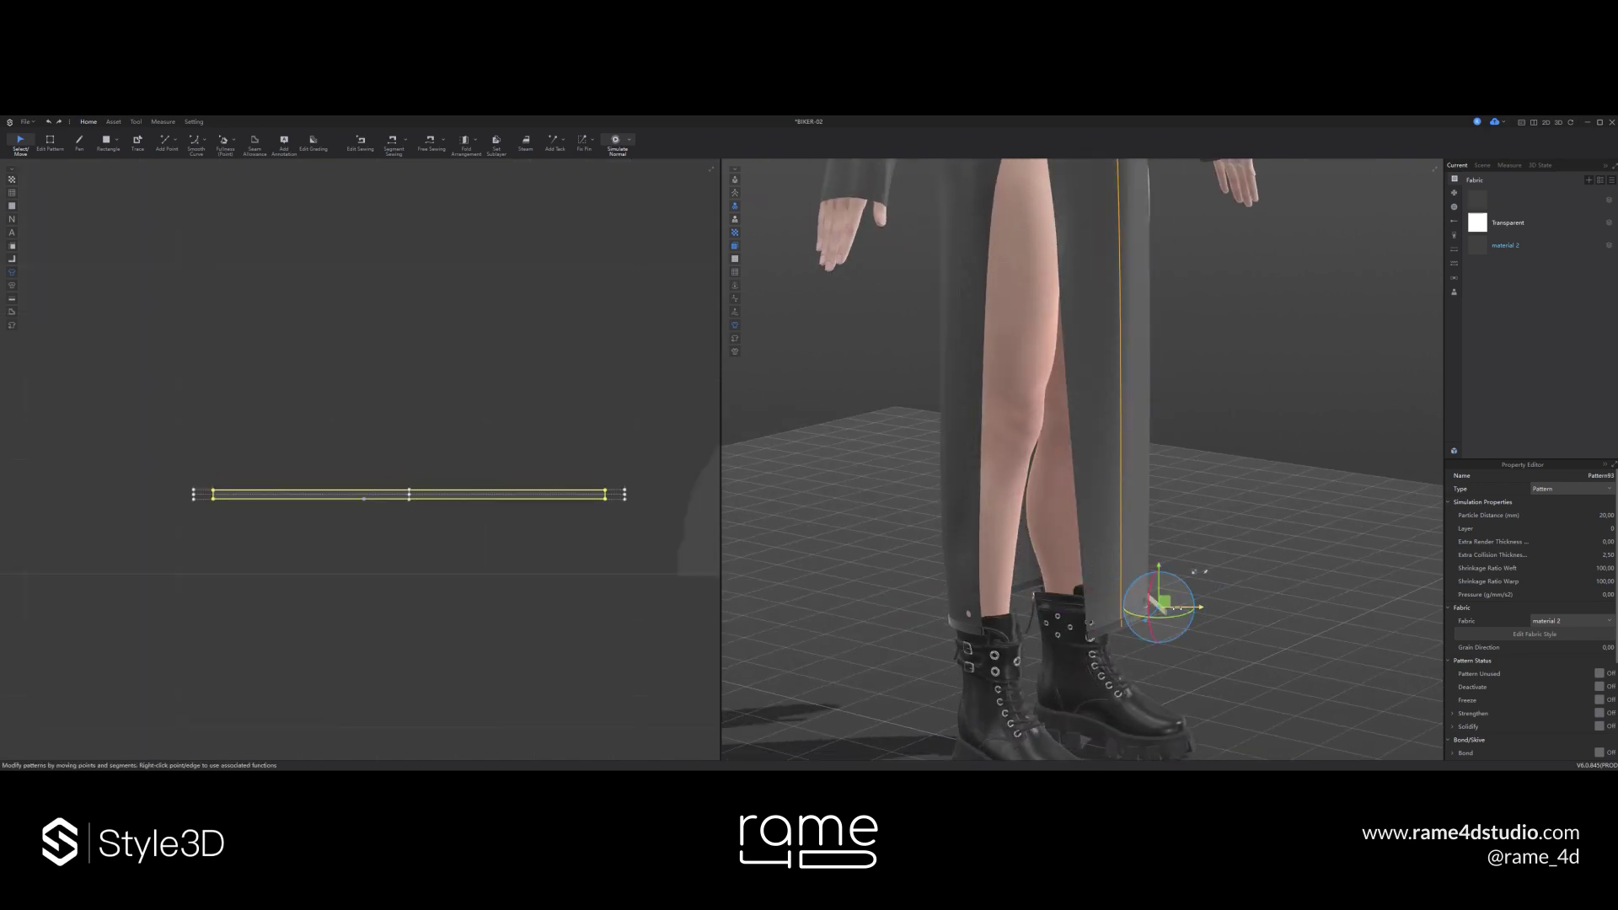
pyautogui.scroll(3, 1176, 611)
pyautogui.moveTo(1171, 602); pyautogui.dragTo(1114, 553, button='right')
pyautogui.moveTo(1170, 554); pyautogui.dragTo(1166, 546)
pyautogui.moveTo(1142, 525); pyautogui.dragTo(1117, 497, button='right')
pyautogui.moveTo(1184, 563); pyautogui.dragTo(1188, 554)
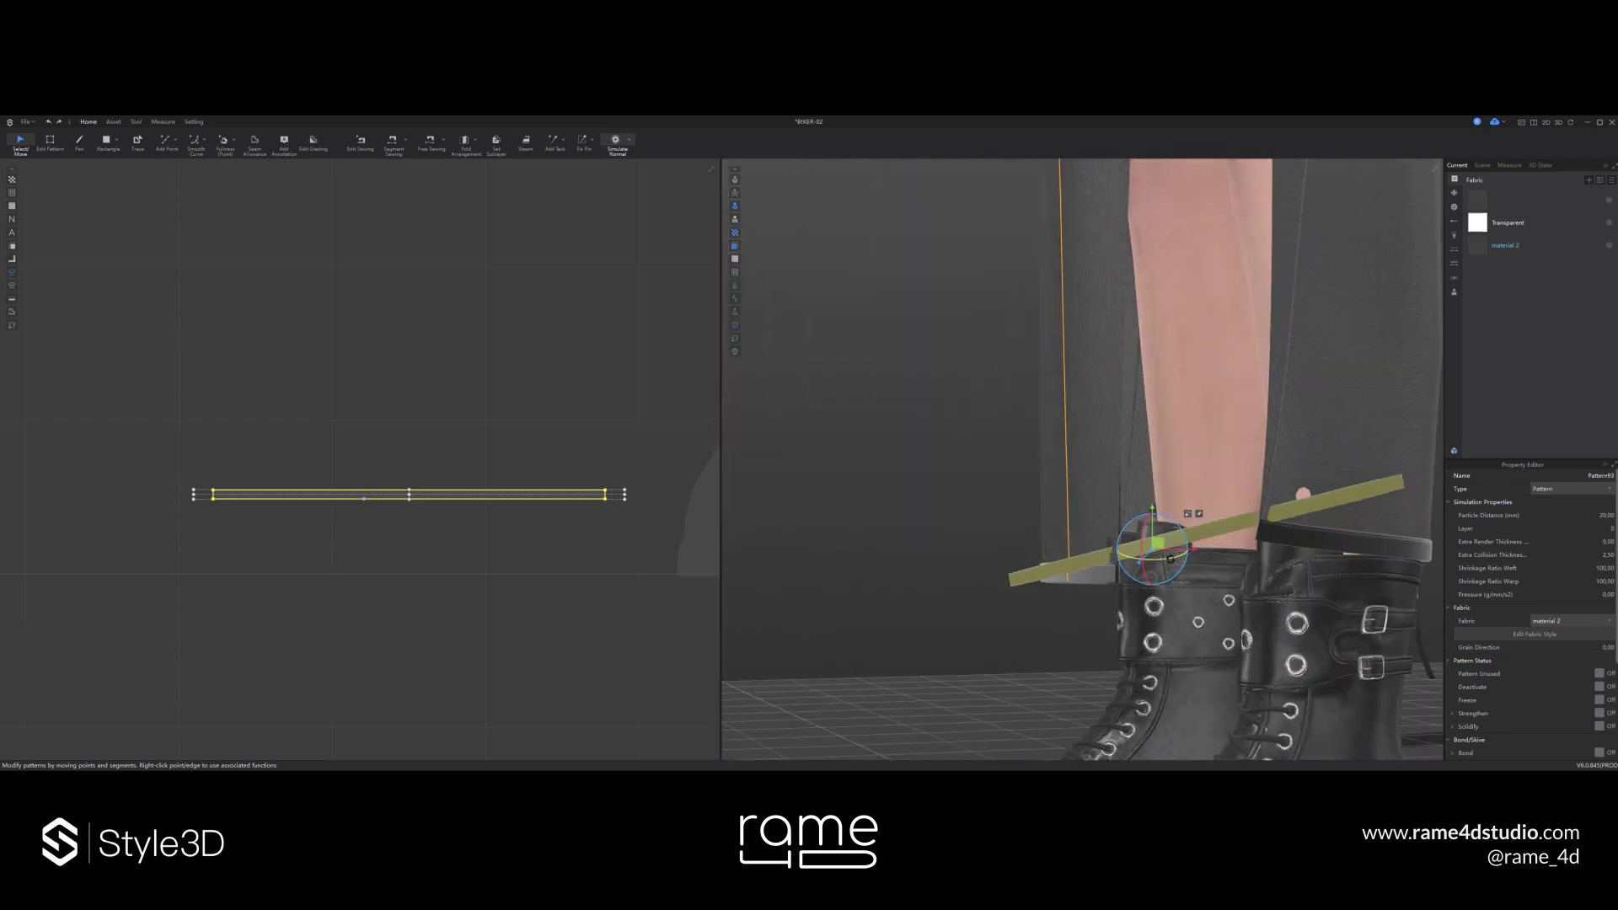
pyautogui.moveTo(1170, 559); pyautogui.dragTo(1180, 504, button='right')
pyautogui.moveTo(1278, 528); pyautogui.dragTo(1348, 594, button='right')
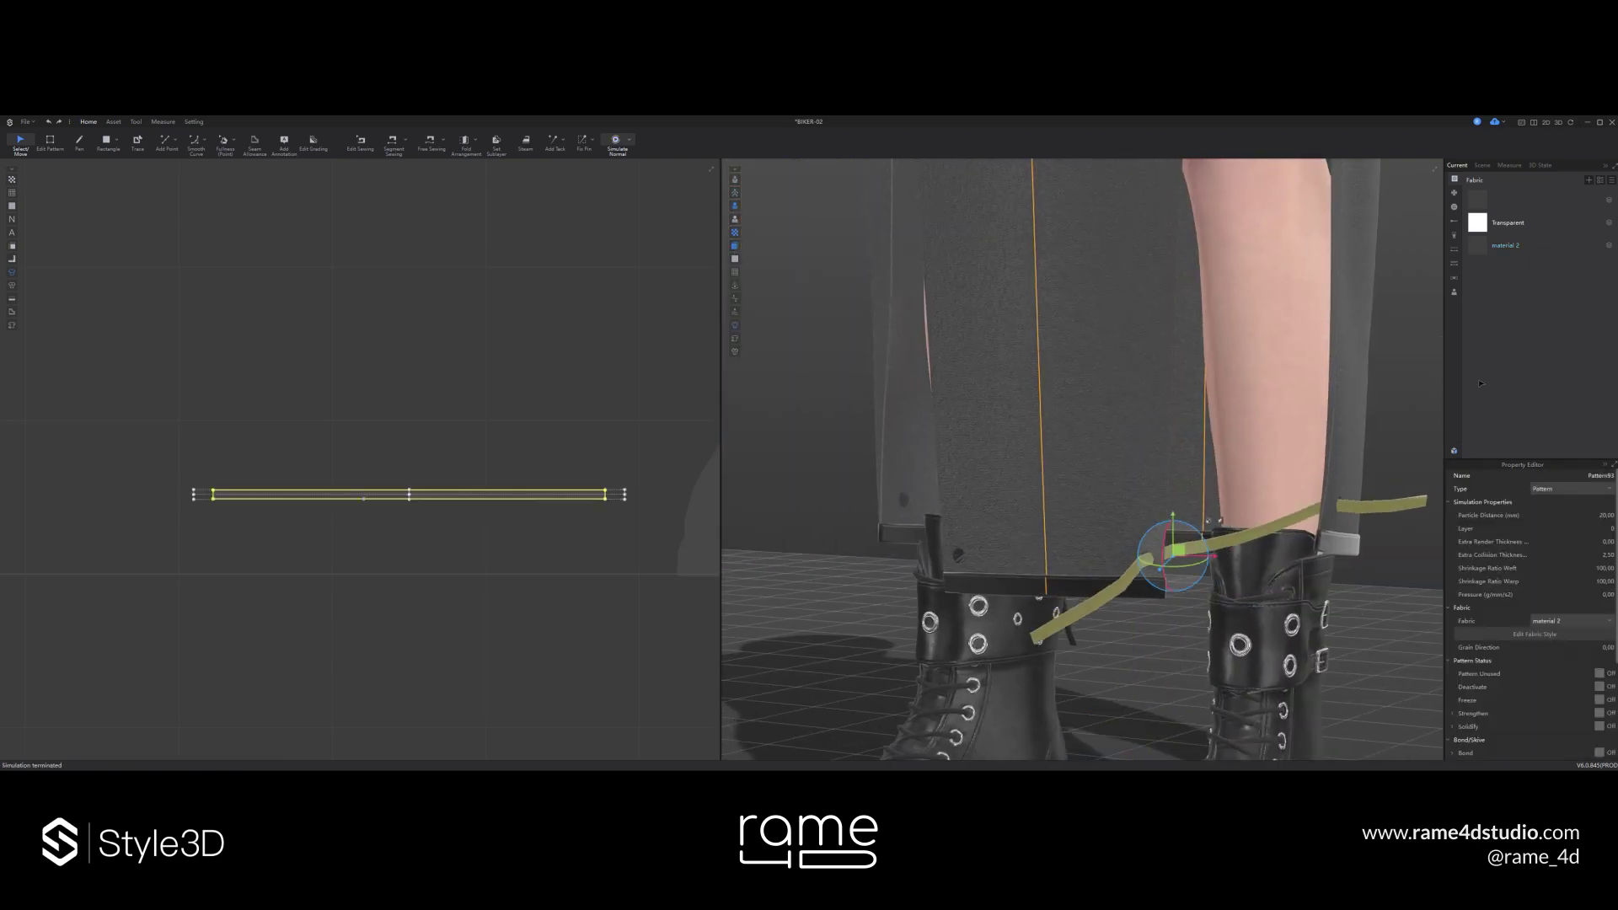
# - Create a mirrored copy of the strap for the opposite side of the dress
pyautogui.click(1402, 321)
pyautogui.scroll(-3, 1130, 472)
pyautogui.moveTo(1024, 506); pyautogui.dragTo(1182, 516, button='right')
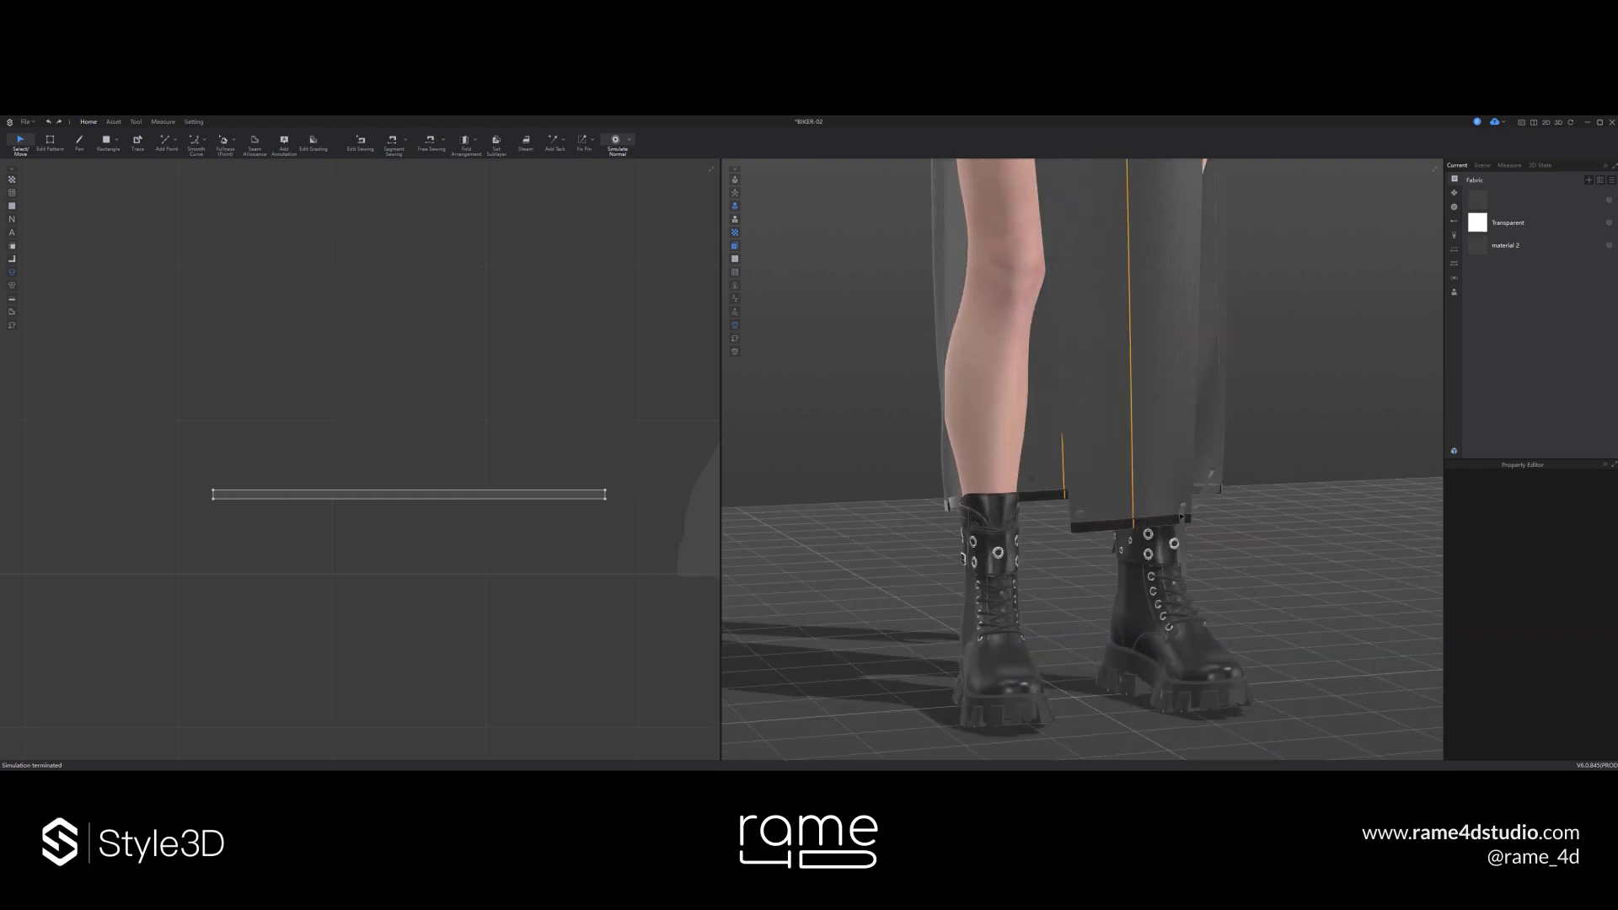
pyautogui.click(1217, 503)
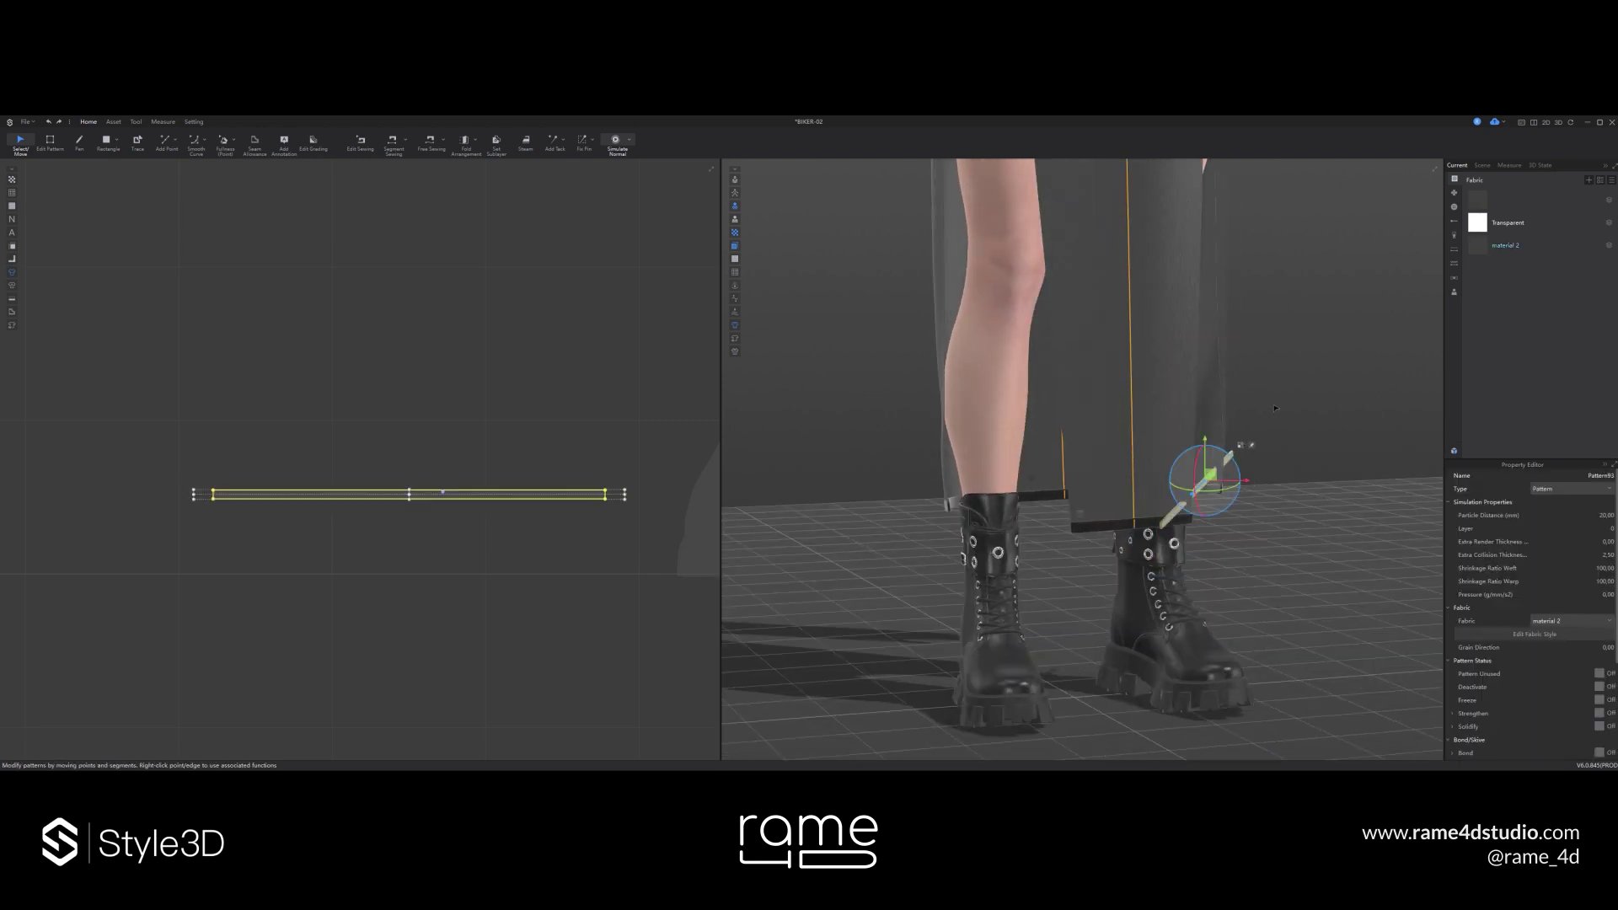
pyautogui.click(1276, 408)
pyautogui.moveTo(1315, 396); pyautogui.dragTo(1264, 317, button='right')
pyautogui.rightClick(1264, 316)
# - Move the paired straps so that their ends pass through the hem holes
pyautogui.moveTo(999, 494); pyautogui.dragTo(1172, 560, button='right')
pyautogui.click(1045, 505)
pyautogui.moveTo(1014, 504); pyautogui.dragTo(993, 470)
pyautogui.moveTo(1016, 472); pyautogui.dragTo(923, 455, button='right')
pyautogui.moveTo(1034, 478); pyautogui.dragTo(1036, 487)
pyautogui.moveTo(1035, 486); pyautogui.dragTo(952, 463, button='right')
# - Sew the inner ends of the two straps together across the front hem and simulate them
pyautogui.click(935, 413)
pyautogui.press('n')
pyautogui.scroll(-4, 494, 487)
pyautogui.scroll(2, 551, 490)
pyautogui.scroll(2, 1223, 551)
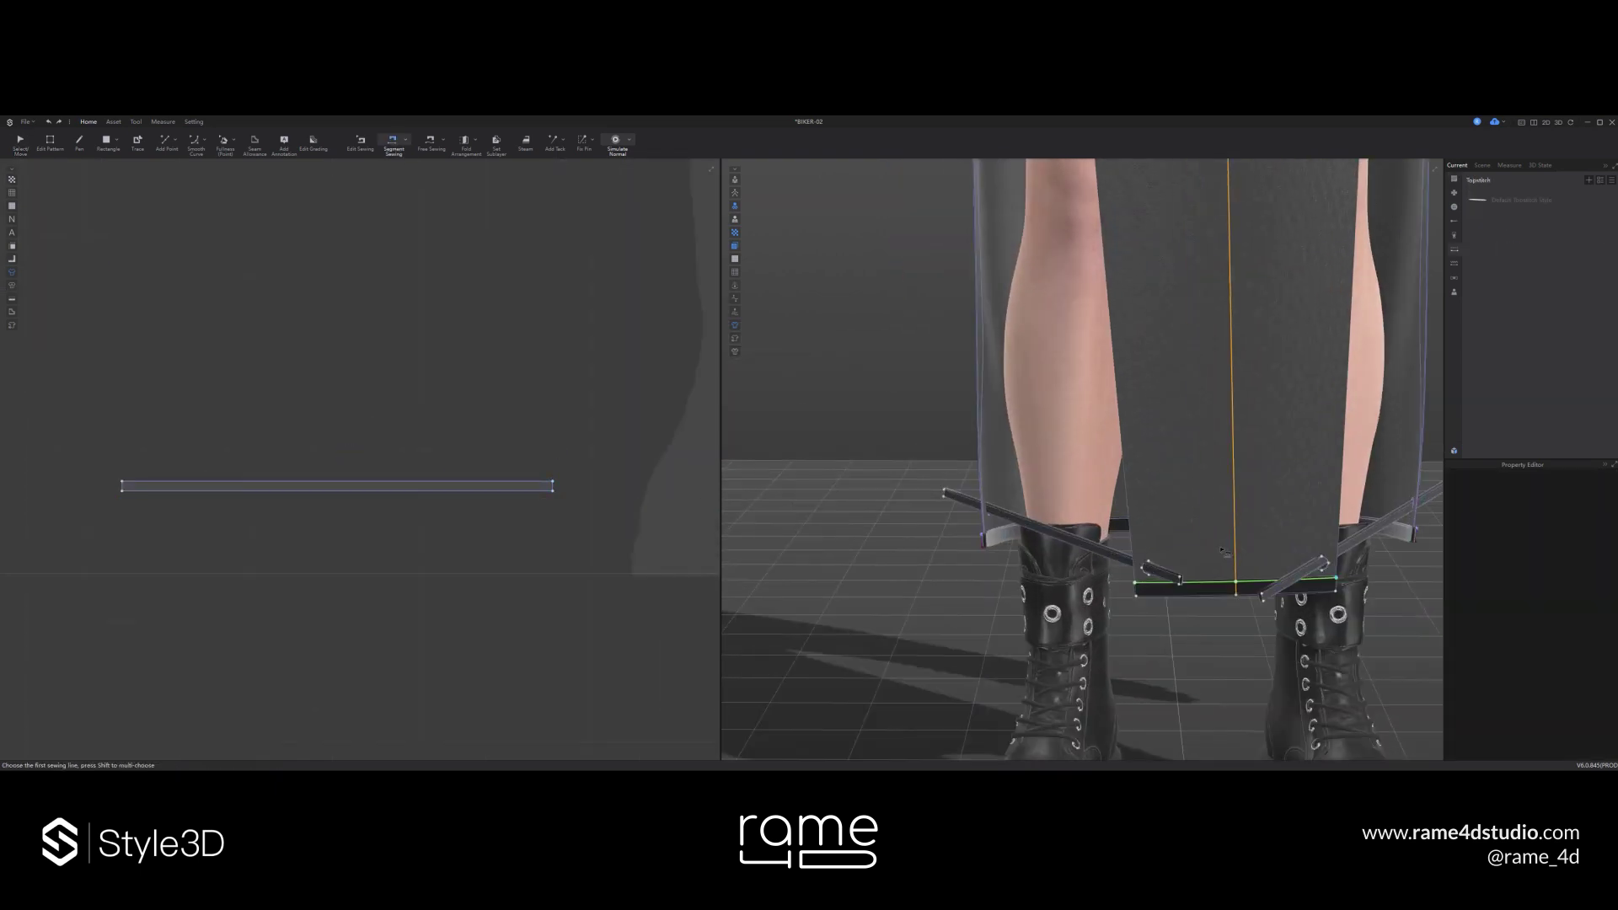
pyautogui.click(1261, 601)
pyautogui.moveTo(1262, 601); pyautogui.dragTo(1060, 573, button='middle')
pyautogui.press('q')
pyautogui.press('space')
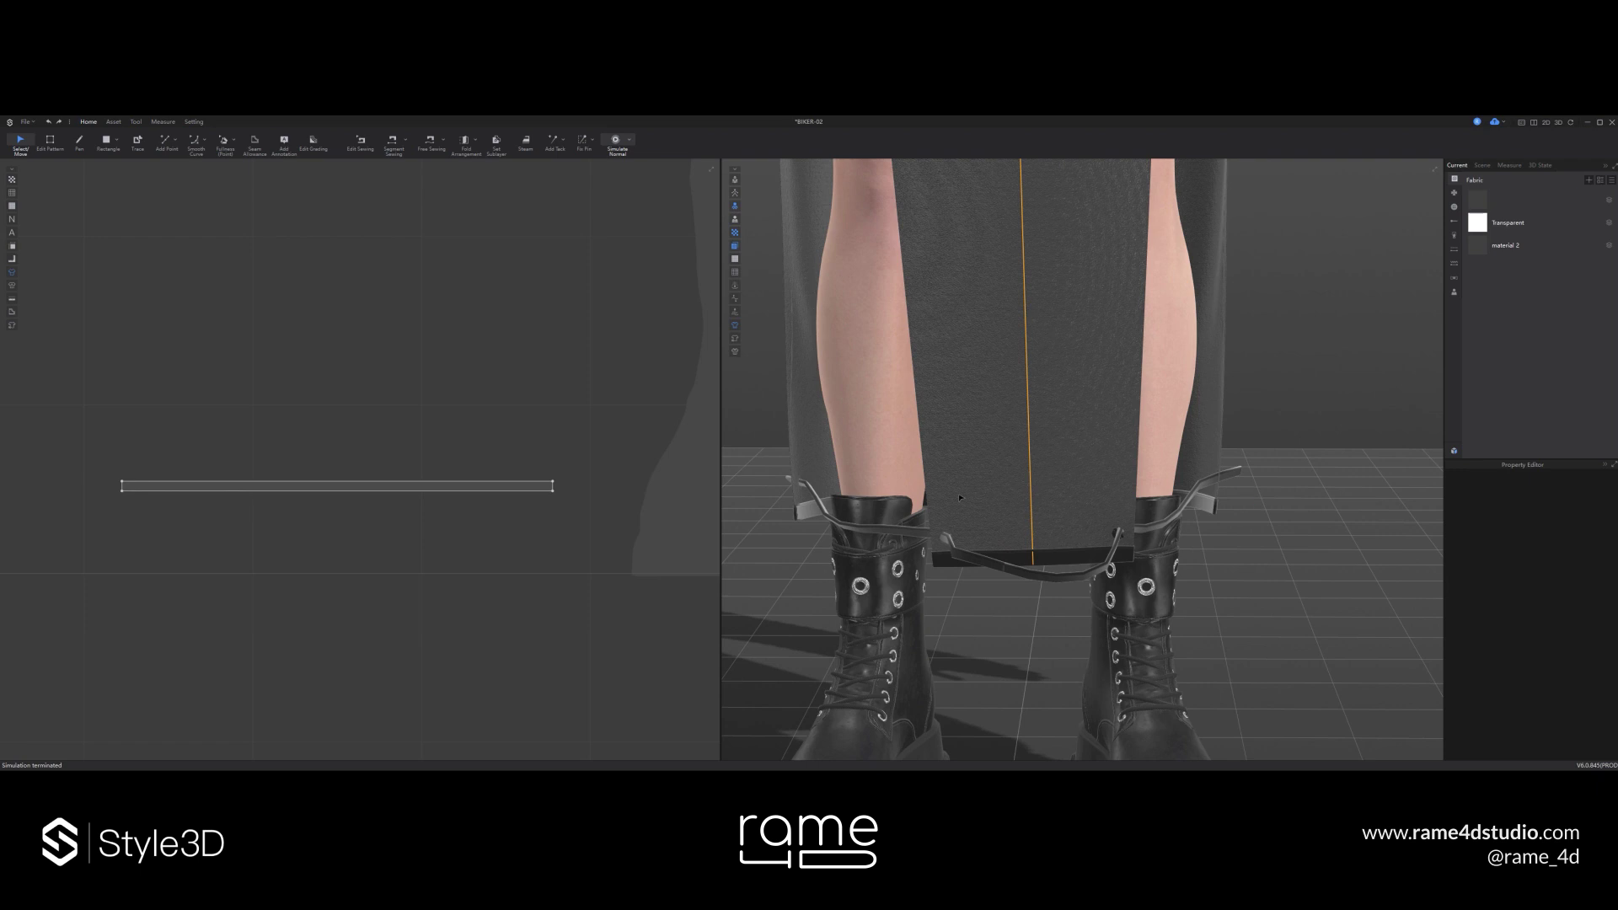
# - Duplicate one side strap and place the copy near the back hem
pyautogui.moveTo(959, 498); pyautogui.dragTo(855, 512, button='right')
pyautogui.click(1233, 508)
pyautogui.hotkey('ctrl', 'c')
pyautogui.hotkey('ctrl', 'v')
pyautogui.scroll(-2, 1214, 539)
pyautogui.click(847, 482)
pyautogui.moveTo(848, 488); pyautogui.dragTo(809, 497)
# - Shift the copied strap across the back panel to line it up with the back hem holes
pyautogui.moveTo(809, 505); pyautogui.dragTo(868, 506, button='right')
pyautogui.moveTo(859, 474); pyautogui.dragTo(954, 477)
pyautogui.moveTo(954, 497)
pyautogui.mouseDown(button='right')
pyautogui.moveTo(978, 493)
pyautogui.moveTo(927, 501)
pyautogui.mouseUp(button='right')
pyautogui.moveTo(954, 478); pyautogui.dragTo(1091, 482)
pyautogui.moveTo(1117, 499); pyautogui.dragTo(1082, 487, button='right')
pyautogui.moveTo(944, 491); pyautogui.dragTo(946, 492)
pyautogui.moveTo(952, 495); pyautogui.dragTo(1002, 498, button='right')
# - Sew the copied strap's end to the neighbouring strap with Segment Sewing
pyautogui.press('n')
pyautogui.click(916, 533)
pyautogui.click(1012, 499)
pyautogui.press('q')
# - Try positioning a short connecting strap between the back hem holes, delete it and select the longer back strap
pyautogui.click(1026, 482)
pyautogui.click(977, 486)
pyautogui.moveTo(991, 495); pyautogui.dragTo(1019, 506)
pyautogui.moveTo(1007, 504); pyautogui.dragTo(843, 491, button='right')
pyautogui.scroll(-6, 470, 484)
pyautogui.moveTo(674, 499); pyautogui.dragTo(354, 489, button='middle')
pyautogui.scroll(3, 495, 493)
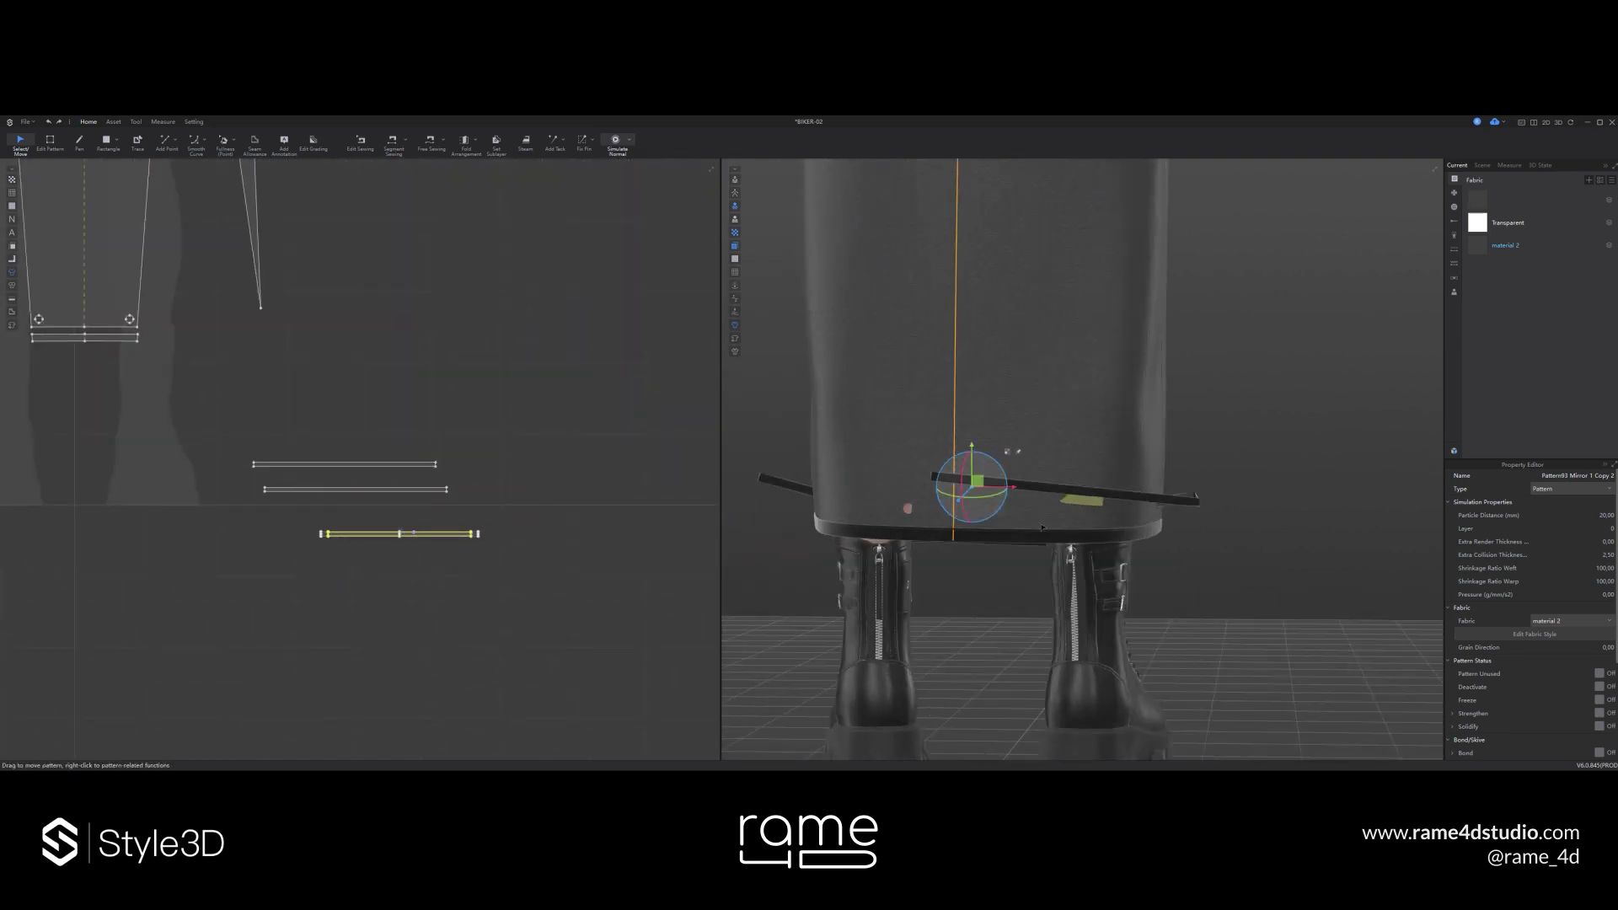
pyautogui.moveTo(1042, 527); pyautogui.dragTo(1053, 536, button='right')
pyautogui.moveTo(1072, 505); pyautogui.dragTo(1030, 506)
pyautogui.scroll(4, 1003, 517)
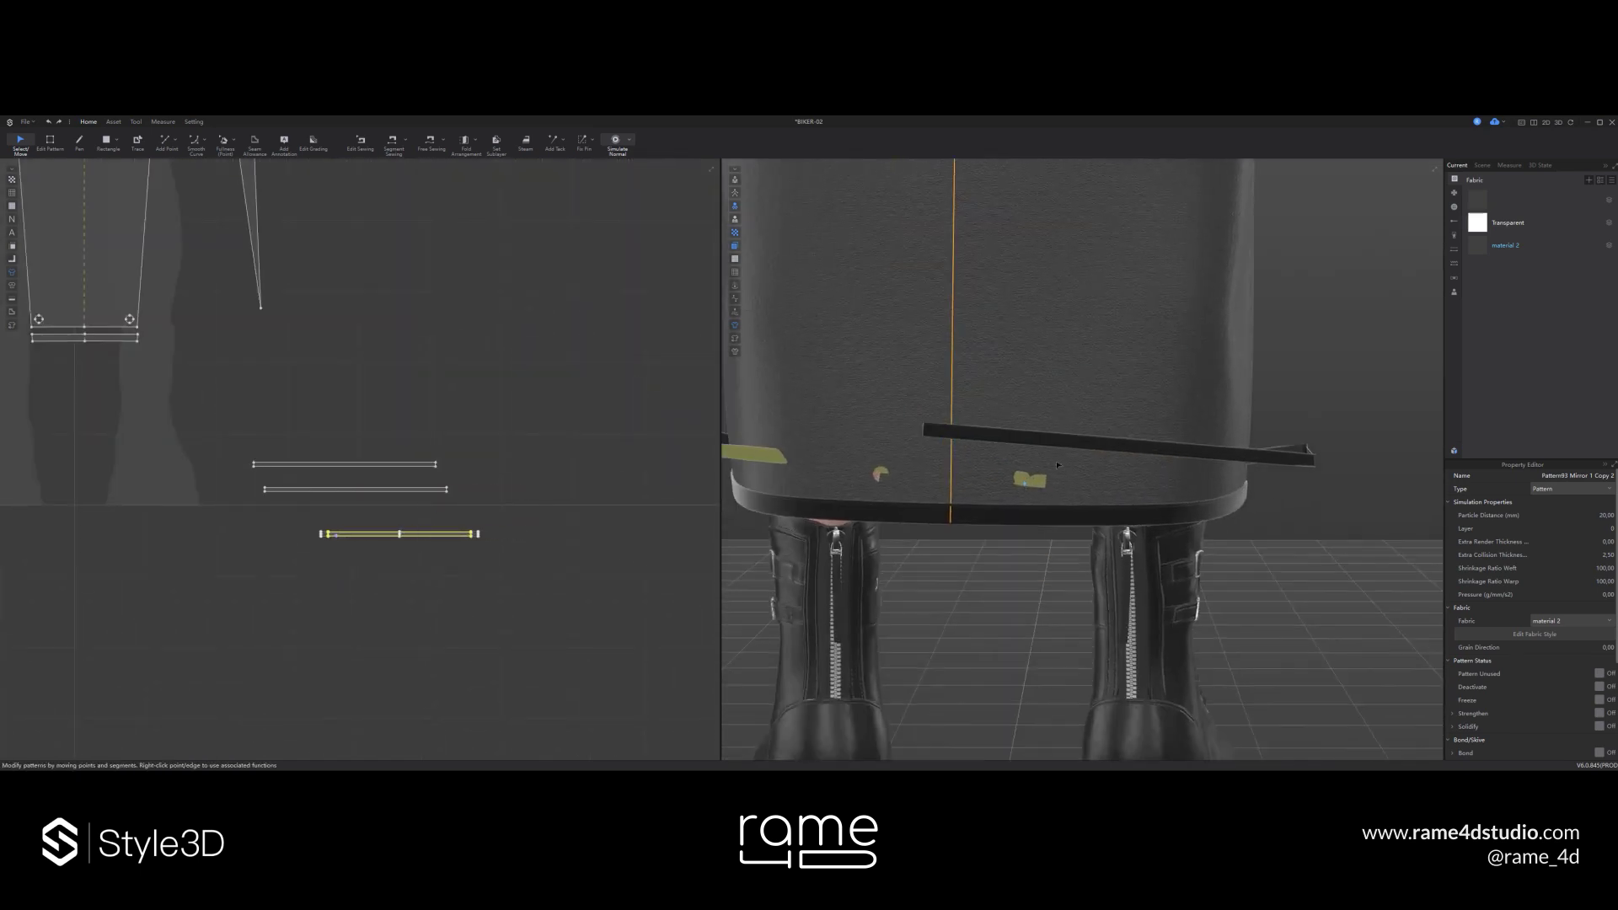
pyautogui.press('Delete')
pyautogui.click(1078, 425)
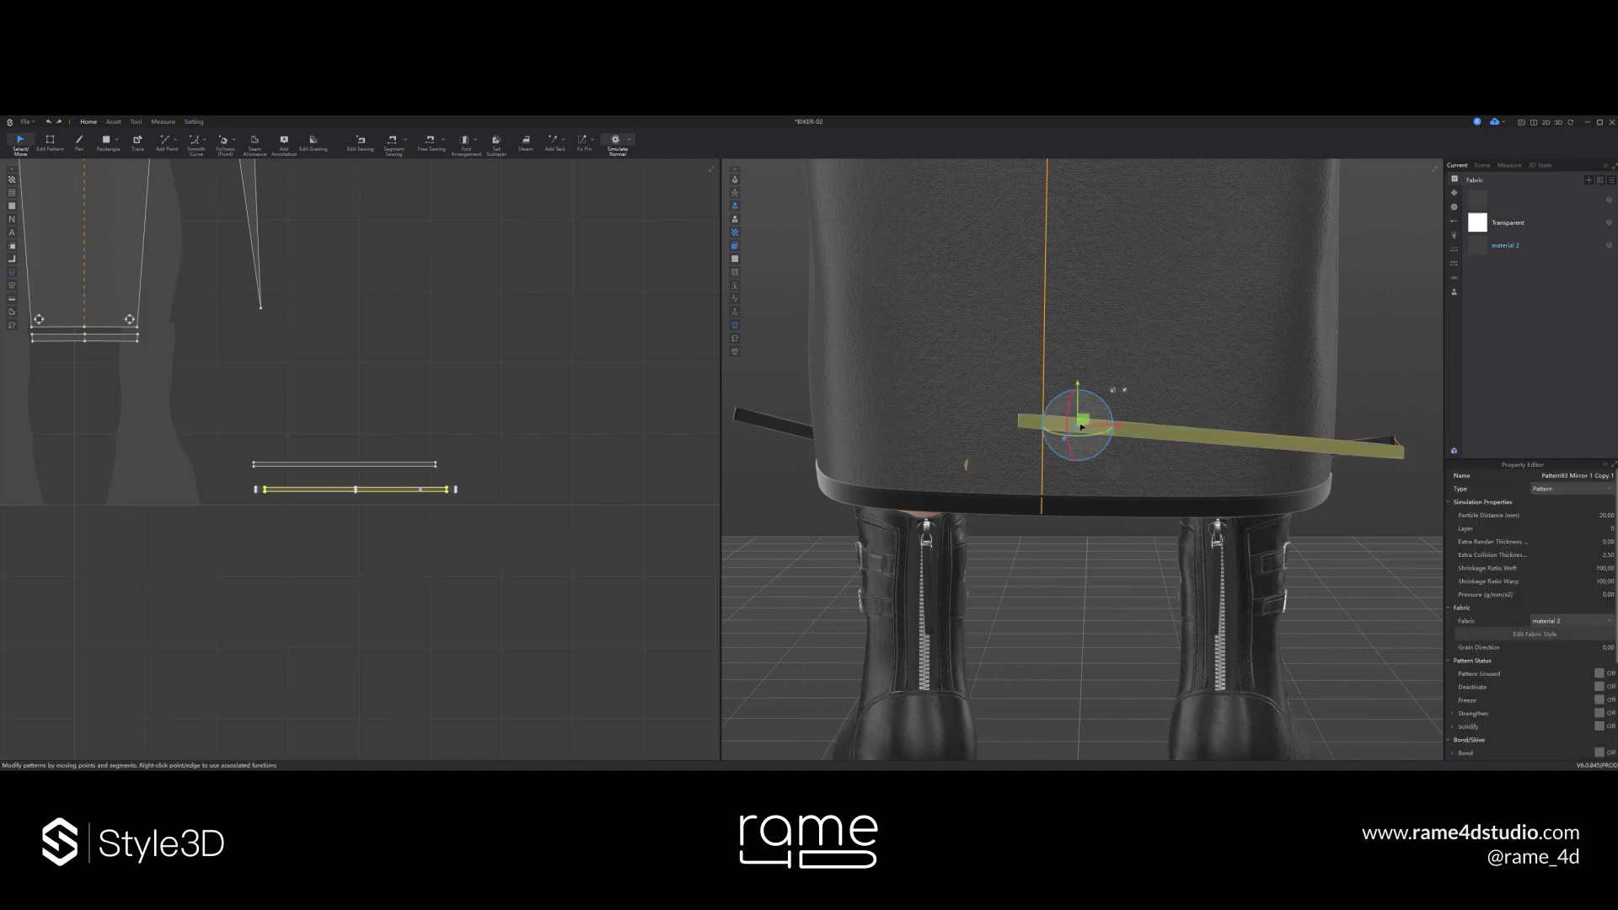
# - Move the copied back strap along the skirt to line it up with the back hem holes
pyautogui.moveTo(1082, 429); pyautogui.dragTo(1172, 451, button='right')
pyautogui.moveTo(1101, 436)
pyautogui.mouseDown()
pyautogui.moveTo(1058, 436)
pyautogui.moveTo(1092, 437)
pyautogui.mouseUp()
pyautogui.moveTo(1092, 437); pyautogui.dragTo(1015, 427, button='right')
pyautogui.moveTo(1047, 426); pyautogui.dragTo(1128, 427)
pyautogui.moveTo(1088, 396); pyautogui.dragTo(1088, 442)
pyautogui.moveTo(1088, 442); pyautogui.dragTo(1037, 451, button='right')
pyautogui.moveTo(1128, 477)
pyautogui.mouseDown()
pyautogui.moveTo(1142, 477)
pyautogui.moveTo(1102, 454)
pyautogui.moveTo(1126, 474)
pyautogui.mouseUp()
# - Shift the mirrored strap to the opposite side of the back hem, leaving a gap around the centre line
pyautogui.click(1125, 546)
pyautogui.click(1120, 477)
pyautogui.click(1125, 570)
pyautogui.moveTo(1125, 570); pyautogui.dragTo(1063, 527, button='right')
pyautogui.rightClick(1063, 528)
pyautogui.click(1082, 511)
pyautogui.moveTo(1134, 463); pyautogui.dragTo(1083, 482, button='right')
pyautogui.moveTo(1081, 475); pyautogui.dragTo(976, 480)
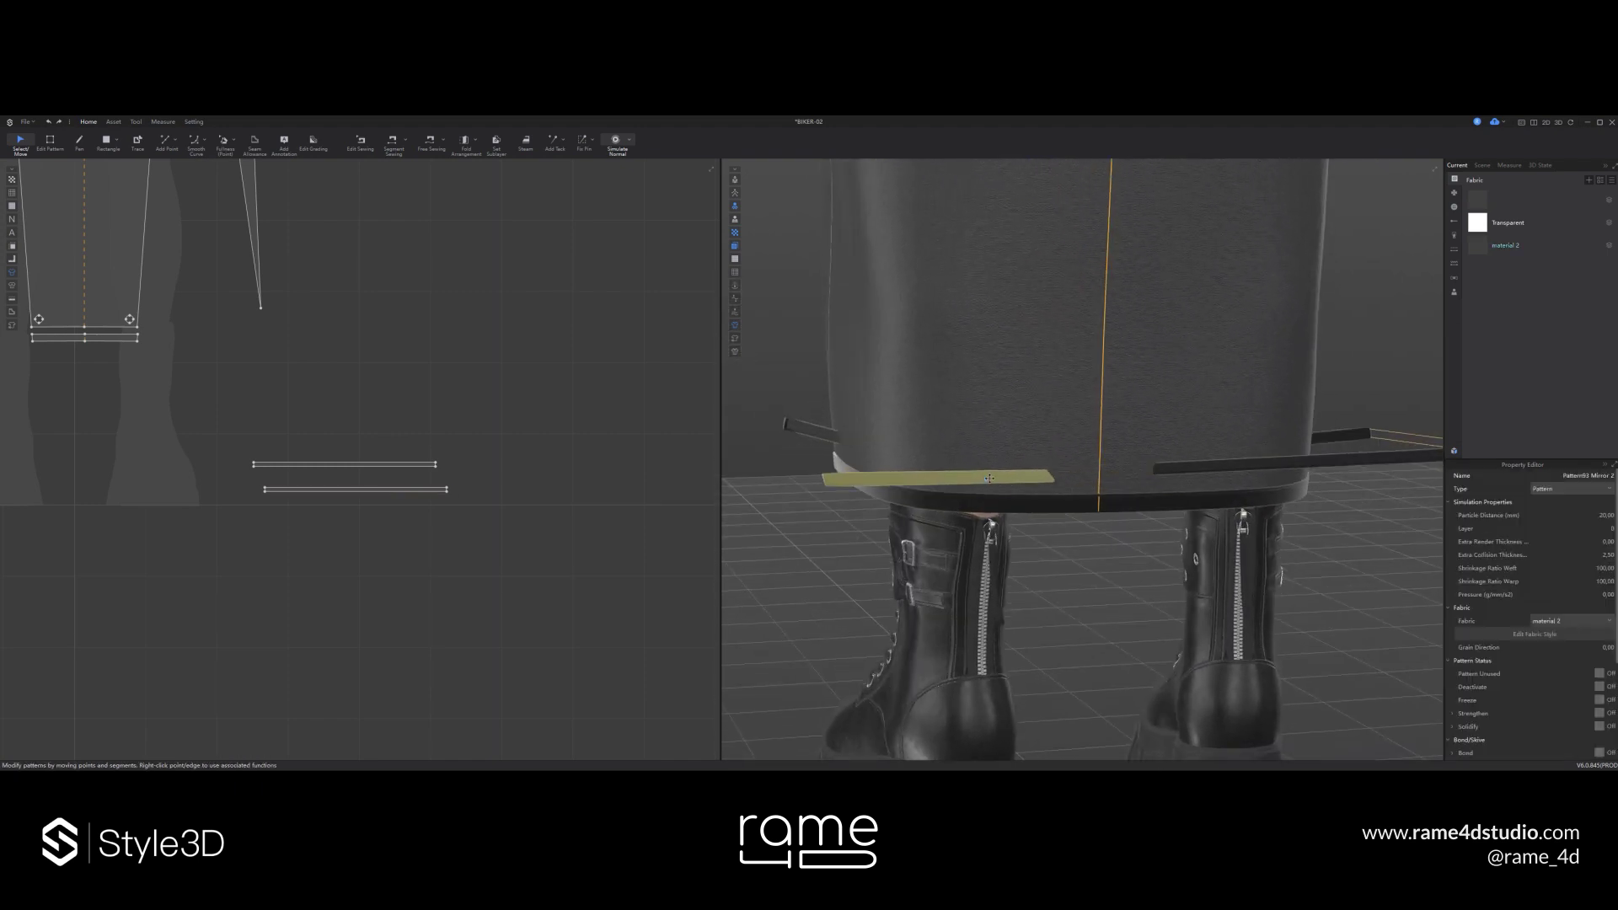
# - Sew the end of one back strap to its neighbouring side strap with Segment Sewing
pyautogui.moveTo(976, 481); pyautogui.dragTo(970, 445, button='right')
pyautogui.click(394, 142)
pyautogui.click(834, 456)
pyautogui.moveTo(835, 456); pyautogui.dragTo(839, 410, button='right')
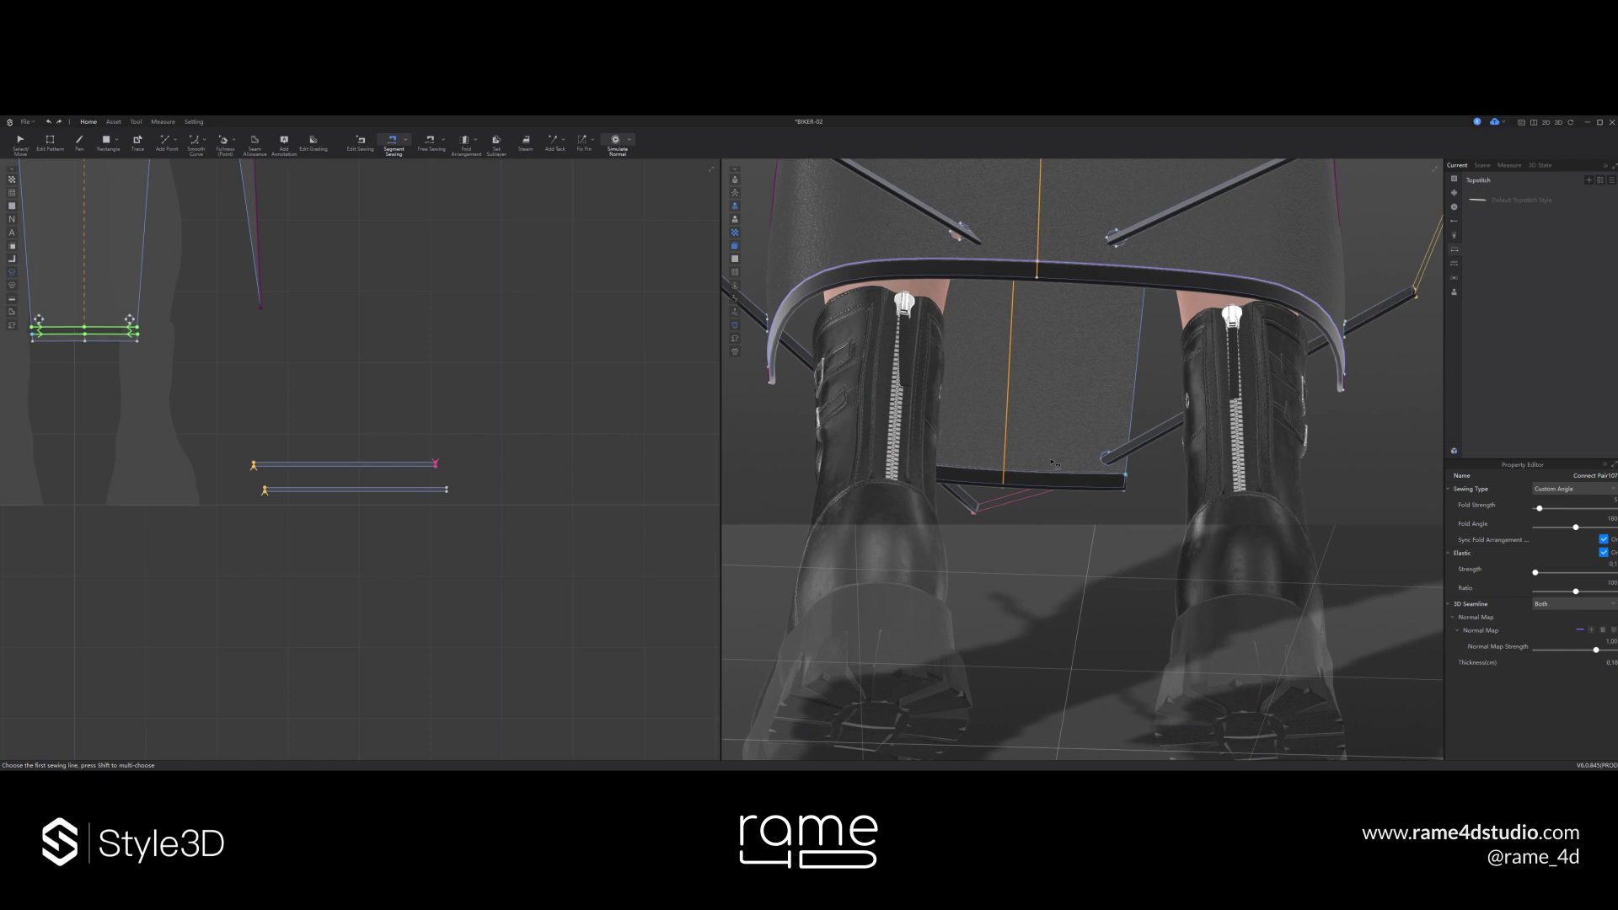
pyautogui.scroll(3, 784, 438)
pyautogui.scroll(-3, 783, 438)
# - Sew the remaining back strap's end to the adjoining side strap
pyautogui.click(736, 218)
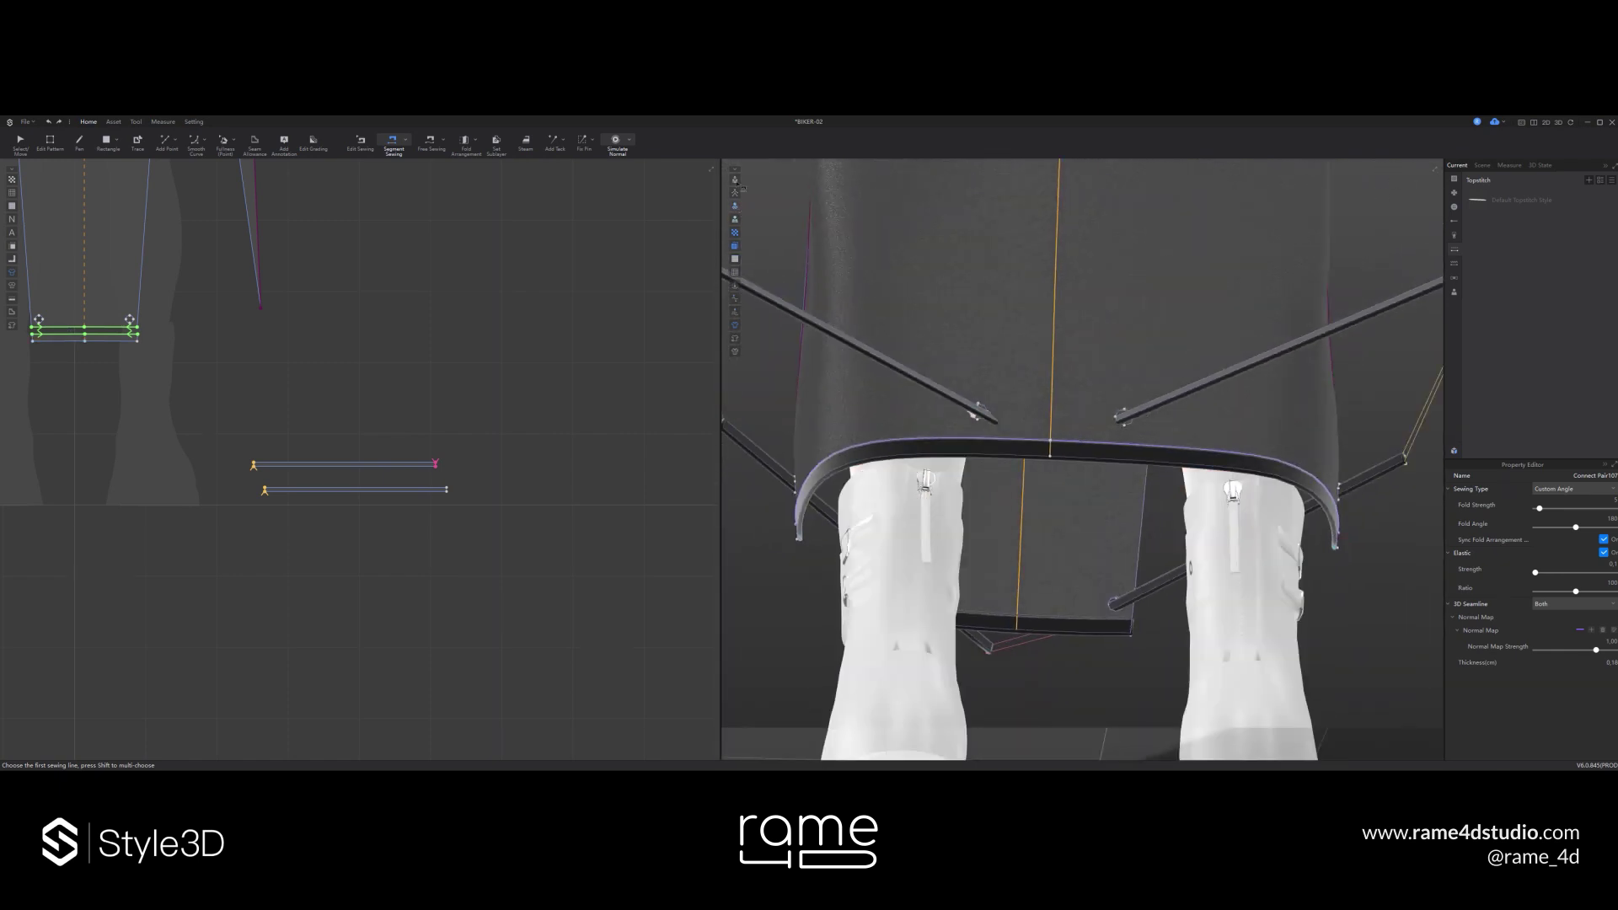
pyautogui.rightClick(1050, 428)
pyautogui.click(1085, 620)
pyautogui.moveTo(1078, 616); pyautogui.dragTo(1184, 607, button='right')
pyautogui.click(933, 589)
pyautogui.click(903, 573)
pyautogui.rightClick(1067, 451)
pyautogui.click(1097, 639)
# - Run a short simulation of the garment with the sewn back straps and return to Select/Move
pyautogui.scroll(-3, 1033, 622)
pyautogui.moveTo(1033, 622); pyautogui.dragTo(1075, 642, button='right')
pyautogui.press('space')
pyautogui.press('space')
pyautogui.click(16, 141)
pyautogui.moveTo(995, 515); pyautogui.dragTo(1096, 540, button='right')
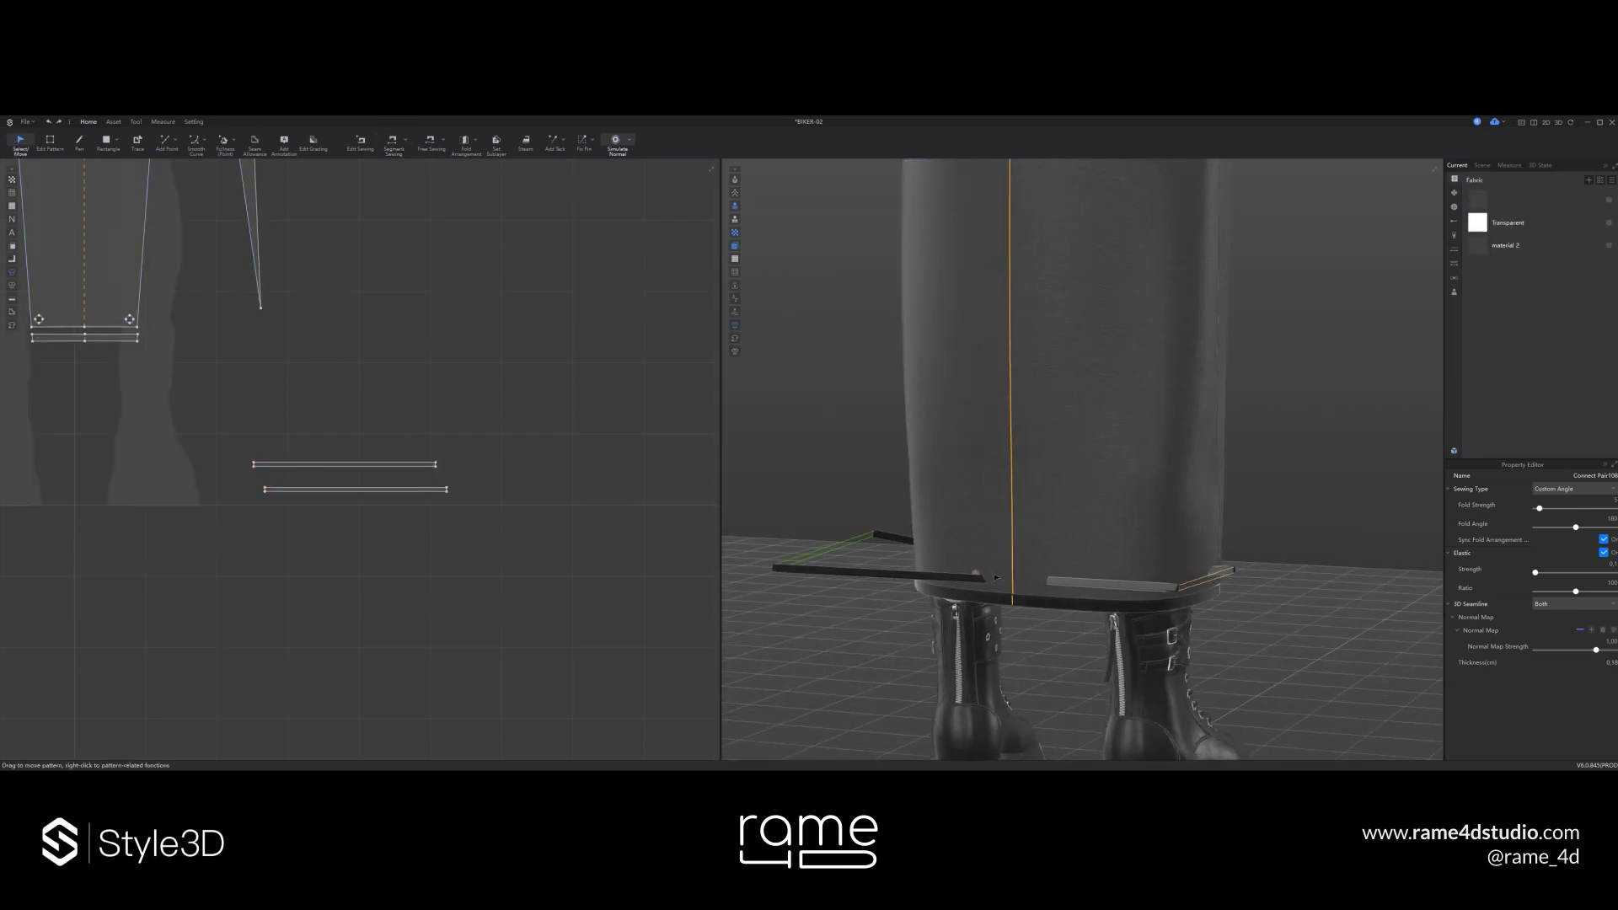
# - Select the hem straps and apply the first fabric in the list to them
pyautogui.click(968, 570)
pyautogui.scroll(-5, 358, 408)
pyautogui.moveTo(278, 472); pyautogui.dragTo(446, 472, button='middle')
pyautogui.moveTo(156, 409); pyautogui.dragTo(622, 468)
pyautogui.rightClick(1497, 198)
pyautogui.click(1532, 217)
pyautogui.click(1268, 536)
pyautogui.scroll(4, 1095, 539)
pyautogui.moveTo(1096, 540); pyautogui.dragTo(973, 453, button='right')
pyautogui.scroll(-1, 974, 453)
pyautogui.press('2')
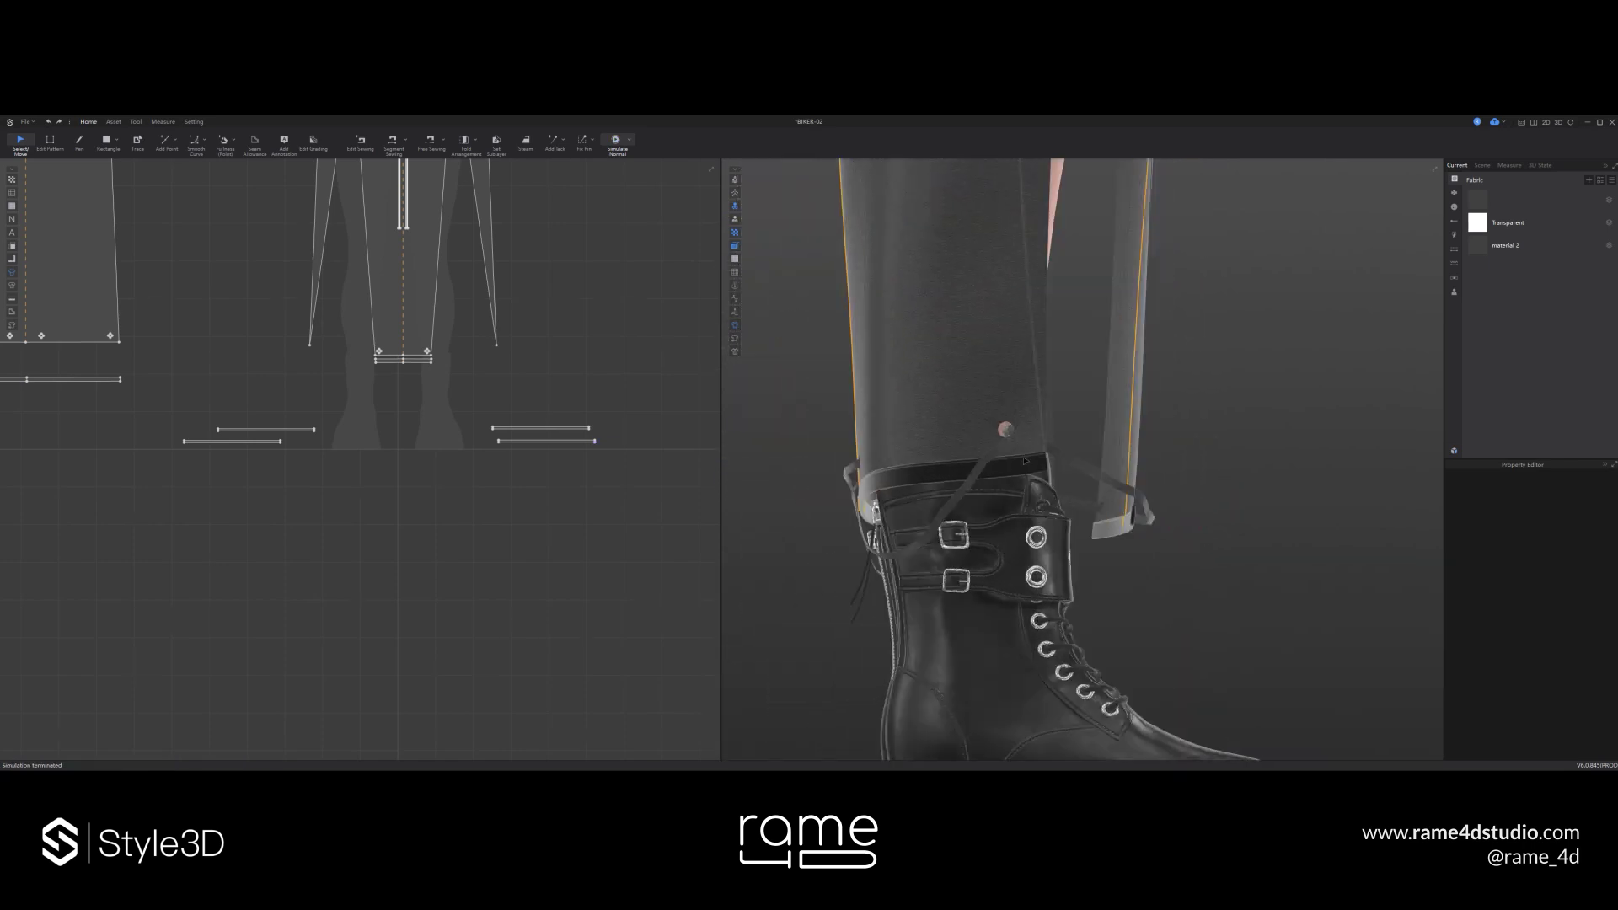
# - Arrange the four hem straps in two aligned rows below the hem in the pattern layout
pyautogui.moveTo(261, 442); pyautogui.dragTo(349, 457)
pyautogui.moveTo(288, 430); pyautogui.dragTo(342, 439)
pyautogui.moveTo(540, 428); pyautogui.dragTo(427, 457)
pyautogui.click(523, 505)
# - Simulate the garment while tugging the hem straps so they settle at the hem holes
pyautogui.scroll(-5, 1087, 460)
pyautogui.moveTo(1087, 460); pyautogui.dragTo(1222, 477, button='right')
pyautogui.press('space')
pyautogui.moveTo(1109, 474)
pyautogui.mouseDown()
pyautogui.moveTo(1168, 474)
pyautogui.moveTo(1107, 463)
pyautogui.mouseUp()
pyautogui.moveTo(1108, 463); pyautogui.dragTo(994, 465, button='right')
pyautogui.moveTo(1070, 475); pyautogui.dragTo(1071, 483)
pyautogui.moveTo(1174, 425); pyautogui.dragTo(1189, 538, button='middle')
pyautogui.press('space')
pyautogui.scroll(2, 1177, 528)
pyautogui.moveTo(1188, 538); pyautogui.dragTo(1222, 516, button='right')
# - Select the four hem straps and give them their own duplicate of the fabric
pyautogui.moveTo(253, 421); pyautogui.dragTo(504, 477)
pyautogui.rightClick(1497, 199)
pyautogui.click(1542, 217)
pyautogui.click(1589, 180)
pyautogui.click(1517, 200)
pyautogui.click(1589, 180)
pyautogui.click(1569, 191)
# - Set the strap fabric's render type to Laser
pyautogui.click(1572, 569)
pyautogui.click(1567, 607)
pyautogui.scroll(3, 1104, 619)
pyautogui.moveTo(1104, 620); pyautogui.dragTo(1138, 644, button='right')
pyautogui.click(1552, 569)
pyautogui.click(1548, 646)
pyautogui.scroll(-3, 1490, 563)
# - Set the strap fabric's laser Color4 to white and Color1 to dark violet
pyautogui.click(1598, 693)
pyautogui.click(745, 544)
pyautogui.click(712, 521)
pyautogui.click(779, 521)
pyautogui.click(813, 532)
pyautogui.click(667, 554)
pyautogui.click(733, 594)
pyautogui.click(1598, 652)
pyautogui.click(768, 520)
pyautogui.click(732, 595)
# - Set the strap fabric's laser Color2 to white and Color5 to violet
pyautogui.click(1597, 665)
pyautogui.click(700, 520)
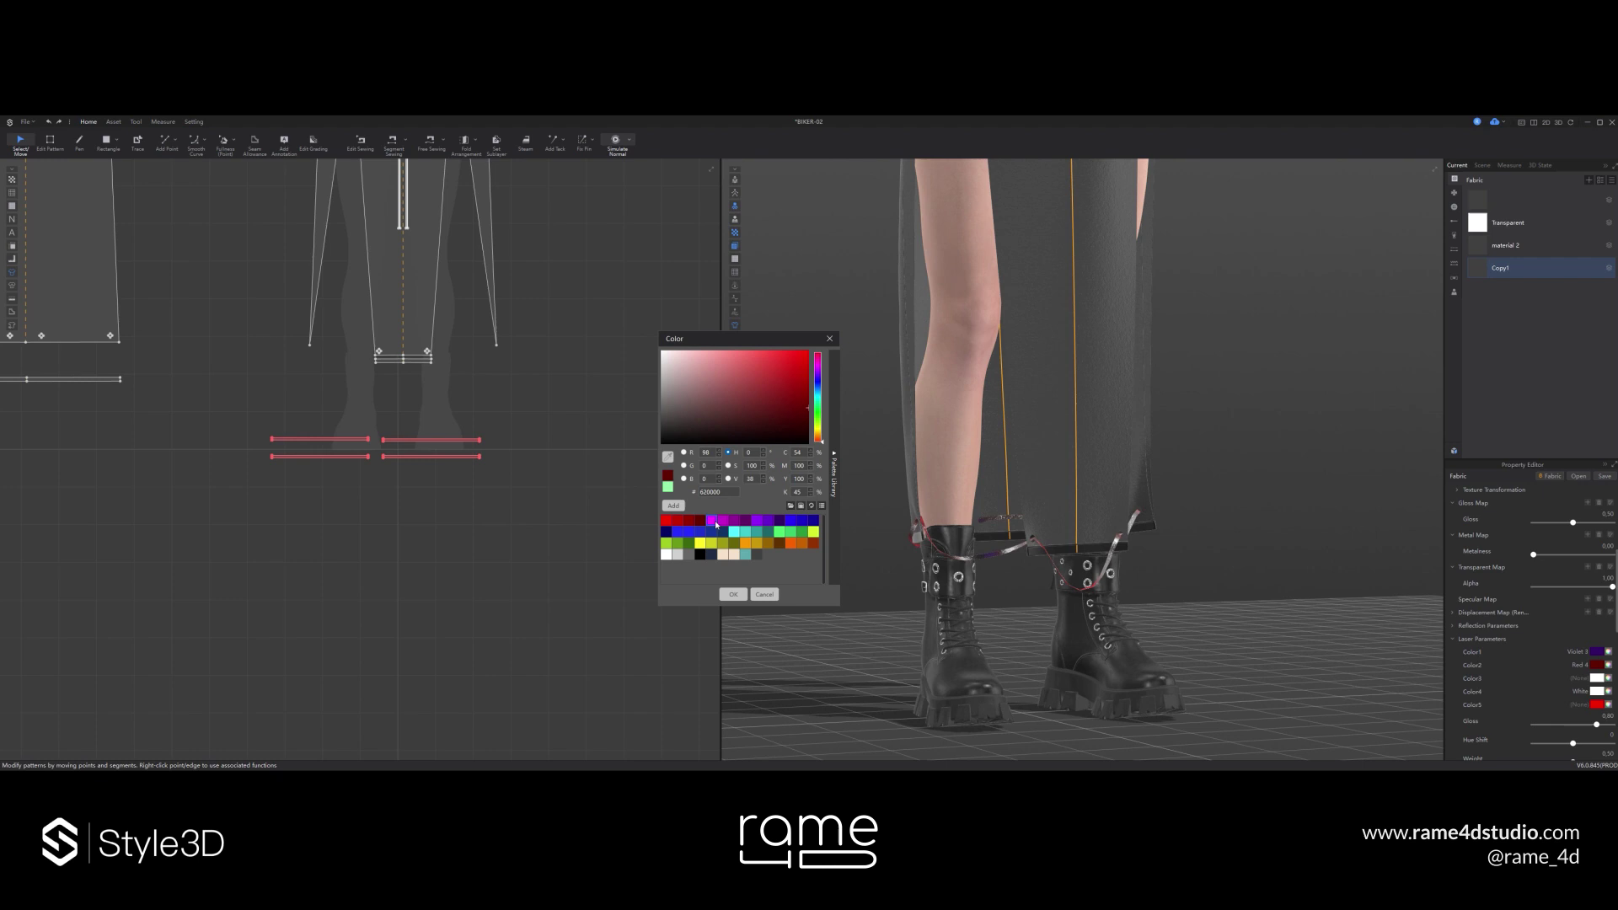
pyautogui.click(780, 544)
pyautogui.click(667, 555)
pyautogui.click(732, 594)
pyautogui.scroll(-5, 1096, 505)
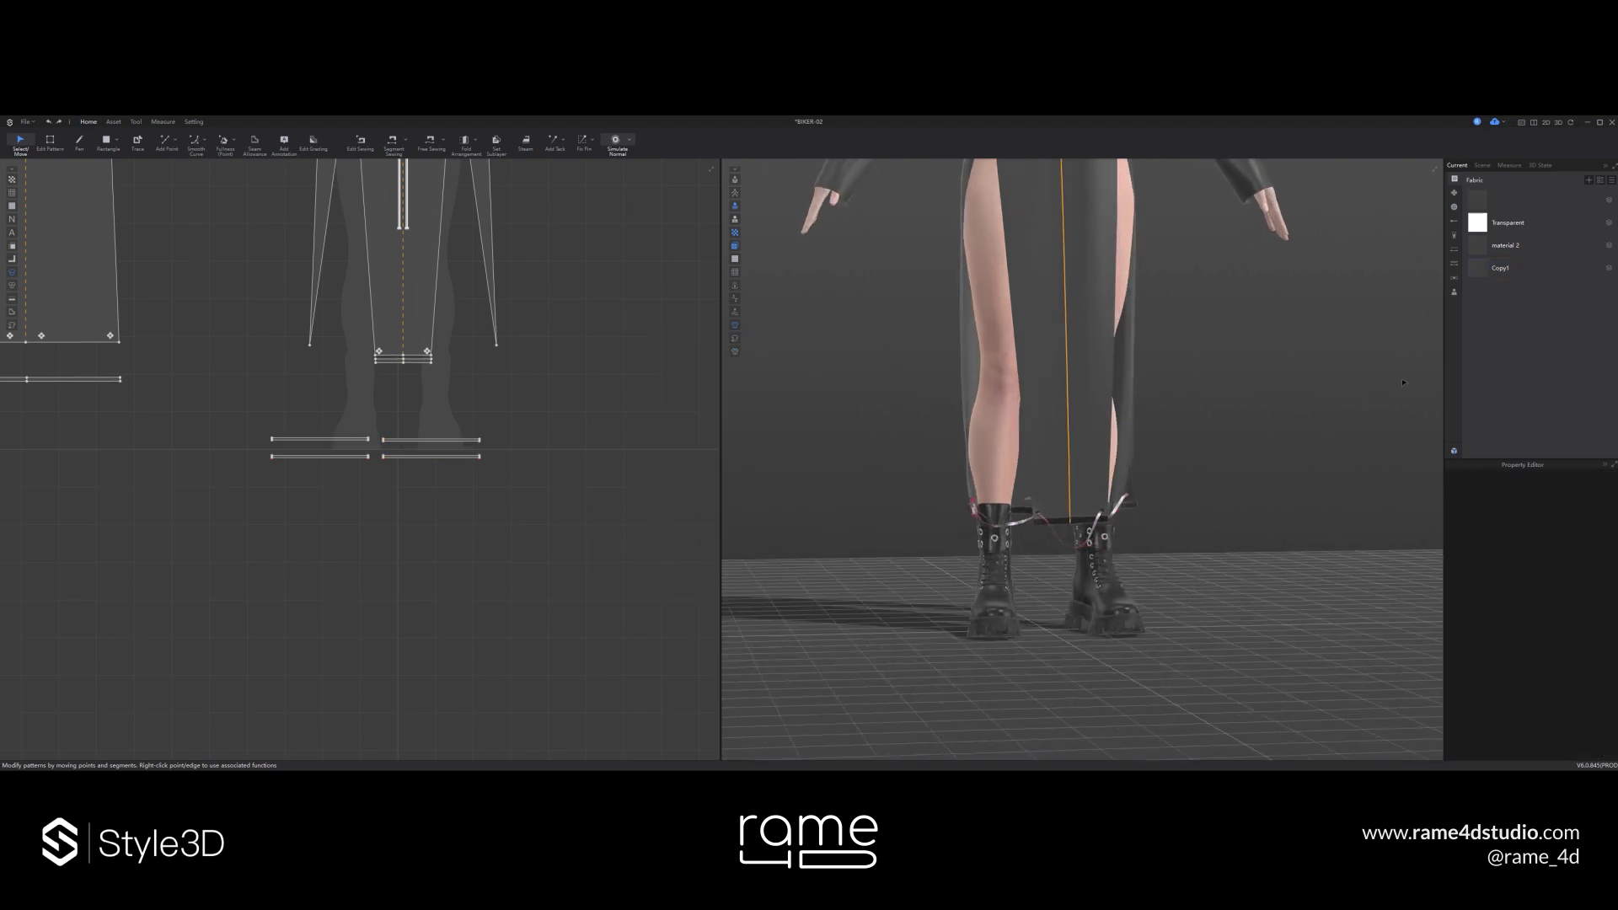
pyautogui.click(1597, 705)
pyautogui.click(801, 521)
pyautogui.click(797, 544)
pyautogui.click(745, 521)
pyautogui.click(733, 595)
pyautogui.scroll(-5, 1096, 505)
# - Open the fabric style of the four hem straps and undo the last change
pyautogui.scroll(10, 1538, 689)
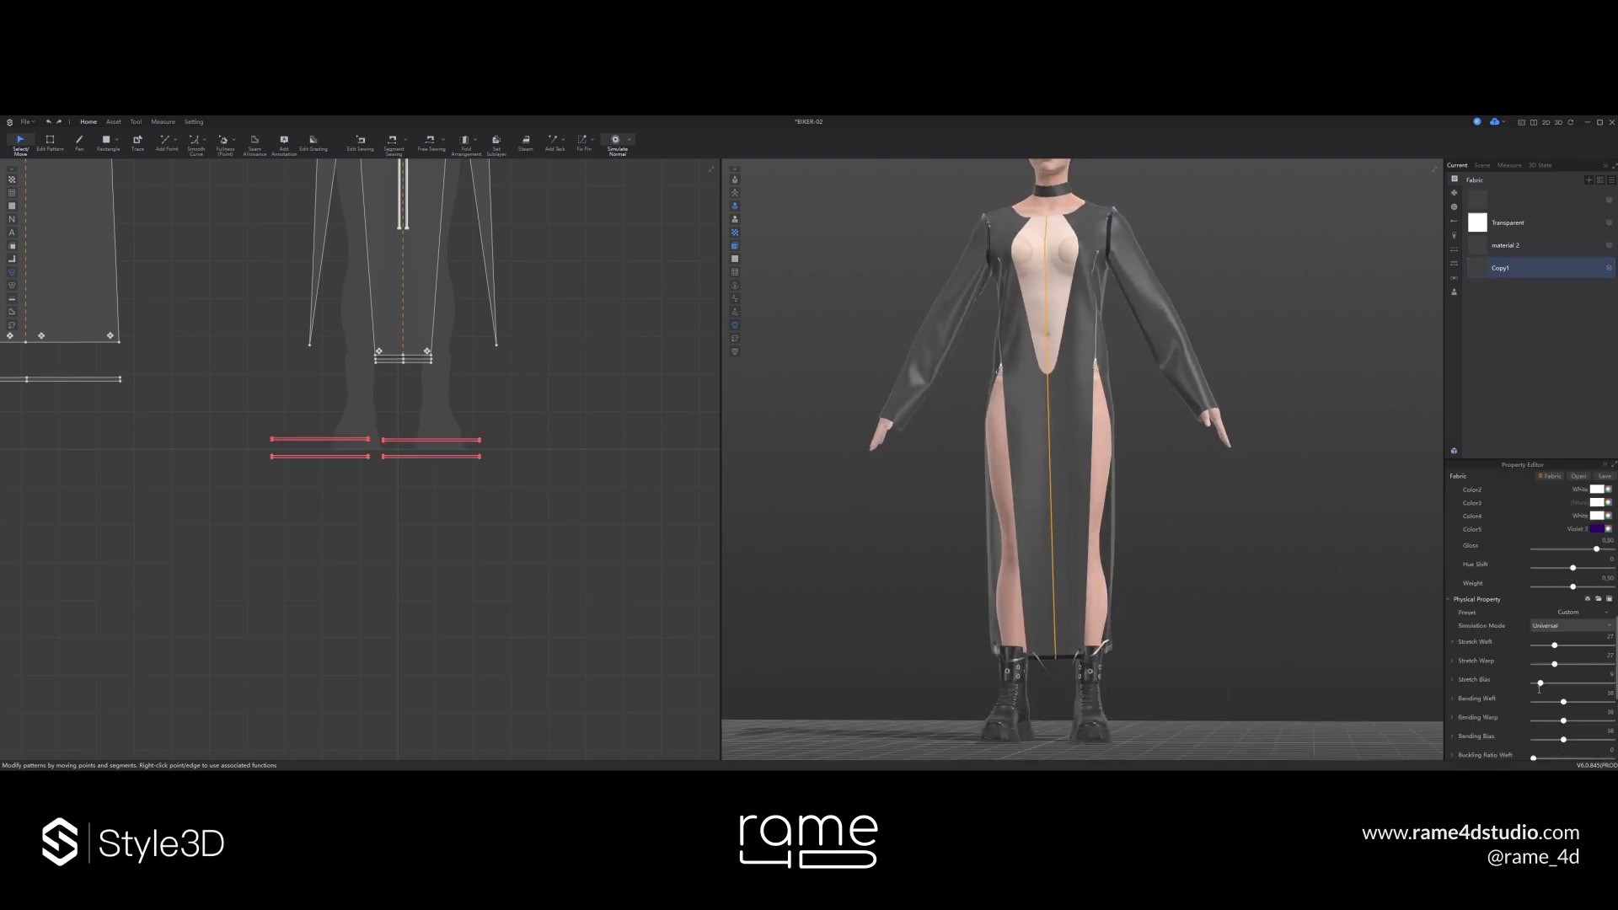
pyautogui.click(1240, 559)
pyautogui.click(1507, 268)
pyautogui.click(1239, 581)
pyautogui.moveTo(603, 509); pyautogui.dragTo(245, 424)
pyautogui.scroll(-2, 1514, 598)
pyautogui.scroll(-2, 1514, 594)
pyautogui.scroll(4, 1489, 665)
pyautogui.click(1535, 635)
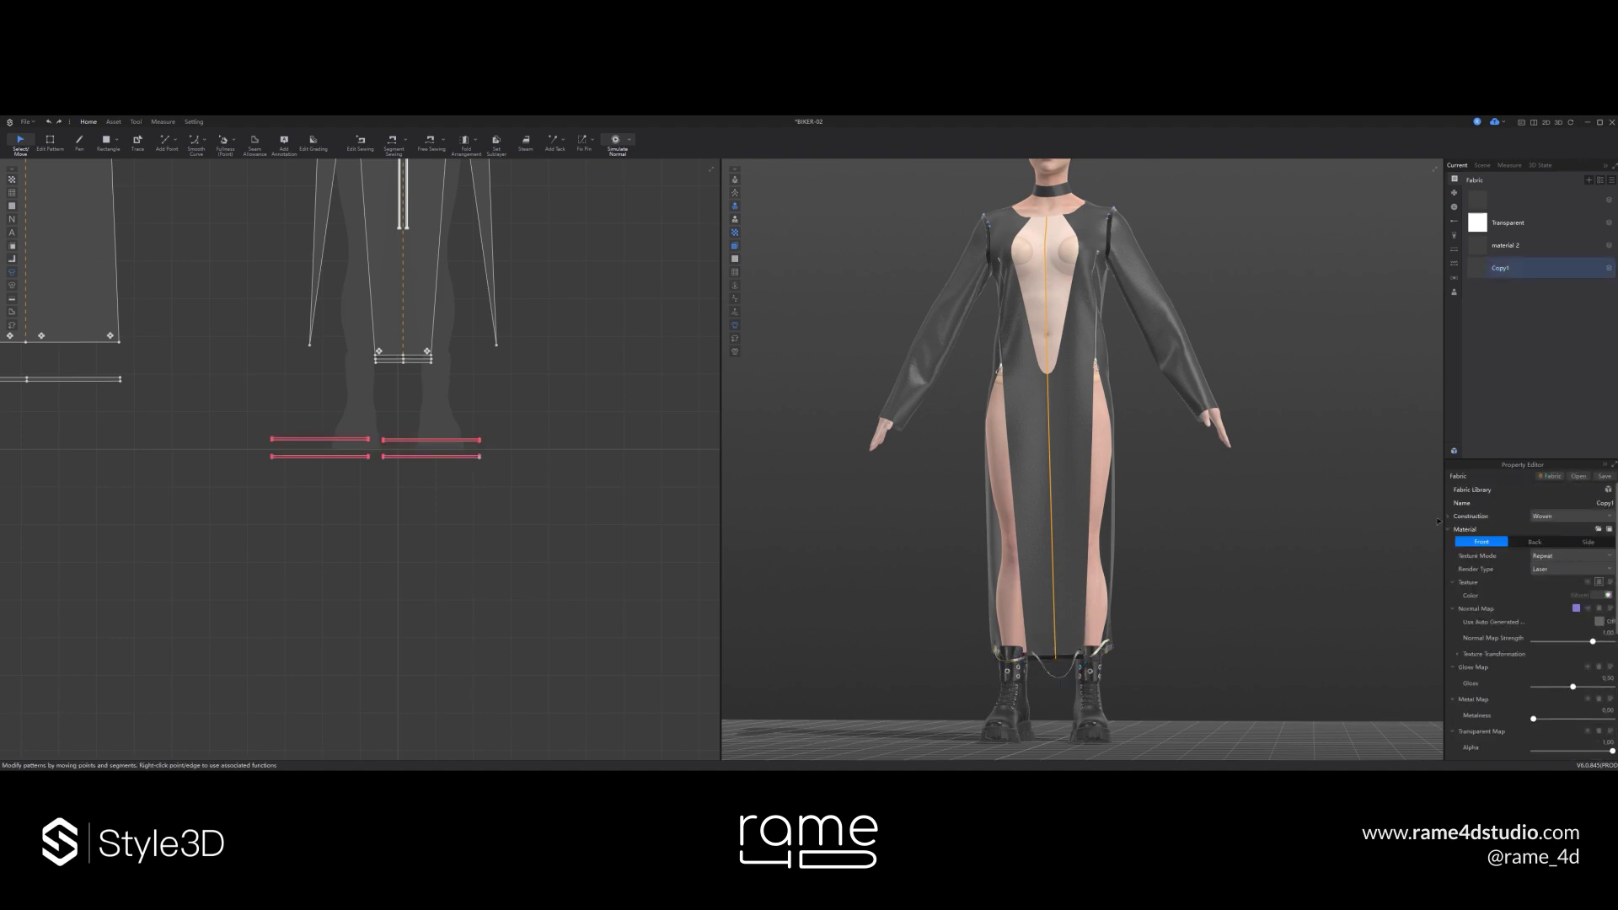
pyautogui.hotkey('ctrl', 'z')
# - Turn off Double Sided for the hem straps' curved side geometry and try Subdivision on them
pyautogui.scroll(-2, 1505, 615)
pyautogui.scroll(-4, 1504, 621)
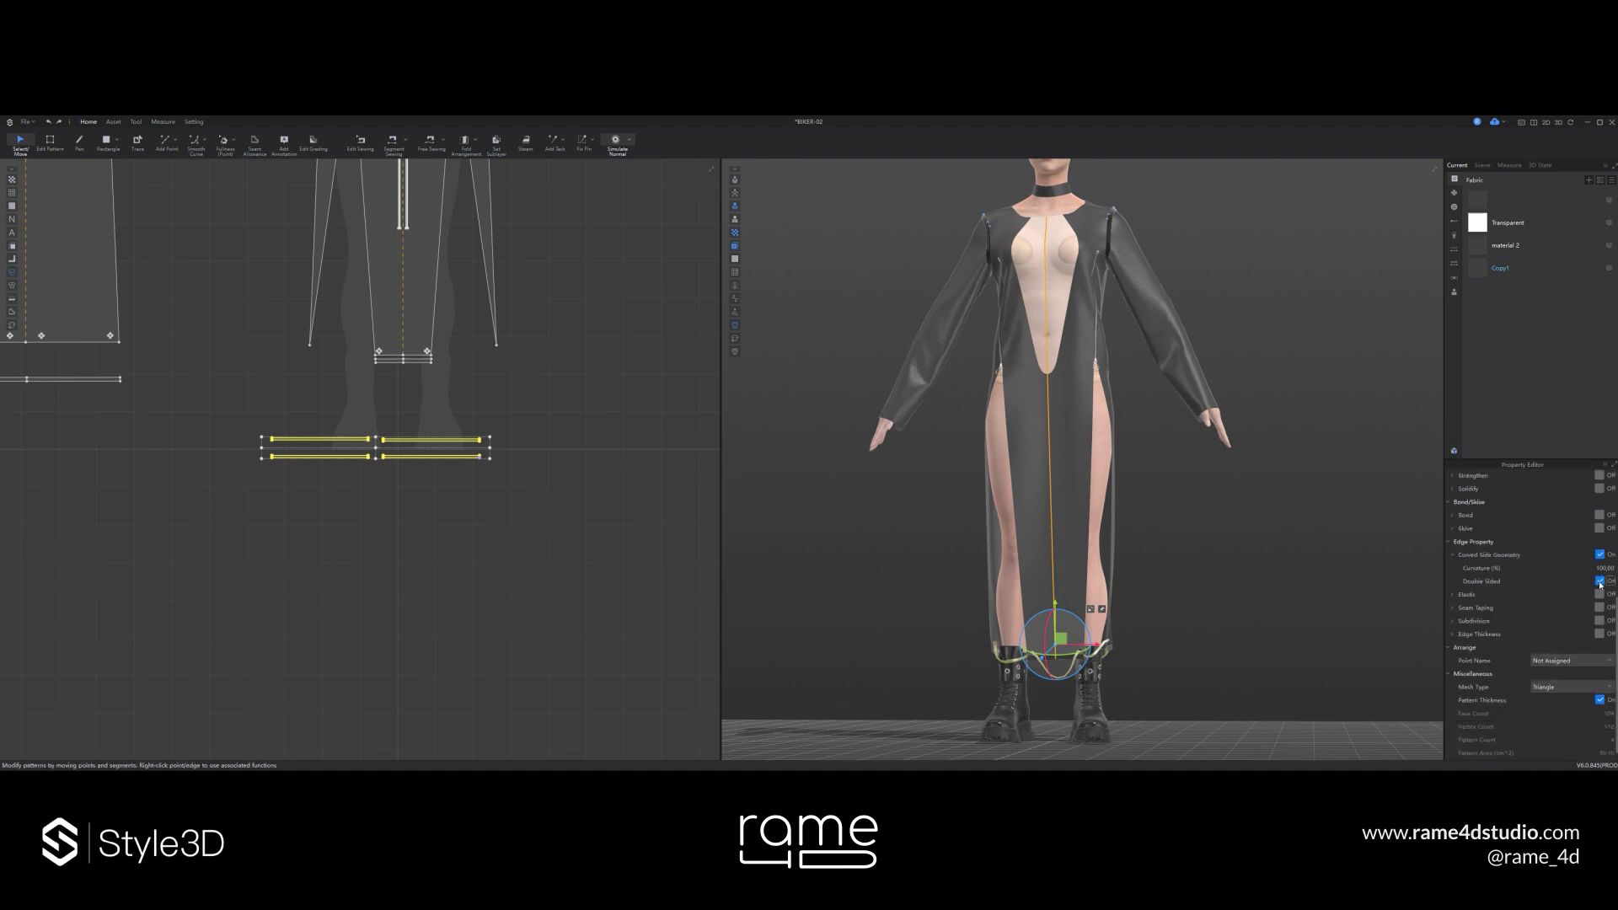
pyautogui.click(1601, 581)
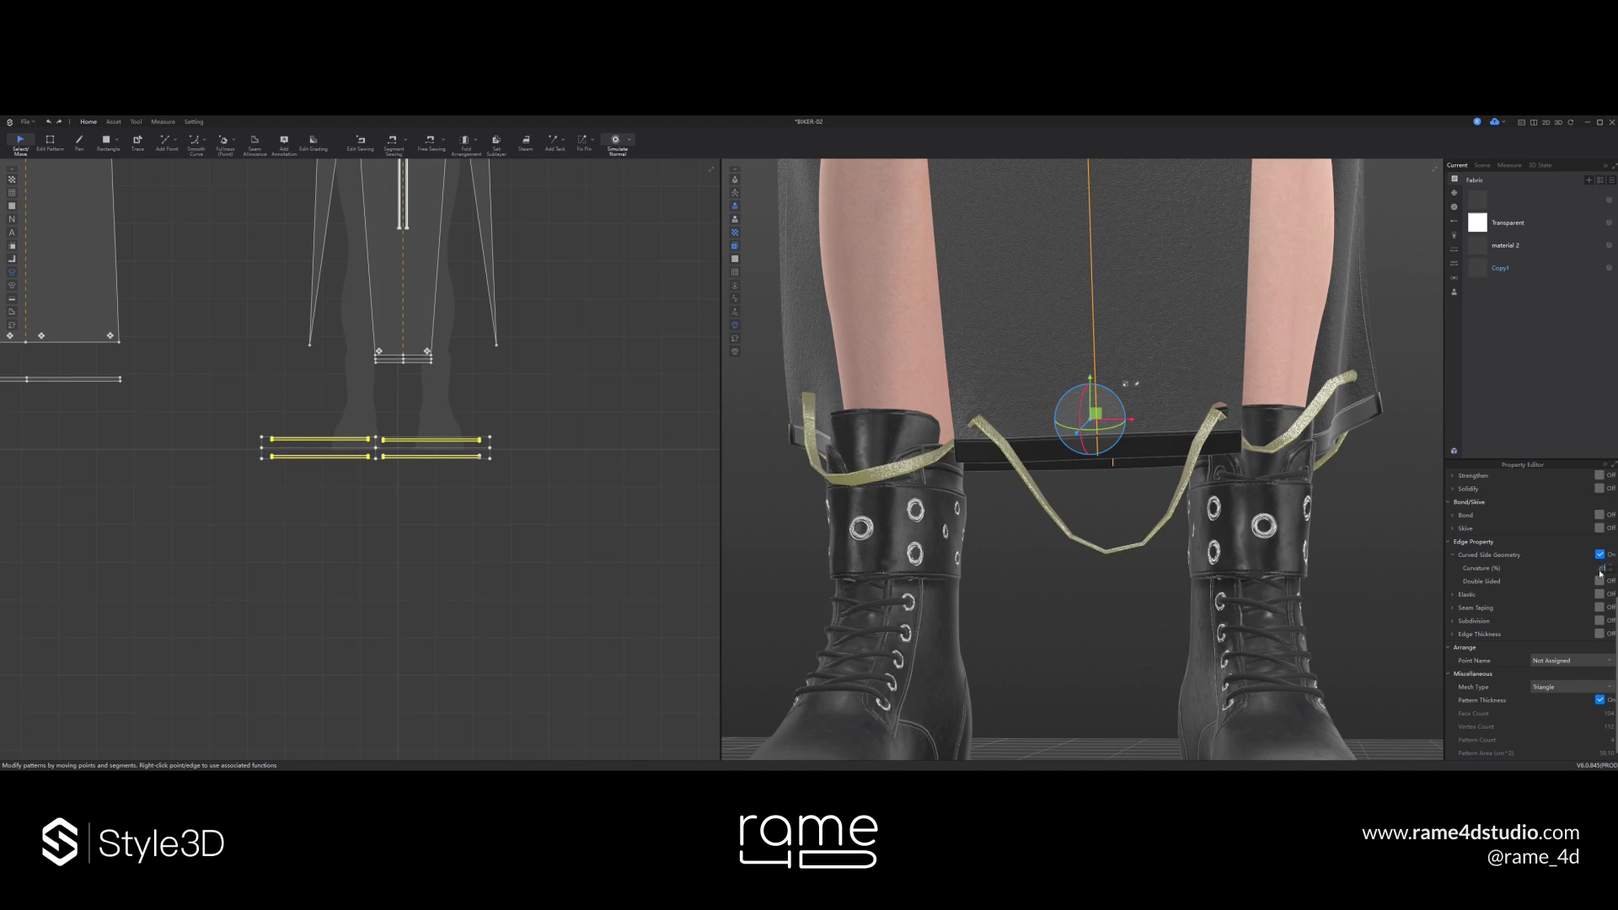
pyautogui.click(1601, 621)
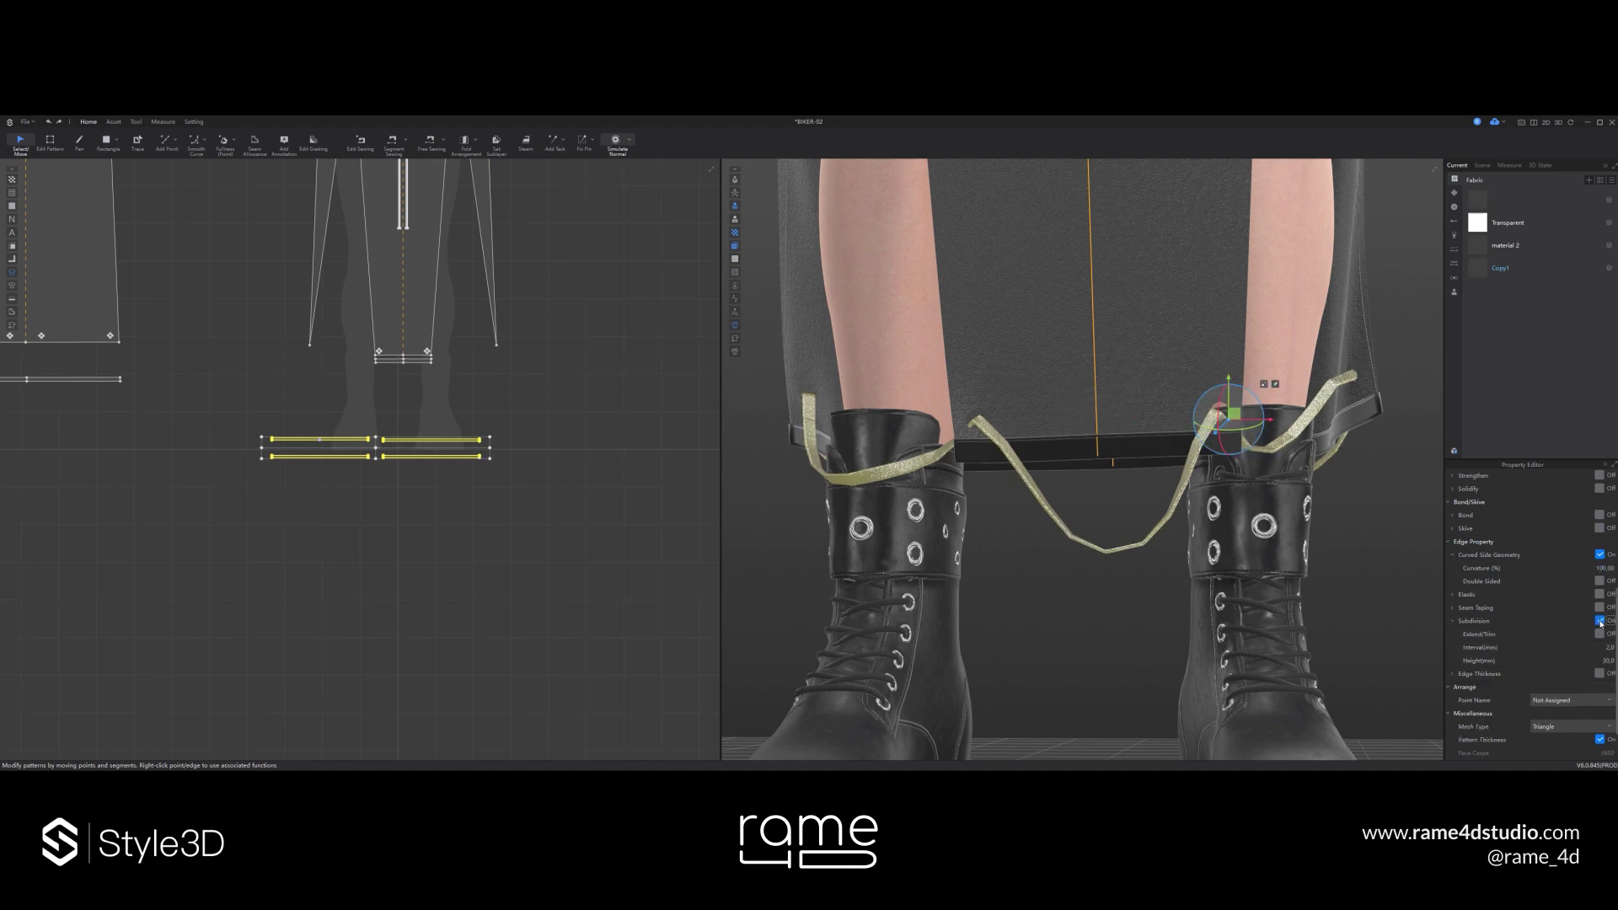
pyautogui.click(1601, 621)
# - Turn on Edge Thickness for the hem straps and set the extra thickness to 5 mm
pyautogui.click(1601, 633)
pyautogui.click(1594, 650)
pyautogui.write('5')
pyautogui.press('Return')
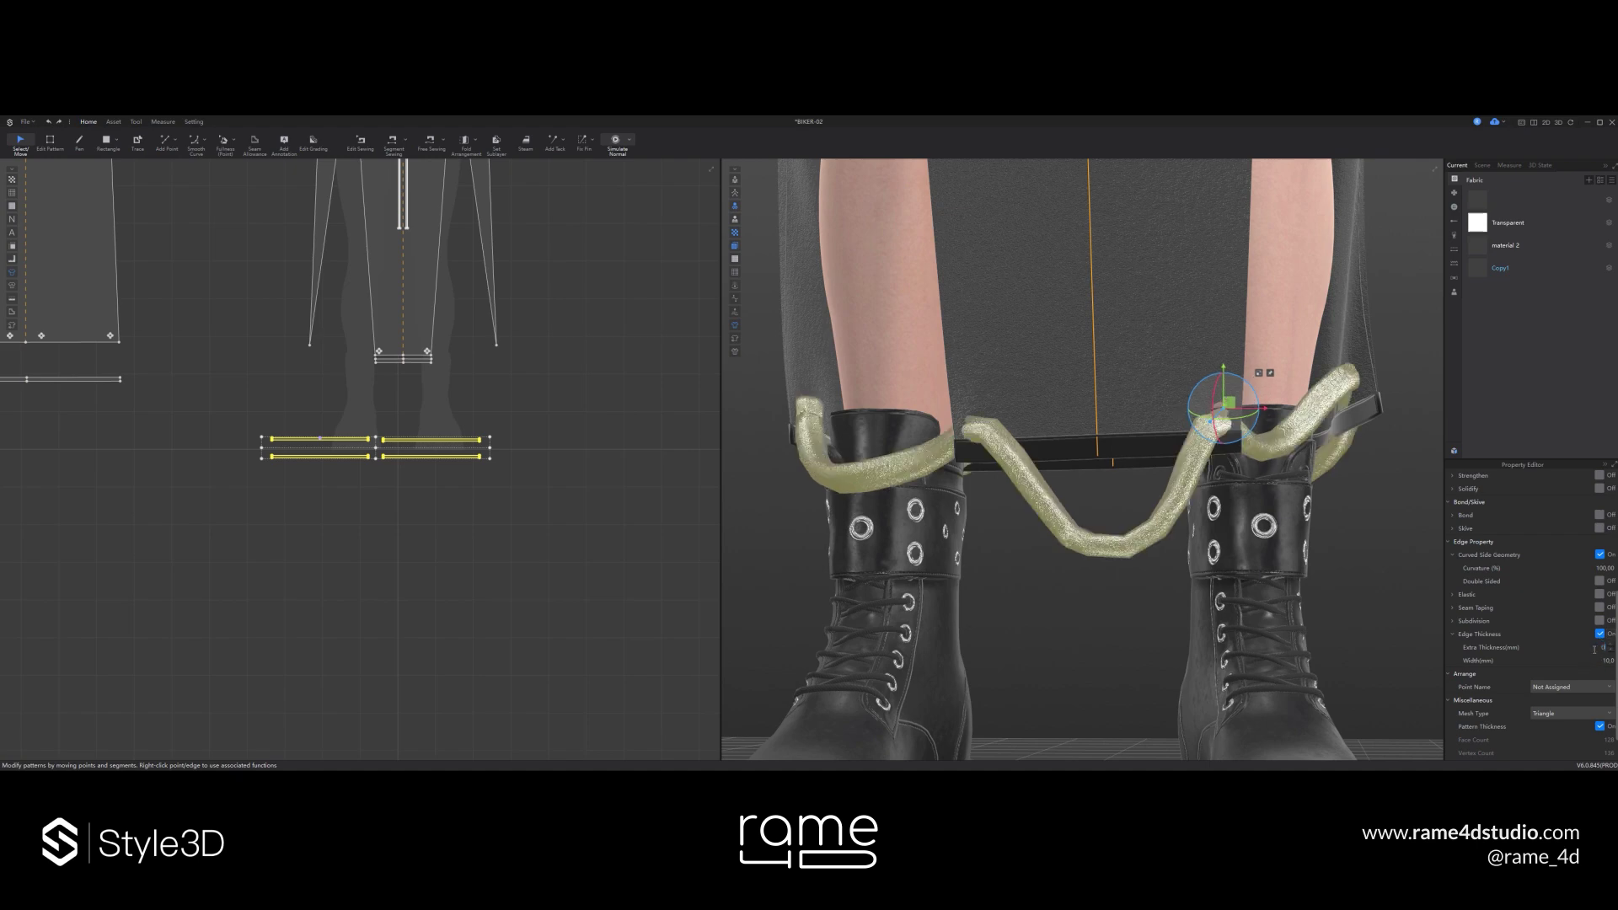
# - Simulate the garment with the thickened straps, undo the first run and simulate again
pyautogui.scroll(-4, 1595, 650)
pyautogui.click(1064, 642)
pyautogui.moveTo(1063, 642); pyautogui.dragTo(1134, 666, button='right')
pyautogui.click(1234, 445)
pyautogui.press('space')
pyautogui.hotkey('ctrl', 'z')
pyautogui.click(1020, 452)
pyautogui.press('space')
pyautogui.moveTo(1147, 497); pyautogui.dragTo(1180, 619, button='right')
pyautogui.scroll(-4, 1201, 590)
pyautogui.click(1209, 603)
# - Set the edge thickness width of the four hem straps to 5 mm
pyautogui.scroll(-5, 1210, 603)
pyautogui.click(1501, 268)
pyautogui.scroll(-10, 1542, 590)
pyautogui.moveTo(250, 420); pyautogui.dragTo(501, 475)
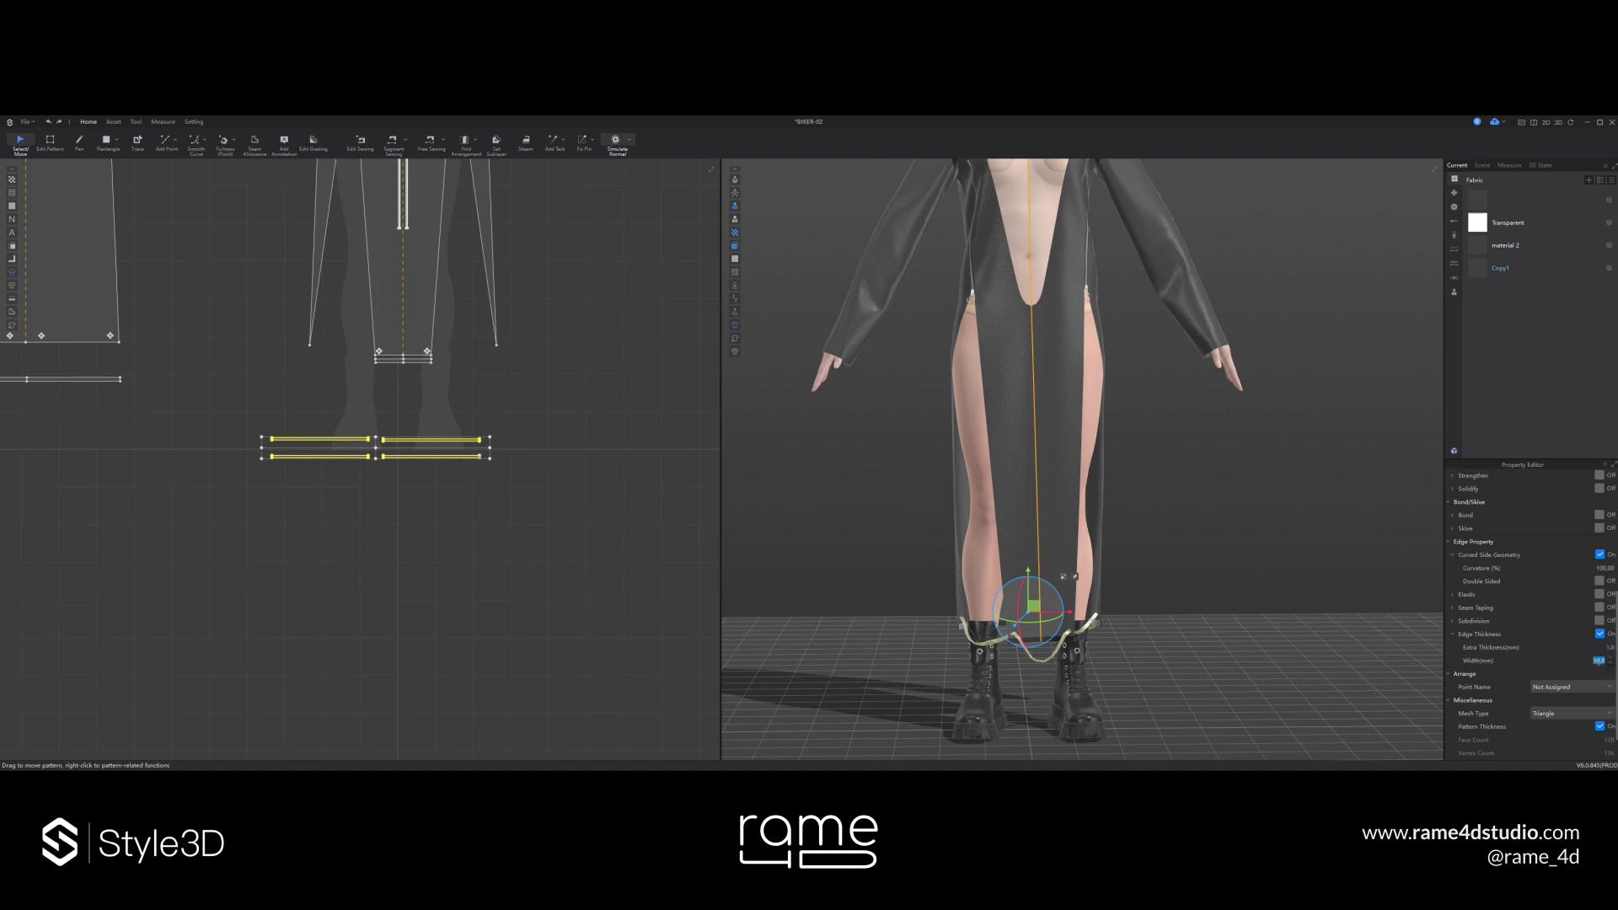
pyautogui.write('5')
pyautogui.press('Return')
pyautogui.click(1130, 582)
pyautogui.moveTo(1095, 585); pyautogui.dragTo(1156, 312, button='middle')
pyautogui.scroll(7, 1156, 312)
# - Rerun the simulation so the hem straps settle with their adjusted edges
pyautogui.moveTo(509, 482); pyautogui.dragTo(273, 415)
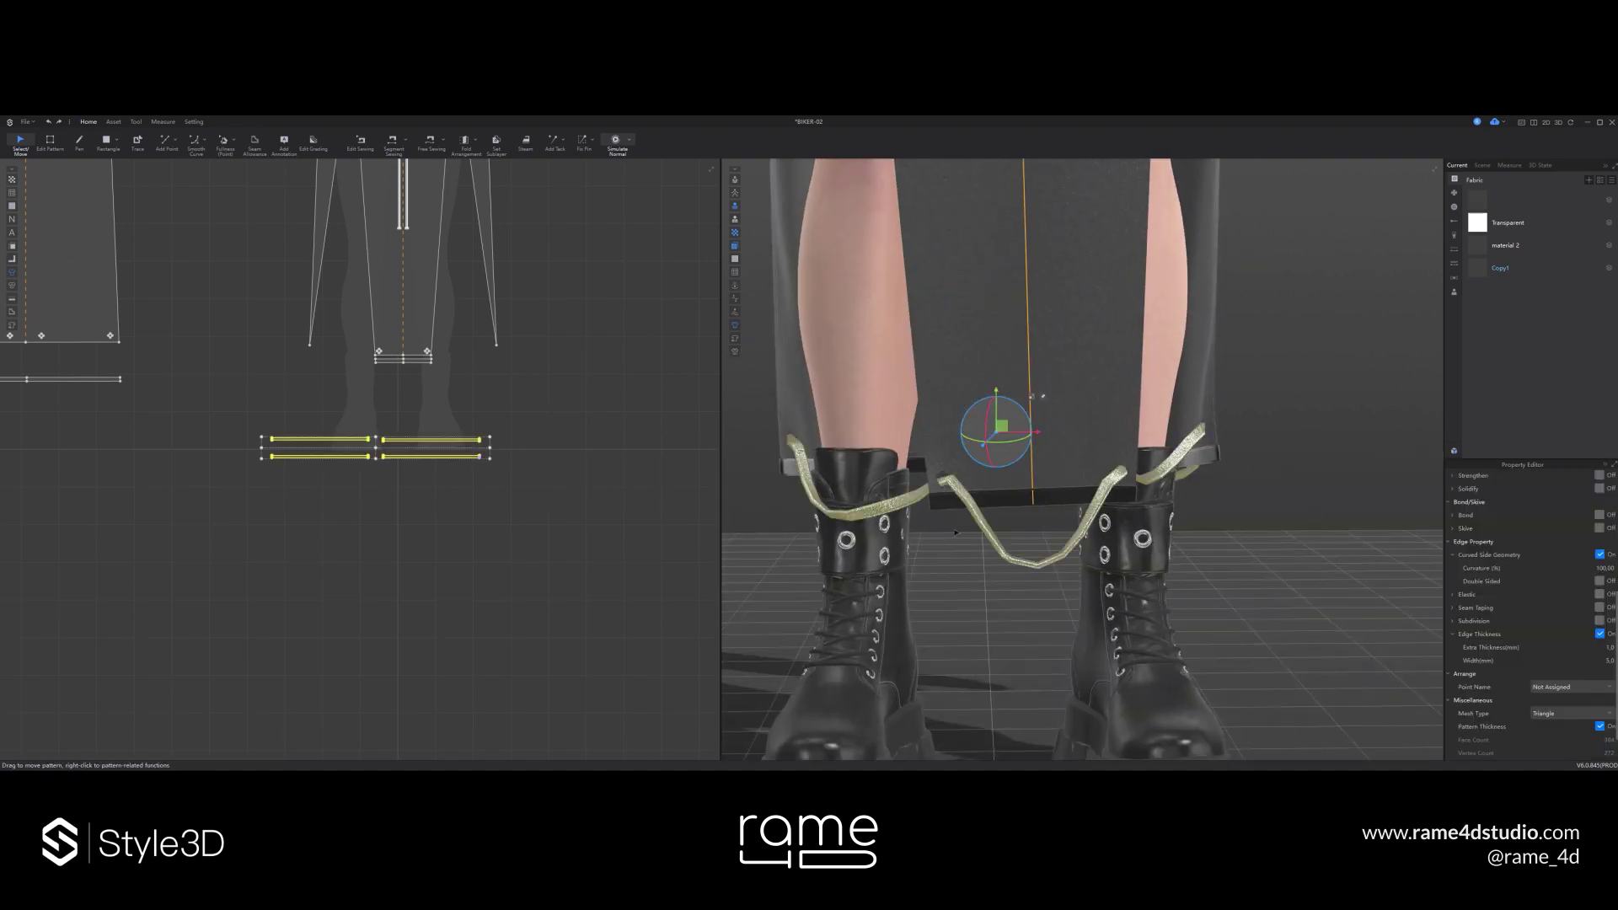
pyautogui.press('Return')
pyautogui.click(1350, 532)
pyautogui.press('space')
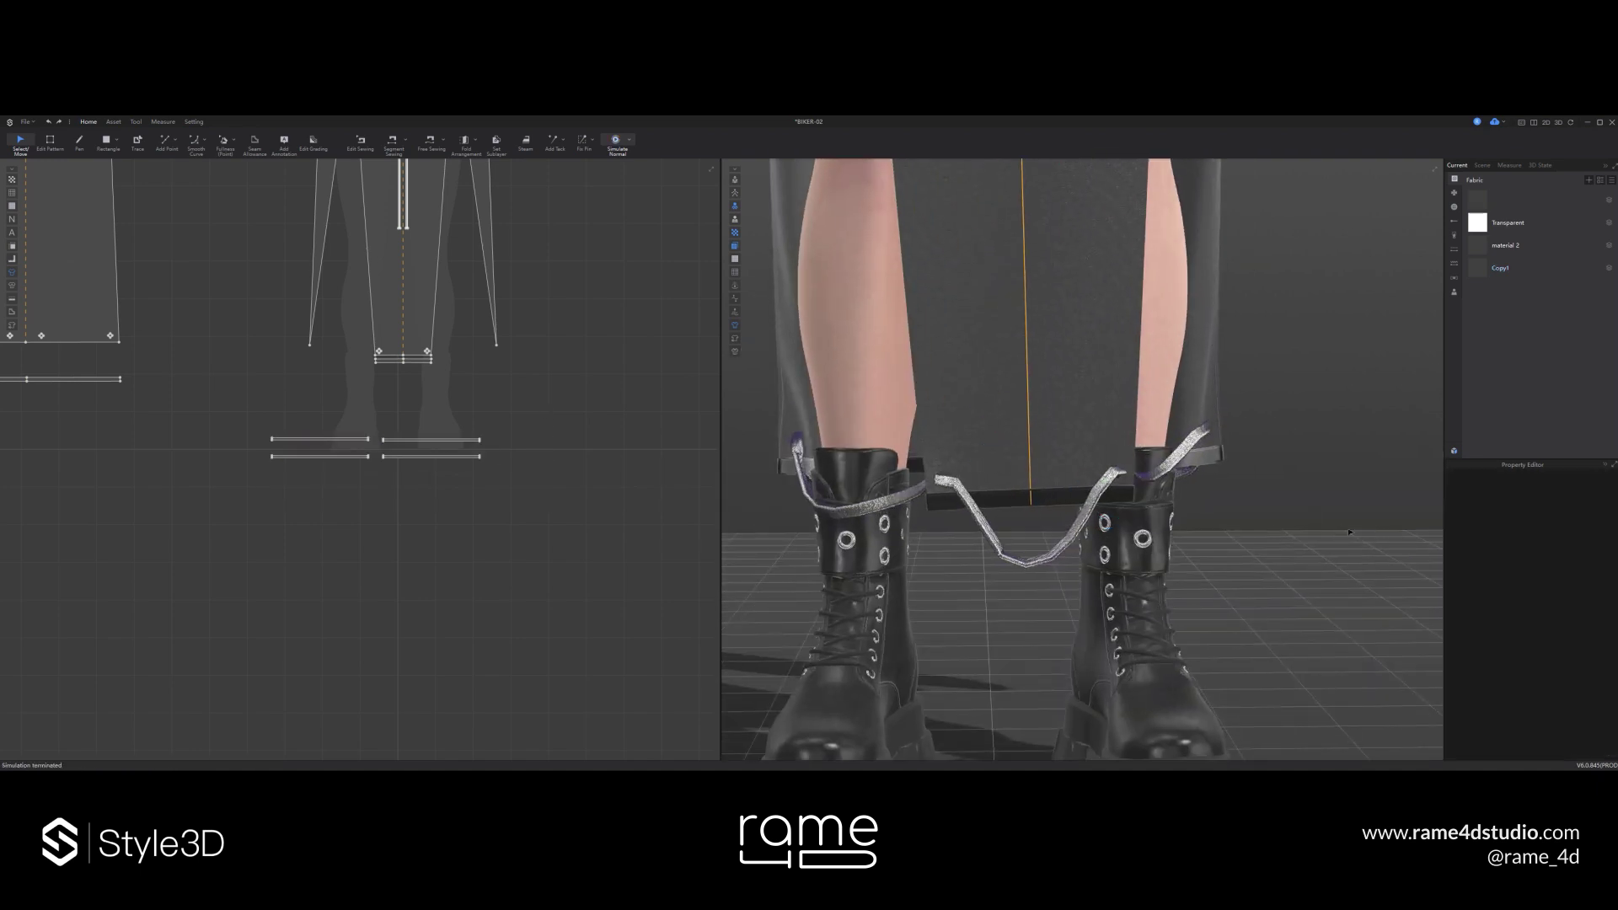
pyautogui.press('space')
pyautogui.scroll(-1, 1350, 530)
pyautogui.press('space')
pyautogui.scroll(-2, 1340, 529)
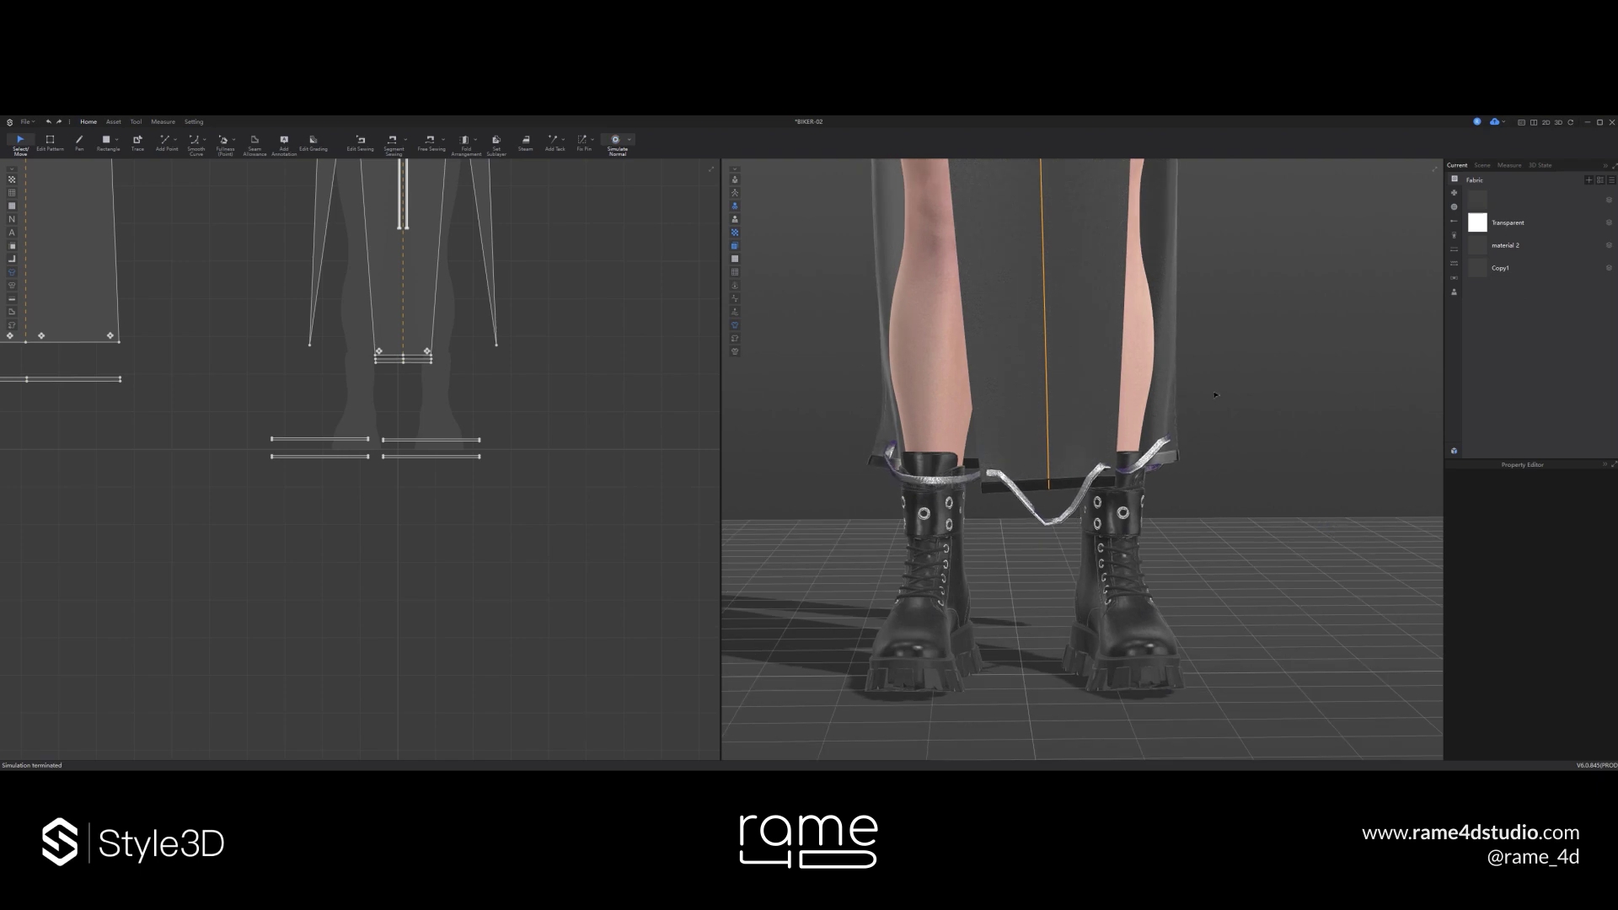
# - Turn off Edge Thickness for the hem straps and save the project
pyautogui.click(1028, 443)
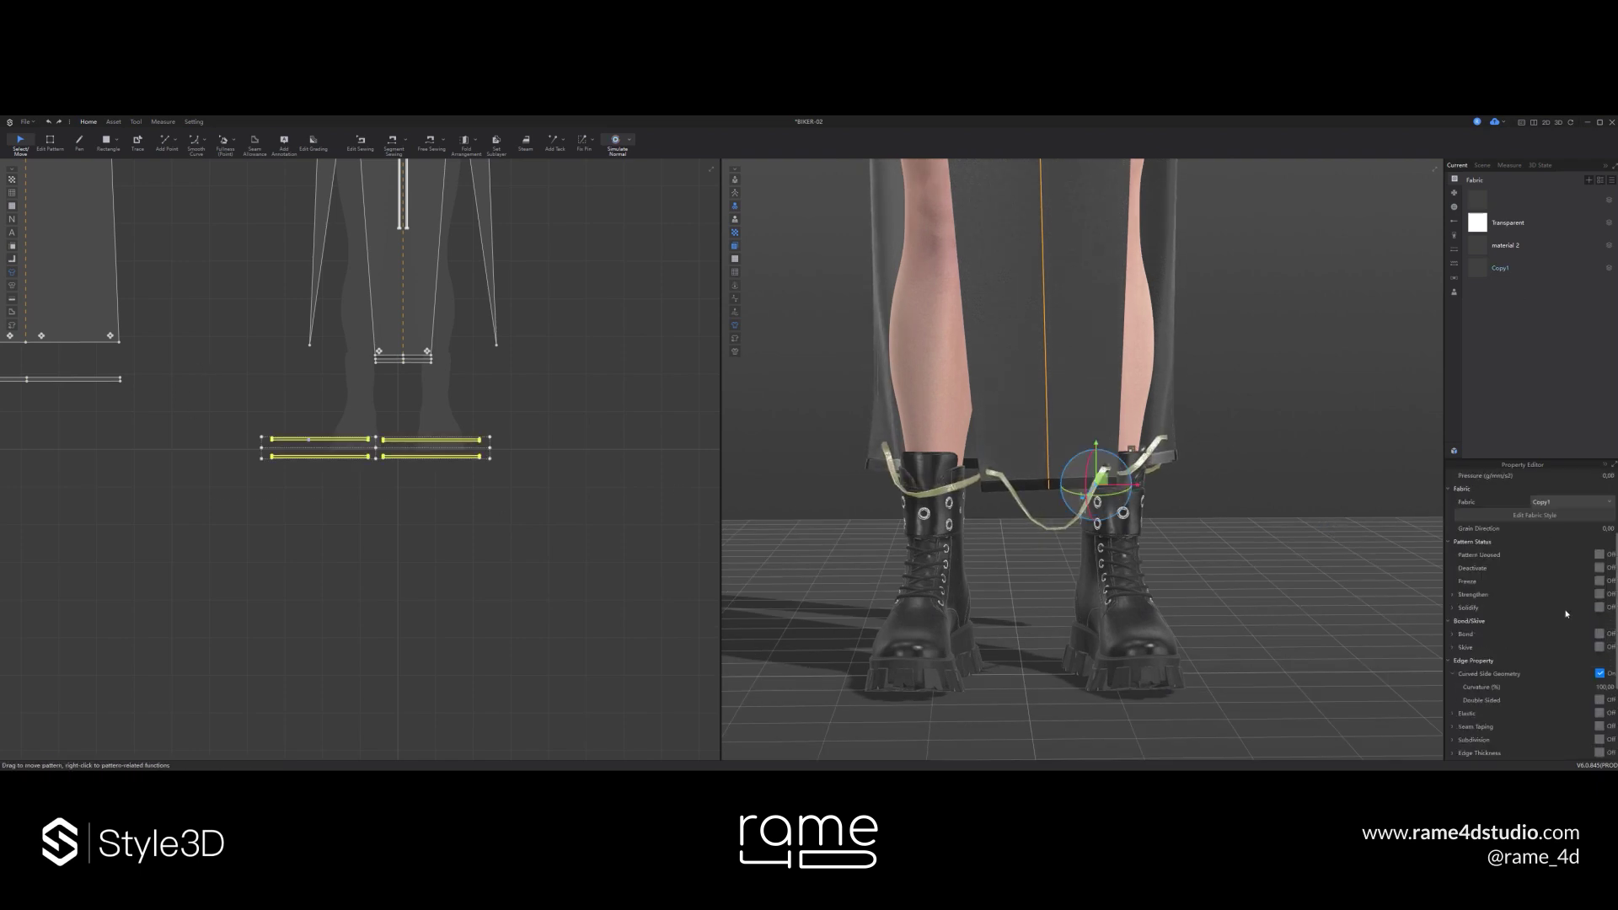
pyautogui.scroll(-5, 1214, 421)
pyautogui.click(1190, 528)
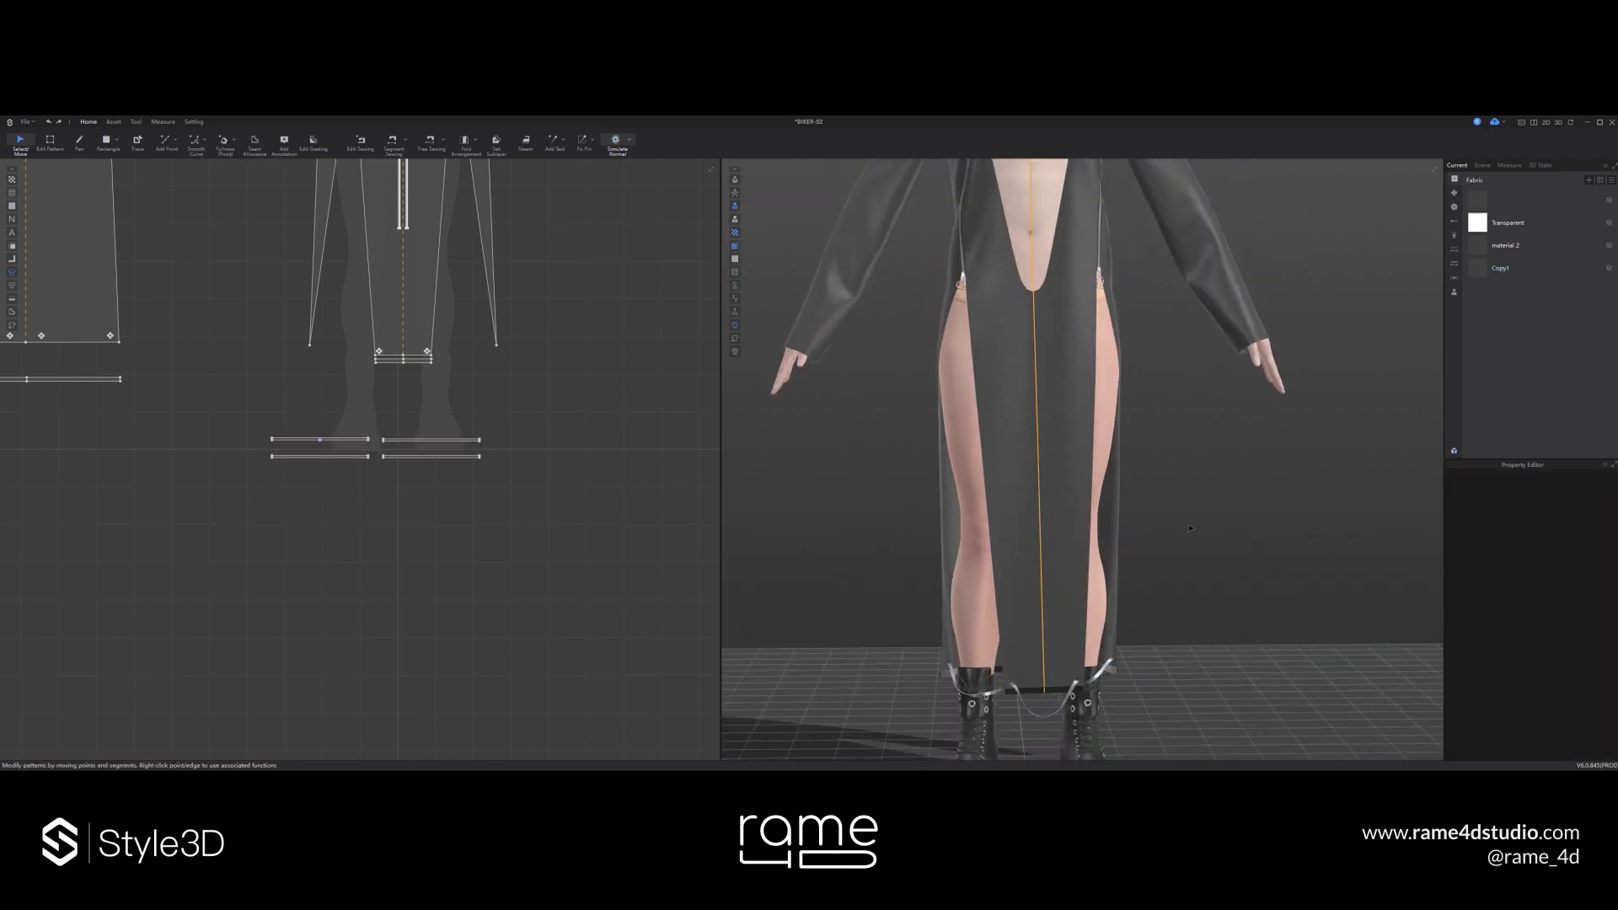
pyautogui.scroll(-3, 1190, 529)
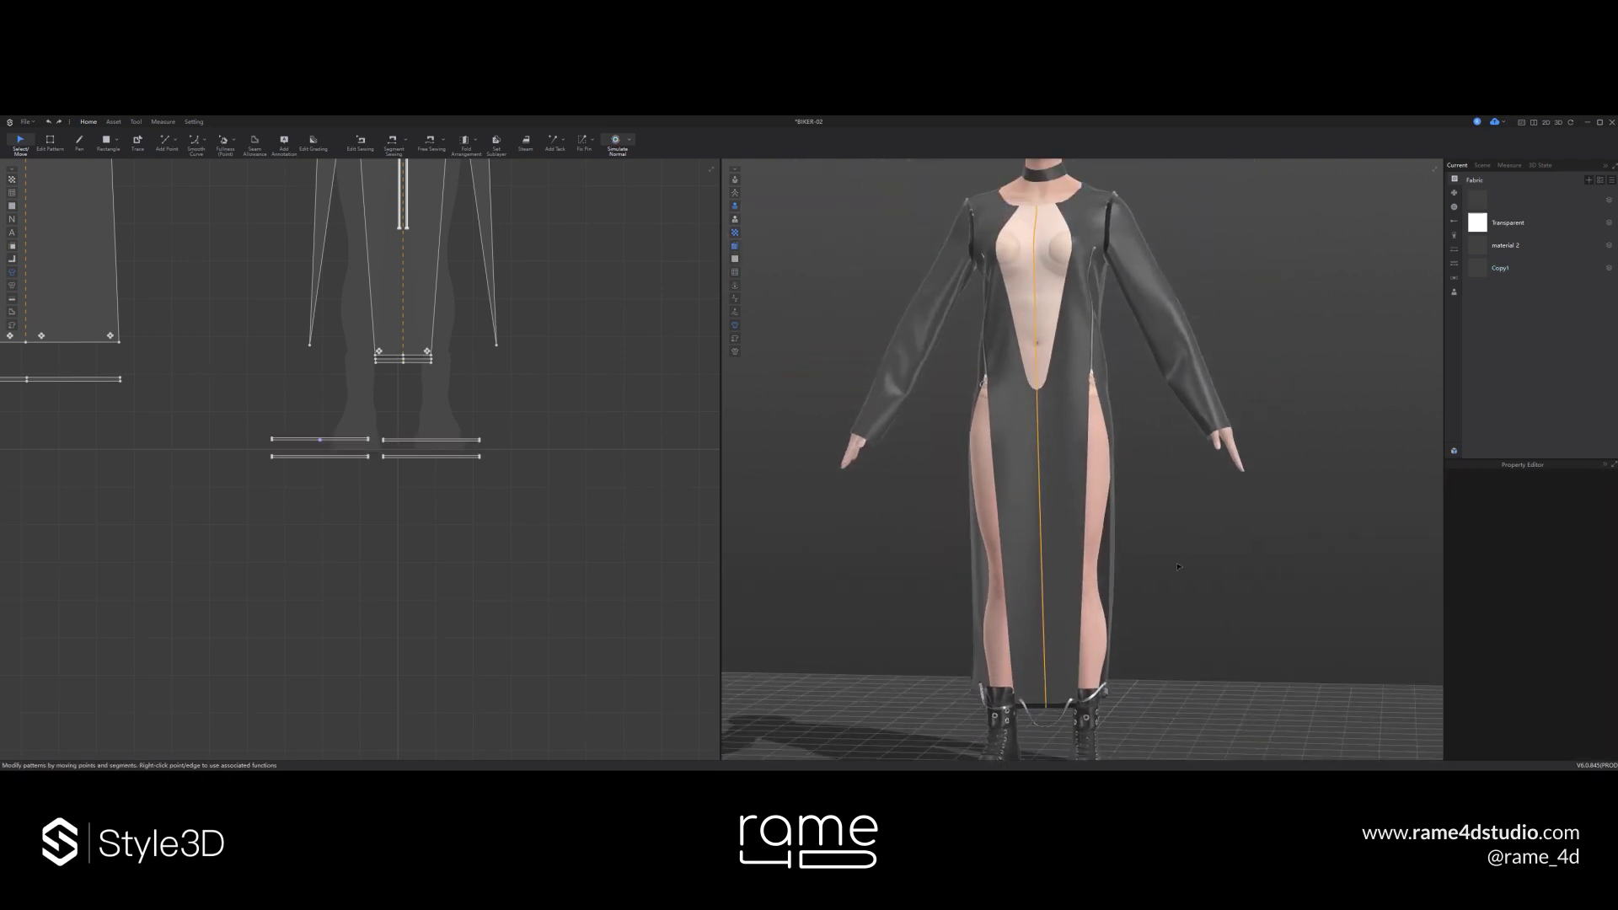
pyautogui.moveTo(954, 391); pyautogui.dragTo(970, 539, button='middle')
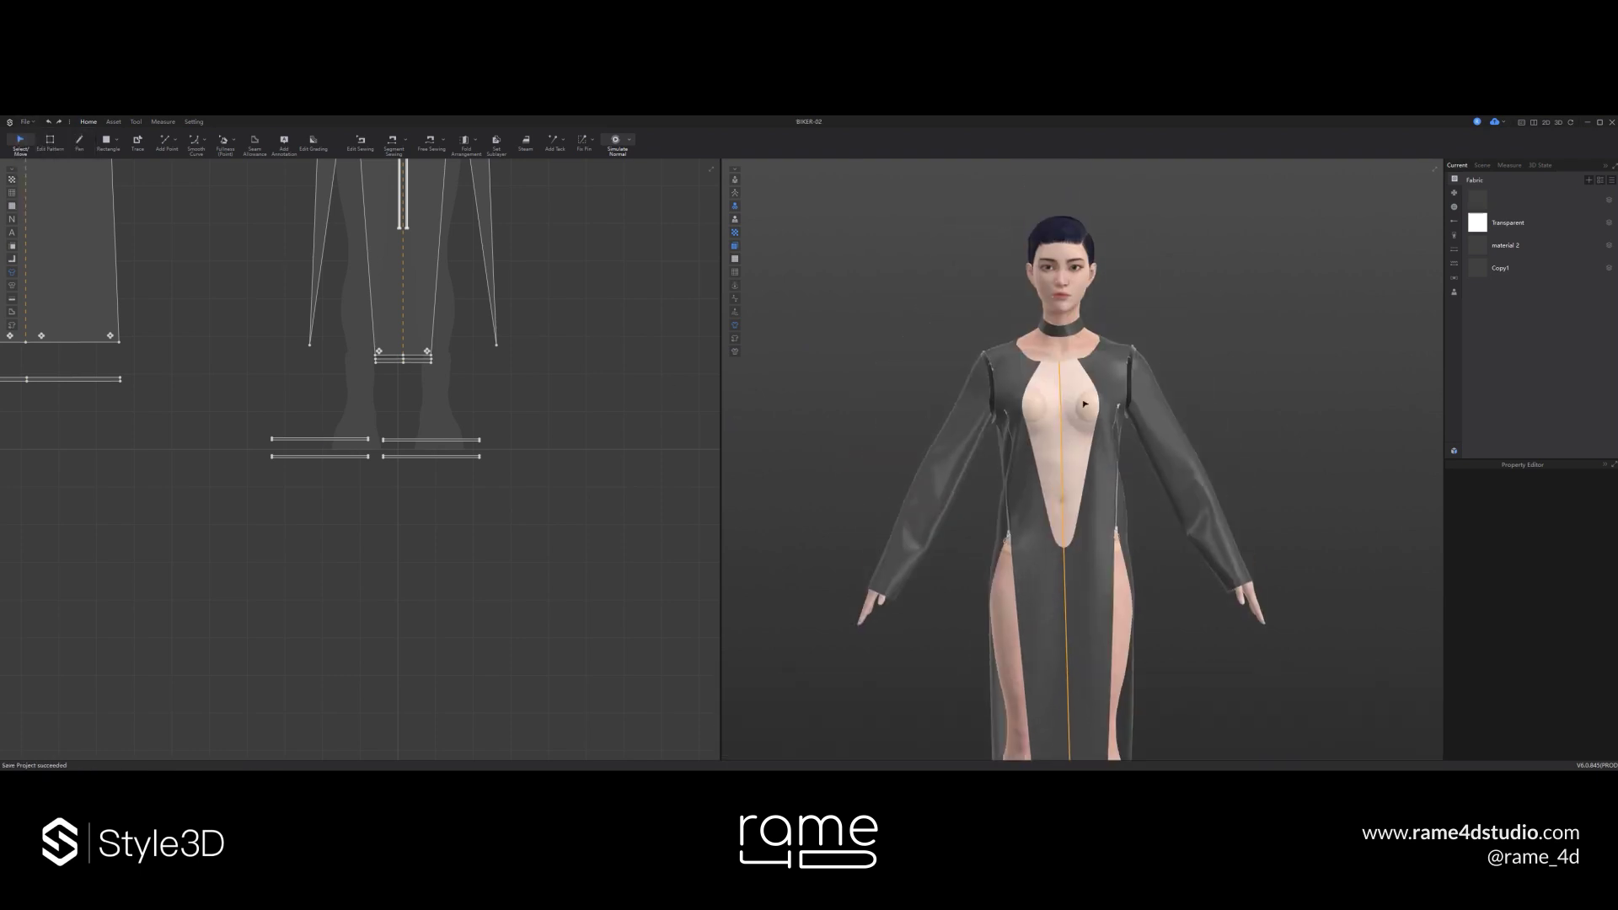
# - Add a point to the front panel's neckline curve near its inner corner
pyautogui.scroll(6, 1063, 312)
pyautogui.click(954, 480)
pyautogui.moveTo(404, 253); pyautogui.dragTo(427, 582, button='middle')
pyautogui.scroll(10, 414, 211)
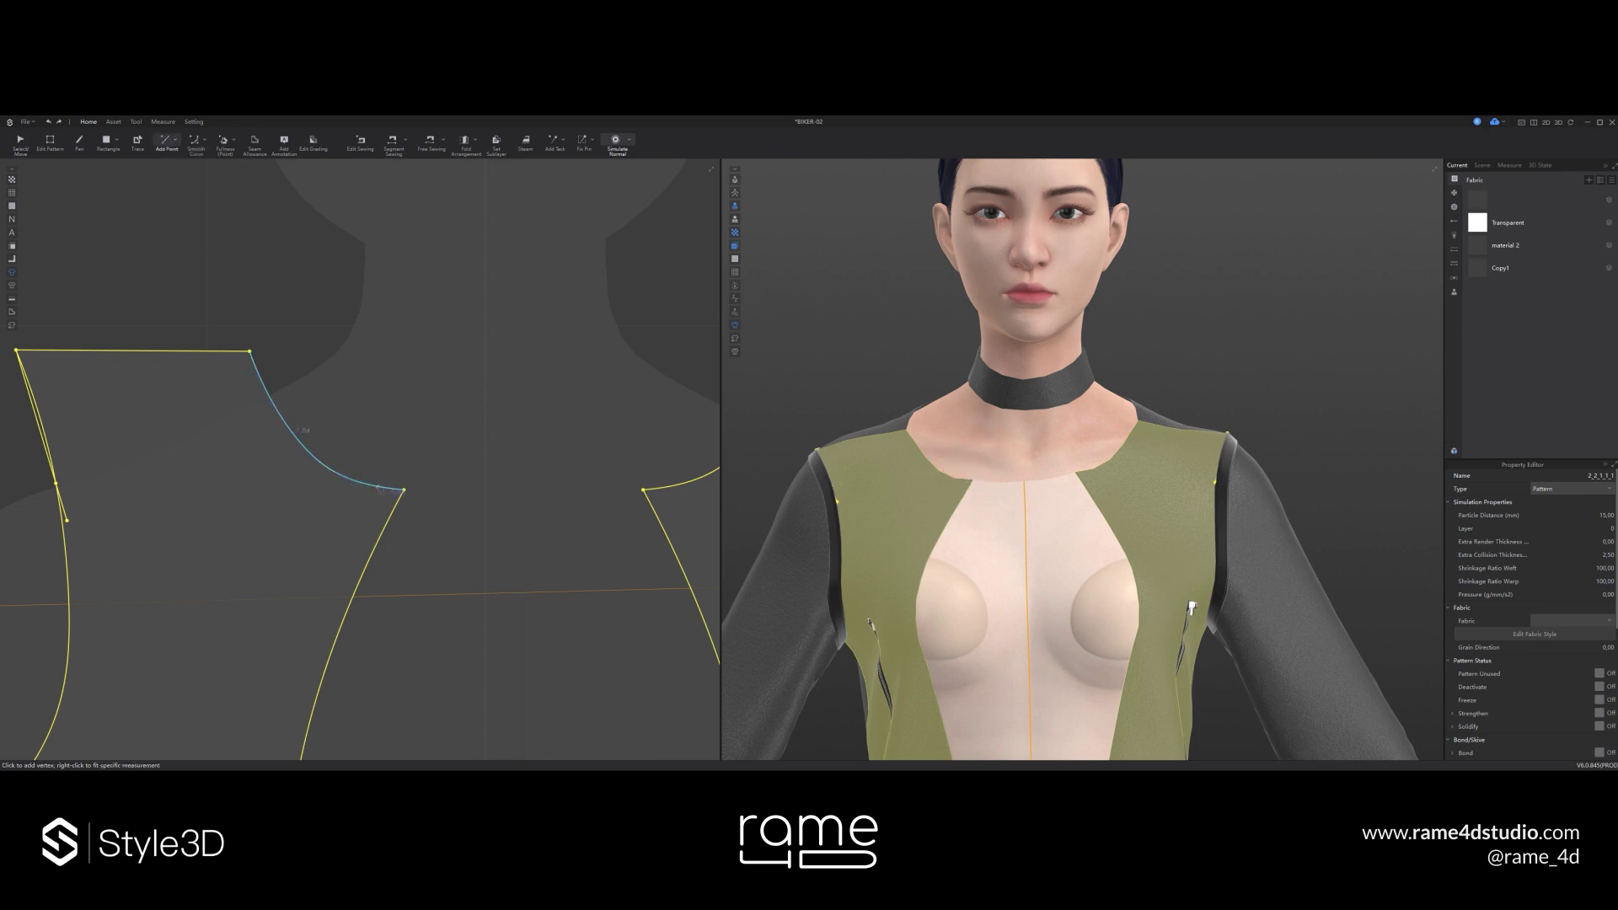
pyautogui.click(345, 478)
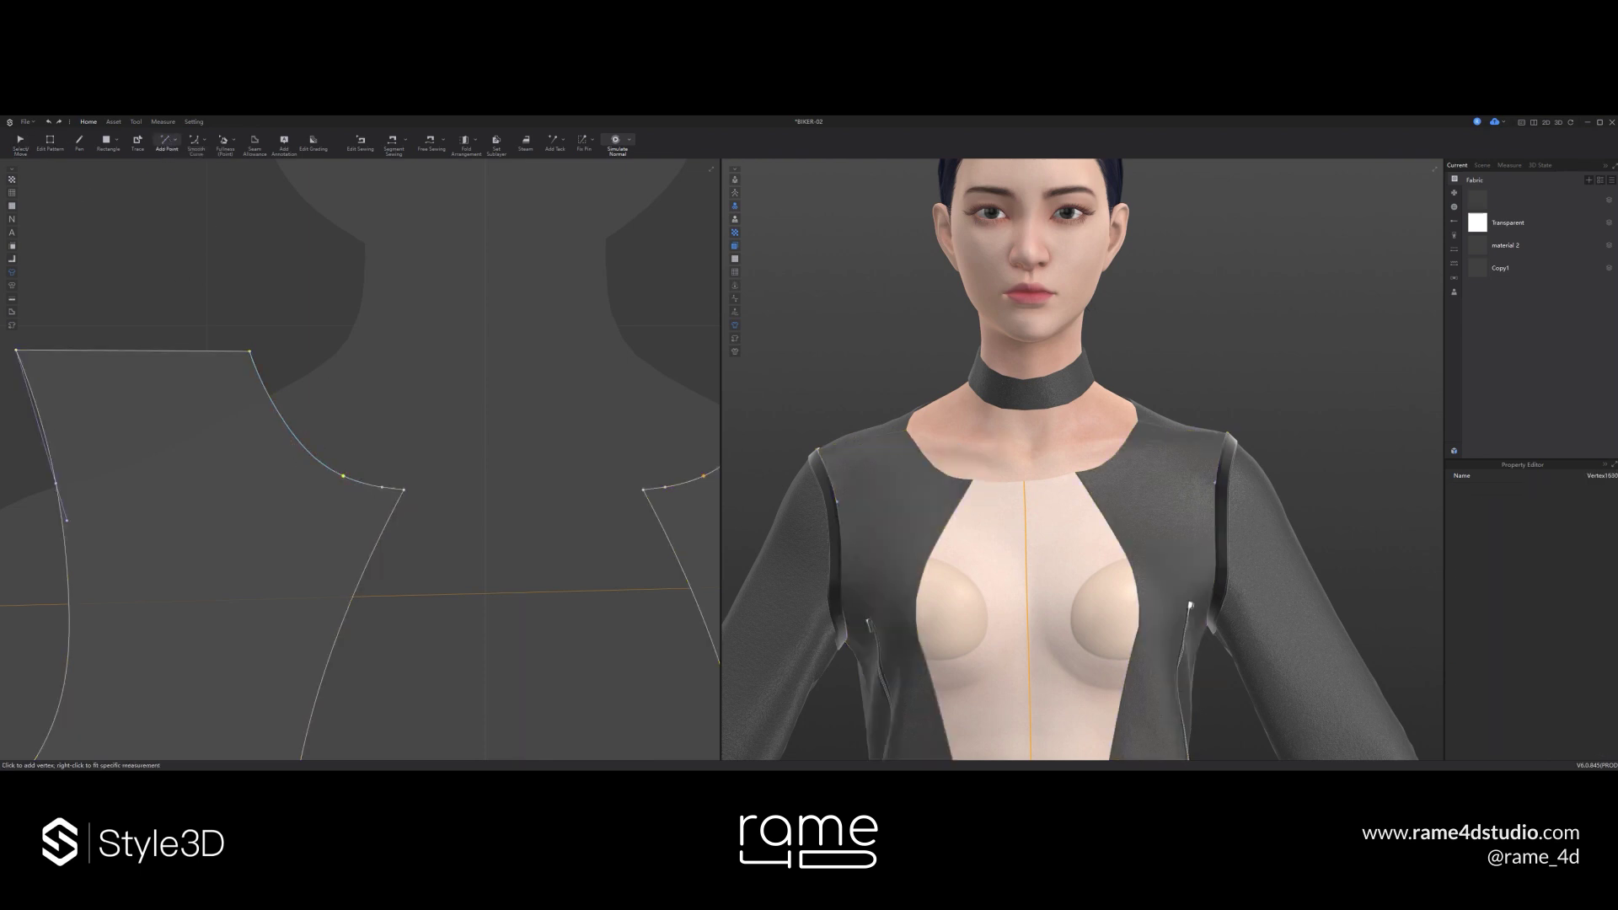
# - Pull the front neckline up into a pointed tab on both sides and switch to the Pinterest dress reference
pyautogui.click(831, 745)
pyautogui.click(9, 141)
pyautogui.click(8, 142)
pyautogui.click(8, 143)
pyautogui.click(7, 143)
pyautogui.hotkey('alt', 'Tab')
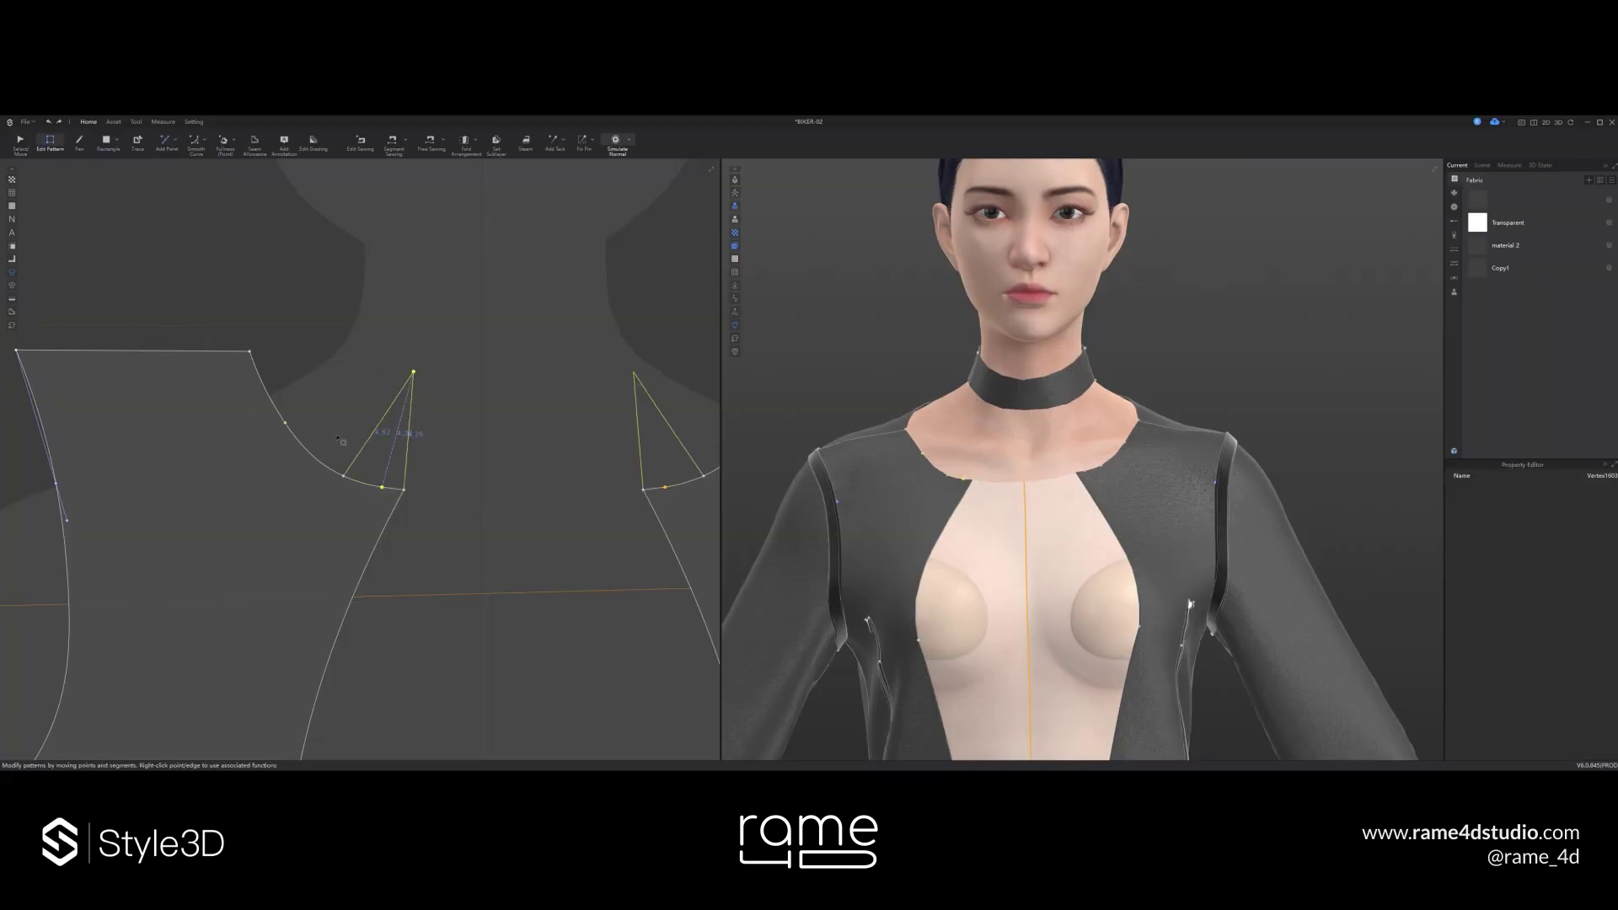
pyautogui.hotkey('alt', 'Tab')
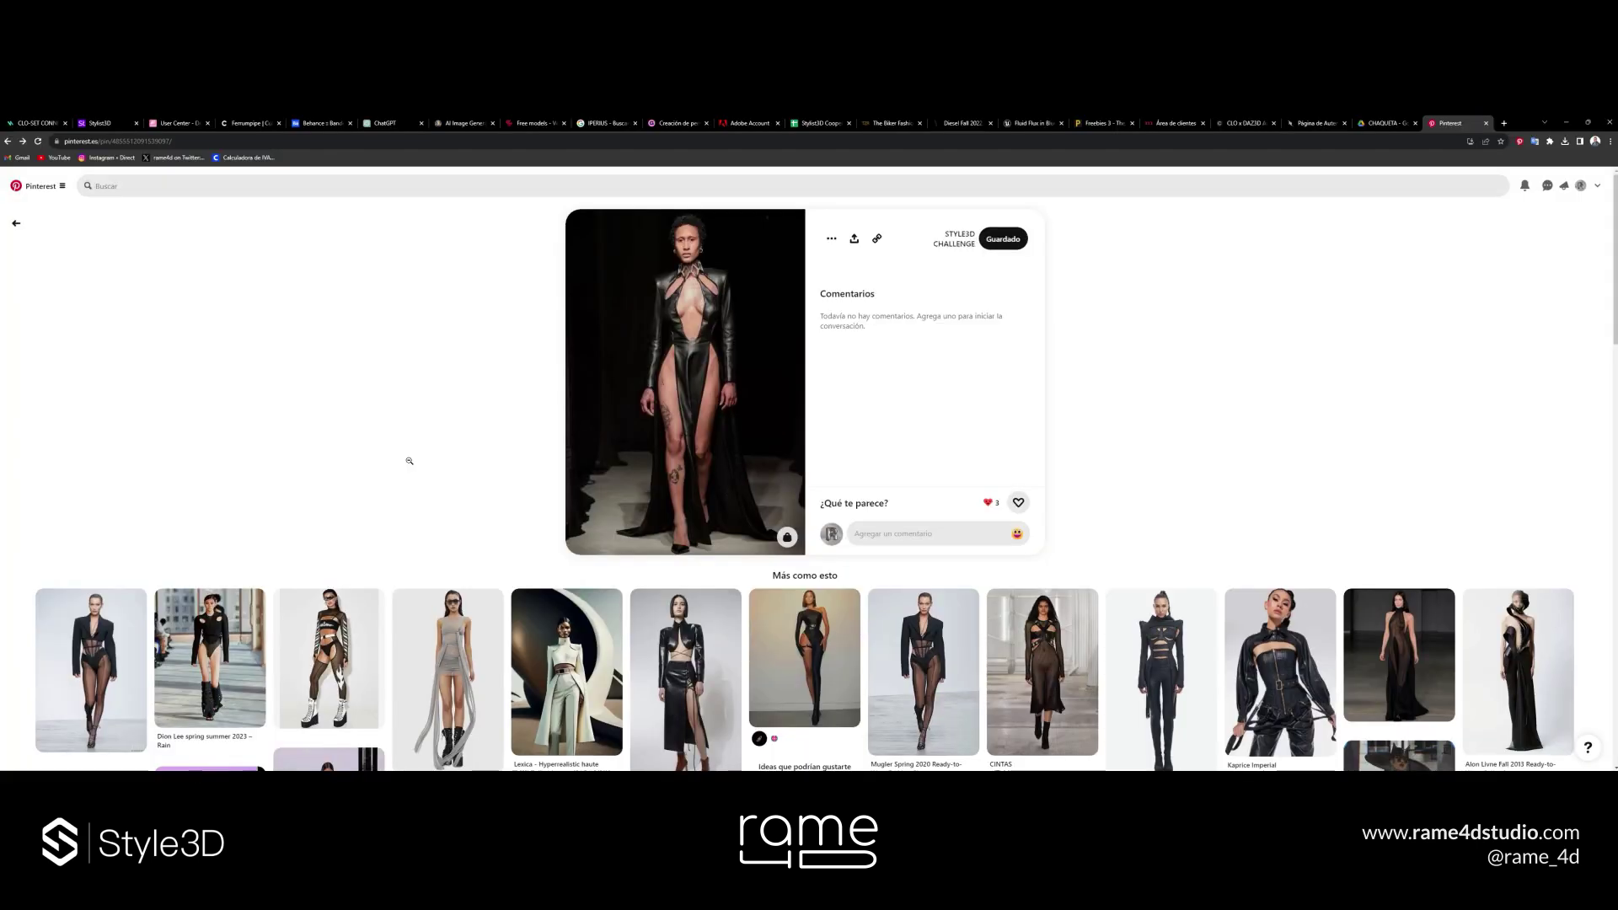
# - Return to Style3D and pull the front neckline's mid-curve point outward into a sharp corner beside the shoulder on both sides
pyautogui.hotkey('alt', 'Tab')
pyautogui.hotkey('alt', 'Tab')
pyautogui.hotkey('alt', 'Tab')
pyautogui.hotkey('alt', 'Tab')
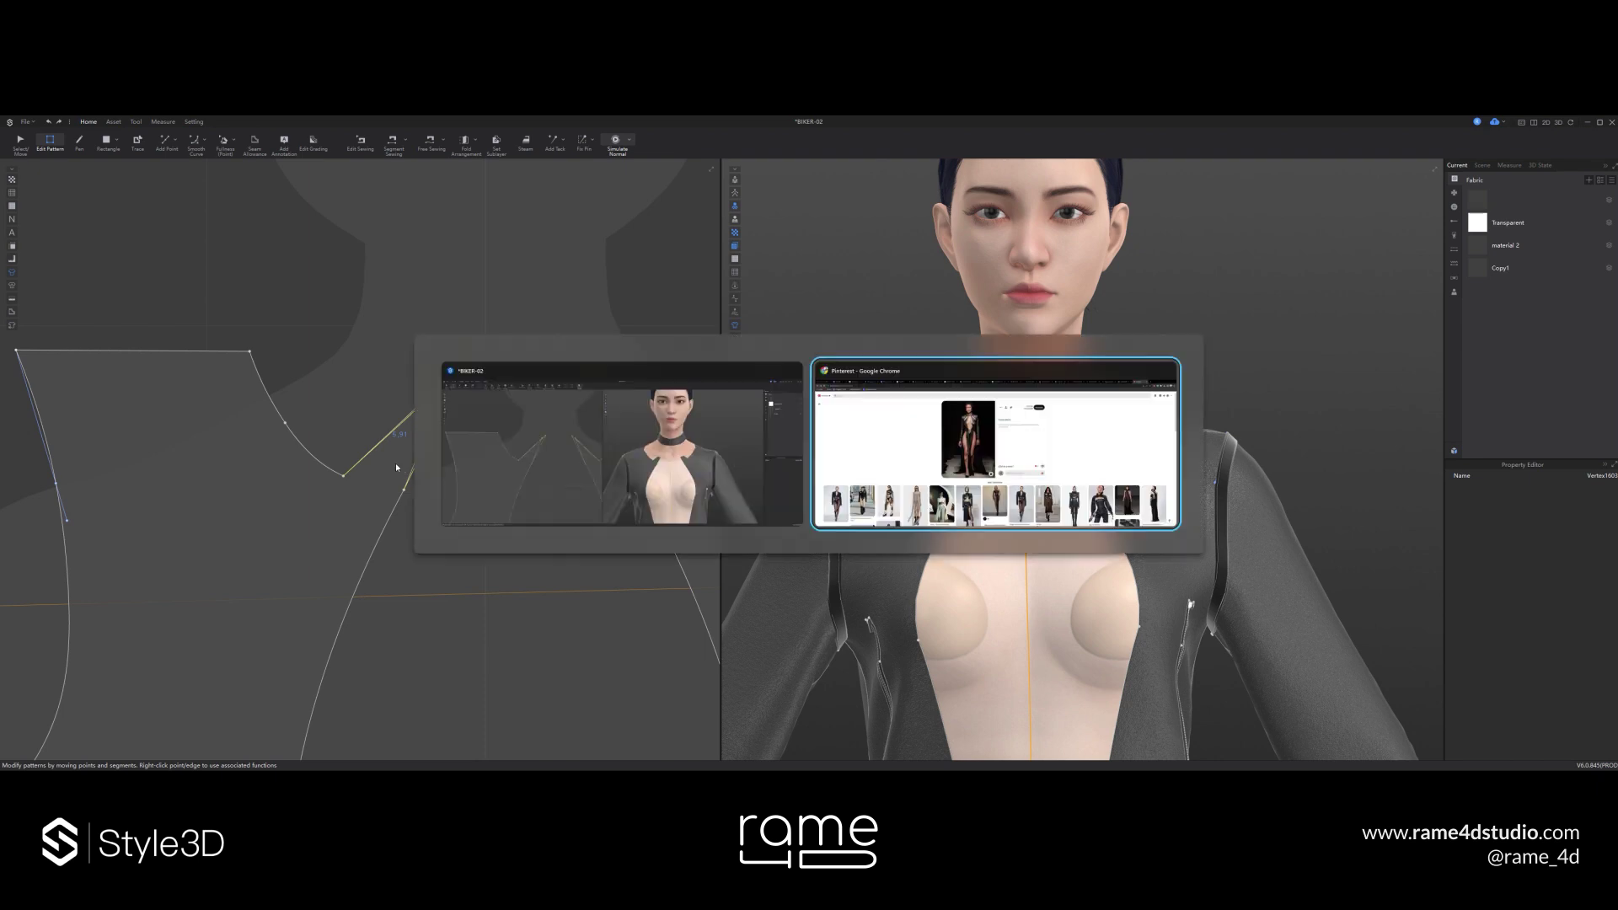
pyautogui.hotkey('alt', 'Tab')
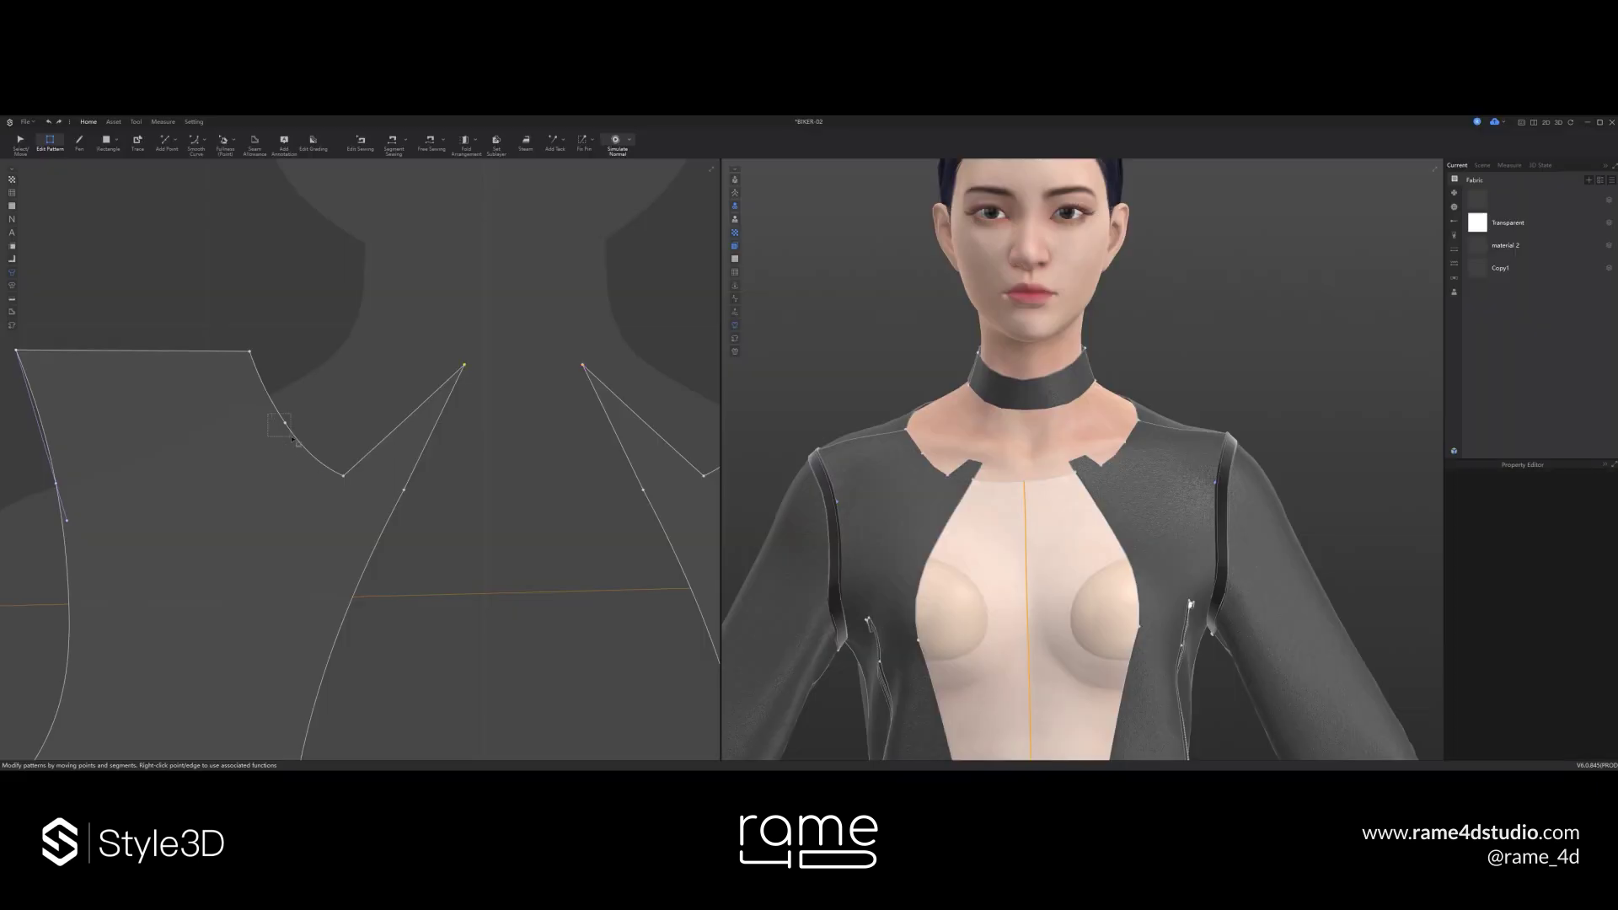
pyautogui.moveTo(292, 439); pyautogui.dragTo(330, 391)
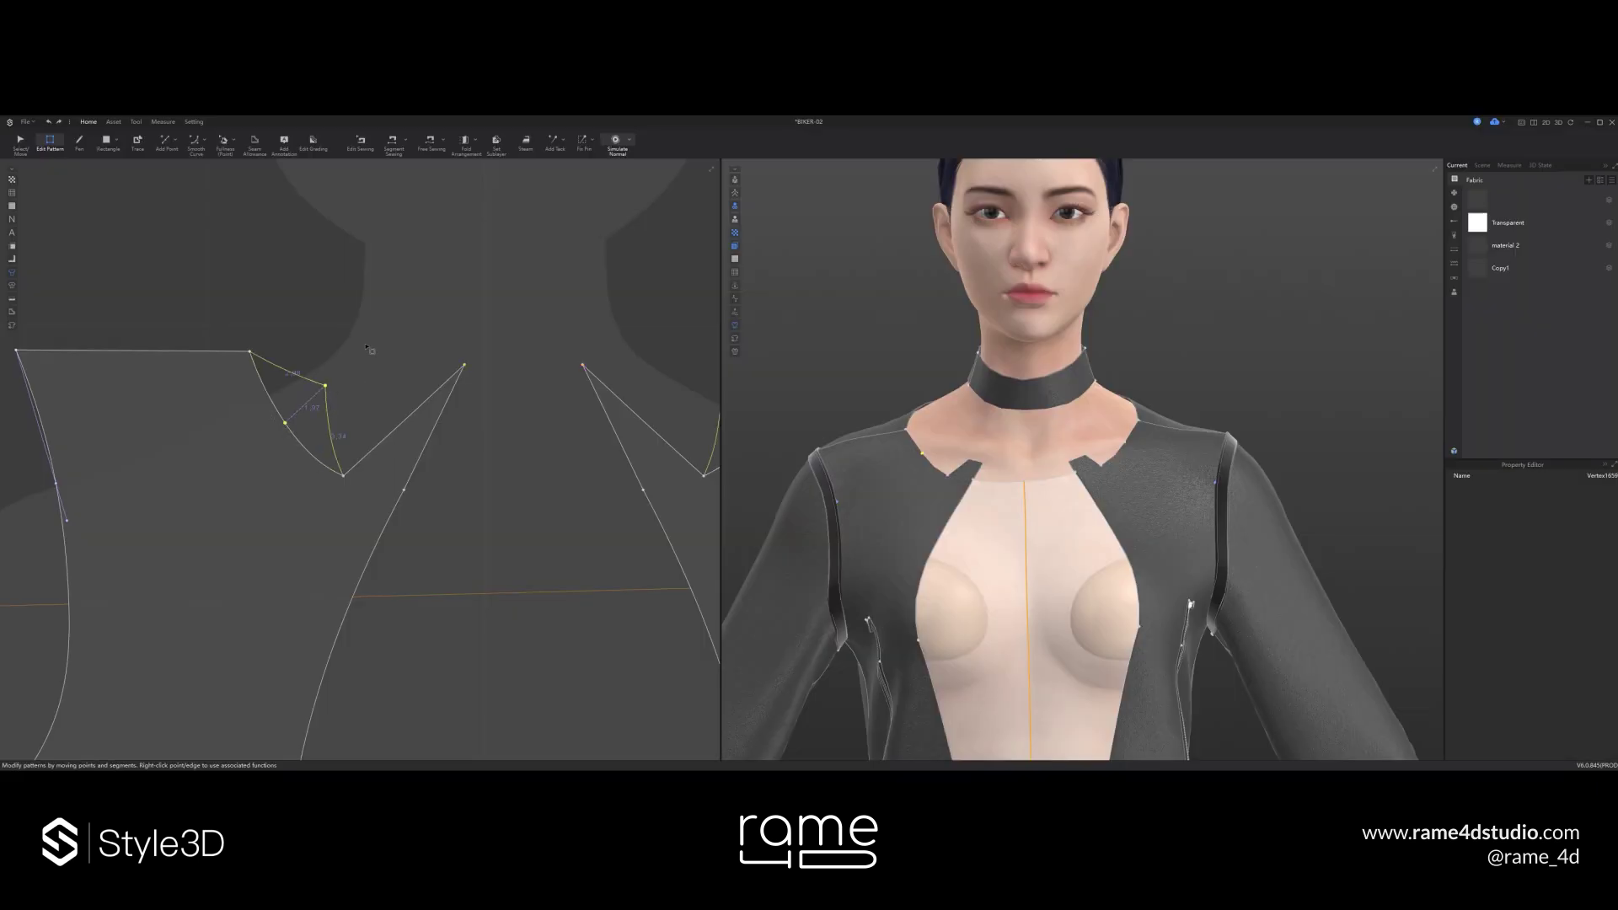
pyautogui.press('space')
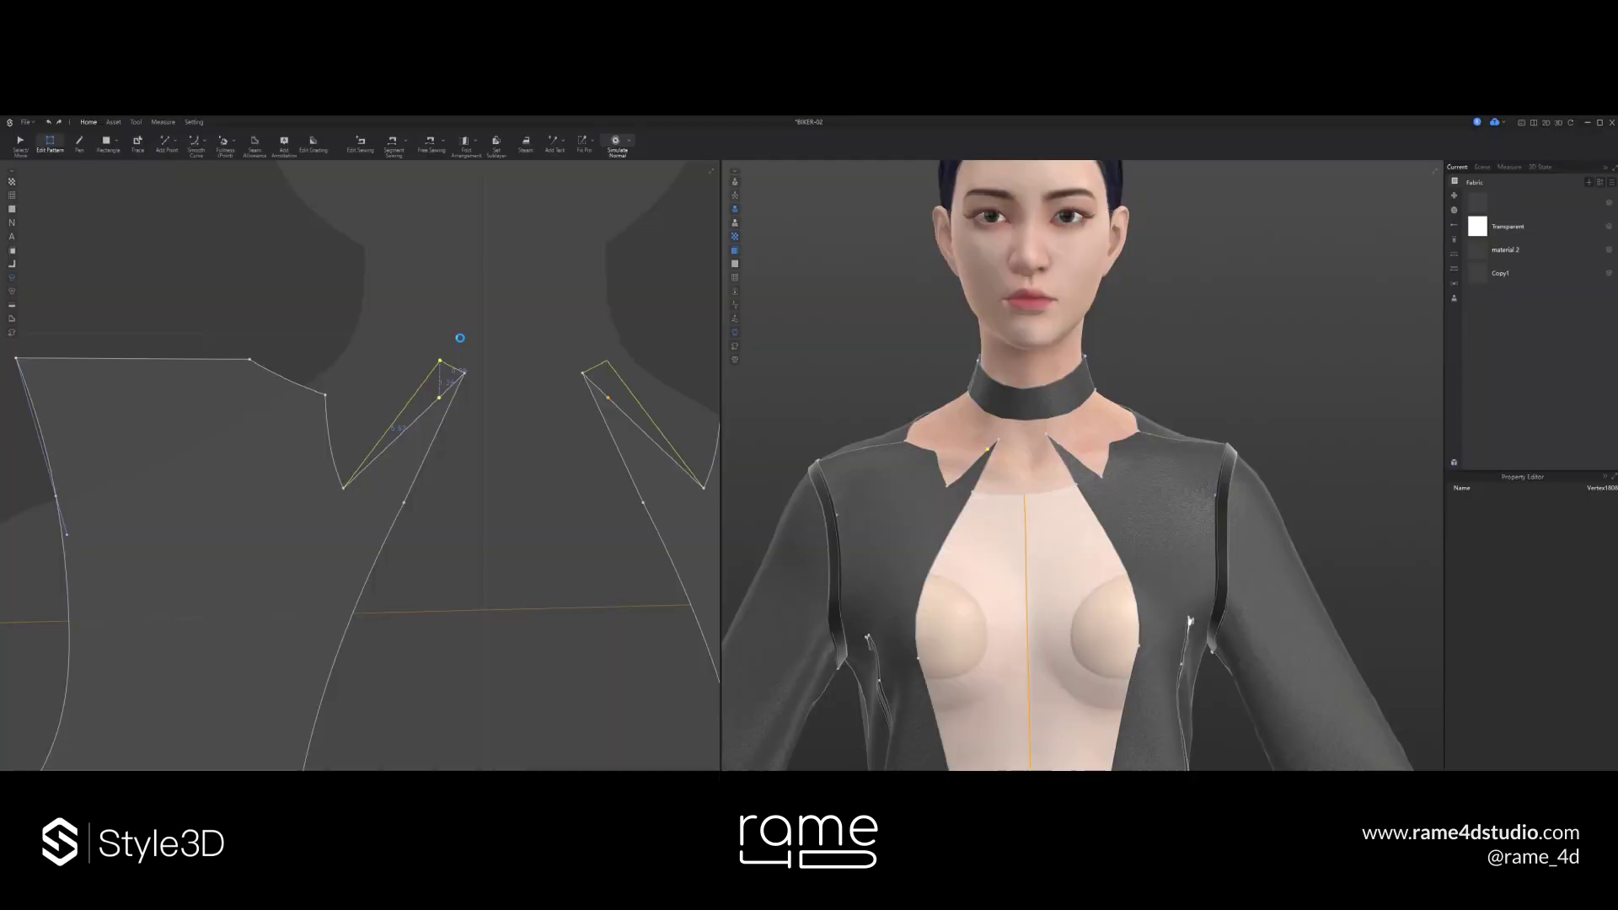
# - Sew the tips of both front neckline tabs to the lower front edge of the choker with Free Sewing
pyautogui.scroll(-5, 461, 338)
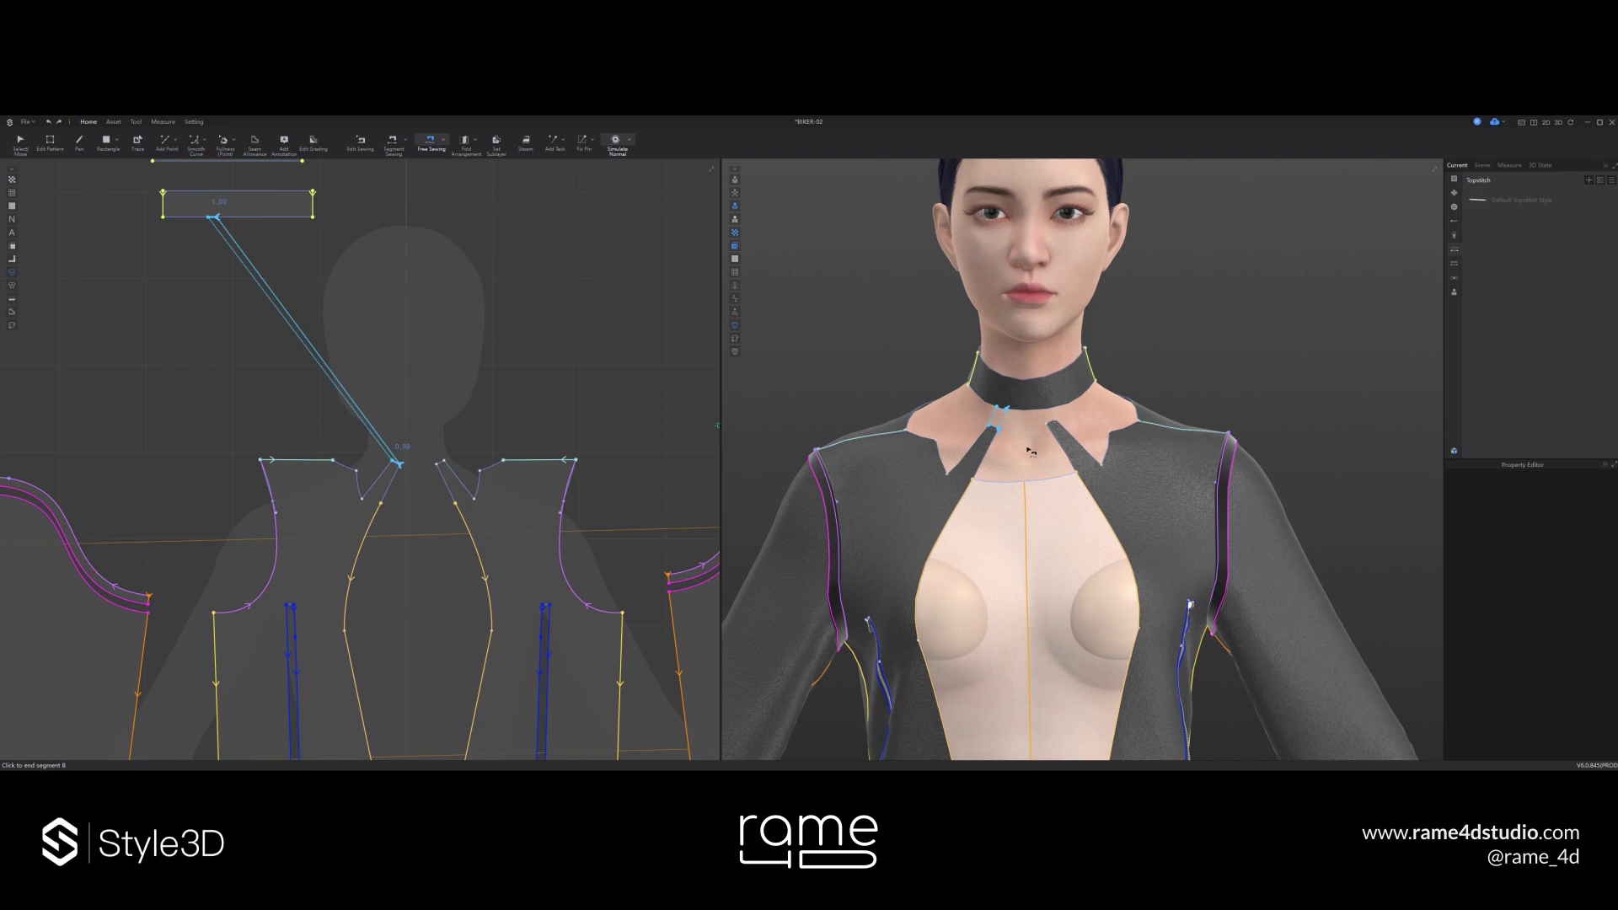
pyautogui.click(1030, 452)
pyautogui.click(439, 464)
pyautogui.click(1048, 418)
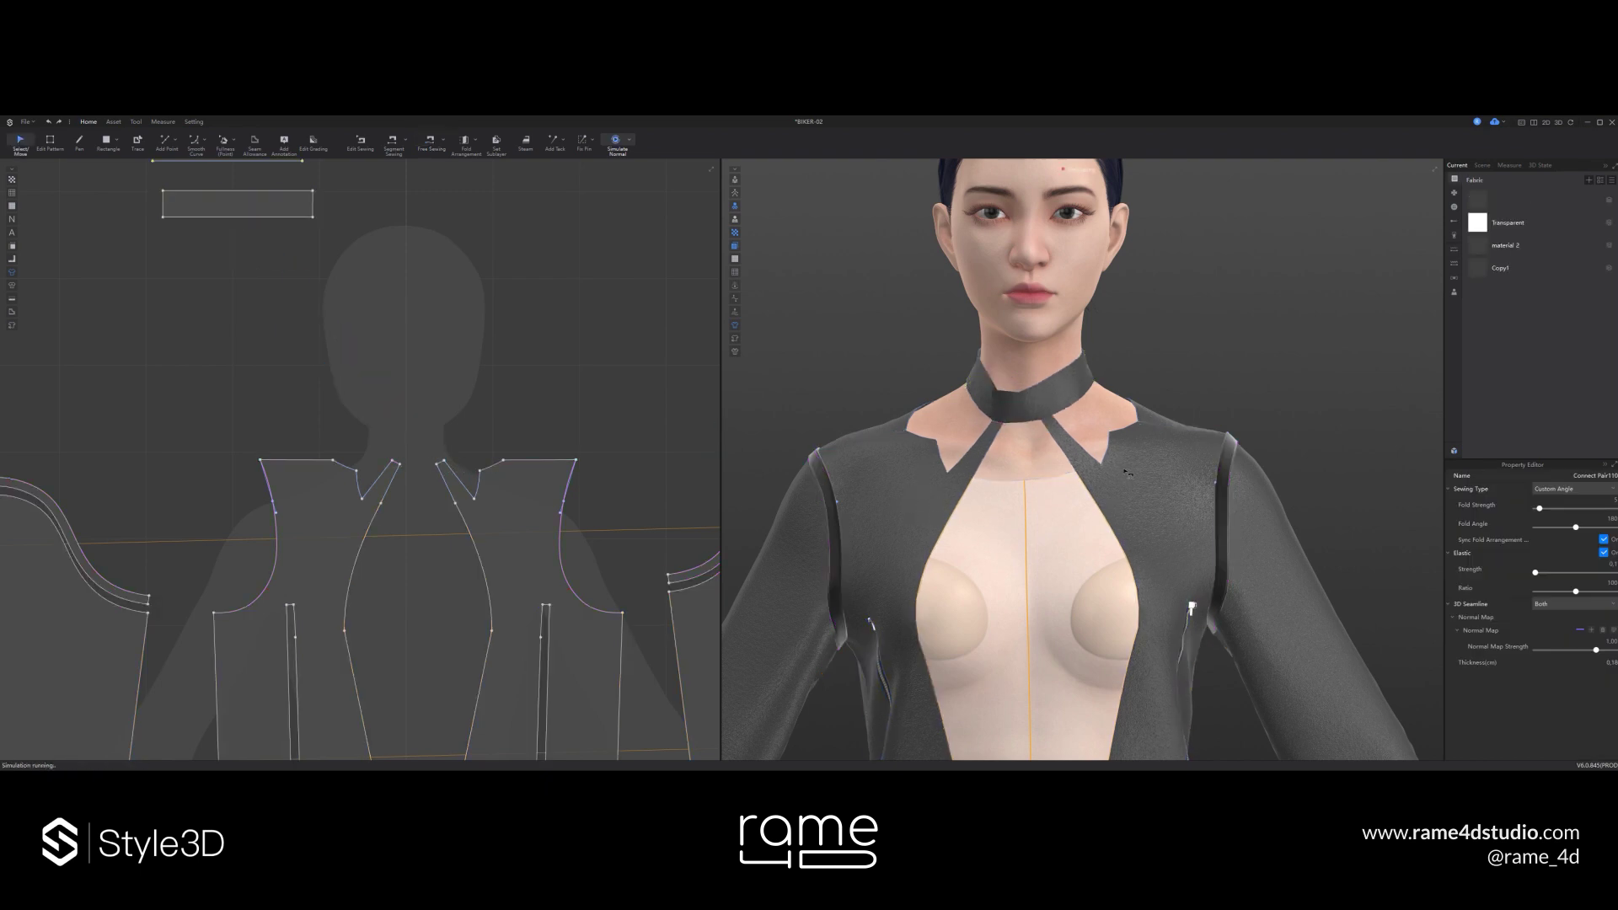
# - Strengthen both choker pieces and run the simulation so the sewn tabs pull up to them
pyautogui.click(17, 145)
pyautogui.click(245, 204)
pyautogui.keyDown('shift'); pyautogui.click(279, 160); pyautogui.keyUp('shift')
pyautogui.rightClick(279, 160)
pyautogui.click(343, 340)
pyautogui.moveTo(322, 177); pyautogui.dragTo(359, 303, button='middle')
pyautogui.scroll(-2, 359, 303)
pyautogui.press('space')
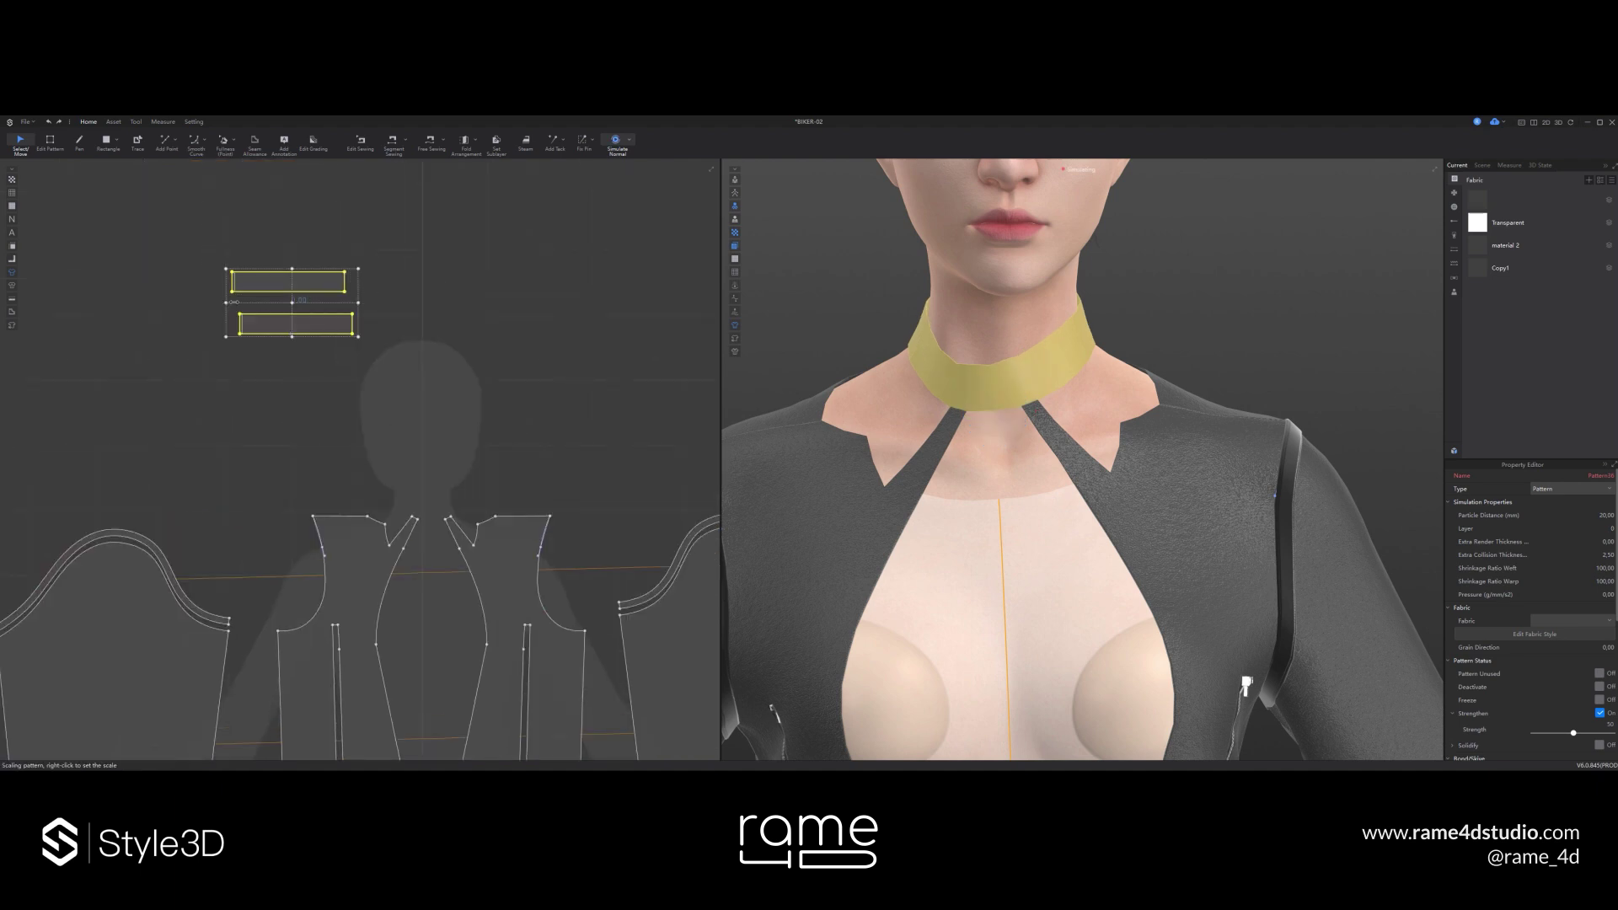
# - Shorten both choker pieces from each end so the choker sits tighter around the neck
pyautogui.moveTo(234, 302); pyautogui.dragTo(240, 303)
pyautogui.moveTo(358, 301); pyautogui.dragTo(347, 302)
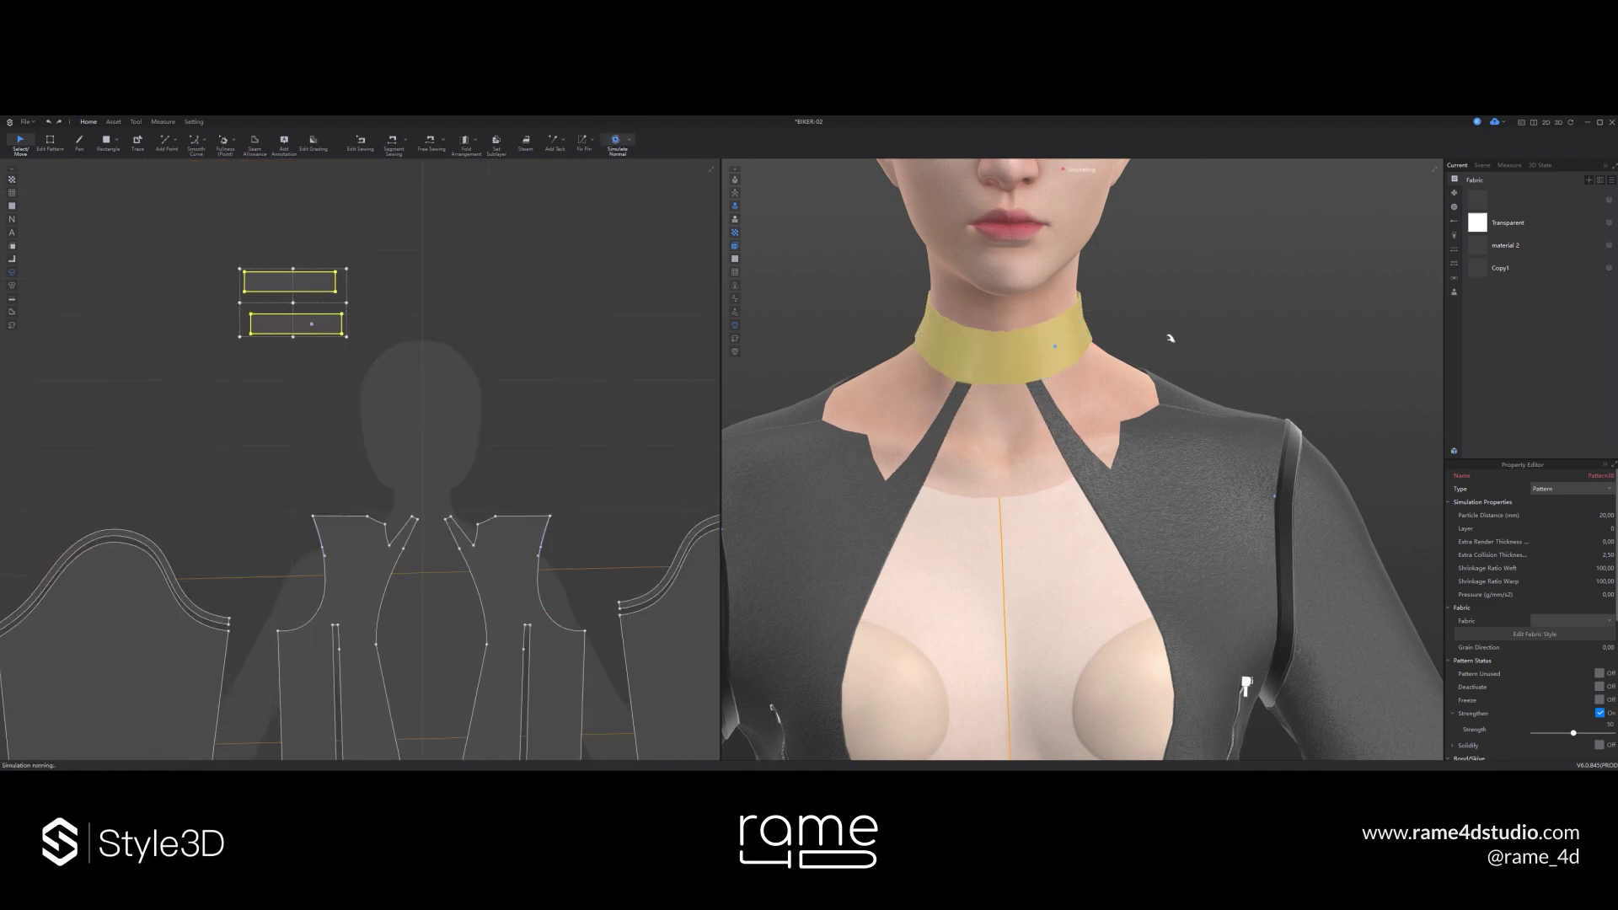
pyautogui.click(519, 367)
pyautogui.click(438, 337)
# - Turn off strengthening for both choker pieces and deselect them
pyautogui.moveTo(369, 358); pyautogui.dragTo(227, 253)
pyautogui.rightClick(332, 280)
pyautogui.click(405, 458)
pyautogui.click(523, 396)
# - Raise the front neckline's corner points beside the shoulders and move them slightly toward the neck
pyautogui.scroll(-4, 1069, 469)
pyautogui.moveTo(969, 459); pyautogui.dragTo(1015, 456, button='right')
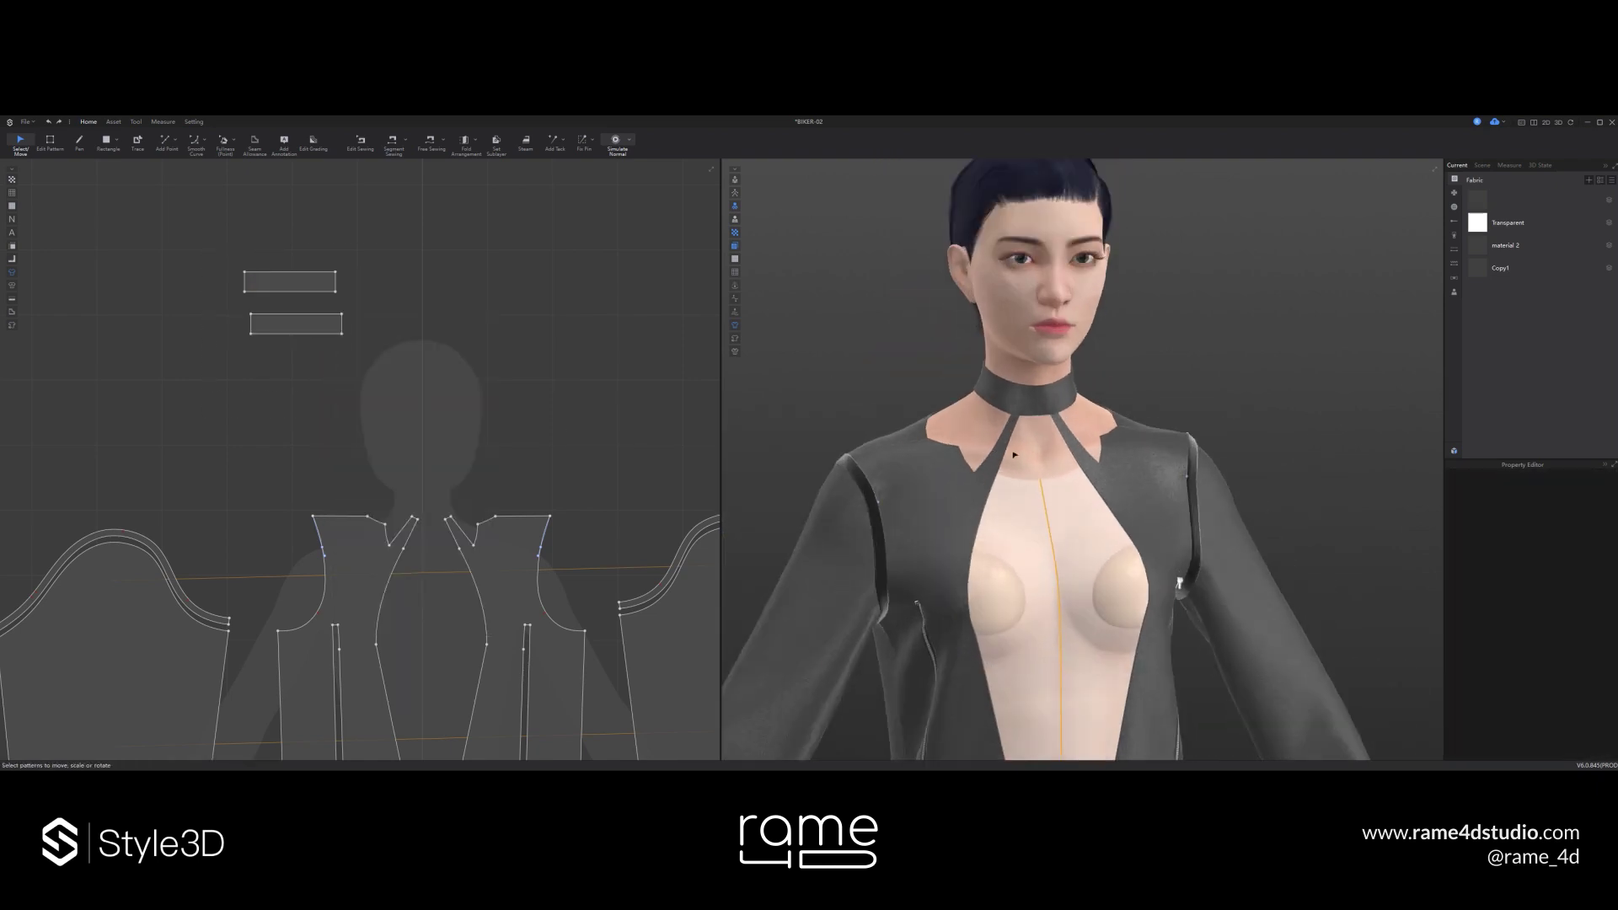
pyautogui.scroll(3, 498, 543)
pyautogui.press('z')
pyautogui.click(277, 505)
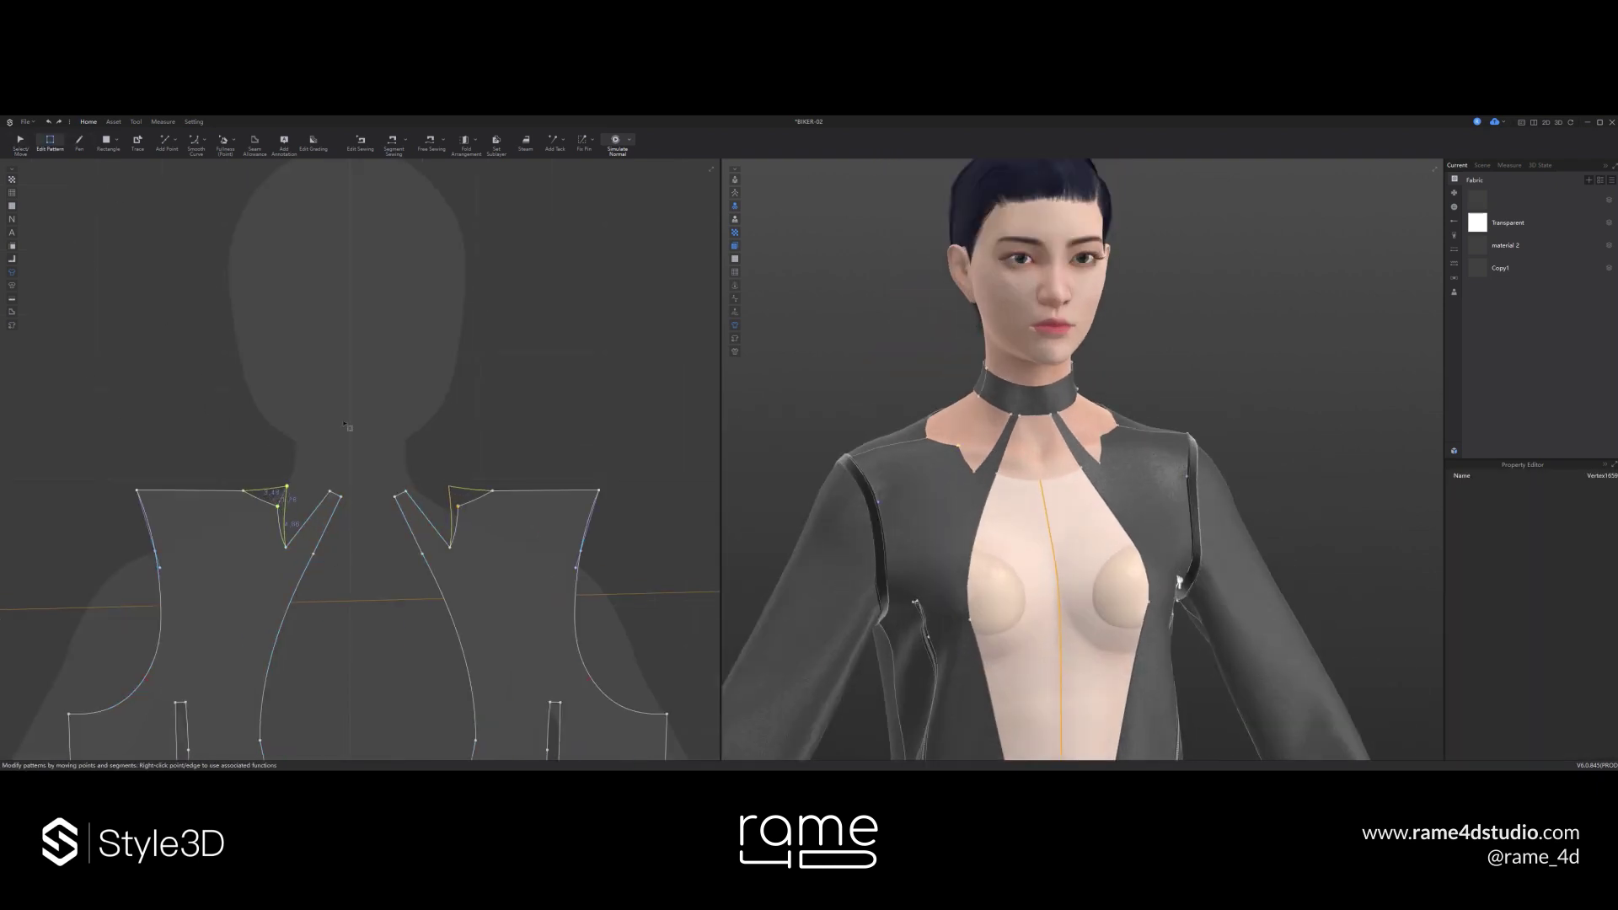
pyautogui.hotkey('alt', 'Tab')
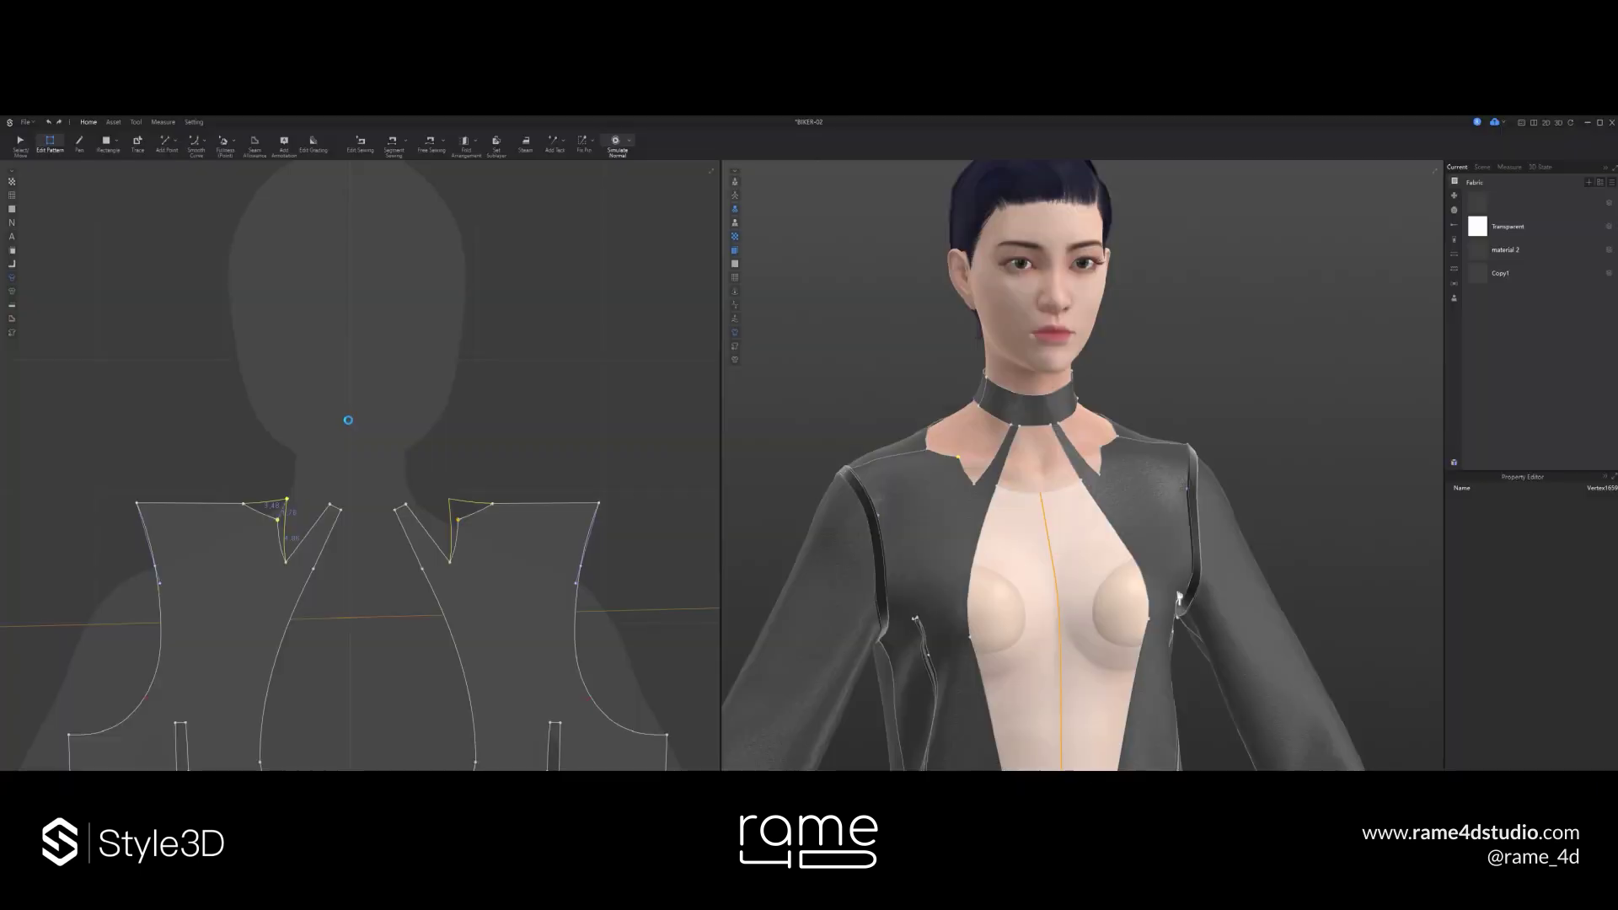
pyautogui.click(474, 467)
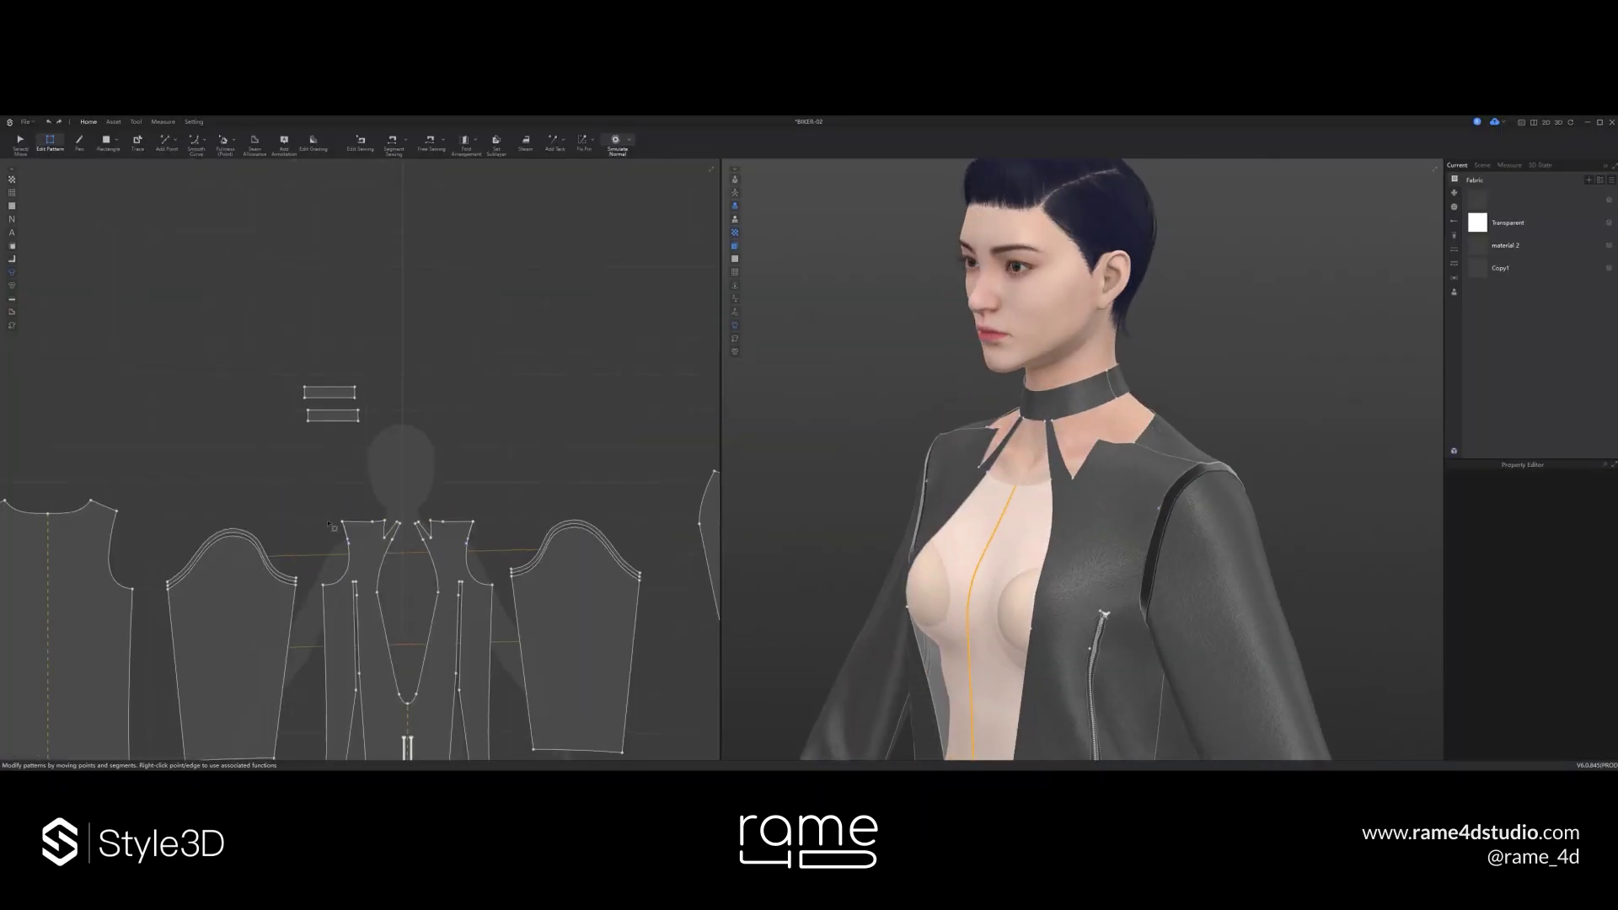
# - Add a point near each end of the back neckline curve and raise it into a tip above the shoulder line
pyautogui.scroll(5, 261, 465)
pyautogui.click(253, 525)
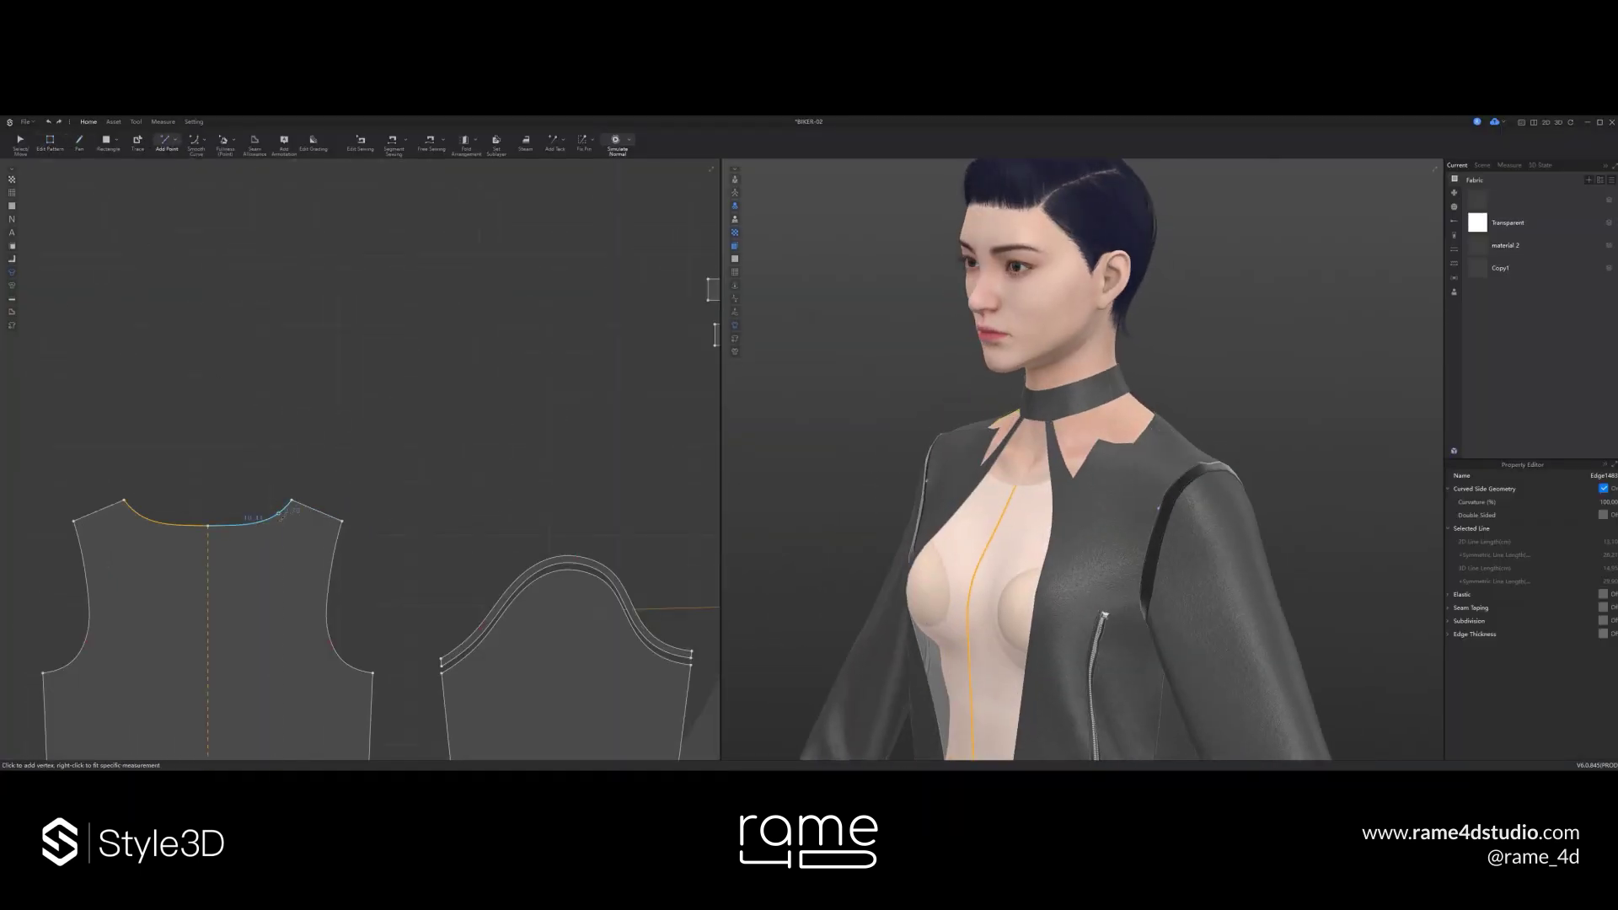
pyautogui.moveTo(953, 396); pyautogui.dragTo(1163, 407, button='right')
pyautogui.click(140, 516)
pyautogui.moveTo(137, 513); pyautogui.dragTo(145, 491)
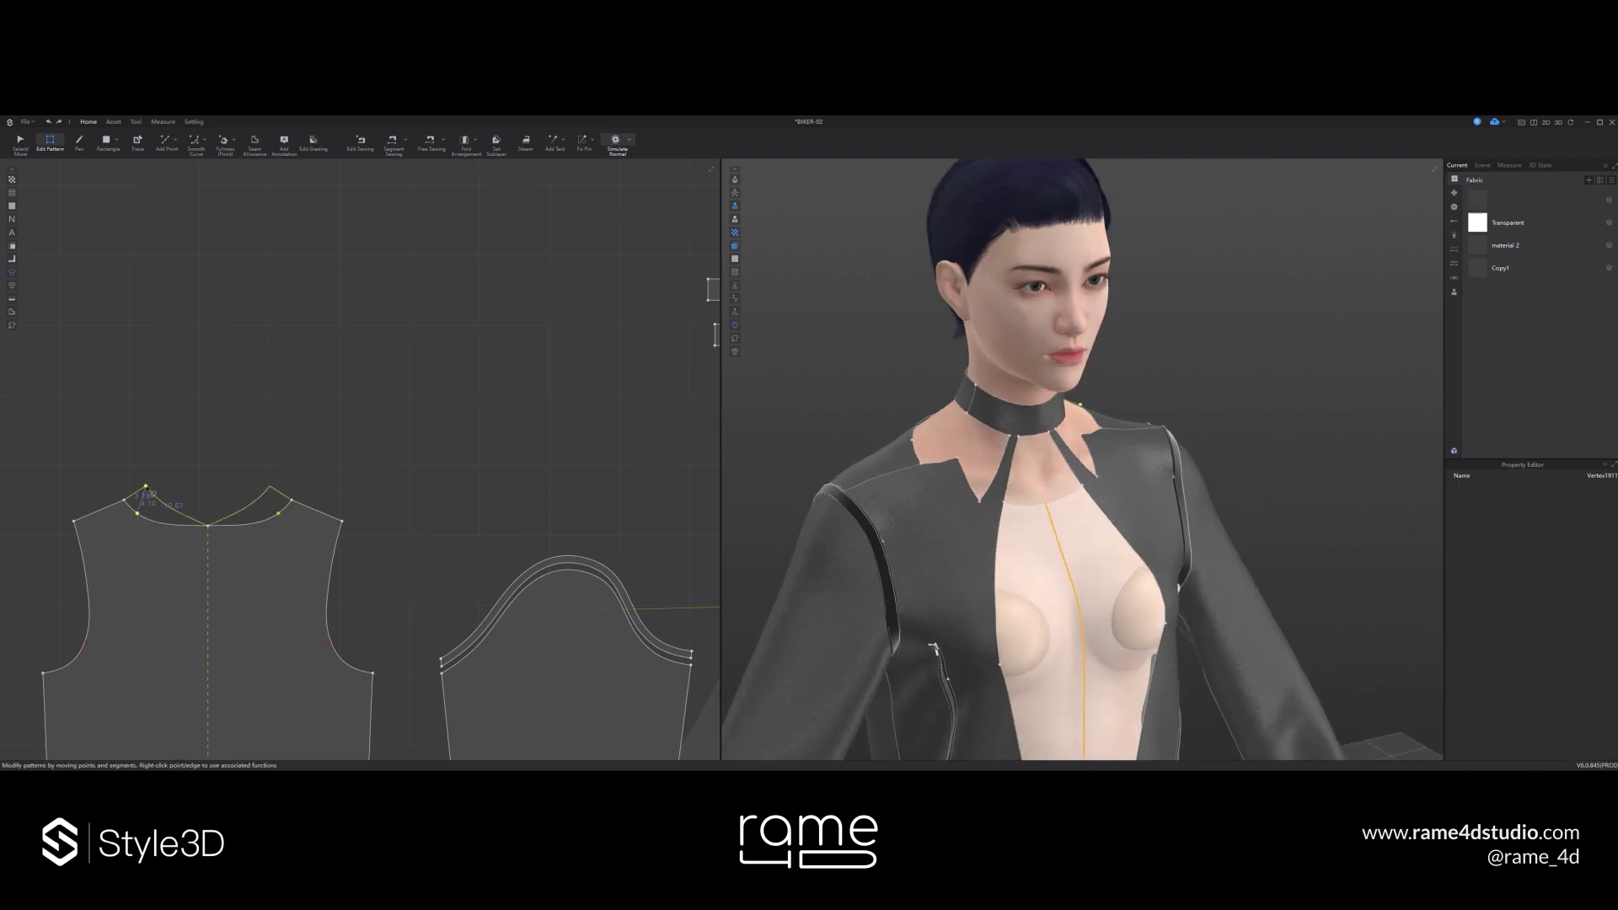
# - Lower the back neckline's center point so the neckline forms a V
pyautogui.click(235, 490)
pyautogui.moveTo(969, 440); pyautogui.dragTo(1196, 447, button='right')
pyautogui.moveTo(208, 526); pyautogui.dragTo(208, 551)
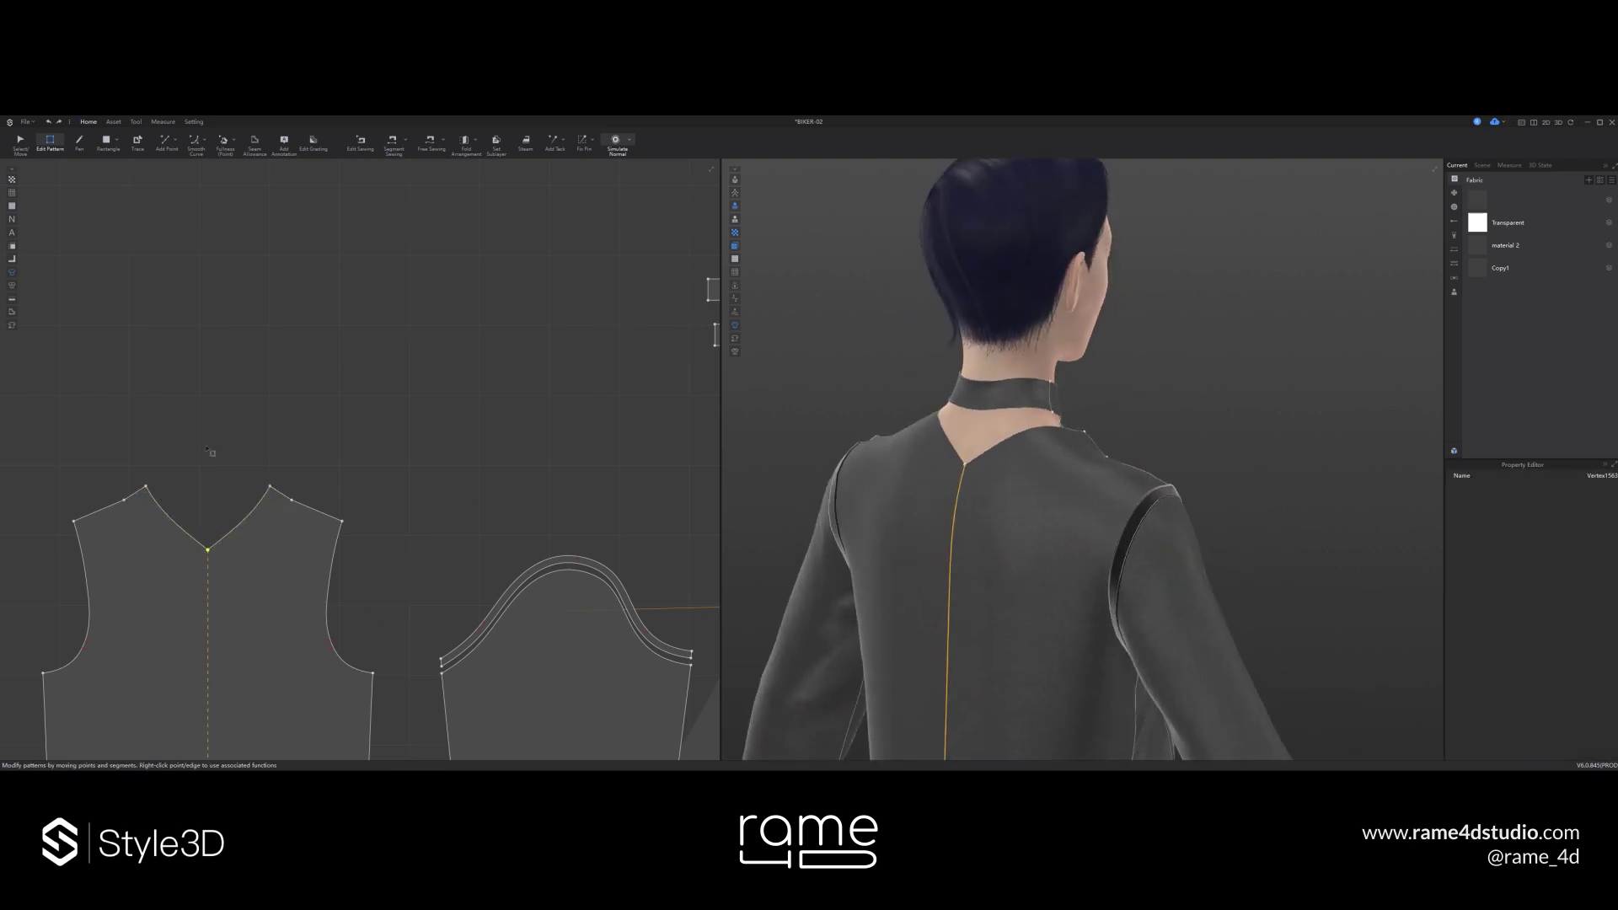
pyautogui.click(211, 455)
# - Reposition the back neckline's shoulder tips to refine how the collar points join the front
pyautogui.moveTo(1172, 506); pyautogui.dragTo(975, 529, button='right')
pyautogui.moveTo(124, 500); pyautogui.dragTo(143, 504)
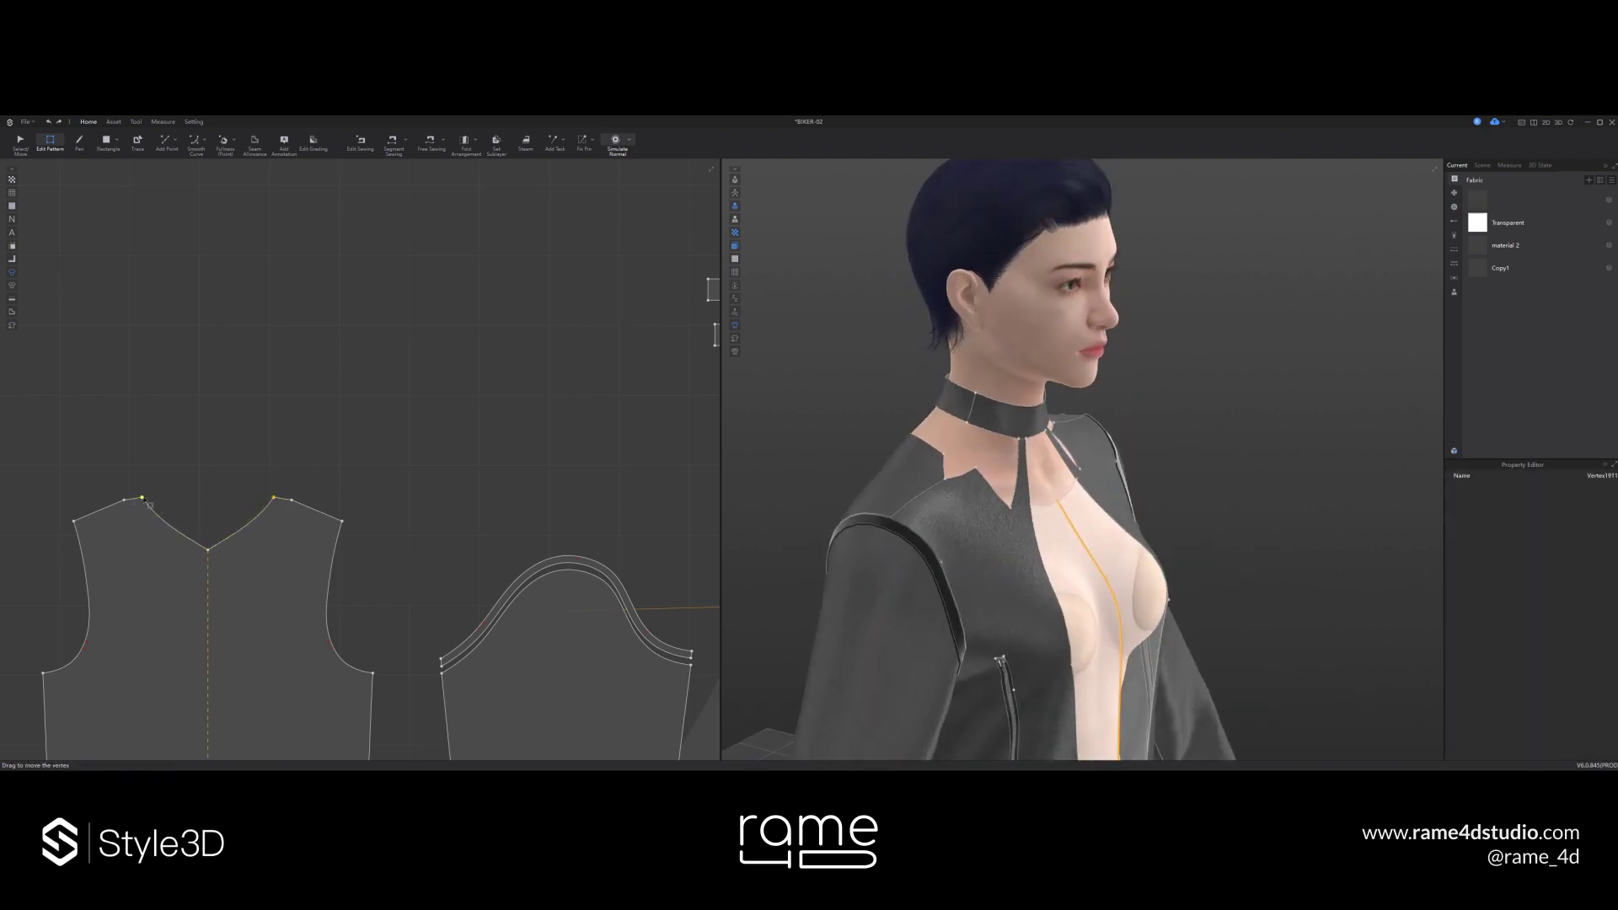
pyautogui.moveTo(931, 494); pyautogui.dragTo(834, 495, button='right')
pyautogui.moveTo(160, 490); pyautogui.dragTo(151, 493)
# - Add points along the back neckline and pull them outward and down into a jagged angular cutout
pyautogui.moveTo(978, 470); pyautogui.dragTo(796, 472, button='right')
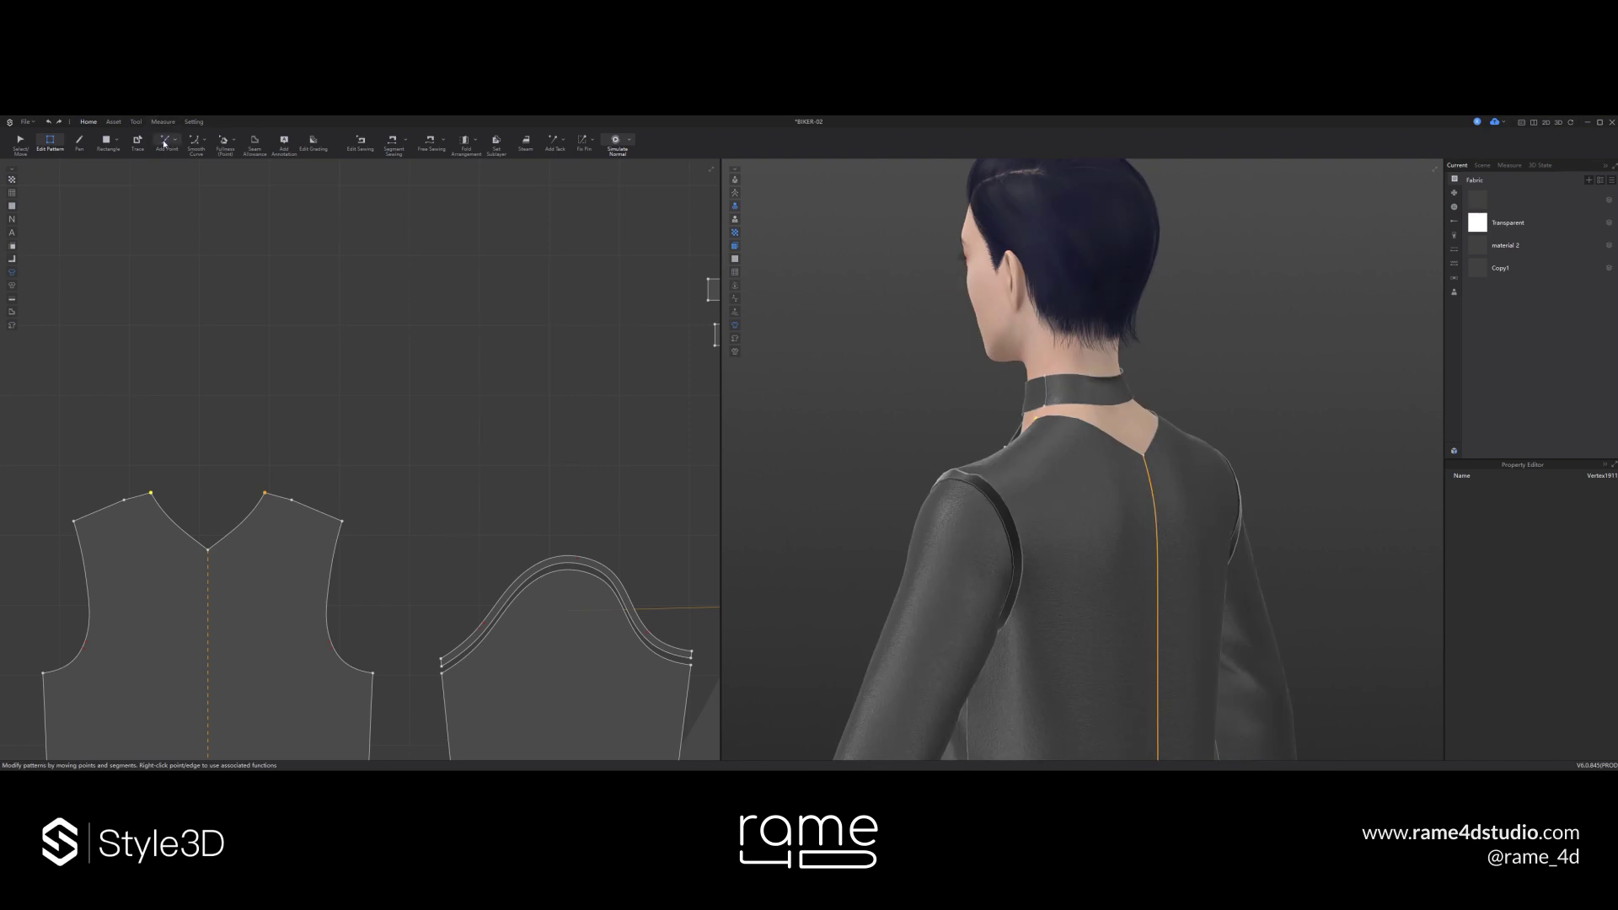
pyautogui.moveTo(165, 514); pyautogui.dragTo(151, 522)
pyautogui.press('space')
pyautogui.moveTo(1041, 445); pyautogui.dragTo(973, 443, button='right')
pyautogui.moveTo(186, 532); pyautogui.dragTo(182, 560)
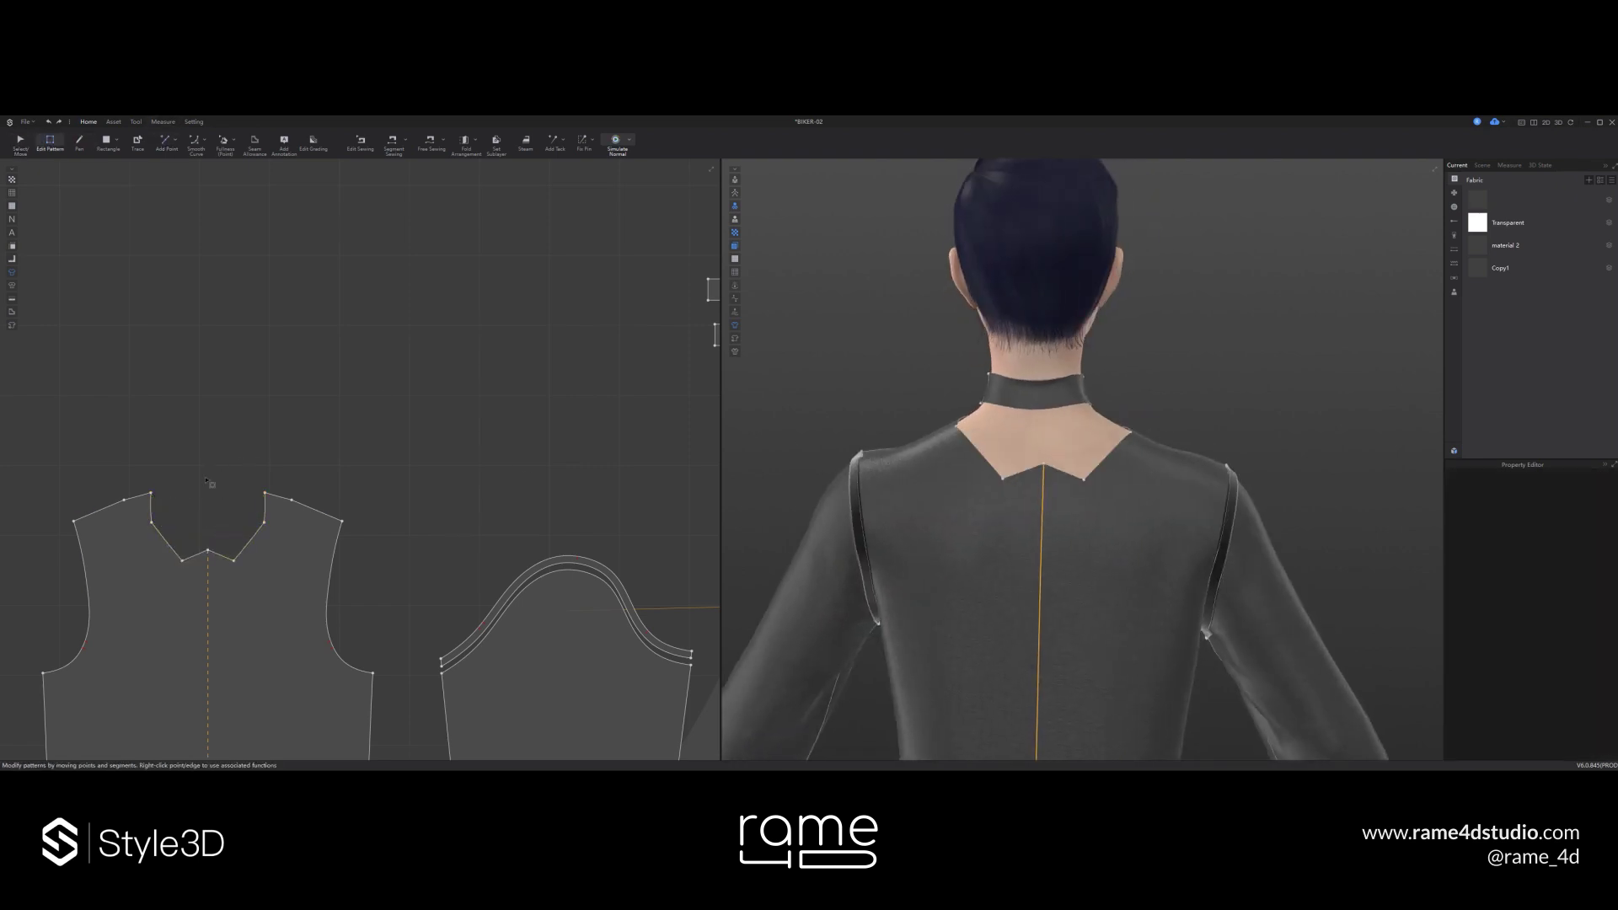
# - Move the upper side points of the back neckline cutout inward and adjust the shoulder tips
pyautogui.moveTo(910, 472); pyautogui.dragTo(973, 473, button='right')
pyautogui.moveTo(152, 523); pyautogui.dragTo(182, 510)
pyautogui.press('space')
pyautogui.moveTo(1033, 511); pyautogui.dragTo(962, 512, button='right')
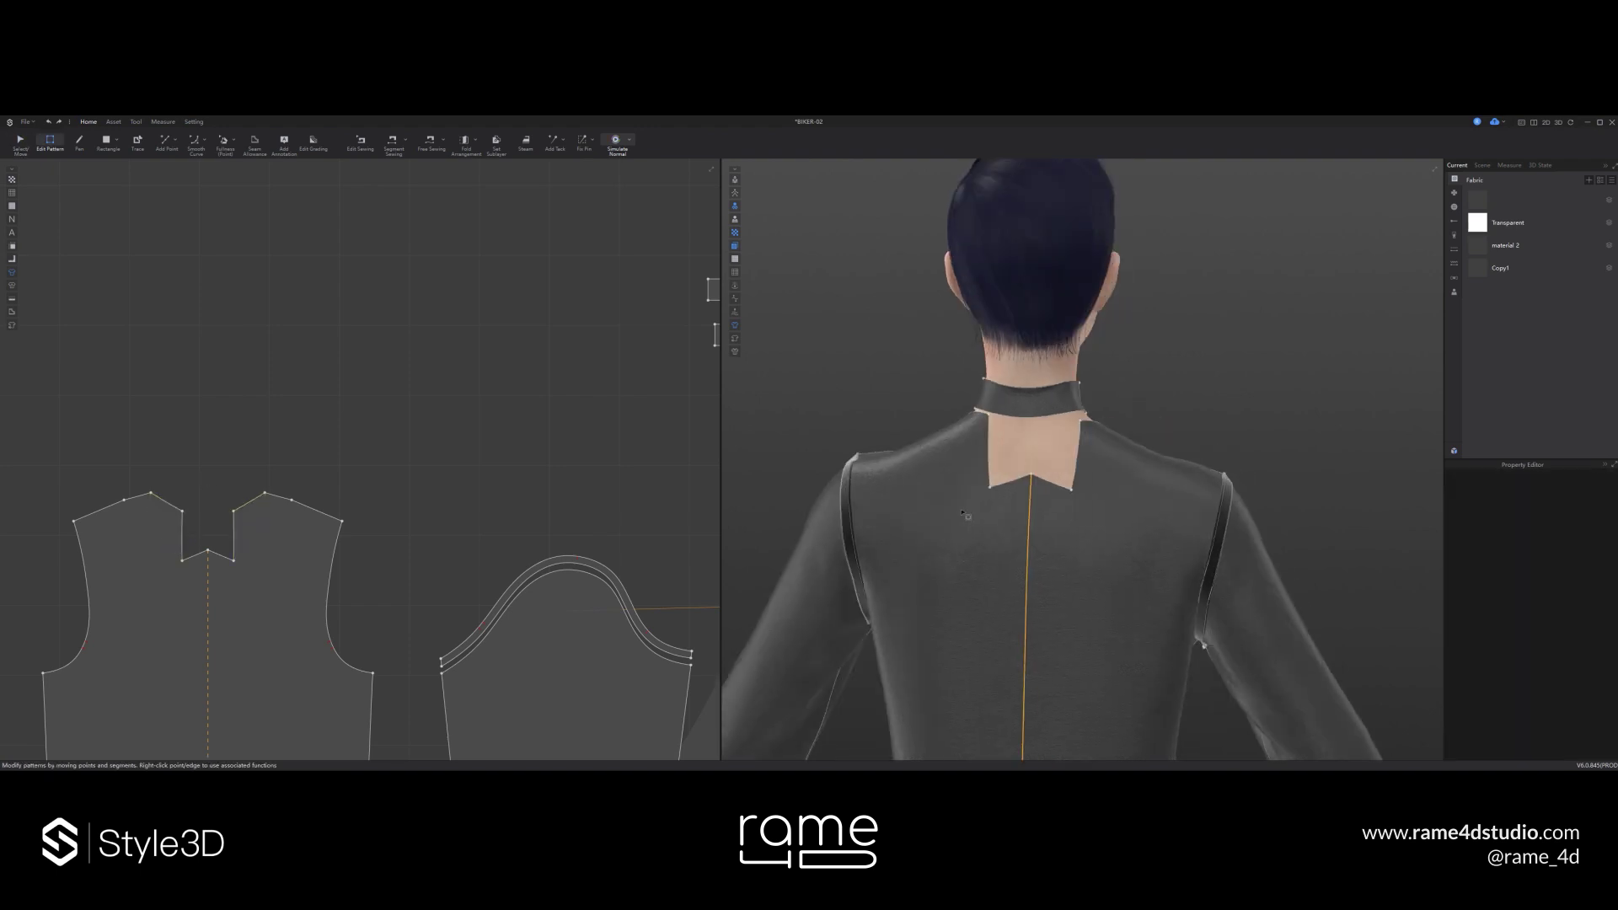
pyautogui.click(152, 494)
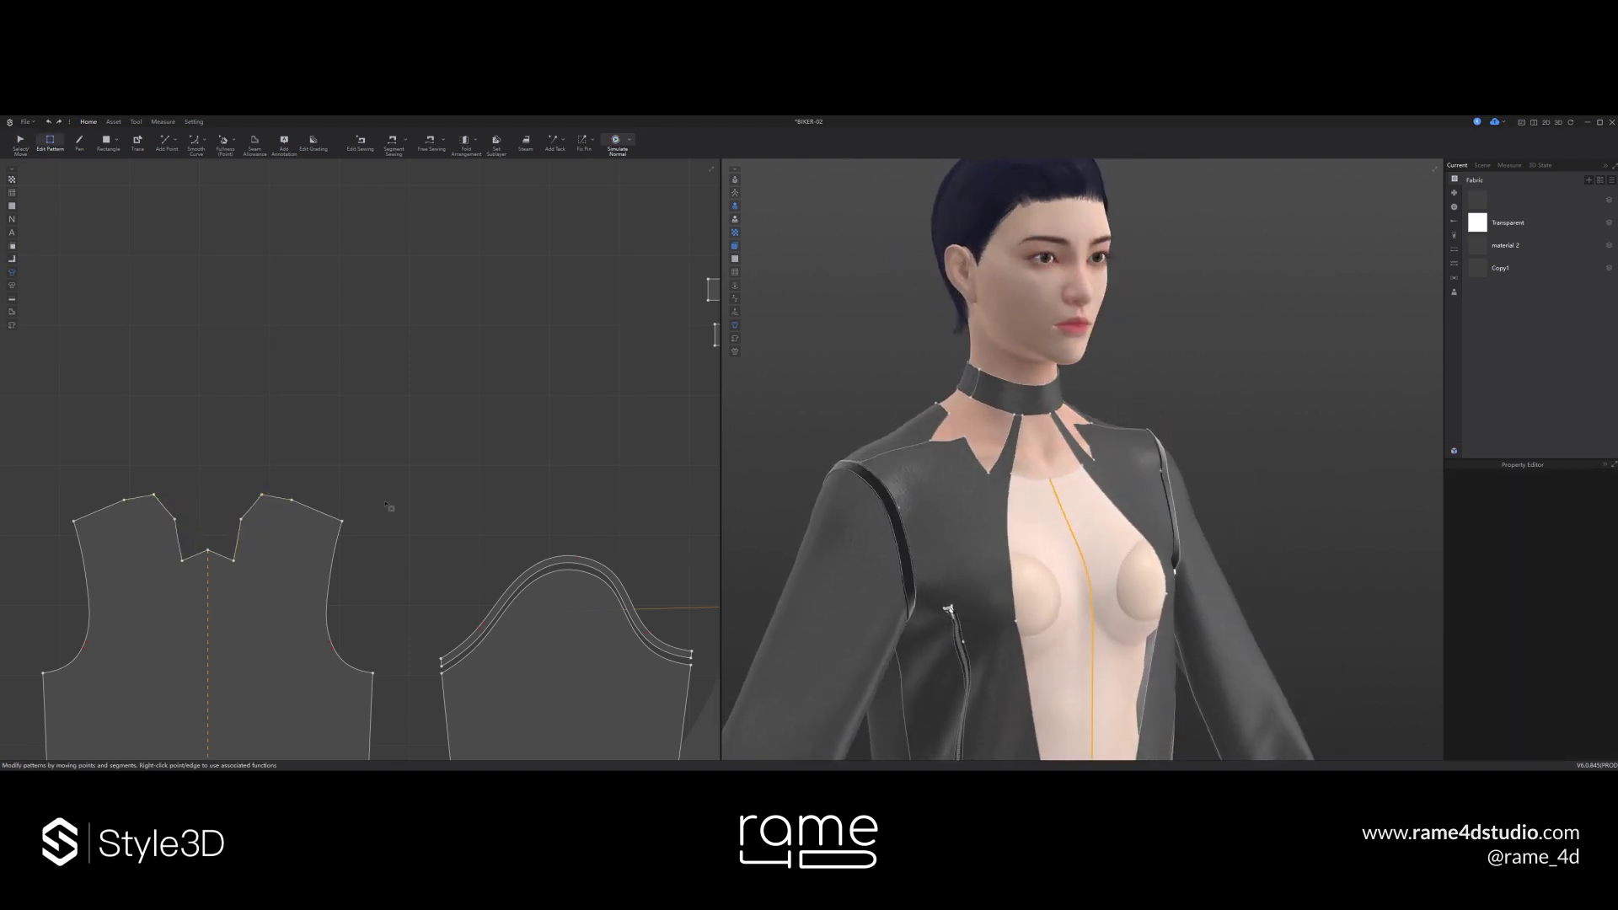
# - Lower the front neckline's corner points beside the shoulders slightly and inspect the back neckline
pyautogui.scroll(-3, 475, 493)
pyautogui.scroll(5, 475, 493)
pyautogui.click(467, 488)
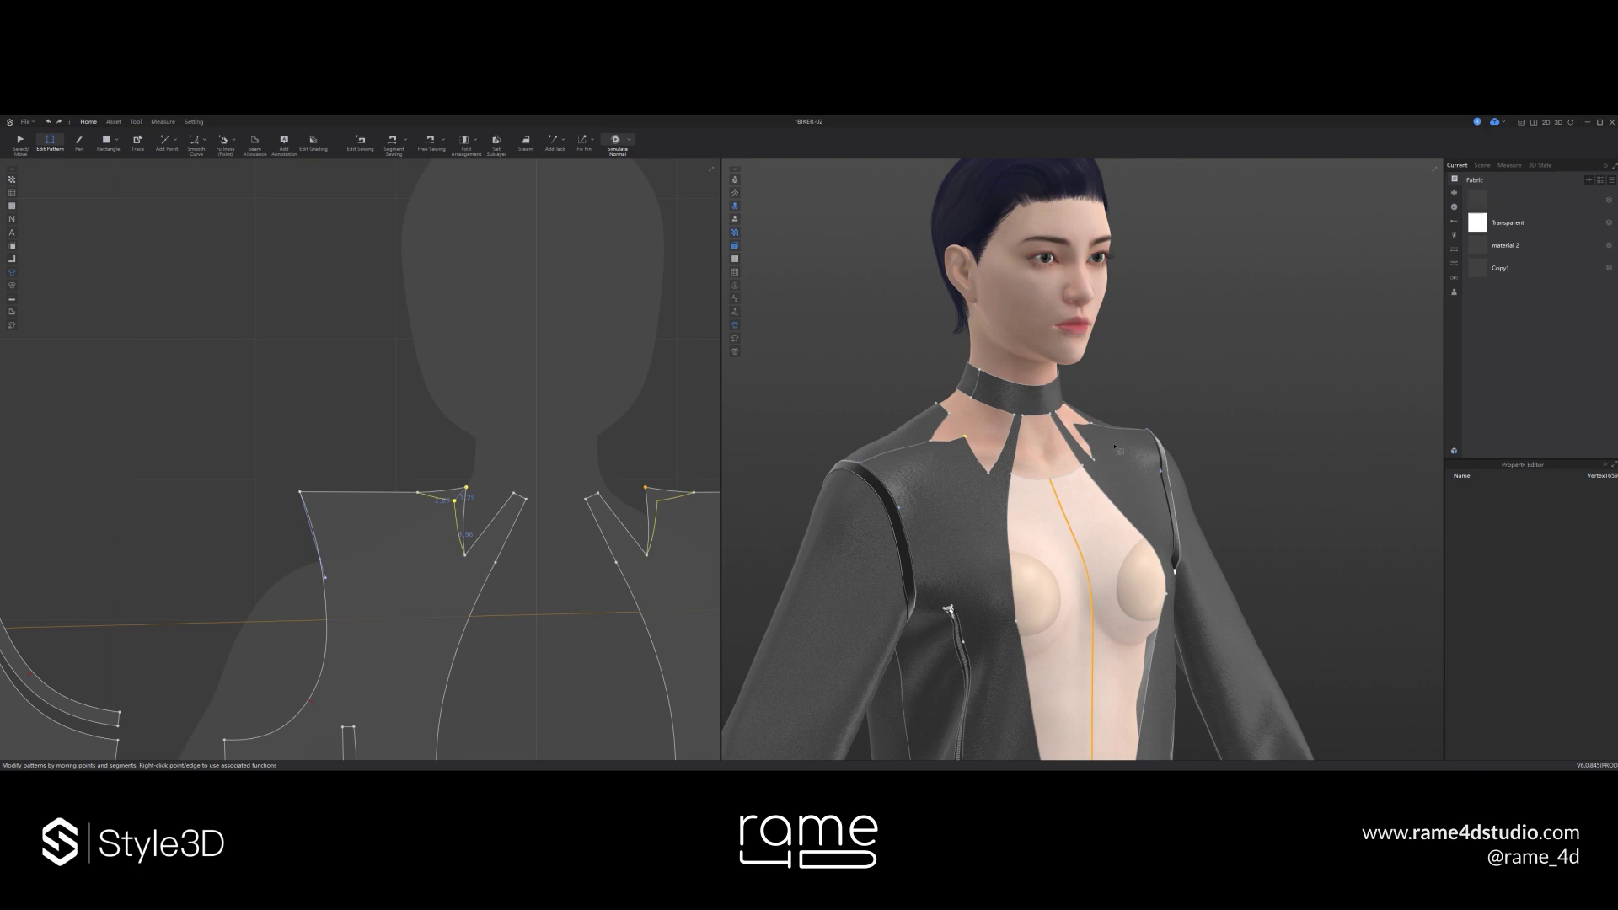
pyautogui.moveTo(1131, 445); pyautogui.dragTo(1011, 527, button='right')
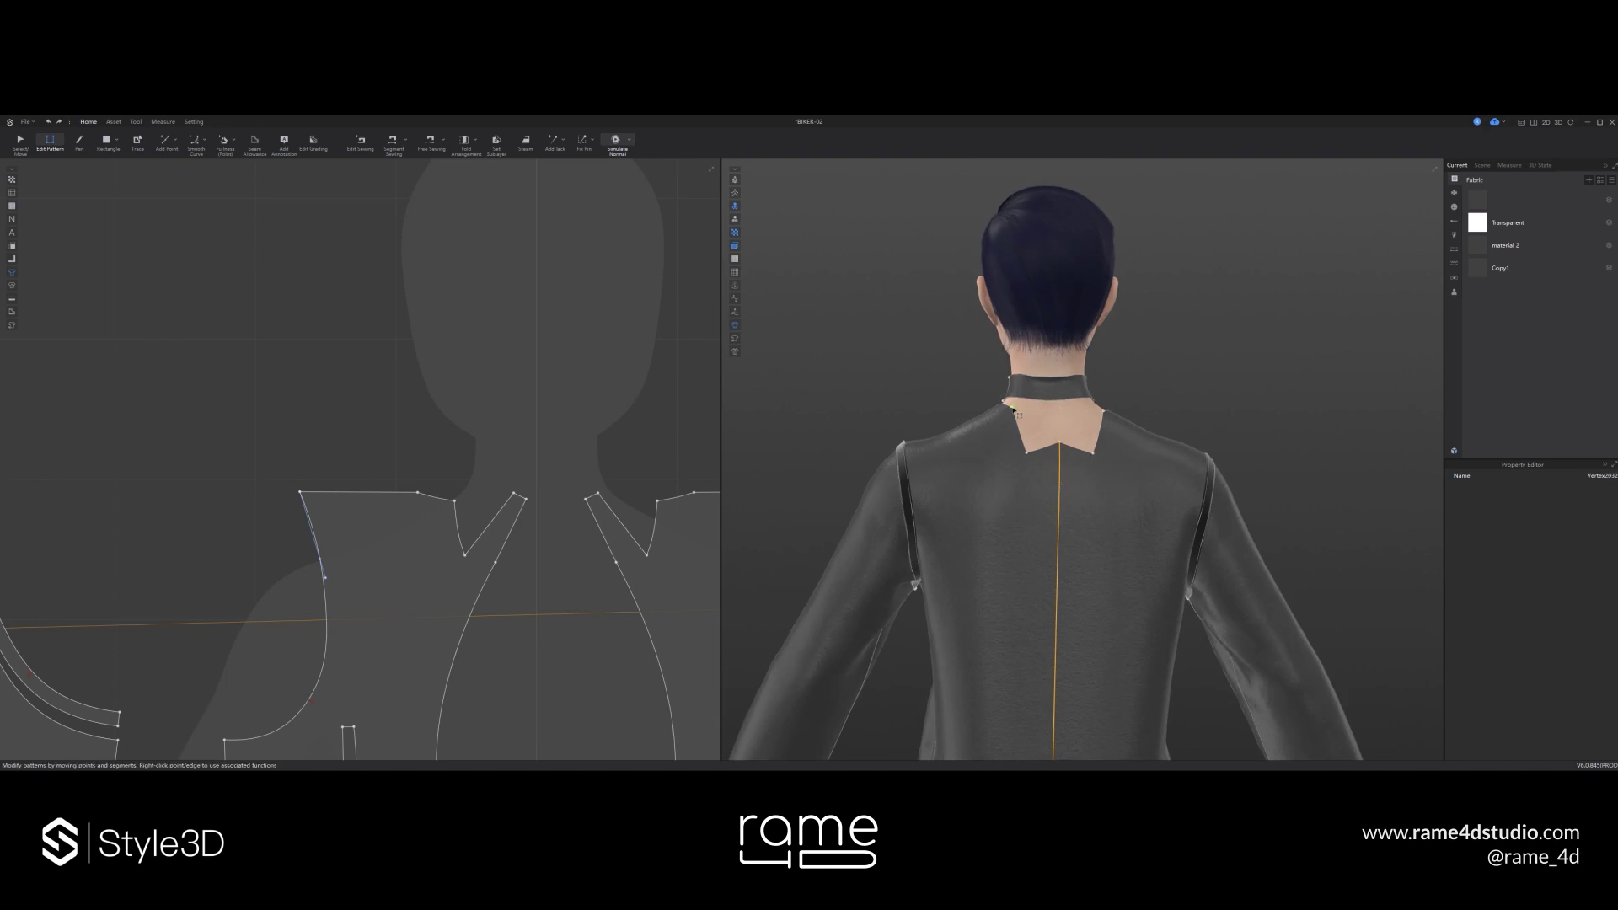
# - Try to move the back neckline's upper side point outward toward the armhole, and undo the move
pyautogui.scroll(-5, 522, 472)
pyautogui.scroll(2, 261, 472)
pyautogui.click(261, 448)
pyautogui.scroll(4, 261, 448)
pyautogui.moveTo(259, 451); pyautogui.dragTo(298, 474)
pyautogui.moveTo(935, 438); pyautogui.dragTo(818, 441, button='right')
pyautogui.hotkey('ctrl', 'z')
# - Curve the back neckline edges just below the shoulder tips inward with Edit Curve Point on both sides
pyautogui.moveTo(1052, 438); pyautogui.dragTo(1249, 428, button='right')
pyautogui.click(166, 443)
pyautogui.click(195, 141)
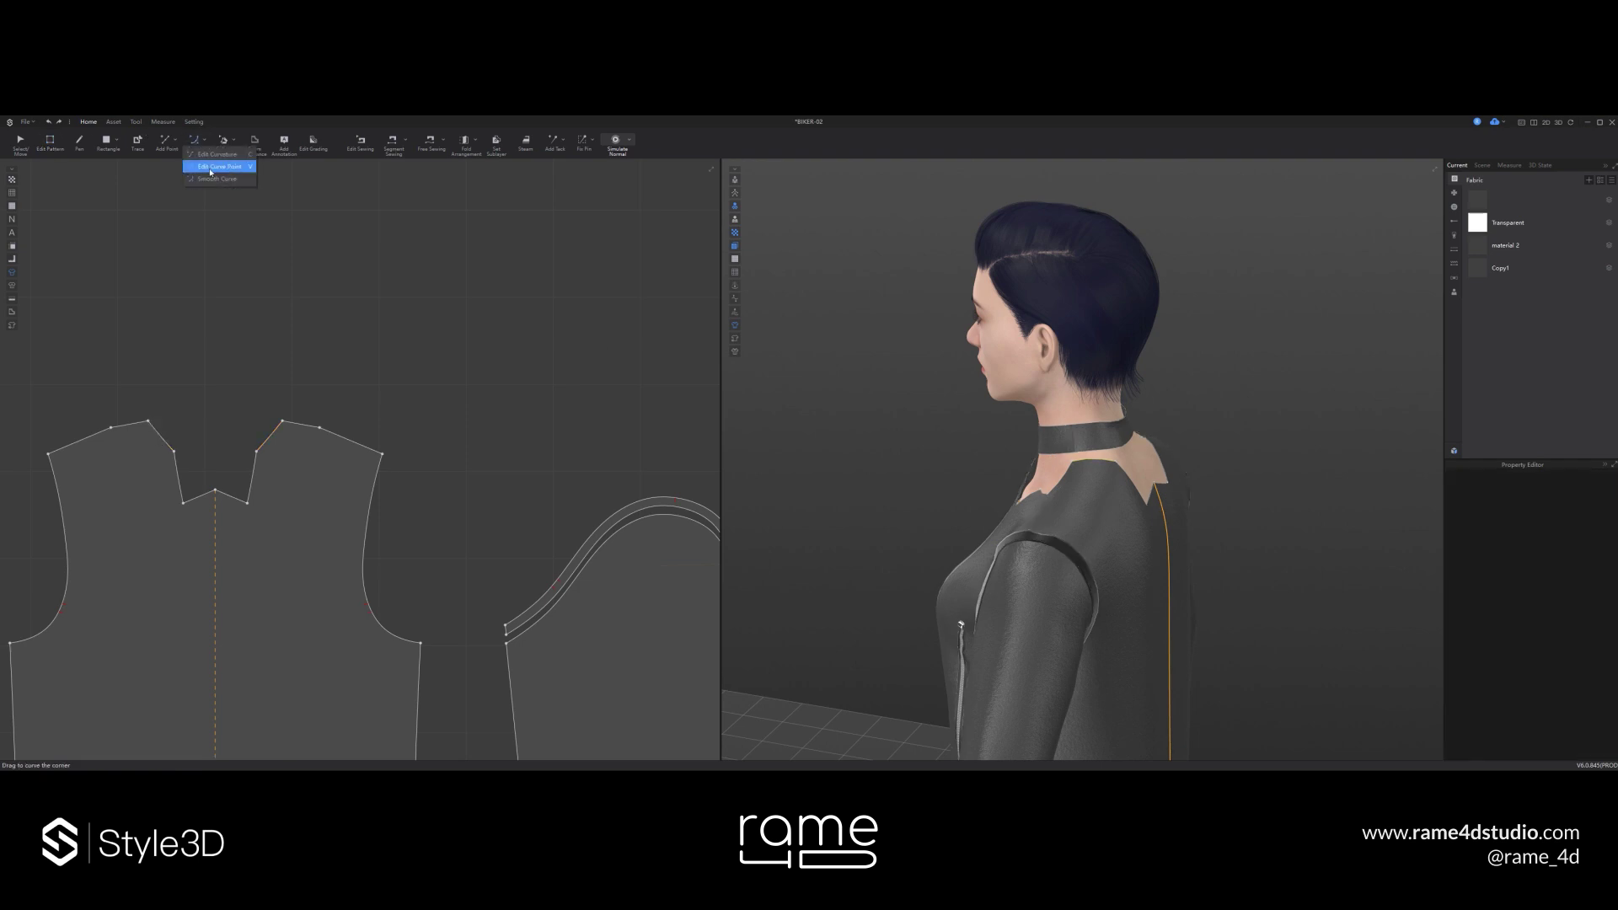
pyautogui.click(210, 169)
pyautogui.click(149, 445)
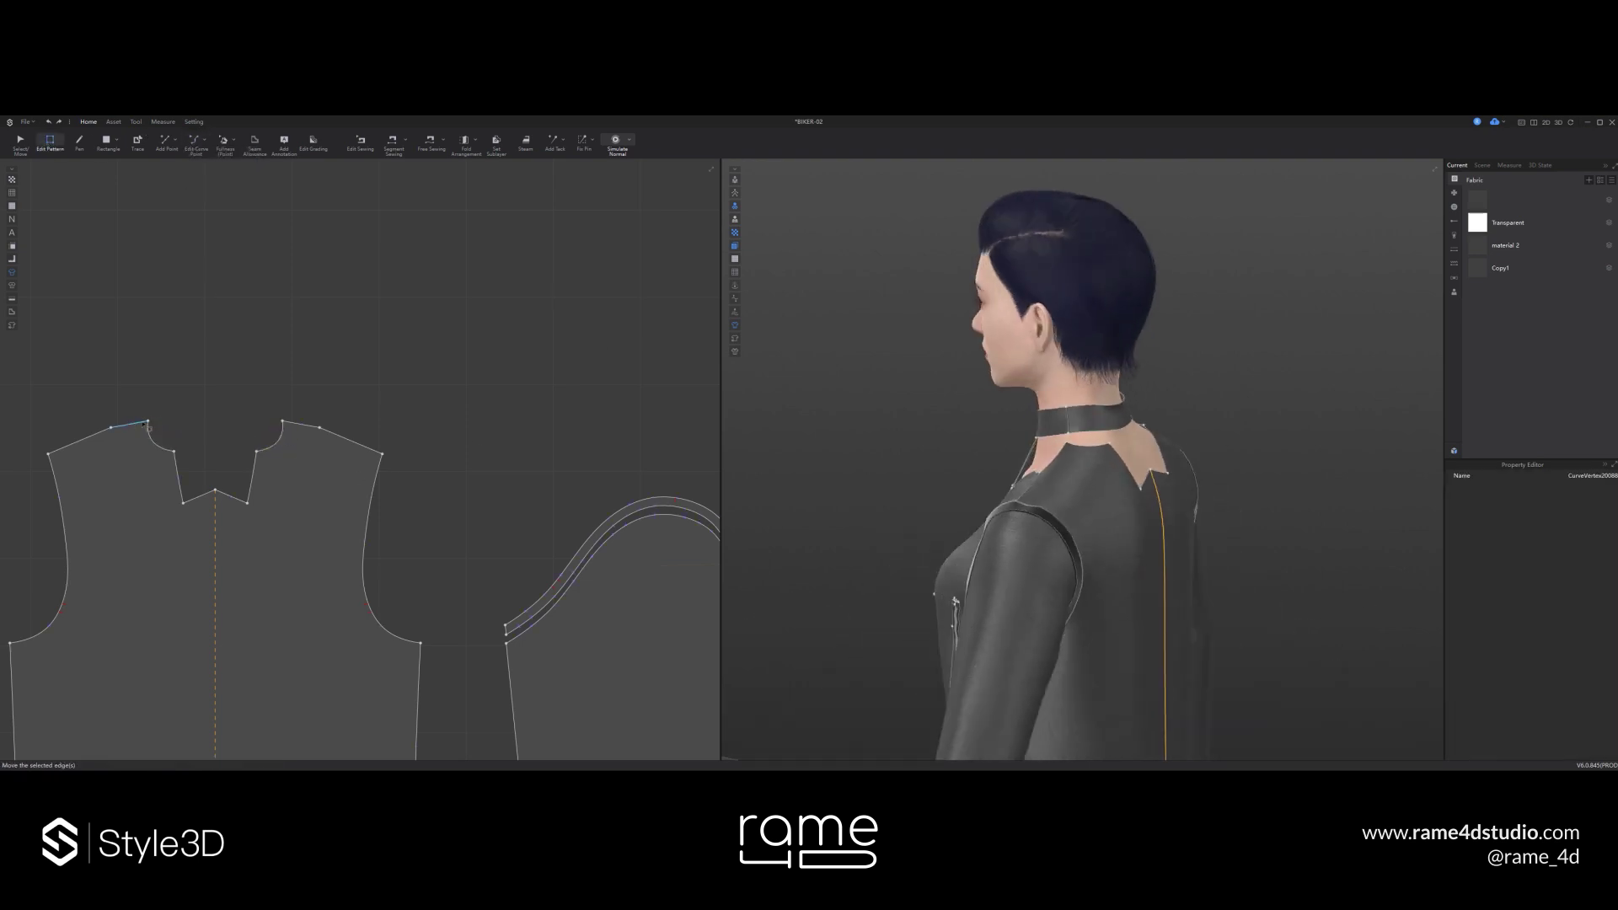
pyautogui.click(49, 122)
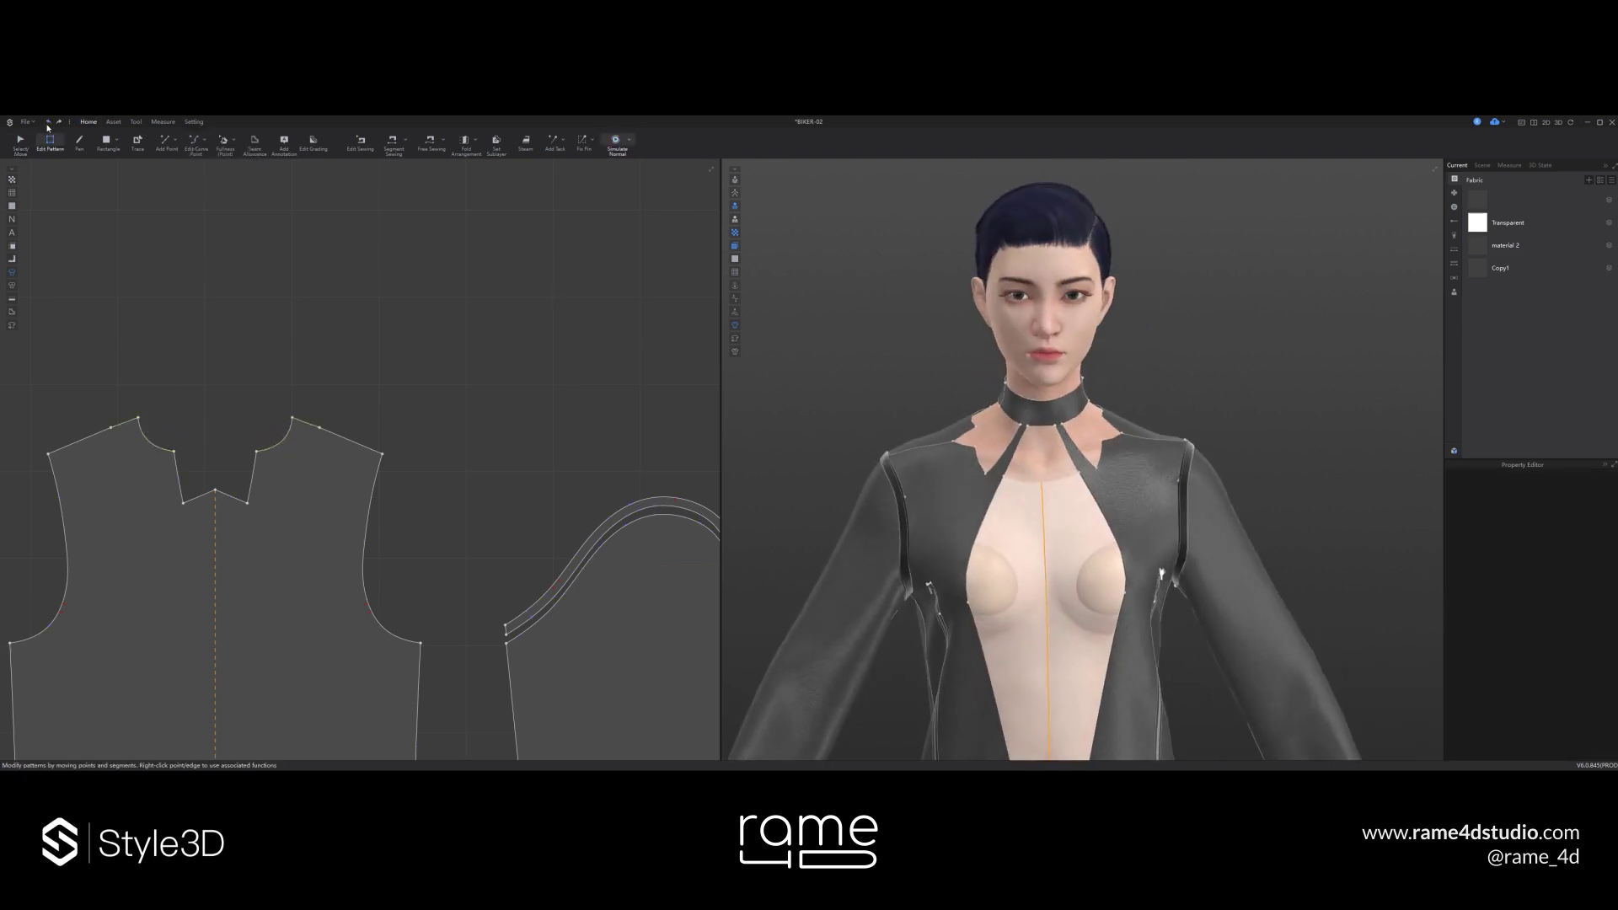
# - Save the project and compare the full dress with the reference image
pyautogui.hotkey('ctrl', 's')
pyautogui.scroll(-5, 1112, 413)
pyautogui.moveTo(1114, 412); pyautogui.dragTo(1072, 322, button='middle')
pyautogui.hotkey('alt', 'Tab')
pyautogui.hotkey('alt', 'Tab')
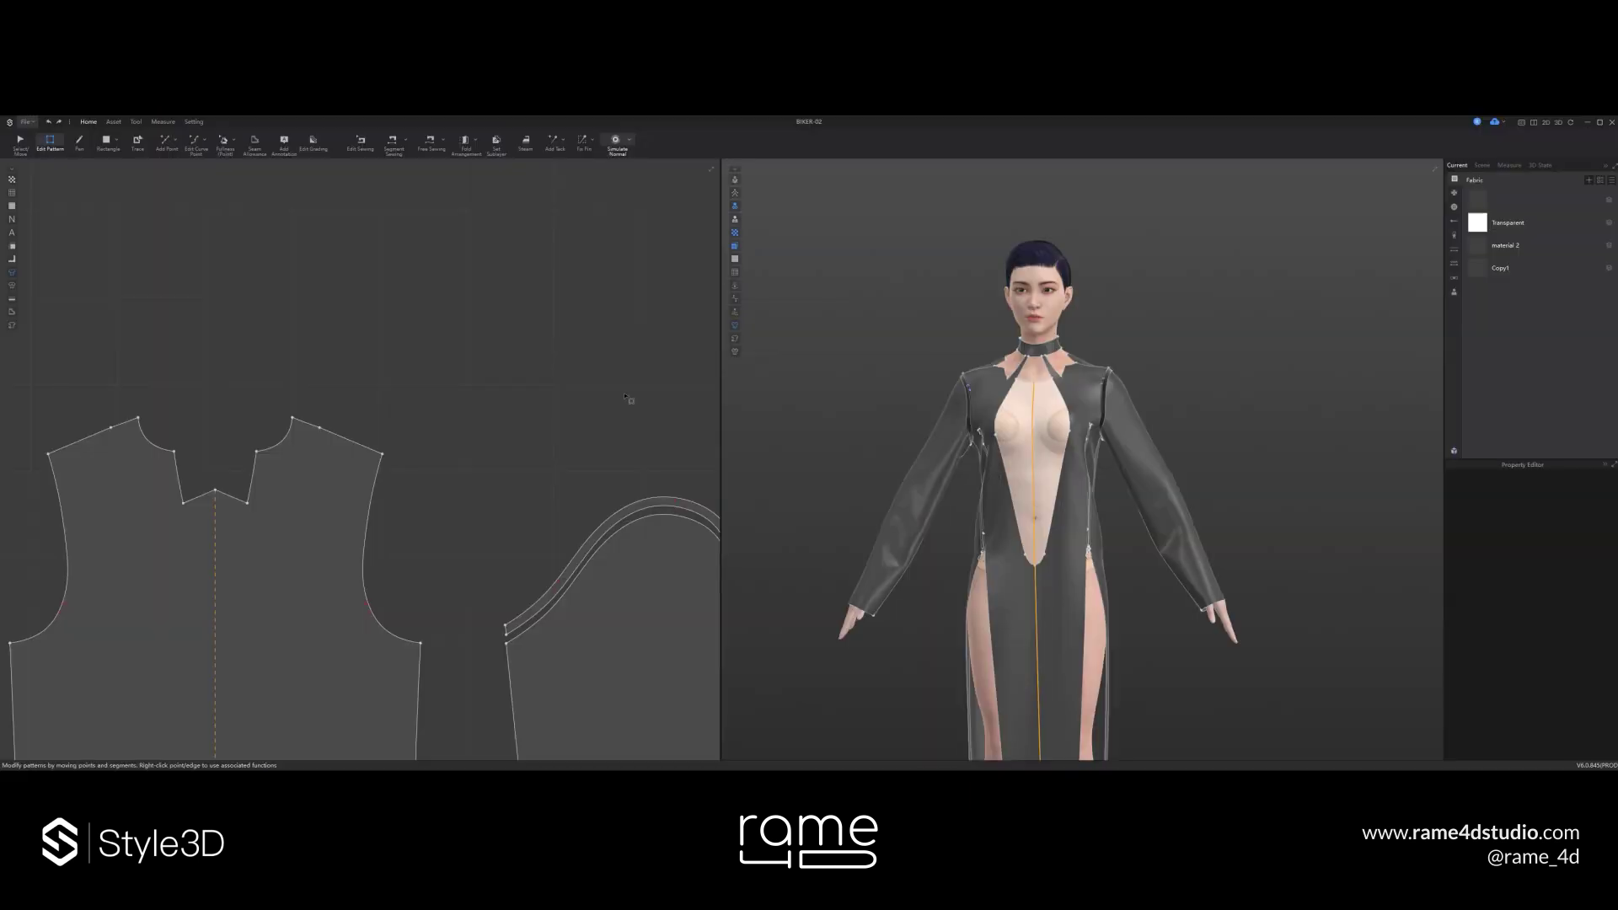
# - Narrow both sleeve patterns at the cuff edge
pyautogui.scroll(-8, 392, 413)
pyautogui.scroll(5, 519, 587)
pyautogui.moveTo(347, 544); pyautogui.dragTo(427, 540)
pyautogui.scroll(4, 436, 538)
pyautogui.scroll(-7, 462, 547)
# - Run the simulation and tug both cuffs into place around the wrists
pyautogui.press('q')
pyautogui.press('space')
pyautogui.moveTo(872, 595); pyautogui.dragTo(877, 591)
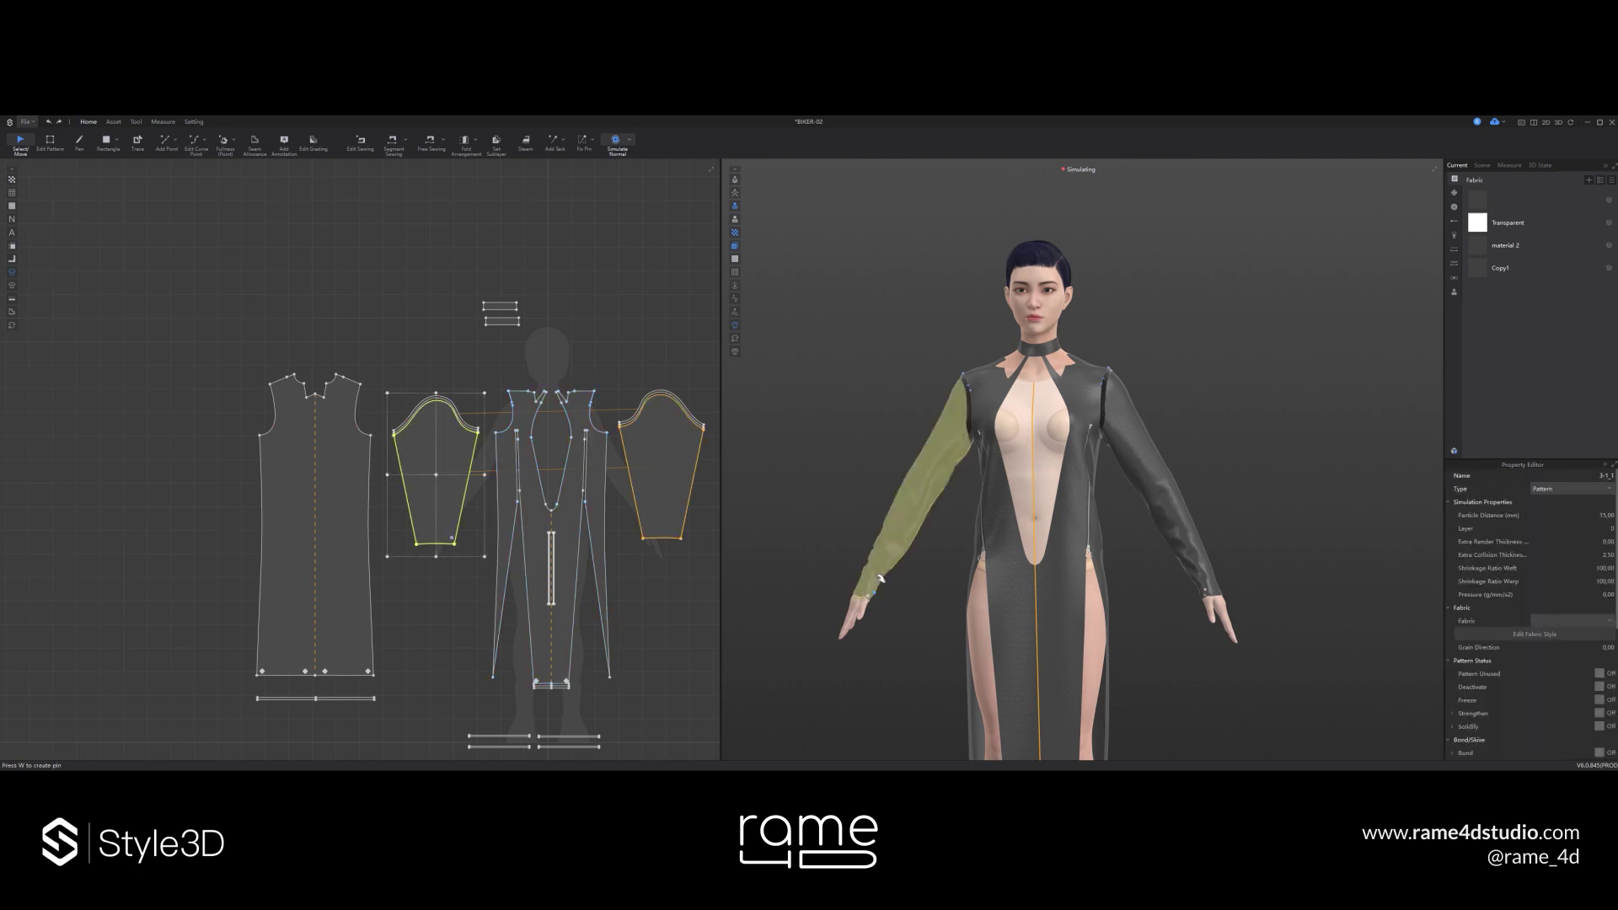
pyautogui.moveTo(1211, 593); pyautogui.dragTo(1219, 590)
pyautogui.click(1242, 578)
# - Curve both underarm edges of the sleeve pattern inward at about mid-length with Edit Curve Point
pyautogui.press('6')
pyautogui.press('z')
pyautogui.scroll(4, 399, 467)
pyautogui.press('v')
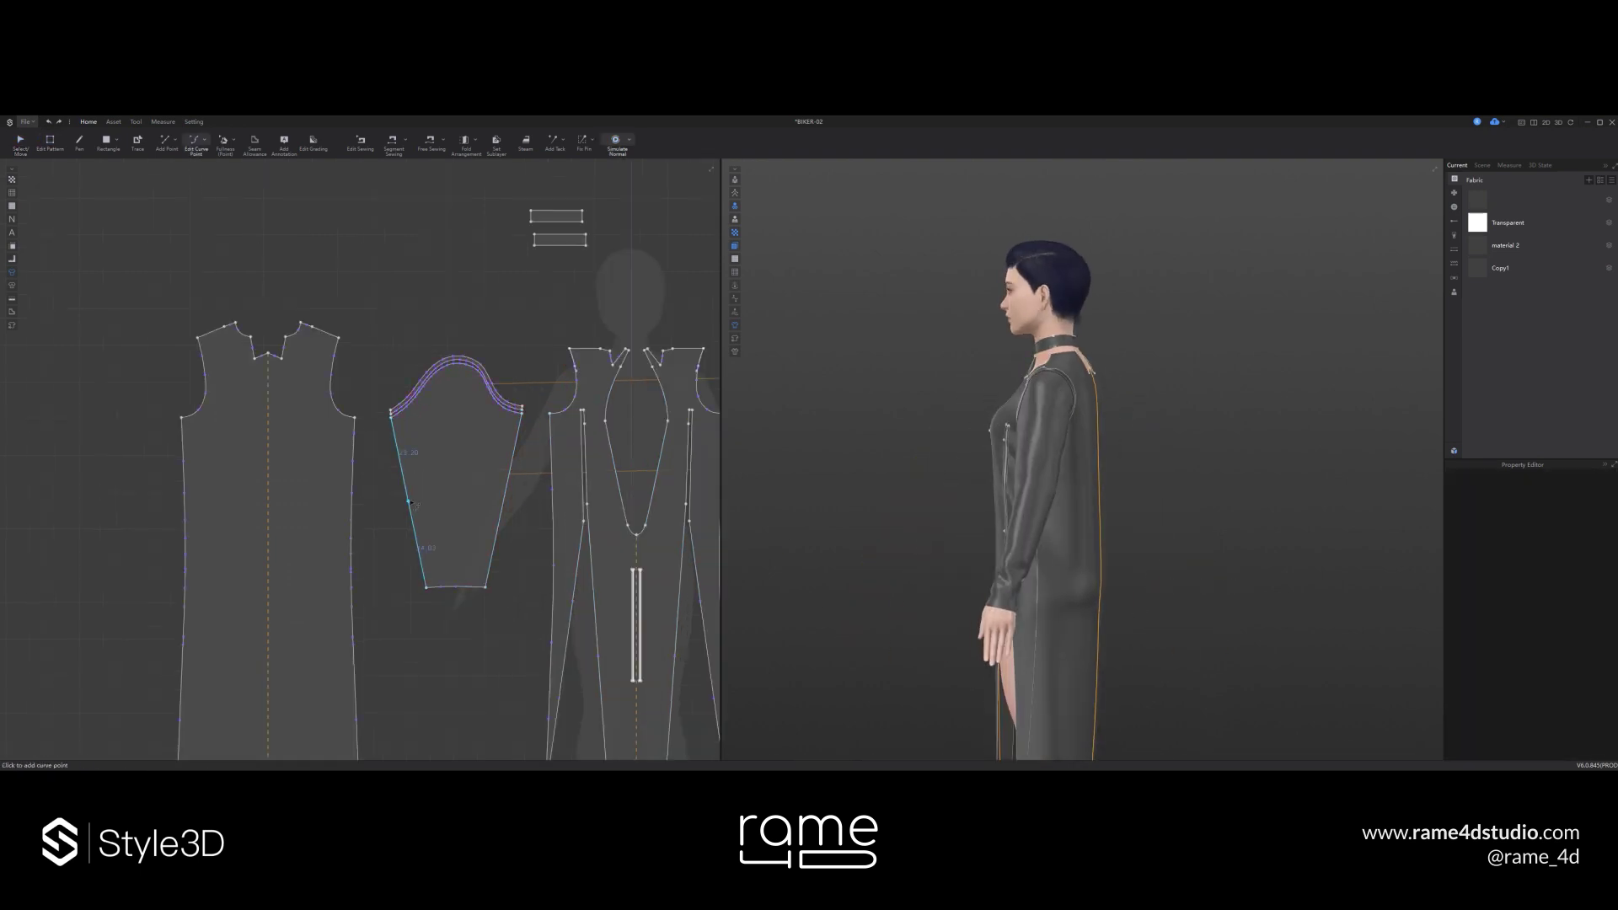
pyautogui.moveTo(407, 501); pyautogui.dragTo(419, 500)
pyautogui.click(511, 504)
# - Simulate the dress in front view so the reshaped sleeves settle on the arms
pyautogui.scroll(-3, 511, 504)
pyautogui.press('2')
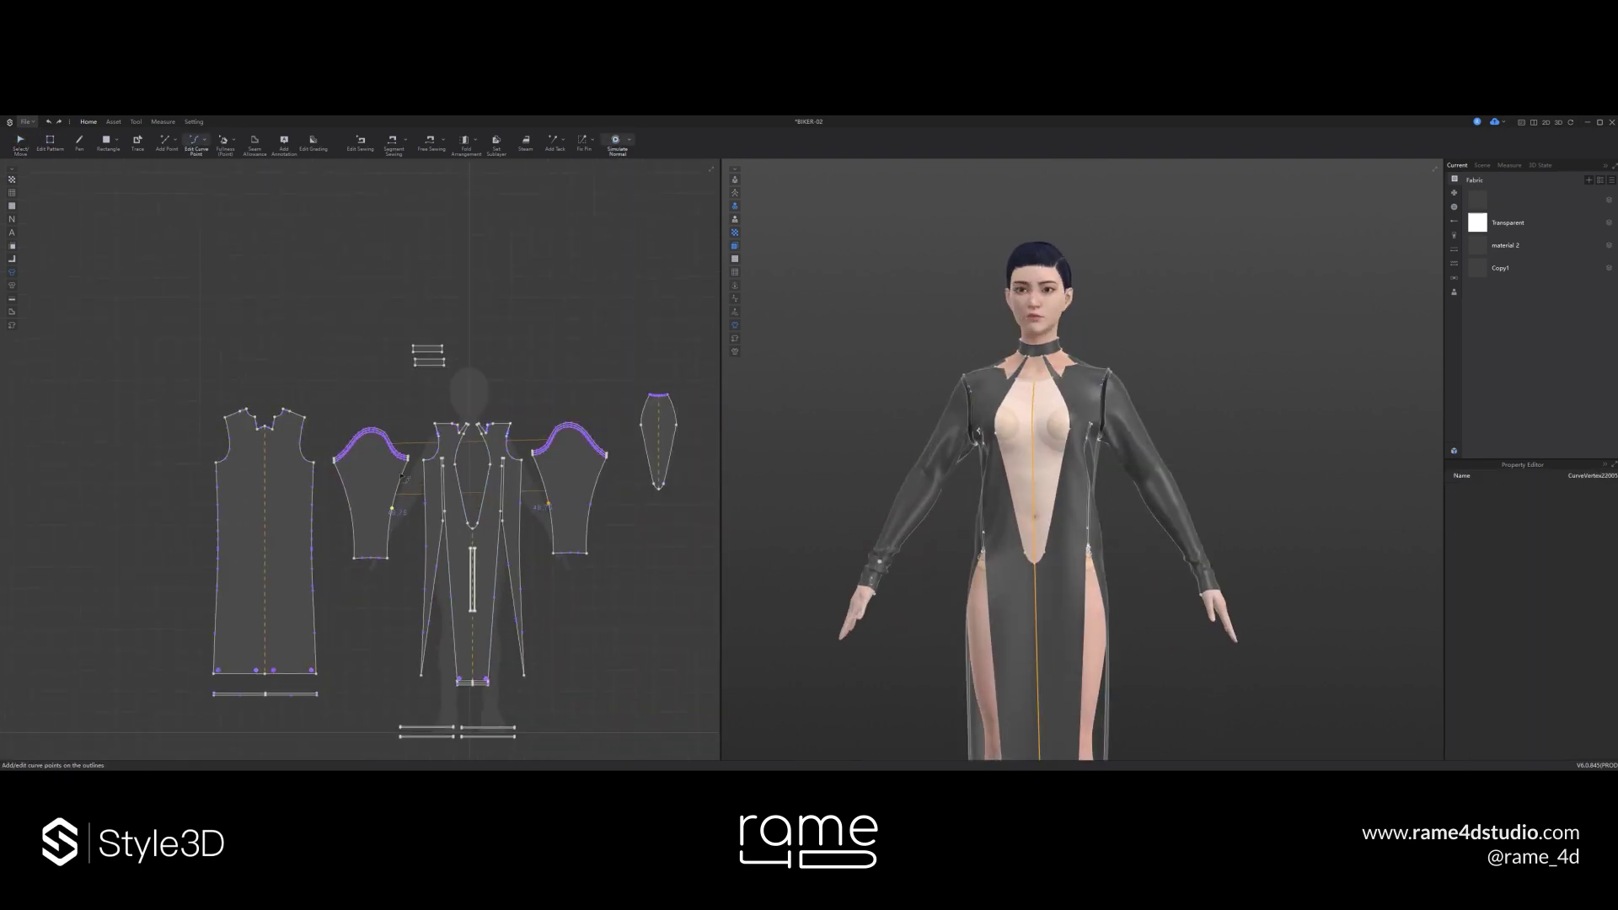
pyautogui.press('q')
pyautogui.press('space')
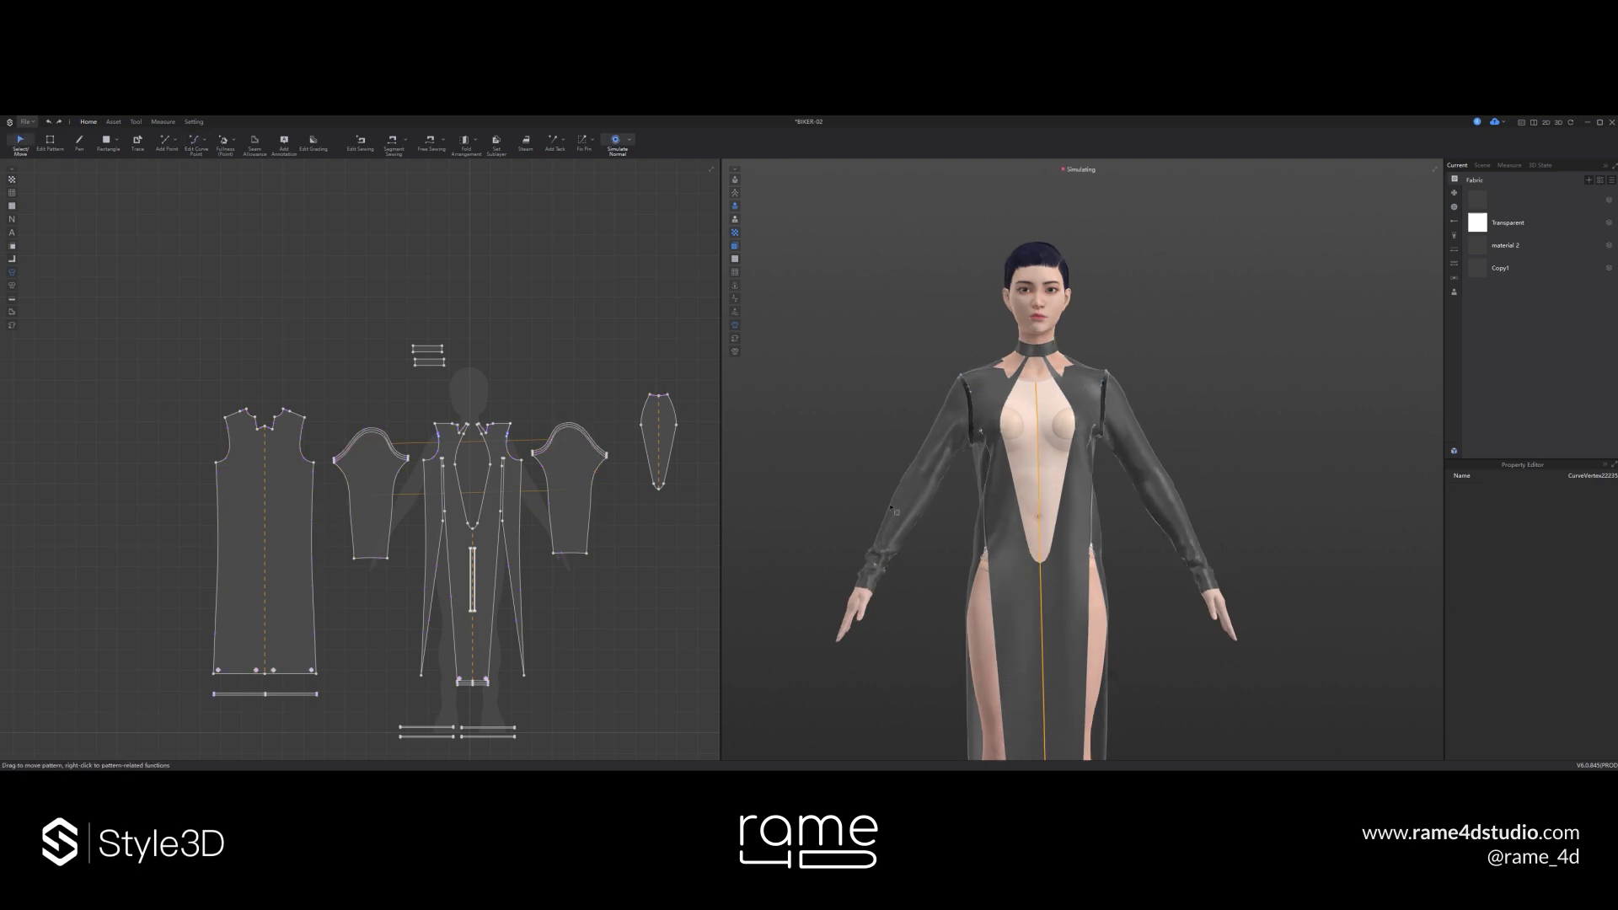
pyautogui.click(932, 466)
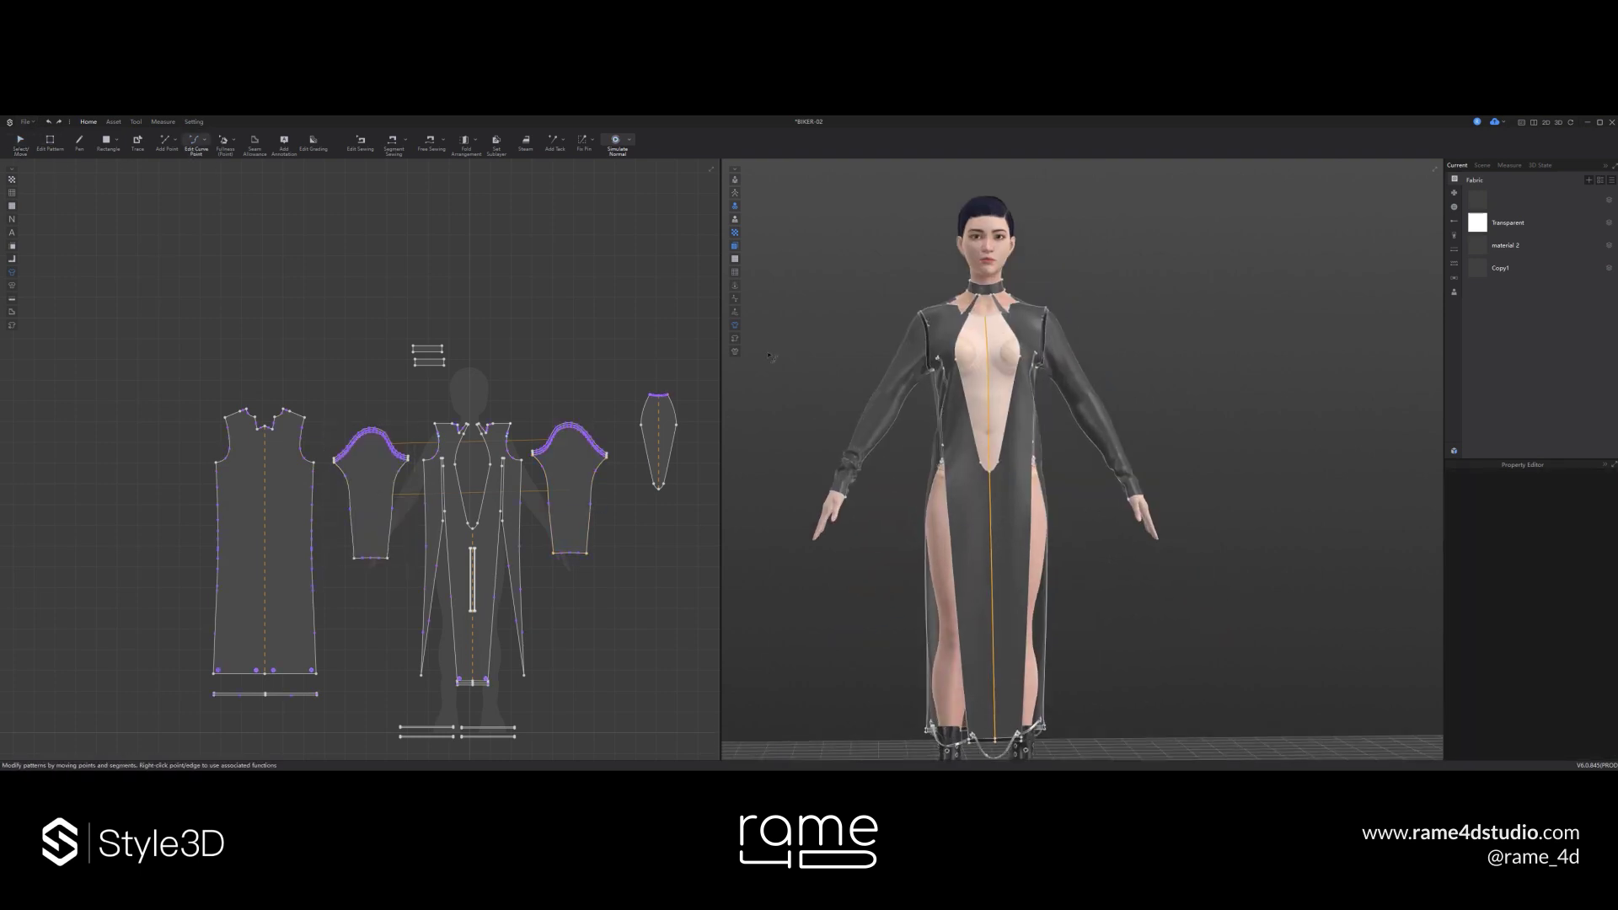
# - Browse the female avatar's poses in the Resource Library and apply Pose03.spos to the avatar
pyautogui.moveTo(1205, 421)
pyautogui.mouseDown(button='right')
pyautogui.moveTo(1281, 421)
pyautogui.moveTo(1206, 417)
pyautogui.mouseUp(button='right')
pyautogui.scroll(-2, 1205, 417)
pyautogui.click(1454, 451)
pyautogui.click(494, 308)
pyautogui.doubleClick(761, 318)
pyautogui.moveTo(718, 282)
pyautogui.mouseDown()
pyautogui.moveTo(512, 251)
pyautogui.moveTo(798, 284)
pyautogui.moveTo(696, 289)
pyautogui.mouseUp()
pyautogui.doubleClick(507, 344)
pyautogui.moveTo(773, 382)
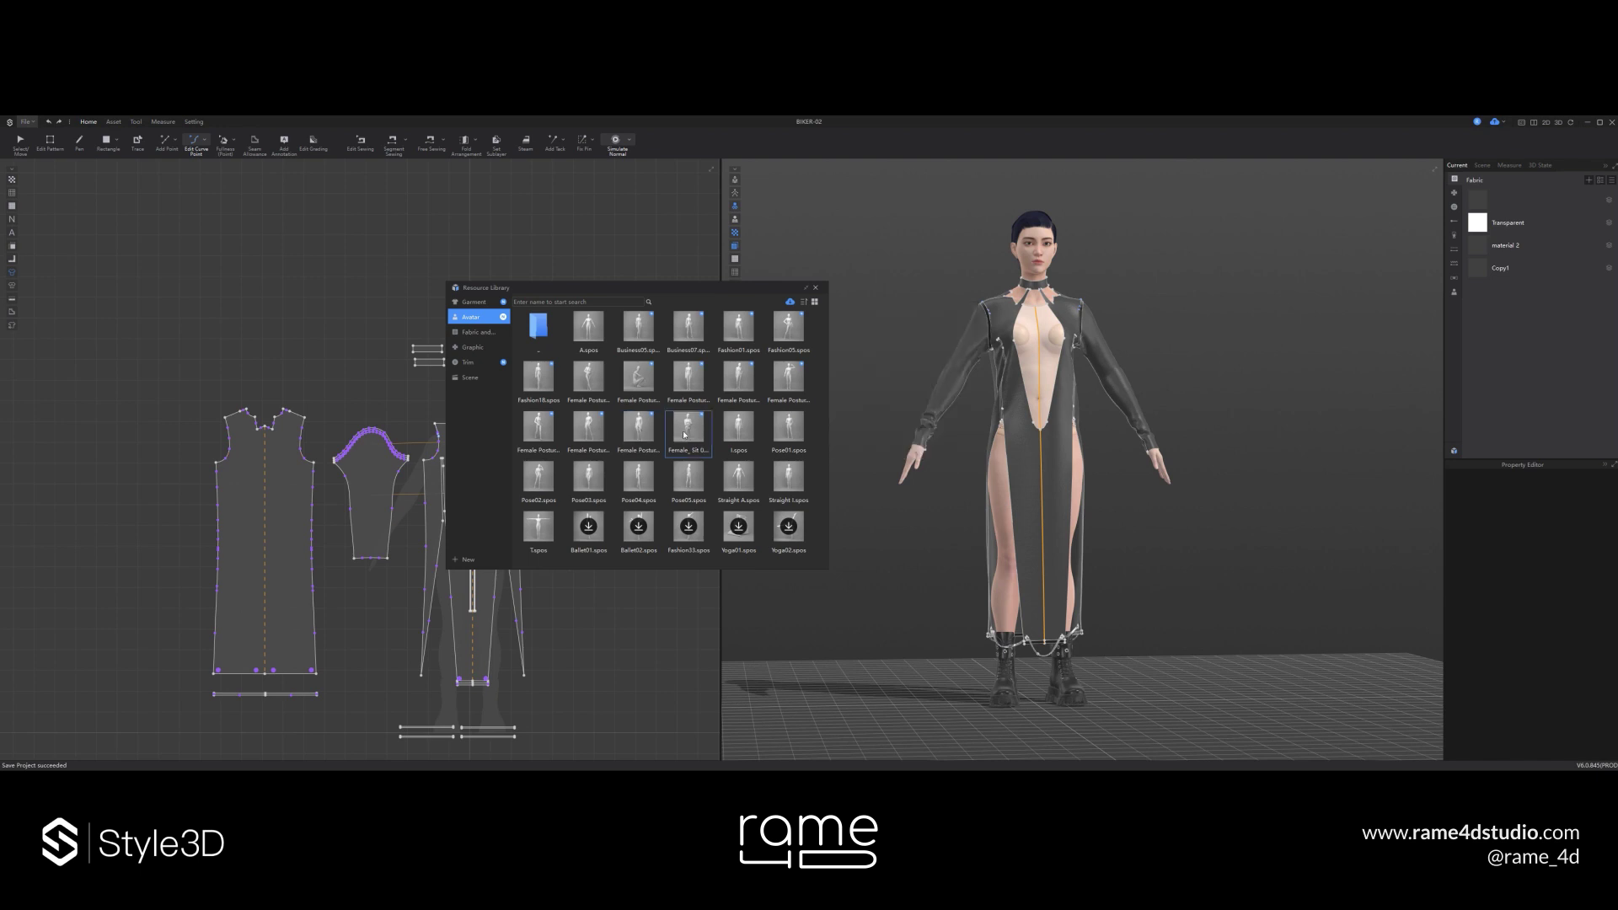
pyautogui.moveTo(718, 440)
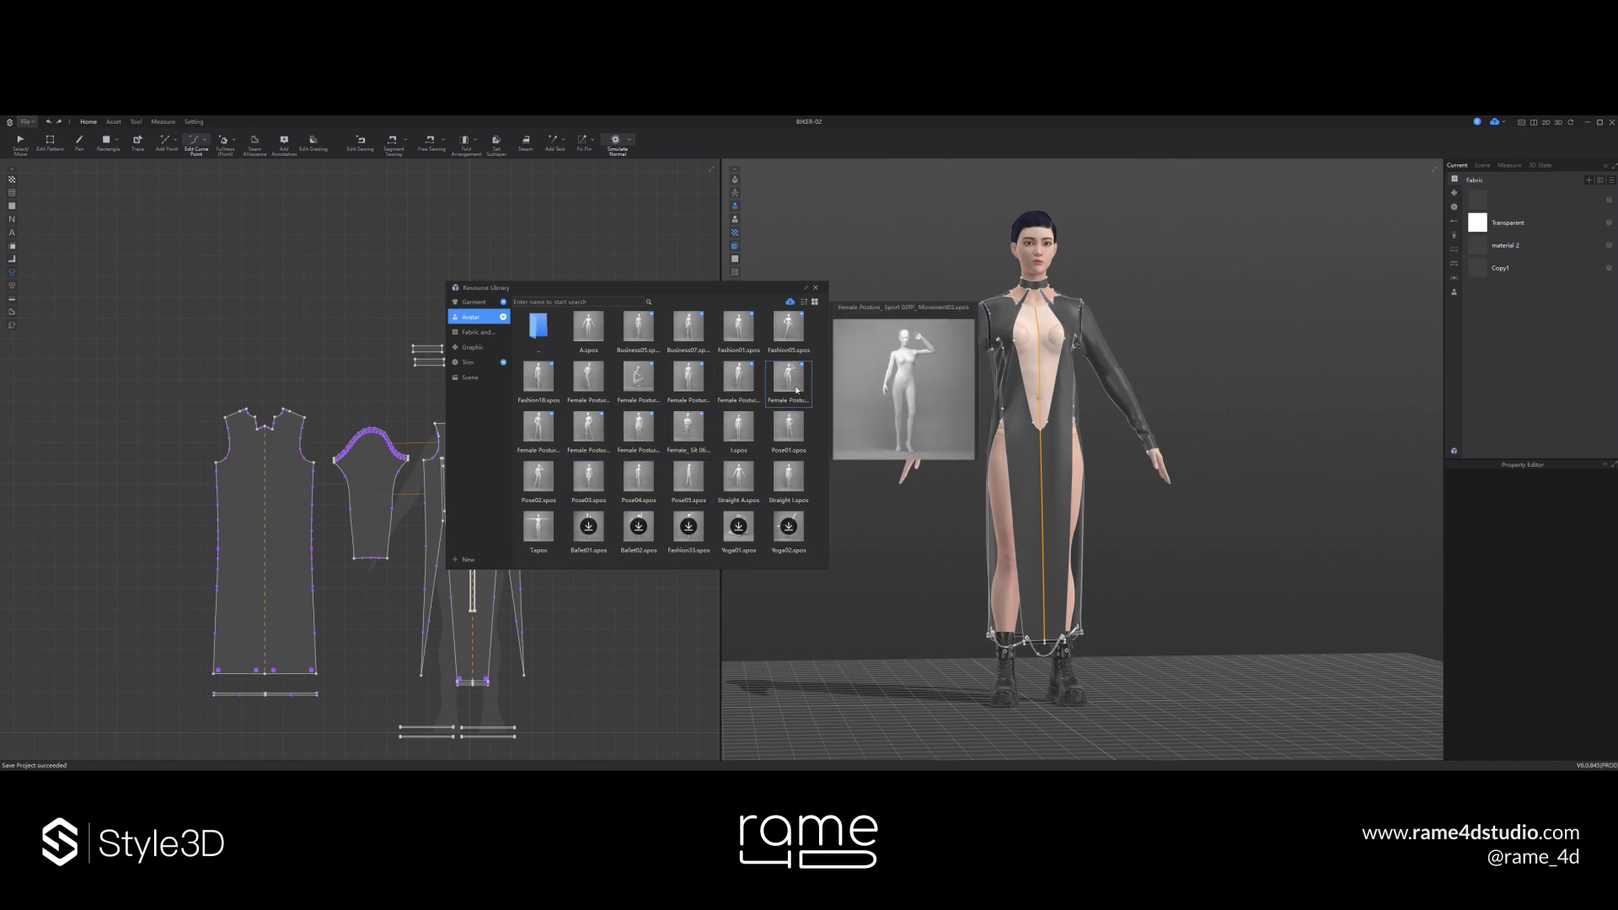
pyautogui.moveTo(587, 394)
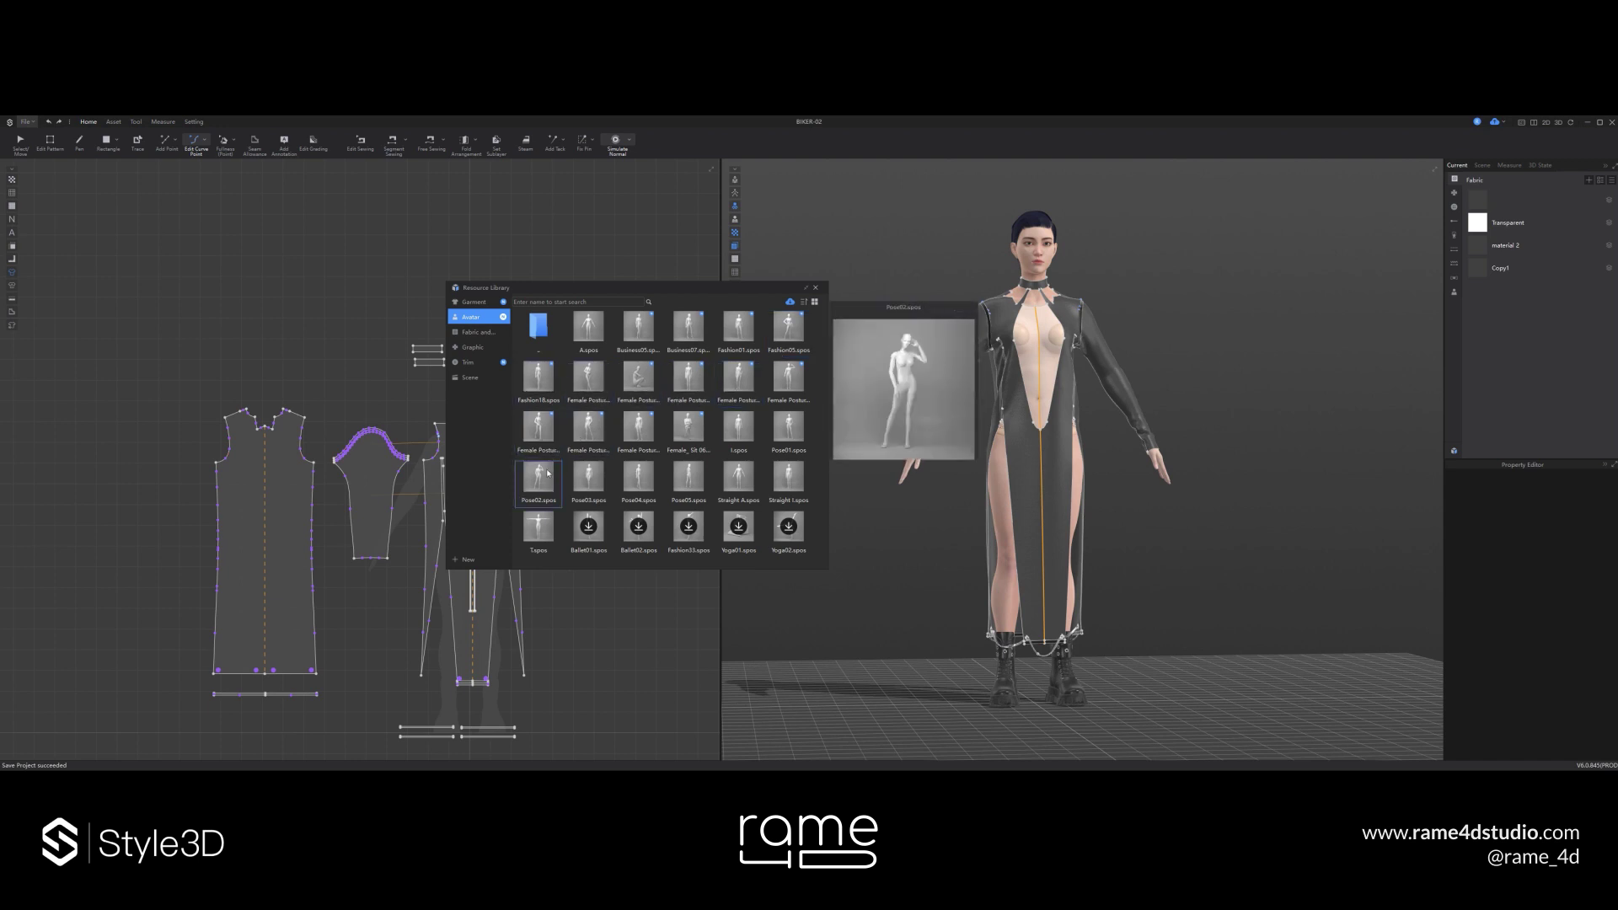
pyautogui.doubleClick(588, 476)
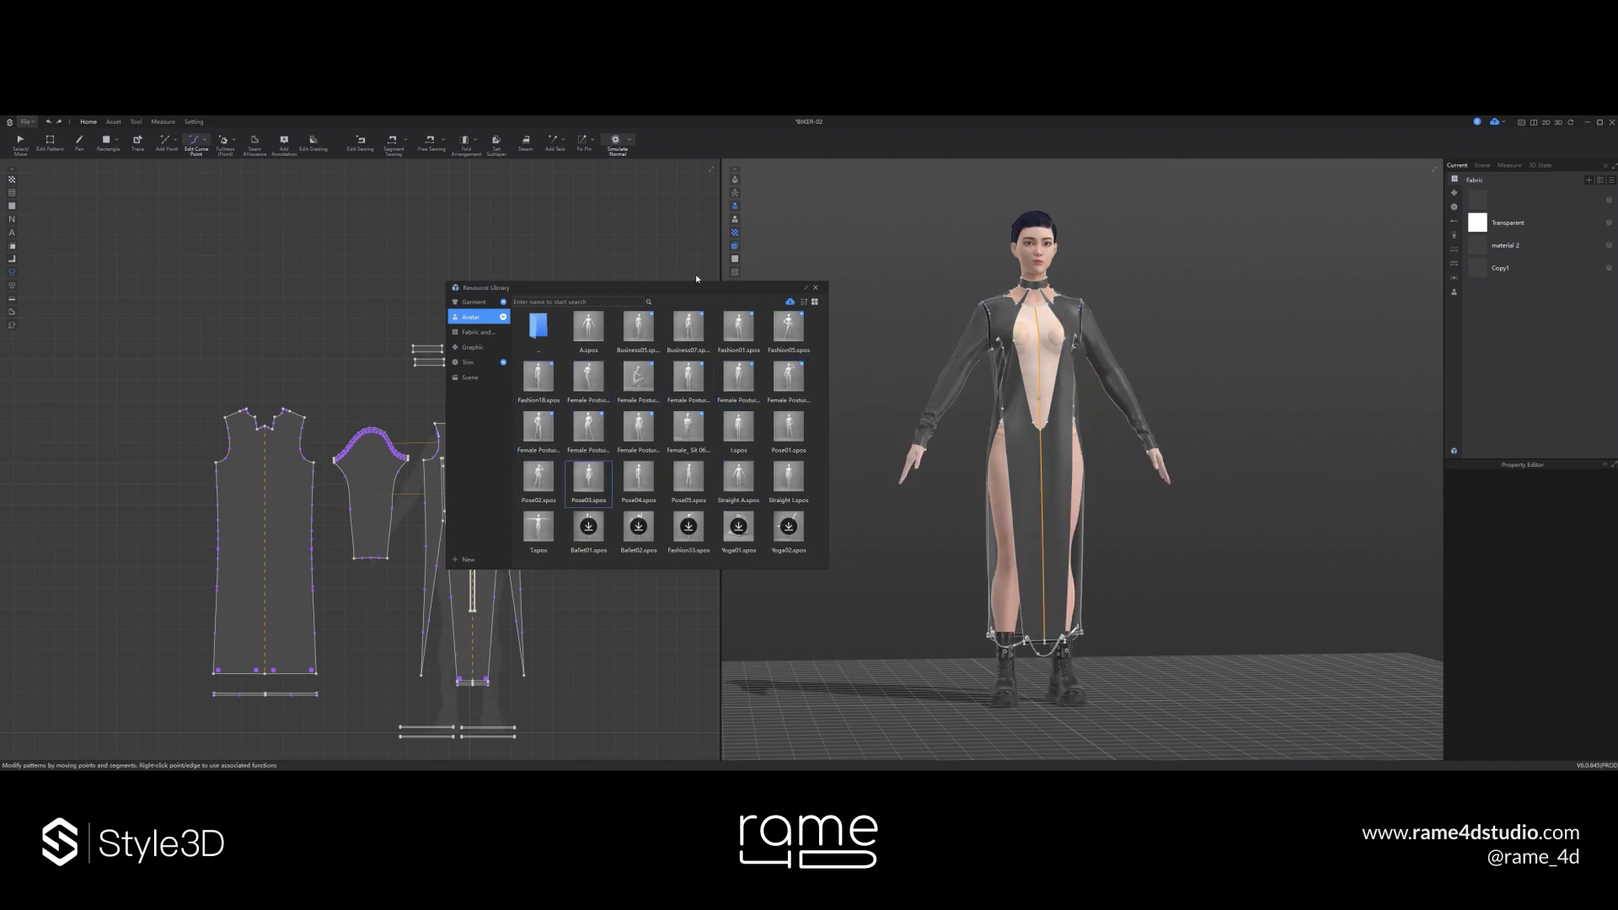
# - Add a Business01 pose transition for the avatar in the Animation Editor and record the dress following the movement
pyautogui.click(113, 122)
pyautogui.click(136, 122)
pyautogui.click(109, 143)
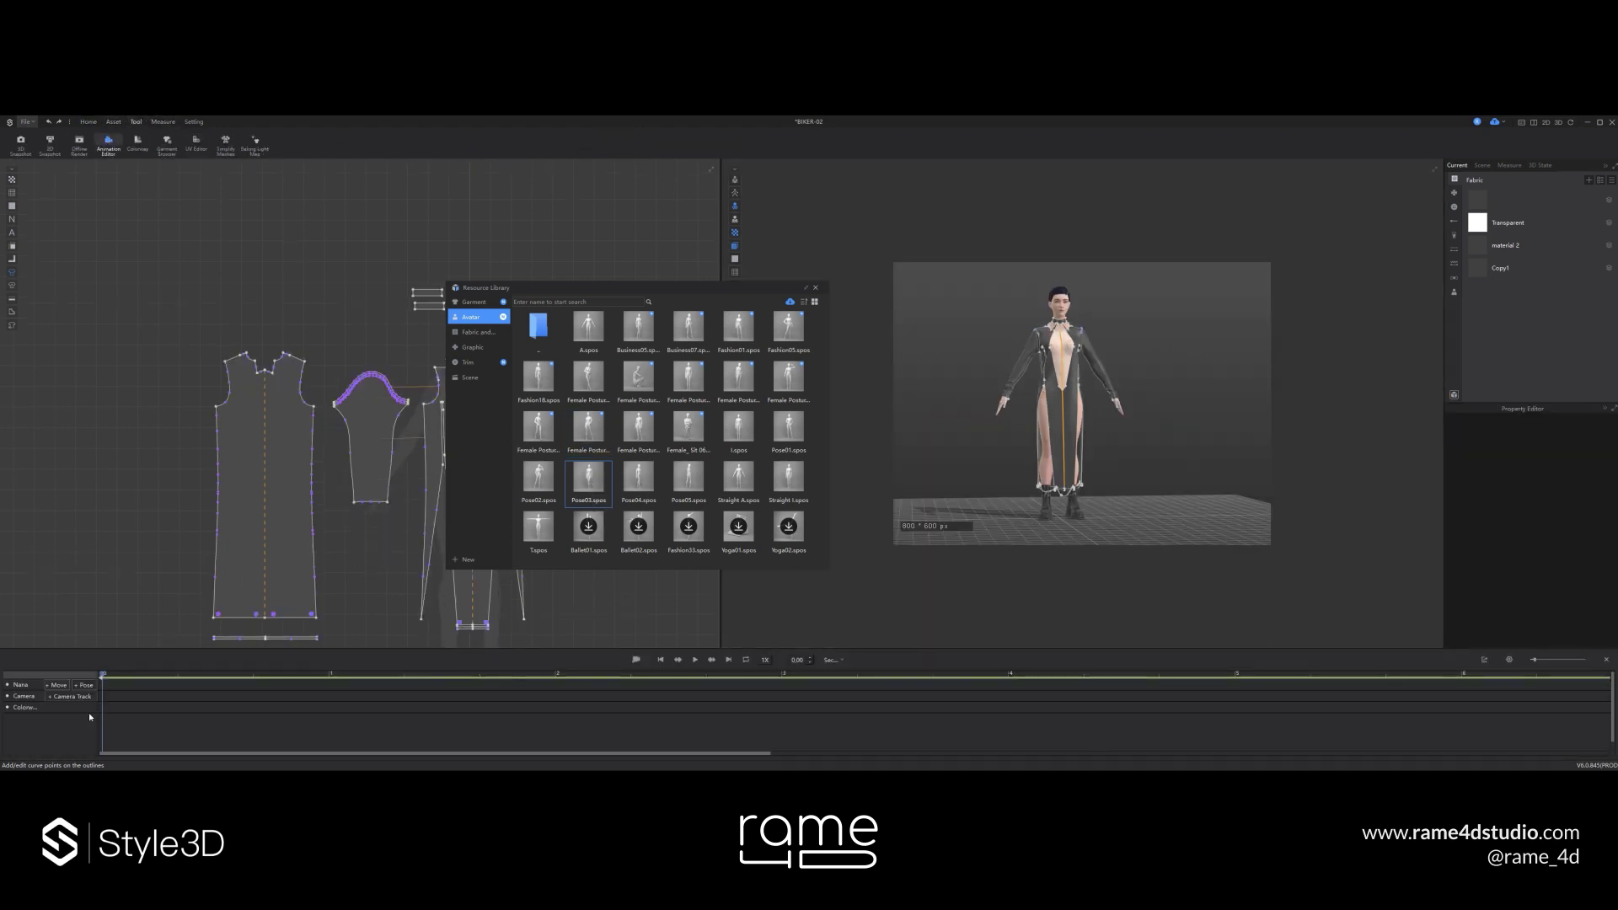
pyautogui.click(83, 685)
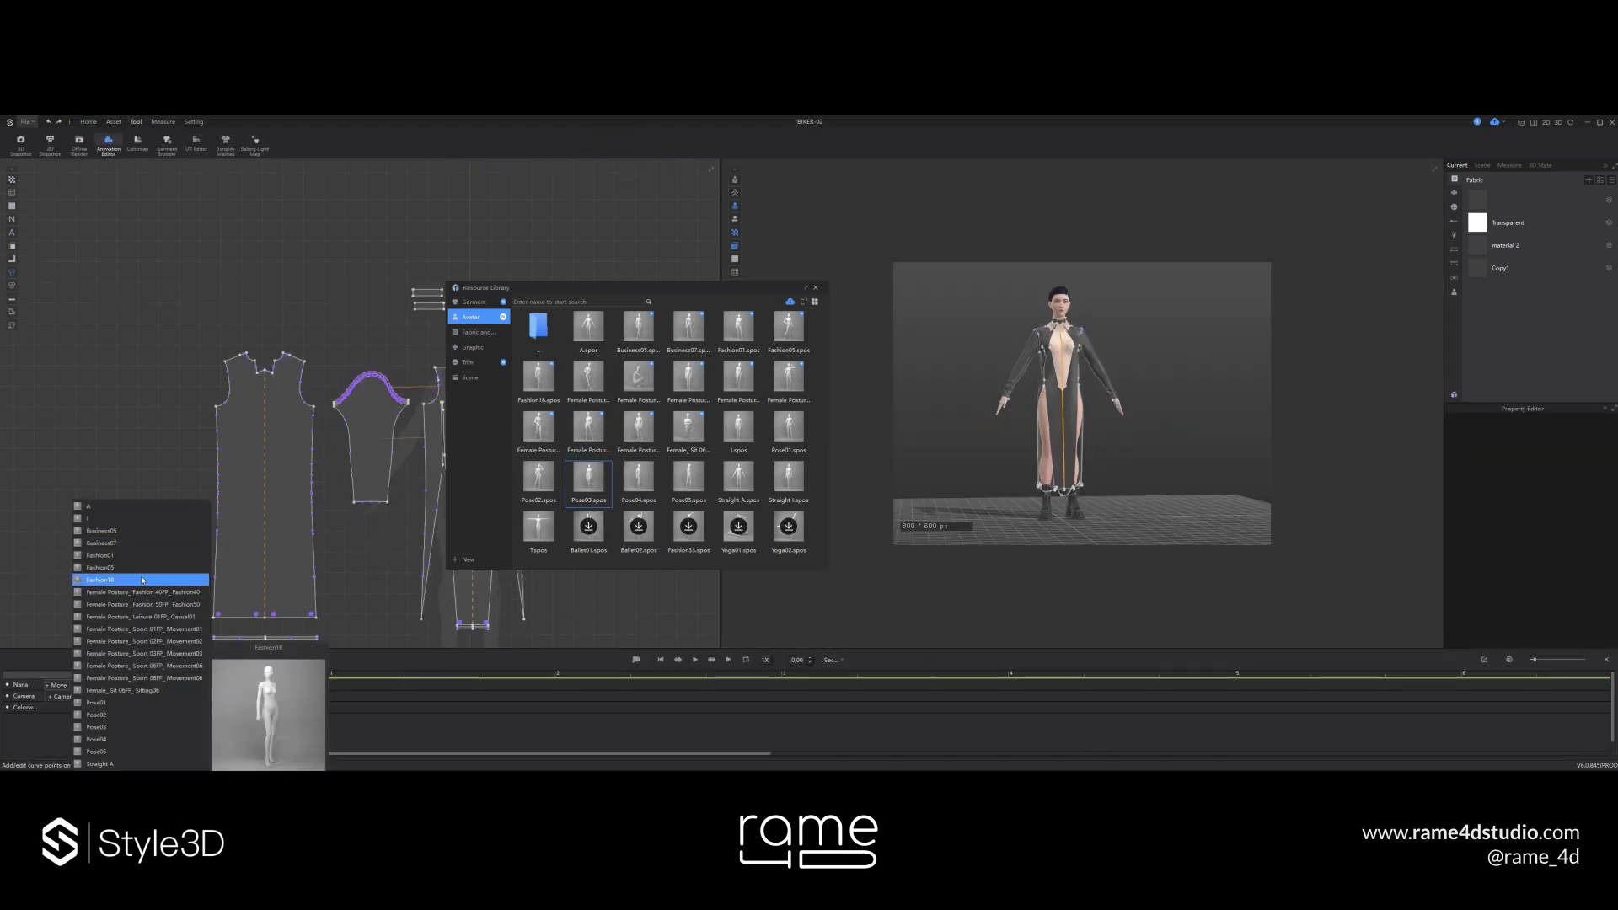
pyautogui.click(101, 531)
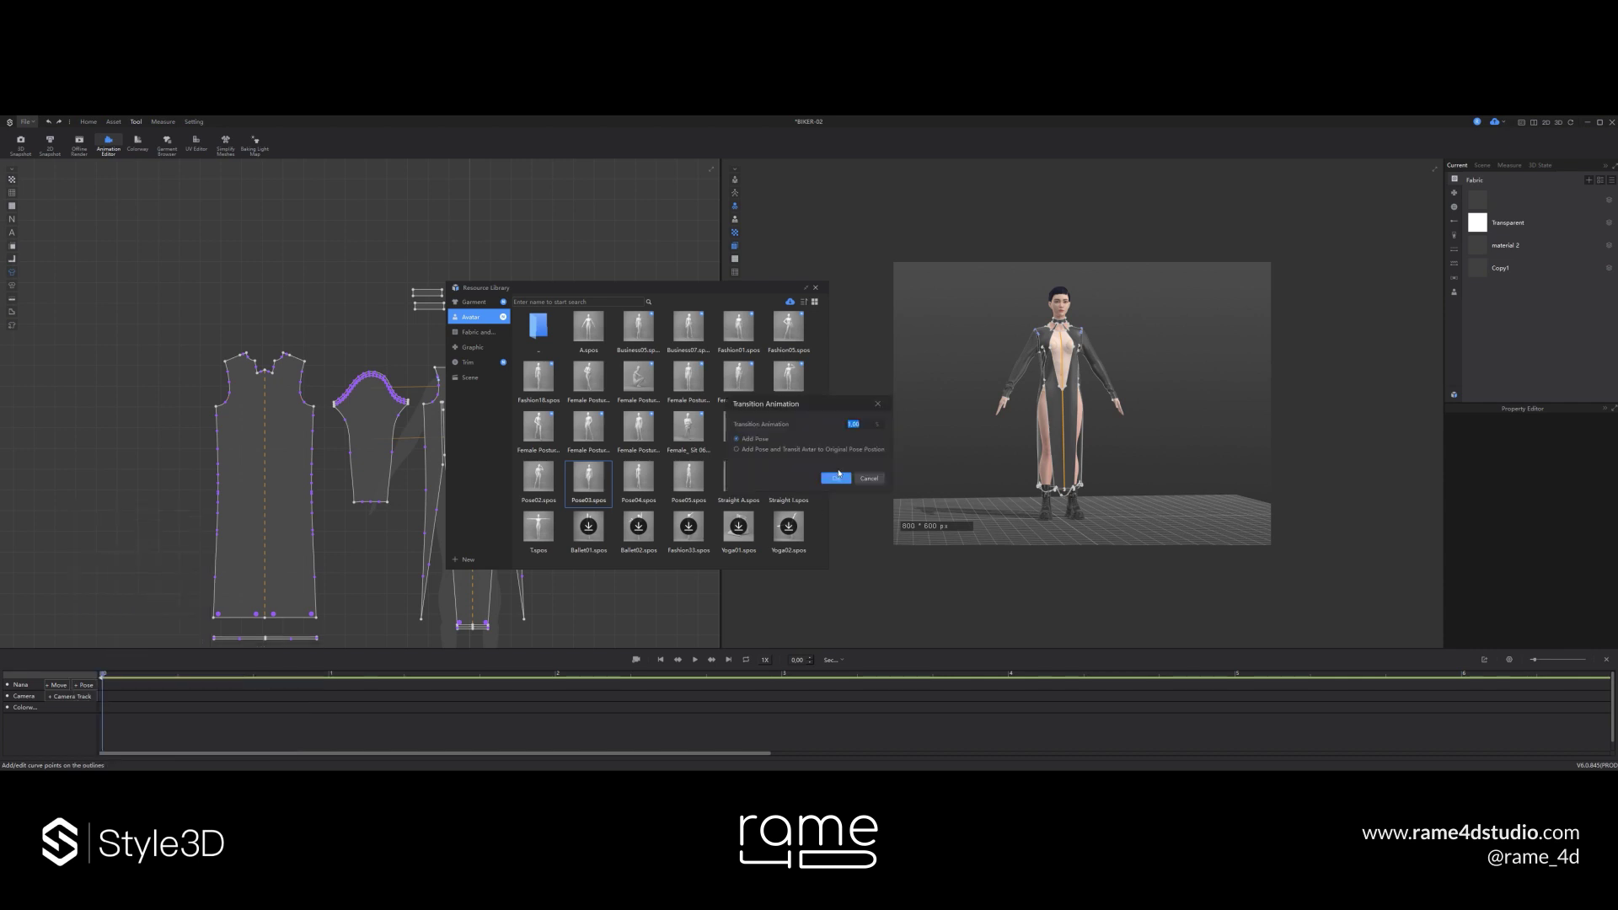
pyautogui.click(637, 660)
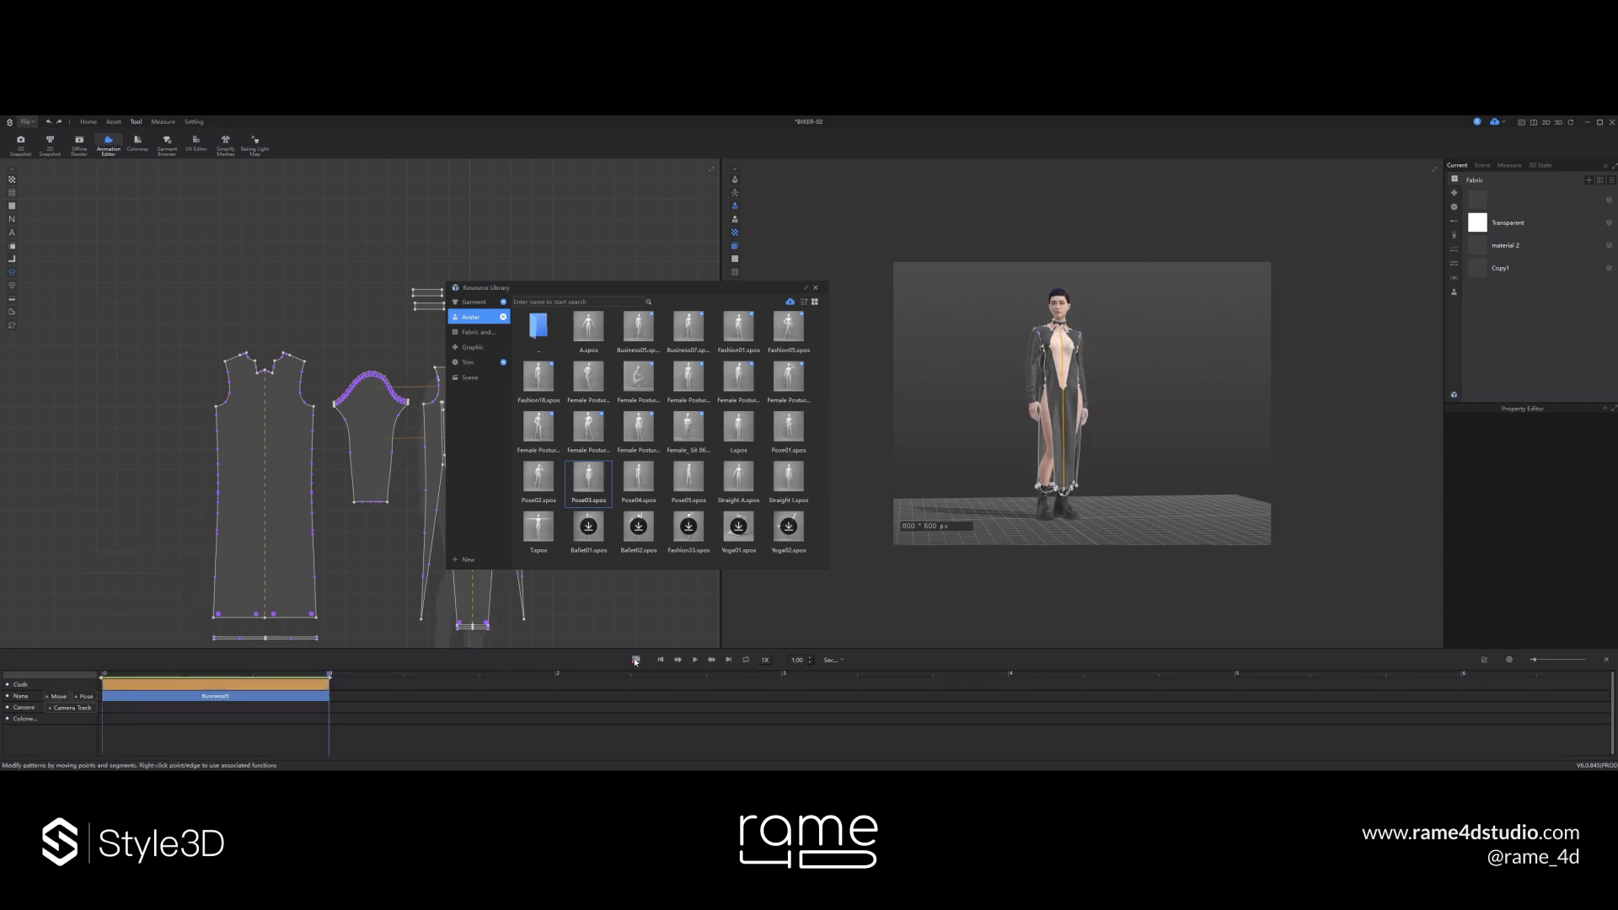
# - Close the pose library and the Animation Editor, and save the project
pyautogui.click(816, 288)
pyautogui.click(108, 144)
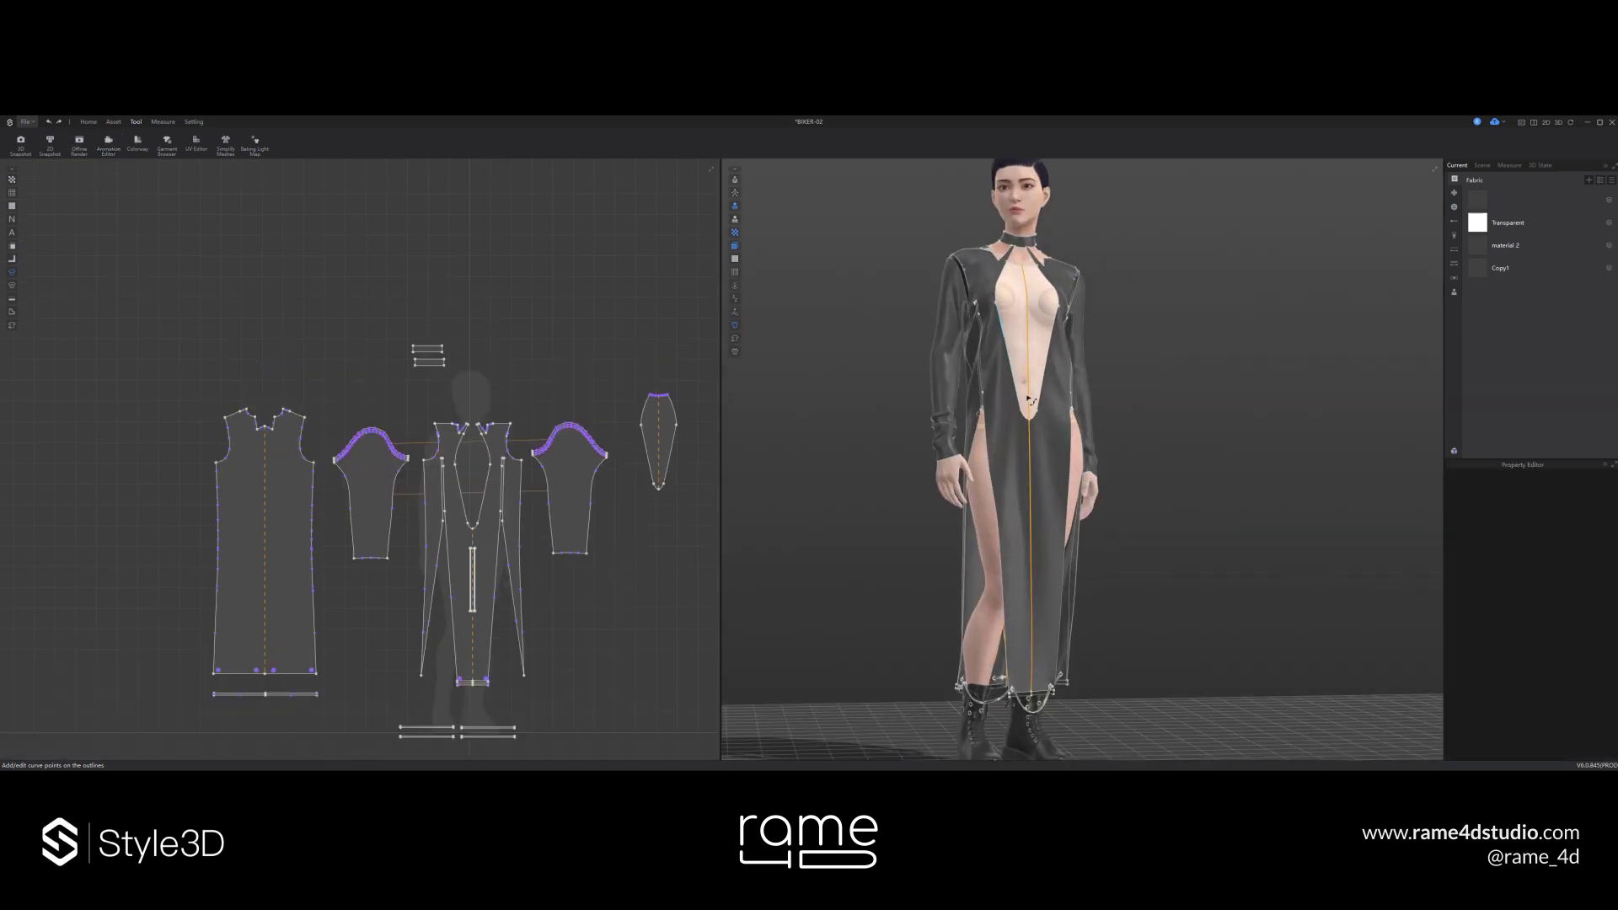
pyautogui.moveTo(970, 335); pyautogui.dragTo(1106, 324, button='right')
pyautogui.click(25, 122)
pyautogui.click(734, 325)
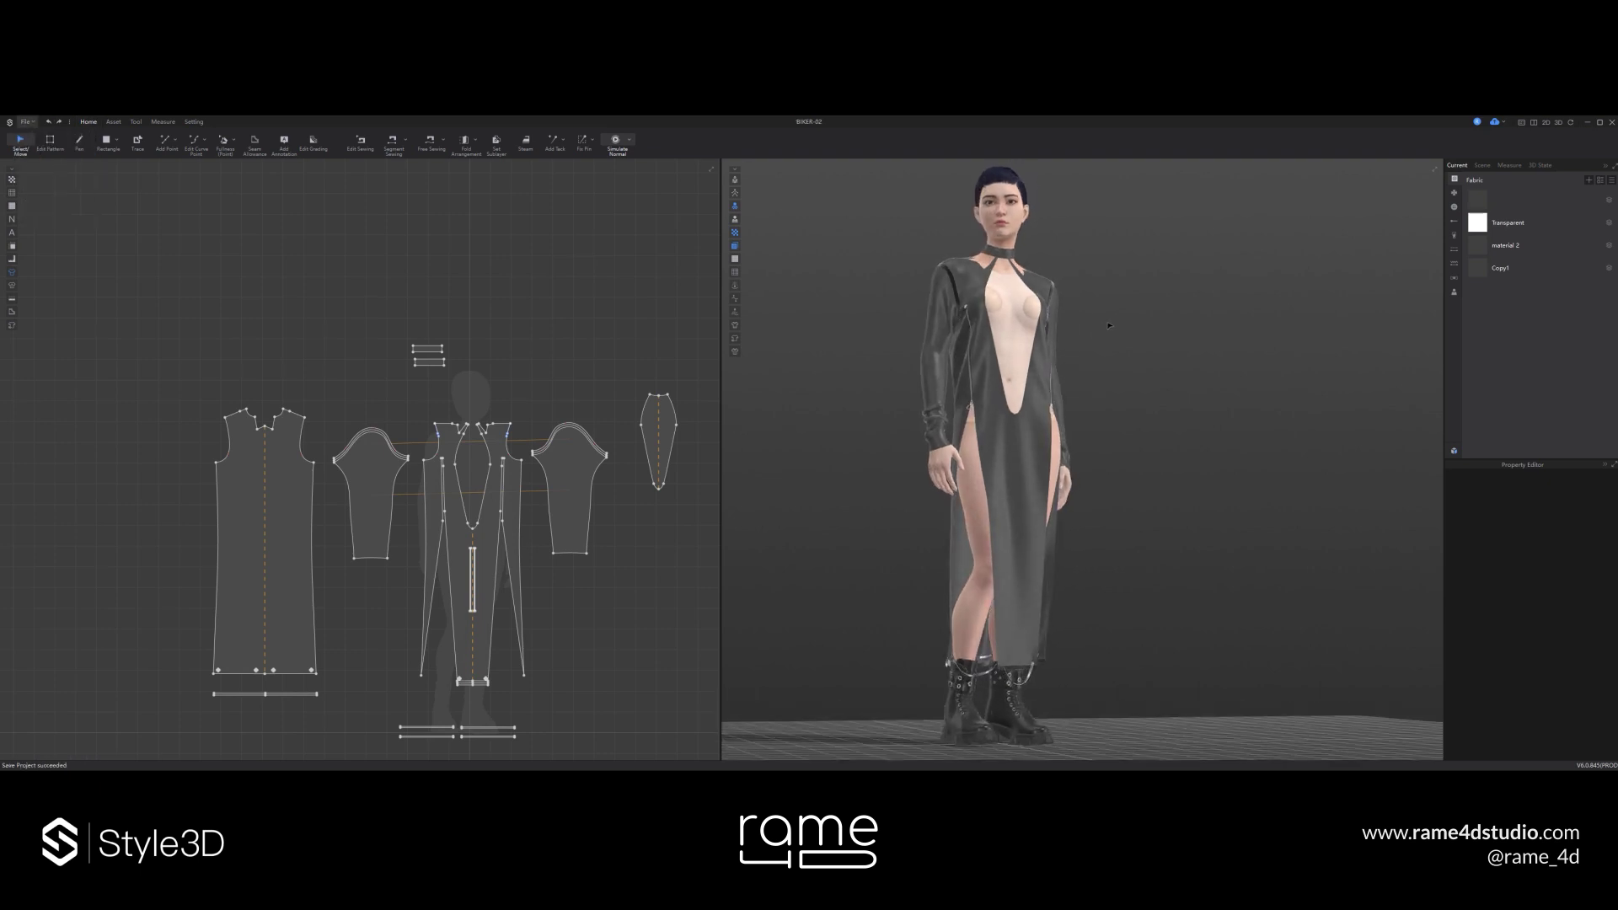
# - Adjust the corner points of the front neckline cutouts with Edit Pattern, checking them against the Pinterest reference
pyautogui.click(451, 445)
pyautogui.scroll(8, 467, 445)
pyautogui.press('z')
pyautogui.click(438, 395)
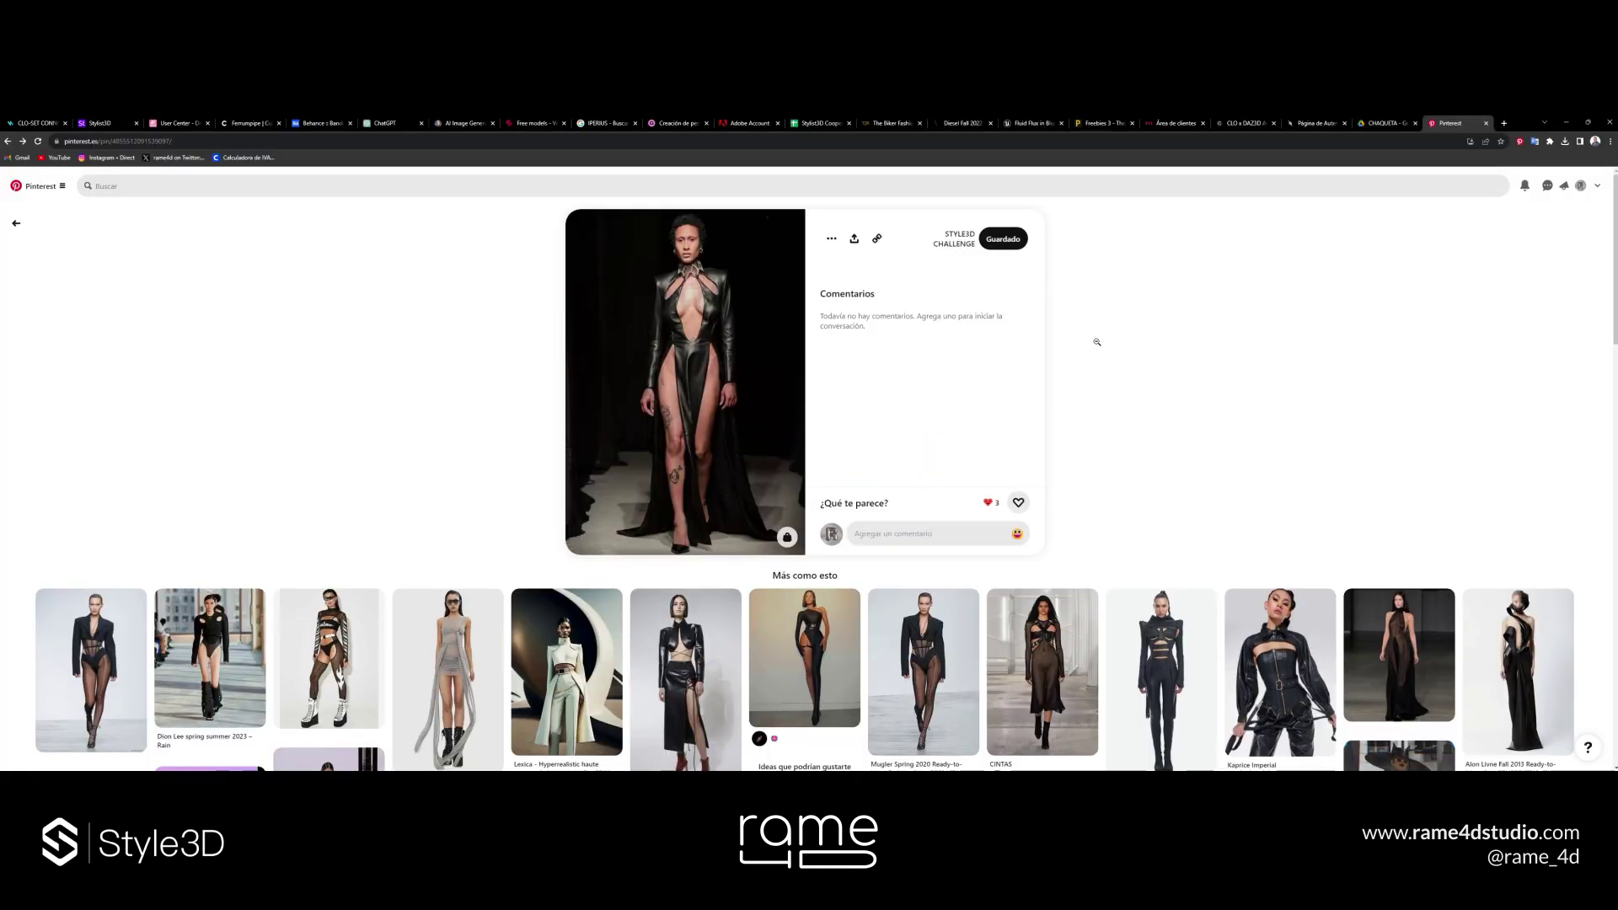
pyautogui.scroll(-3, 1094, 340)
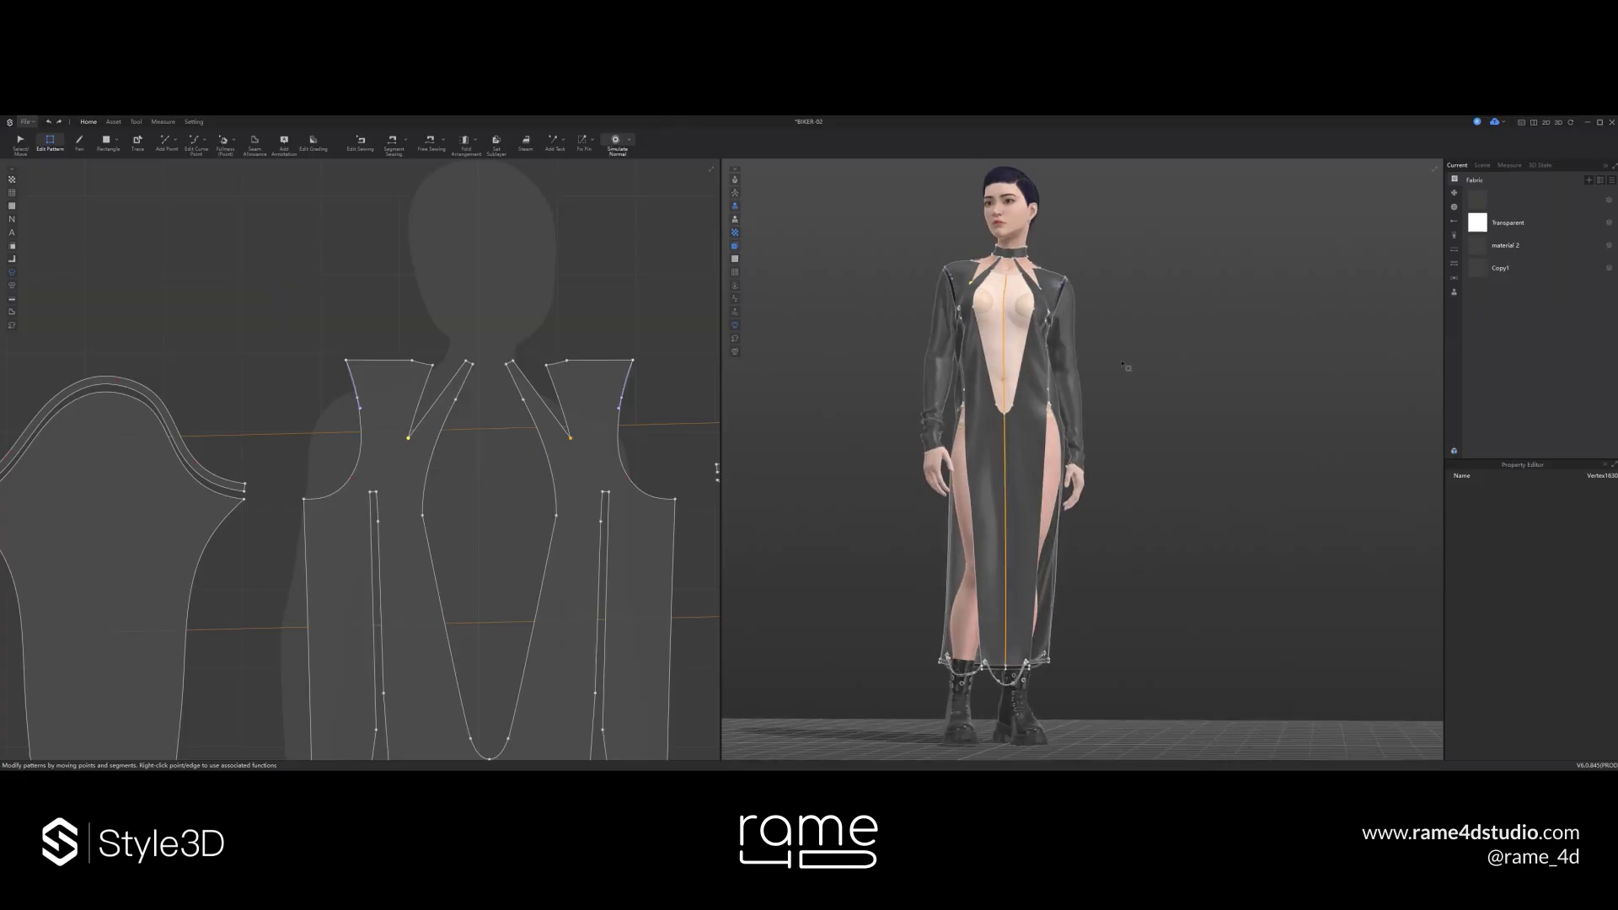
pyautogui.press('z')
pyautogui.click(433, 367)
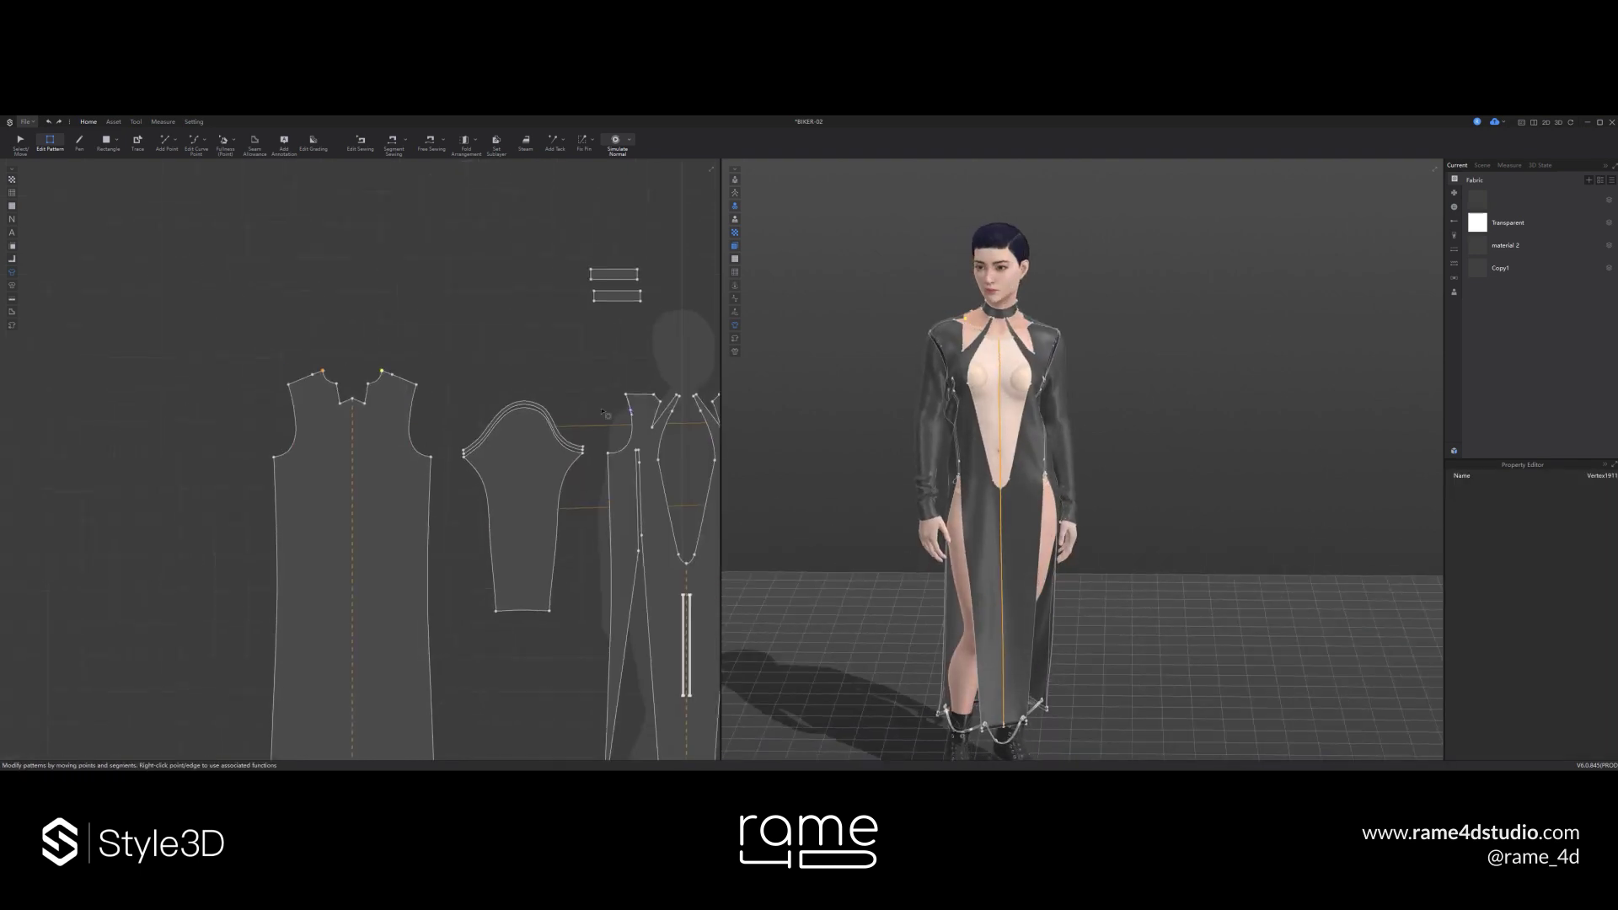
# - Reshape the back pattern's neckline by moving its inner points outward into square corners and raising the centre point into a peak
pyautogui.scroll(7, 370, 367)
pyautogui.moveTo(417, 379); pyautogui.dragTo(423, 407)
pyautogui.moveTo(902, 349); pyautogui.dragTo(1247, 389, button='right')
pyautogui.moveTo(366, 430); pyautogui.dragTo(382, 456)
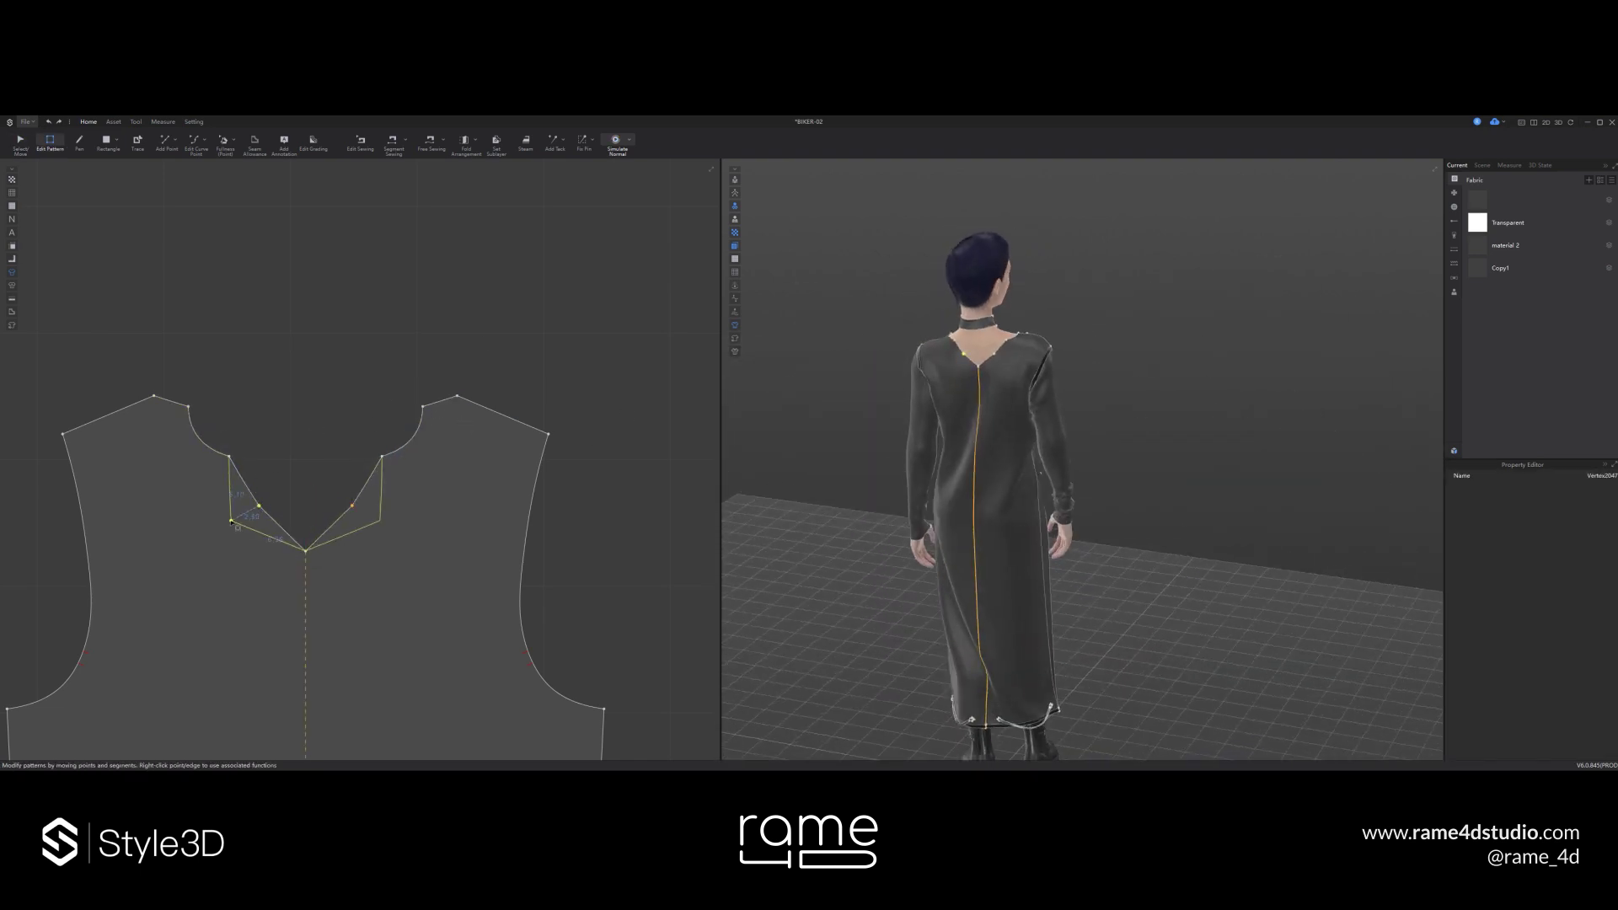
pyautogui.click(390, 365)
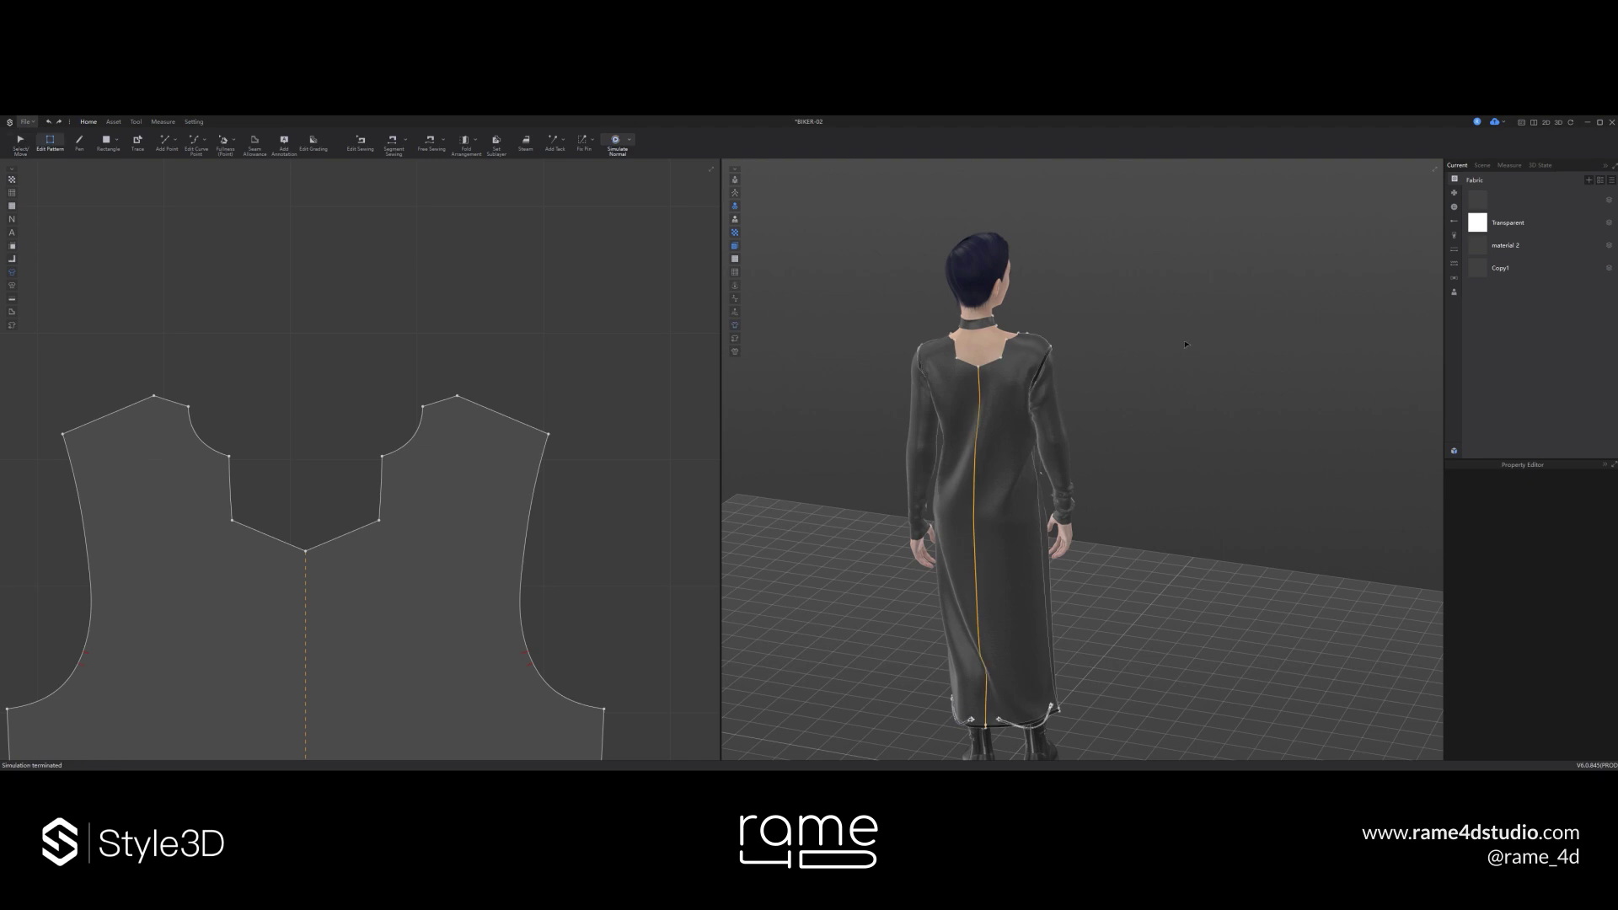
pyautogui.moveTo(305, 550); pyautogui.dragTo(305, 487)
pyautogui.click(25, 121)
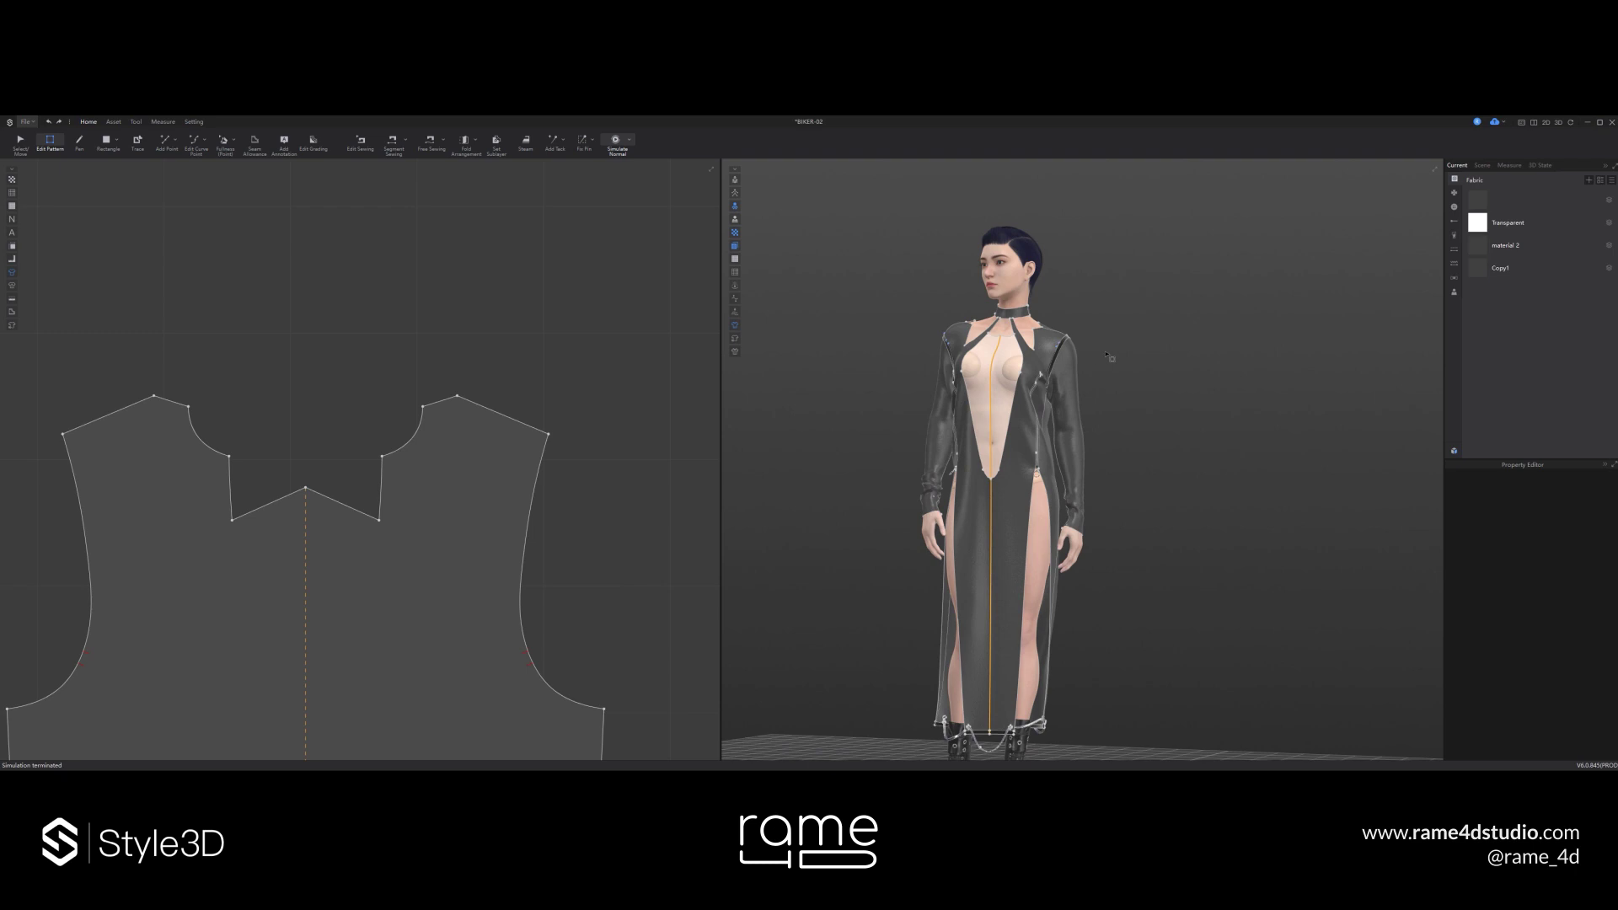
# - Lower the alpha of the Transparent fabric slightly so the front insert is more see-through, and return to Select Move
pyautogui.moveTo(1108, 356); pyautogui.dragTo(1110, 339, button='middle')
pyautogui.click(1509, 223)
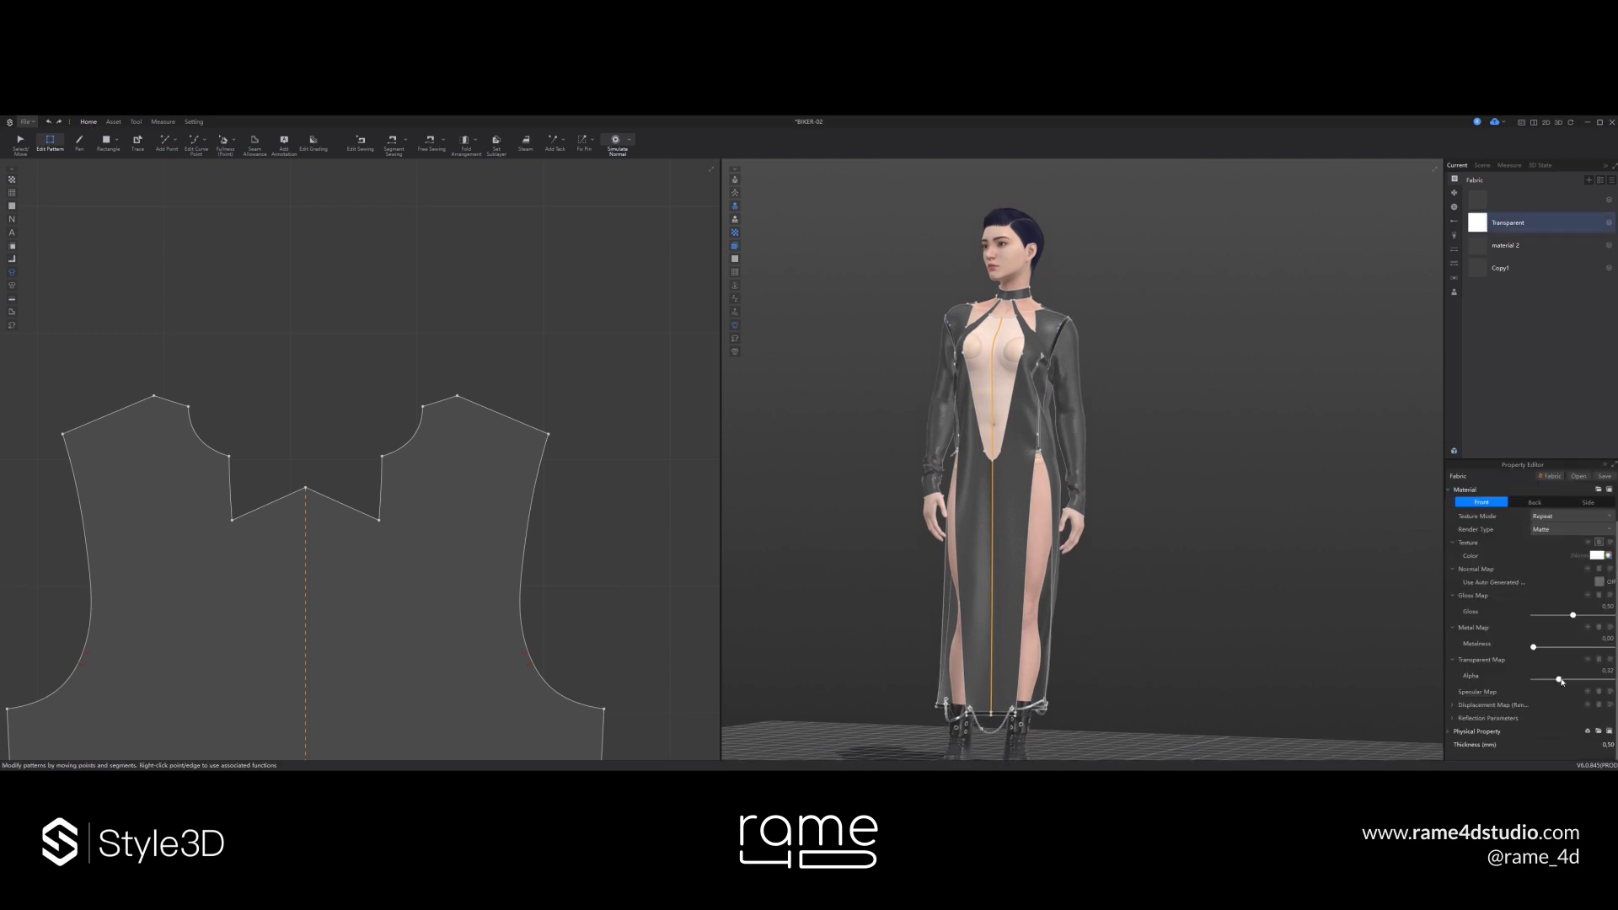
pyautogui.moveTo(1565, 681); pyautogui.dragTo(1559, 681)
pyautogui.click(188, 200)
pyautogui.click(21, 143)
pyautogui.moveTo(1087, 424); pyautogui.dragTo(1134, 415, button='right')
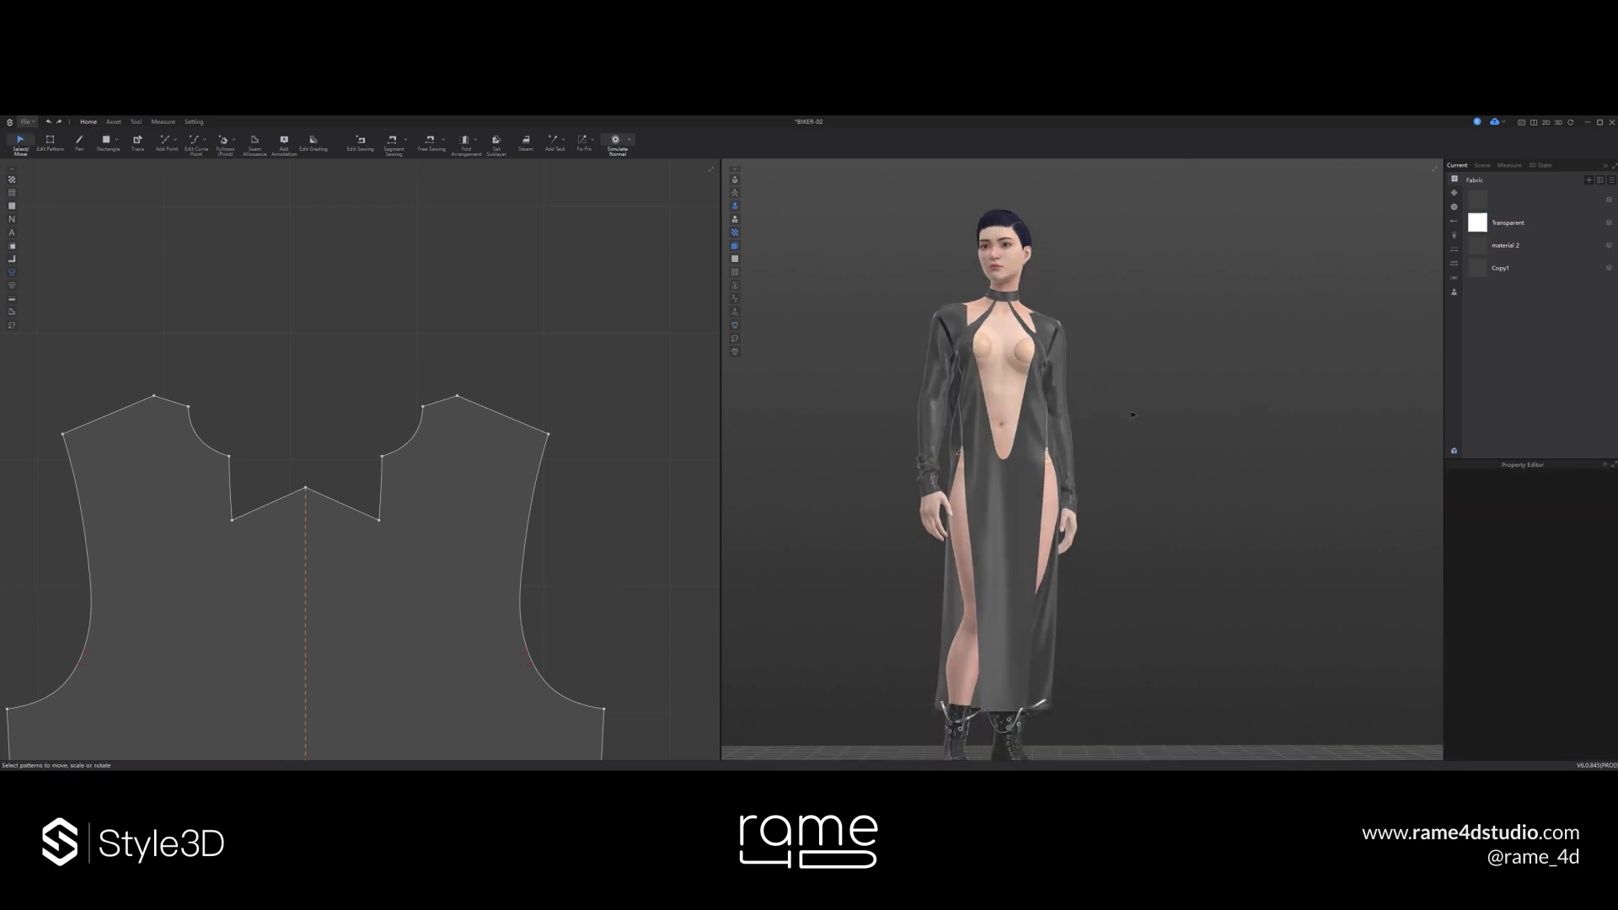
# - Compare the posed dress from several angles with the Pinterest reference, checking the neckline, sleeves and slits
pyautogui.hotkey('alt', 'Tab')
pyautogui.hotkey('alt', 'Tab')
pyautogui.hotkey('alt', 'Tab')
pyautogui.hotkey('alt', 'Tab')
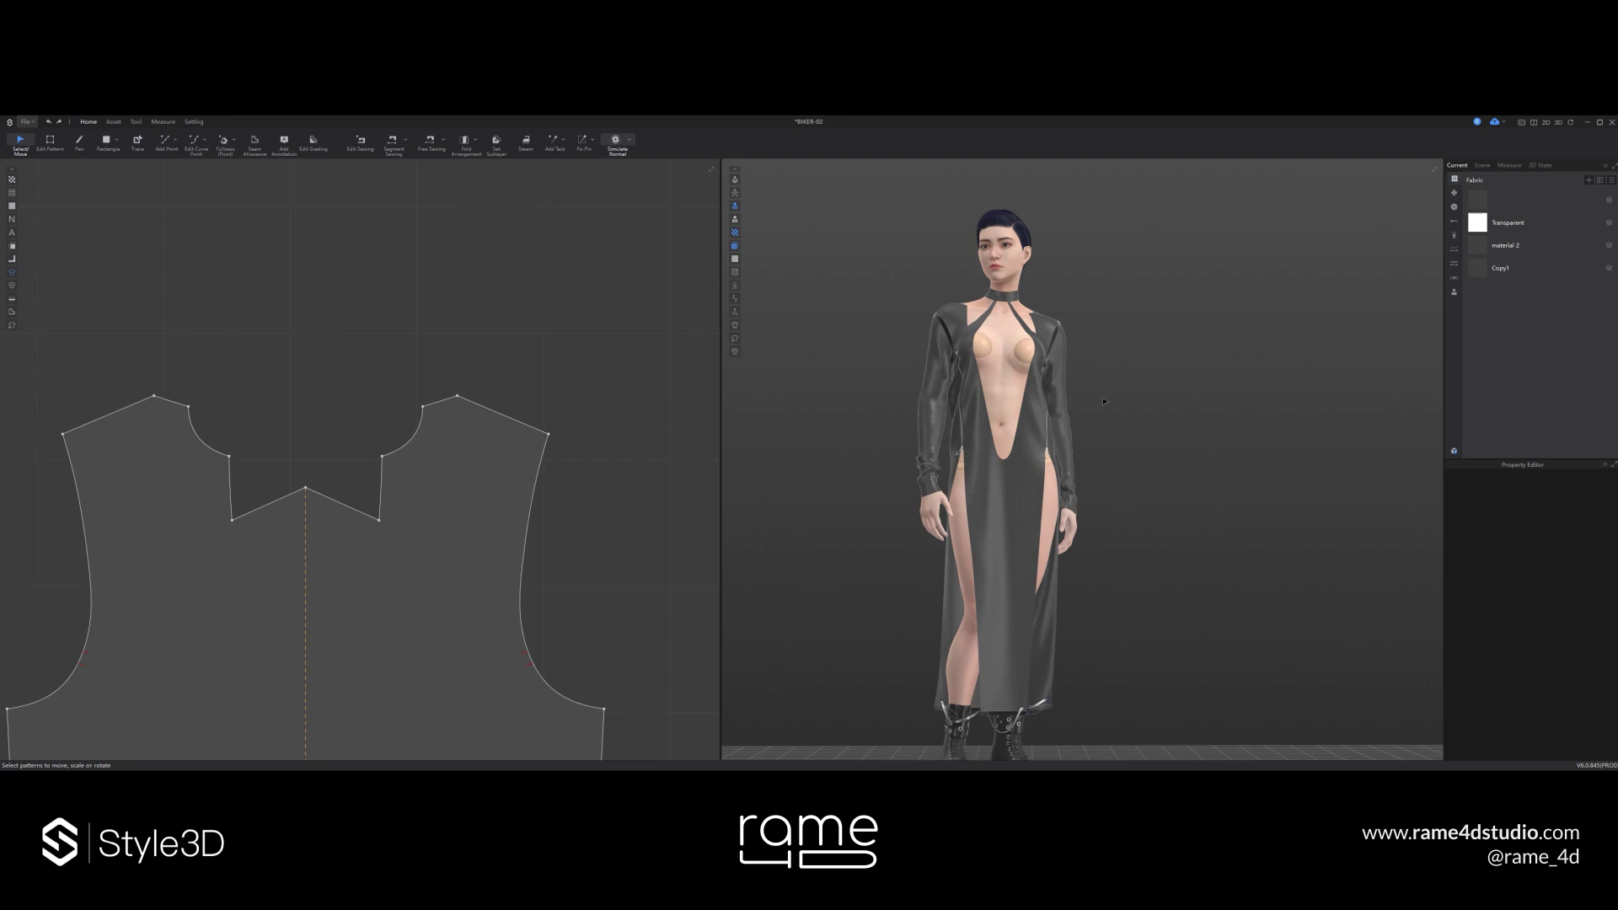
pyautogui.moveTo(1105, 402); pyautogui.dragTo(1096, 322, button='middle')
pyautogui.moveTo(999, 466); pyautogui.dragTo(968, 469, button='right')
pyautogui.moveTo(911, 327); pyautogui.dragTo(960, 325, button='right')
pyautogui.moveTo(960, 325); pyautogui.dragTo(960, 362, button='middle')
pyautogui.hotkey('alt', 'Tab')
pyautogui.hotkey('alt', 'Tab')
pyautogui.hotkey('alt', 'Tab')
pyautogui.hotkey('alt', 'Tab')
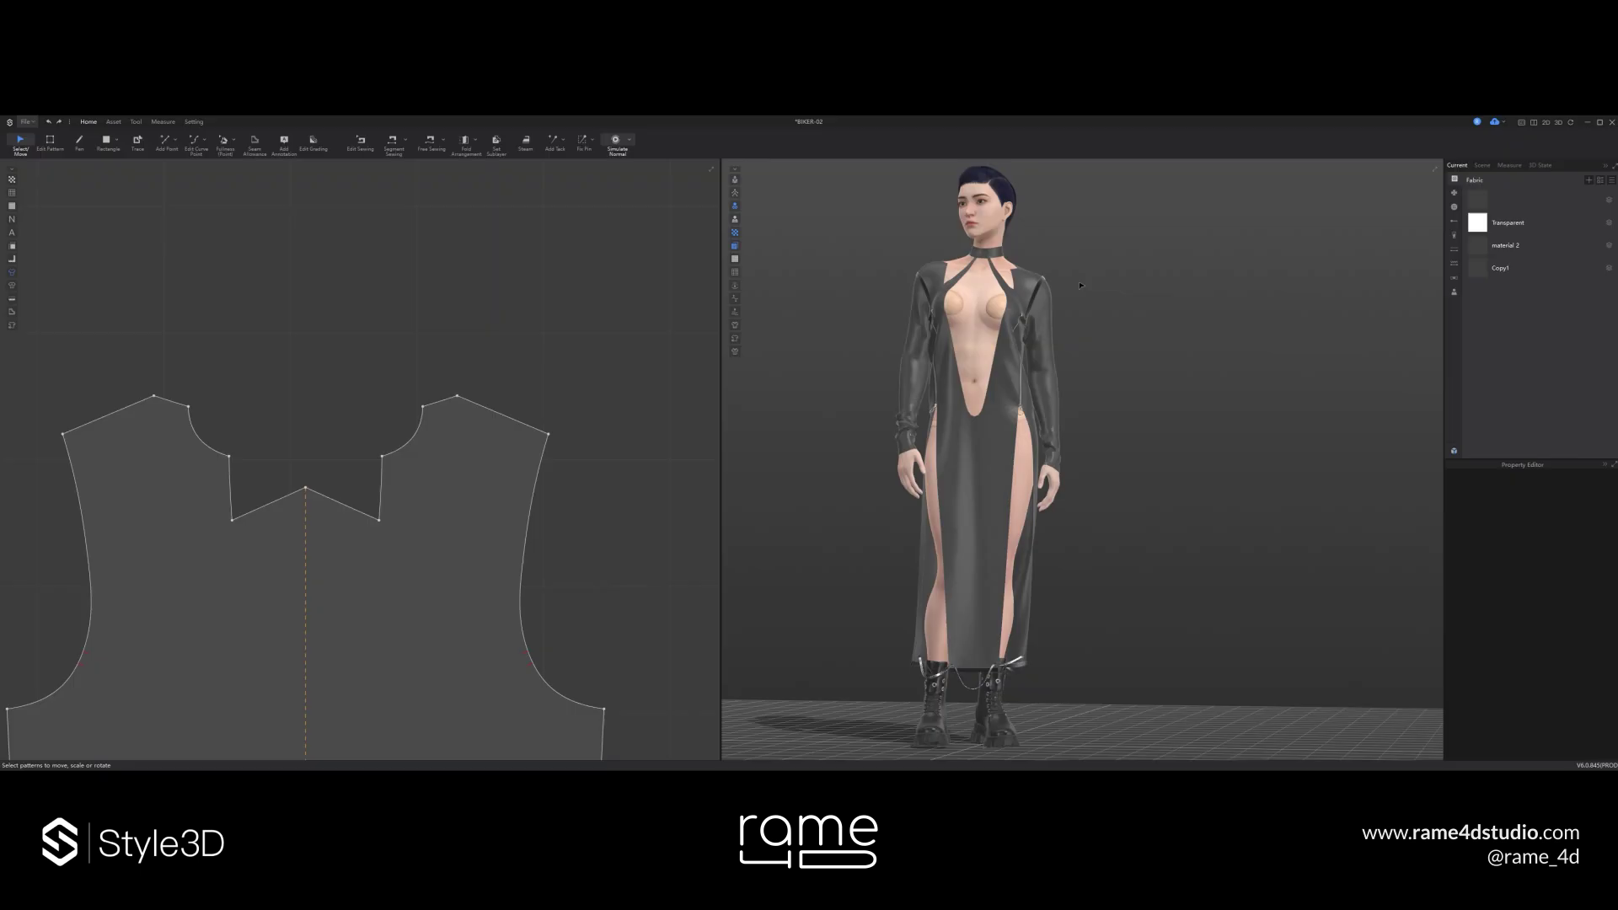
pyautogui.click(1045, 283)
pyautogui.click(1106, 240)
pyautogui.hotkey('alt', 'Tab')
pyautogui.moveTo(1041, 317); pyautogui.dragTo(1117, 334, button='right')
pyautogui.hotkey('alt', 'Tab')
pyautogui.hotkey('alt', 'Tab')
pyautogui.hotkey('alt', 'Tab')
pyautogui.hotkey('alt', 'Tab')
pyautogui.hotkey('alt', 'Tab')
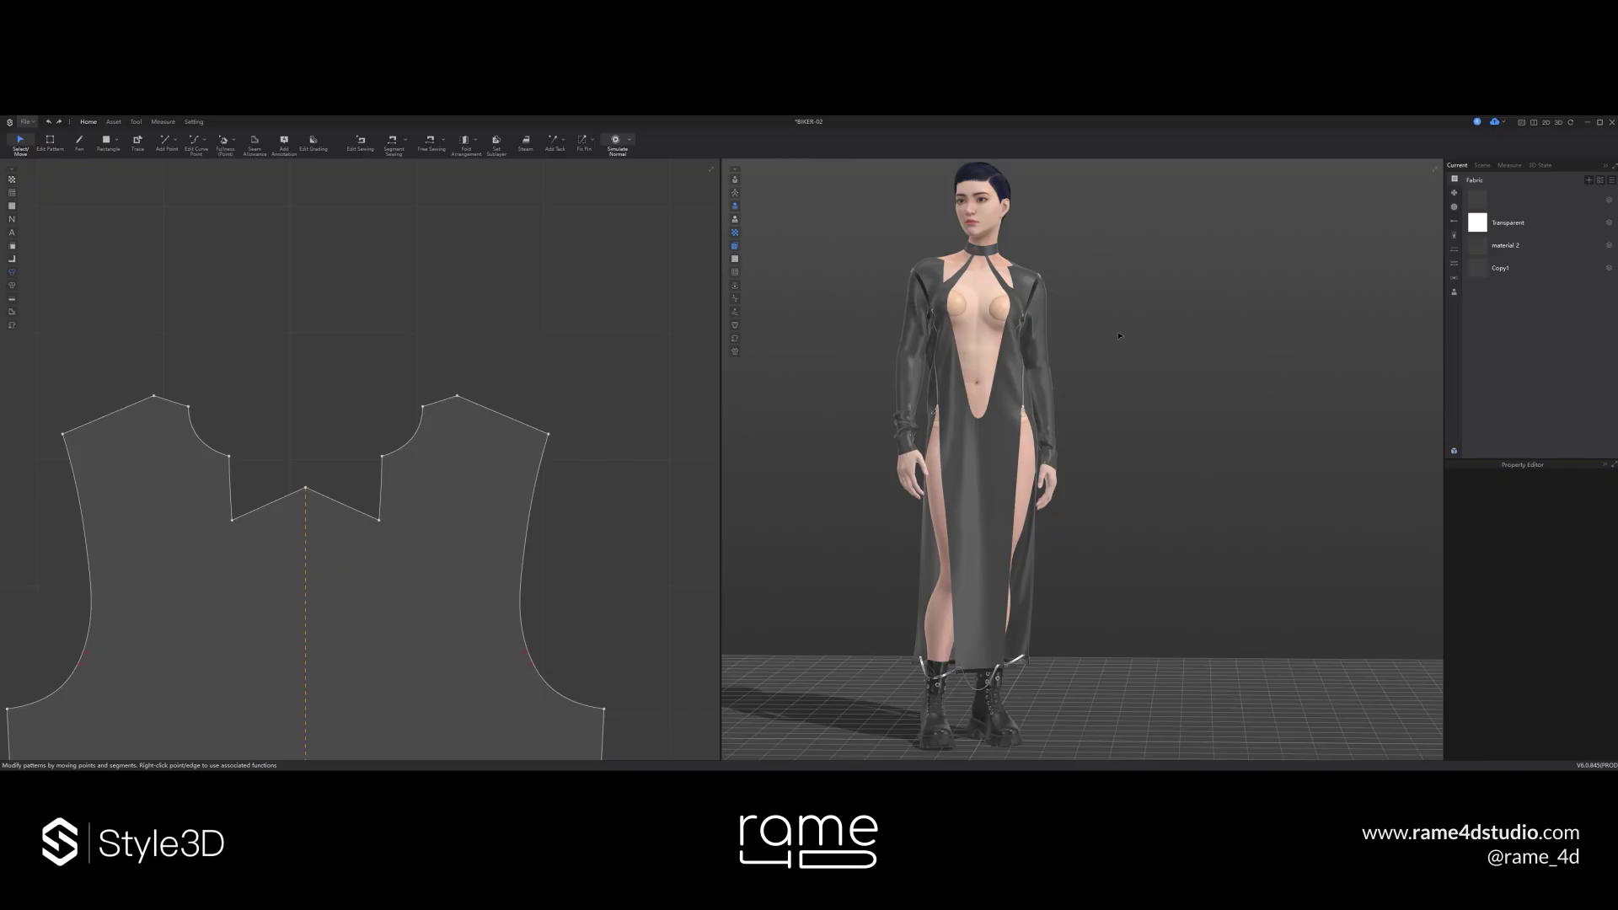
# - Add a mirrored pair of studs beside the two slit edges of the front panel at thigh height
pyautogui.moveTo(980, 498); pyautogui.dragTo(946, 482, button='right')
pyautogui.scroll(-7, 421, 297)
pyautogui.scroll(5, 423, 699)
pyautogui.click(366, 718)
pyautogui.click(538, 491)
pyautogui.scroll(-5, 282, 380)
pyautogui.scroll(2, 478, 374)
pyautogui.scroll(2, 946, 482)
pyautogui.moveTo(946, 482); pyautogui.dragTo(941, 395, button='middle')
pyautogui.scroll(3, 527, 388)
pyautogui.click(527, 380)
pyautogui.rightClick(528, 380)
pyautogui.click(552, 512)
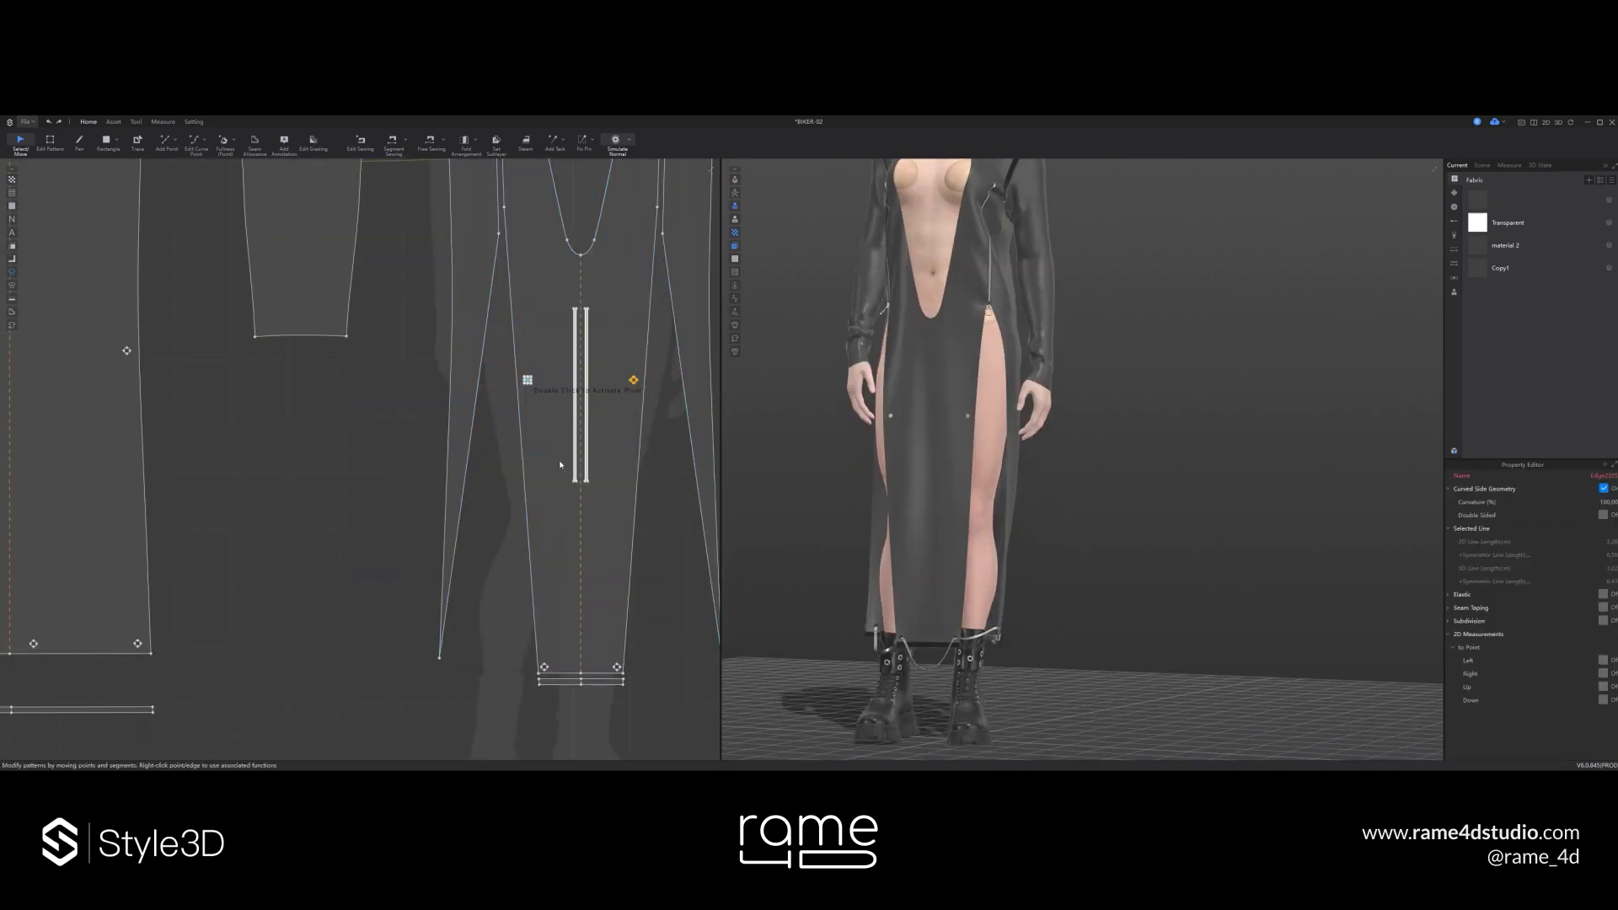
# - Place a second mirrored stud pair below the first on the front panel and delete the misplaced stud
pyautogui.rightClick(513, 421)
pyautogui.click(566, 442)
pyautogui.click(530, 423)
pyautogui.scroll(3, 533, 419)
pyautogui.click(525, 385)
pyautogui.press('Delete')
# - Copy the two upper studs and paste them repeatedly down the front panel's slit edges as far as the hem
pyautogui.click(523, 343)
pyautogui.keyDown('shift'); pyautogui.click(525, 426); pyautogui.keyUp('shift')
pyautogui.hotkey('ctrl', 'c')
pyautogui.scroll(-4, 465, 520)
pyautogui.scroll(2, 490, 506)
pyautogui.hotkey('ctrl', 'v')
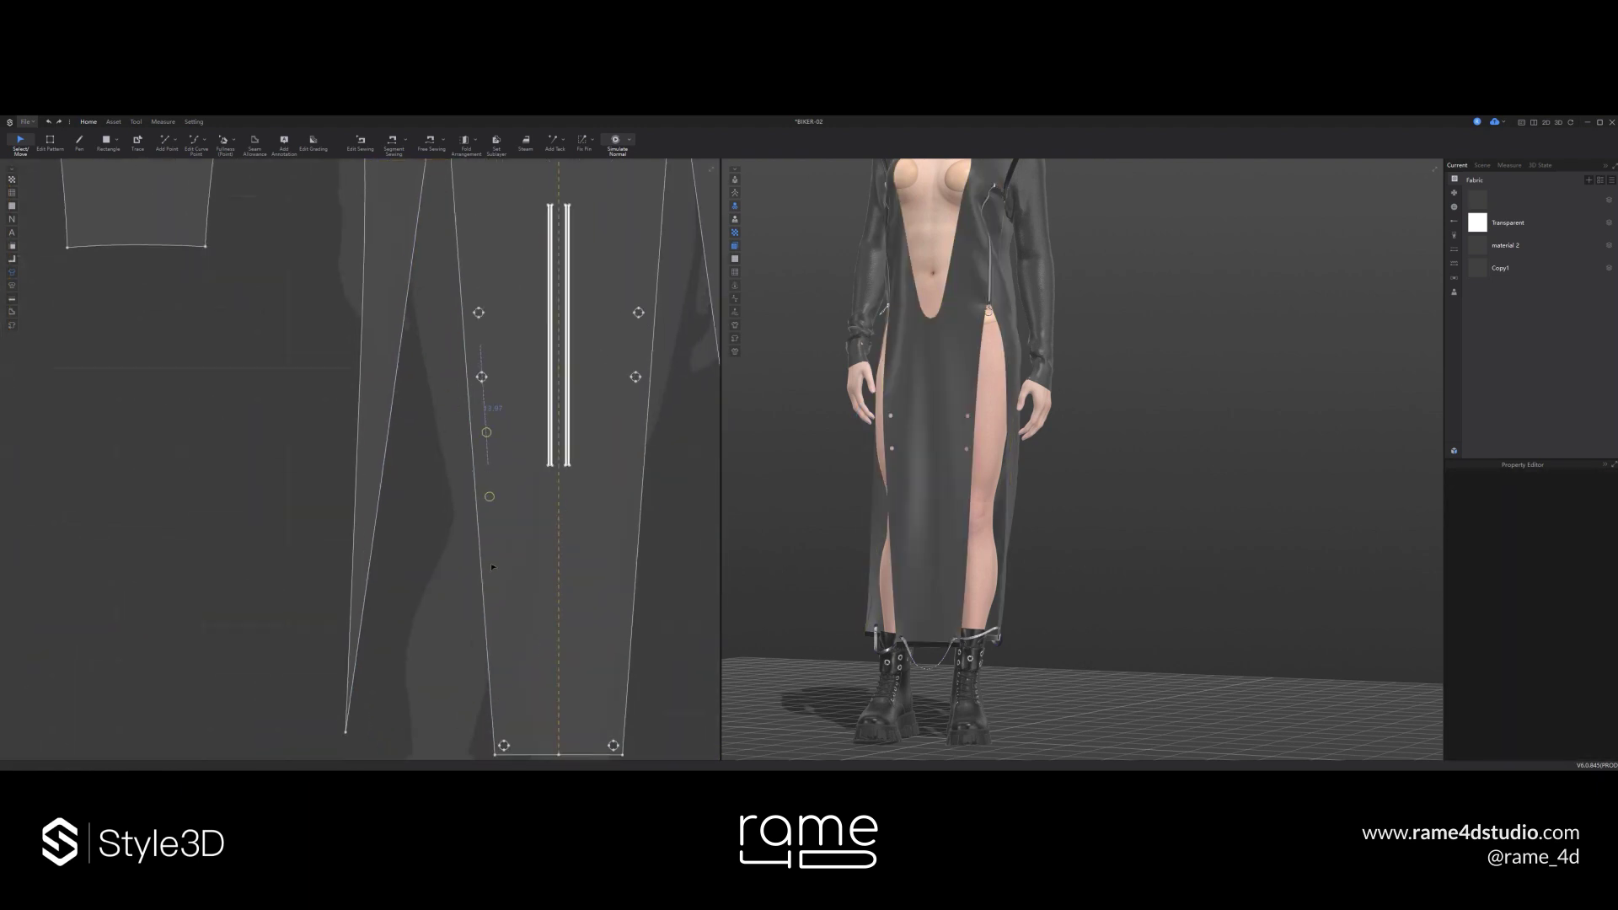
pyautogui.click(501, 685)
pyautogui.scroll(-2, 970, 489)
pyautogui.moveTo(1037, 488); pyautogui.dragTo(1095, 437, button='right')
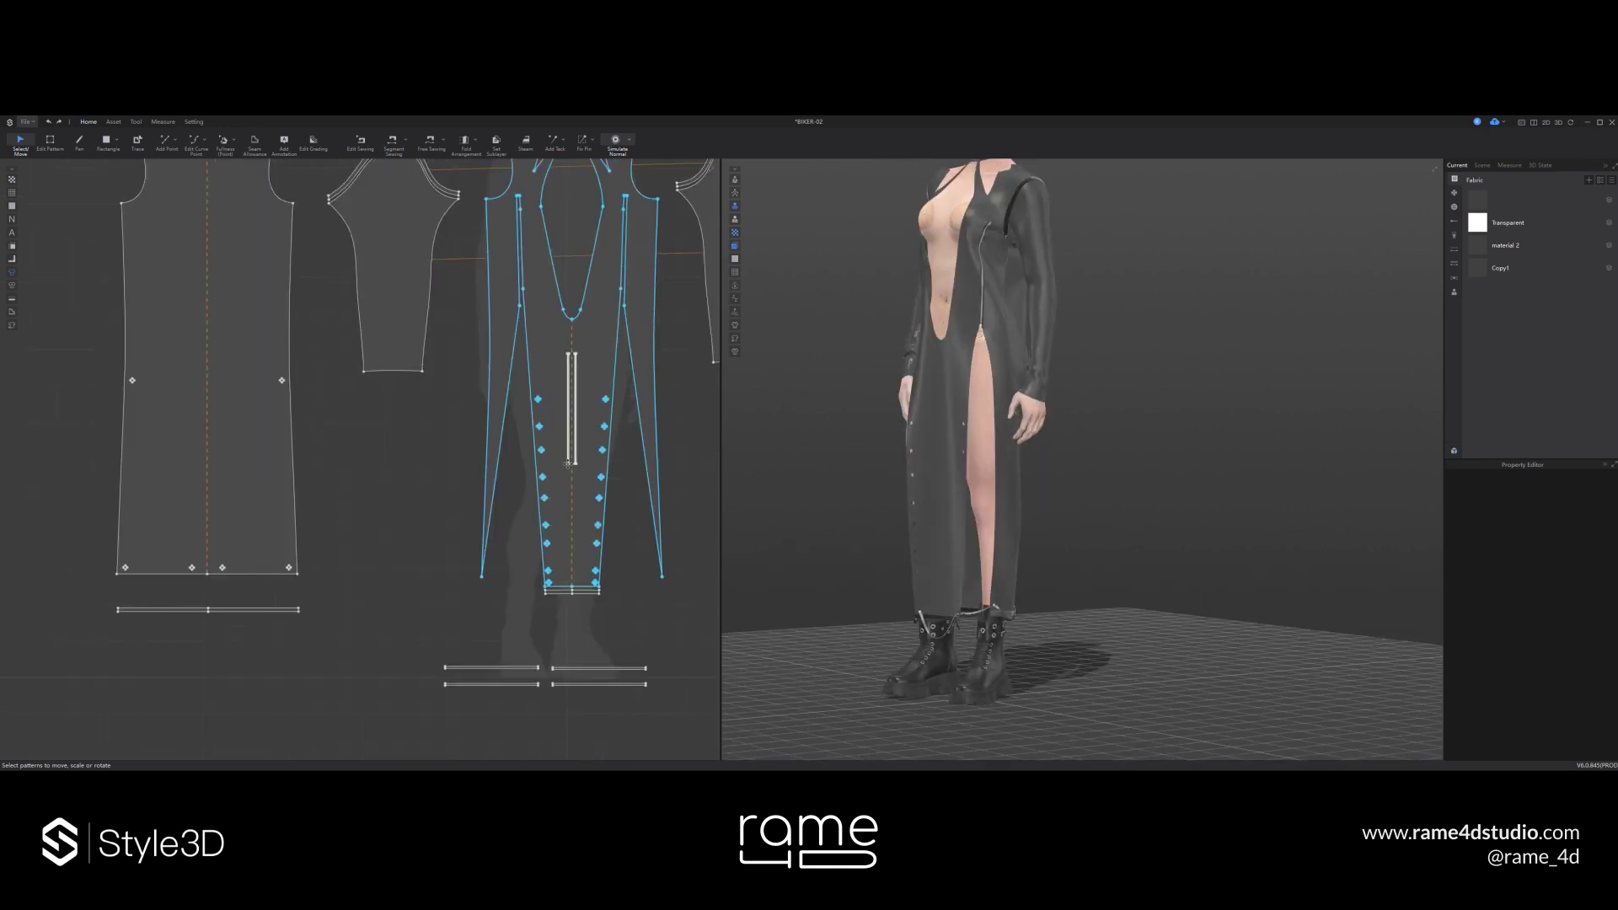
# - Paste the same stud pairs down the side edges of the back pattern to the hem
pyautogui.scroll(3, 299, 425)
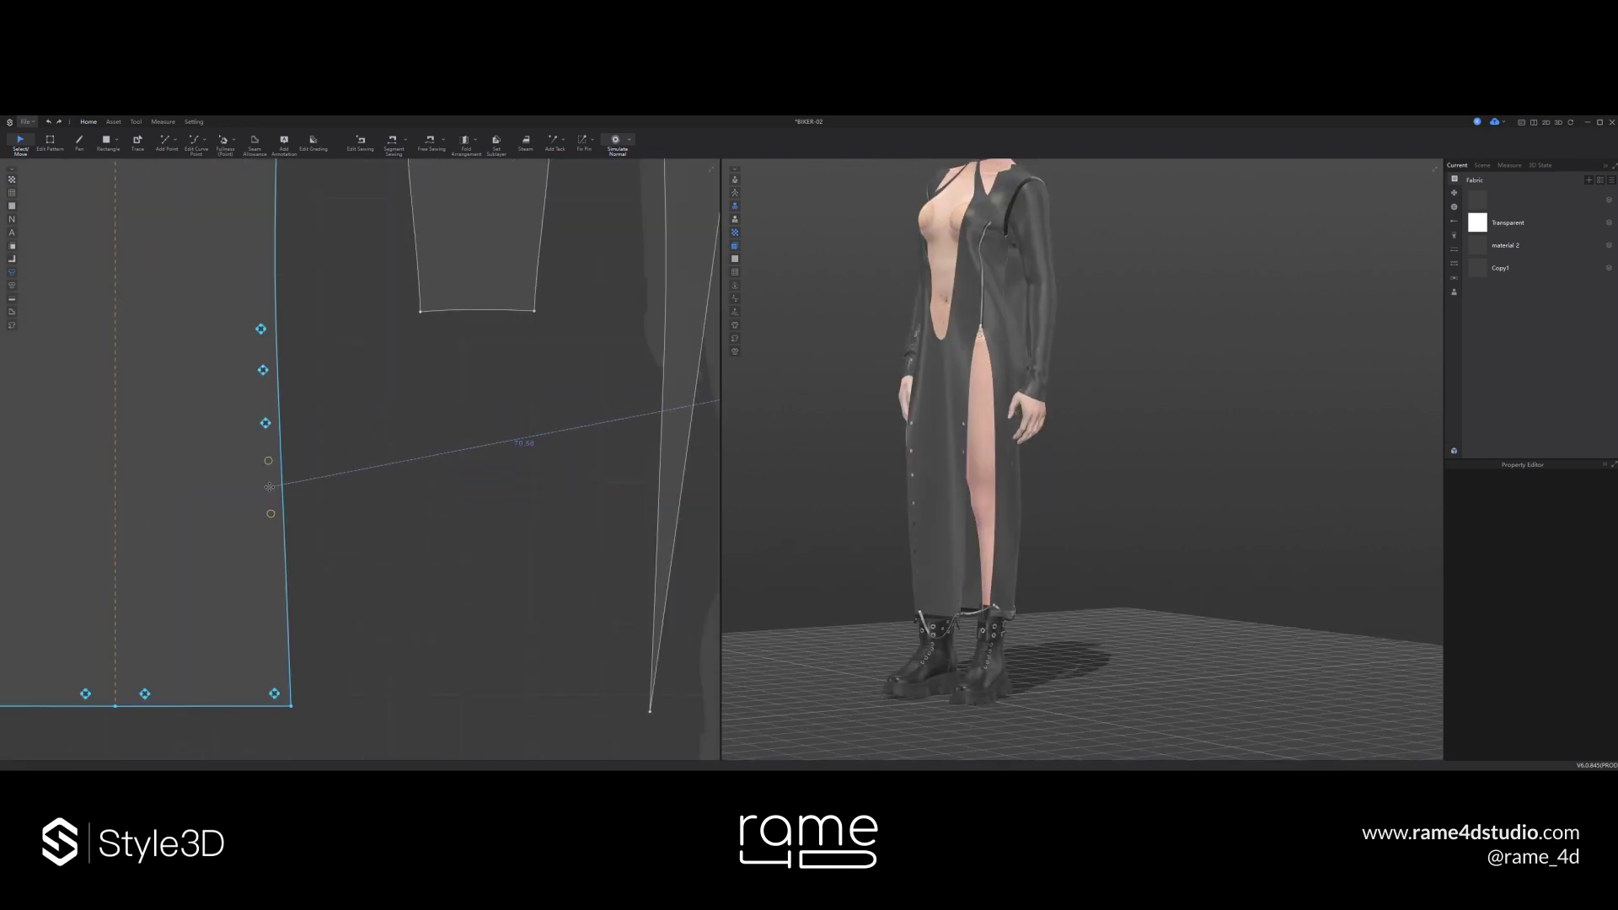
pyautogui.scroll(-6, 272, 567)
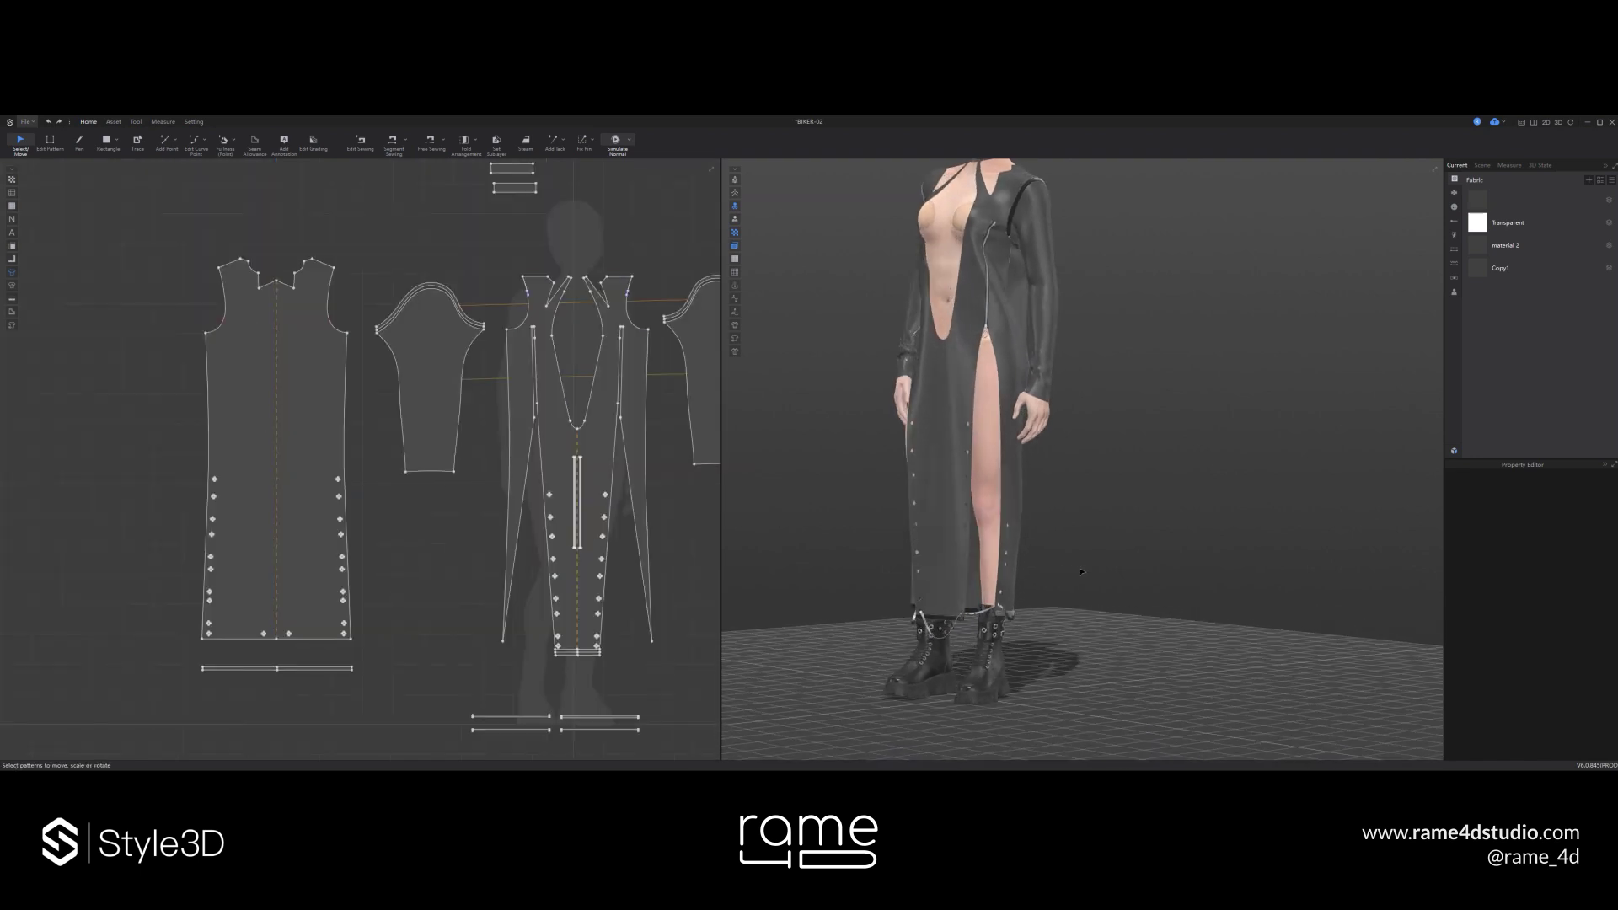
pyautogui.moveTo(1069, 574)
pyautogui.mouseDown(button='right')
pyautogui.moveTo(1016, 575)
pyautogui.moveTo(1131, 573)
pyautogui.moveTo(1100, 571)
pyautogui.mouseUp(button='right')
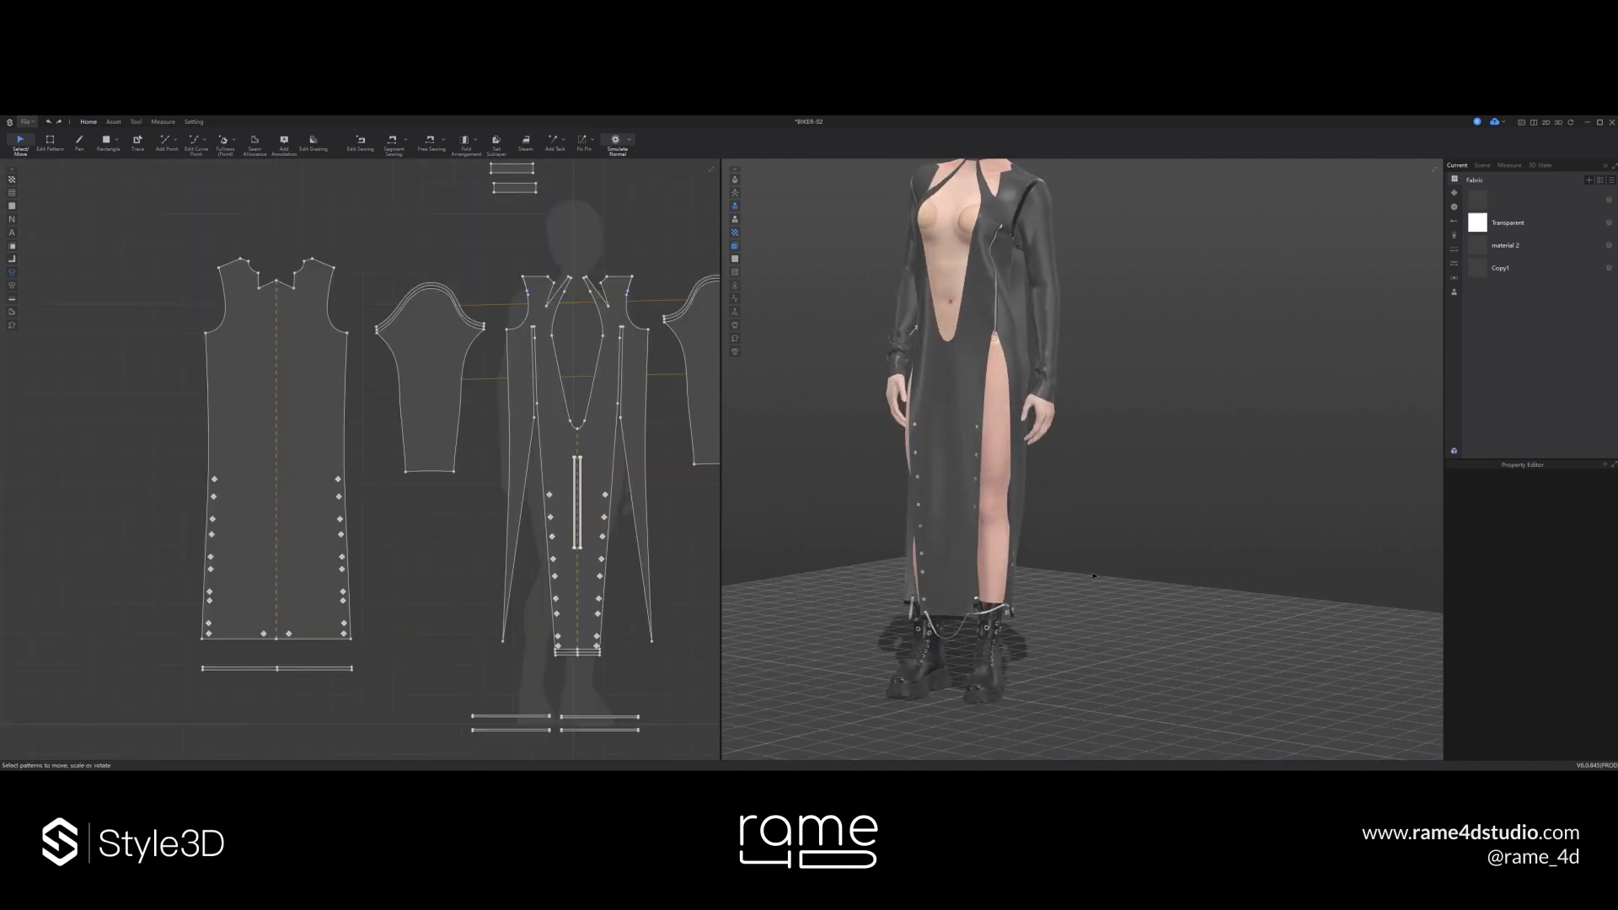
# - Move a middle pair of studs higher on the front panel's slit edge and delete the unevenly spaced studs below it
pyautogui.scroll(3, 549, 509)
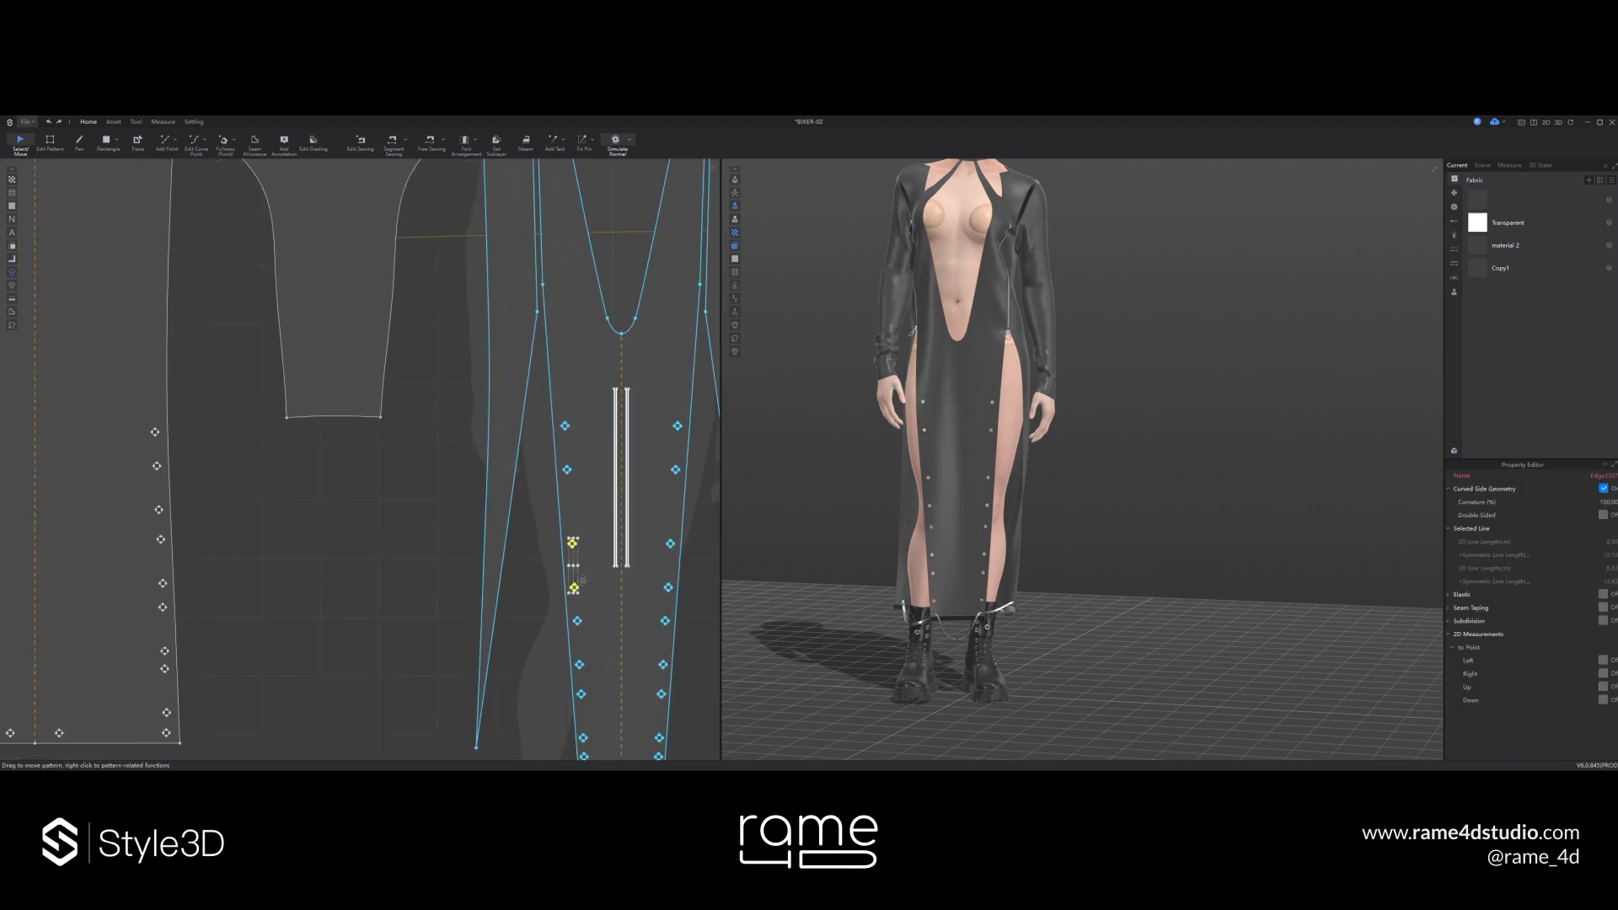
pyautogui.moveTo(582, 580); pyautogui.dragTo(574, 520)
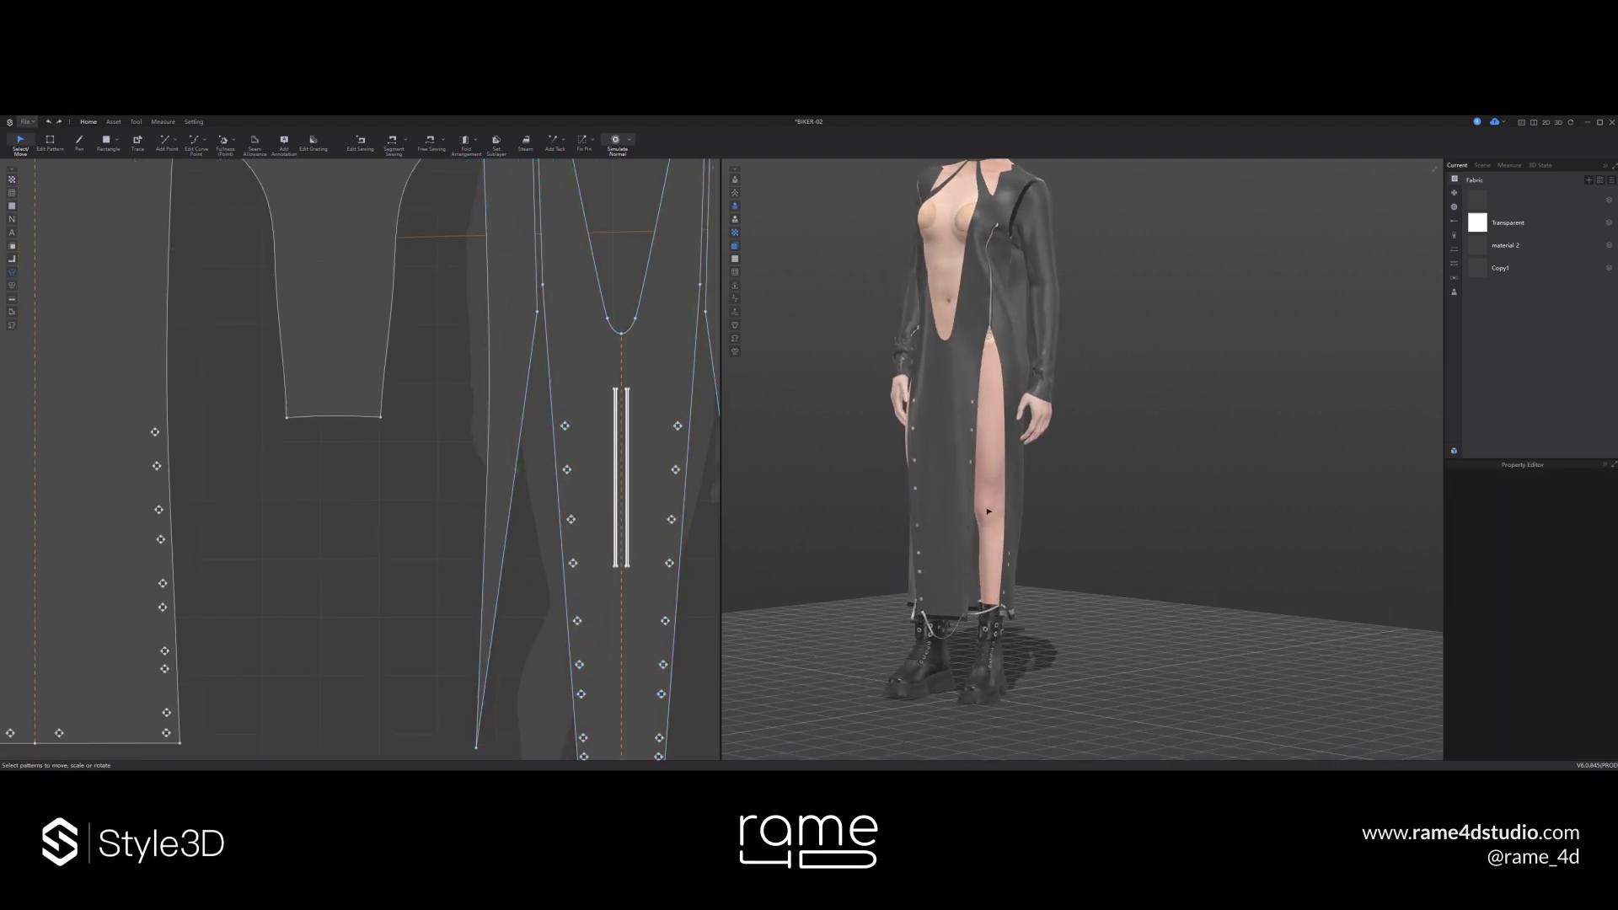
pyautogui.click(576, 592)
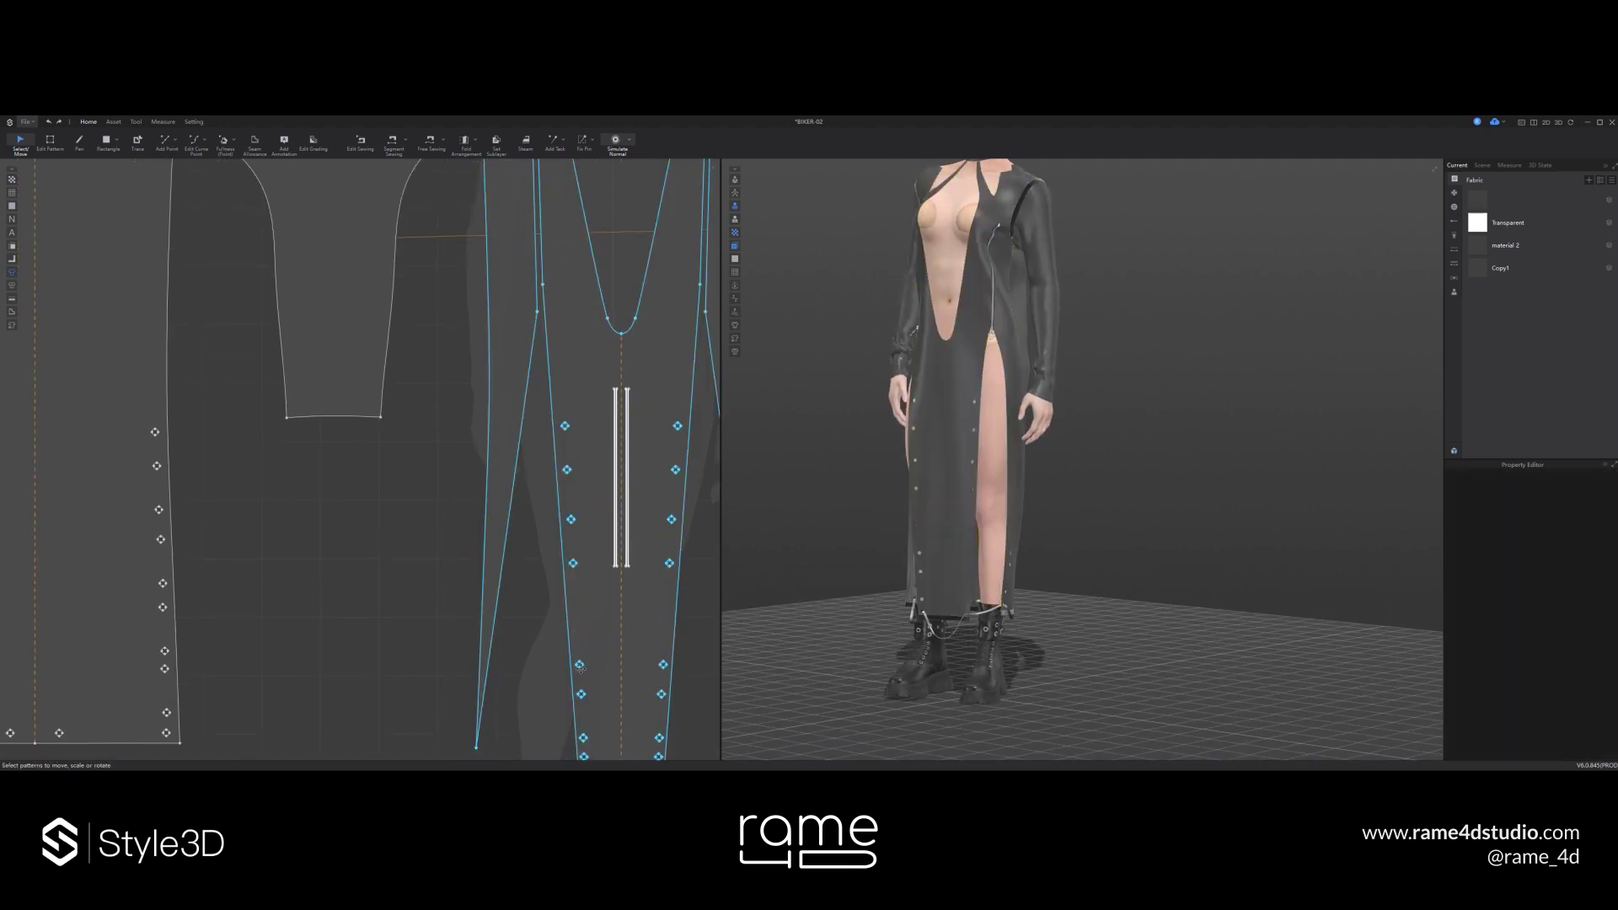
pyautogui.scroll(-2, 575, 593)
pyautogui.click(575, 592)
pyautogui.keyDown('shift'); pyautogui.click(577, 611); pyautogui.keyUp('shift')
pyautogui.keyDown('shift'); pyautogui.click(577, 638); pyautogui.keyUp('shift')
pyautogui.press('Delete')
# - Copy the lower studs from the back pattern's side edge and paste them along the front panel's lower slit edge
pyautogui.hotkey('ctrl', 'v')
pyautogui.click(319, 550)
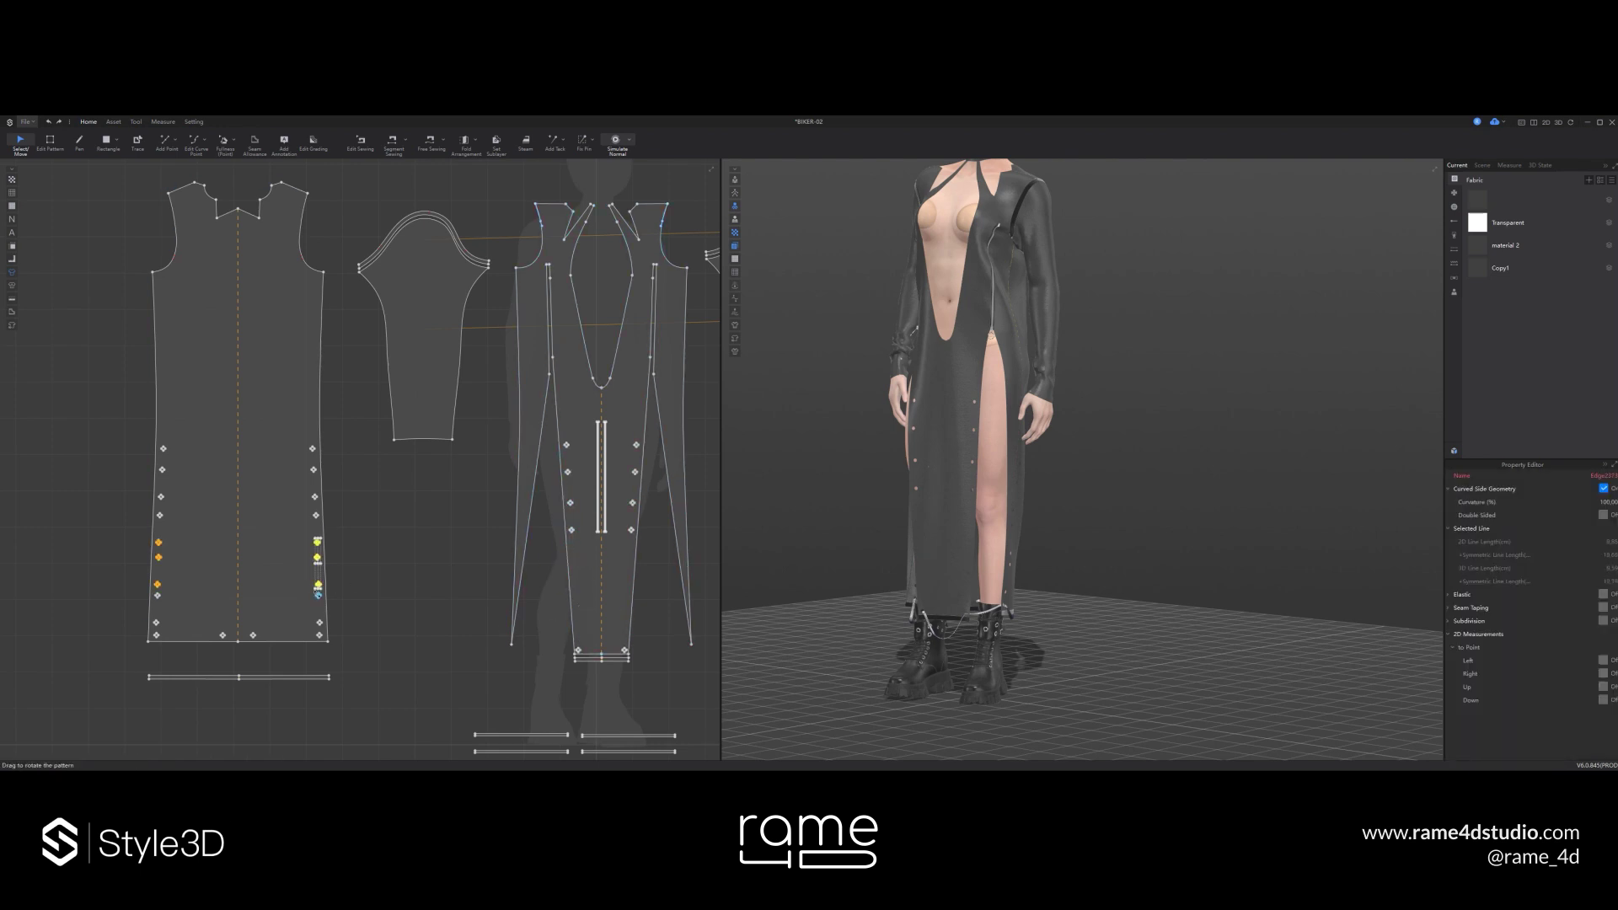
pyautogui.hotkey('ctrl', 'v')
pyautogui.scroll(4, 577, 602)
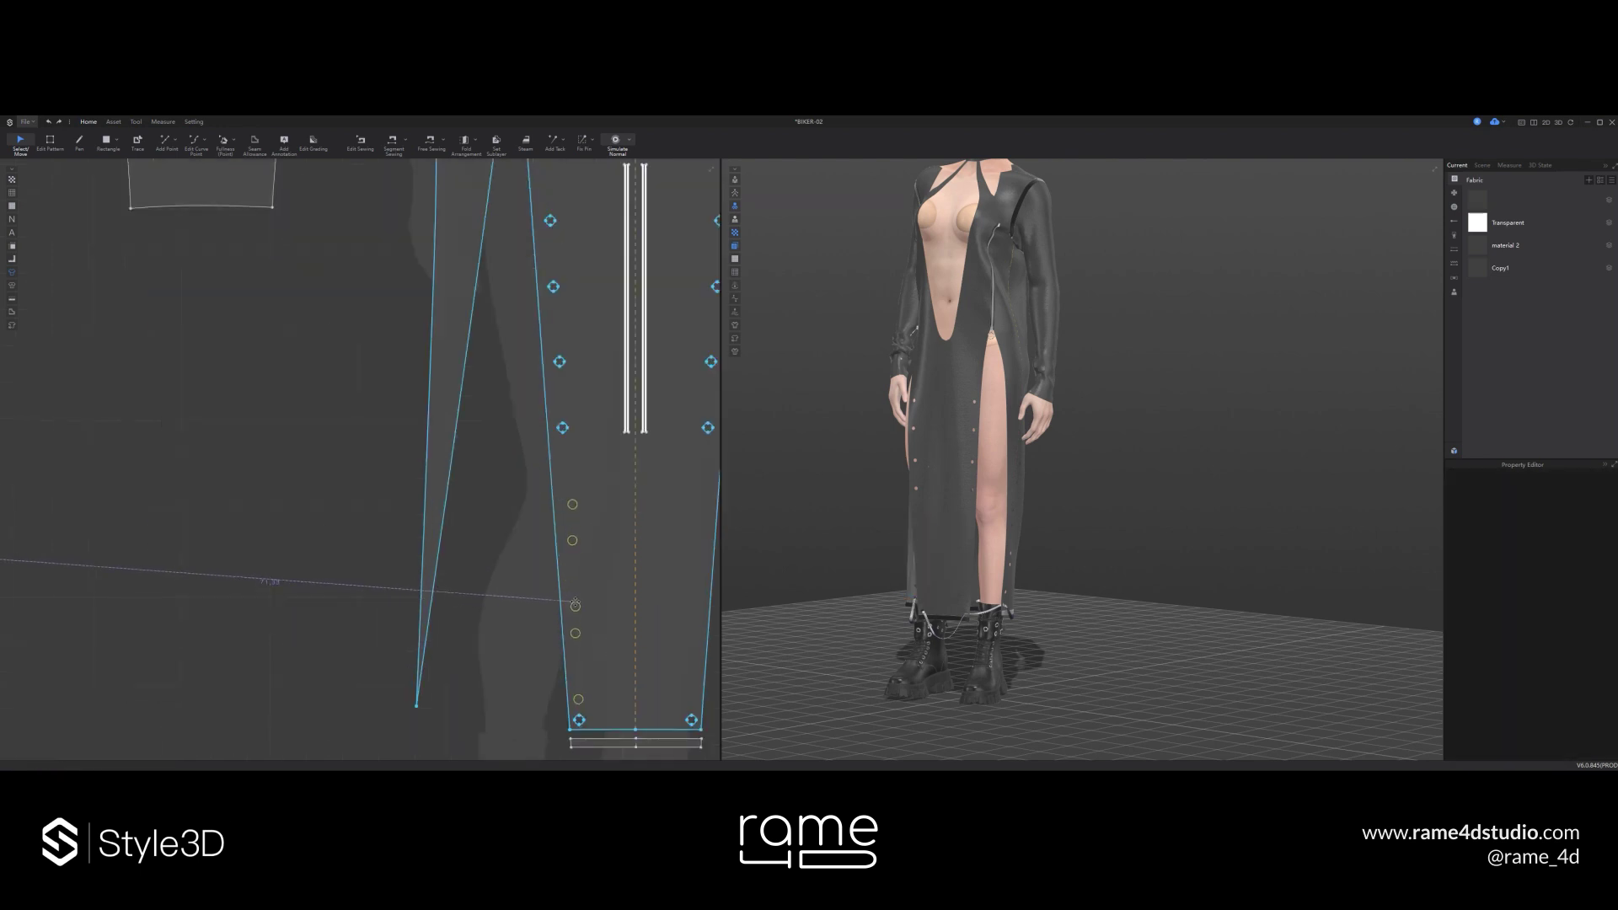
pyautogui.scroll(-5, 518, 640)
pyautogui.scroll(4, 538, 602)
pyautogui.click(538, 602)
# - Simulate the studded dress in front view so the fabric settles on the posed avatar
pyautogui.press('space')
pyautogui.scroll(2, 537, 600)
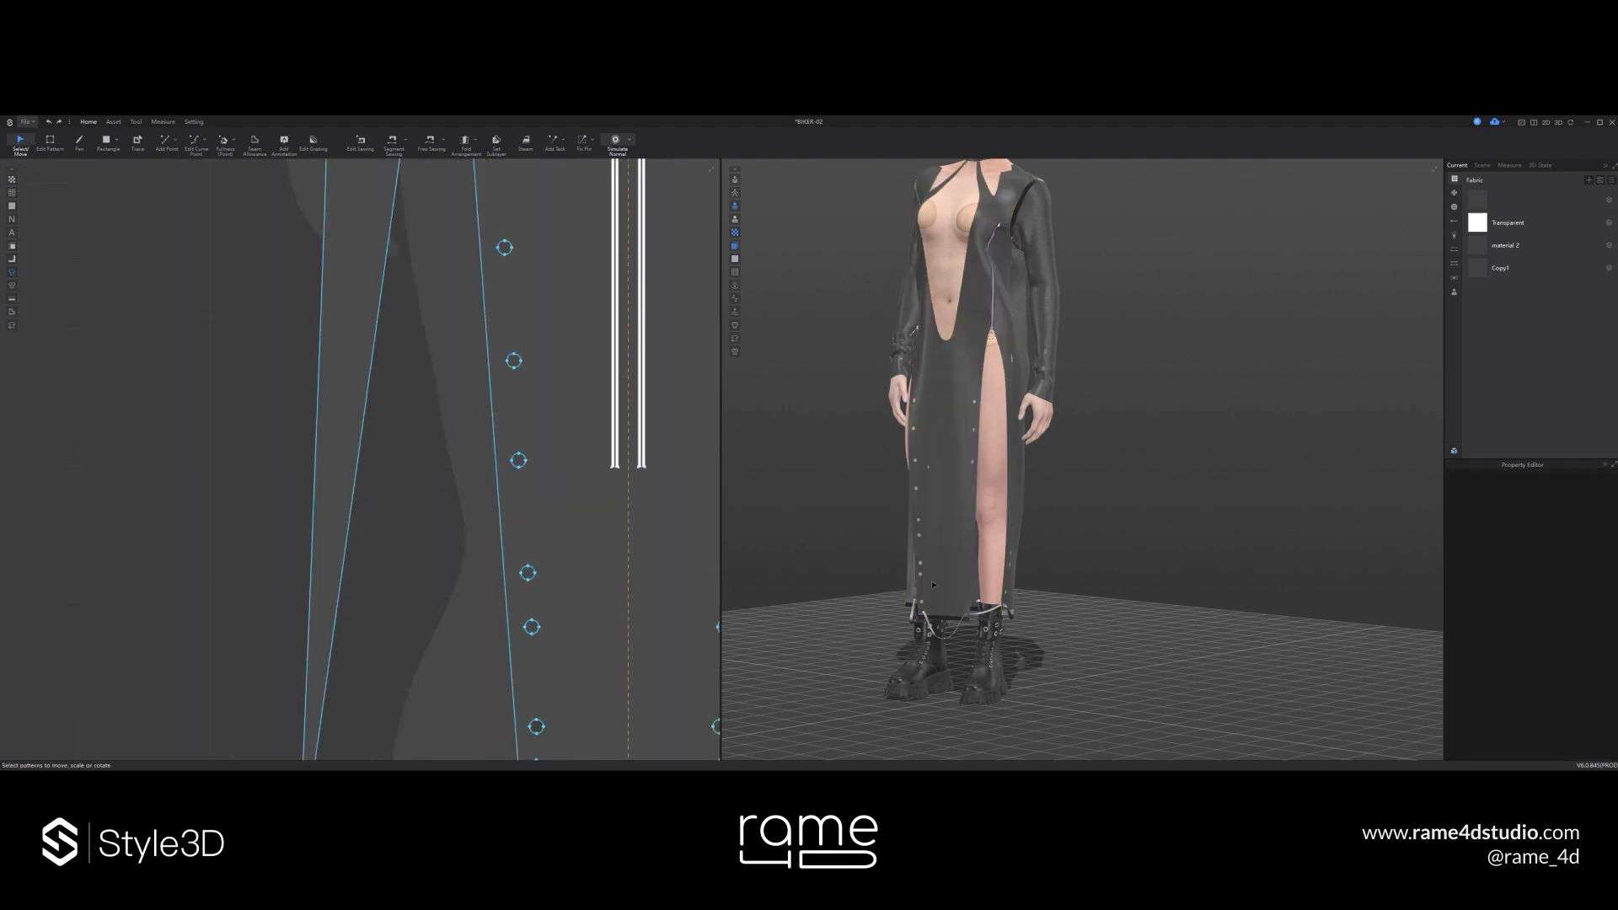
pyautogui.click(1481, 202)
pyautogui.click(1480, 223)
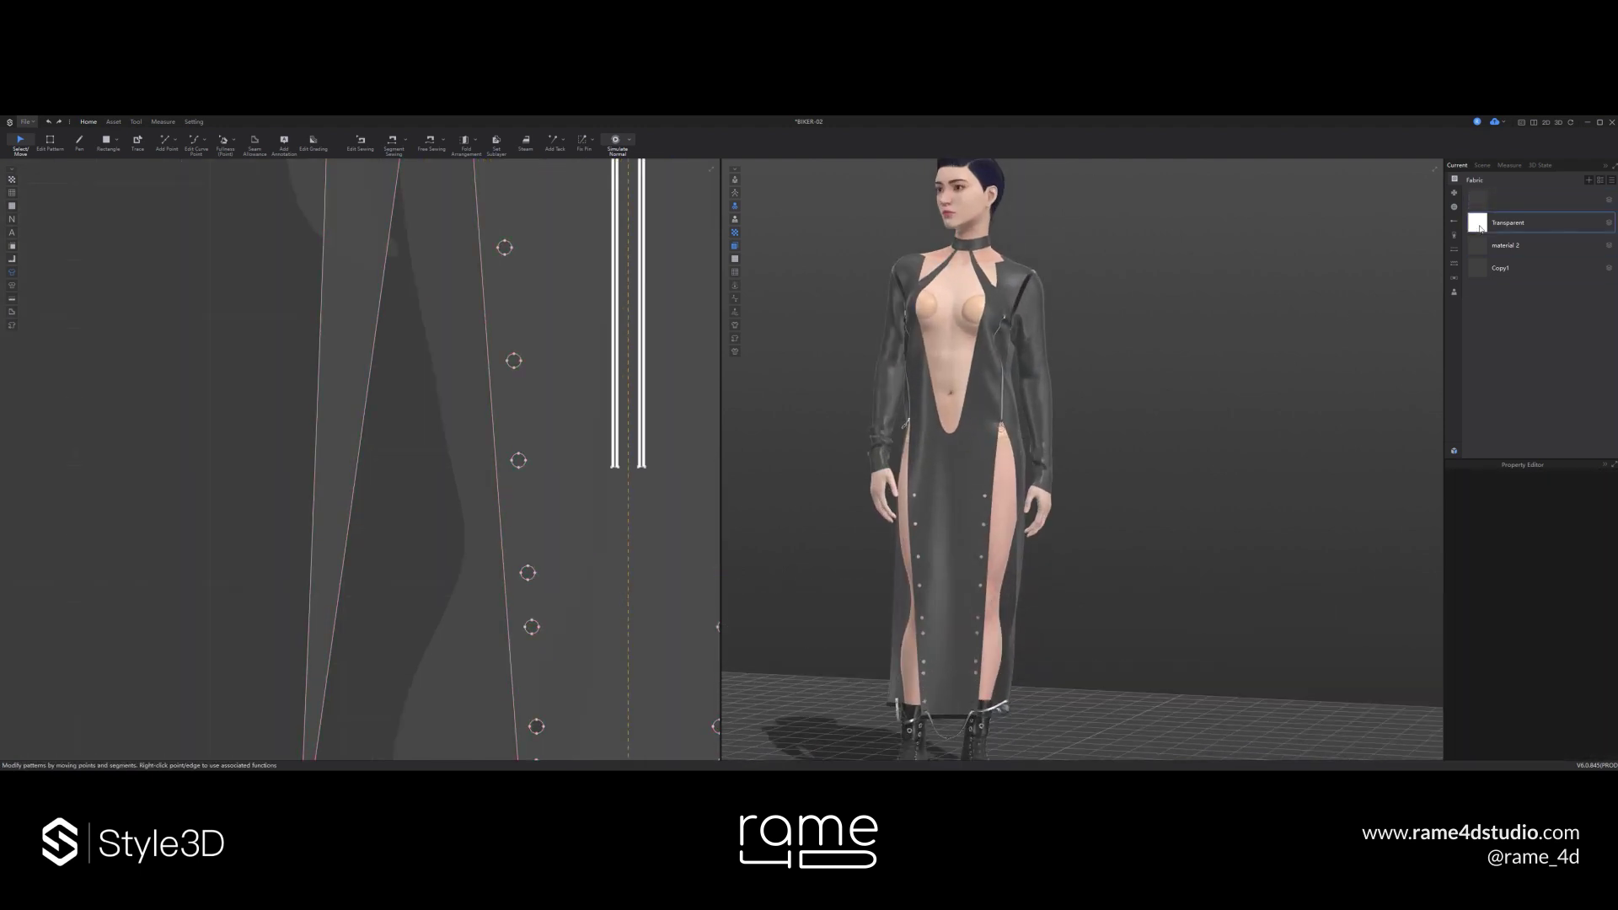
pyautogui.click(1481, 202)
pyautogui.click(1190, 398)
pyautogui.scroll(-2, 1190, 397)
pyautogui.press('space')
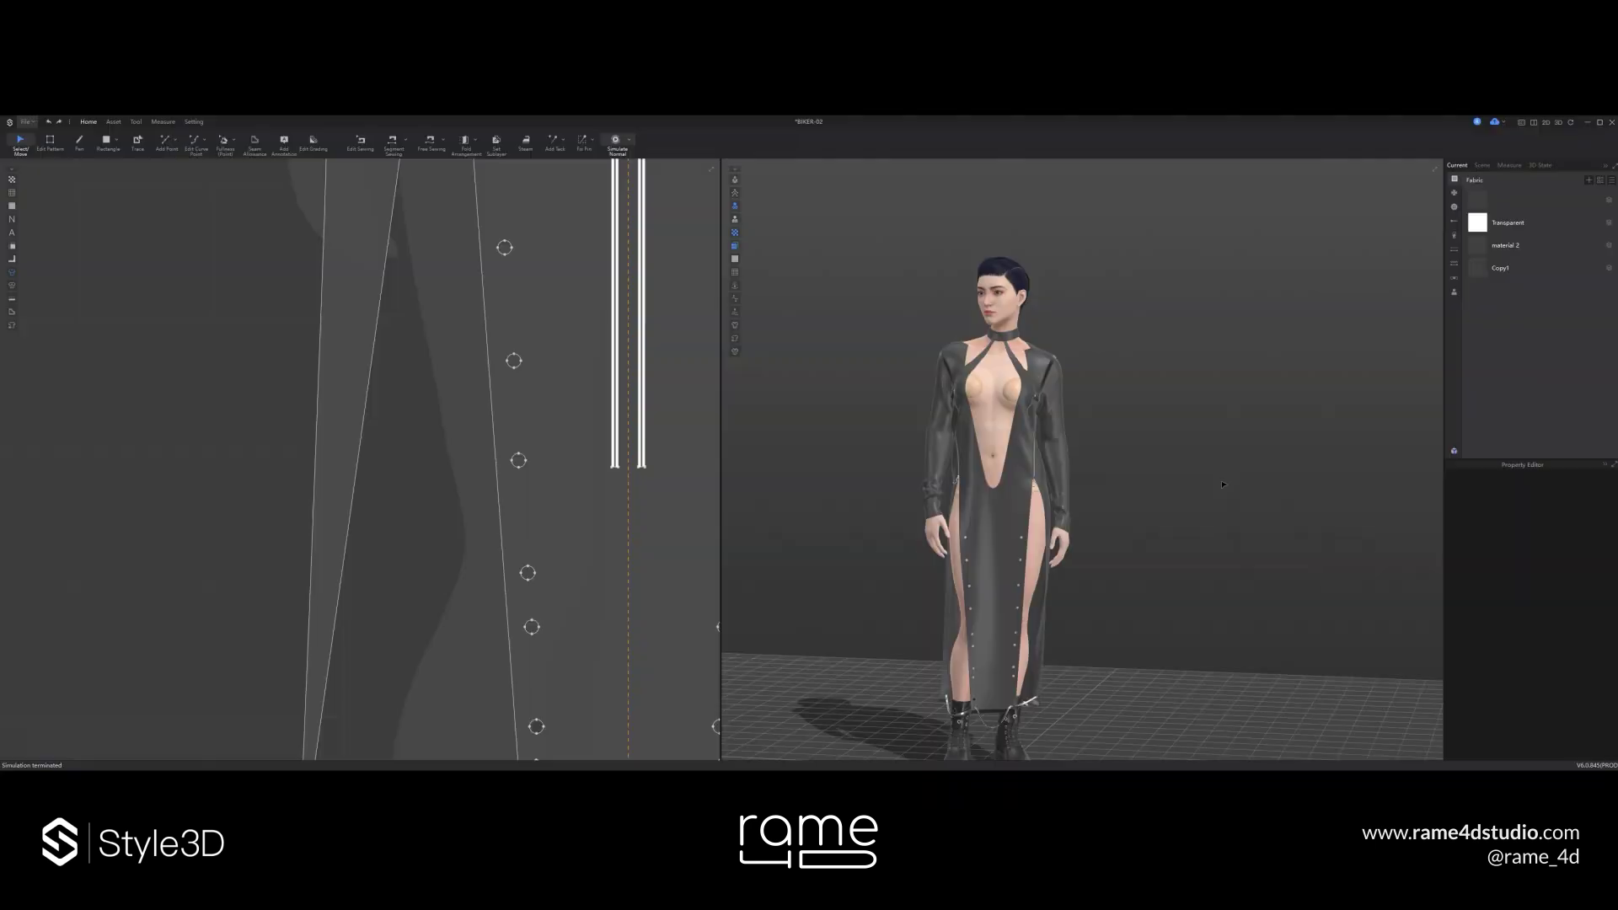
# - Reshape the sleeve hem by adding points and pulling two of them down into sharp tips, and simulate the garment
pyautogui.moveTo(1224, 484); pyautogui.dragTo(1189, 459, button='right')
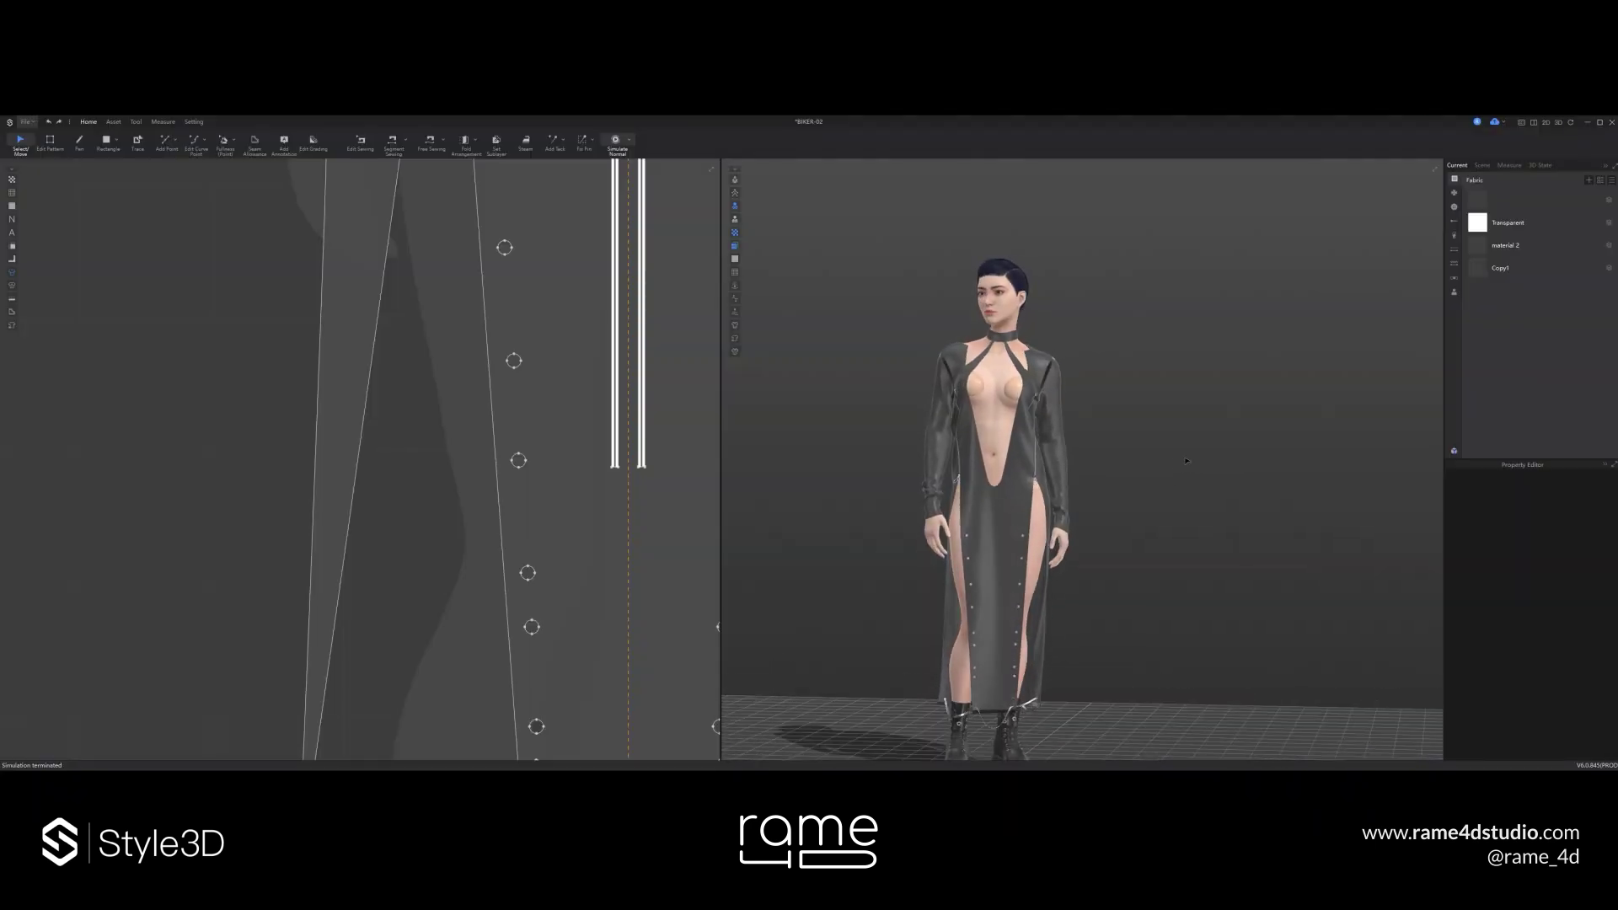
pyautogui.moveTo(1188, 459); pyautogui.dragTo(1191, 329, button='middle')
pyautogui.moveTo(1041, 534); pyautogui.dragTo(956, 529, button='right')
pyautogui.scroll(-7, 564, 540)
pyautogui.scroll(4, 515, 436)
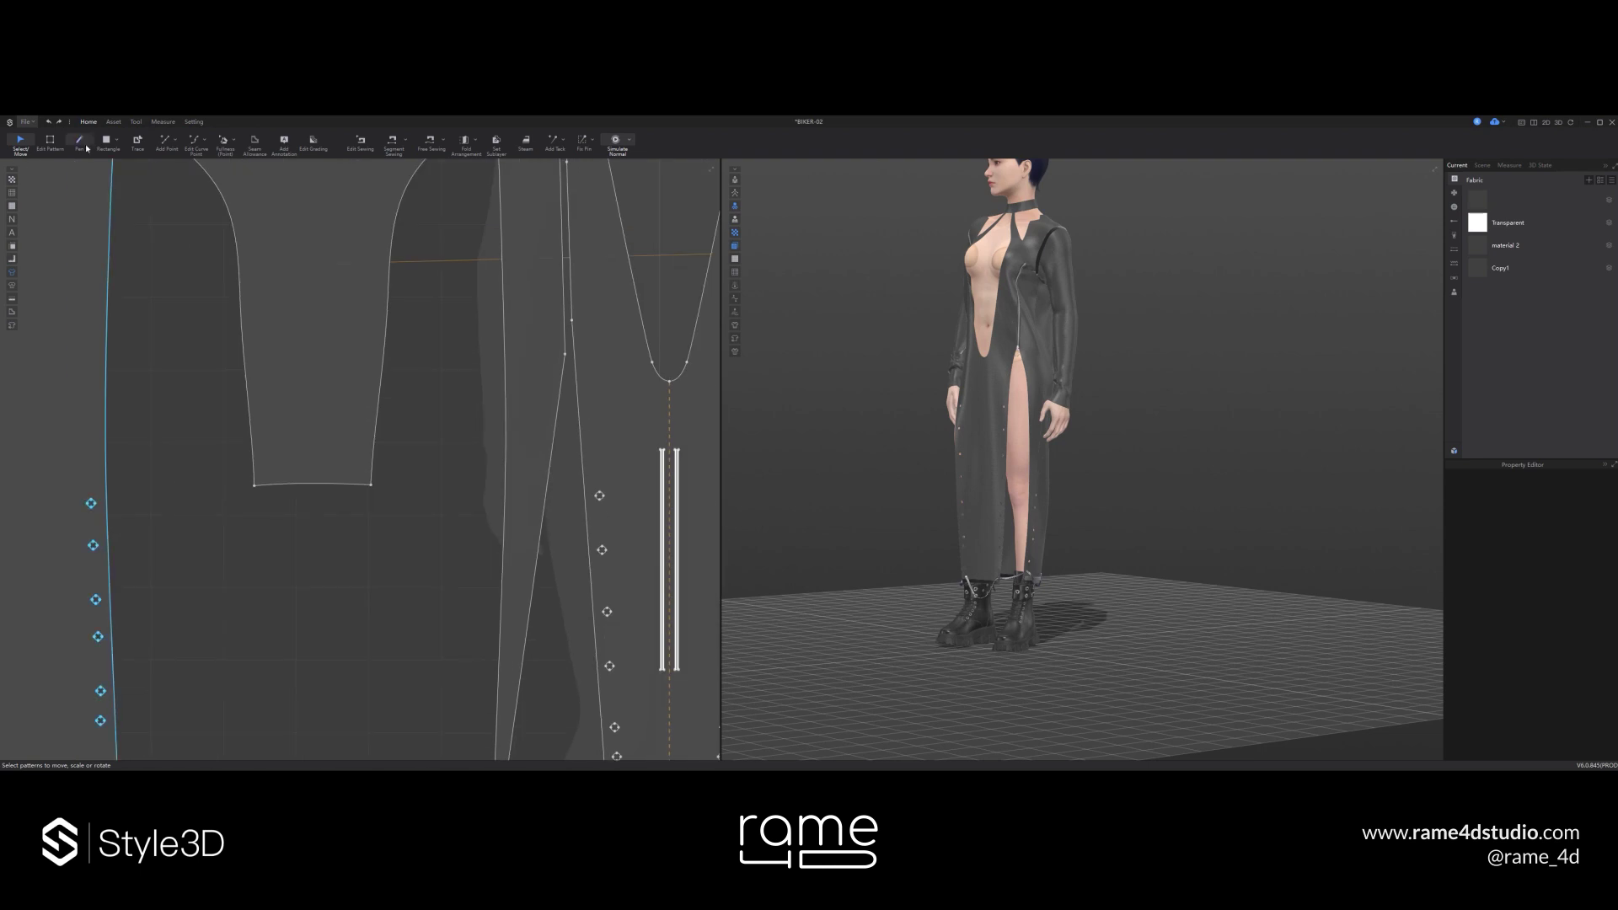
pyautogui.click(292, 485)
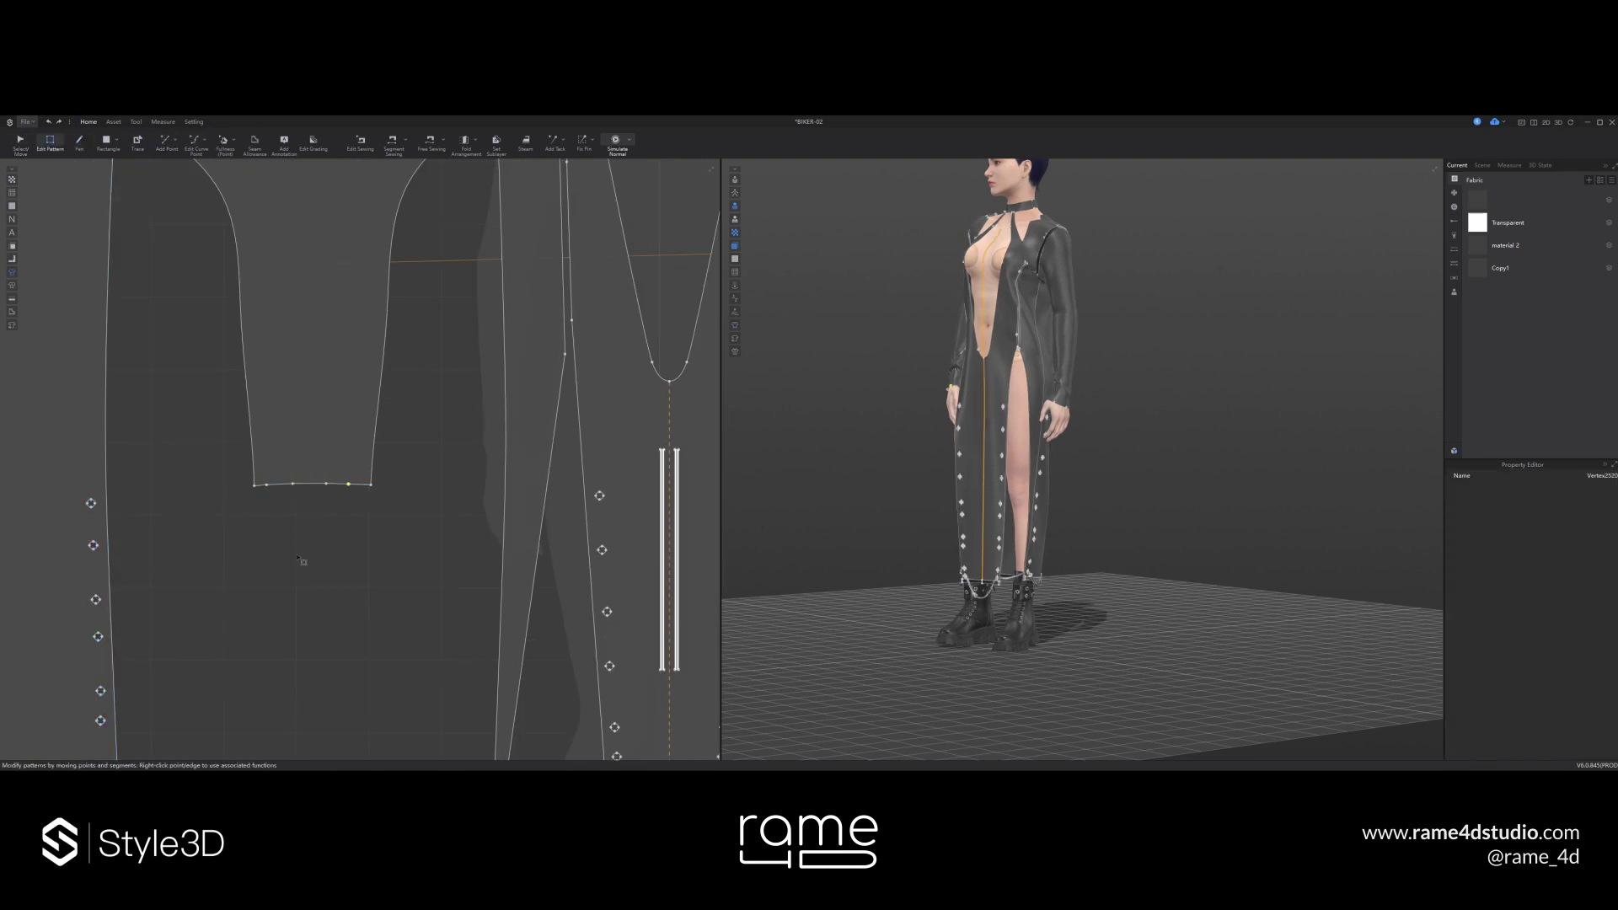
pyautogui.press('space')
pyautogui.press('space')
pyautogui.moveTo(1075, 430); pyautogui.dragTo(797, 425, button='right')
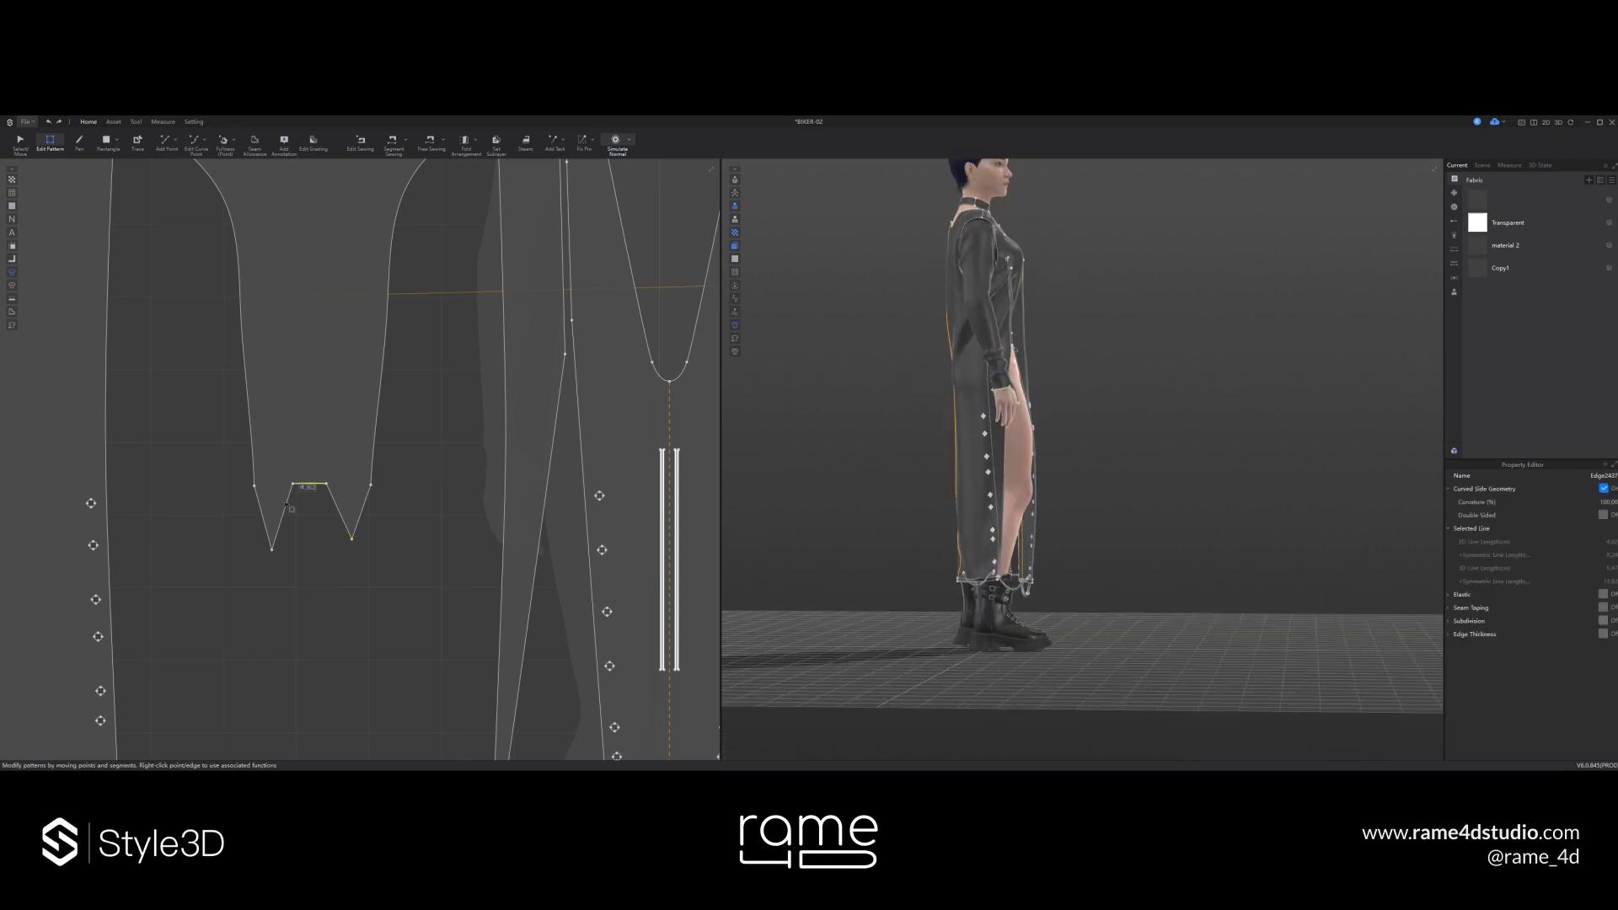
# - Create a narrow rectangular strip beneath the sleeve hem's notch and sew its top edge to the notch's flat edge
pyautogui.moveTo(318, 605); pyautogui.dragTo(328, 740)
pyautogui.press('q')
pyautogui.moveTo(1029, 516); pyautogui.dragTo(981, 517, button='right')
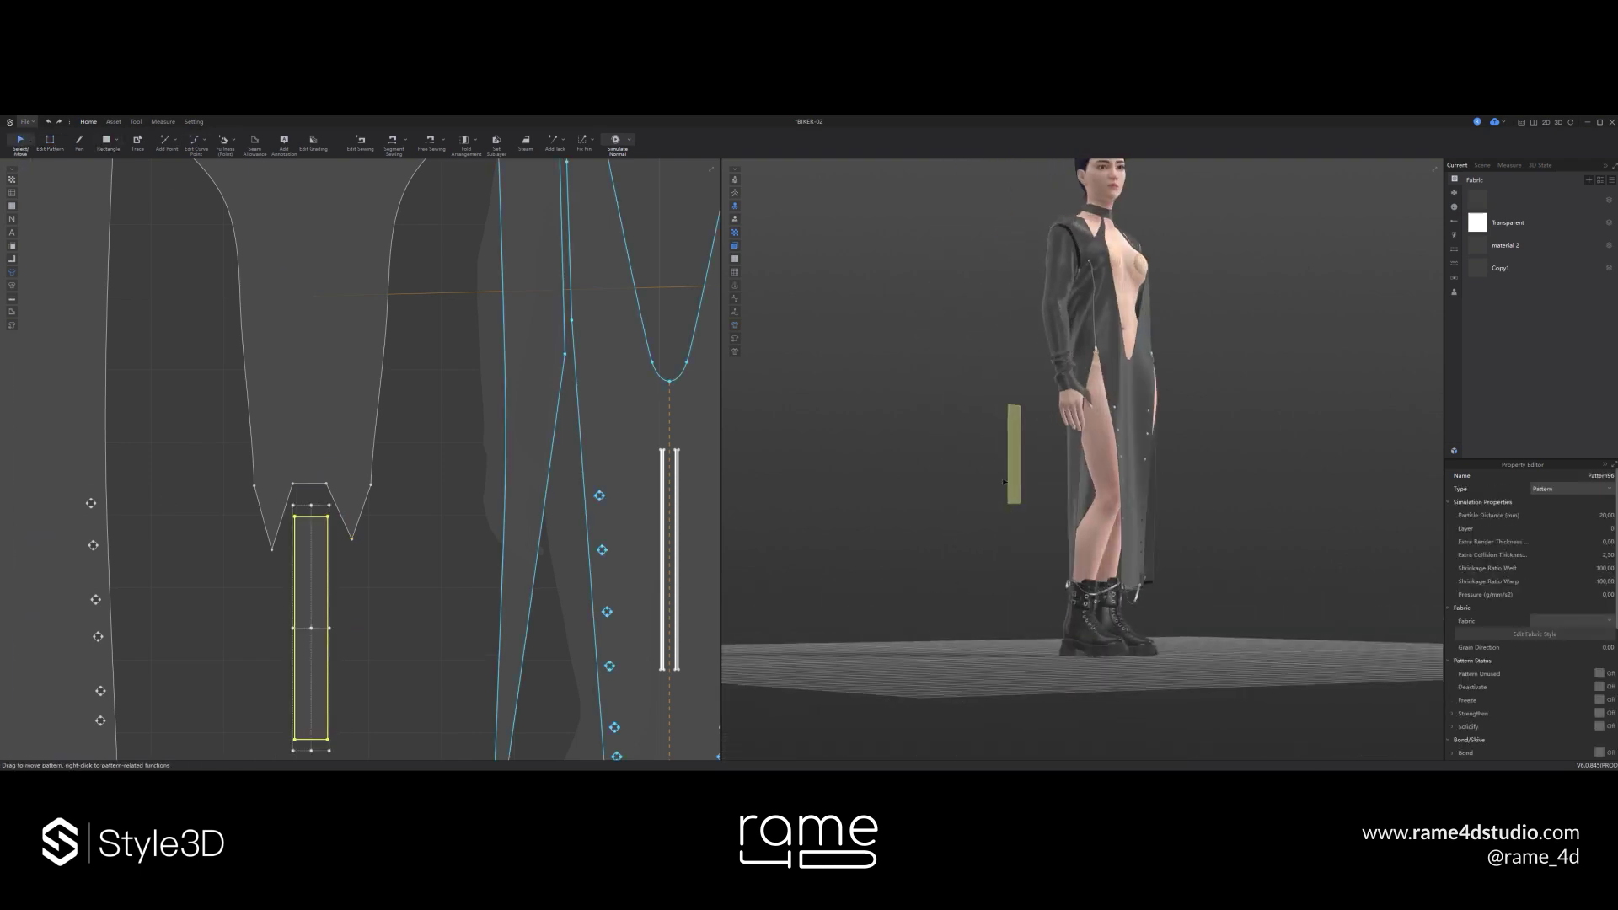
pyautogui.press('m')
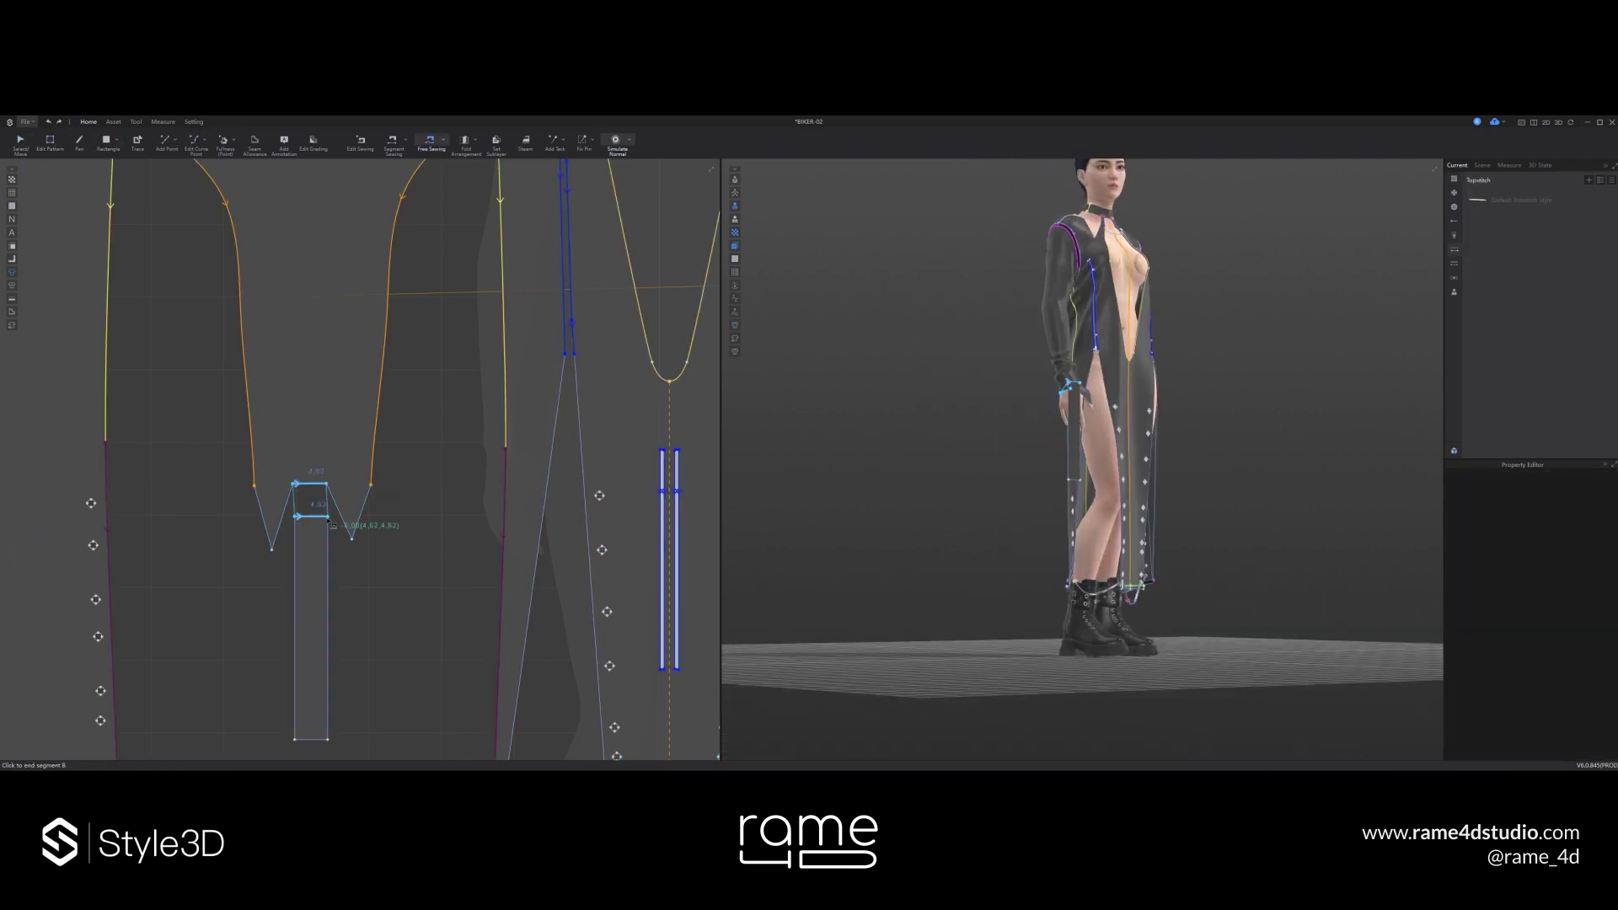
pyautogui.click(331, 524)
pyautogui.press('a')
# - Taper the strip by moving both of its bottom corners inward and slightly down
pyautogui.click(50, 142)
pyautogui.scroll(3, 310, 736)
pyautogui.moveTo(309, 737); pyautogui.dragTo(307, 656, button='middle')
pyautogui.moveTo(285, 660); pyautogui.dragTo(311, 696)
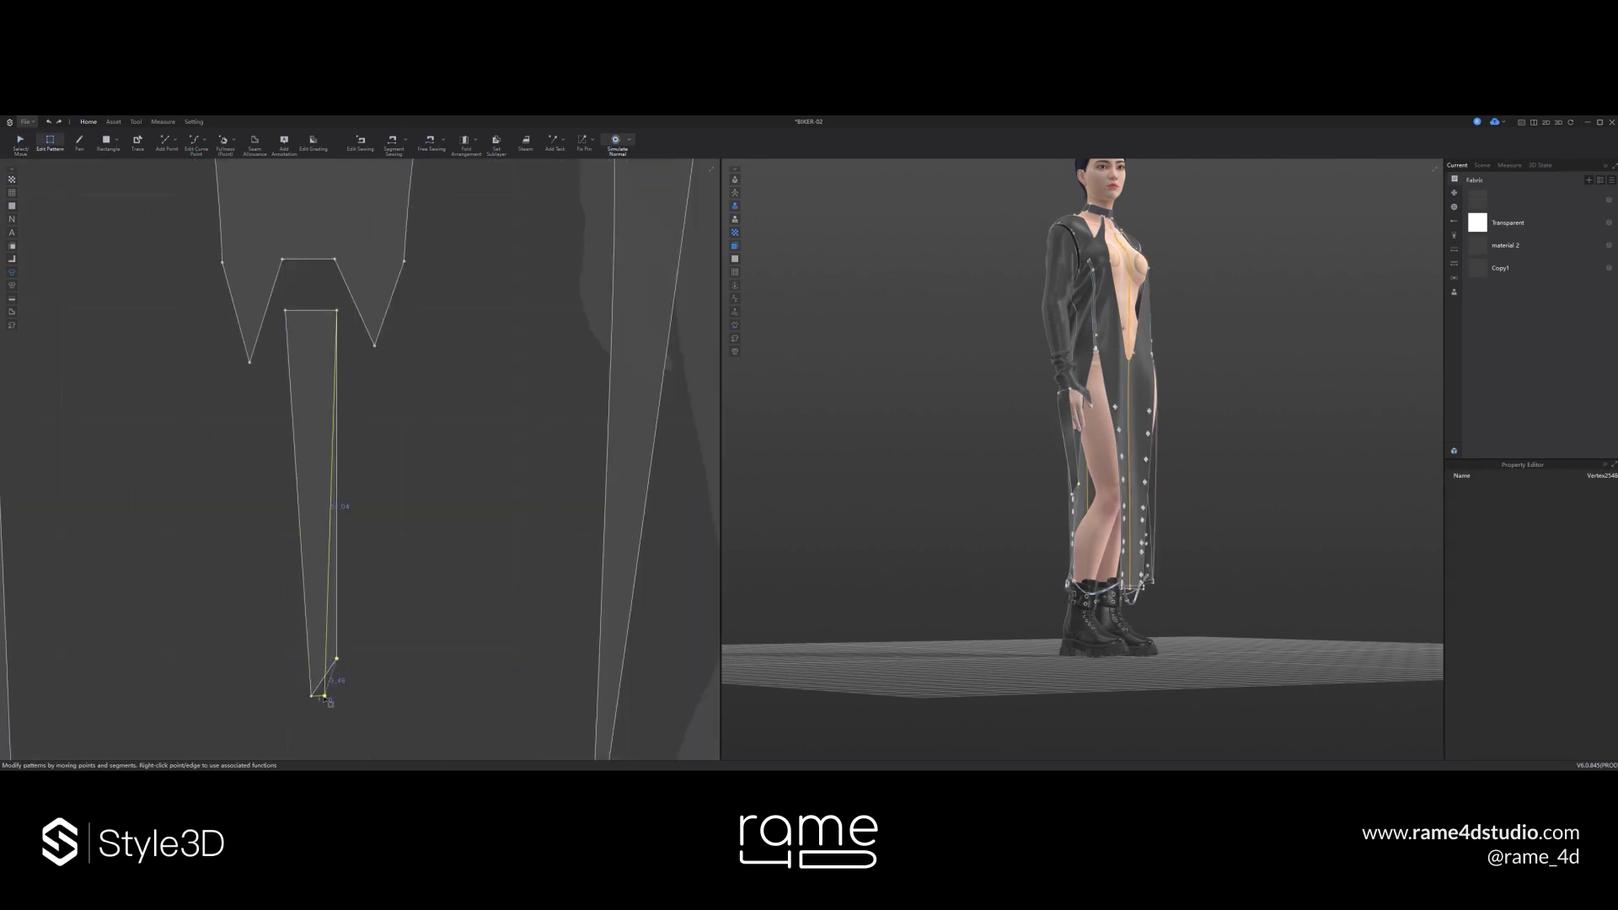
pyautogui.click(362, 709)
# - Lengthen the tapered strip by moving its narrow end further down, and simulate its drape from the wrist
pyautogui.scroll(-5, 362, 710)
pyautogui.moveTo(372, 708); pyautogui.dragTo(404, 498, button='middle')
pyautogui.scroll(4, 398, 496)
pyautogui.moveTo(373, 461); pyautogui.dragTo(374, 601)
pyautogui.press('a')
pyautogui.press('space')
pyautogui.press('space')
pyautogui.press('z')
pyautogui.moveTo(1129, 421); pyautogui.dragTo(1172, 451, button='right')
pyautogui.press('a')
pyautogui.press('z')
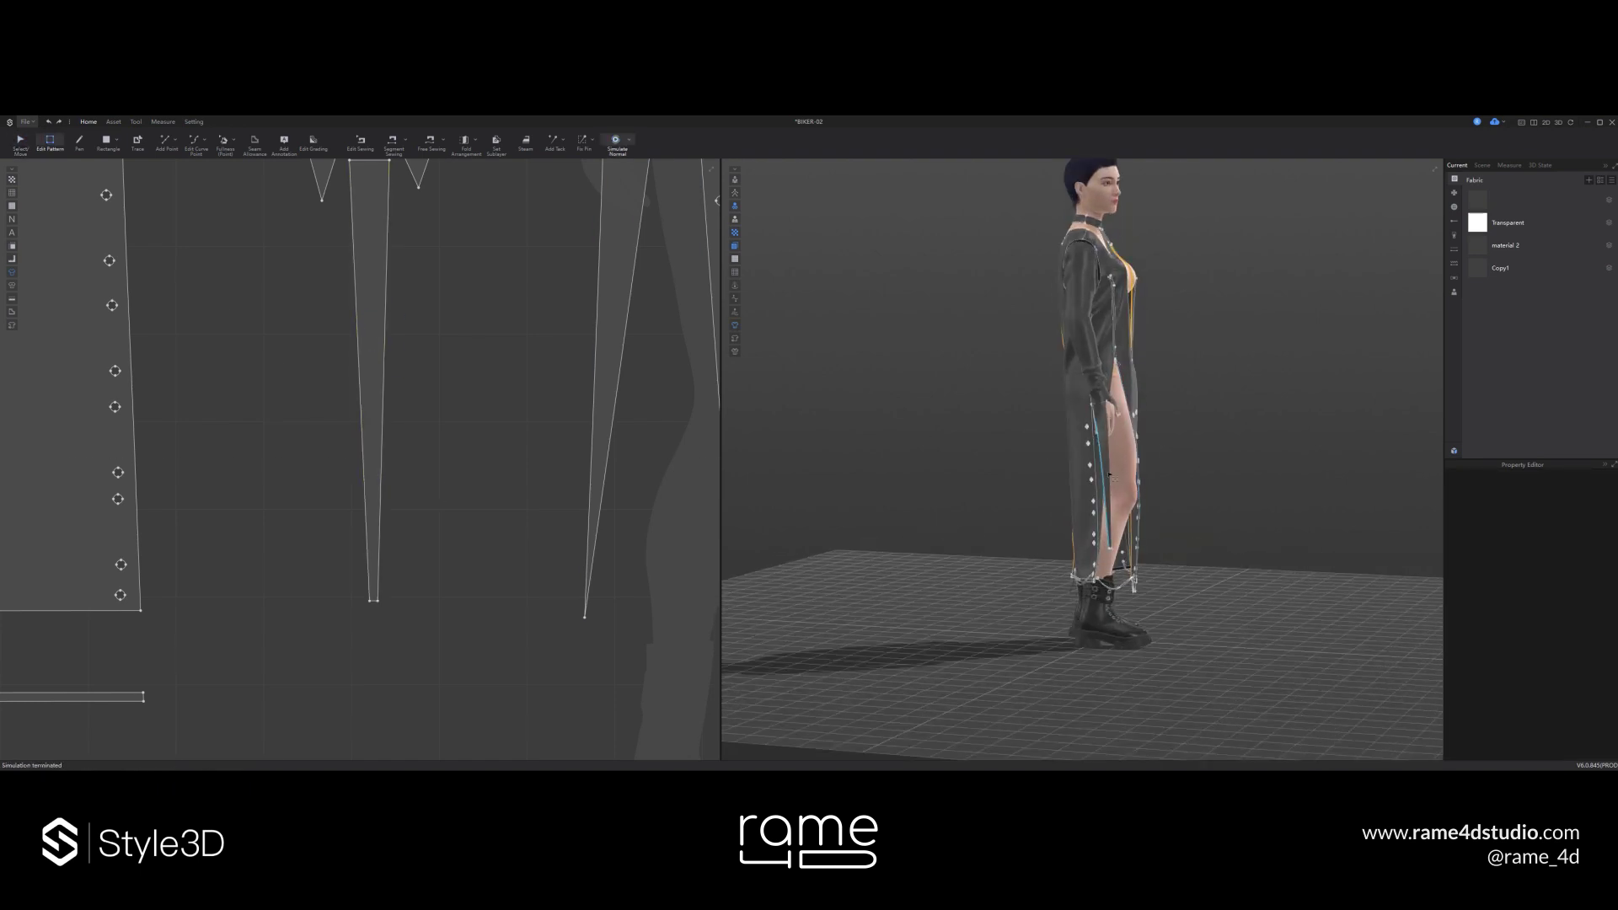
pyautogui.scroll(-5, 517, 401)
pyautogui.scroll(2, 517, 429)
pyautogui.moveTo(517, 429); pyautogui.dragTo(502, 538, button='middle')
pyautogui.click(424, 374)
pyautogui.keyDown('shift'); pyautogui.click(423, 353); pyautogui.keyUp('shift')
pyautogui.rightClick(423, 353)
pyautogui.click(480, 430)
pyautogui.press('a')
pyautogui.moveTo(1112, 482); pyautogui.dragTo(936, 459, button='right')
pyautogui.press('space')
pyautogui.hotkey('ctrl', 'z')
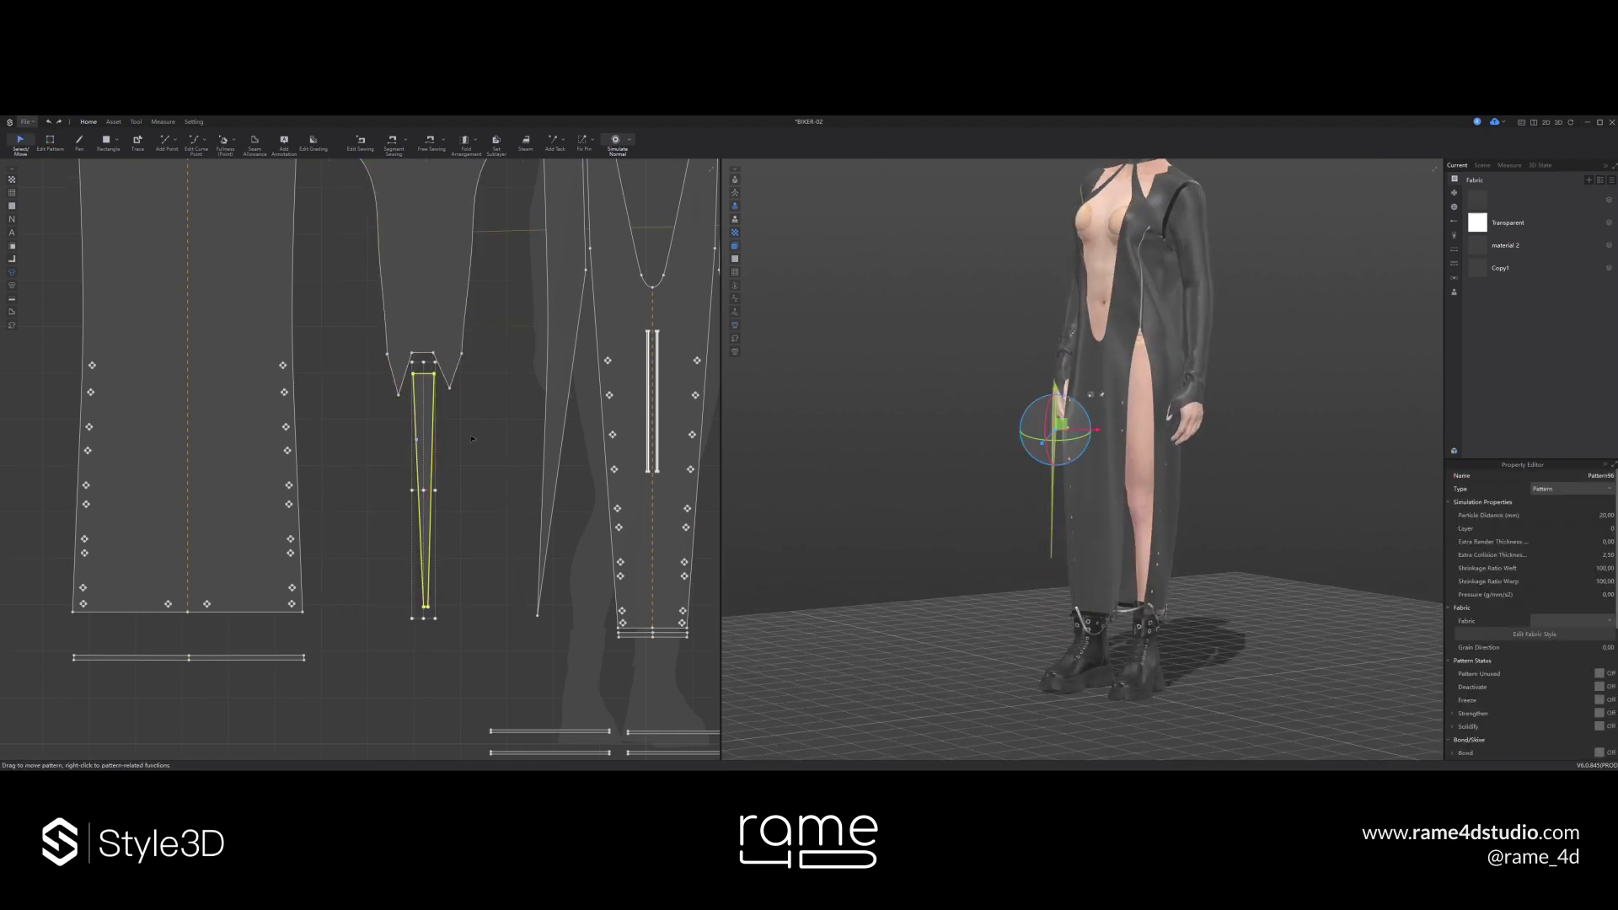
# - Make a copy of the tapered strip and place it beneath the opposite sleeve's hem notch
pyautogui.click(480, 468)
pyautogui.scroll(-2, 483, 467)
pyautogui.moveTo(708, 429); pyautogui.dragTo(535, 435, button='middle')
pyautogui.scroll(3, 554, 479)
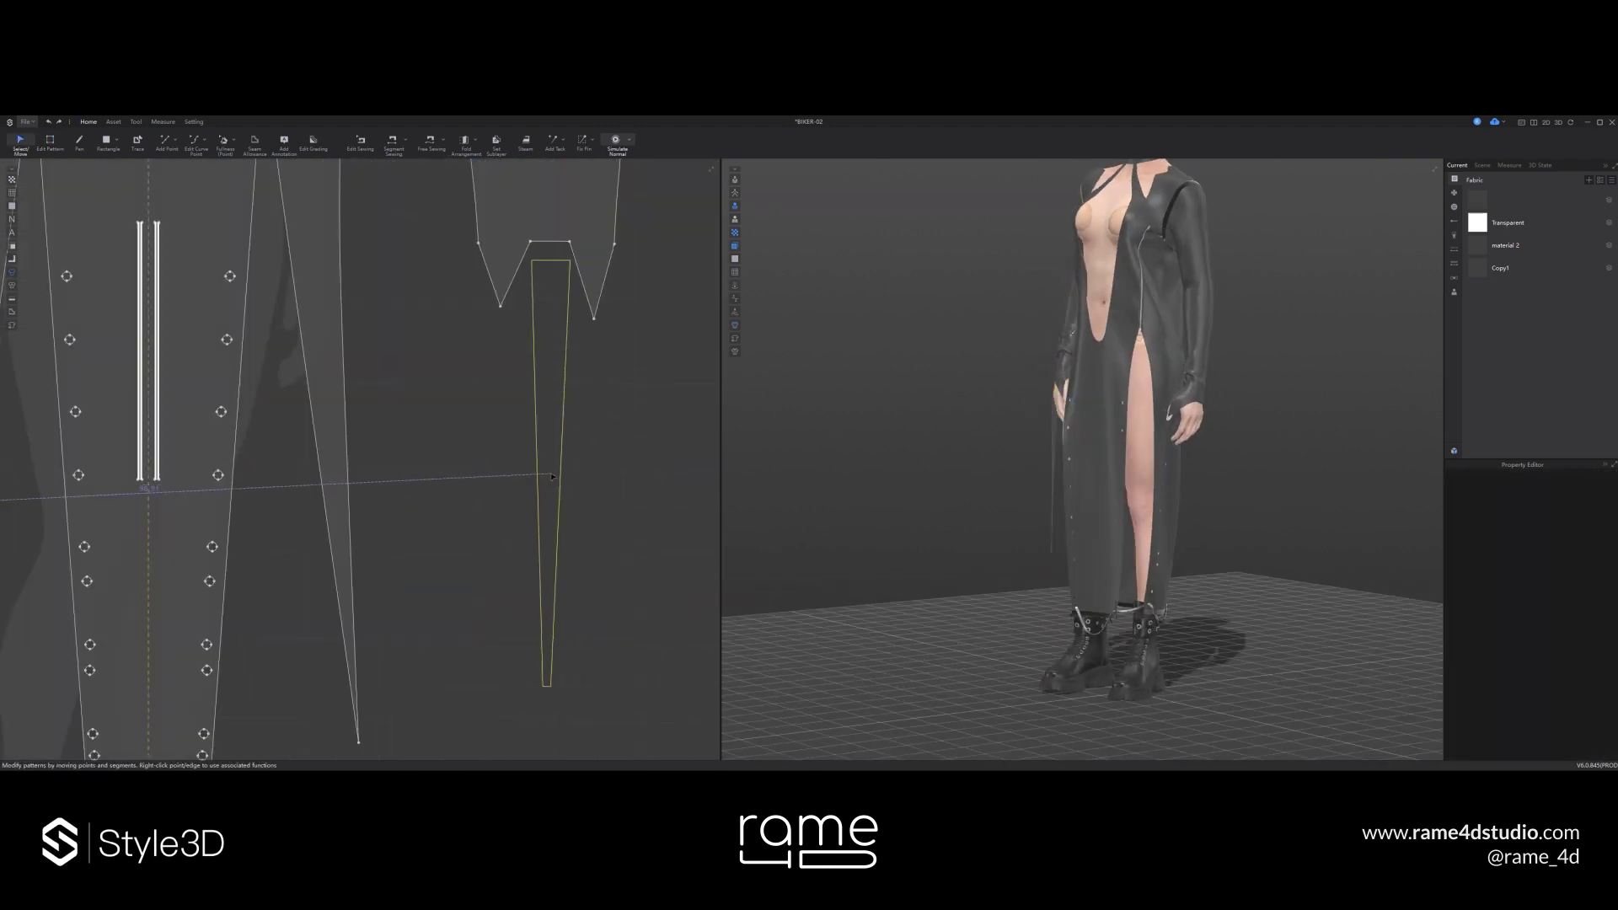
pyautogui.click(552, 476)
# - Sew the copied strip's top edge to the opposite sleeve's notch and simulate the garment
pyautogui.press('m')
pyautogui.click(568, 268)
pyautogui.press('space')
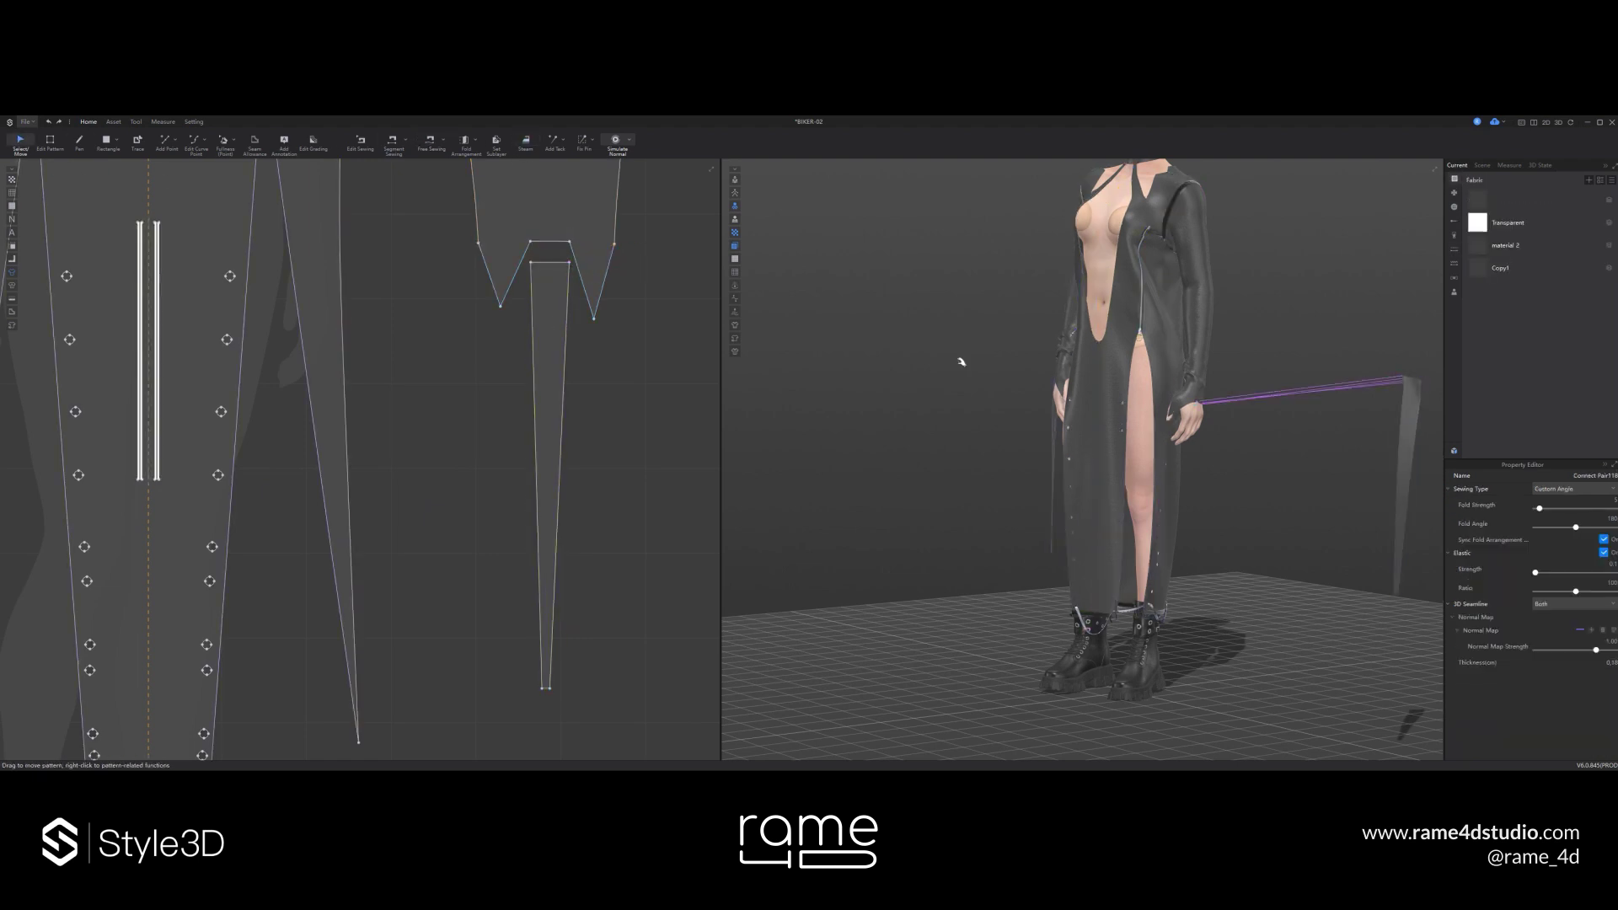
pyautogui.scroll(-4, 506, 447)
# - Lengthen the opposite sleeve's strip by moving its bottom edge down, simulate the drape and save the project
pyautogui.press('z')
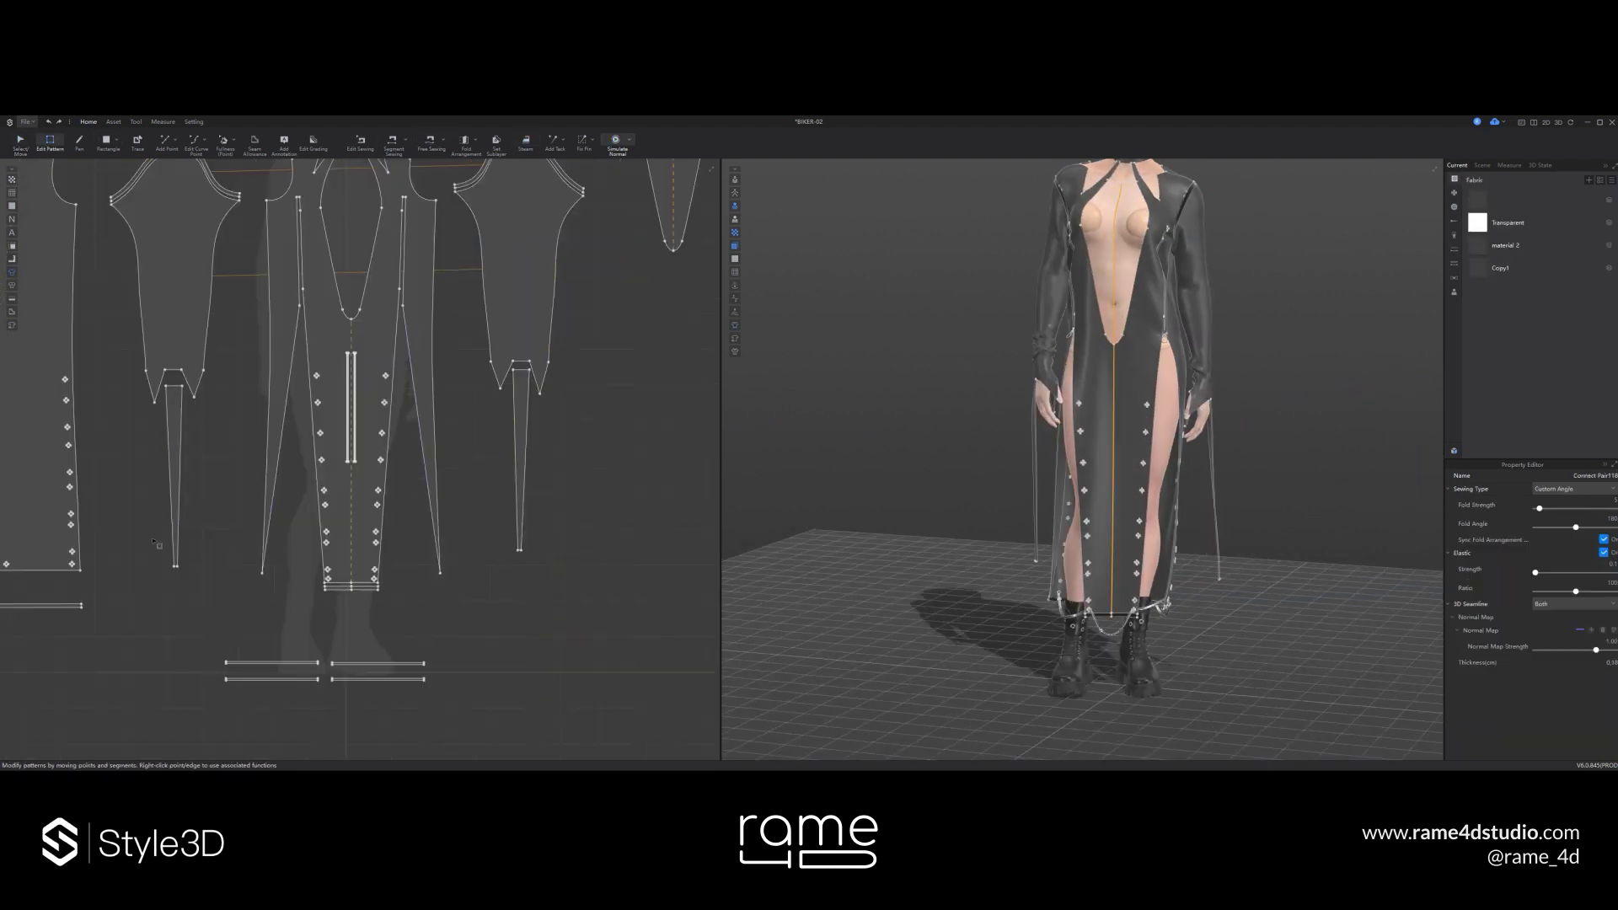
pyautogui.scroll(3, 472, 565)
pyautogui.click(614, 531)
pyautogui.scroll(1, 586, 543)
pyautogui.moveTo(621, 527); pyautogui.dragTo(621, 658)
pyautogui.press('space')
pyautogui.press('space')
pyautogui.moveTo(855, 528); pyautogui.dragTo(1222, 520, button='right')
pyautogui.scroll(-1, 1179, 522)
pyautogui.click(735, 325)
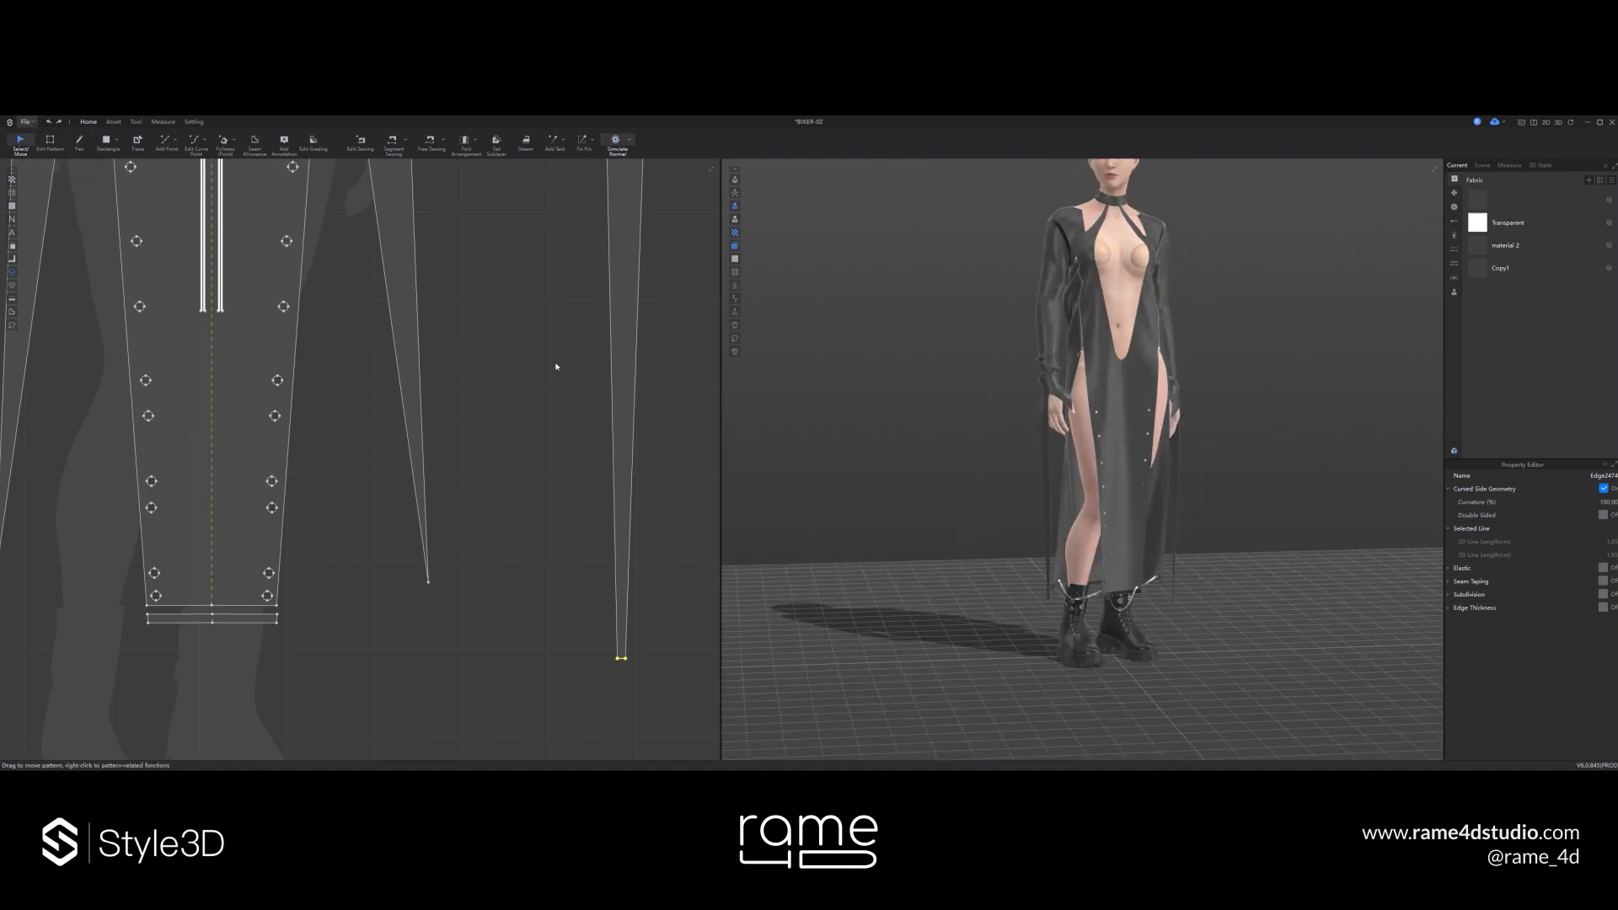
pyautogui.hotkey('ctrl', 's')
# - Add a free topstitch along the whole edge of the front panel's deep neckline opening
pyautogui.scroll(4, 413, 380)
pyautogui.scroll(-7, 340, 482)
pyautogui.moveTo(340, 482); pyautogui.dragTo(386, 547, button='middle')
pyautogui.click(114, 123)
pyautogui.click(363, 142)
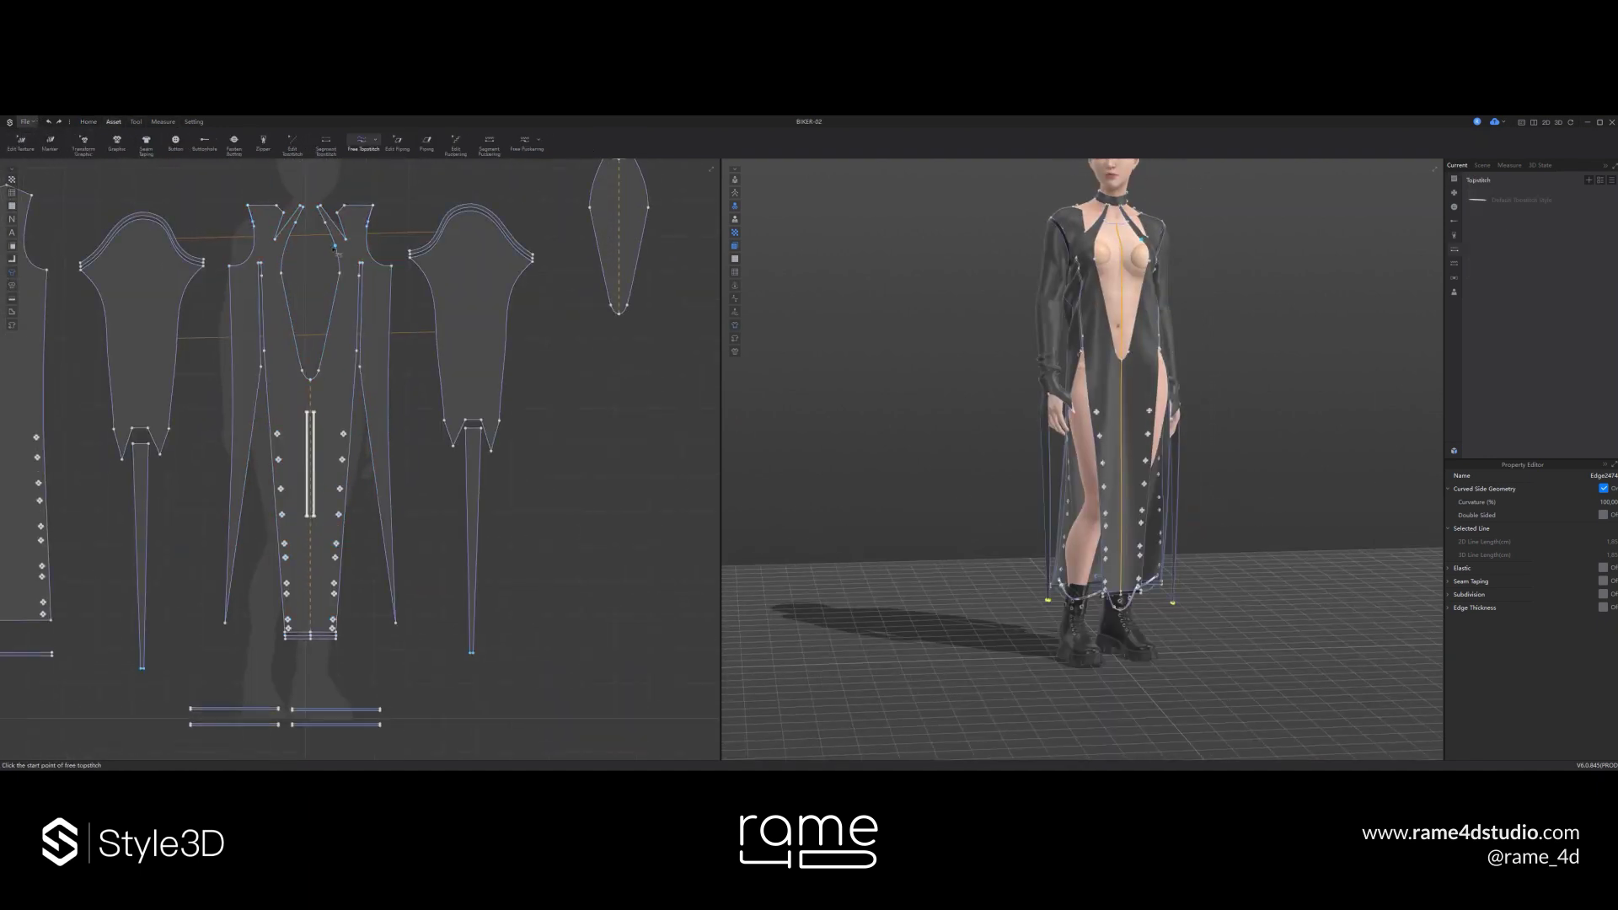
pyautogui.scroll(3, 336, 246)
pyautogui.click(310, 183)
pyautogui.click(287, 184)
pyautogui.scroll(4, 1096, 472)
pyautogui.moveTo(1096, 455); pyautogui.dragTo(974, 624, button='middle')
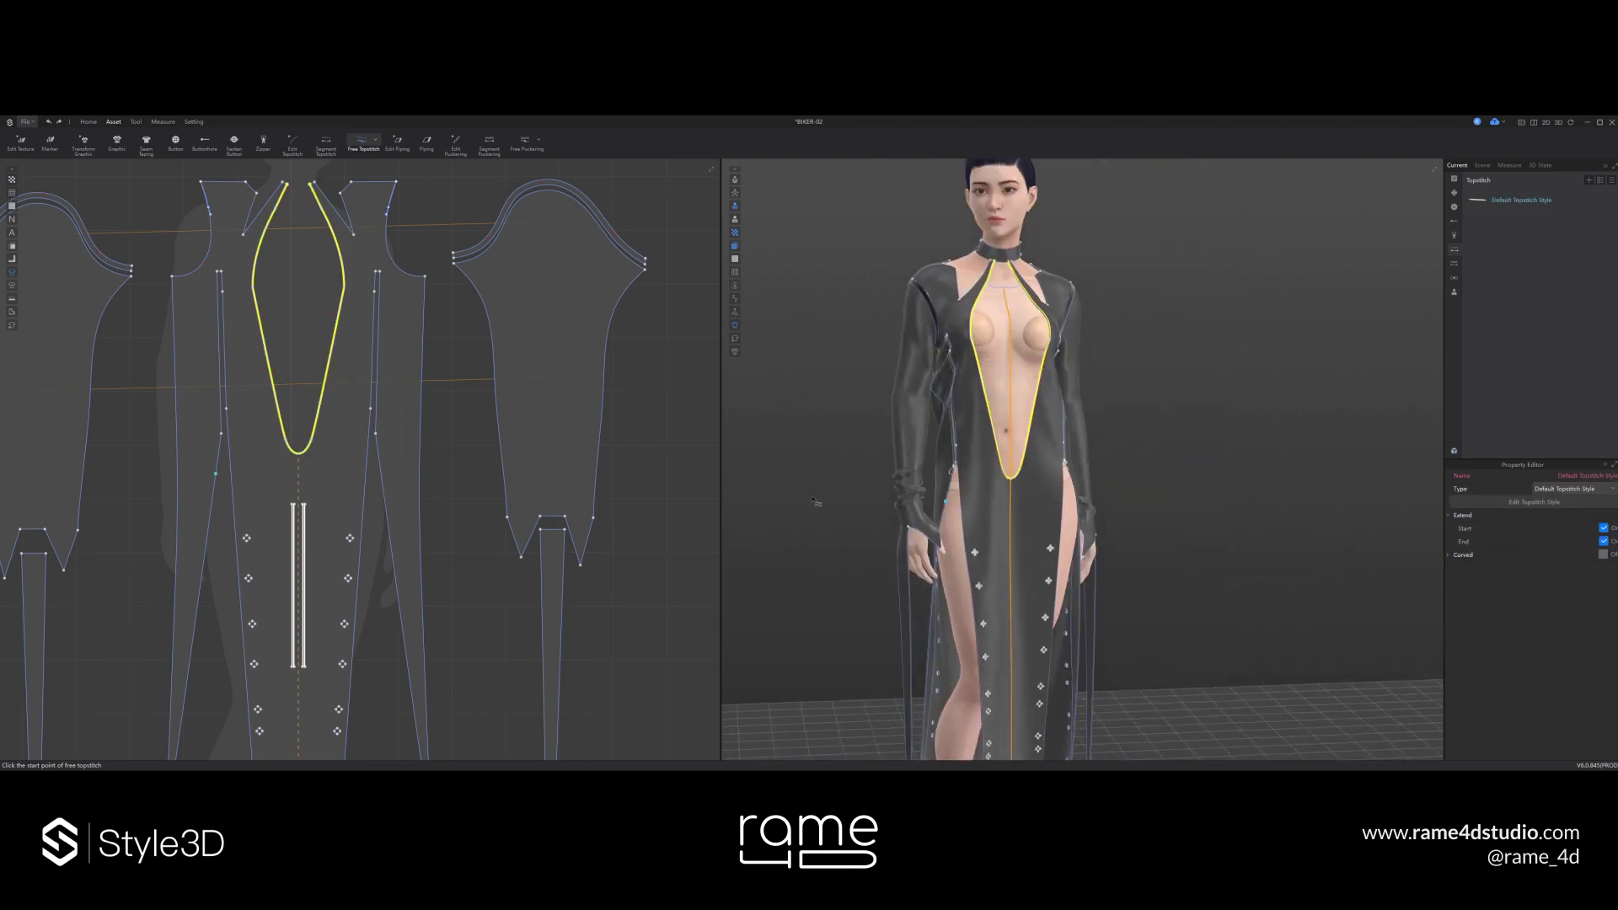
# - Add free topstitches along the front panel's zipper openings and leg slit edges on both sides
pyautogui.scroll(-2, 413, 505)
pyautogui.moveTo(396, 590); pyautogui.dragTo(403, 525, button='middle')
pyautogui.click(246, 322)
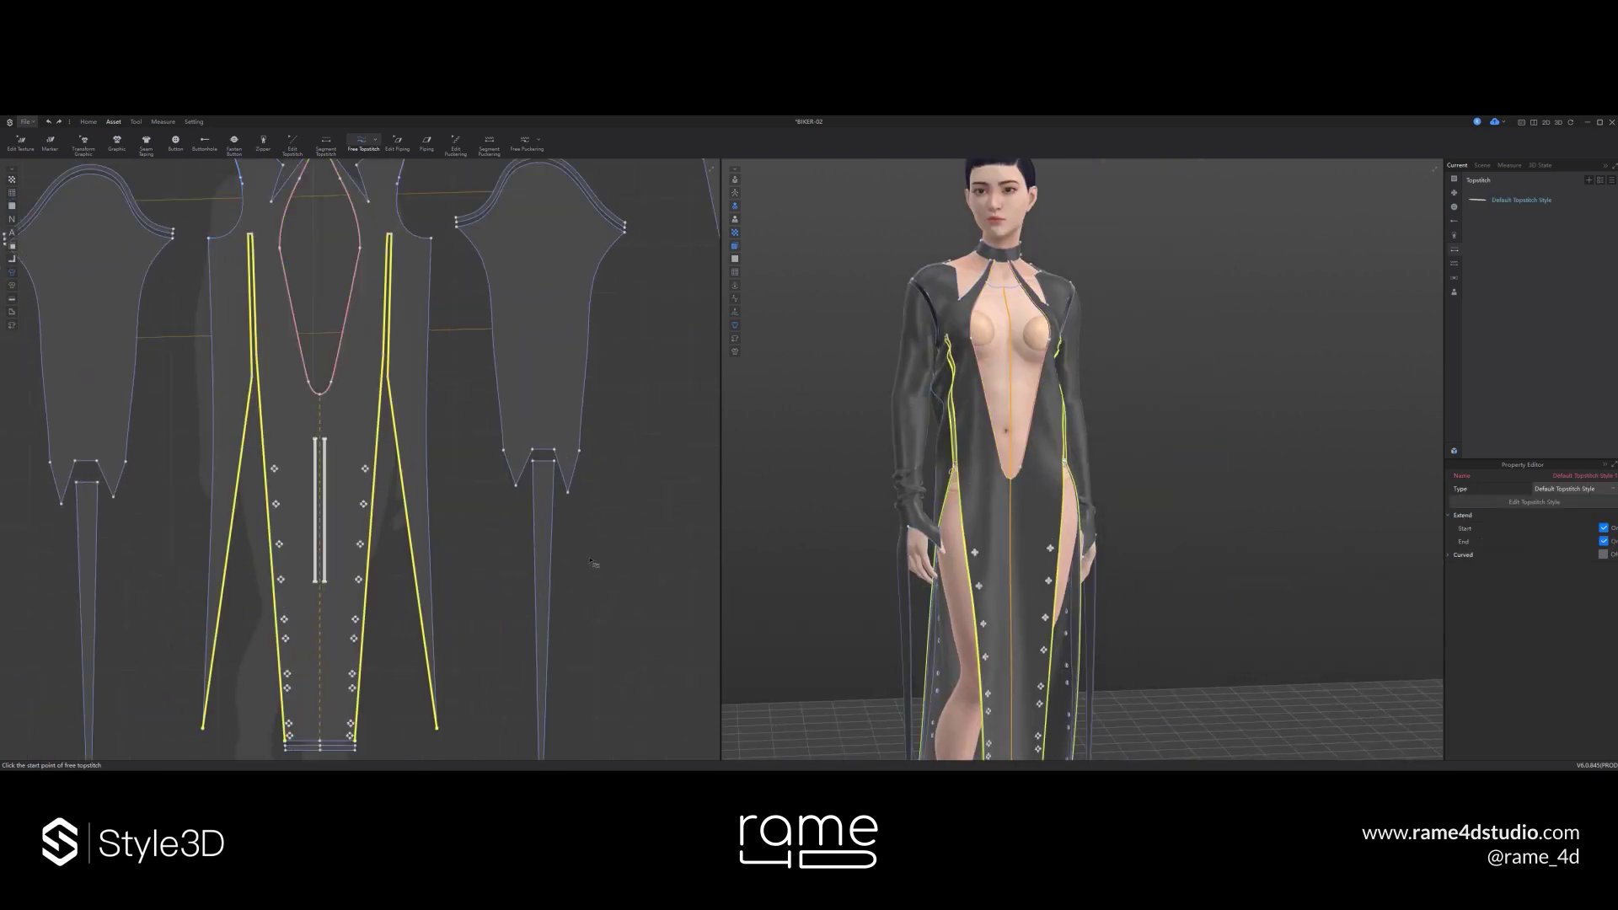
pyautogui.click(88, 122)
pyautogui.click(20, 143)
# - Try the 4-thread, 5-thread and Bartack stitch types on the Default Topstitch Style
pyautogui.scroll(5, 986, 389)
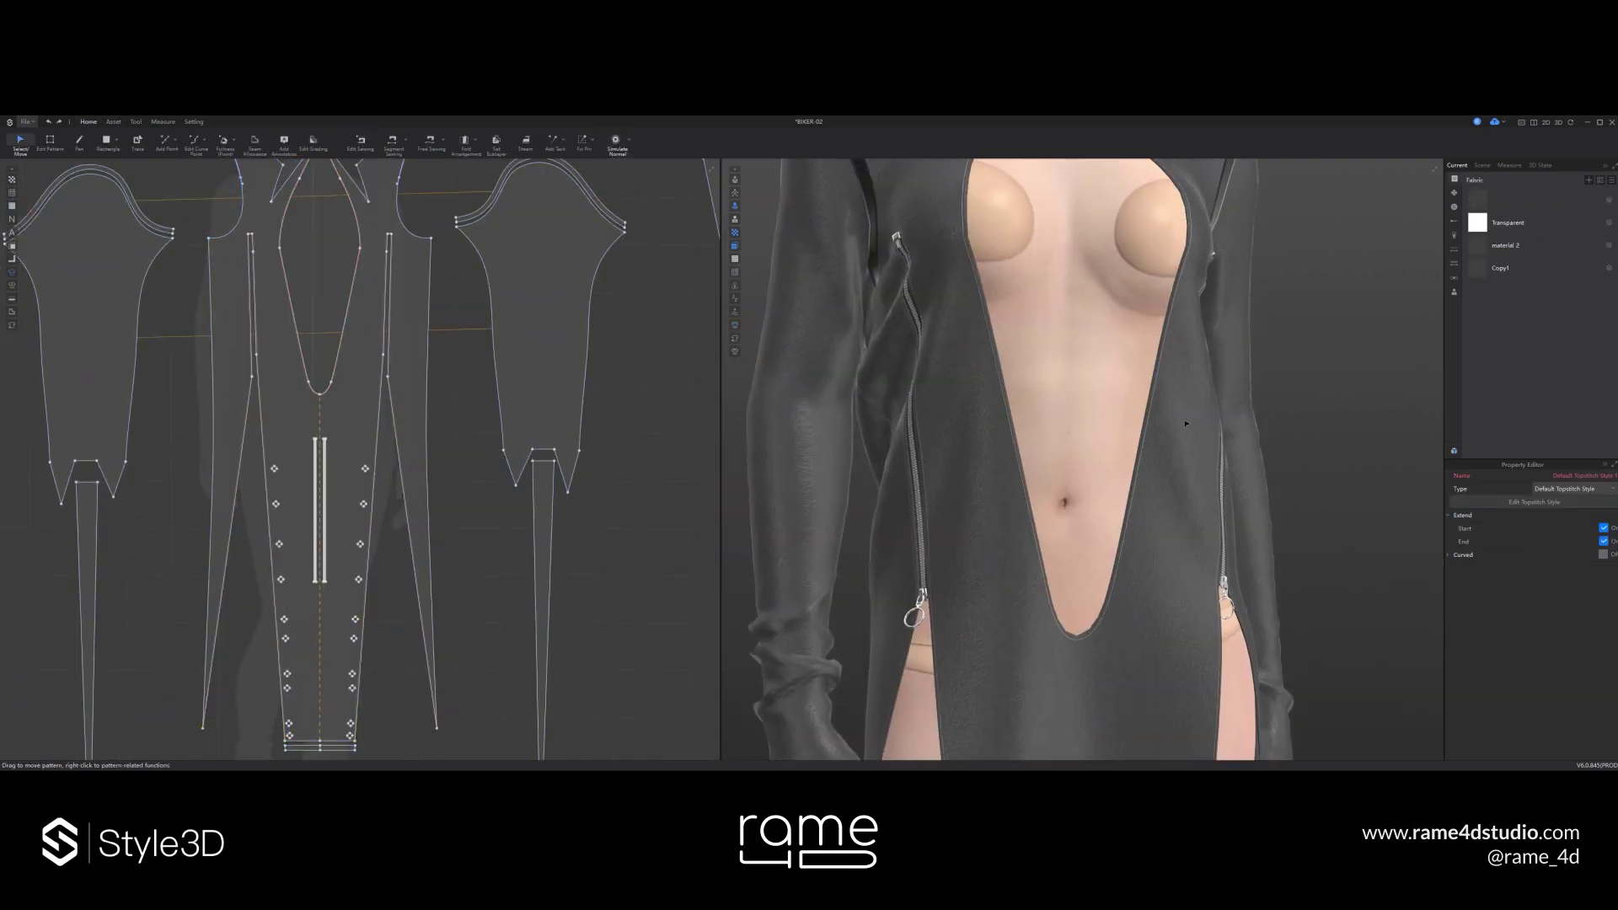
pyautogui.moveTo(1192, 422); pyautogui.dragTo(1170, 420, button='right')
pyautogui.click(1167, 417)
pyautogui.click(1346, 329)
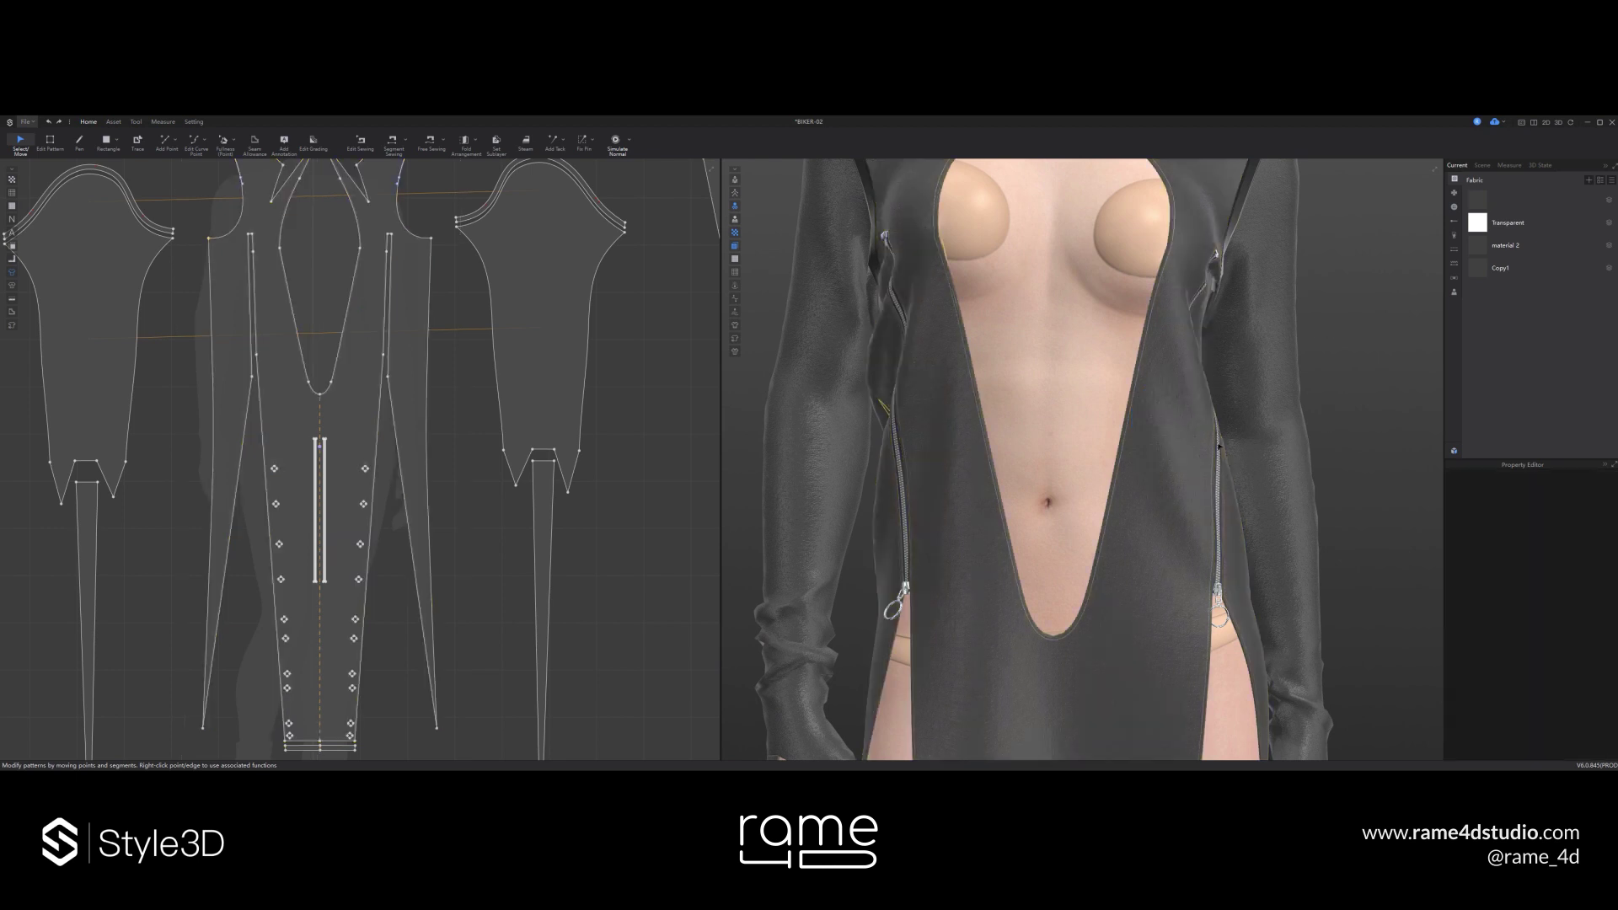
pyautogui.click(1455, 250)
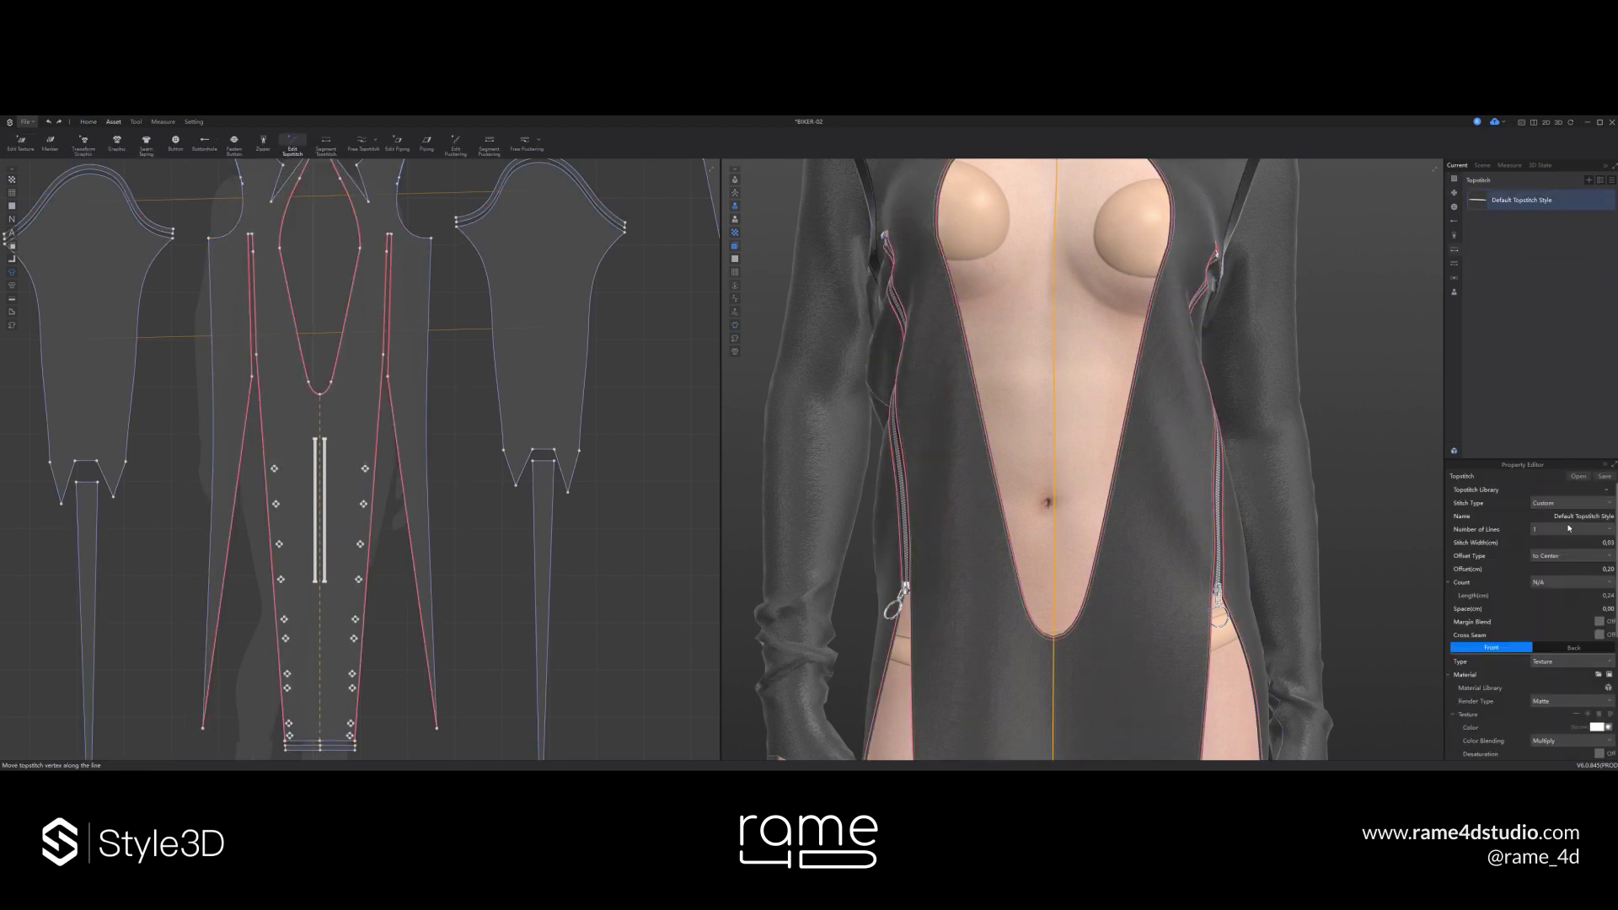
pyautogui.click(1569, 504)
pyautogui.click(1565, 618)
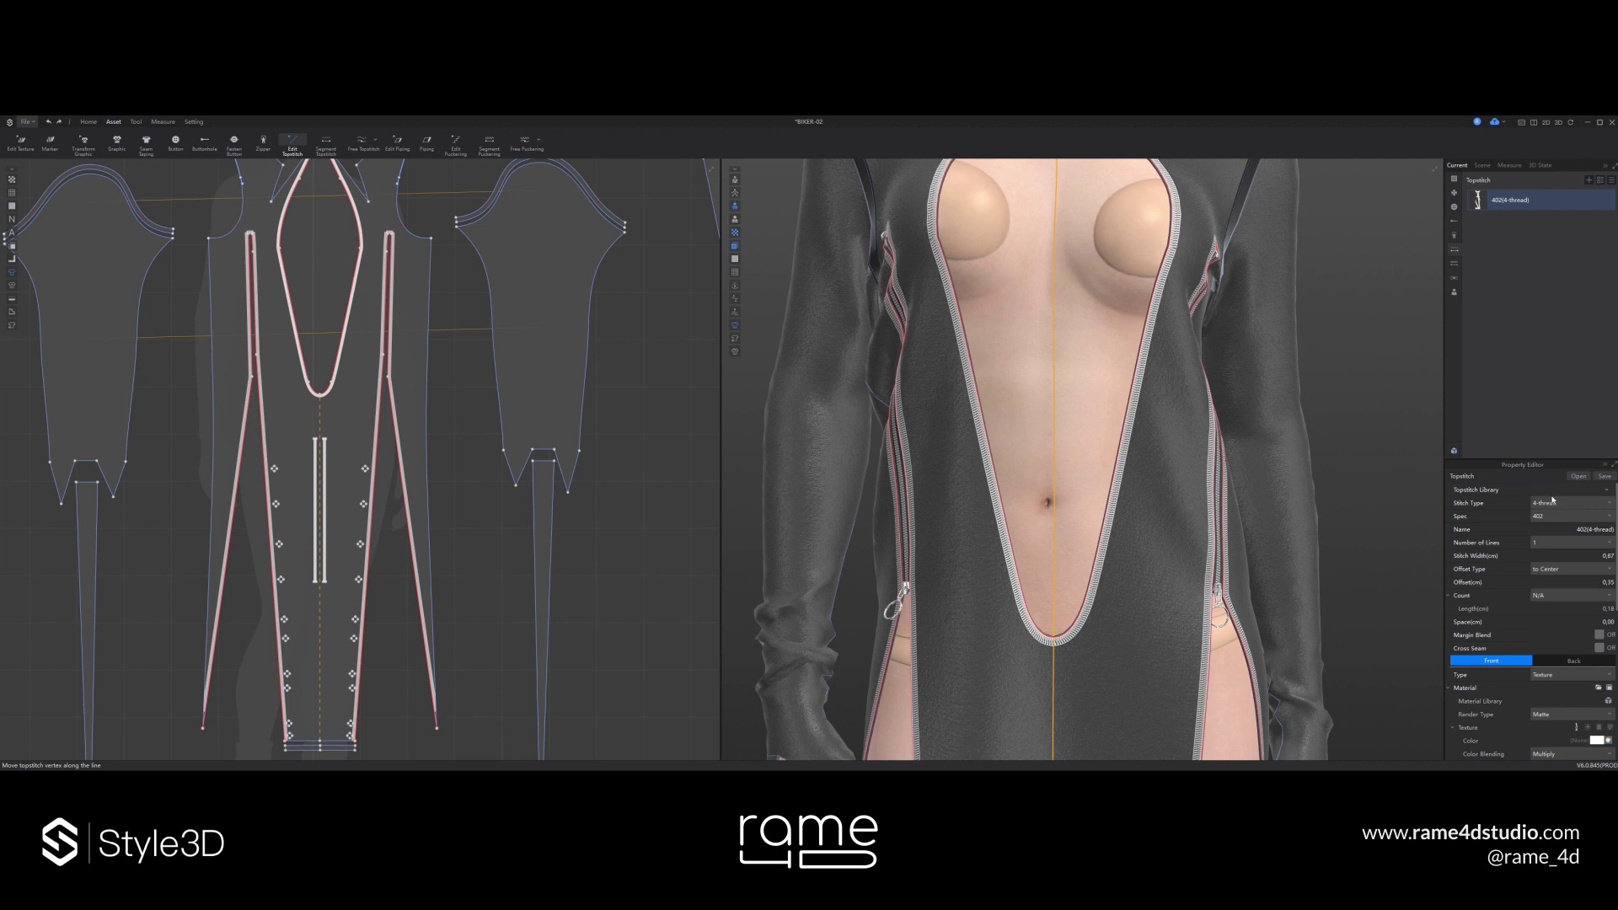
pyautogui.click(1560, 507)
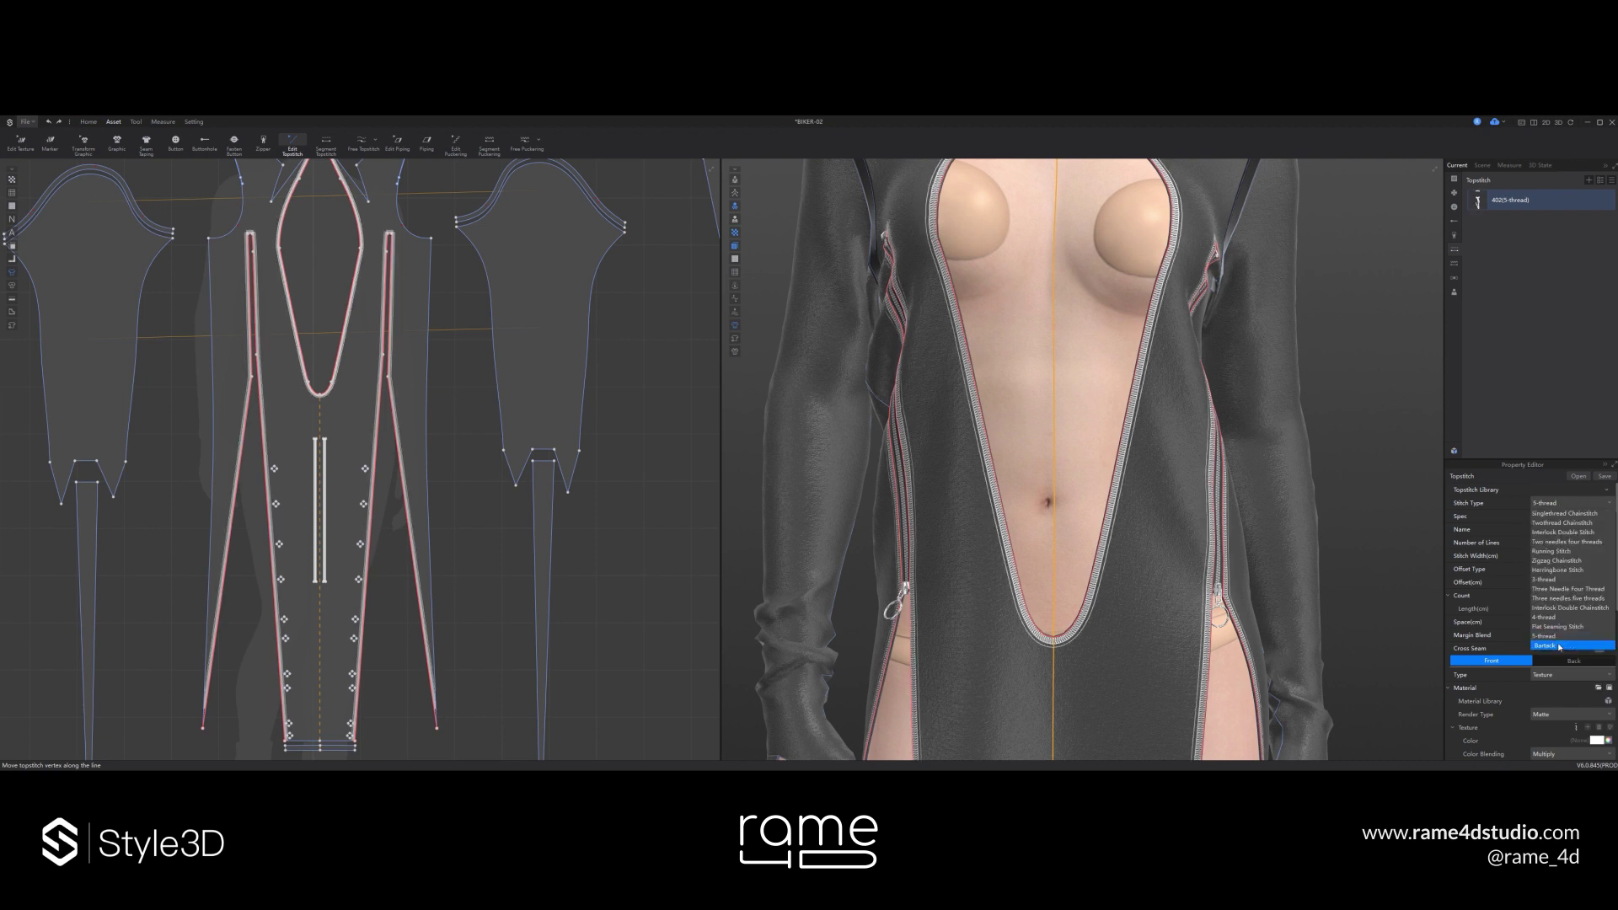
pyautogui.click(1559, 645)
pyautogui.click(1557, 507)
pyautogui.click(1556, 506)
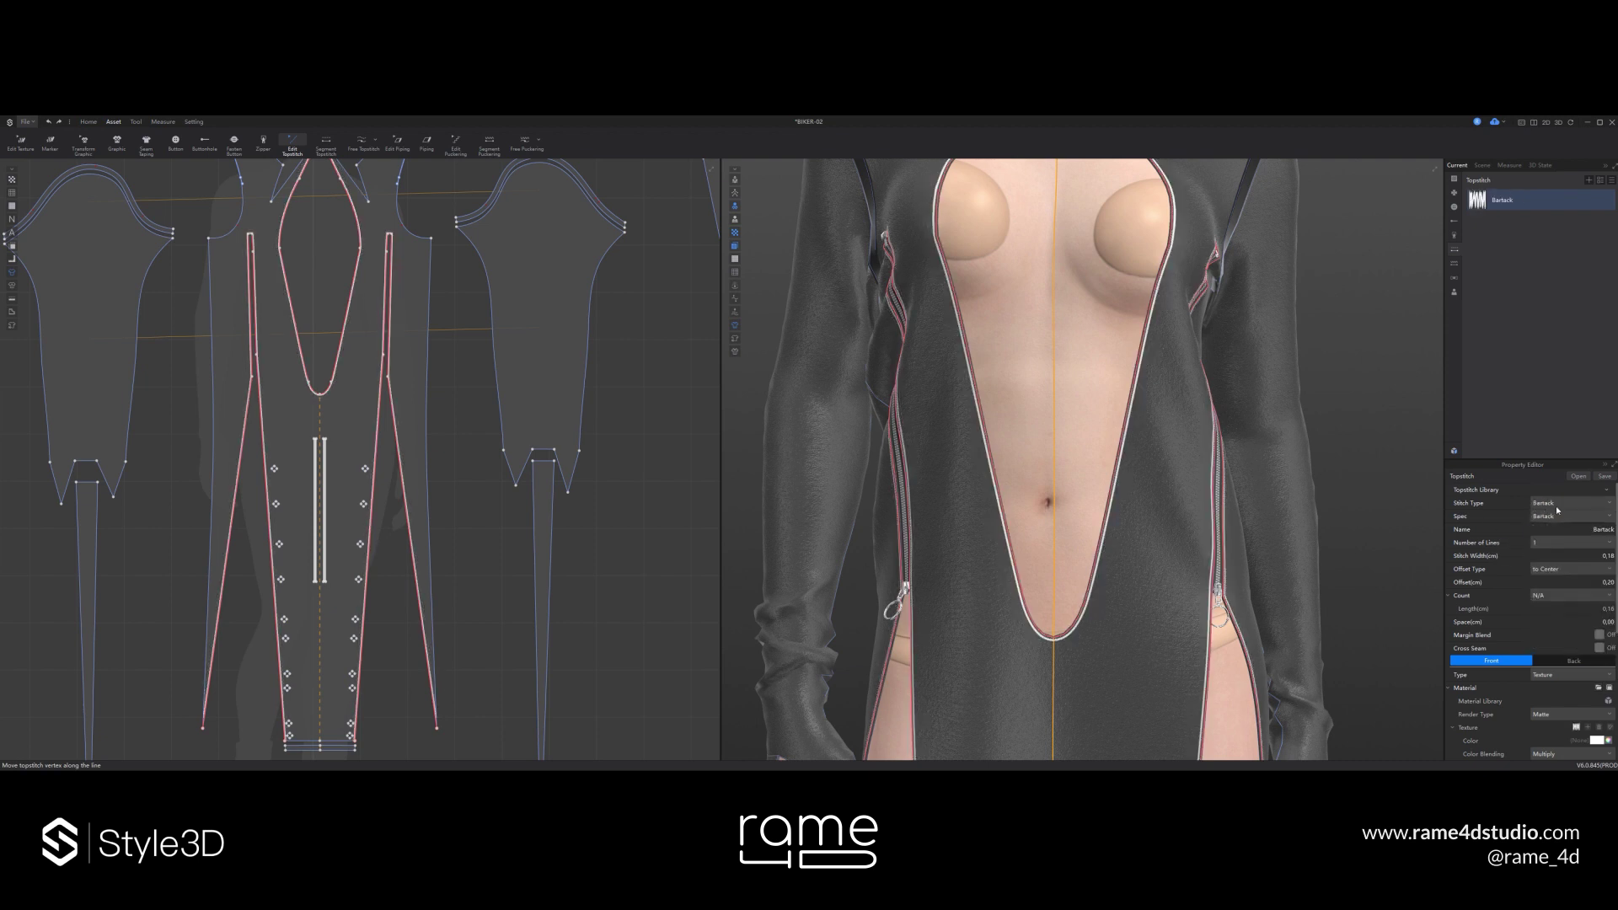
# - Set the topstitch style's stitch type to Interlock Double Stitch and change its render type
pyautogui.click(1556, 508)
pyautogui.click(1558, 507)
pyautogui.scroll(1, 1559, 507)
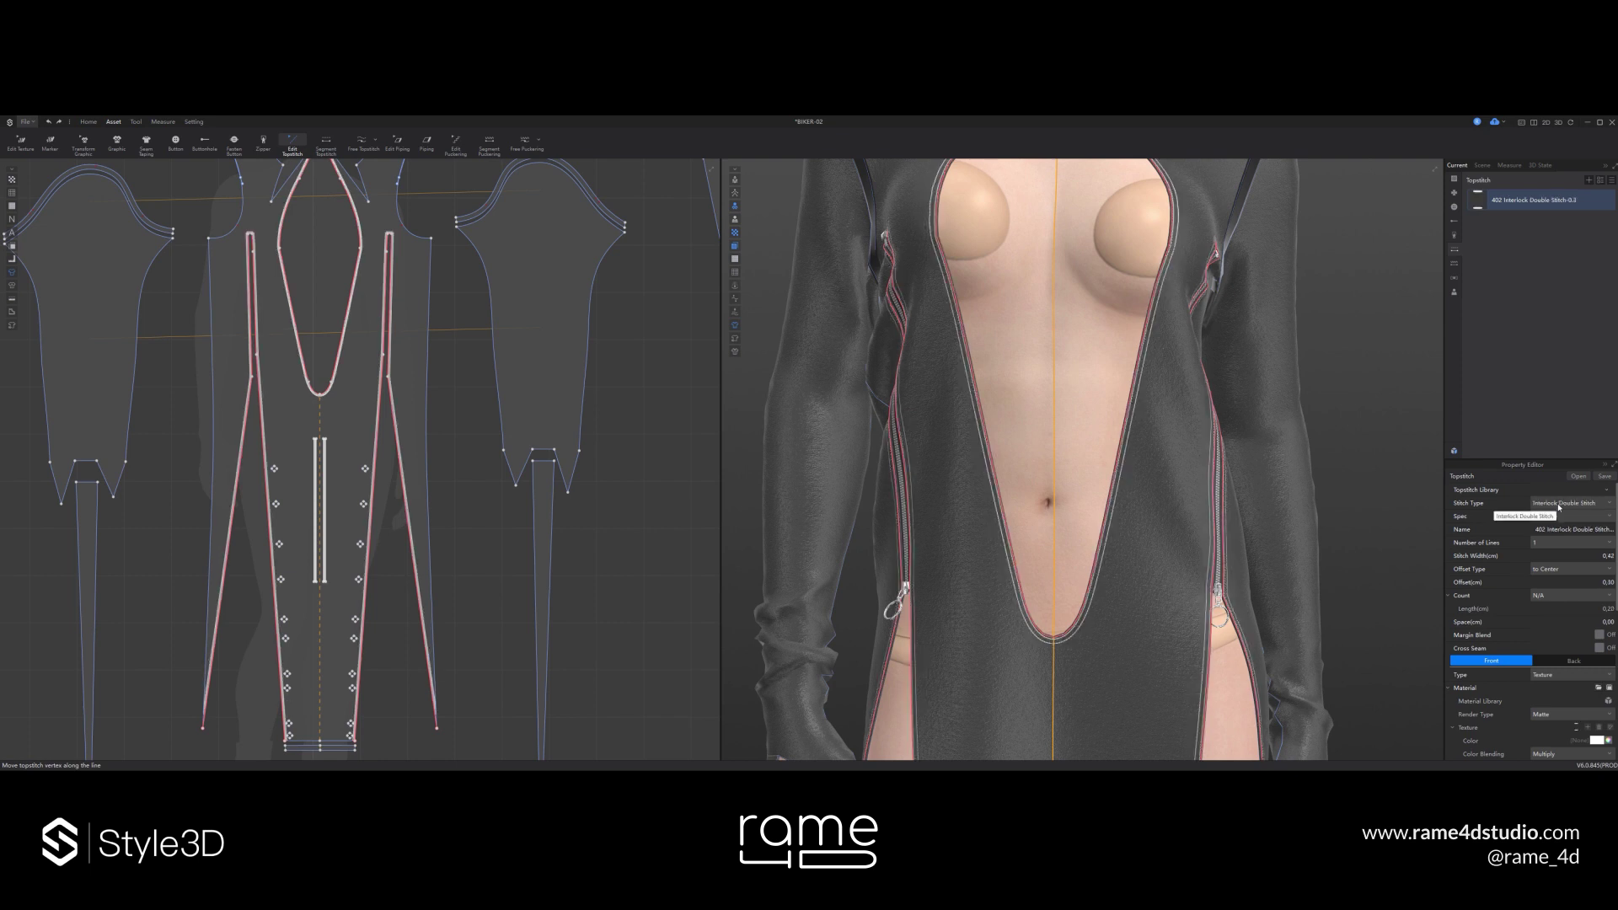
pyautogui.click(1572, 714)
pyautogui.click(1550, 629)
pyautogui.click(1559, 715)
pyautogui.click(1549, 628)
pyautogui.click(88, 122)
pyautogui.click(20, 142)
pyautogui.scroll(-2, 1292, 303)
pyautogui.moveTo(1292, 303); pyautogui.dragTo(1231, 316, button='right')
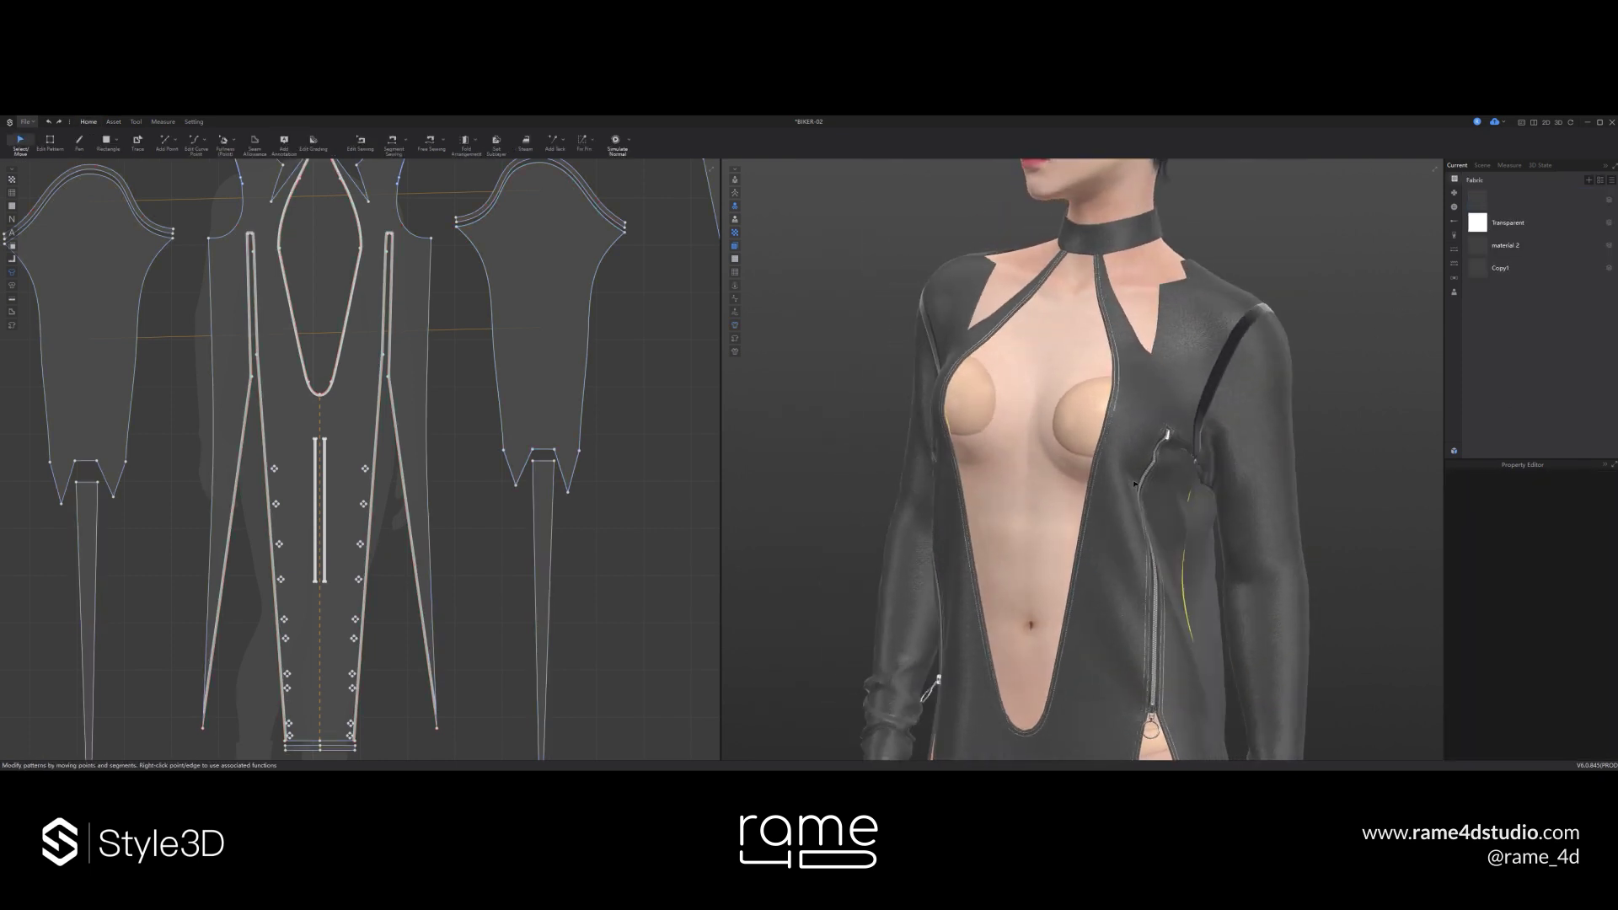
# - Add a new Default Topstitch Style and run a free topstitch along the angular shoulder cutouts beside the front neckline
pyautogui.click(1454, 251)
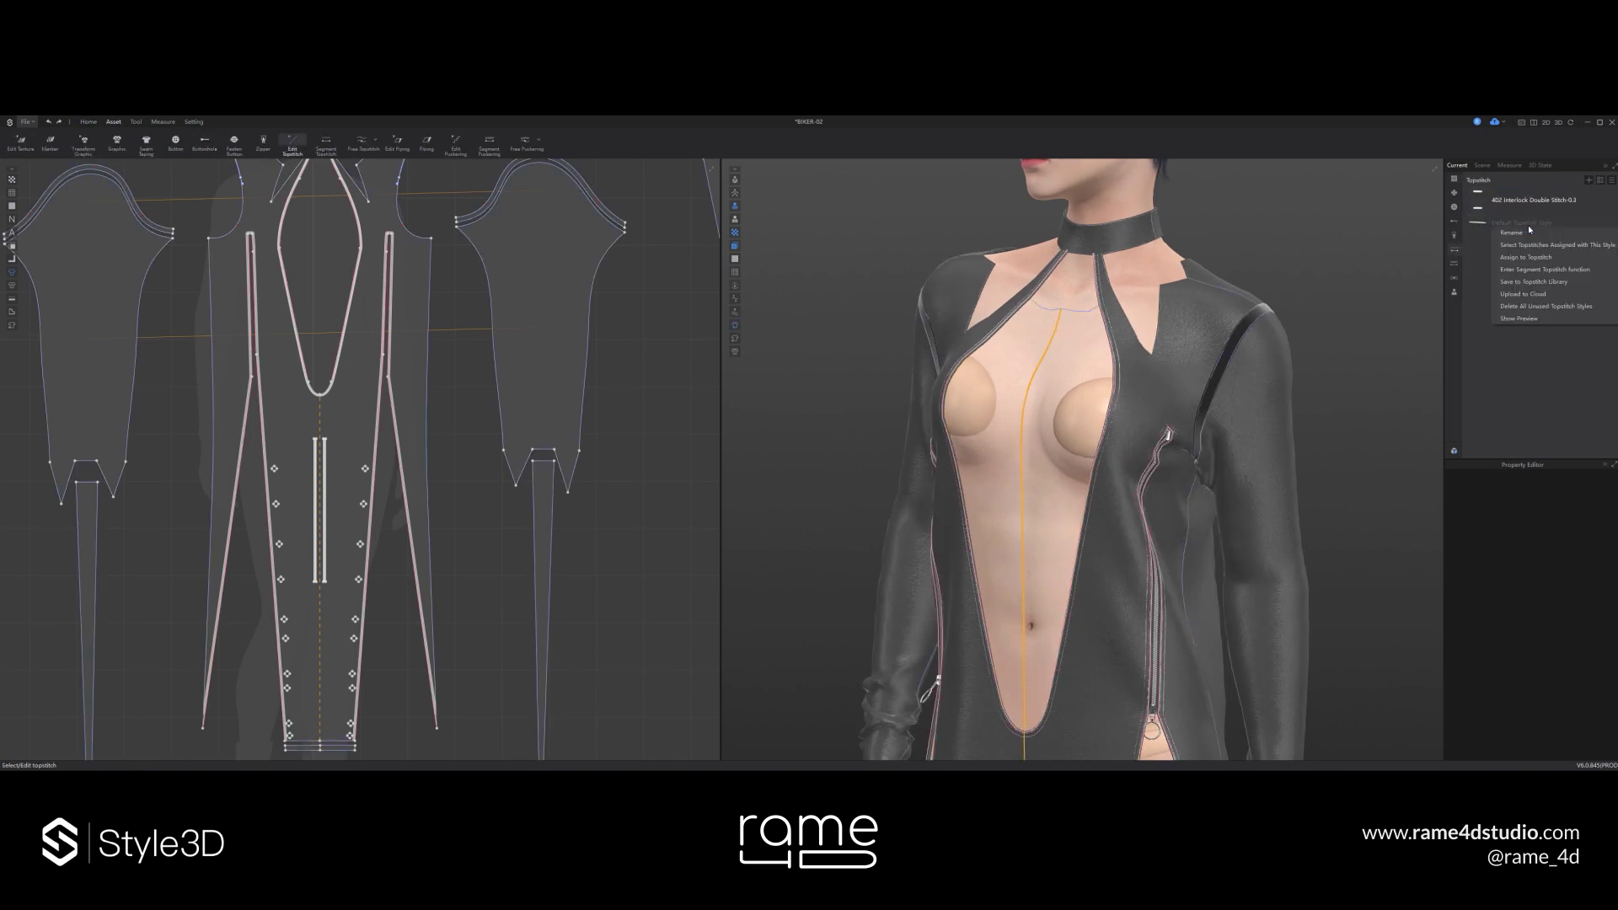
pyautogui.moveTo(345, 242); pyautogui.dragTo(425, 350, button='middle')
pyautogui.click(364, 143)
pyautogui.scroll(3, 363, 255)
pyautogui.click(408, 270)
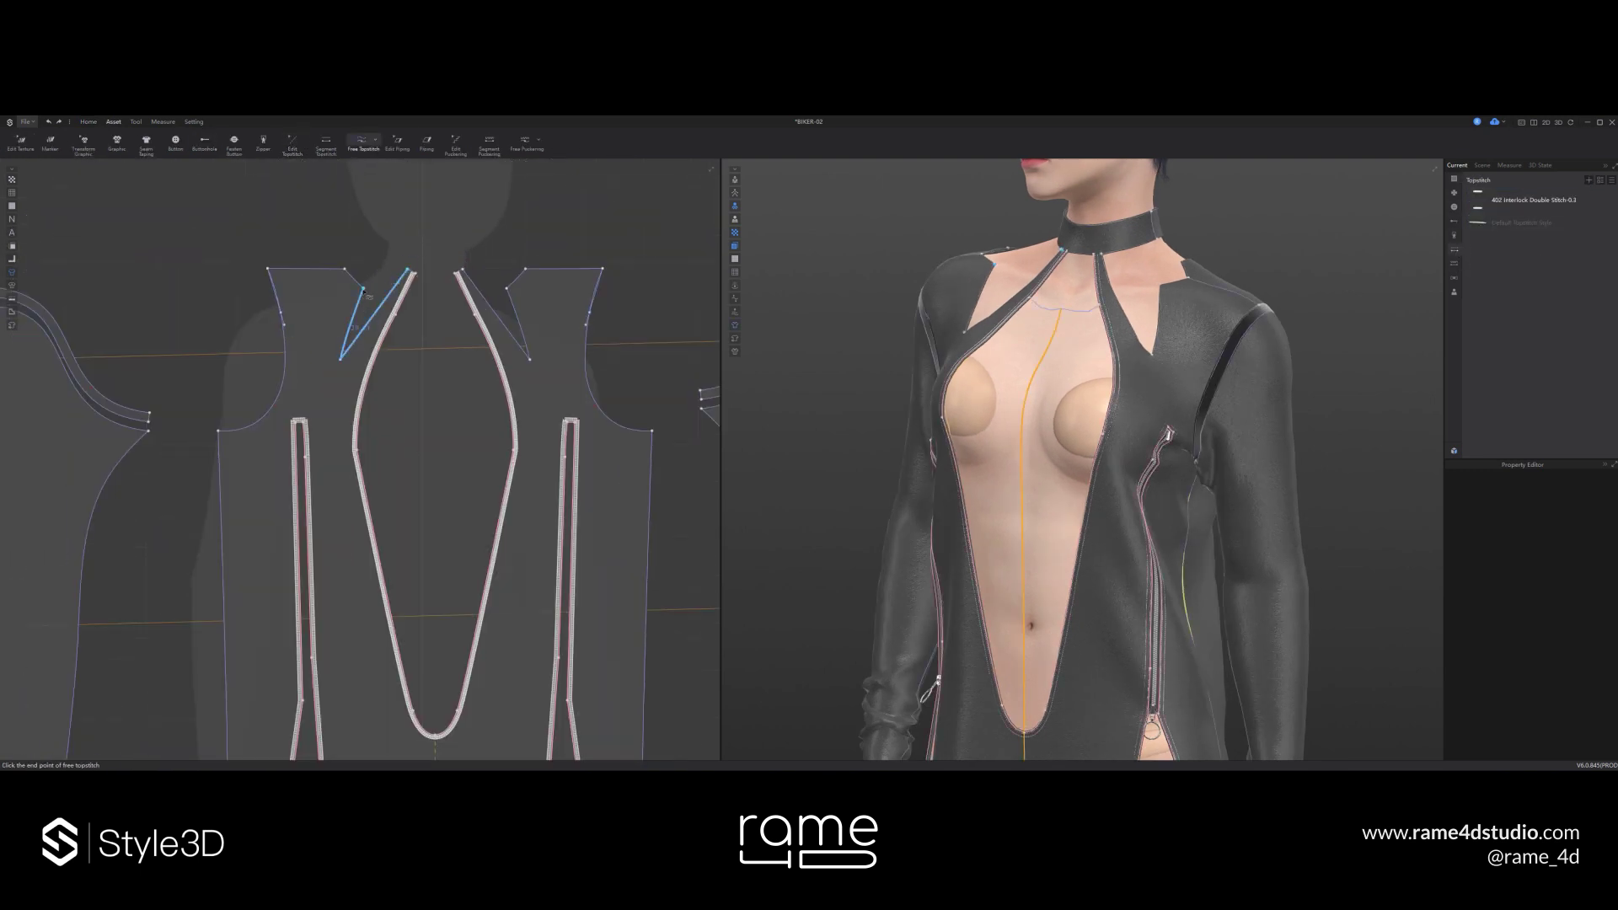
pyautogui.click(364, 290)
# - Add a free topstitch along the back panel's neckline and assign the Default Topstitch Style to it
pyautogui.scroll(-3, 369, 297)
pyautogui.scroll(-2, 278, 295)
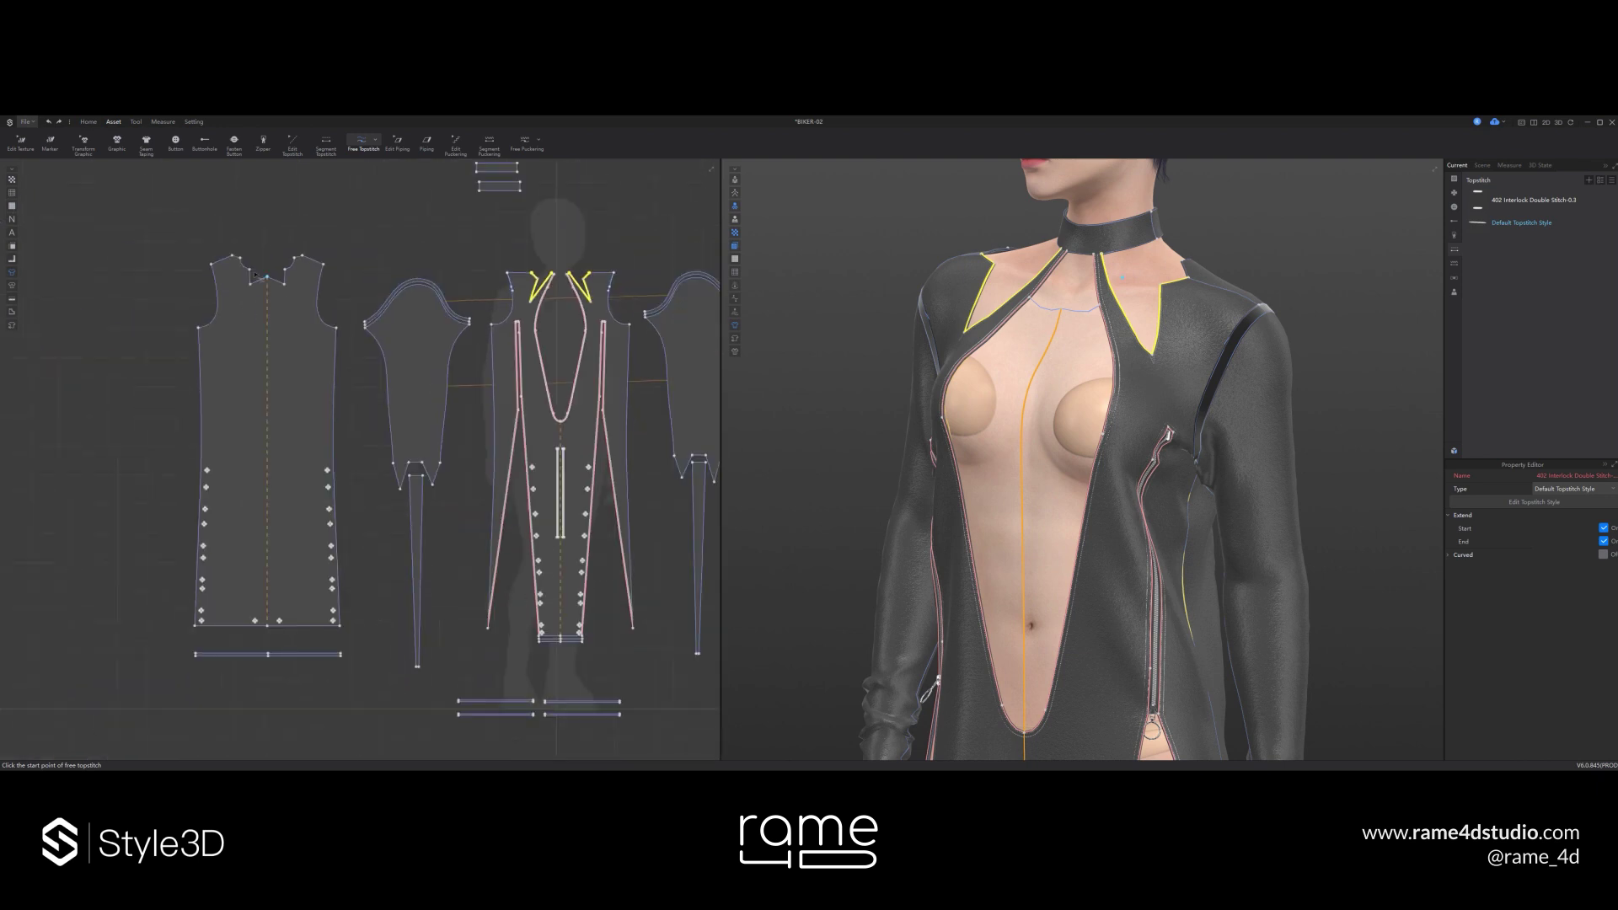
pyautogui.scroll(3, 247, 266)
pyautogui.click(223, 248)
pyautogui.click(332, 249)
pyautogui.rightClick(1490, 222)
pyautogui.click(1527, 265)
# - Add free topstitches along the bottom and top edges of the lower collar piece
pyautogui.moveTo(943, 228); pyautogui.dragTo(939, 337, button='right')
pyautogui.scroll(2, 938, 336)
pyautogui.moveTo(938, 336); pyautogui.dragTo(989, 359, button='middle')
pyautogui.moveTo(989, 359); pyautogui.dragTo(809, 363, button='right')
pyautogui.scroll(-2, 345, 366)
pyautogui.moveTo(564, 187); pyautogui.dragTo(337, 261, button='middle')
pyautogui.scroll(4, 337, 263)
pyautogui.click(308, 278)
pyautogui.click(402, 278)
pyautogui.click(402, 258)
pyautogui.click(309, 258)
# - Select the lower collar piece's topstitches and assign the Default Topstitch Style to them
pyautogui.click(292, 144)
pyautogui.moveTo(290, 248); pyautogui.dragTo(421, 293)
pyautogui.rightClick(1491, 223)
pyautogui.click(1517, 260)
# - Add free topstitches along the bottom and top edges of the upper collar piece
pyautogui.moveTo(379, 278); pyautogui.dragTo(410, 400, button='middle')
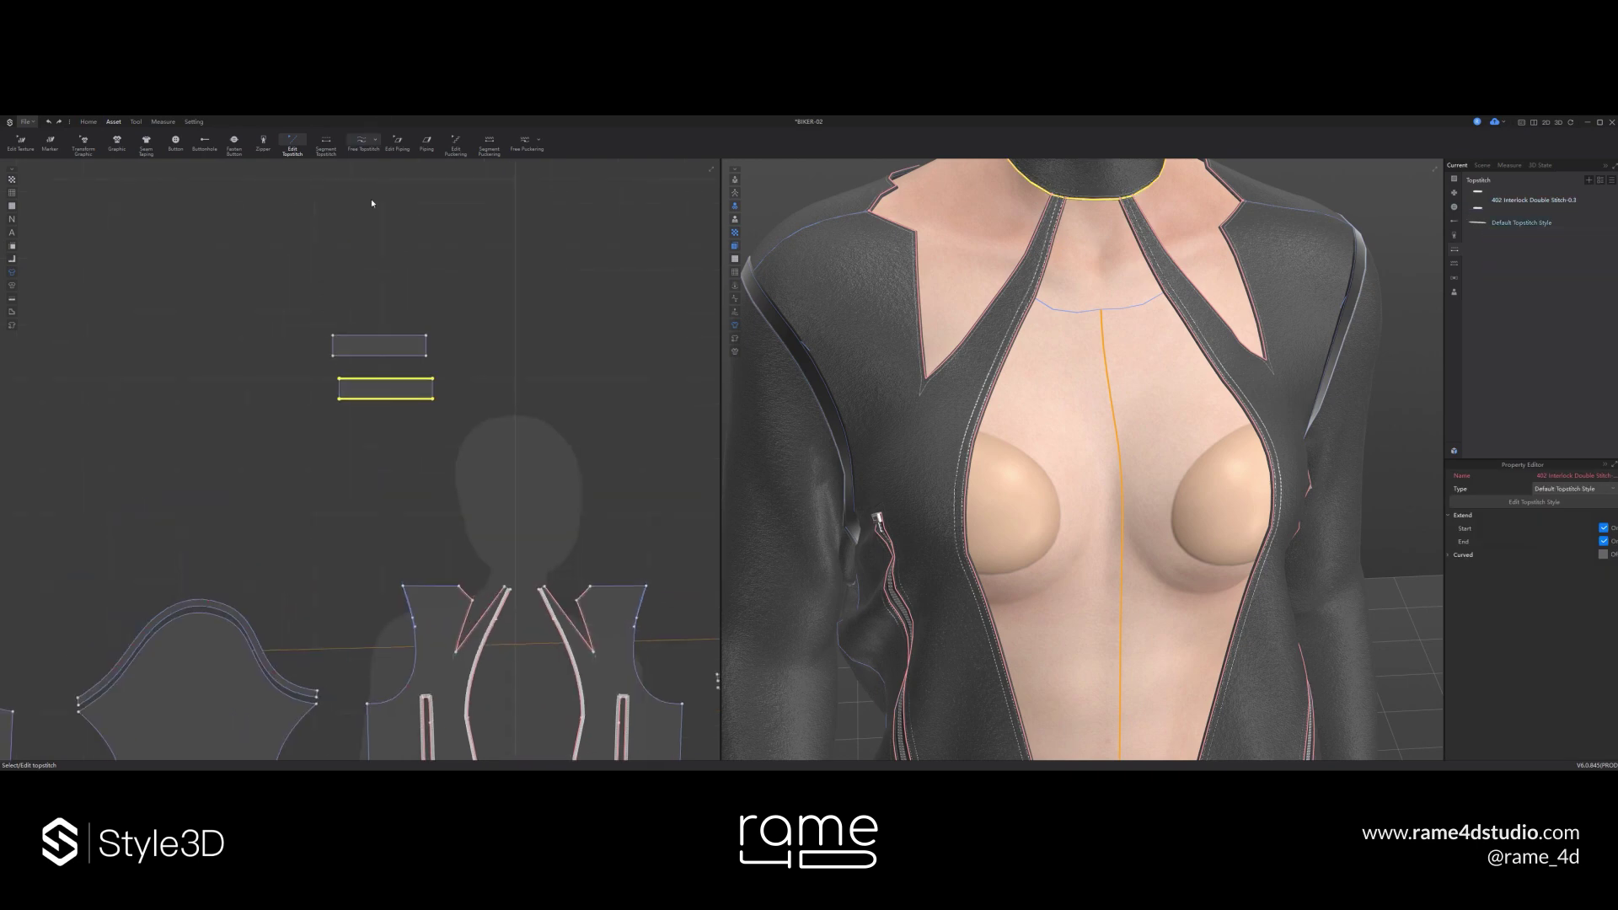
pyautogui.click(333, 356)
pyautogui.click(425, 356)
pyautogui.click(425, 336)
pyautogui.click(333, 336)
# - Add a free topstitch along the back panel's hem and apply the Default Topstitch Style to it
pyautogui.scroll(-3, 1124, 329)
pyautogui.moveTo(1123, 329); pyautogui.dragTo(1123, 354, button='right')
pyautogui.moveTo(1123, 539); pyautogui.dragTo(1117, 337, button='middle')
pyautogui.moveTo(1116, 421); pyautogui.dragTo(1068, 433, button='right')
pyautogui.scroll(-4, 1068, 433)
pyautogui.moveTo(1070, 539); pyautogui.dragTo(1083, 337, button='middle')
pyautogui.scroll(3, 1095, 581)
pyautogui.moveTo(1095, 590); pyautogui.dragTo(1096, 379, button='middle')
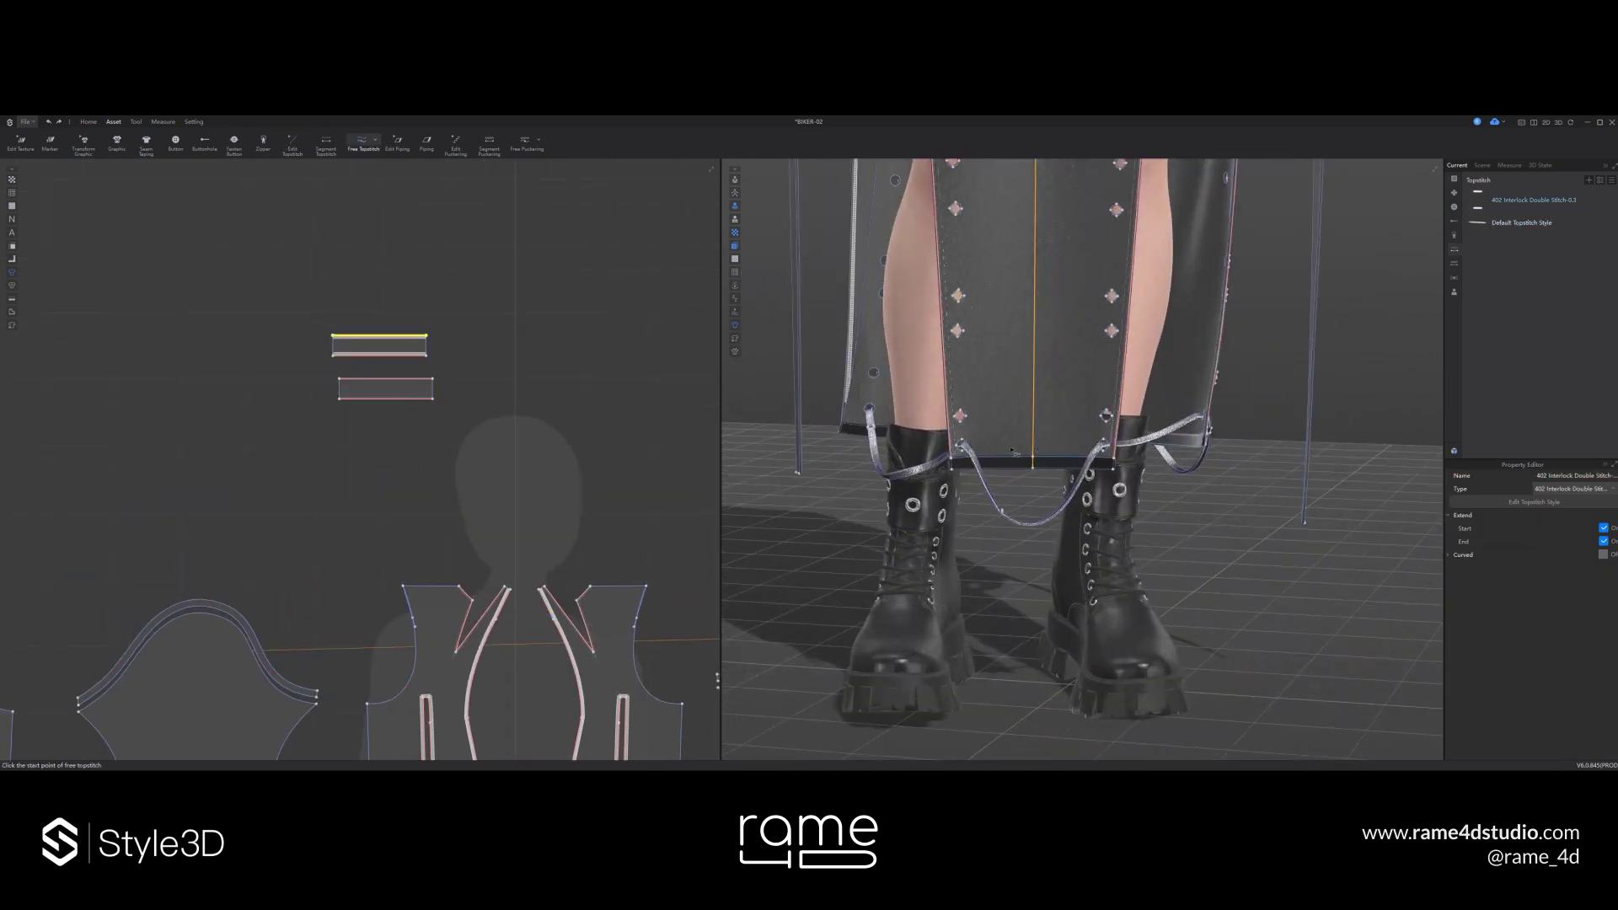
pyautogui.scroll(1, 1104, 384)
pyautogui.moveTo(1306, 384); pyautogui.dragTo(1062, 383, button='right')
pyautogui.scroll(-4, 489, 472)
pyautogui.moveTo(489, 557); pyautogui.dragTo(484, 345, button='middle')
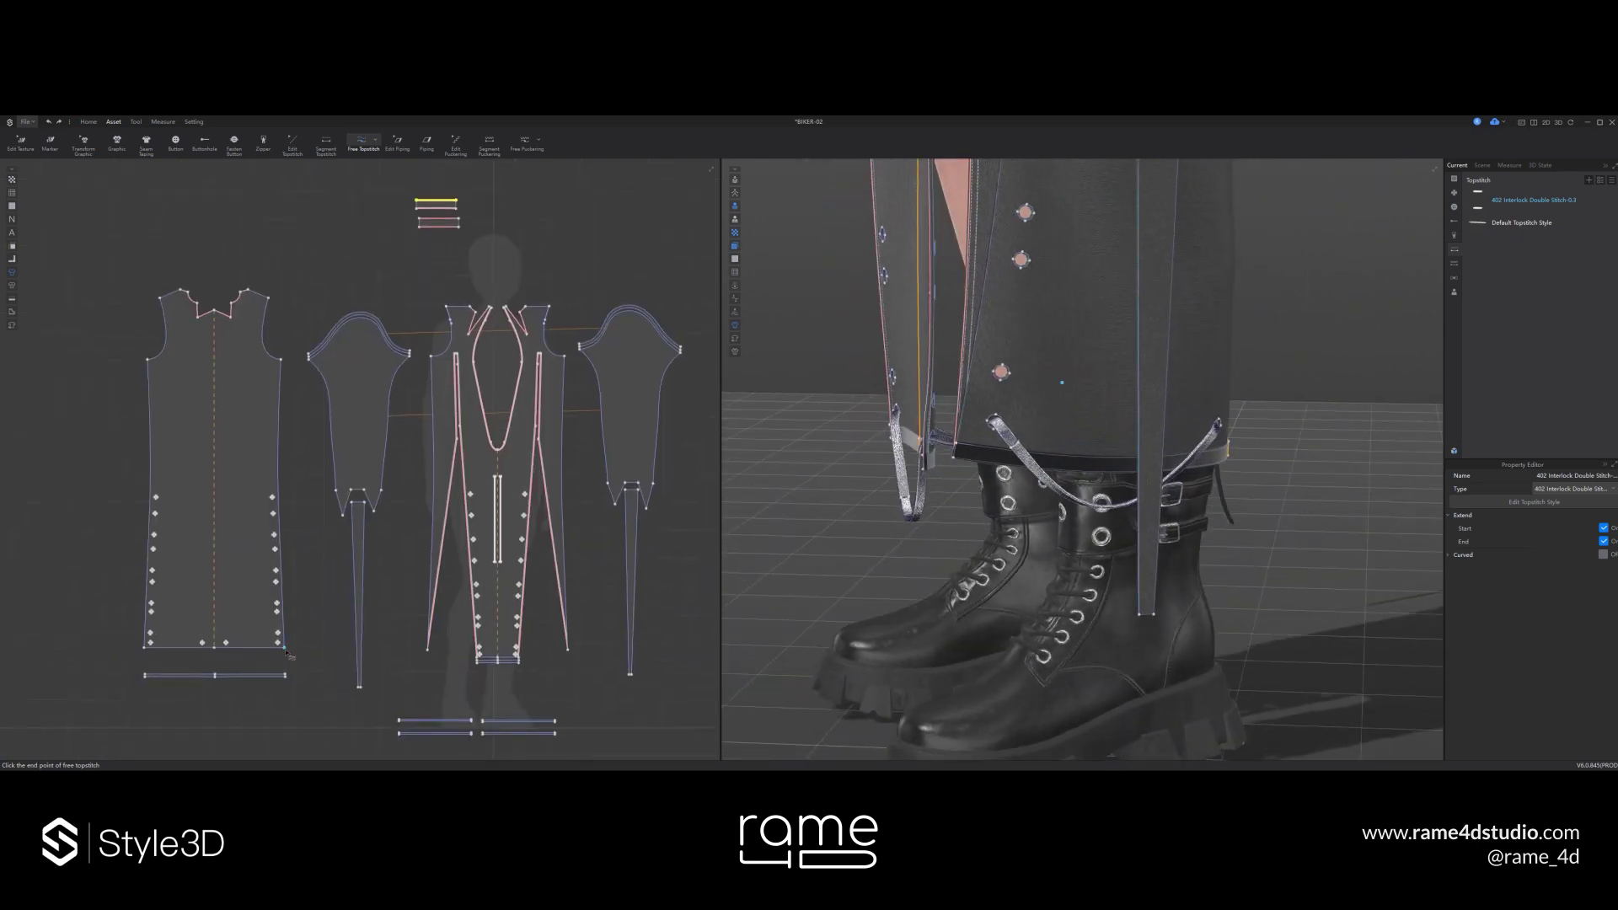
pyautogui.moveTo(1196, 404); pyautogui.dragTo(1095, 408, button='right')
pyautogui.click(1522, 223)
# - Add free topstitches along the side edges and pointed hems of both sleeves
pyautogui.moveTo(1264, 354); pyautogui.dragTo(1104, 354, button='right')
pyautogui.moveTo(1095, 354); pyautogui.dragTo(1096, 615, button='middle')
pyautogui.moveTo(1121, 590); pyautogui.dragTo(843, 605, button='right')
pyautogui.moveTo(822, 609); pyautogui.dragTo(970, 304, button='middle')
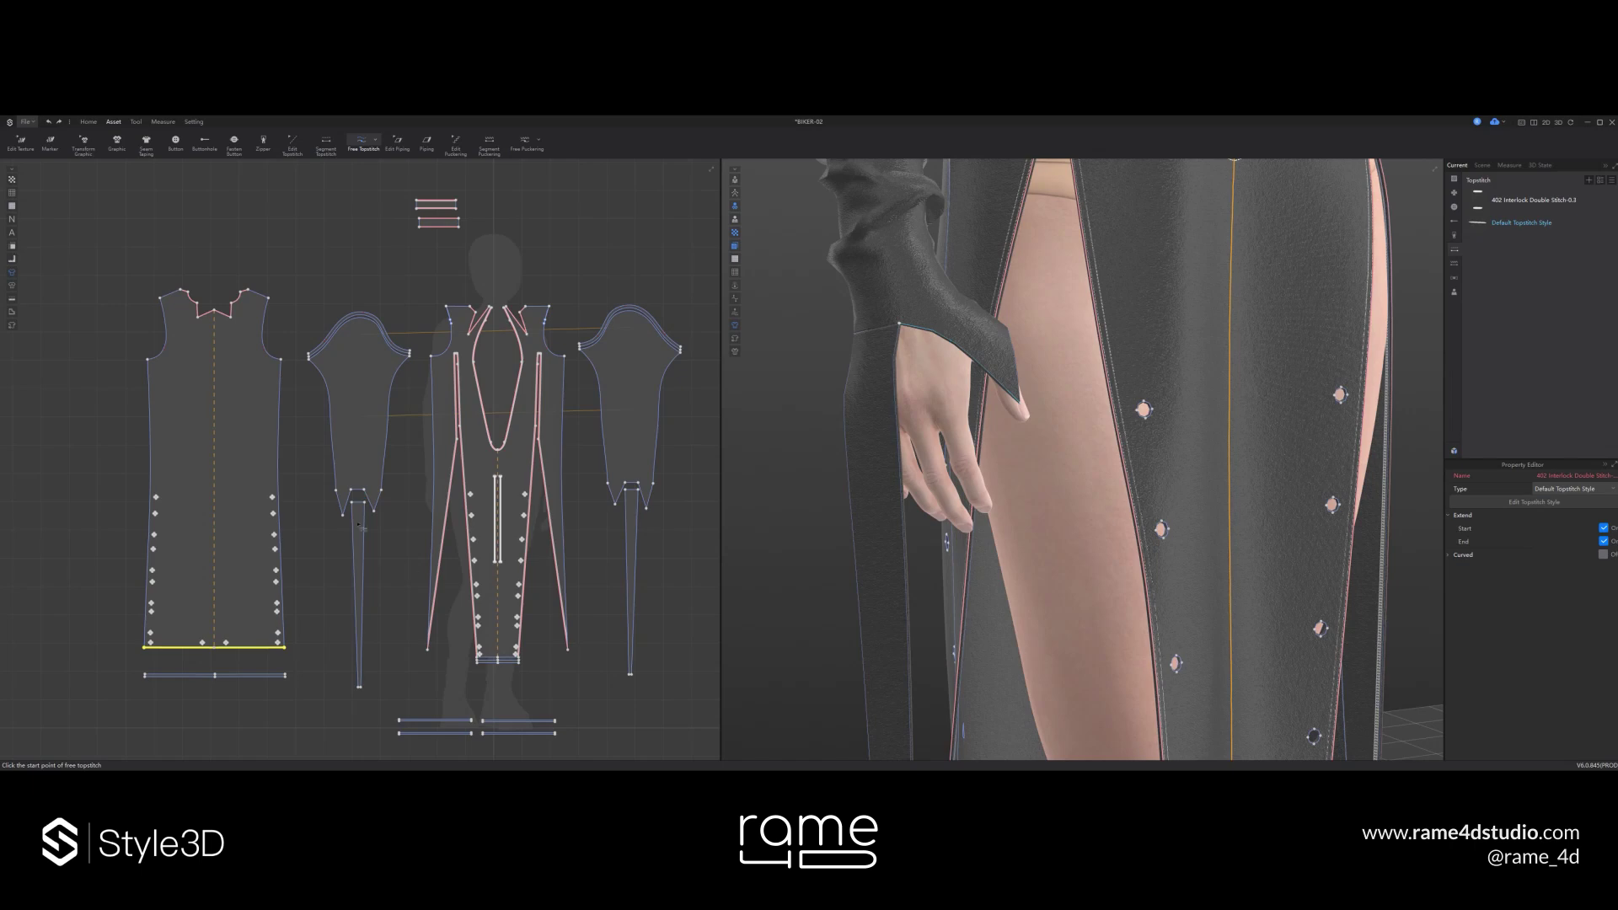
pyautogui.click(356, 495)
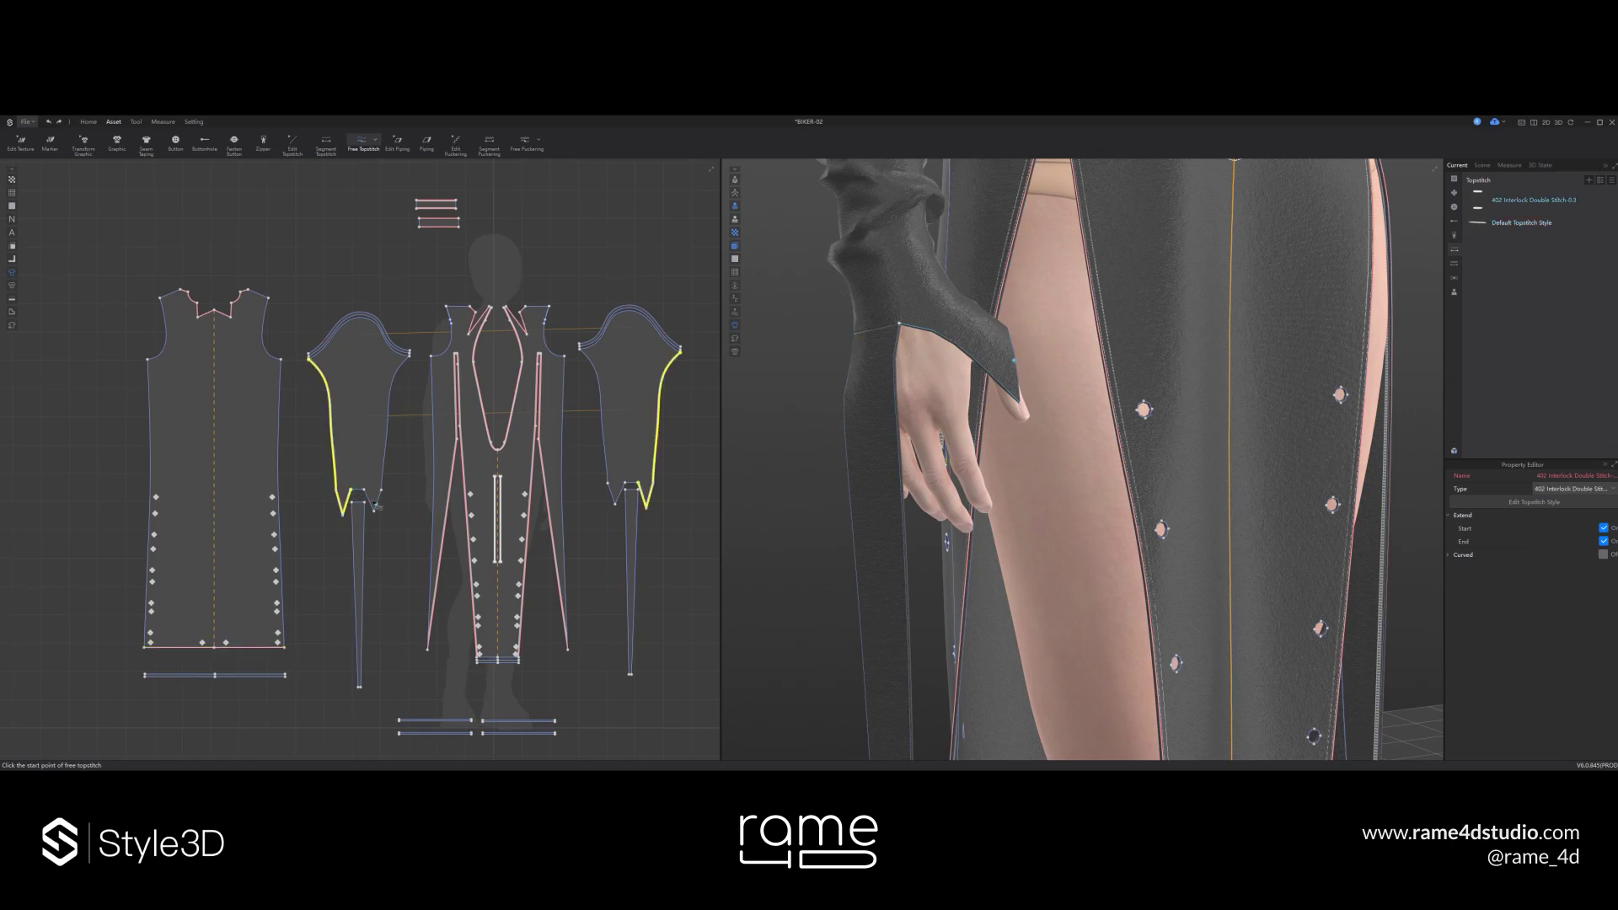
pyautogui.click(411, 363)
# - Topstitch the edges of both hanging sleeve strips and apply the Default Topstitch Style to the sleeve and strip stitching
pyautogui.click(360, 684)
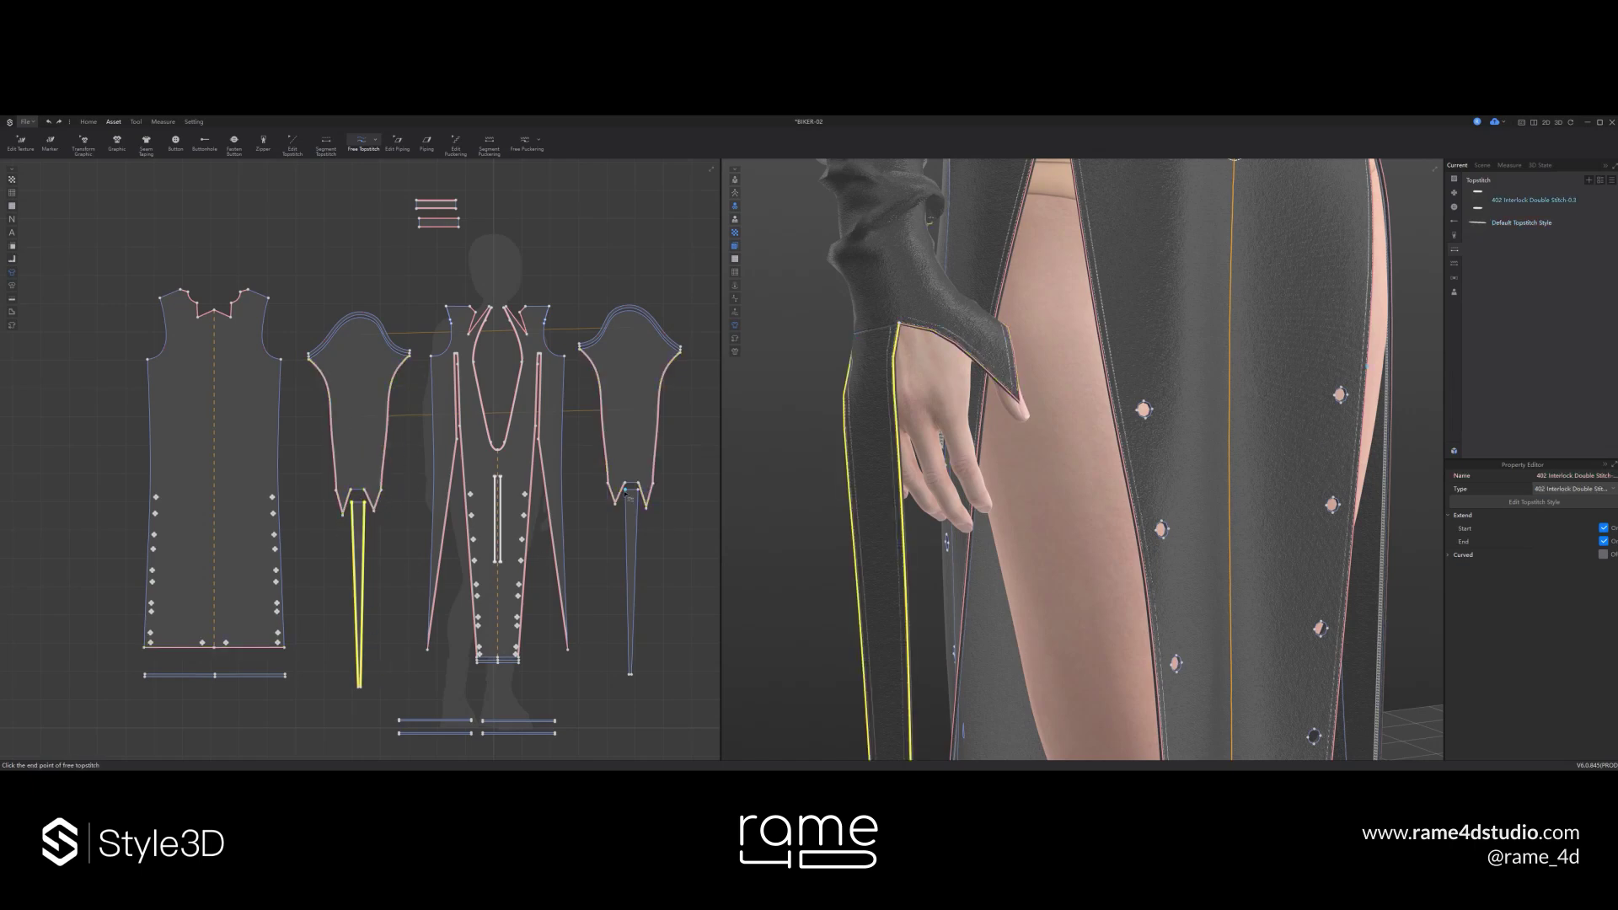
pyautogui.click(290, 143)
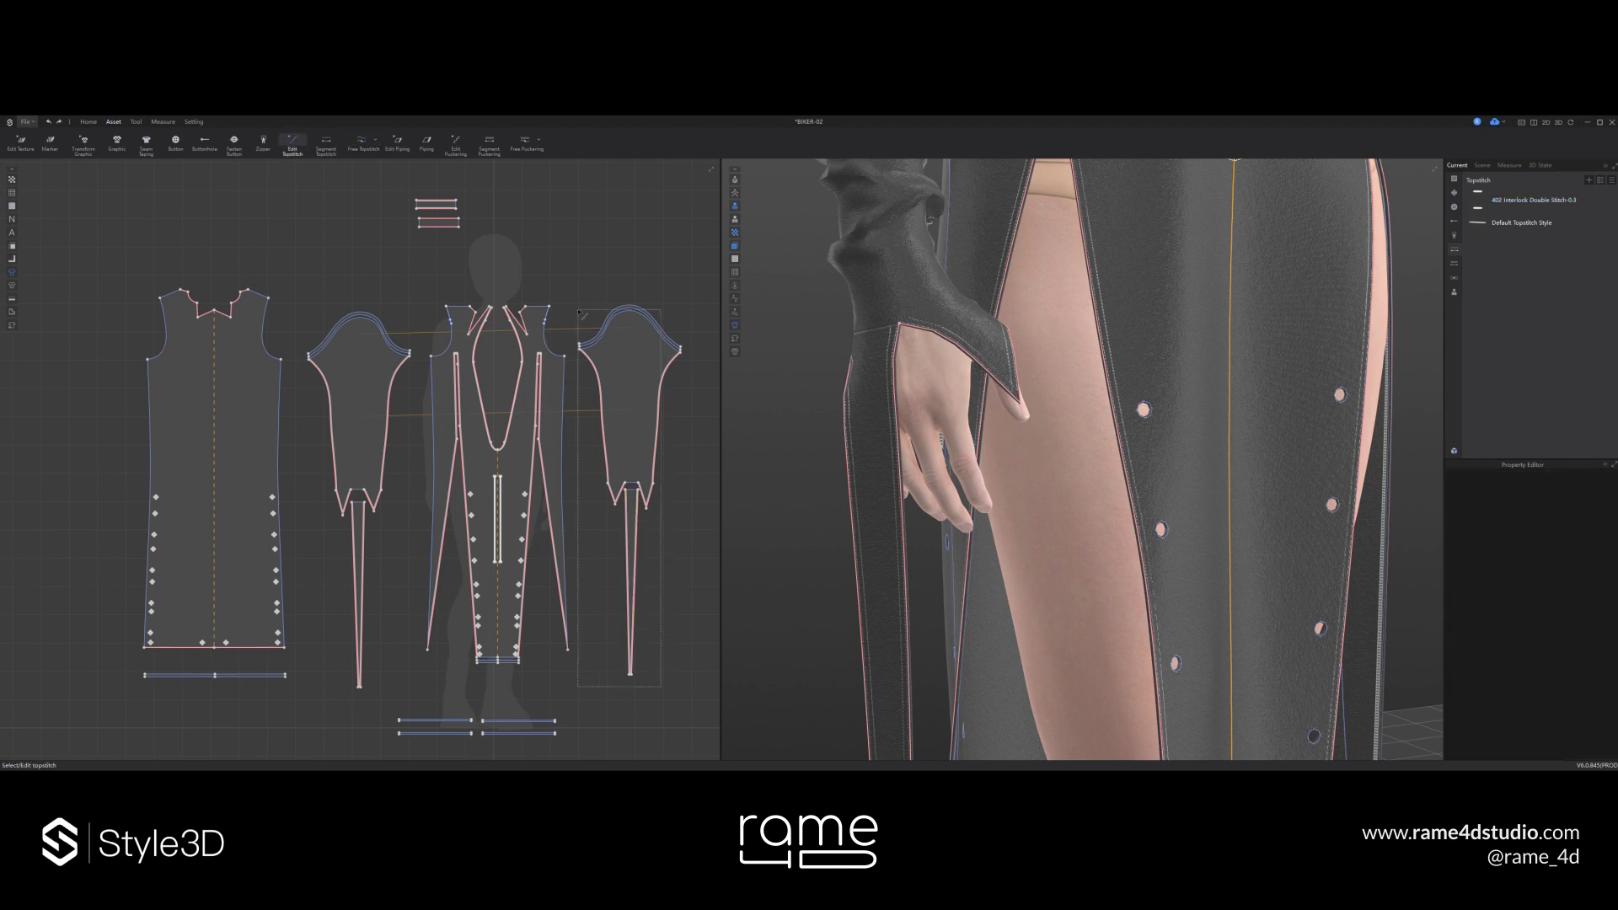
pyautogui.click(1532, 225)
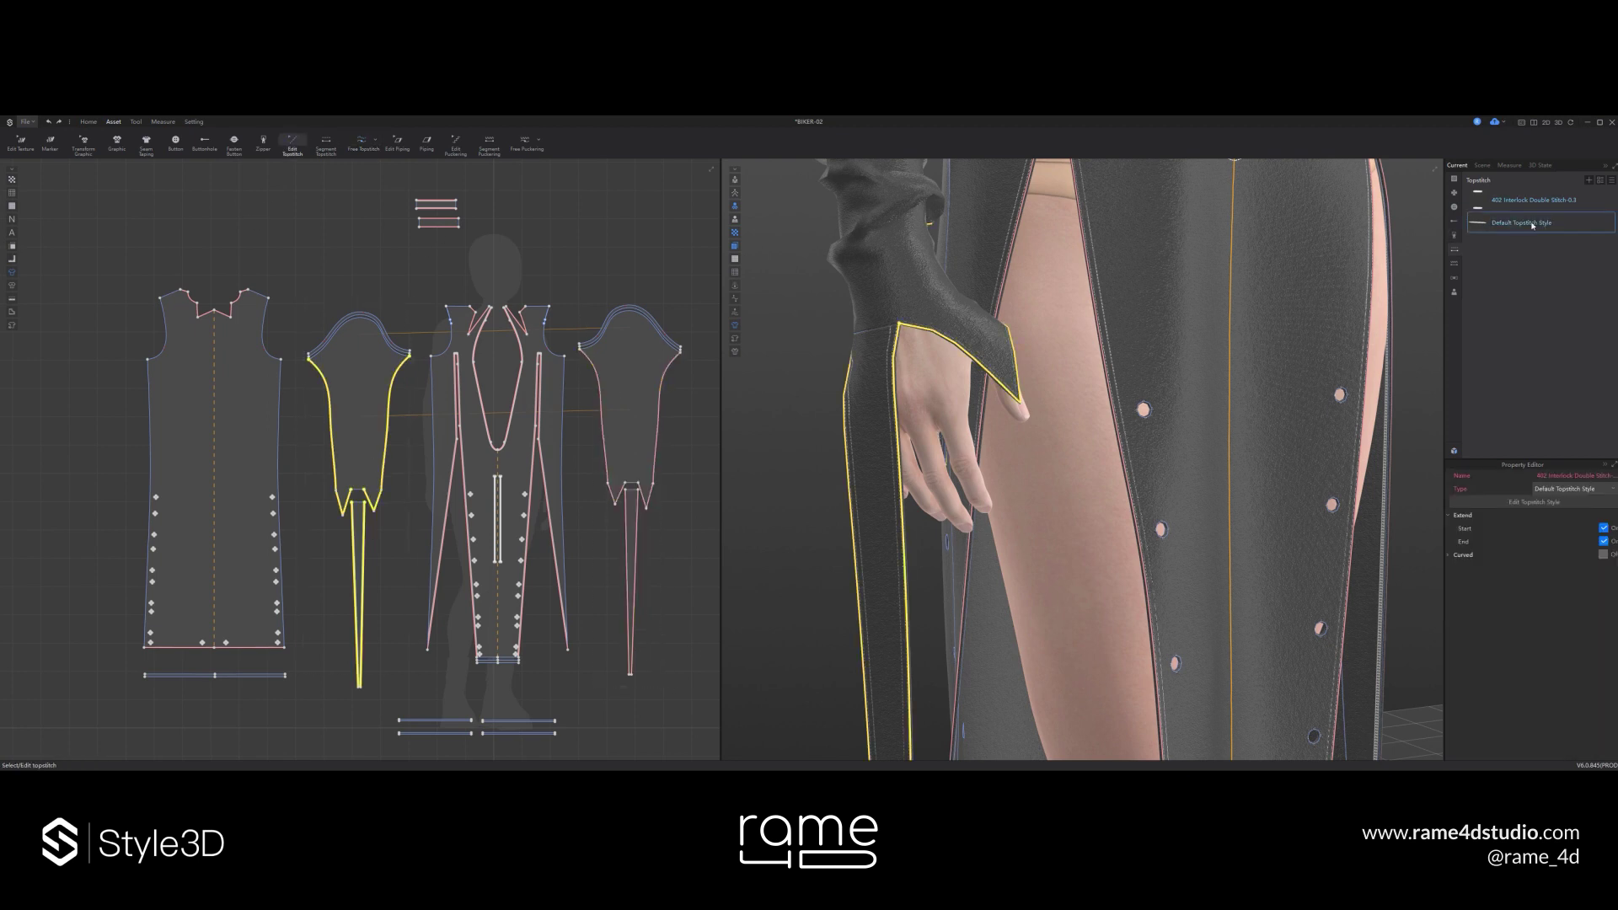
# - Add segment topstitches along both sleeve caps and the armhole edges of the front panels
pyautogui.click(556, 301)
pyautogui.click(88, 123)
pyautogui.click(21, 142)
pyautogui.scroll(-6, 1096, 354)
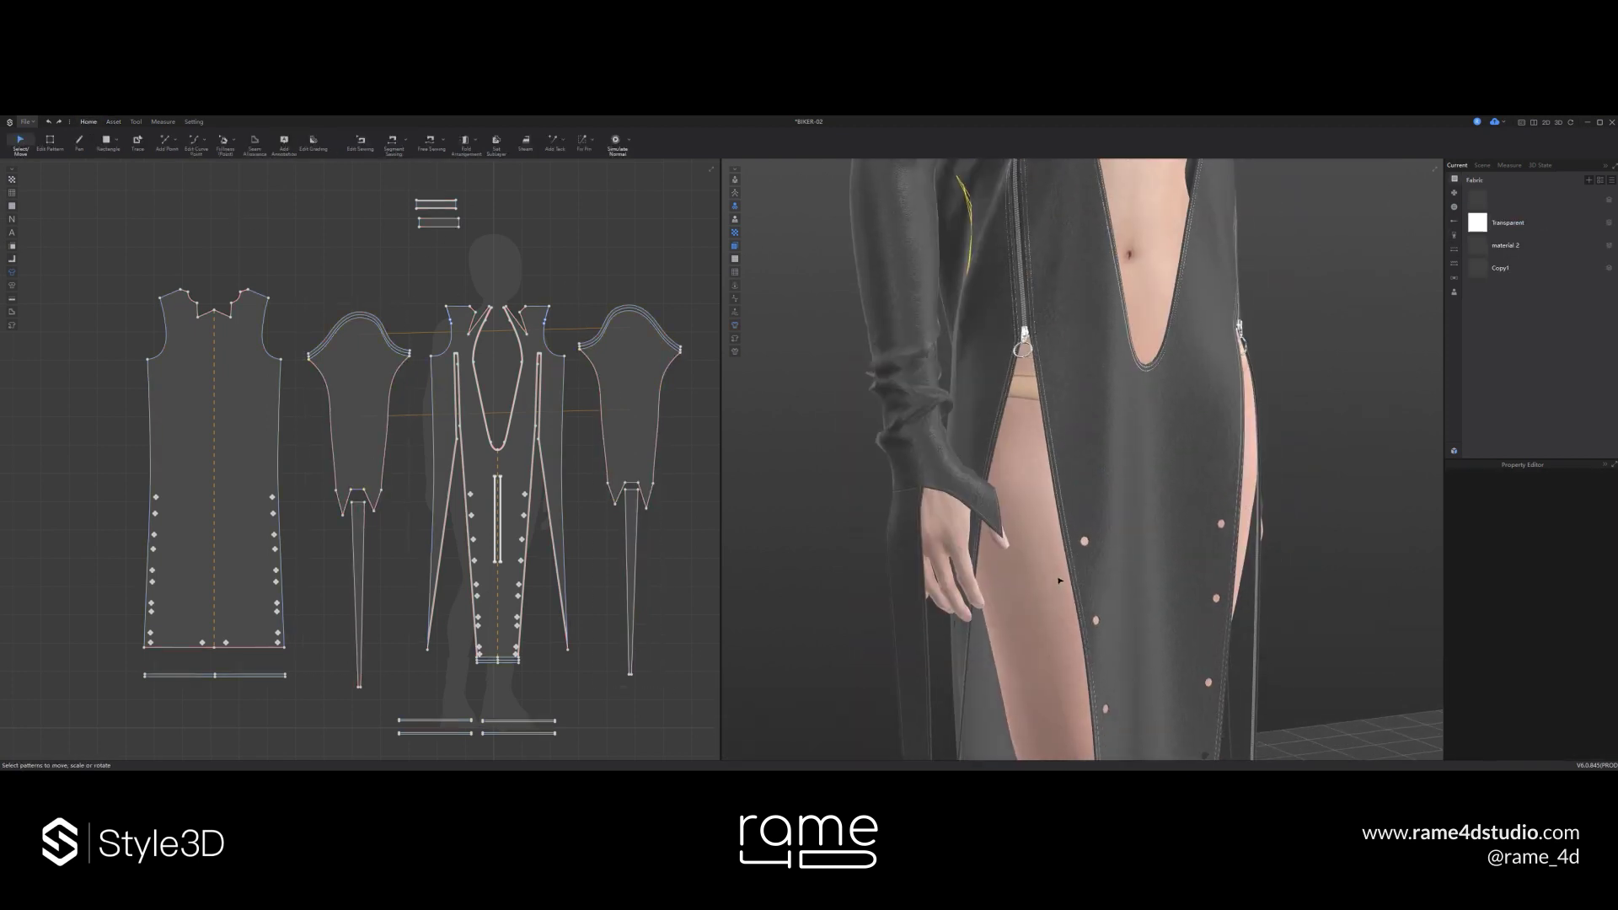
pyautogui.moveTo(1121, 362); pyautogui.dragTo(1062, 329, button='right')
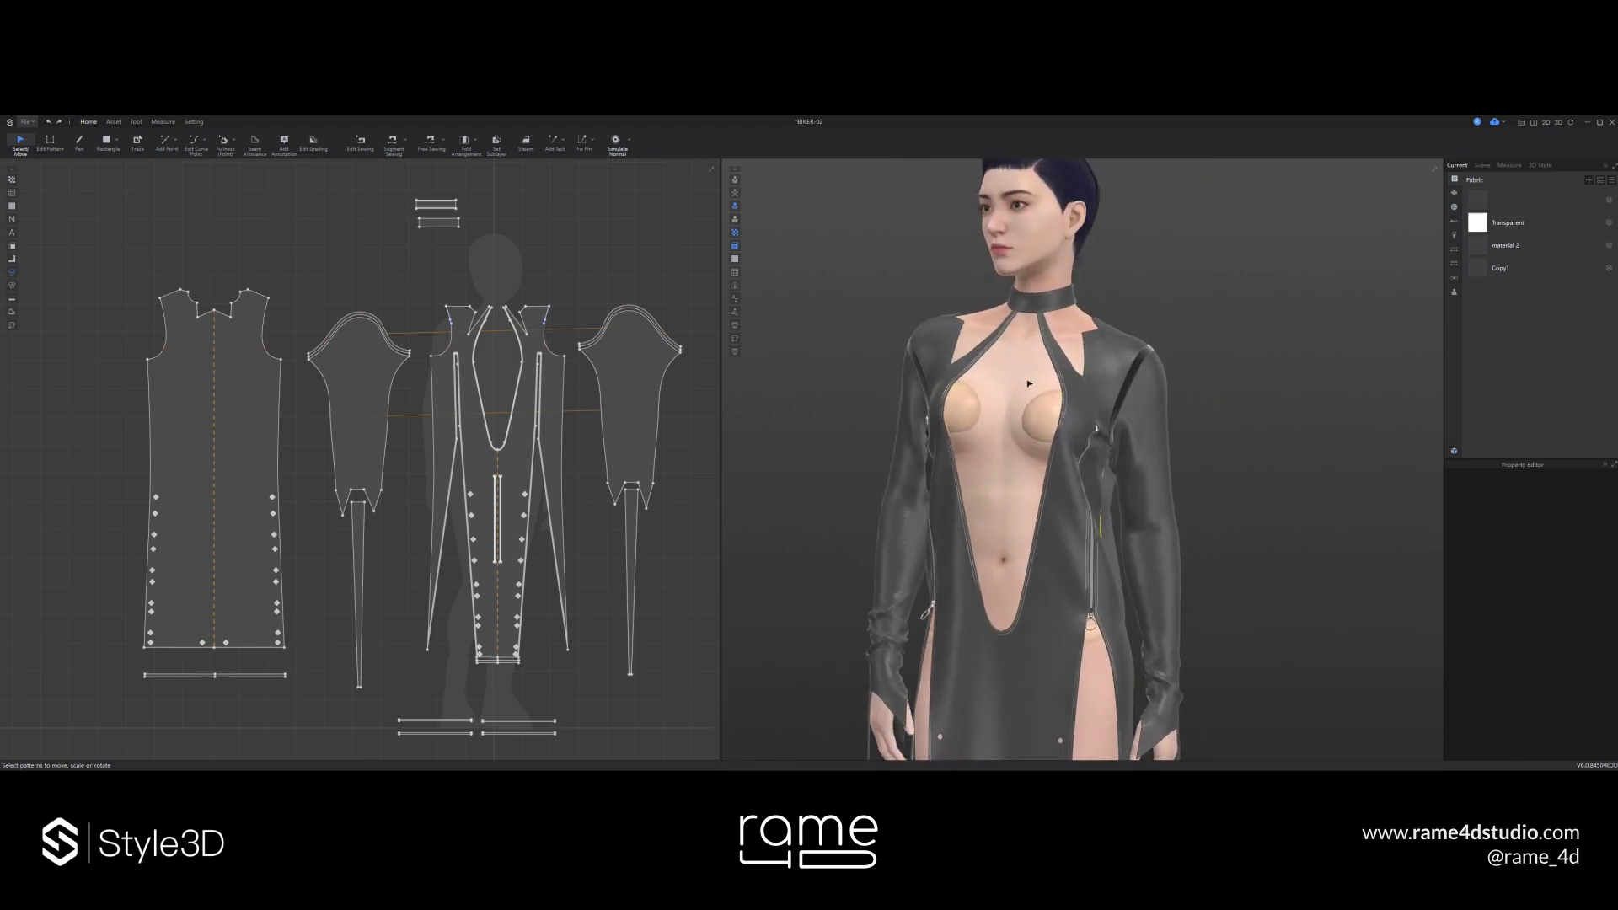
pyautogui.click(113, 122)
pyautogui.click(327, 143)
pyautogui.scroll(2, 422, 318)
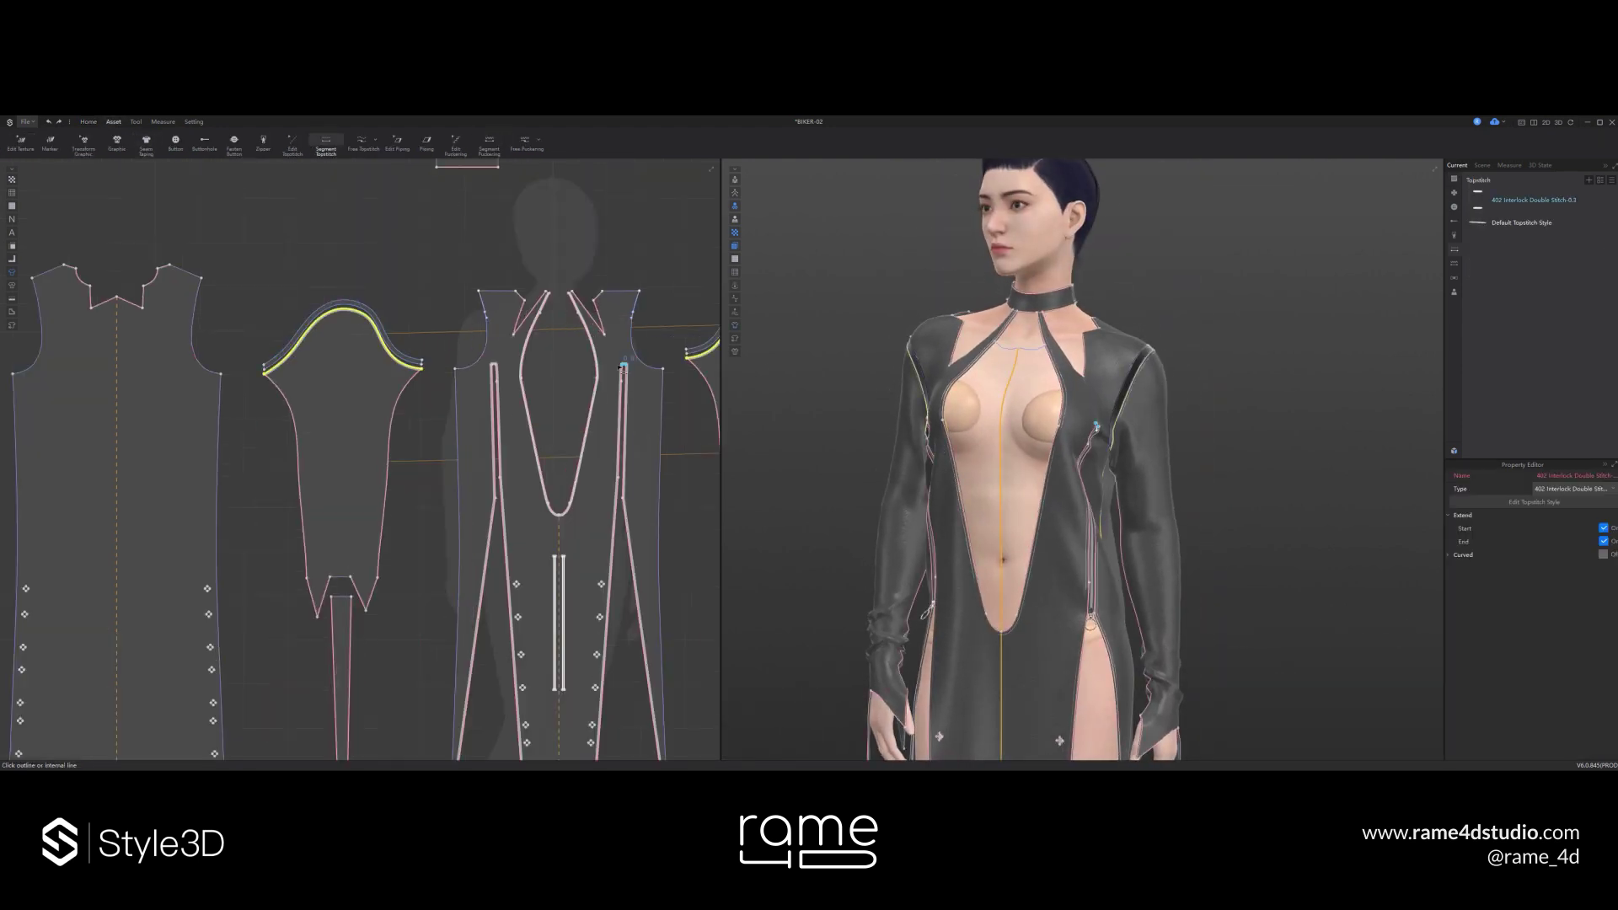
pyautogui.click(633, 344)
# - Add a segment topstitch along the back panel's armhole edges
pyautogui.scroll(5, 1180, 472)
pyautogui.moveTo(1298, 476); pyautogui.dragTo(1090, 502, button='right')
pyautogui.click(193, 337)
pyautogui.moveTo(944, 438); pyautogui.dragTo(1041, 439, button='right')
pyautogui.click(88, 121)
pyautogui.click(20, 143)
pyautogui.moveTo(893, 404); pyautogui.dragTo(764, 351, button='right')
pyautogui.scroll(-5, 993, 398)
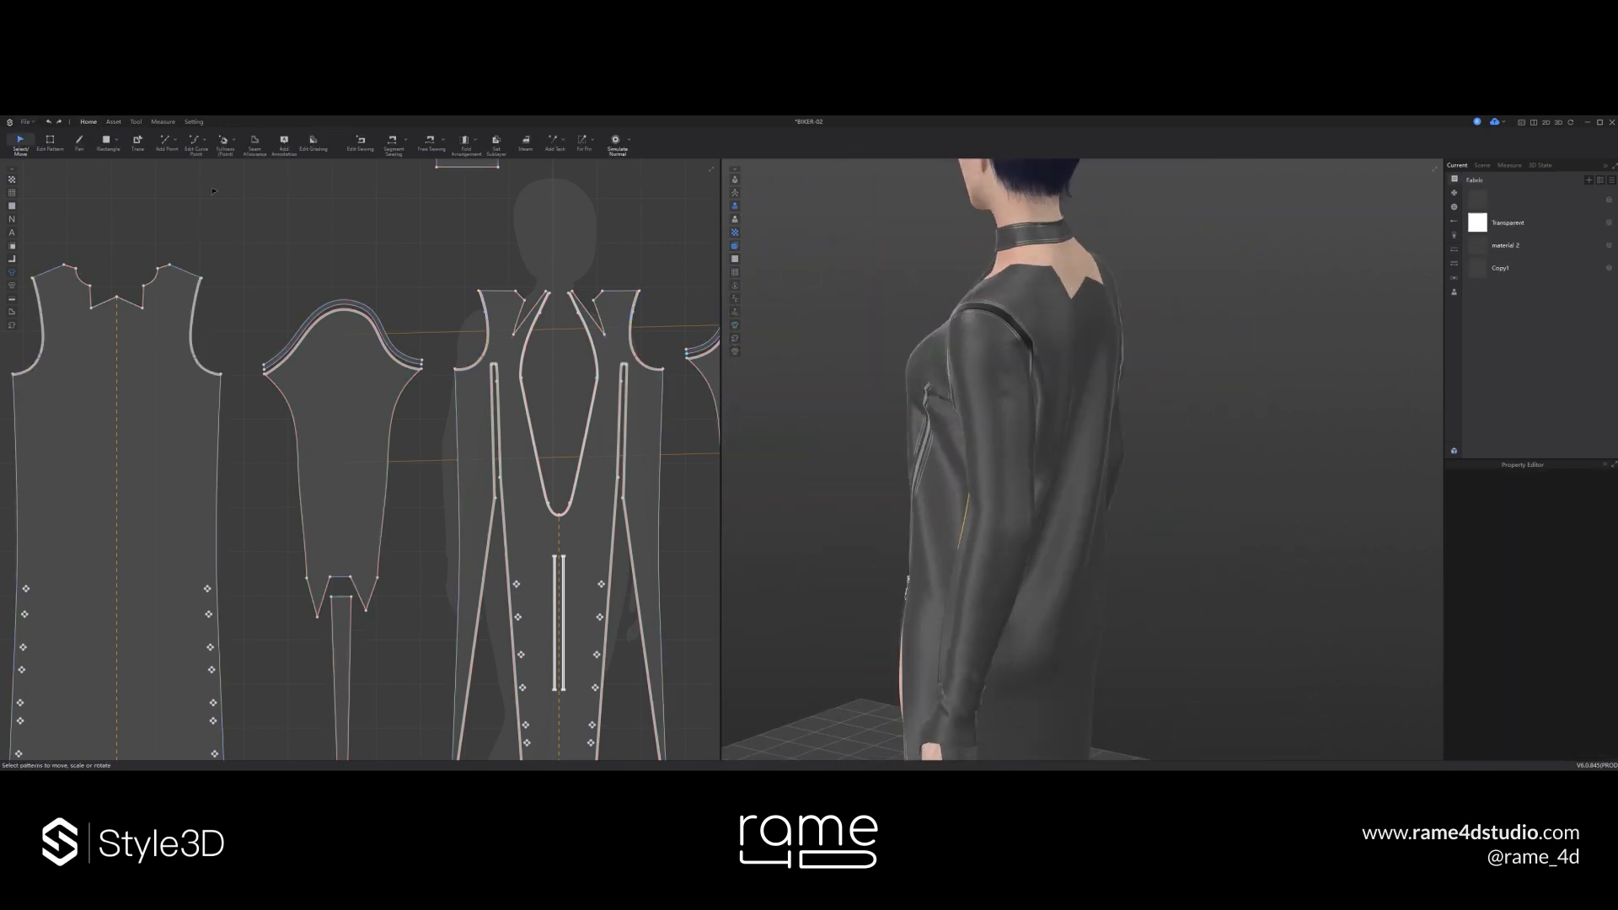
# - Apply the 402 Interlock Double Stitch style to the collar pieces' topstitches and save the project
pyautogui.click(113, 121)
pyautogui.click(292, 144)
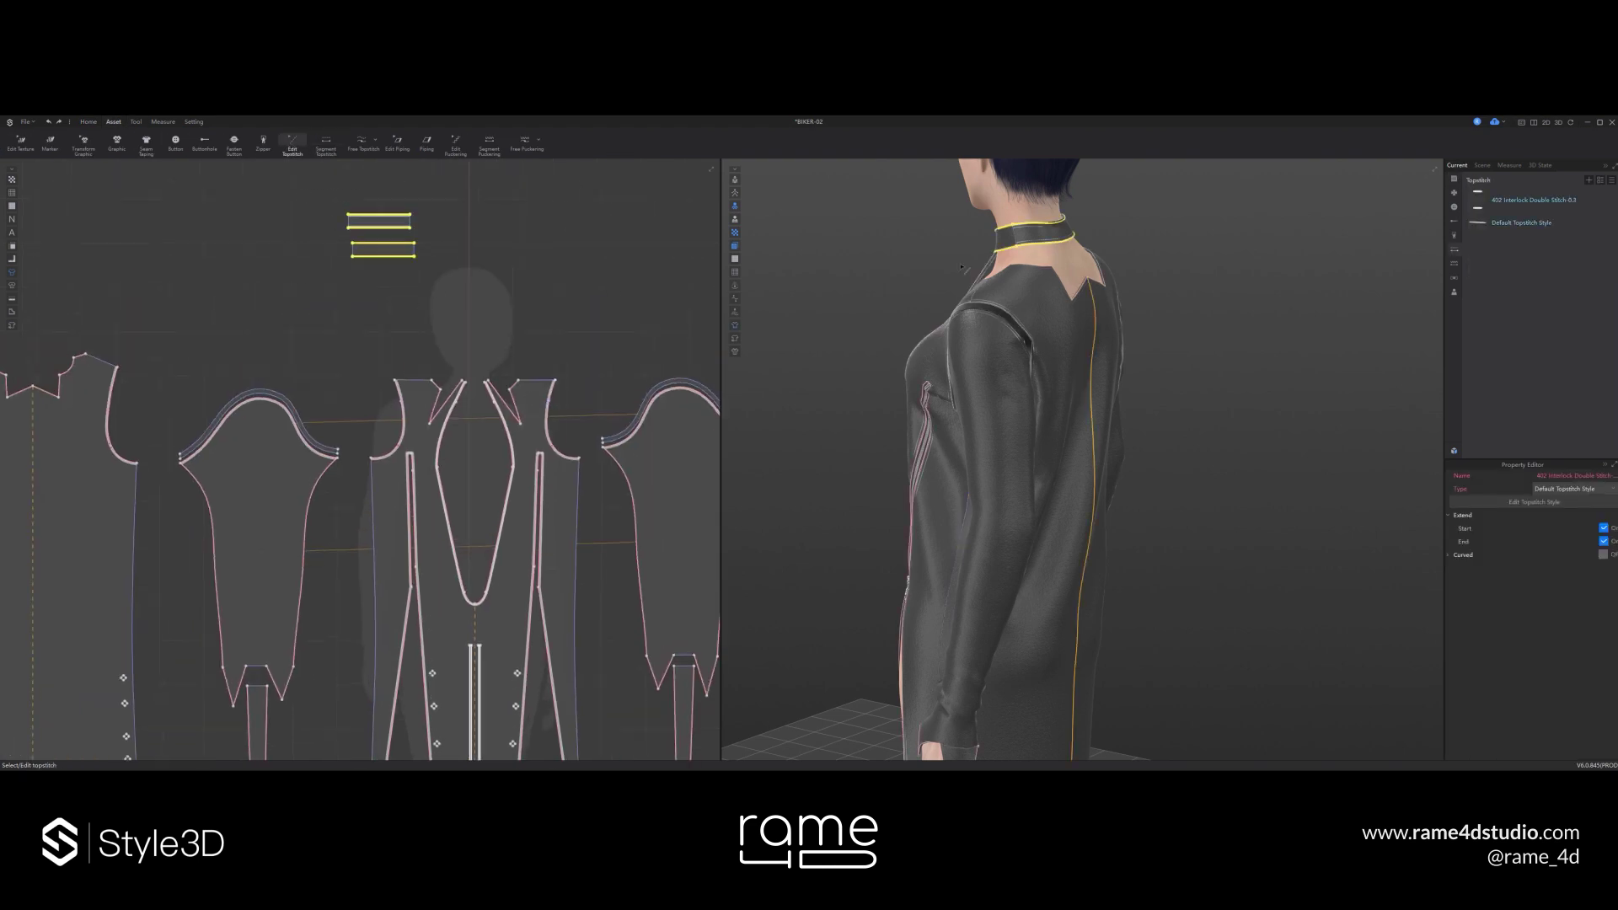
pyautogui.rightClick(1490, 208)
pyautogui.click(1517, 252)
pyautogui.click(89, 121)
pyautogui.click(20, 144)
pyautogui.moveTo(1180, 379); pyautogui.dragTo(1104, 375, button='right')
pyautogui.click(27, 121)
pyautogui.hotkey('ctrl', 's')
pyautogui.moveTo(1100, 280); pyautogui.dragTo(1177, 361, button='right')
# - Add free puckering along the front neckline opening and set its puckering style to Leather
pyautogui.click(113, 121)
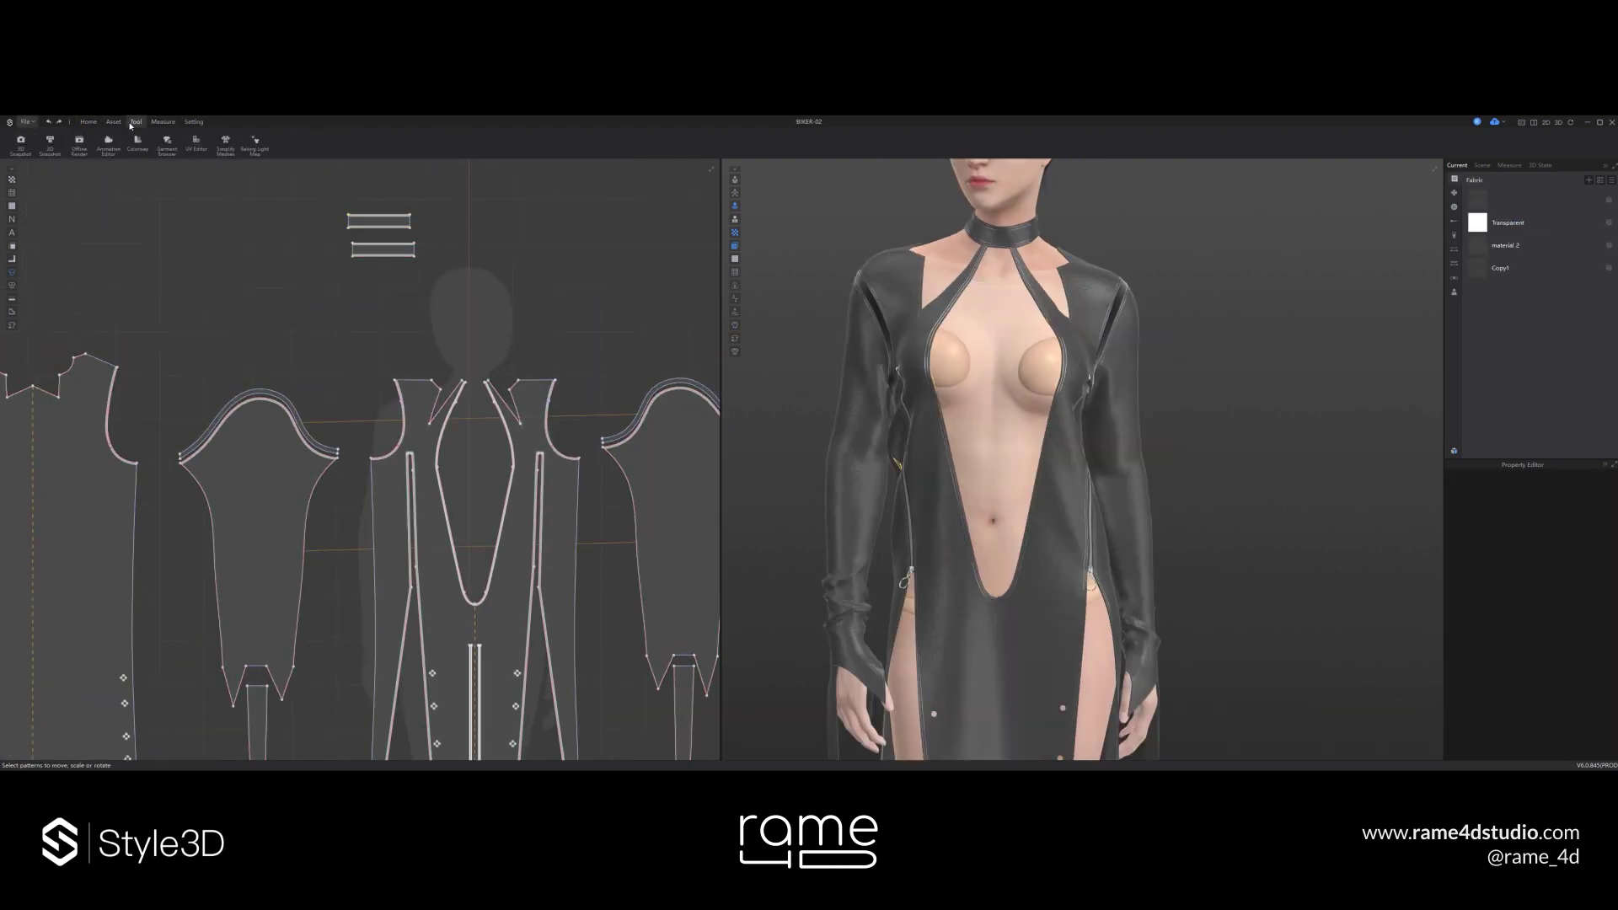
pyautogui.click(525, 140)
pyautogui.click(509, 536)
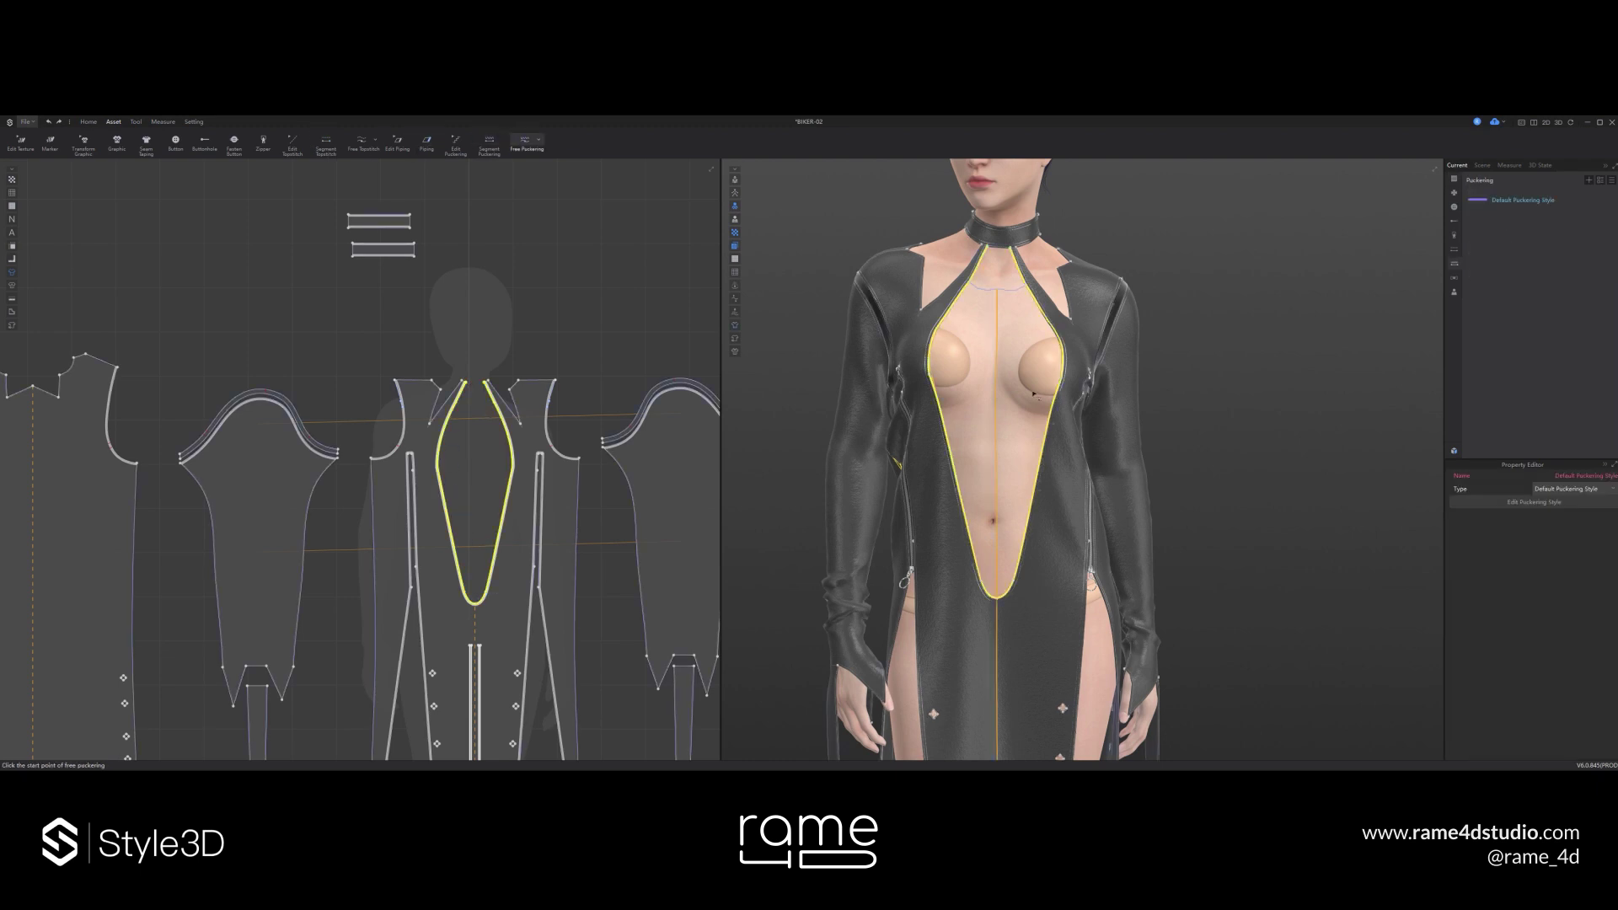
pyautogui.scroll(5, 1109, 456)
pyautogui.click(1555, 490)
pyautogui.click(1549, 530)
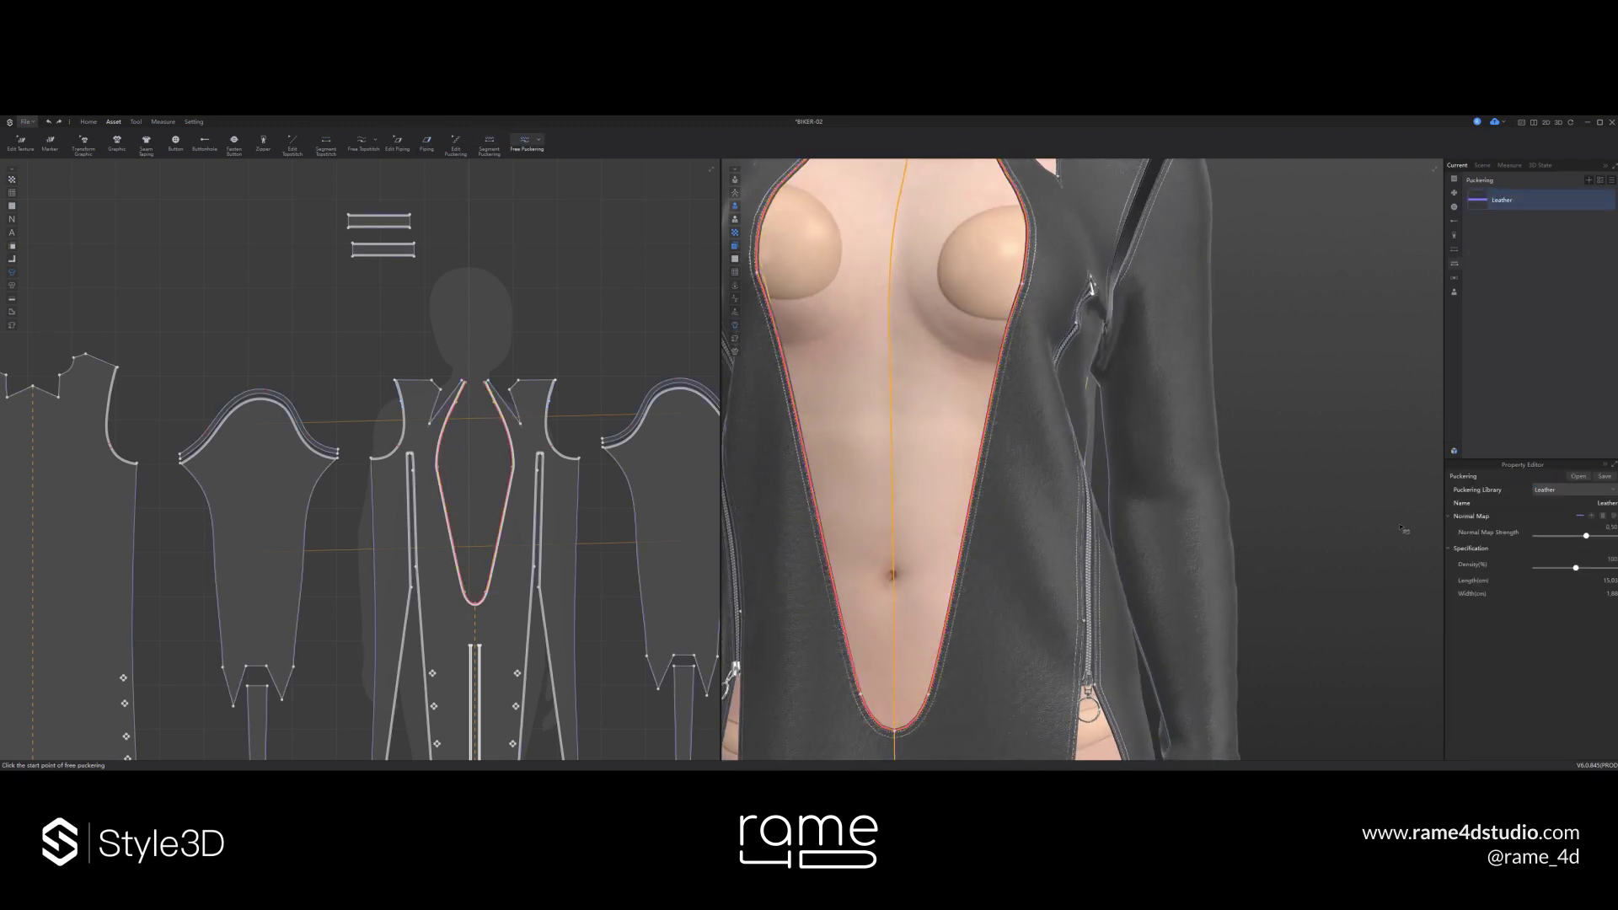
# - Add Leather puckering along the front slits and zipper openings, the front armholes and the back panel's outline
pyautogui.scroll(-4, 1083, 459)
pyautogui.scroll(-5, 488, 397)
pyautogui.click(447, 479)
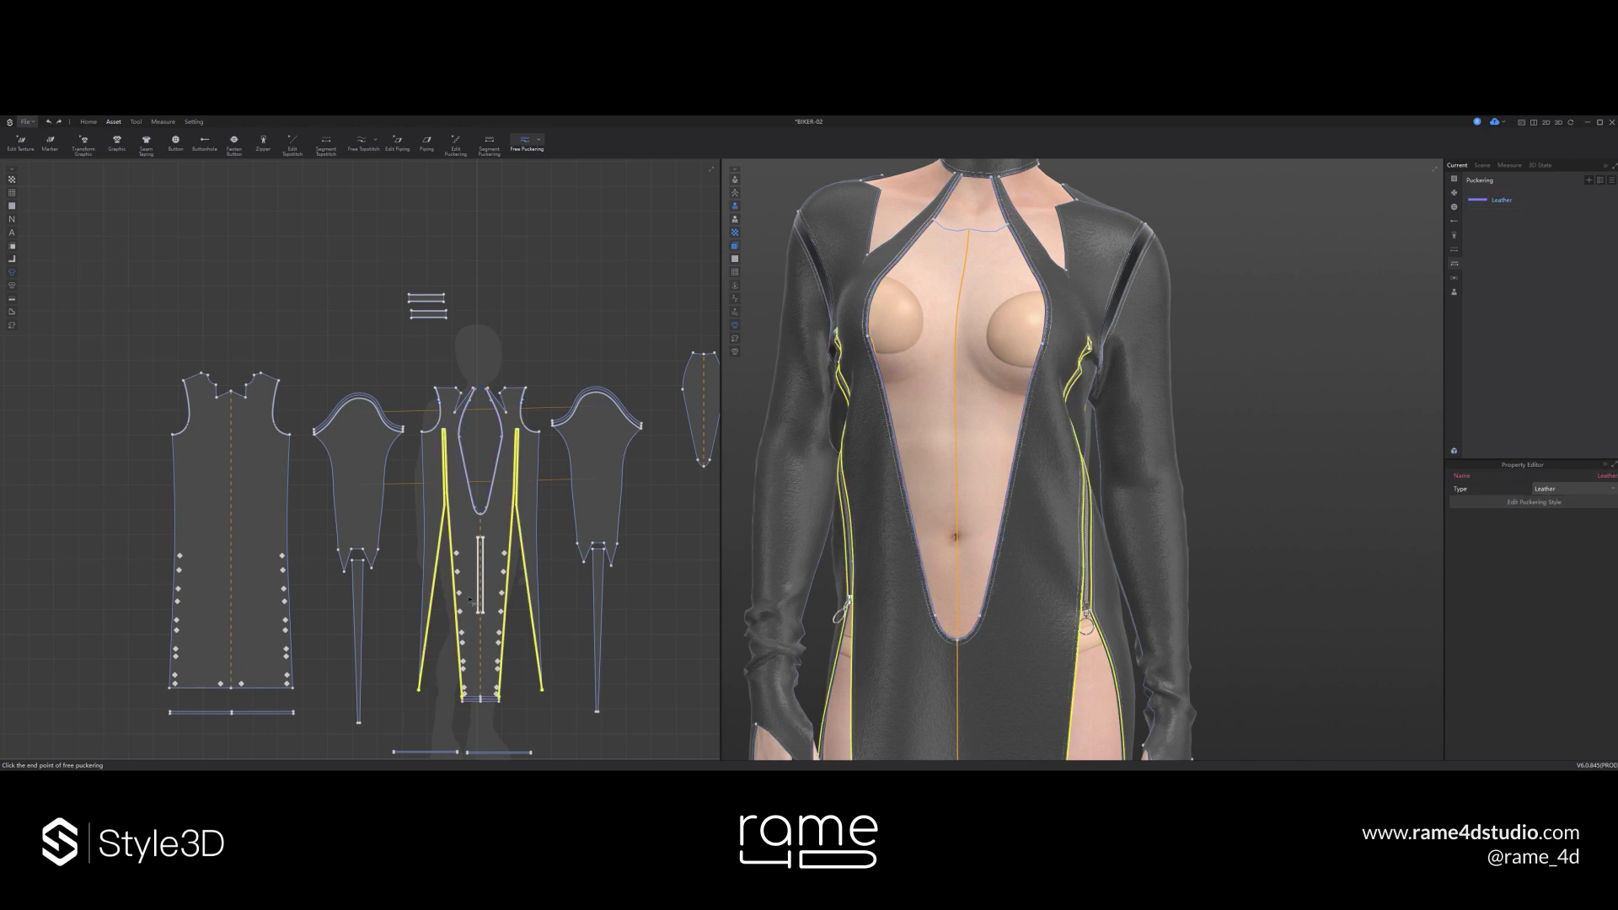
pyautogui.click(292, 690)
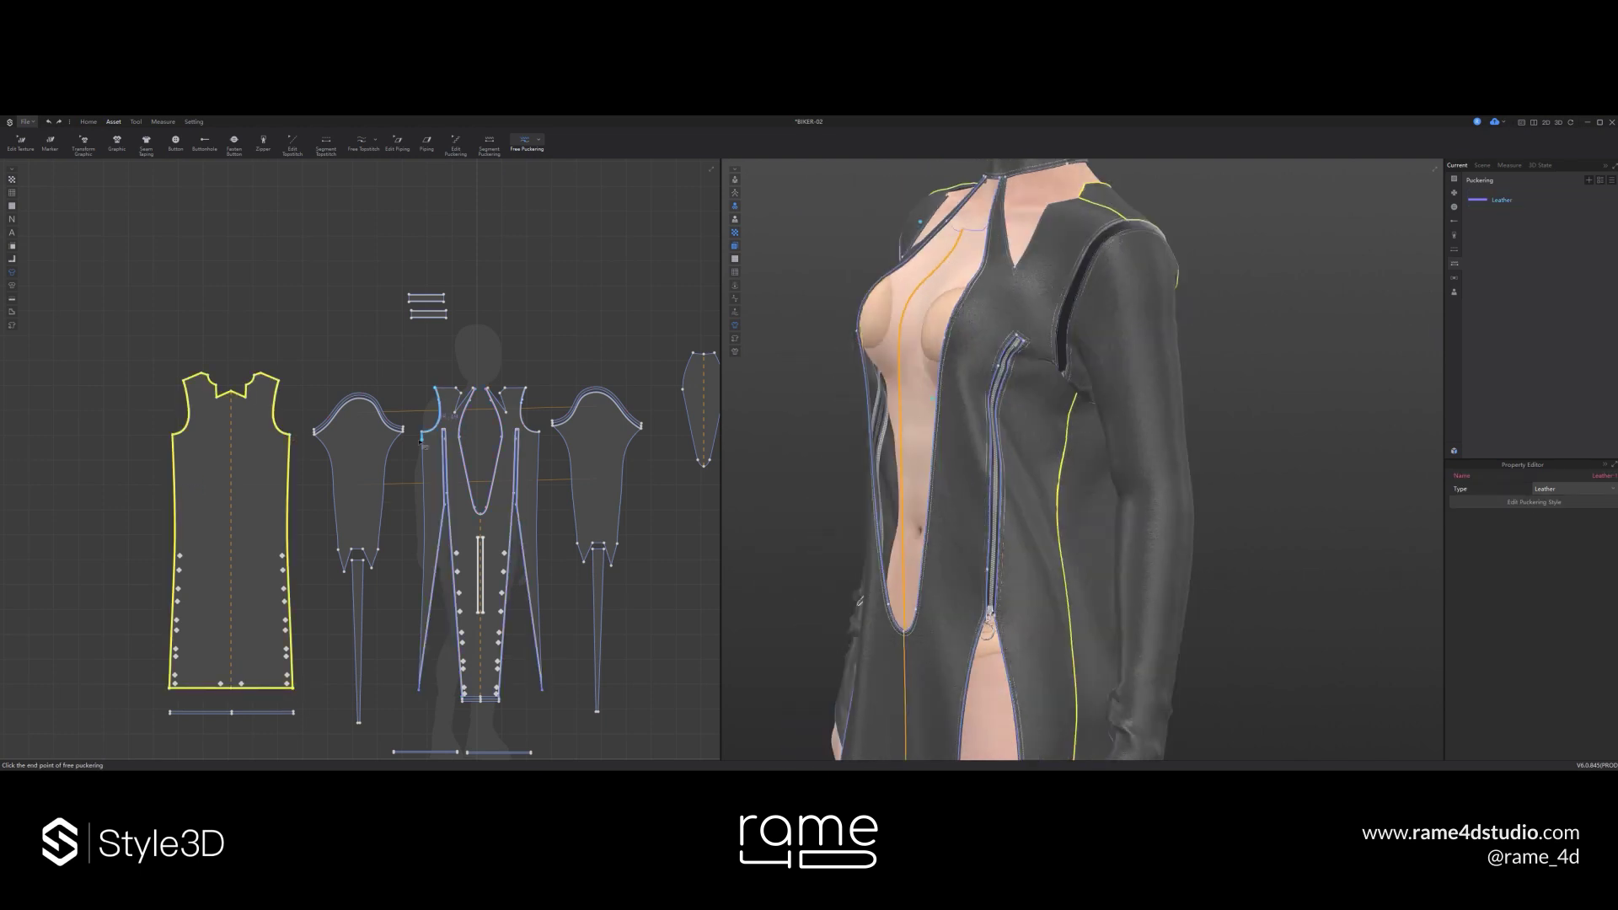
pyautogui.moveTo(1183, 410); pyautogui.dragTo(1015, 396, button='right')
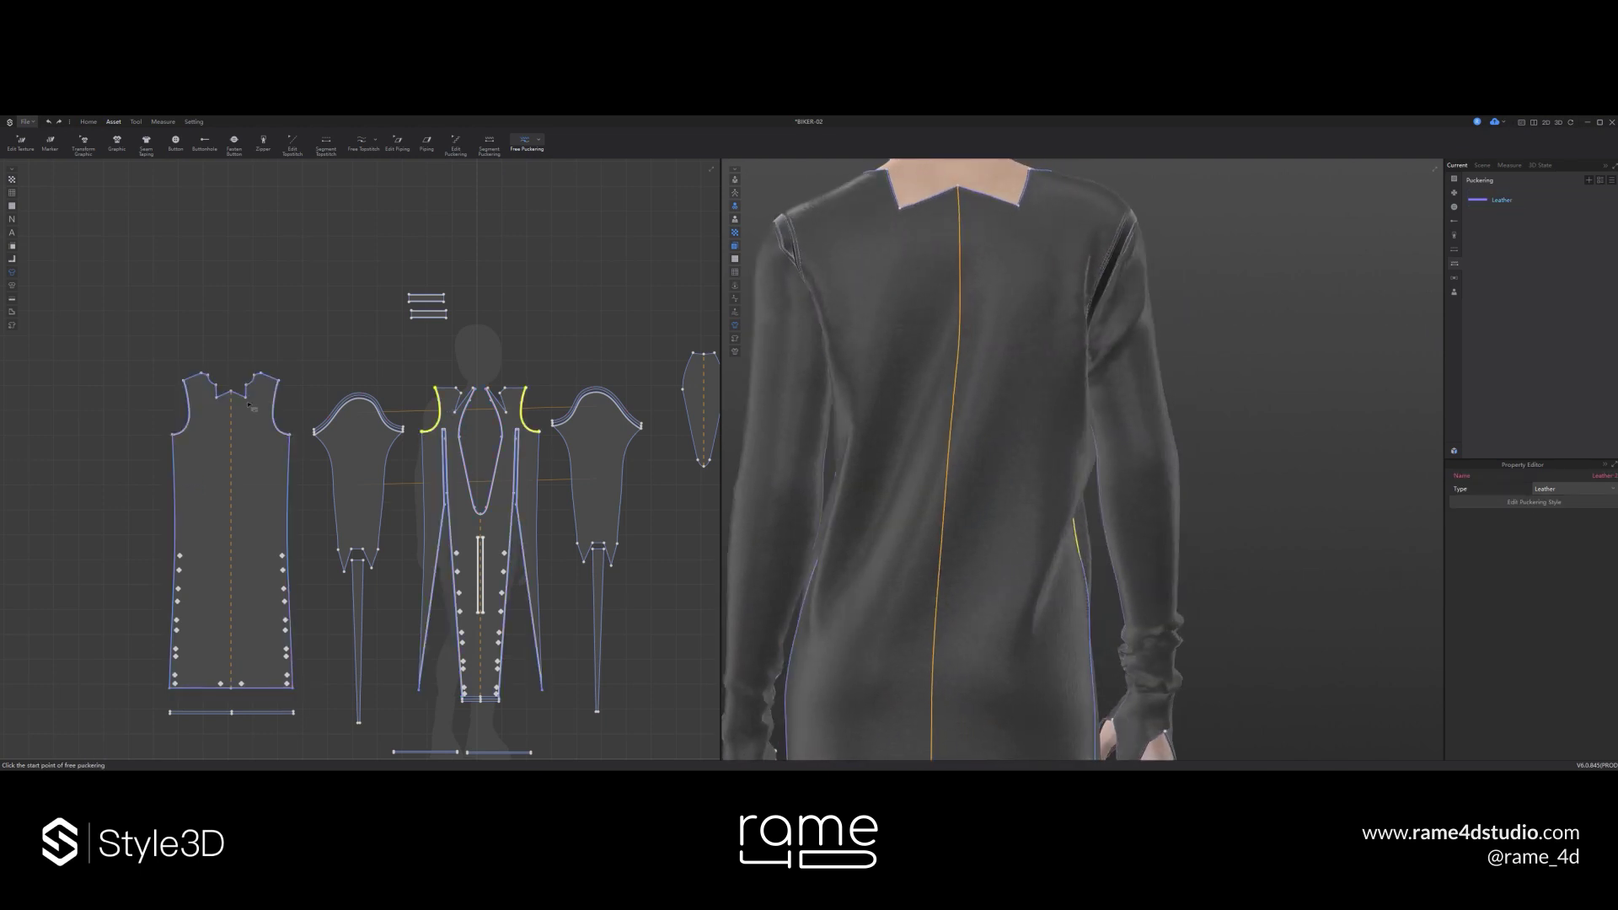
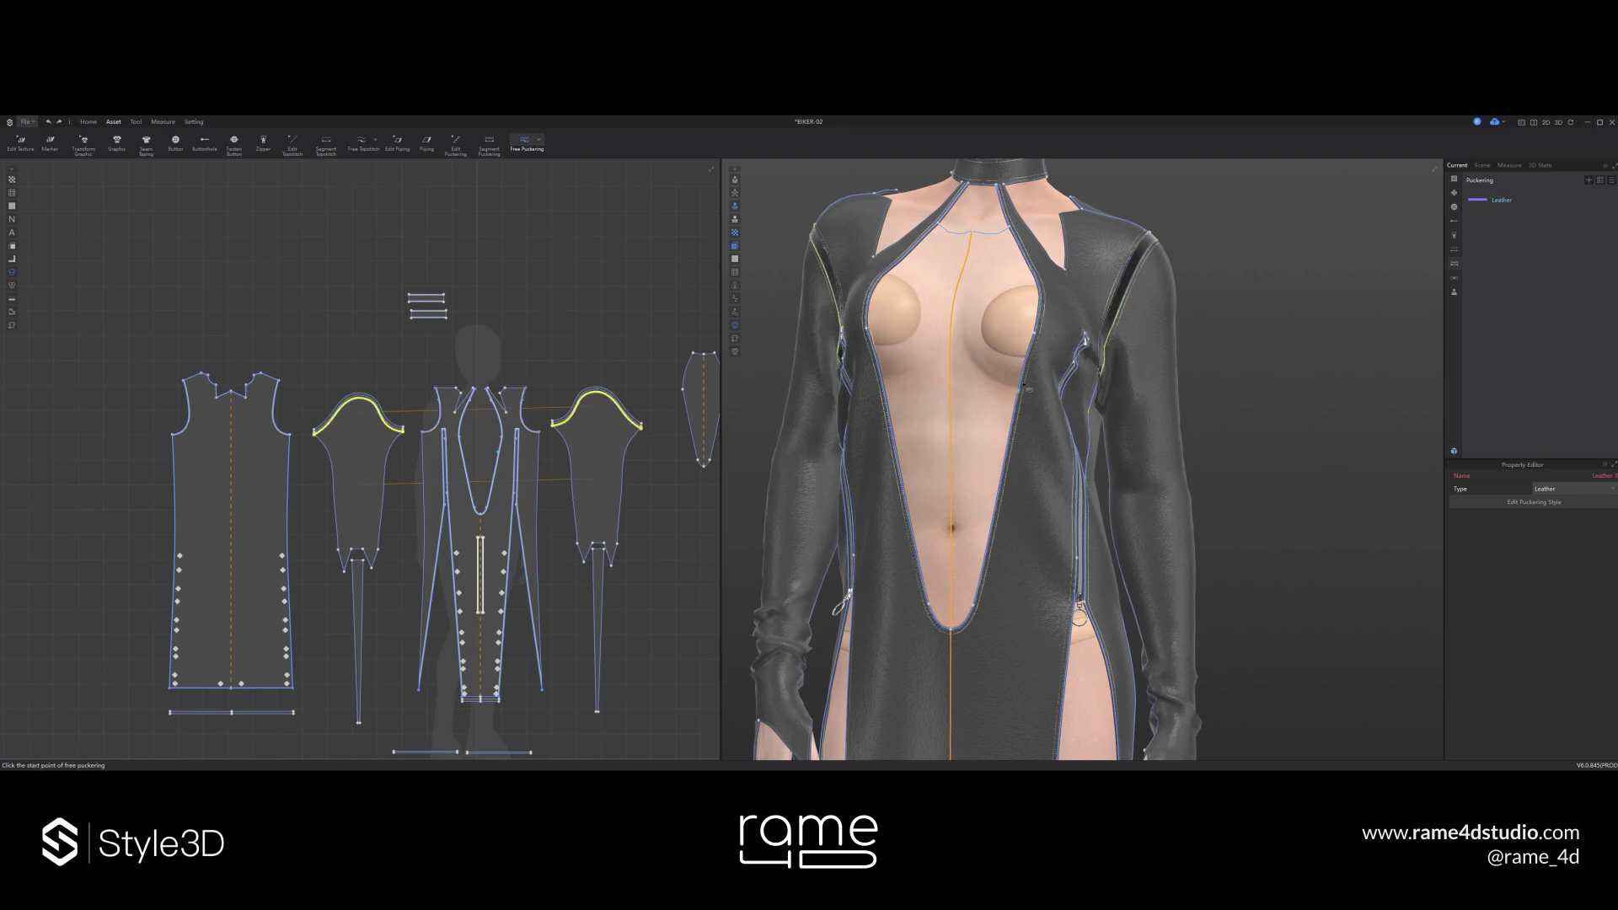
# - Add Leather puckering along the caps, side edges and pointed hems of both sleeves and around their hanging strips
pyautogui.moveTo(1075, 596); pyautogui.dragTo(1078, 411, button='middle')
pyautogui.click(357, 722)
pyautogui.click(598, 549)
pyautogui.click(641, 431)
pyautogui.click(593, 544)
pyautogui.click(553, 425)
pyautogui.moveTo(1003, 472); pyautogui.dragTo(809, 463, button='right')
pyautogui.click(89, 123)
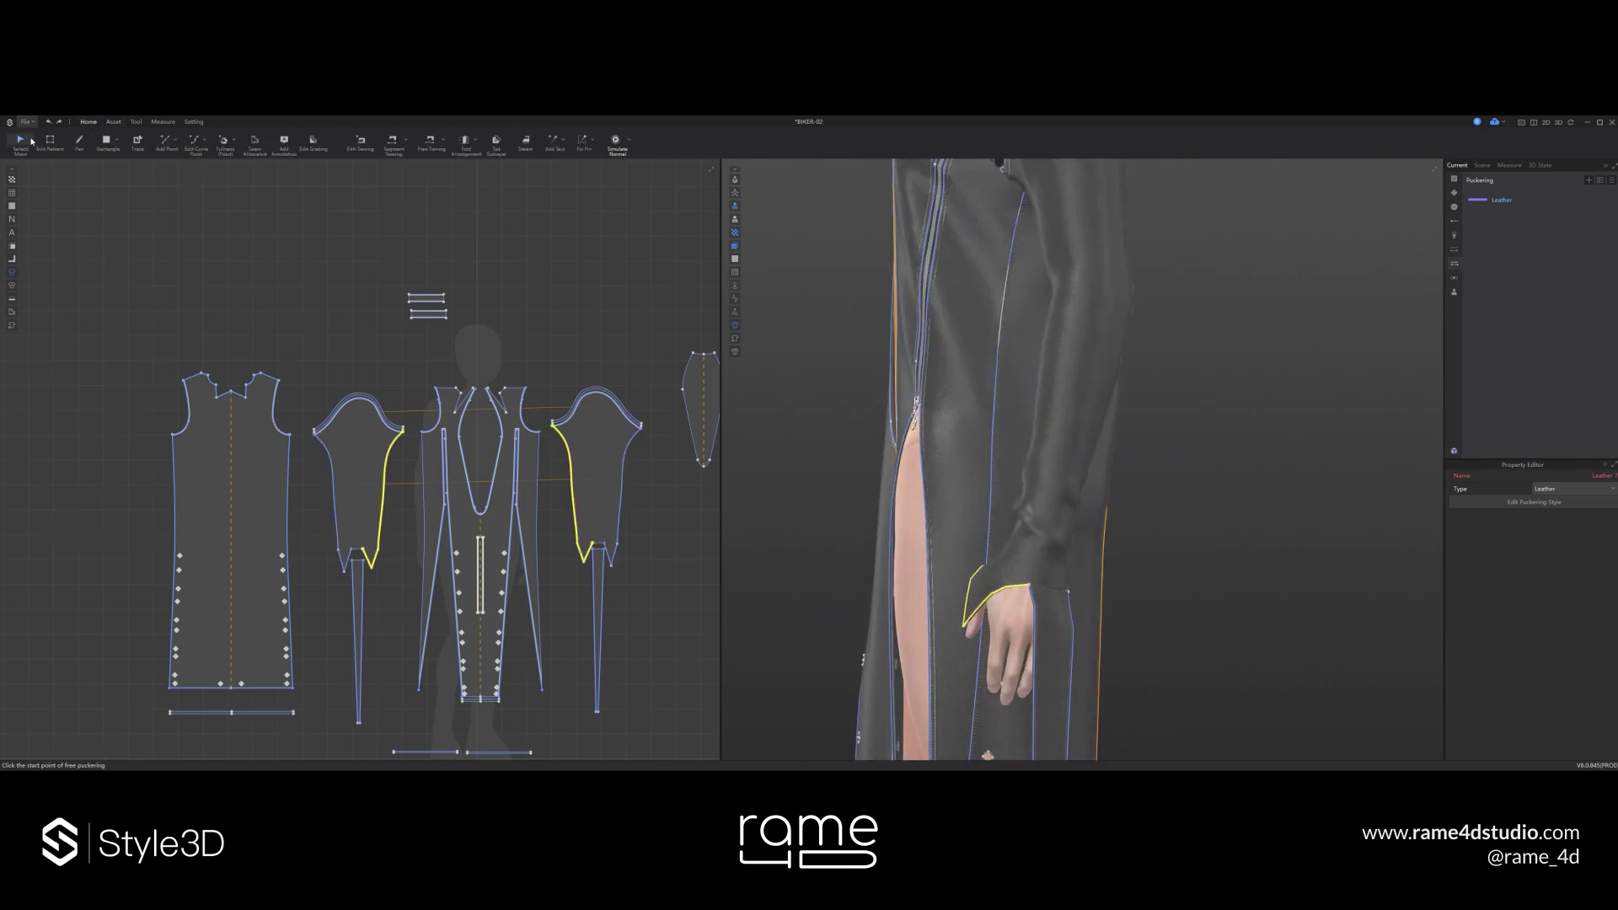
pyautogui.click(30, 142)
pyautogui.moveTo(952, 472); pyautogui.dragTo(1062, 476, button='right')
pyautogui.scroll(-4, 1062, 506)
pyautogui.moveTo(1092, 573); pyautogui.dragTo(1028, 467, button='middle')
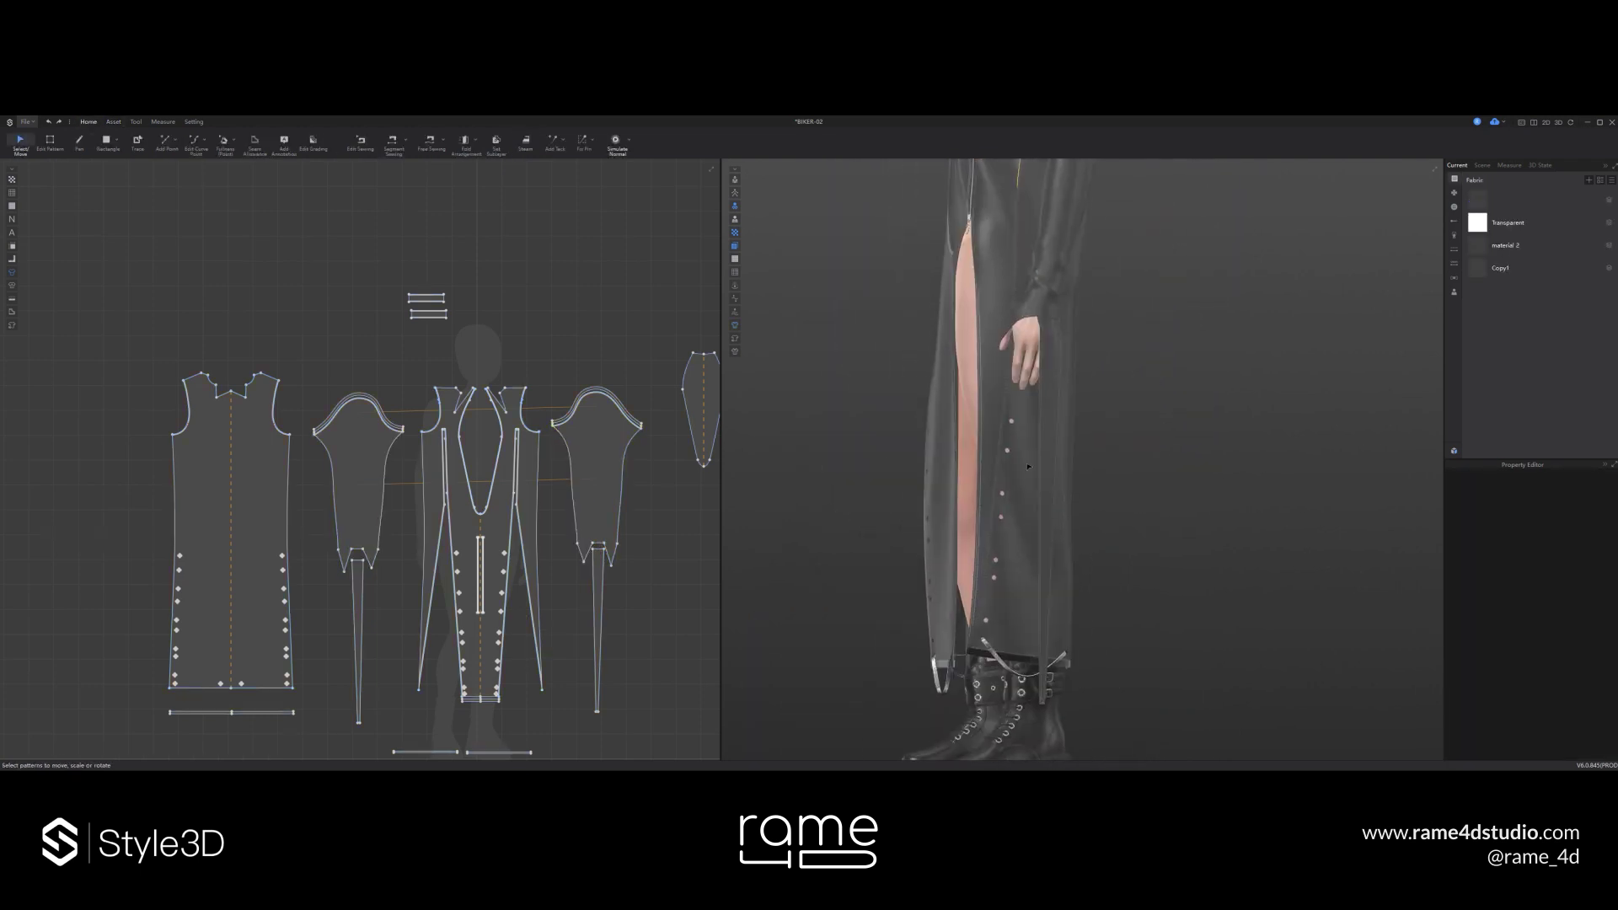
# - Delete the puckering that runs around the back panel's outline
pyautogui.scroll(2, 1028, 466)
pyautogui.click(113, 122)
pyautogui.click(455, 143)
pyautogui.scroll(3, 221, 493)
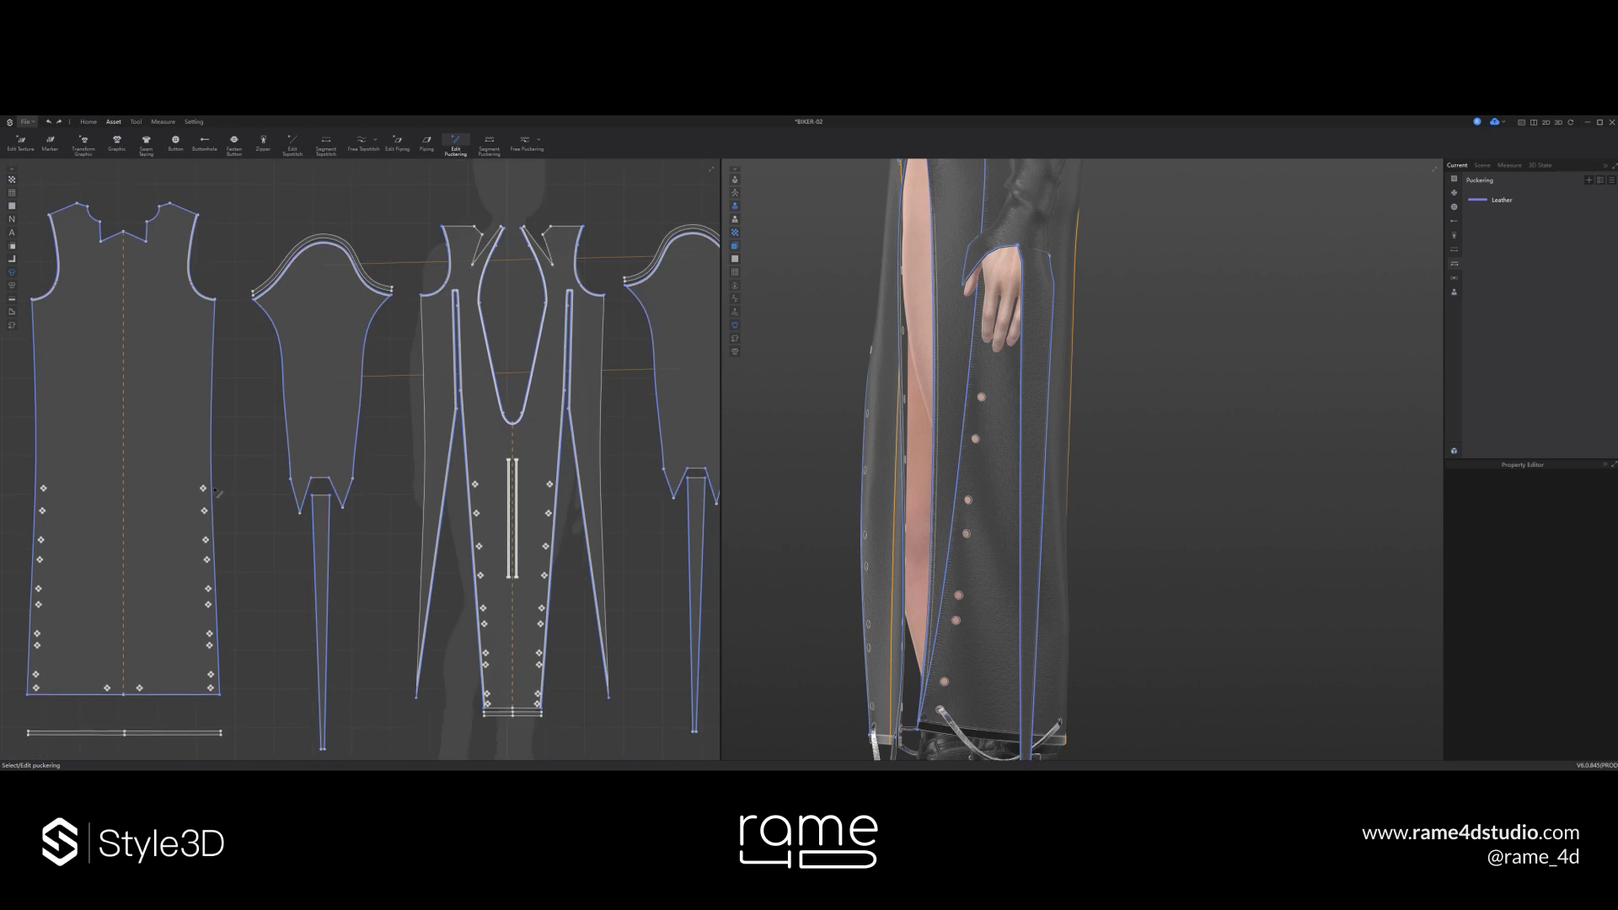
pyautogui.click(123, 413)
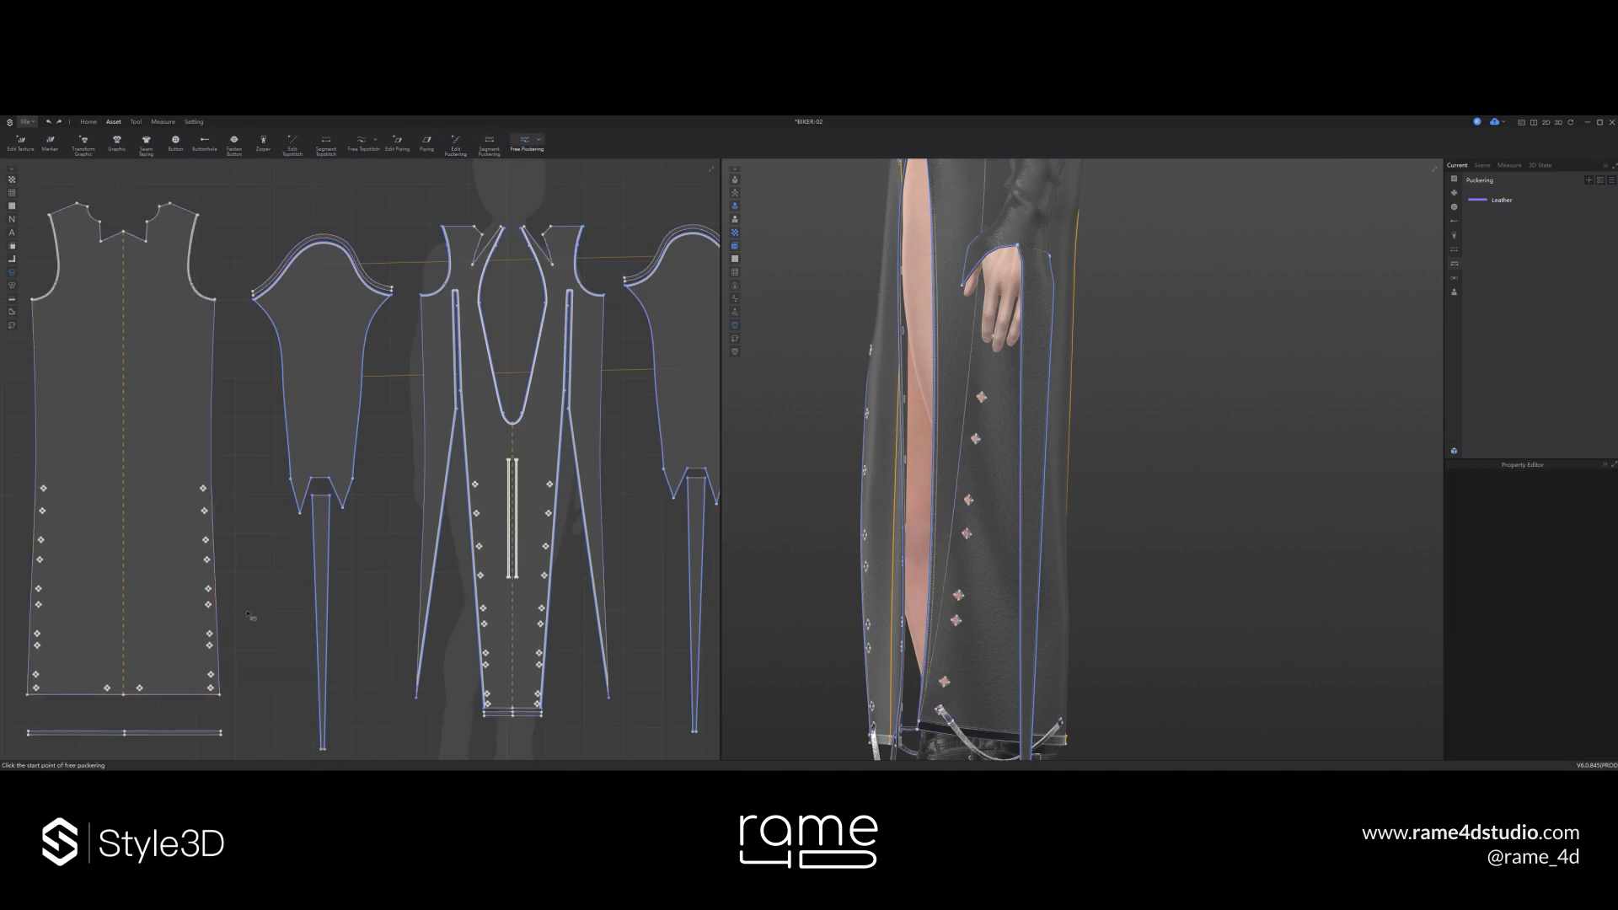
# - Add Leather puckering along the back panel's hem and neckline only, and save the project
pyautogui.click(28, 695)
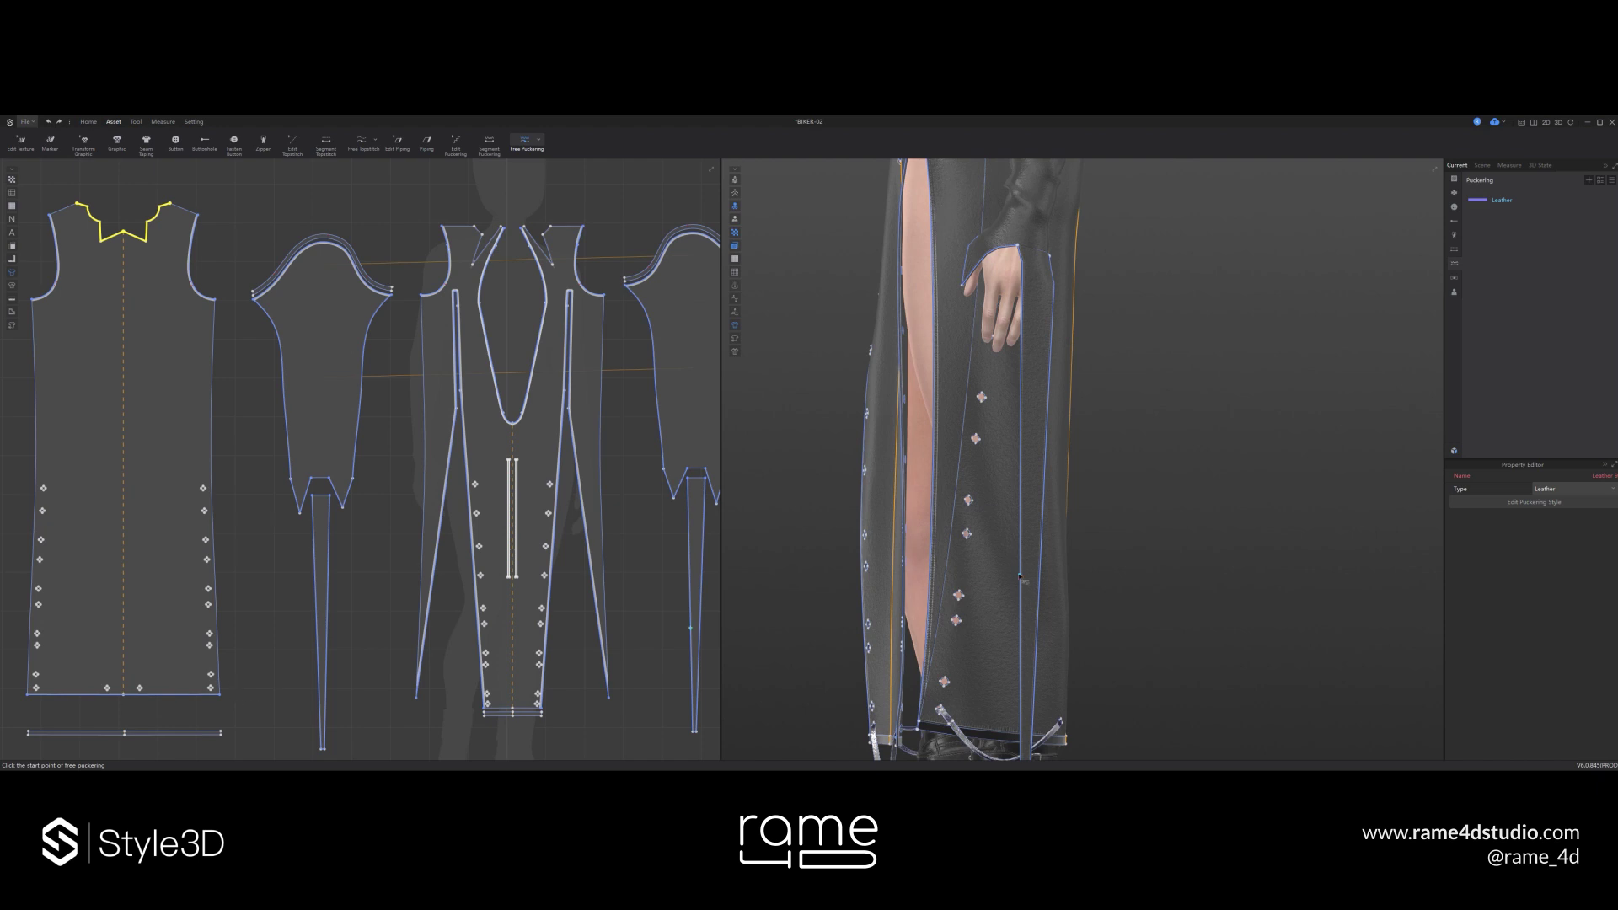
pyautogui.moveTo(1020, 576); pyautogui.dragTo(1024, 746, button='middle')
pyautogui.moveTo(995, 455); pyautogui.dragTo(1163, 427, button='right')
pyautogui.click(89, 121)
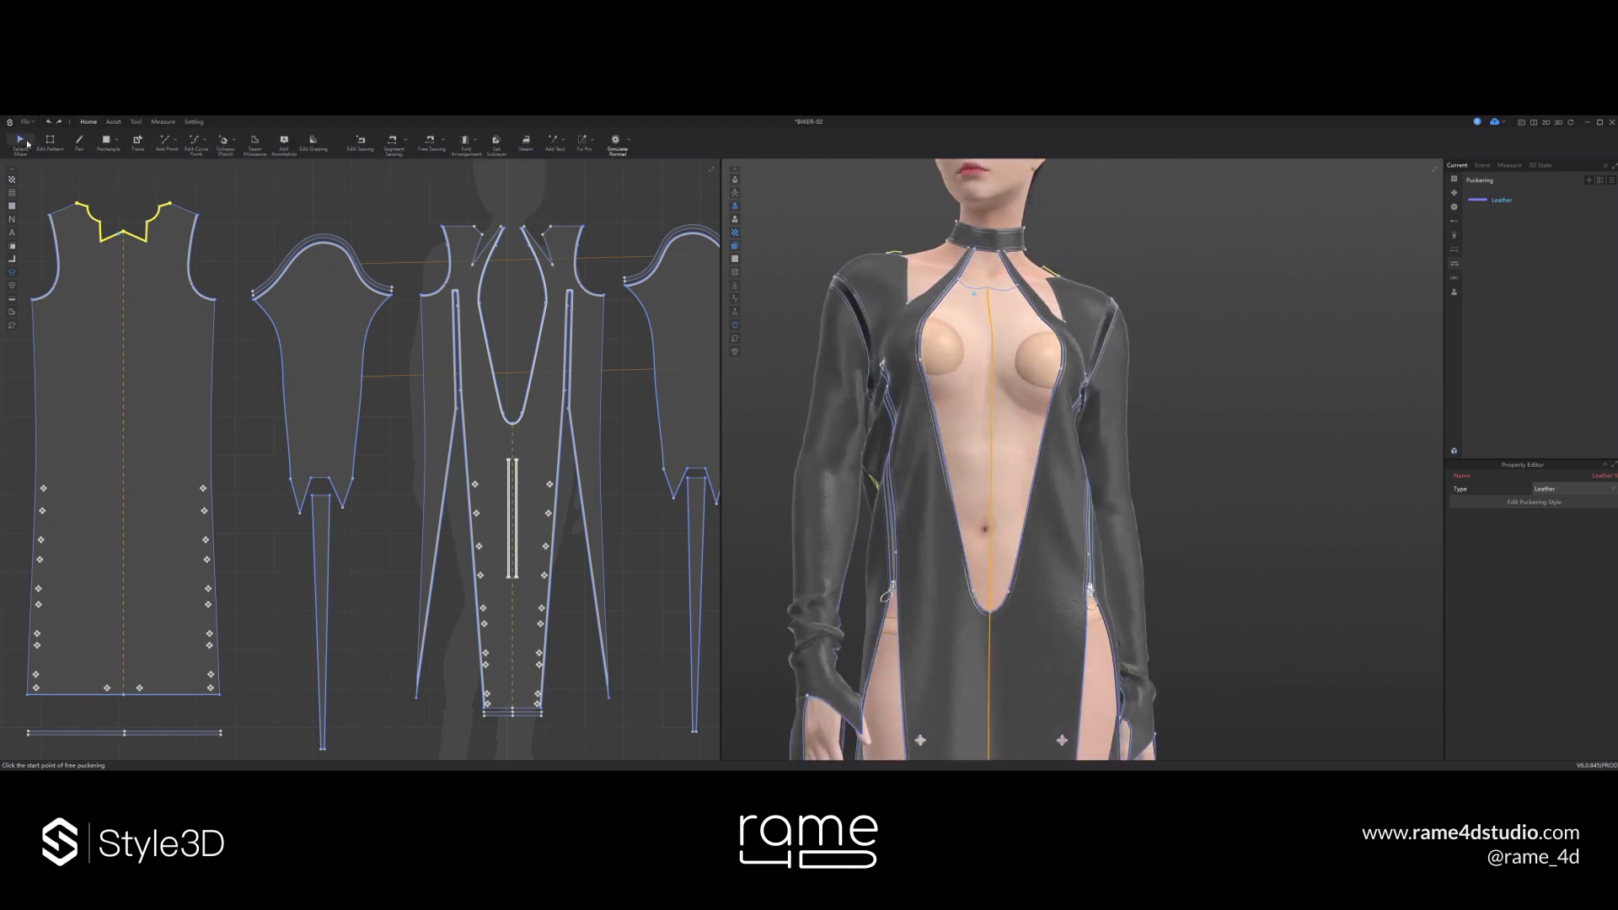
pyautogui.click(27, 143)
pyautogui.scroll(-6, 1066, 421)
pyautogui.moveTo(1064, 422); pyautogui.dragTo(1013, 362, button='middle')
pyautogui.click(734, 325)
pyautogui.hotkey('ctrl', 's')
# - Narrow the transparent insert pattern of the front neckline opening and simulate the garment
pyautogui.scroll(4, 531, 344)
pyautogui.moveTo(496, 352); pyautogui.dragTo(455, 395, button='middle')
pyautogui.click(50, 142)
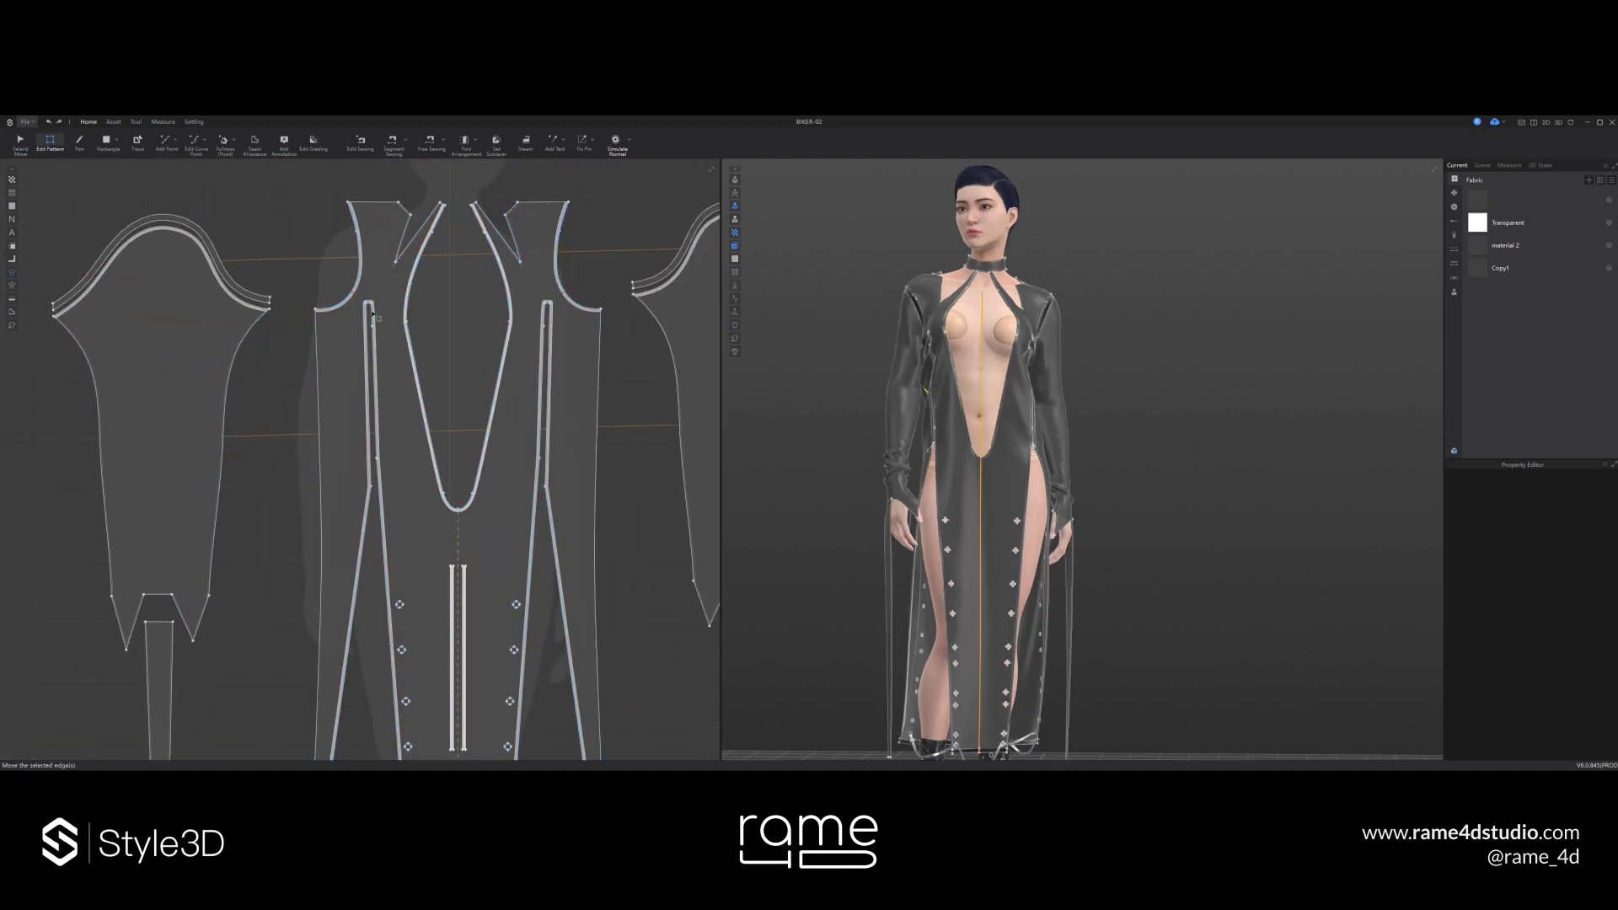
pyautogui.scroll(-5, 463, 316)
pyautogui.click(23, 142)
pyautogui.moveTo(674, 293); pyautogui.dragTo(600, 363, button='middle')
pyautogui.scroll(3, 600, 362)
pyautogui.click(600, 363)
pyautogui.moveTo(580, 380); pyautogui.dragTo(642, 379)
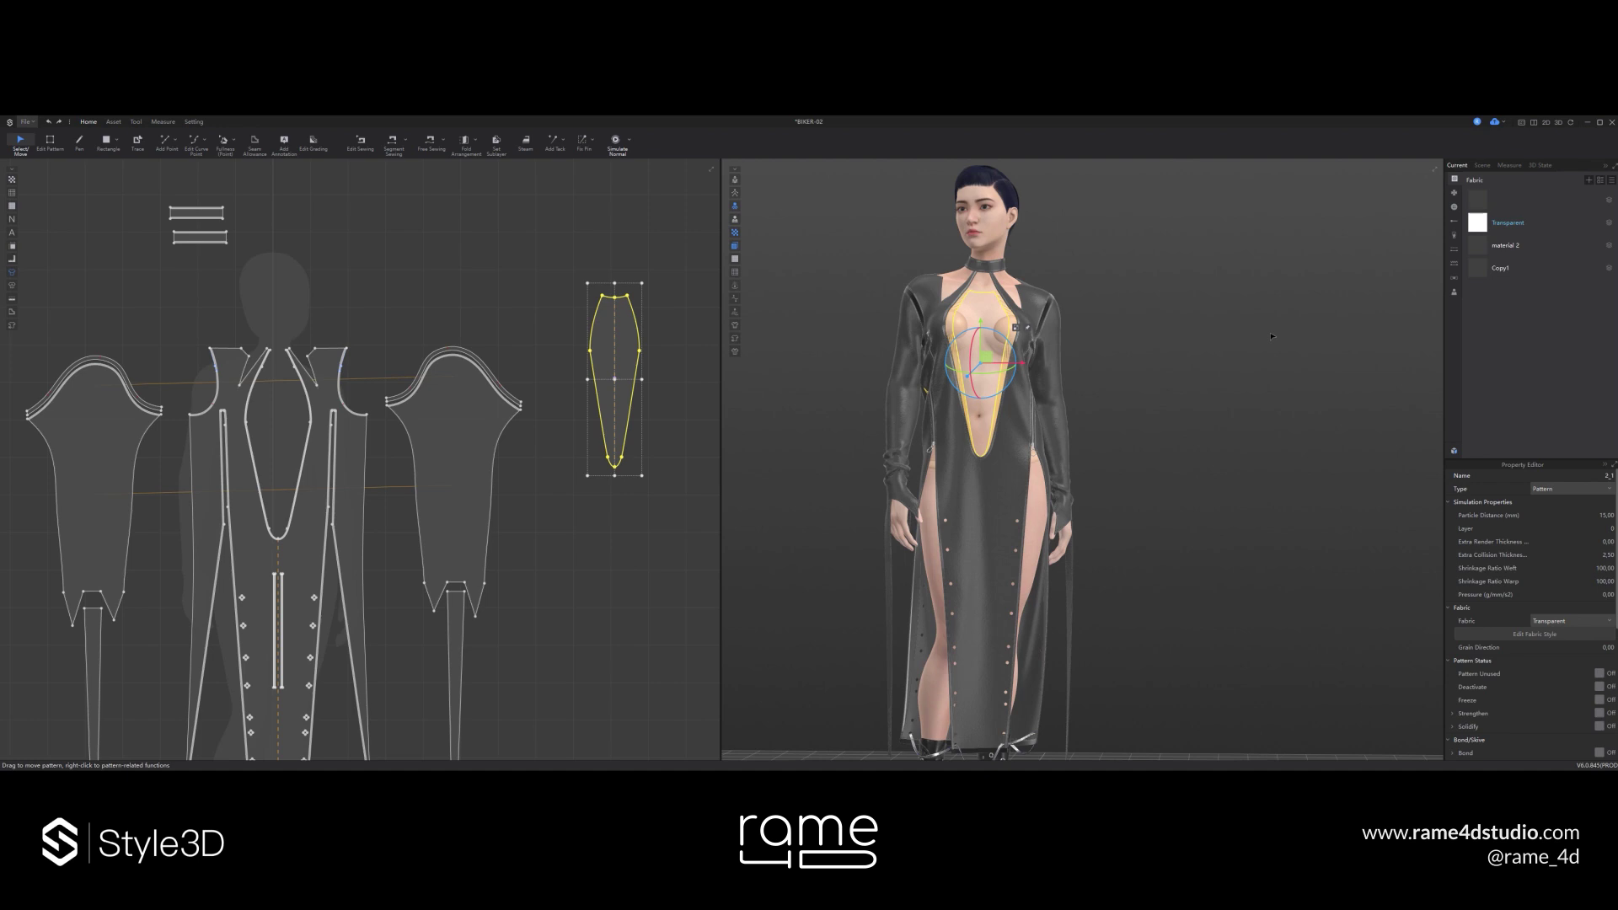
pyautogui.moveTo(588, 380); pyautogui.dragTo(598, 380)
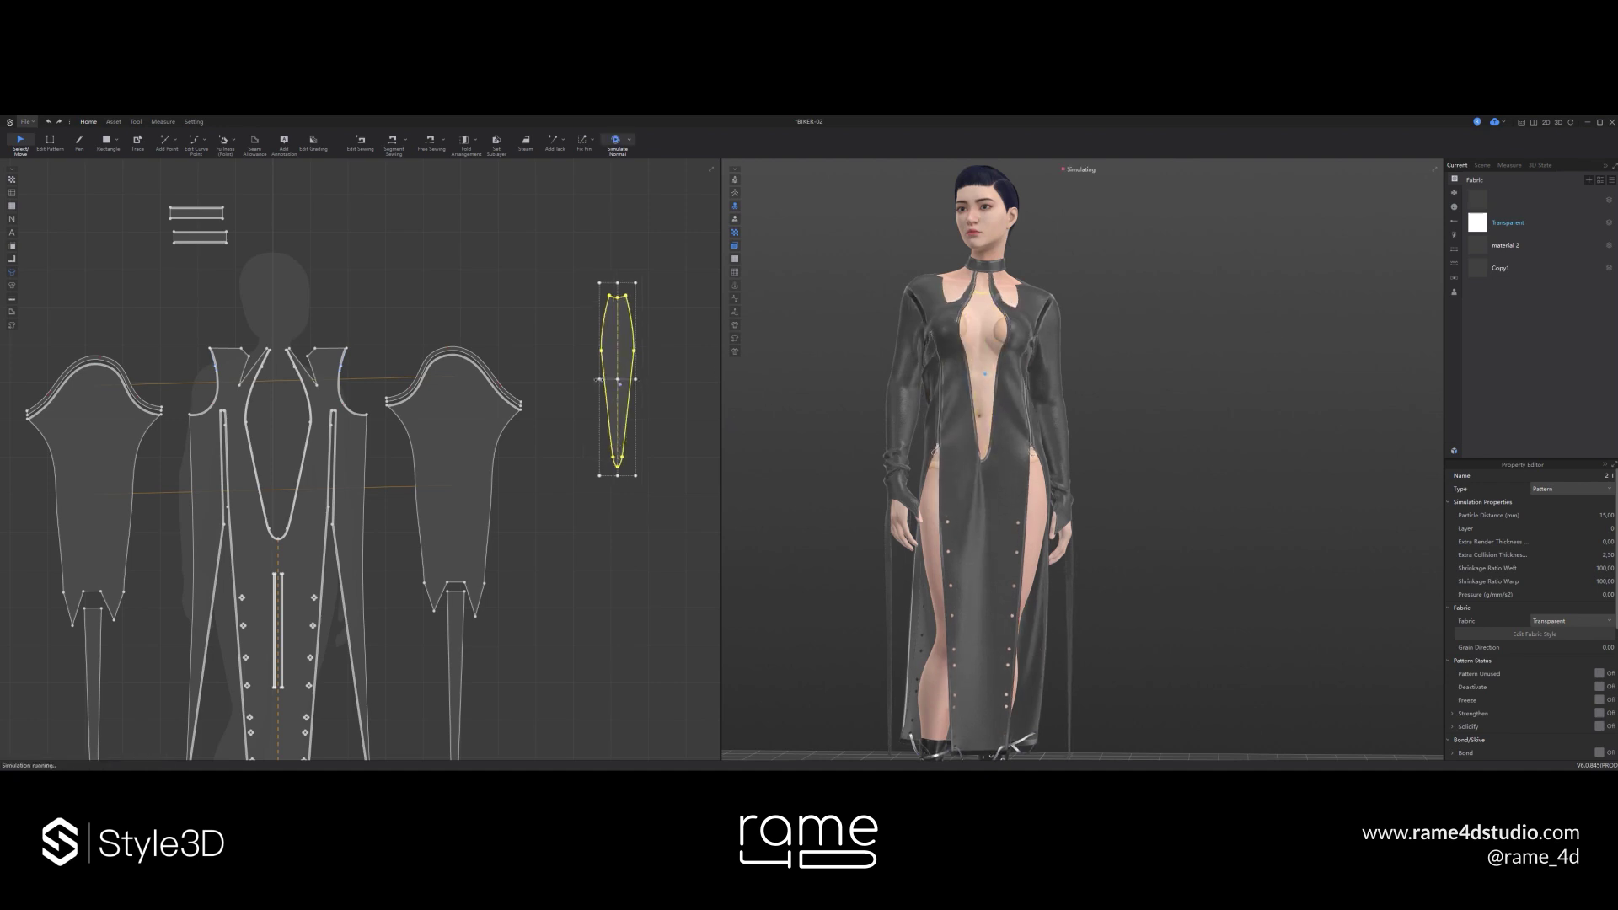
pyautogui.click(1123, 343)
pyautogui.press('space')
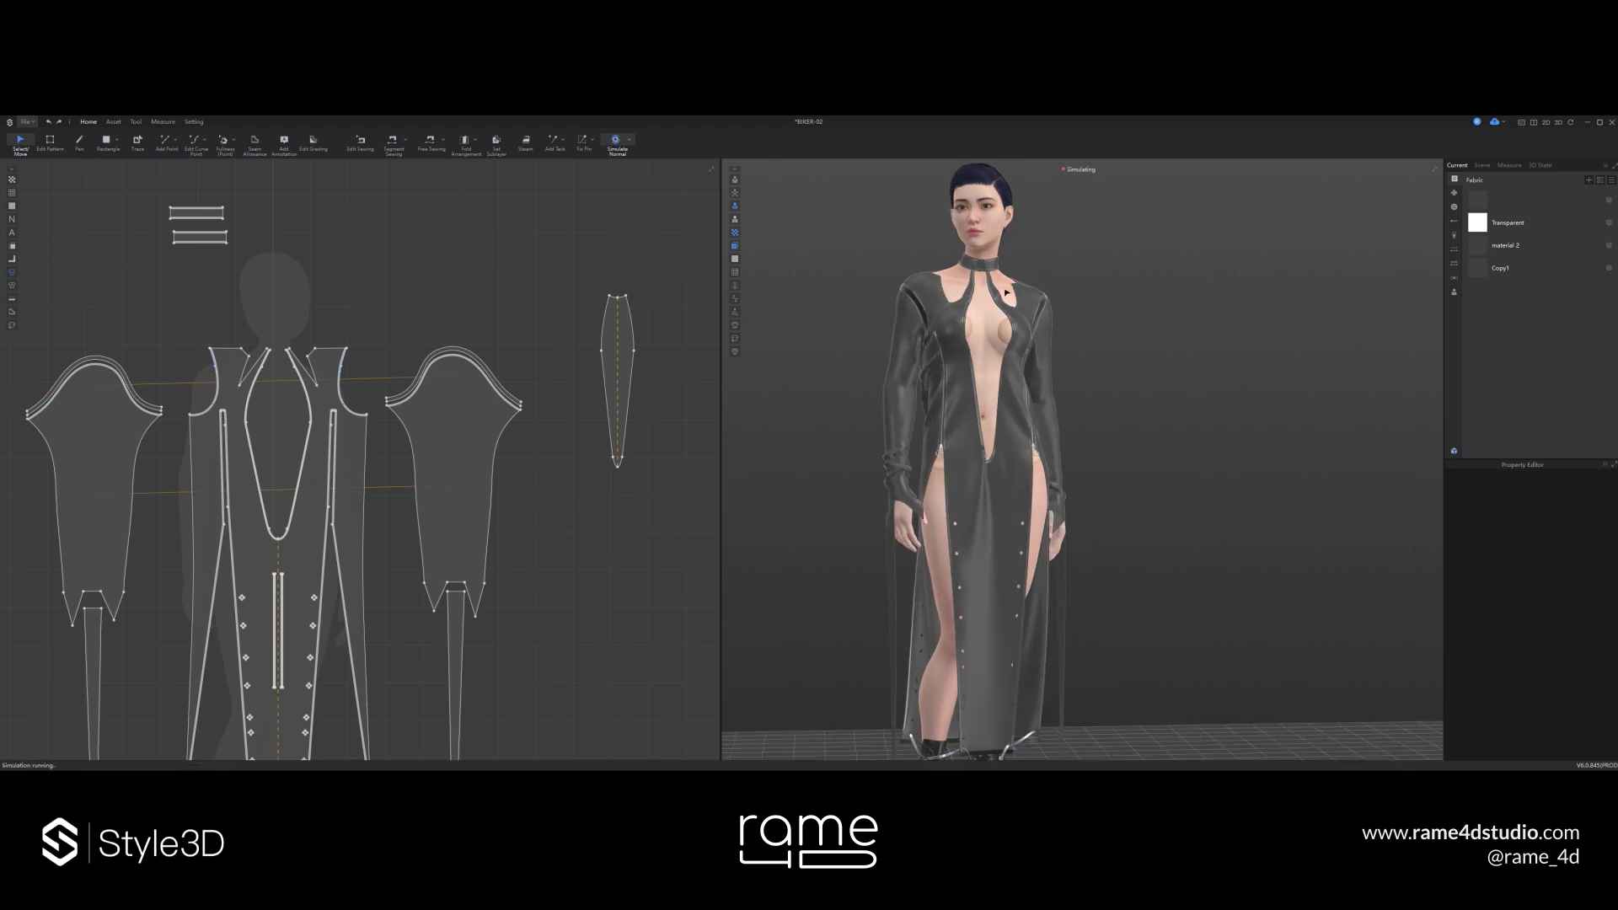
pyautogui.moveTo(1017, 352); pyautogui.dragTo(970, 354, button='right')
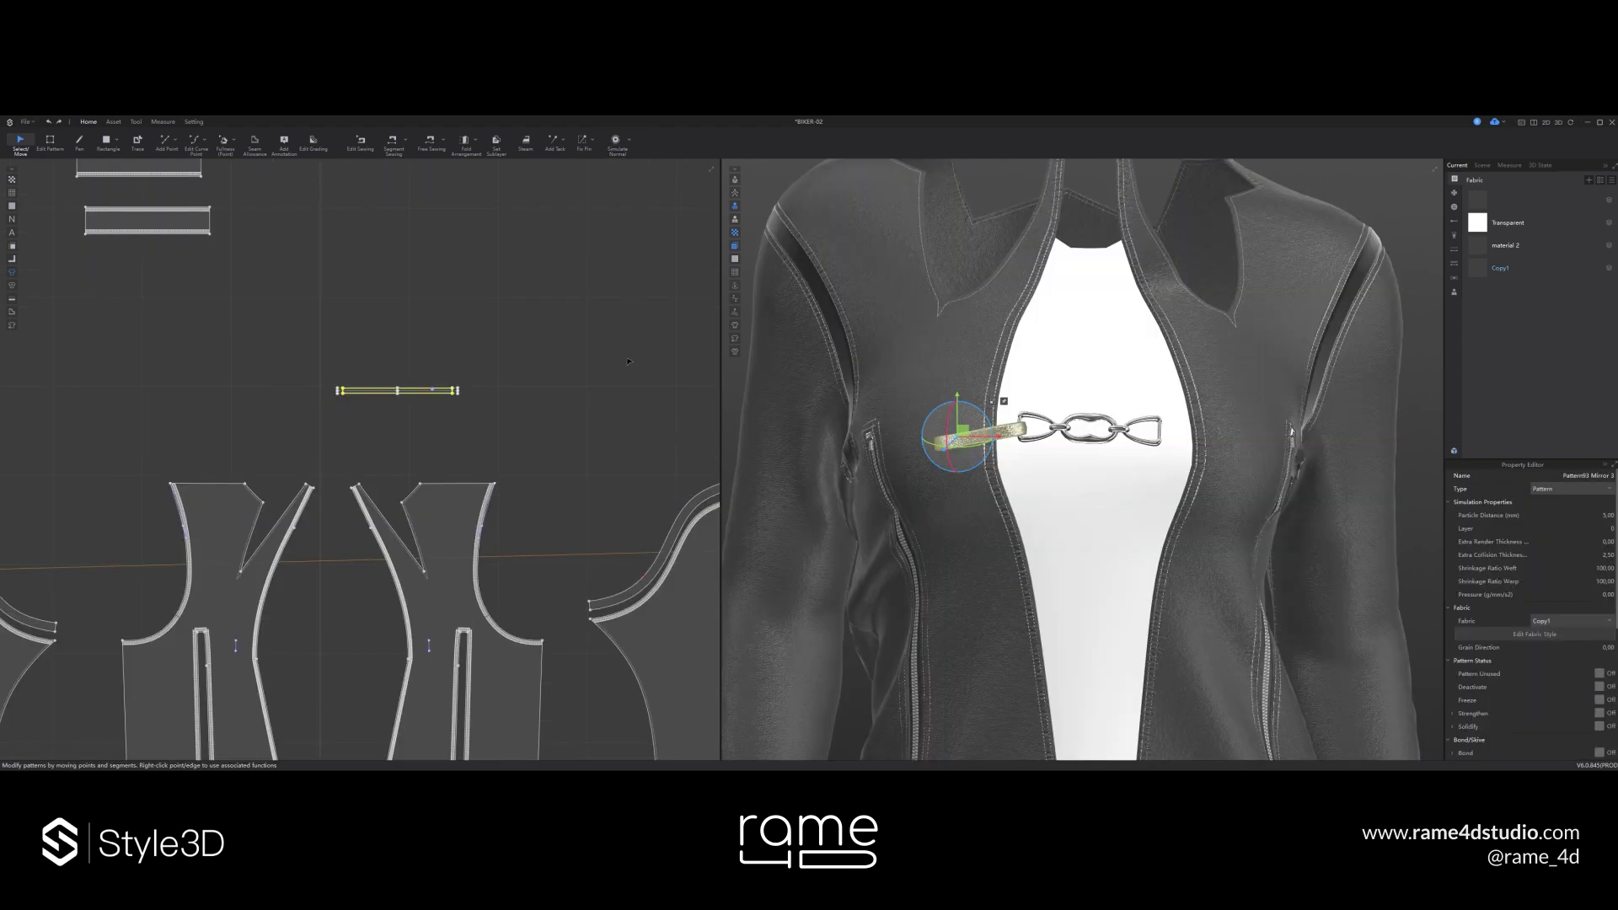
# - Paste a mirrored copy of the chain strap above the original pattern and position it at the chain's free end
pyautogui.rightClick(628, 362)
pyautogui.click(637, 377)
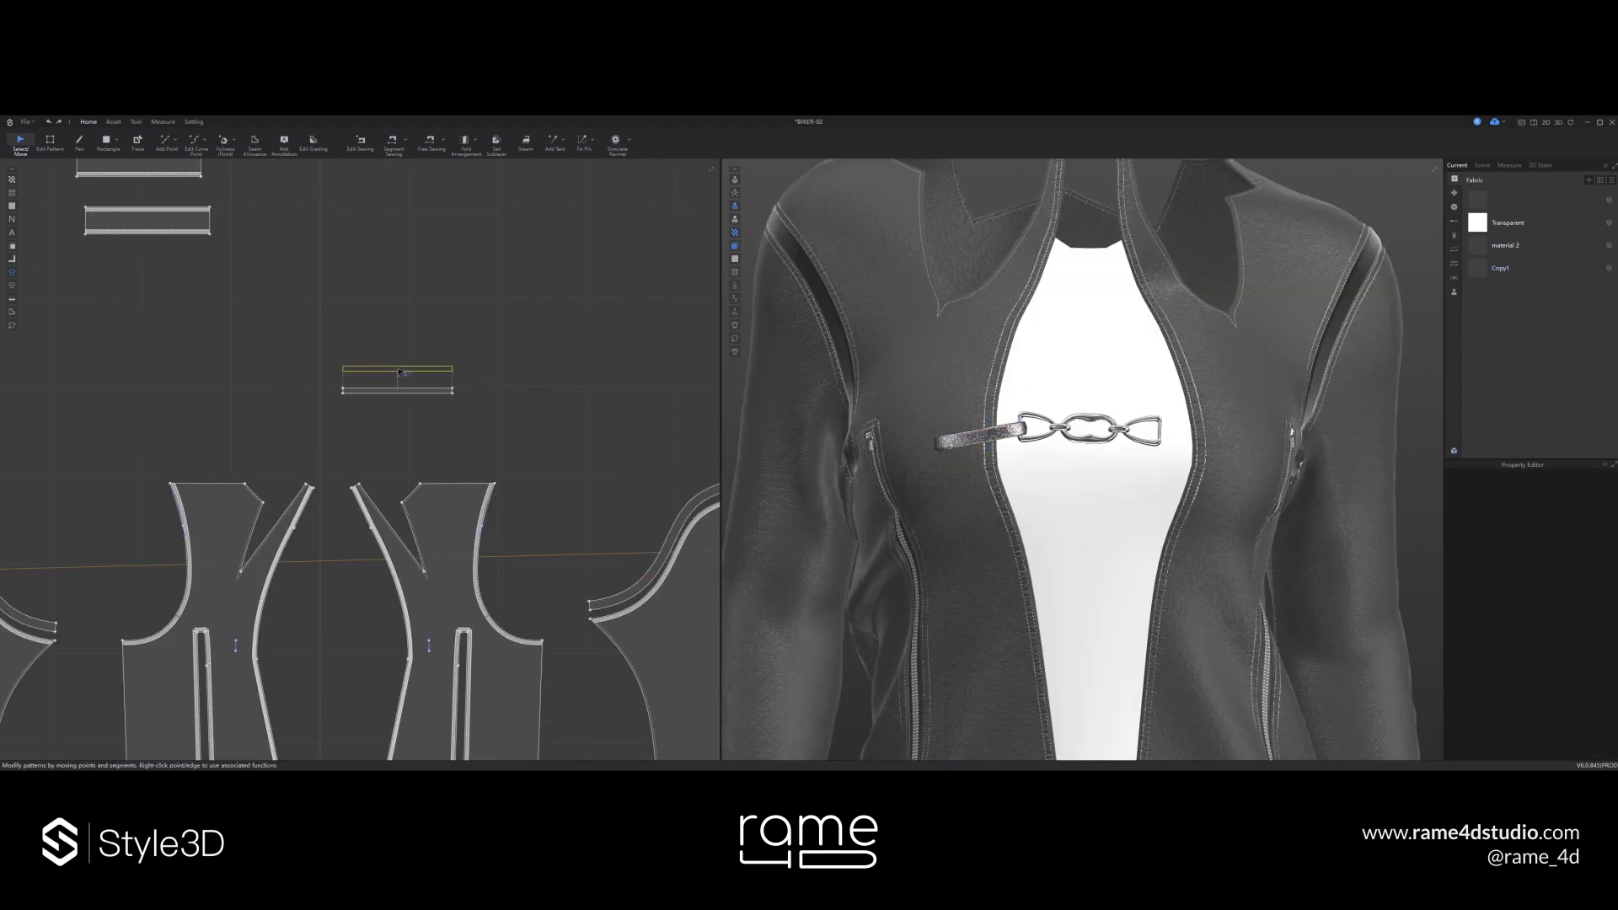
pyautogui.click(400, 372)
pyautogui.moveTo(1125, 364); pyautogui.dragTo(1155, 418)
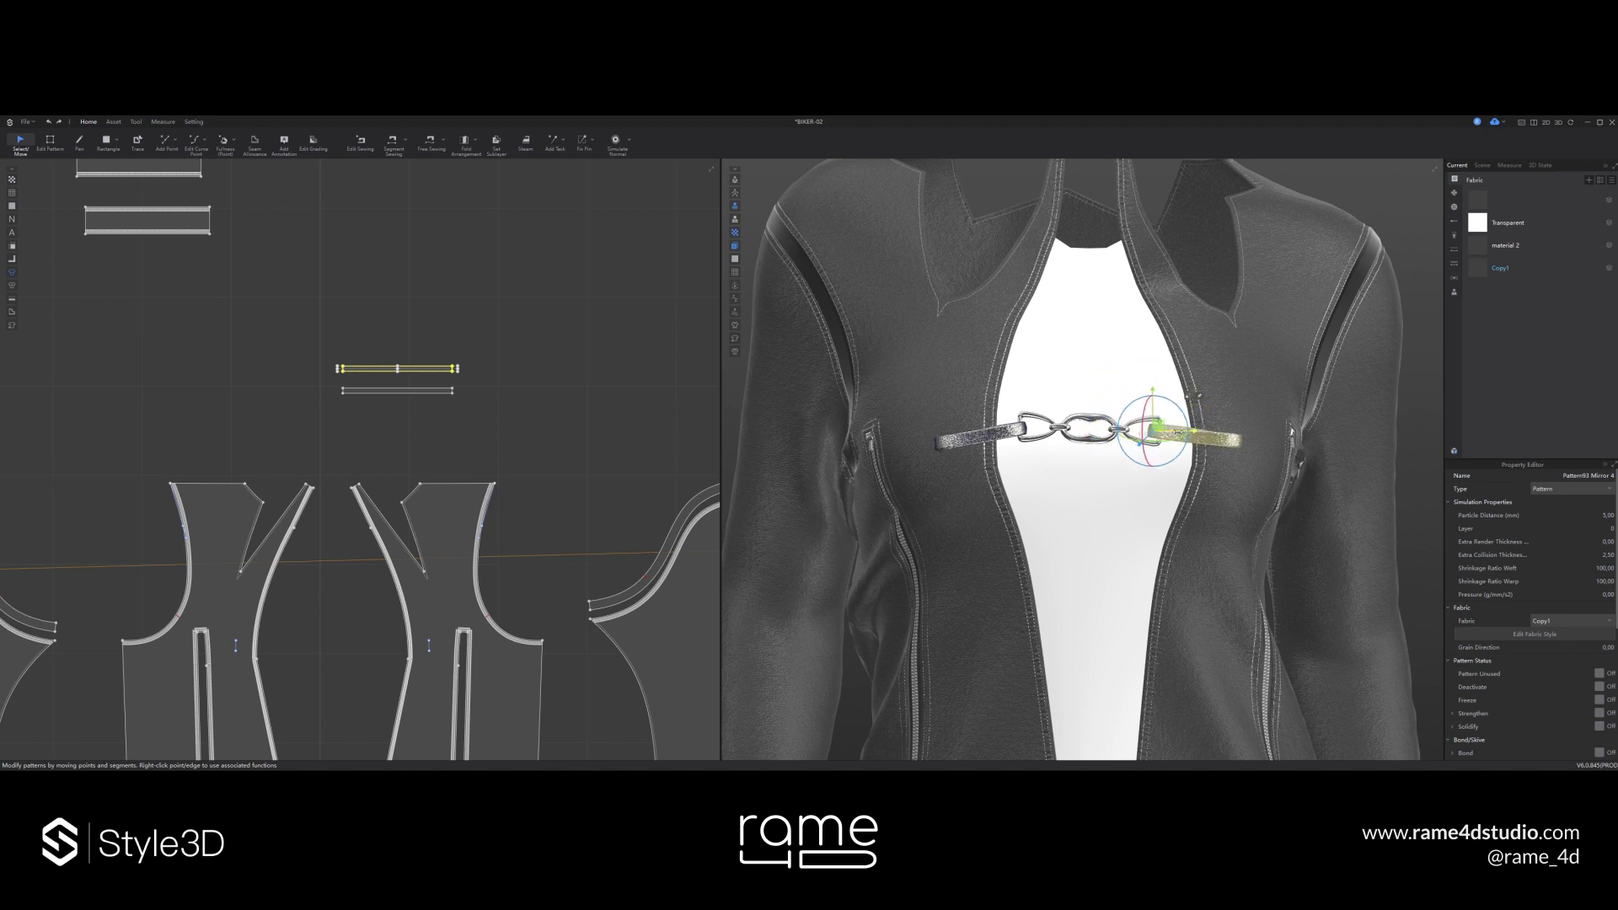
# - Free-sew the new strap's outer end to the short internal line on the front panel and simulate the garment
pyautogui.click(428, 150)
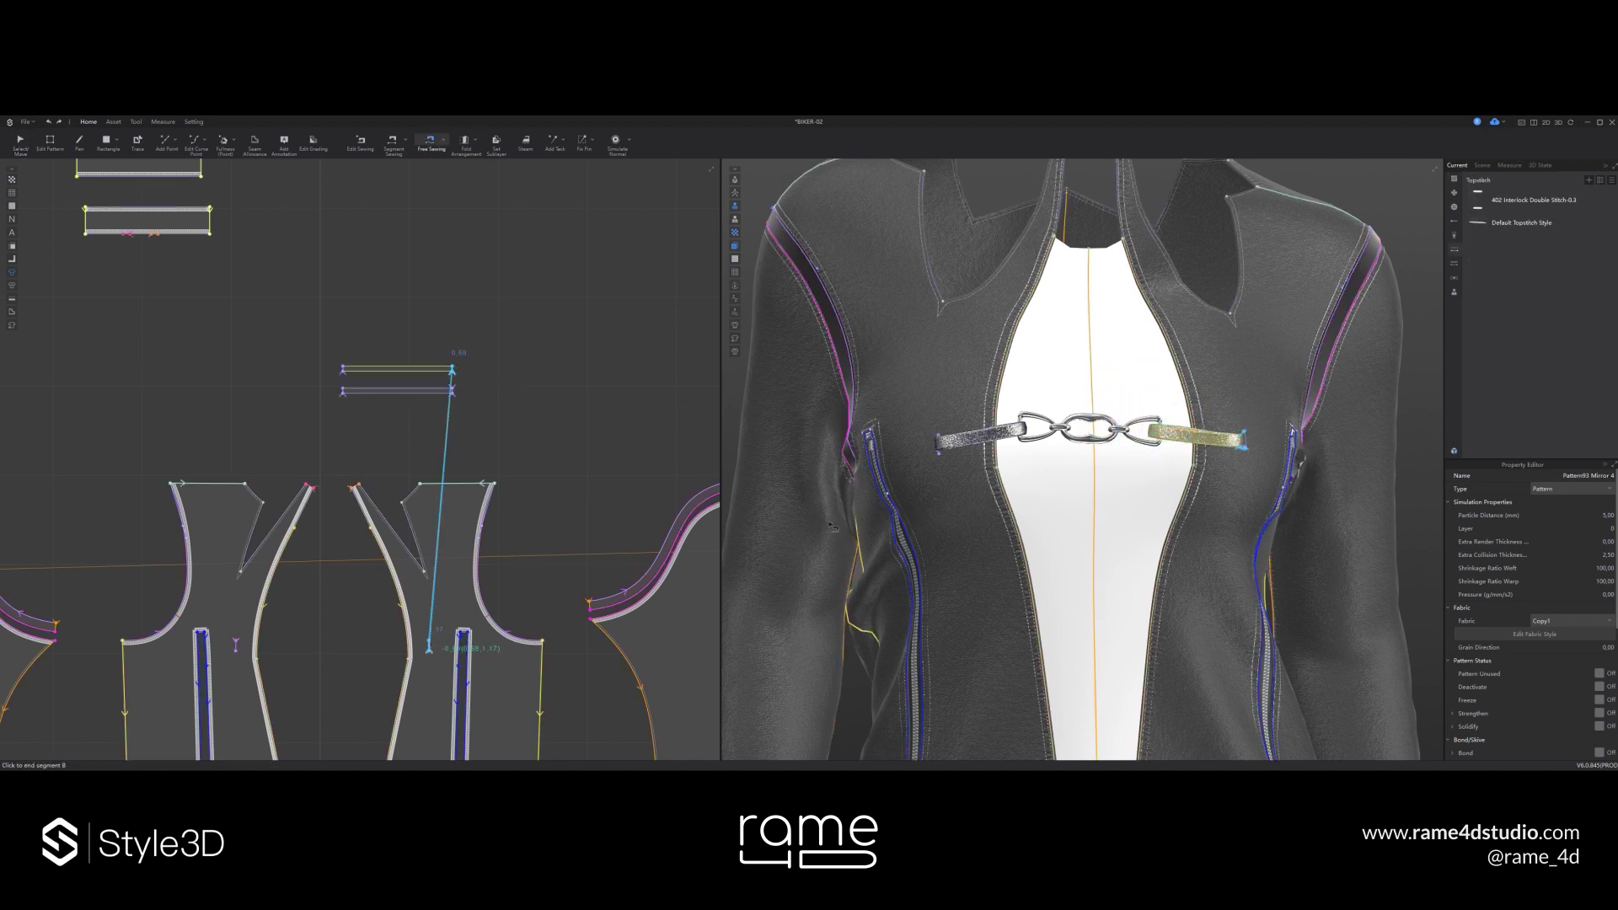
pyautogui.click(1202, 480)
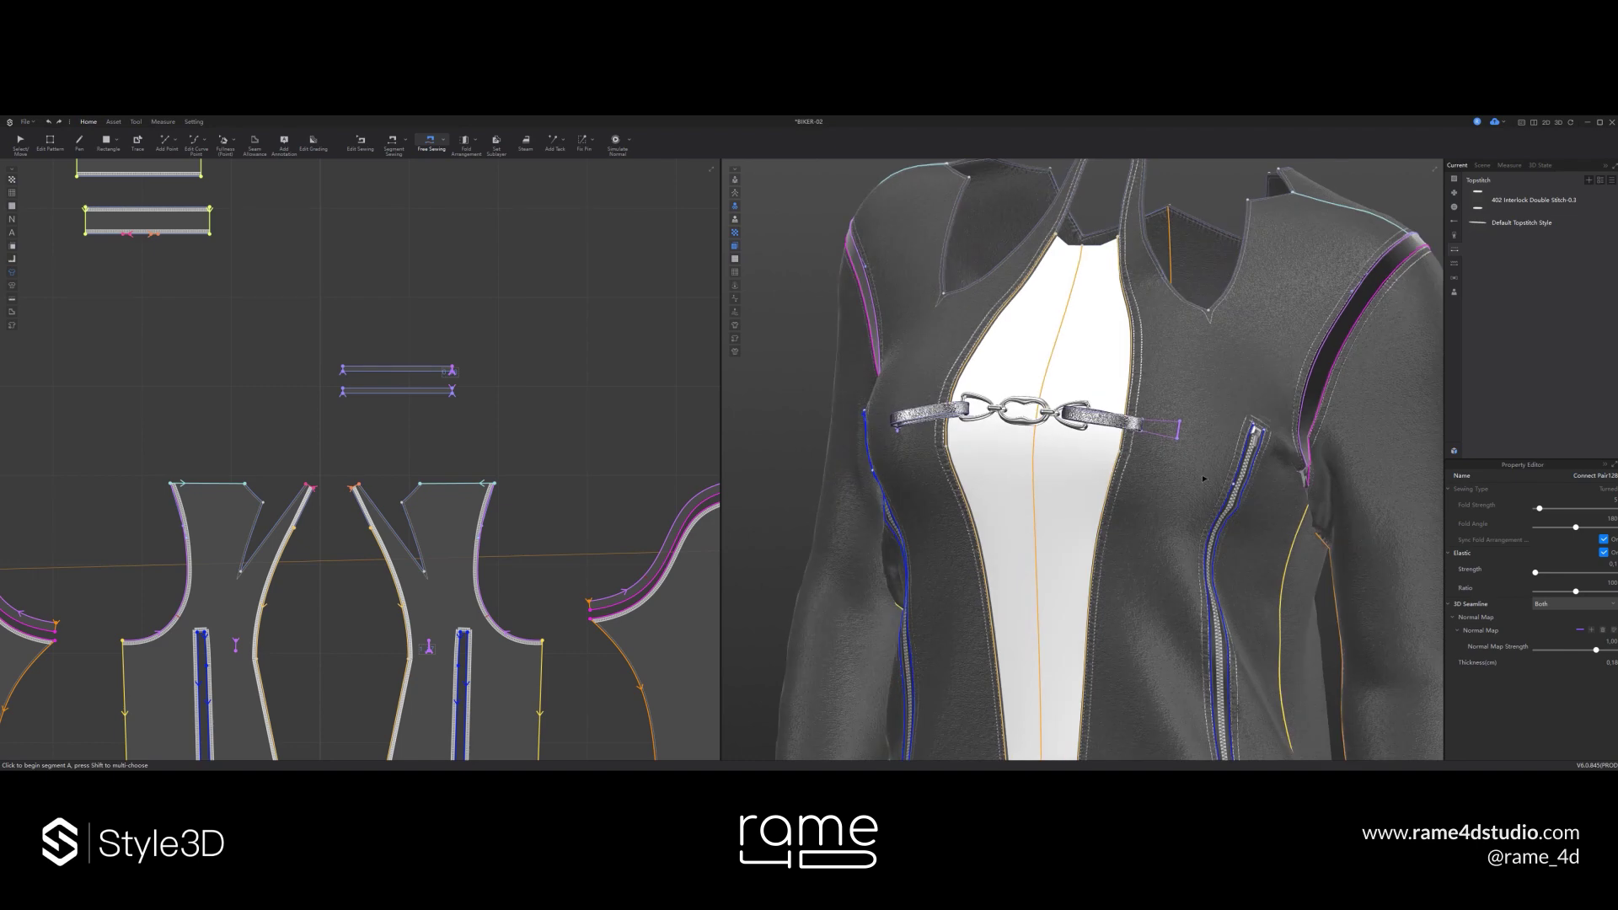
pyautogui.press('space')
pyautogui.moveTo(1204, 478); pyautogui.dragTo(1096, 476, button='right')
pyautogui.press('q')
pyautogui.click(833, 474)
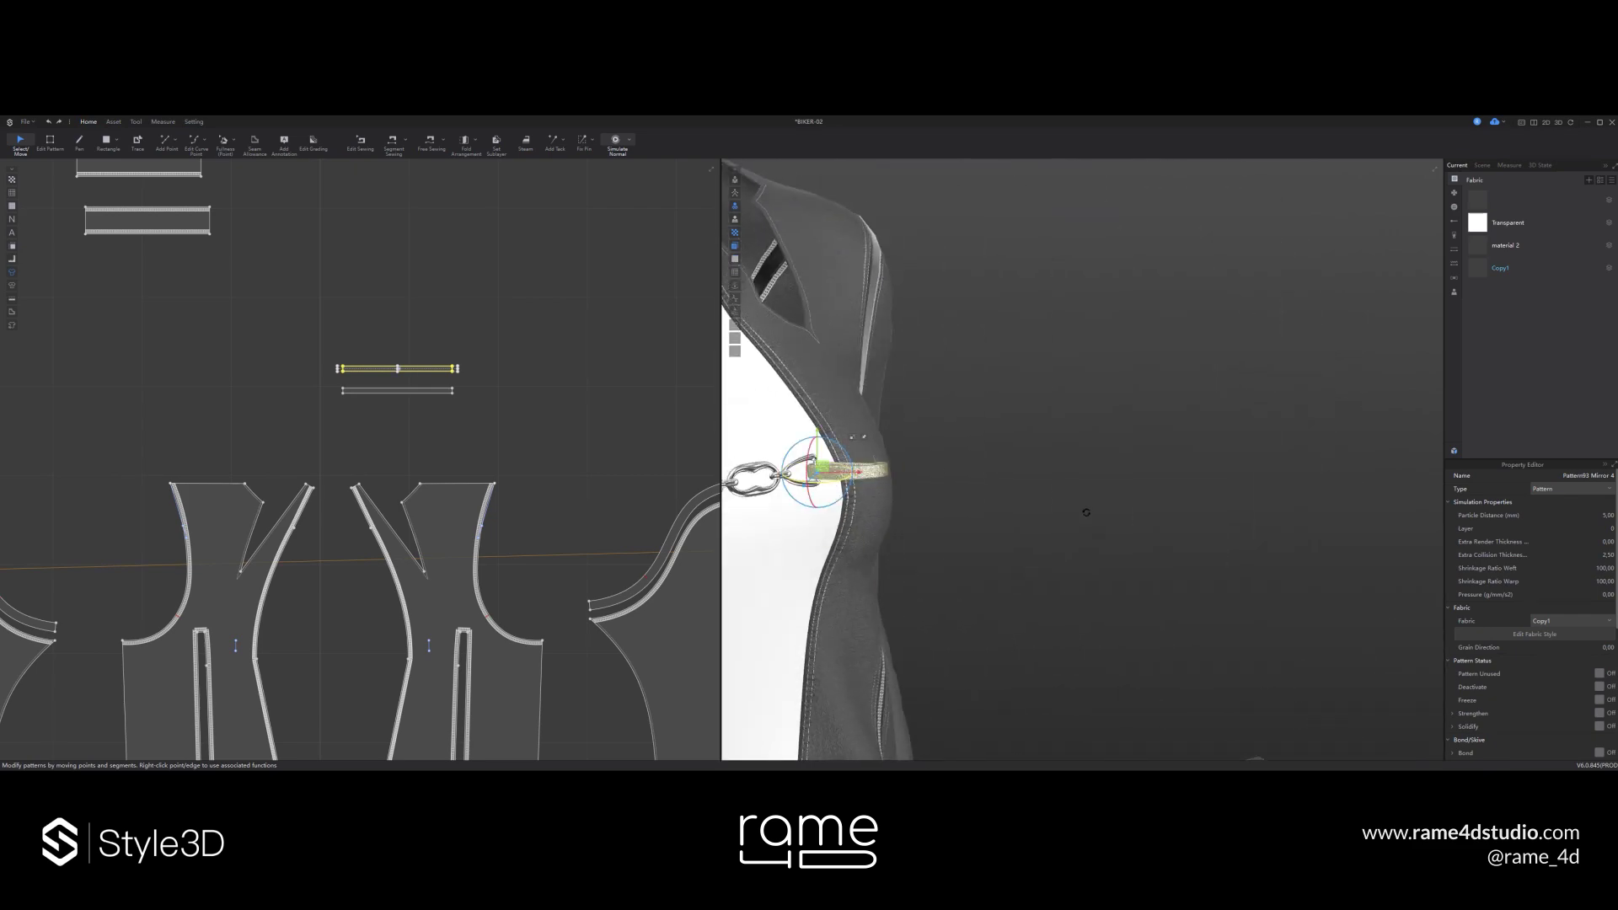
pyautogui.press('space')
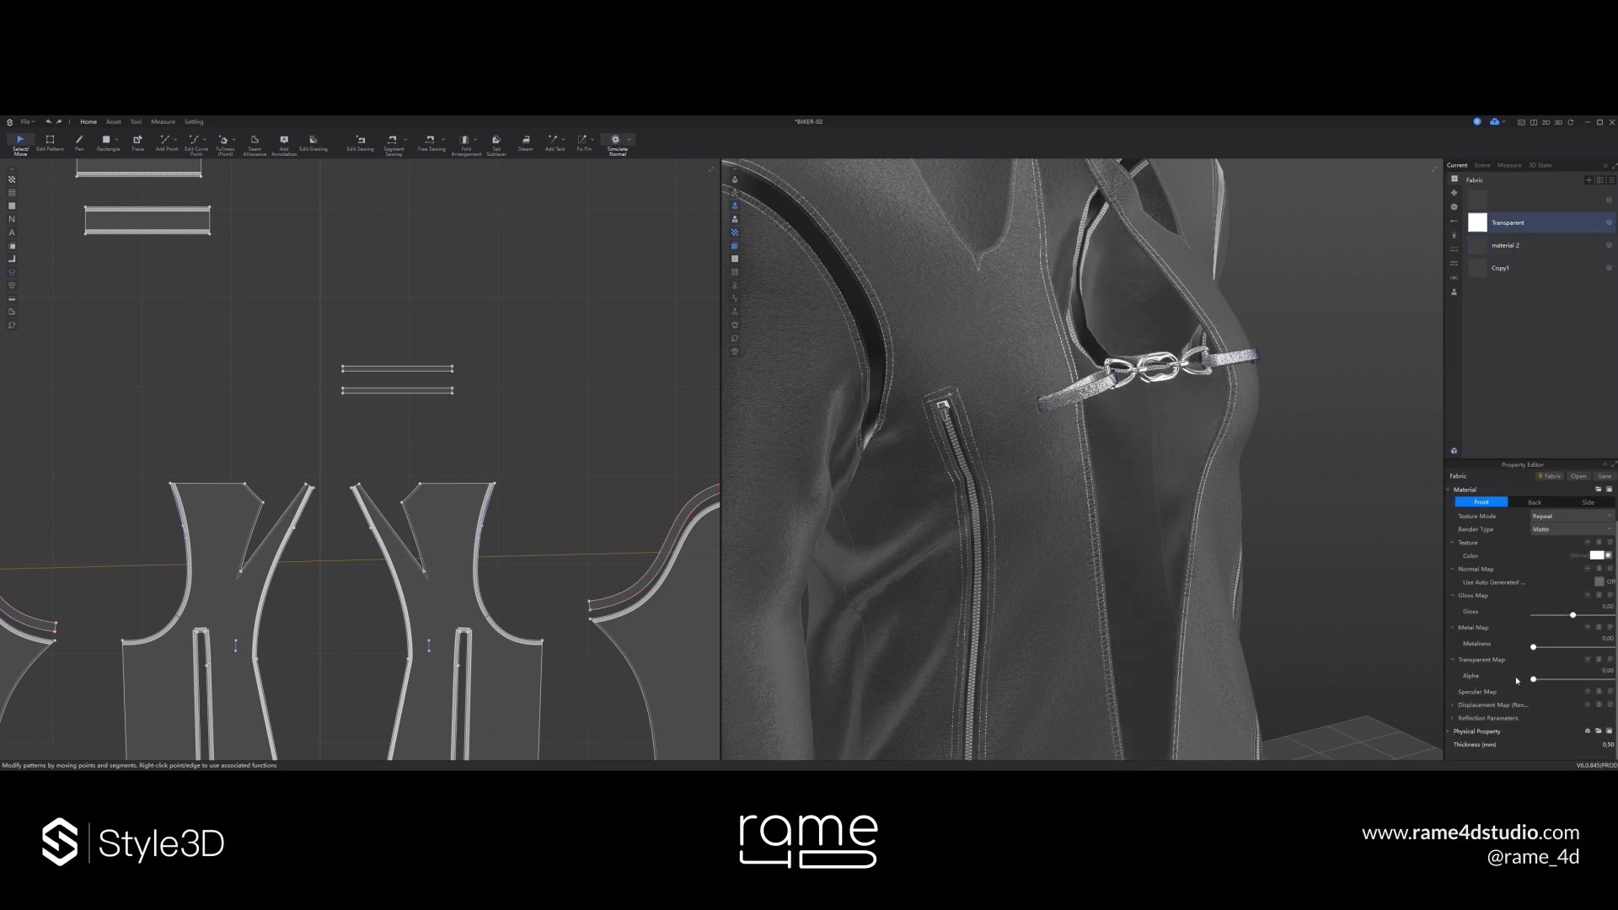
# - Show the avatar again under the garment
pyautogui.scroll(-3, 1239, 613)
pyautogui.rightClick(1309, 399)
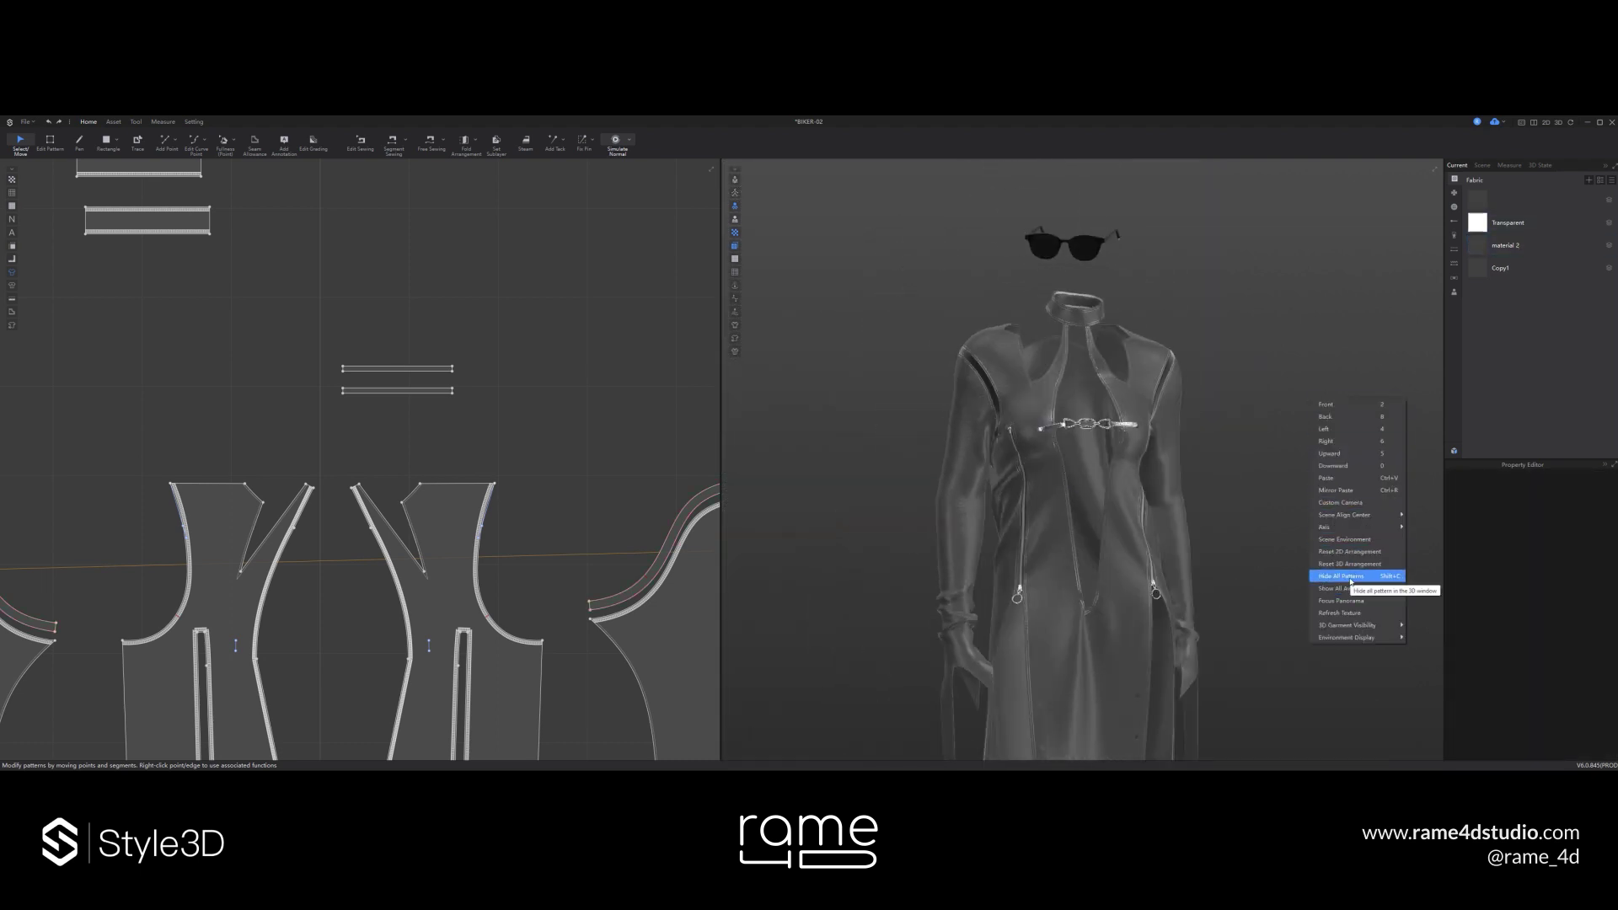
pyautogui.click(1423, 578)
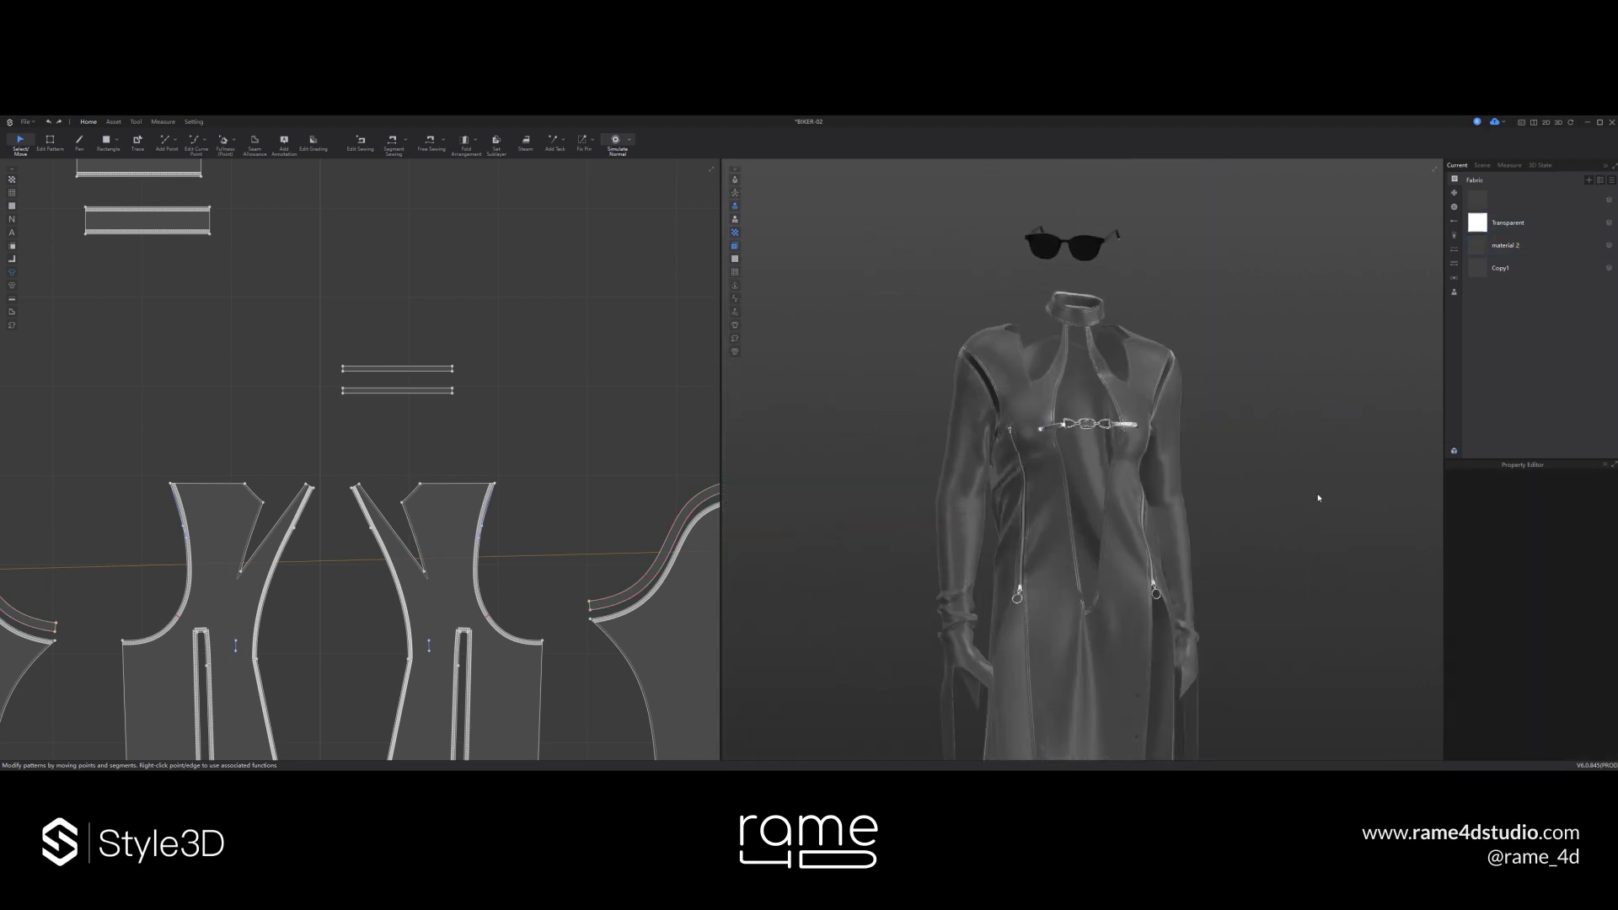
pyautogui.hotkey('shift', 'a')
pyautogui.moveTo(1184, 530); pyautogui.dragTo(1154, 528, button='right')
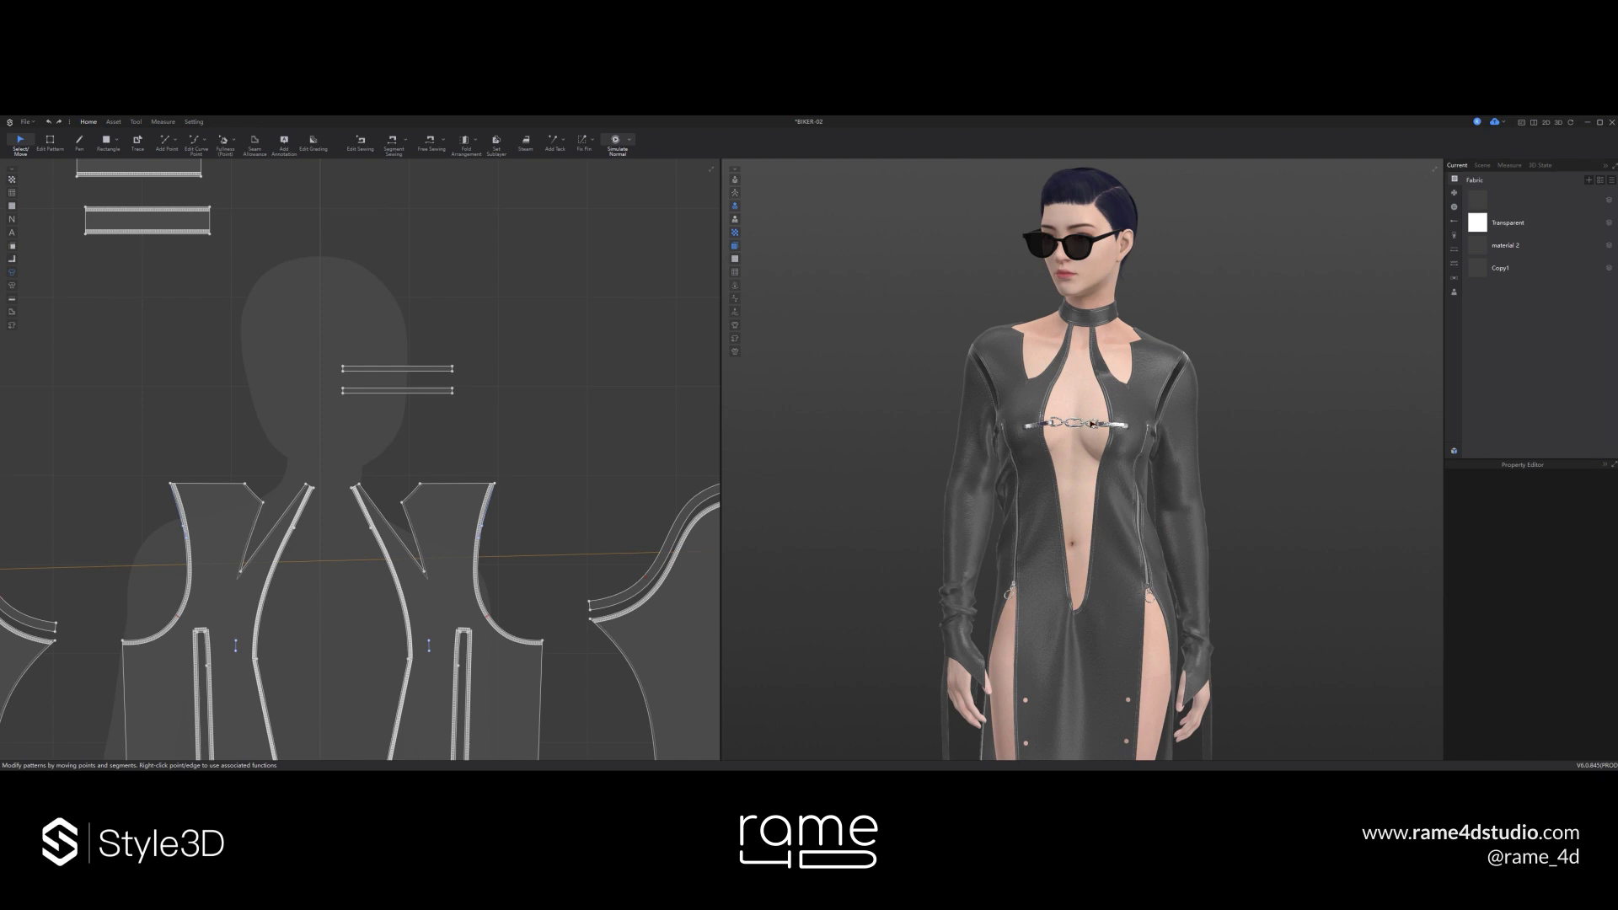
# - Apply the first leather fabric in the list to both chain straps and save the project
pyautogui.click(1111, 424)
pyautogui.keyDown('shift'); pyautogui.click(1043, 426); pyautogui.keyUp('shift')
pyautogui.rightClick(1495, 201)
pyautogui.click(1528, 233)
pyautogui.click(1323, 392)
pyautogui.scroll(5, 1090, 450)
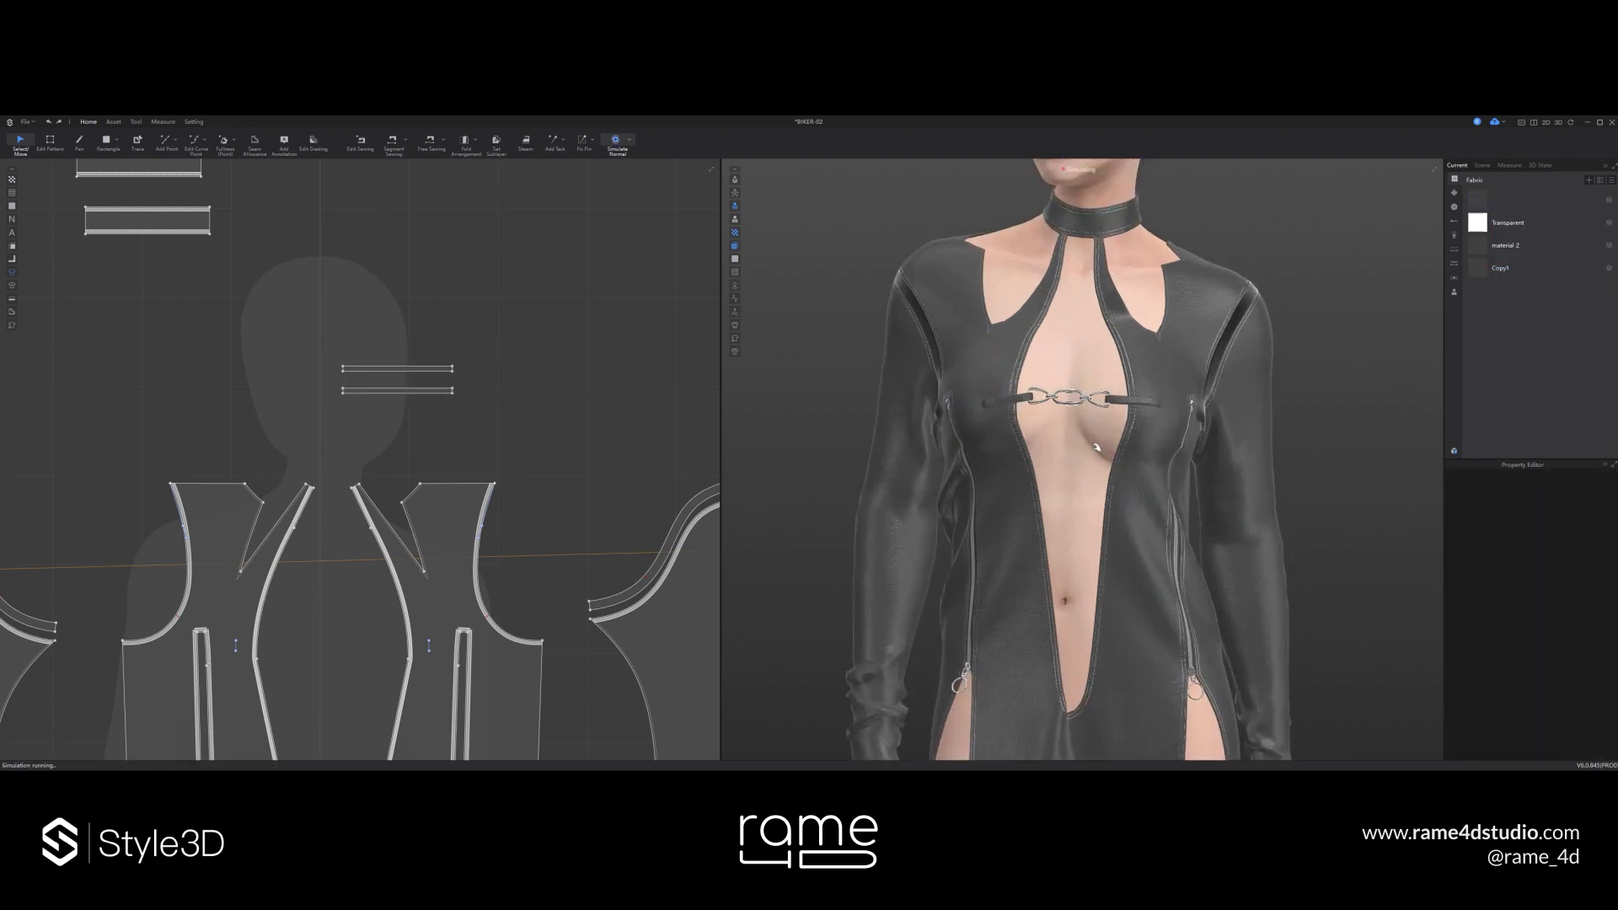
pyautogui.click(27, 122)
pyautogui.click(52, 177)
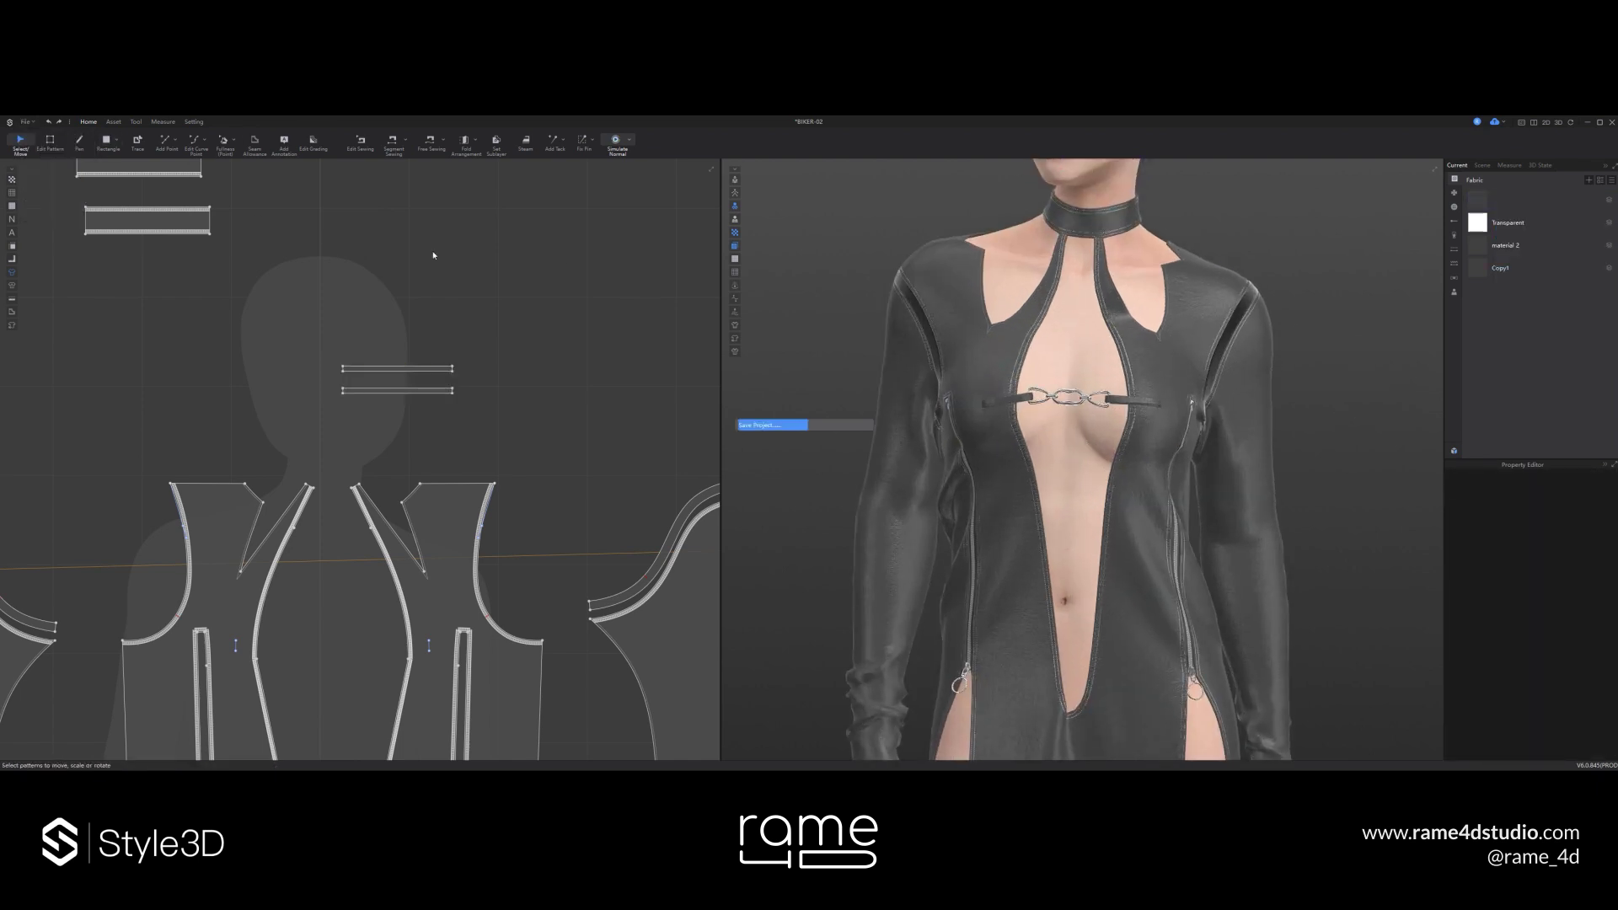
# - Place a default-style button just above the cuff notch of one sleeve and duplicate it to the symmetric sleeve
pyautogui.scroll(-5, 1081, 472)
pyautogui.moveTo(1082, 557); pyautogui.dragTo(1083, 481, button='middle')
pyautogui.moveTo(1082, 481); pyautogui.dragTo(1062, 514, button='right')
pyautogui.scroll(-3, 1087, 531)
pyautogui.scroll(1, 1121, 556)
pyautogui.moveTo(1138, 567); pyautogui.dragTo(1086, 494, button='right')
pyautogui.scroll(-6, 199, 557)
pyautogui.moveTo(117, 664); pyautogui.dragTo(409, 400, button='middle')
pyautogui.scroll(4, 422, 329)
pyautogui.click(113, 122)
pyautogui.click(175, 143)
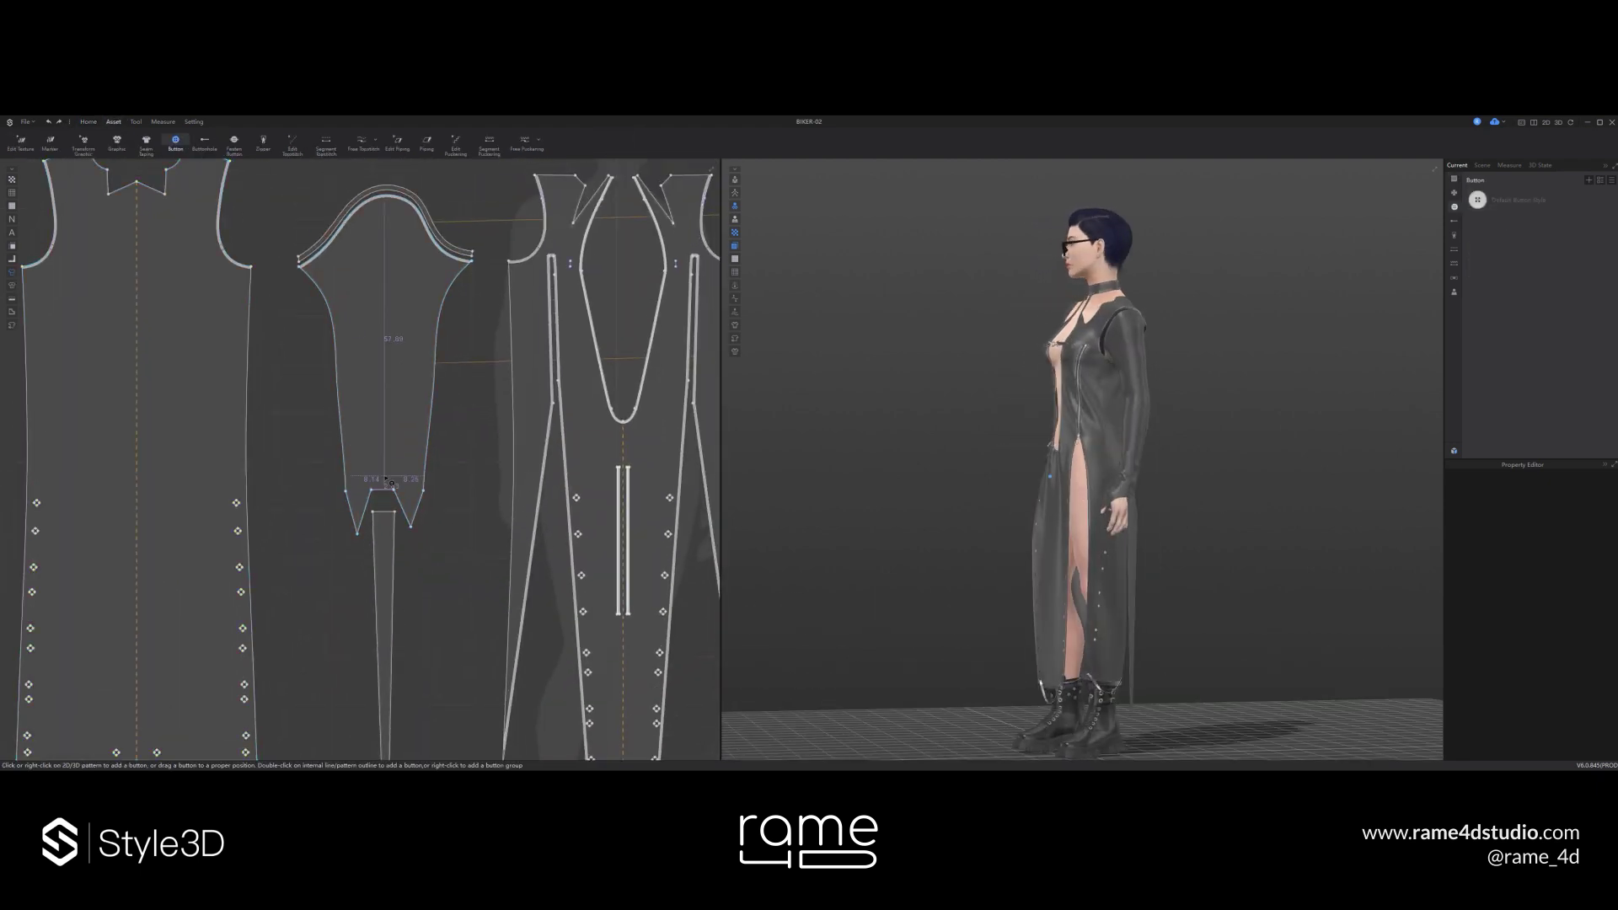
pyautogui.click(384, 484)
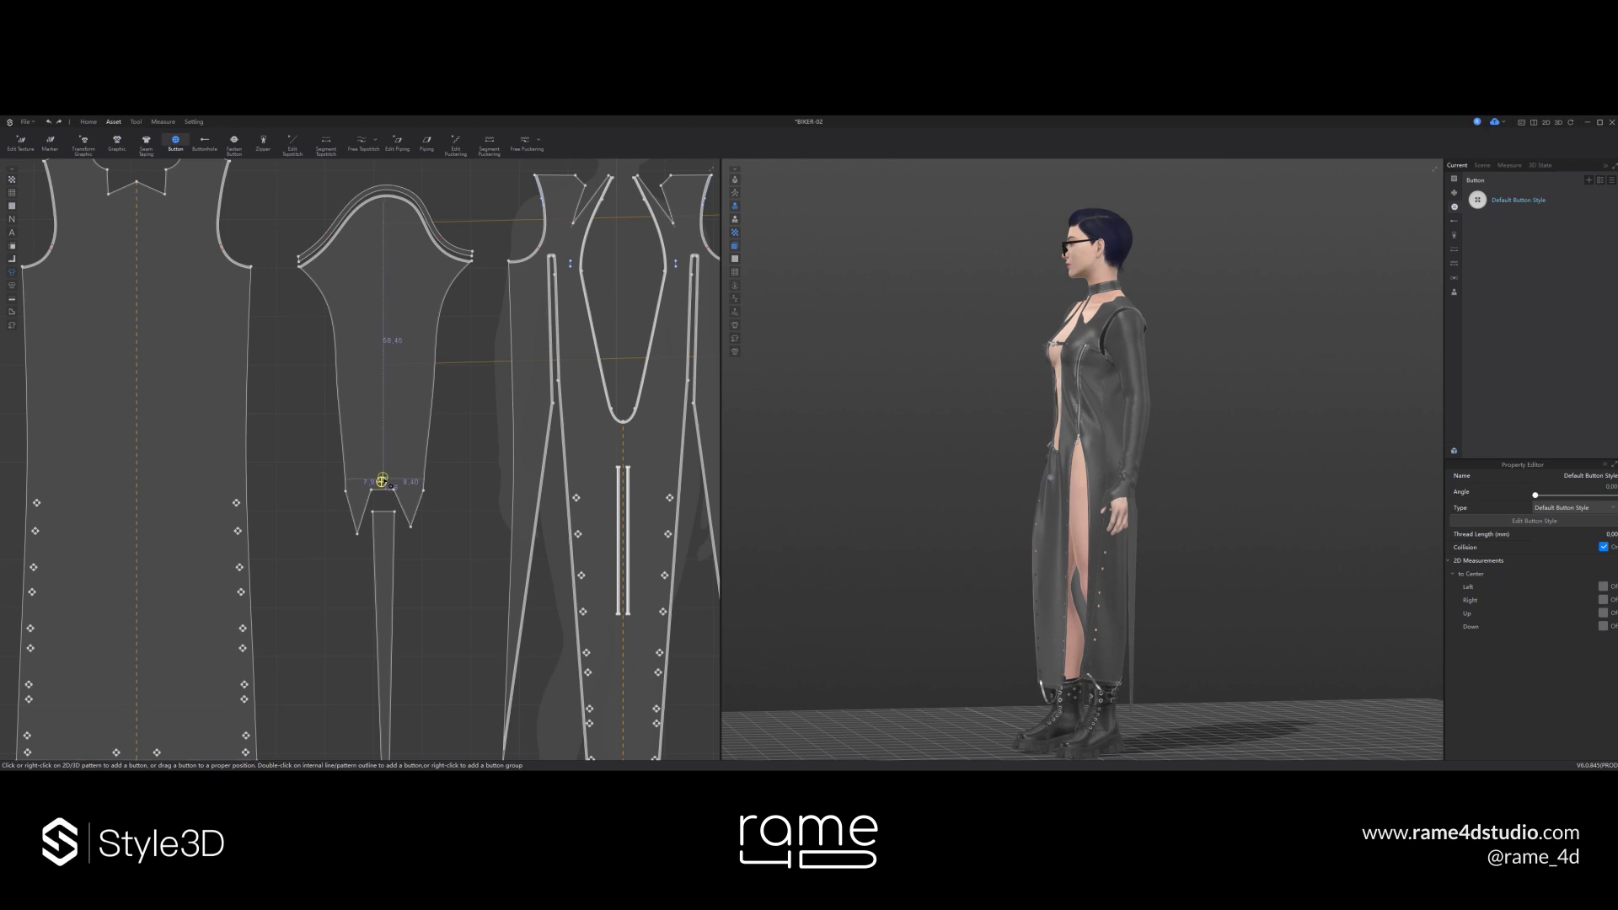
pyautogui.rightClick(382, 479)
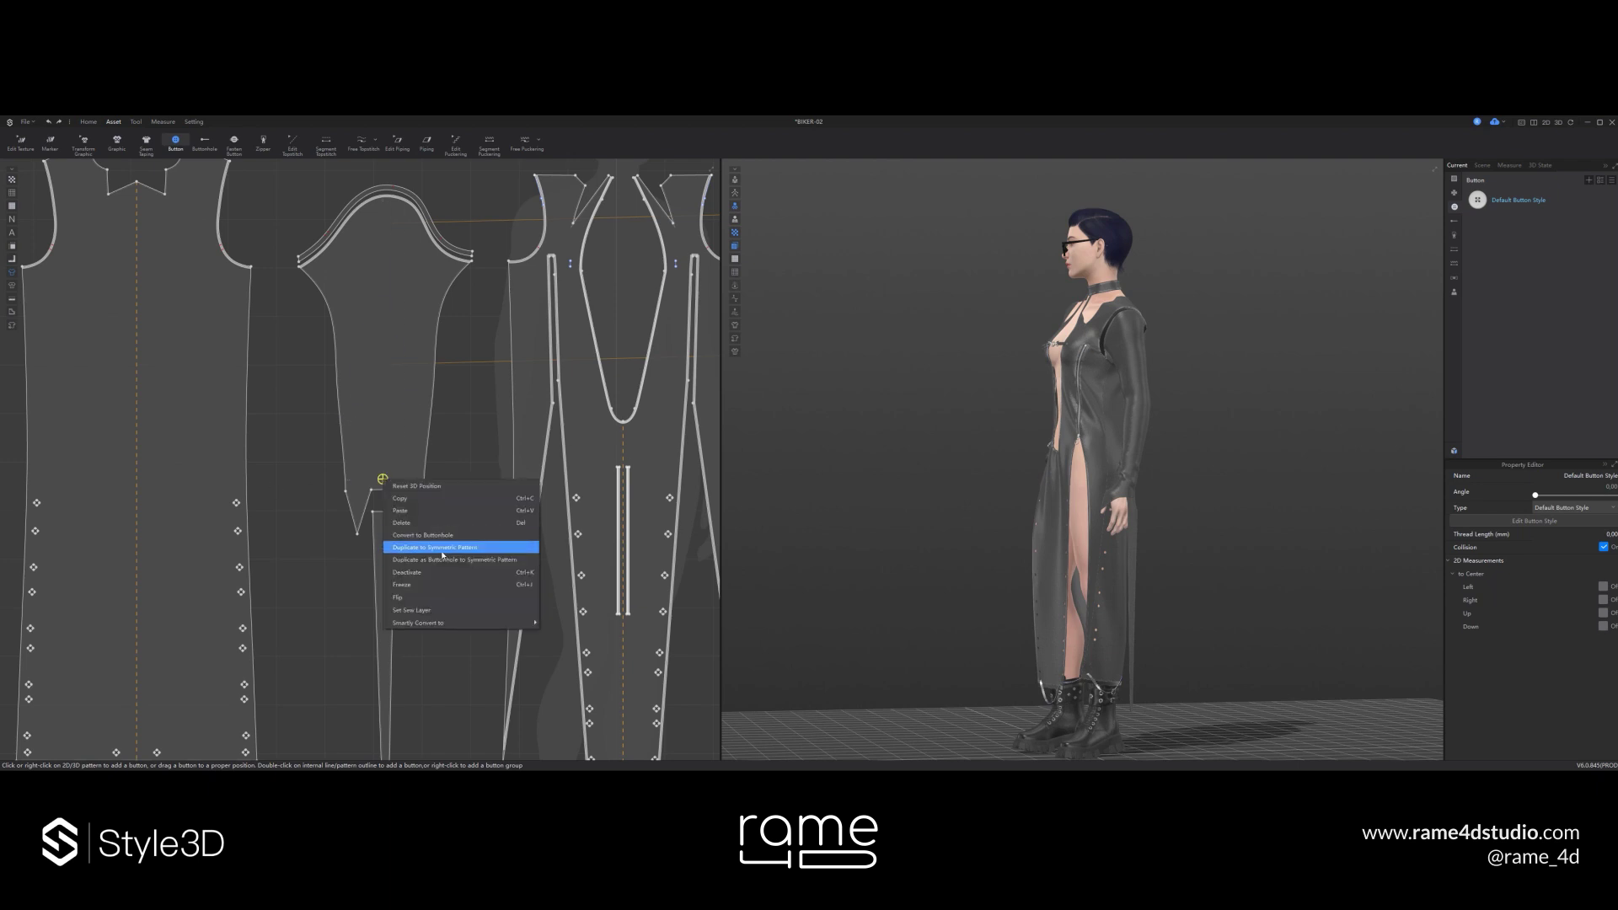
pyautogui.click(442, 550)
# - Add two more buttons in a vertical line above the first cuff button on the same sleeve
pyautogui.scroll(-4, 312, 431)
pyautogui.scroll(3, 354, 430)
pyautogui.rightClick(307, 471)
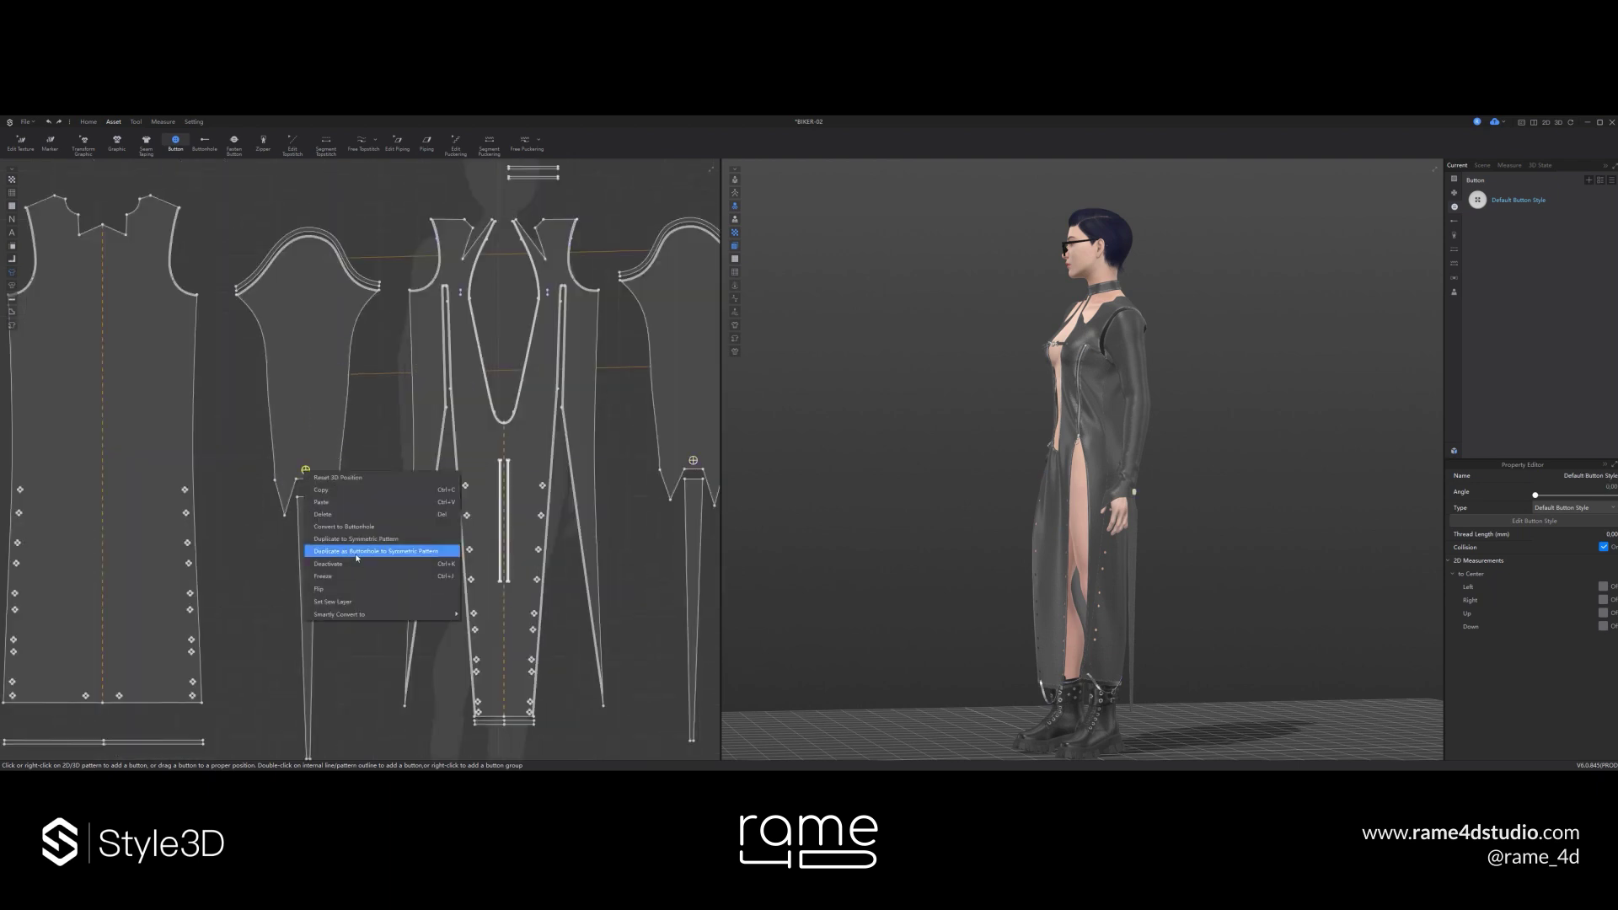
pyautogui.click(355, 589)
pyautogui.rightClick(305, 469)
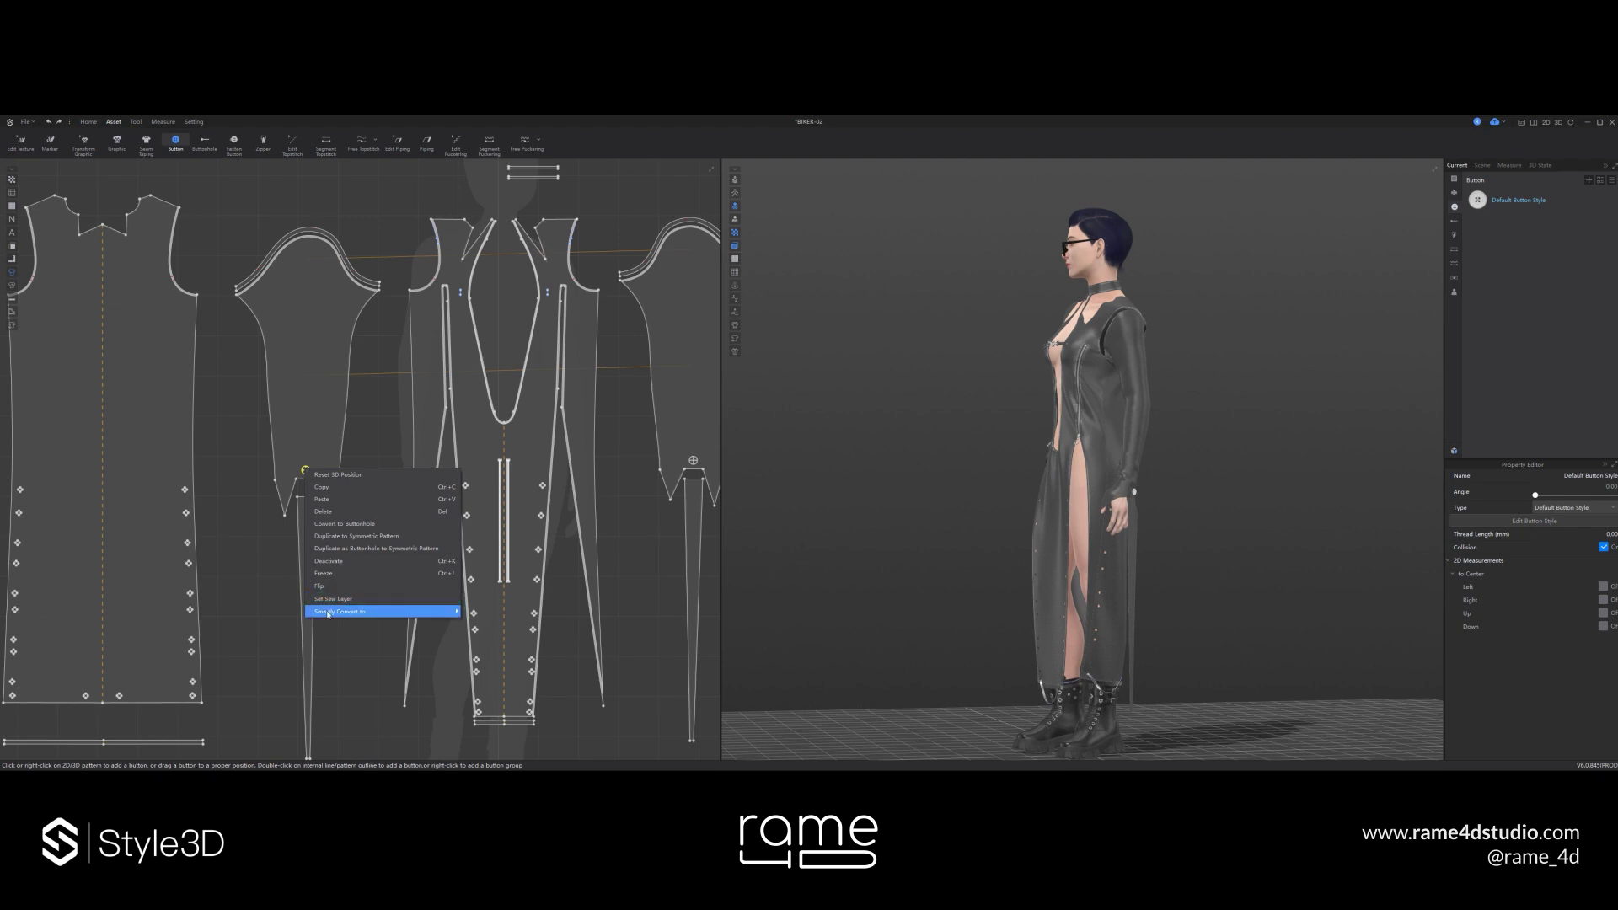
pyautogui.click(305, 460)
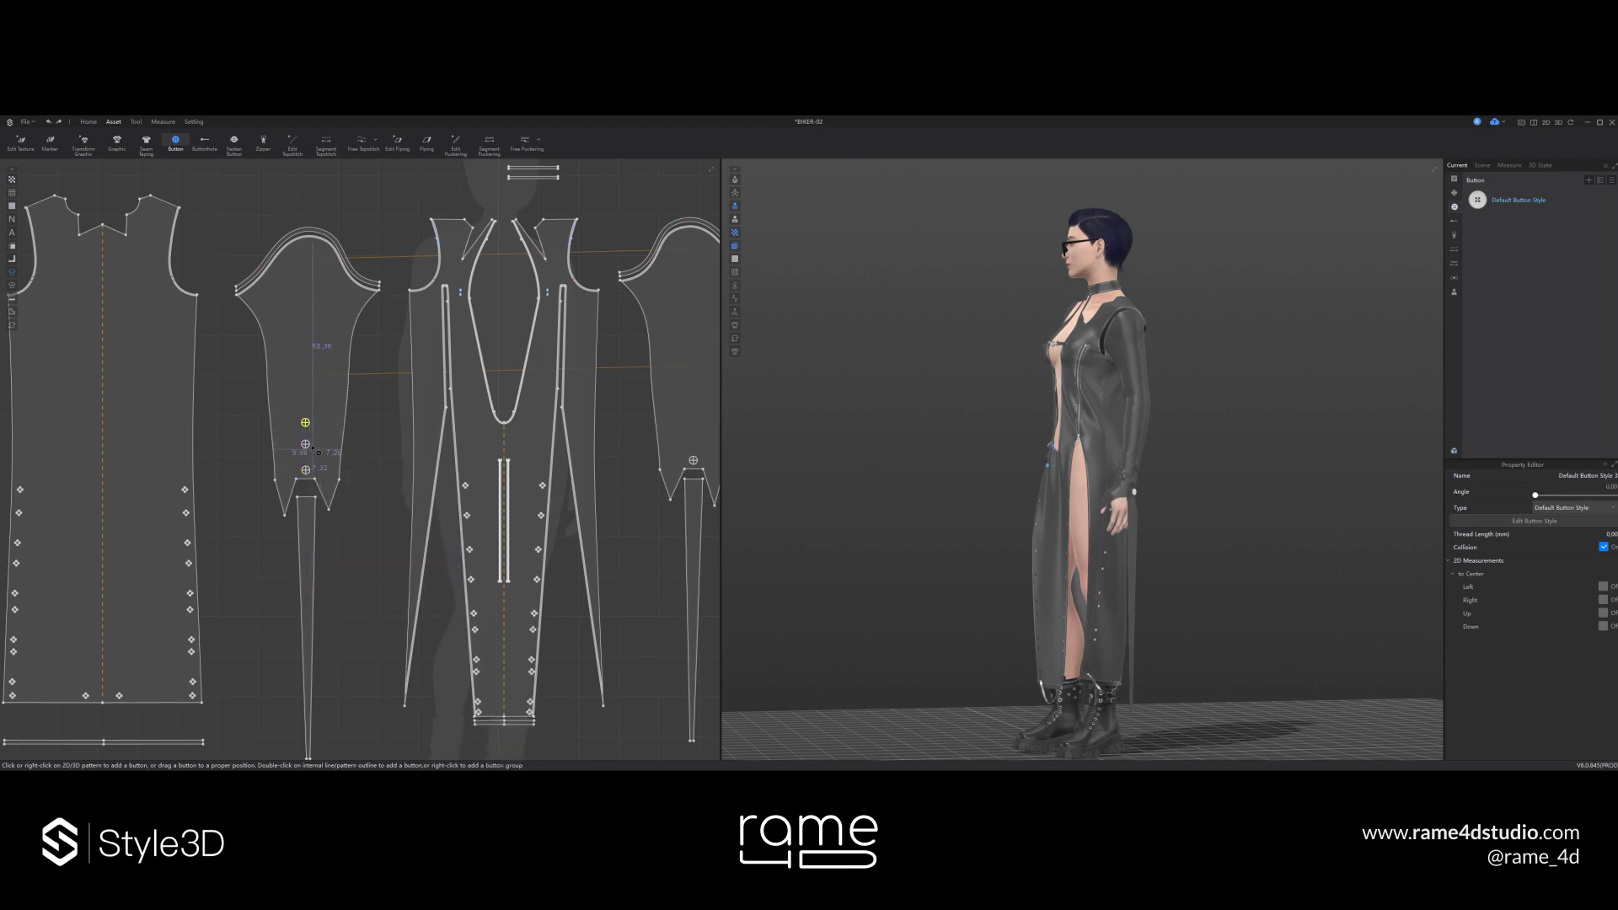
# - Copy the two added cuff buttons and paste them at the matching spots on the opposite sleeve
pyautogui.keyDown('shift'); pyautogui.click(306, 423); pyautogui.keyUp('shift')
pyautogui.rightClick(305, 423)
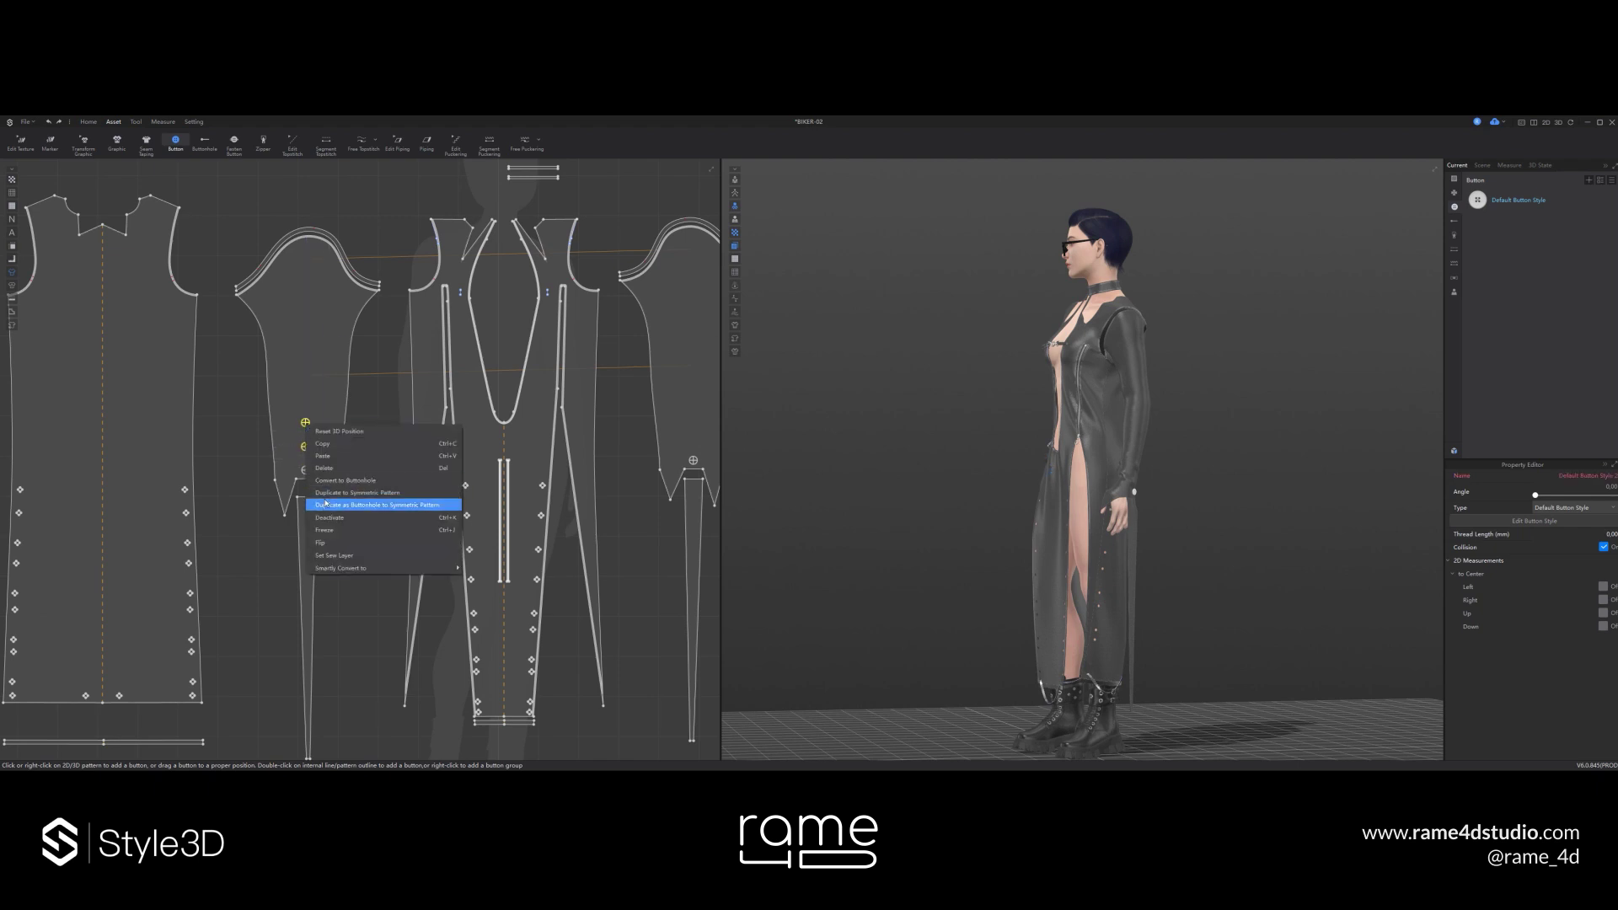
pyautogui.click(362, 504)
pyautogui.scroll(-5, 422, 520)
pyautogui.moveTo(428, 530); pyautogui.dragTo(379, 524, button='middle')
pyautogui.scroll(5, 462, 457)
pyautogui.click(1091, 478)
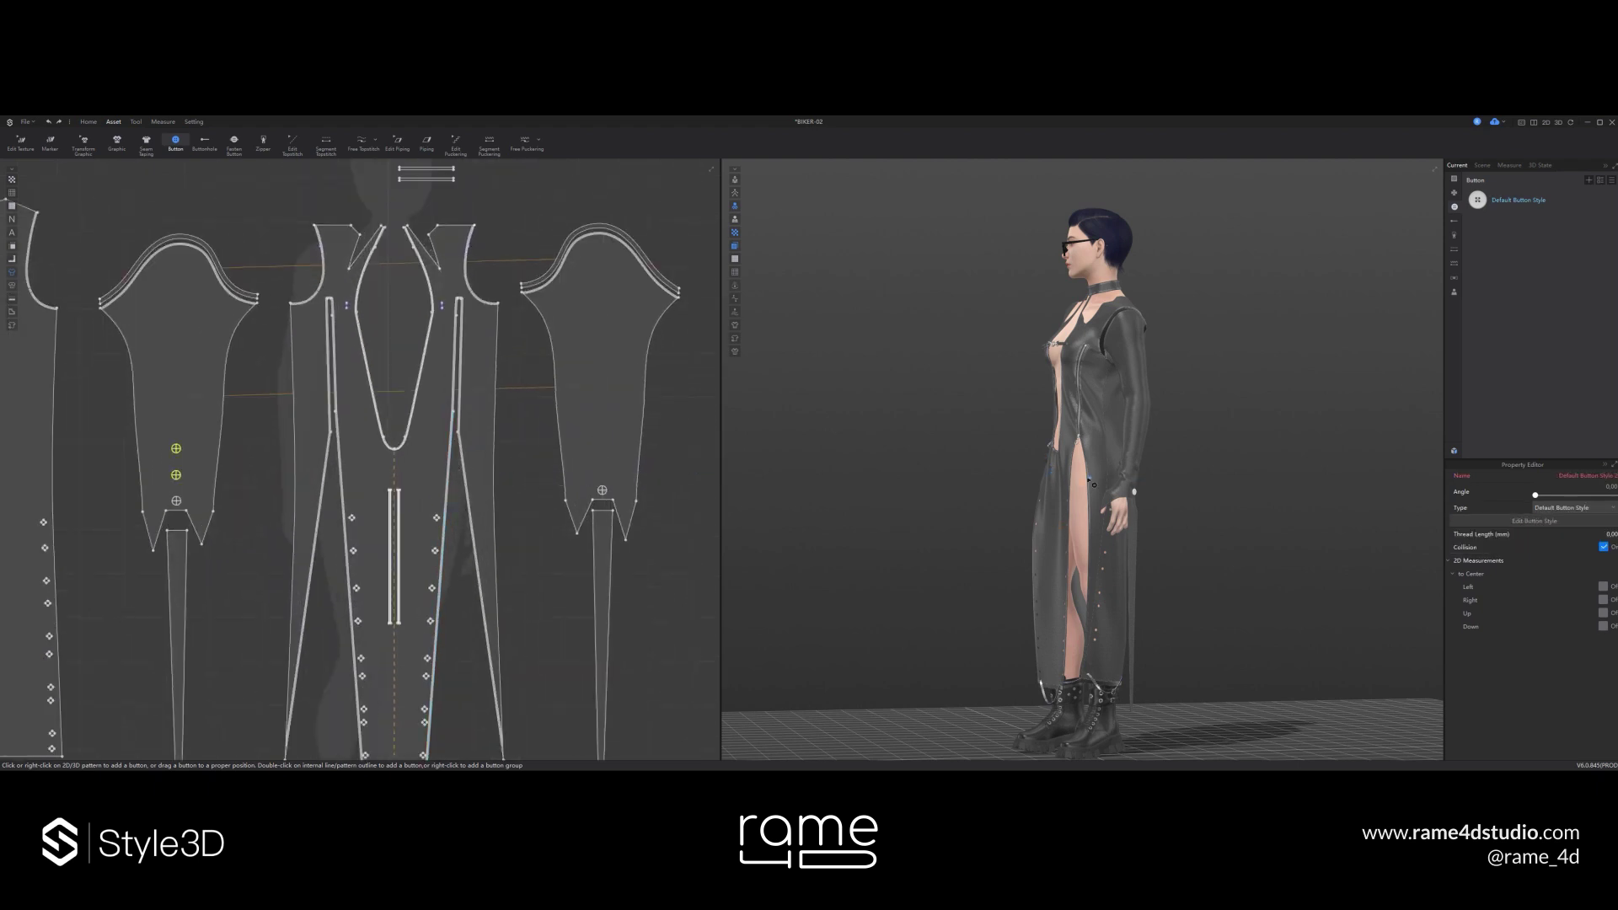
pyautogui.hotkey('ctrl', 'v')
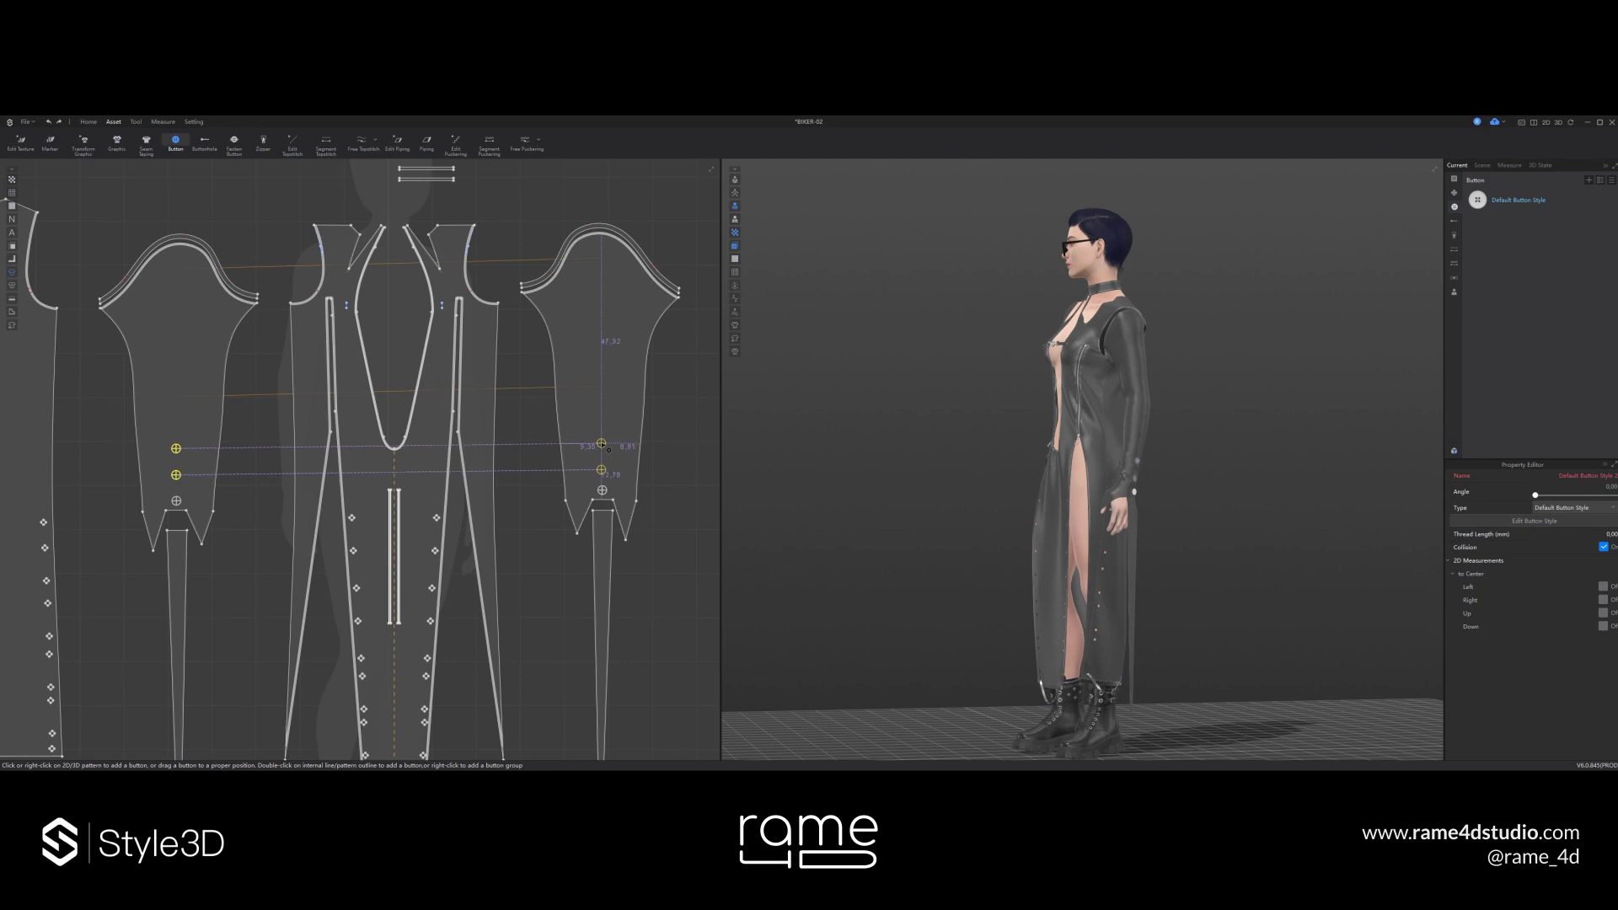
# - Change the model of the default button style to a star shape
pyautogui.click(1541, 203)
pyautogui.click(1586, 515)
pyautogui.click(1572, 581)
pyautogui.moveTo(1188, 521); pyautogui.dragTo(1230, 506, button='right')
pyautogui.scroll(3, 1057, 478)
pyautogui.scroll(5, 1057, 479)
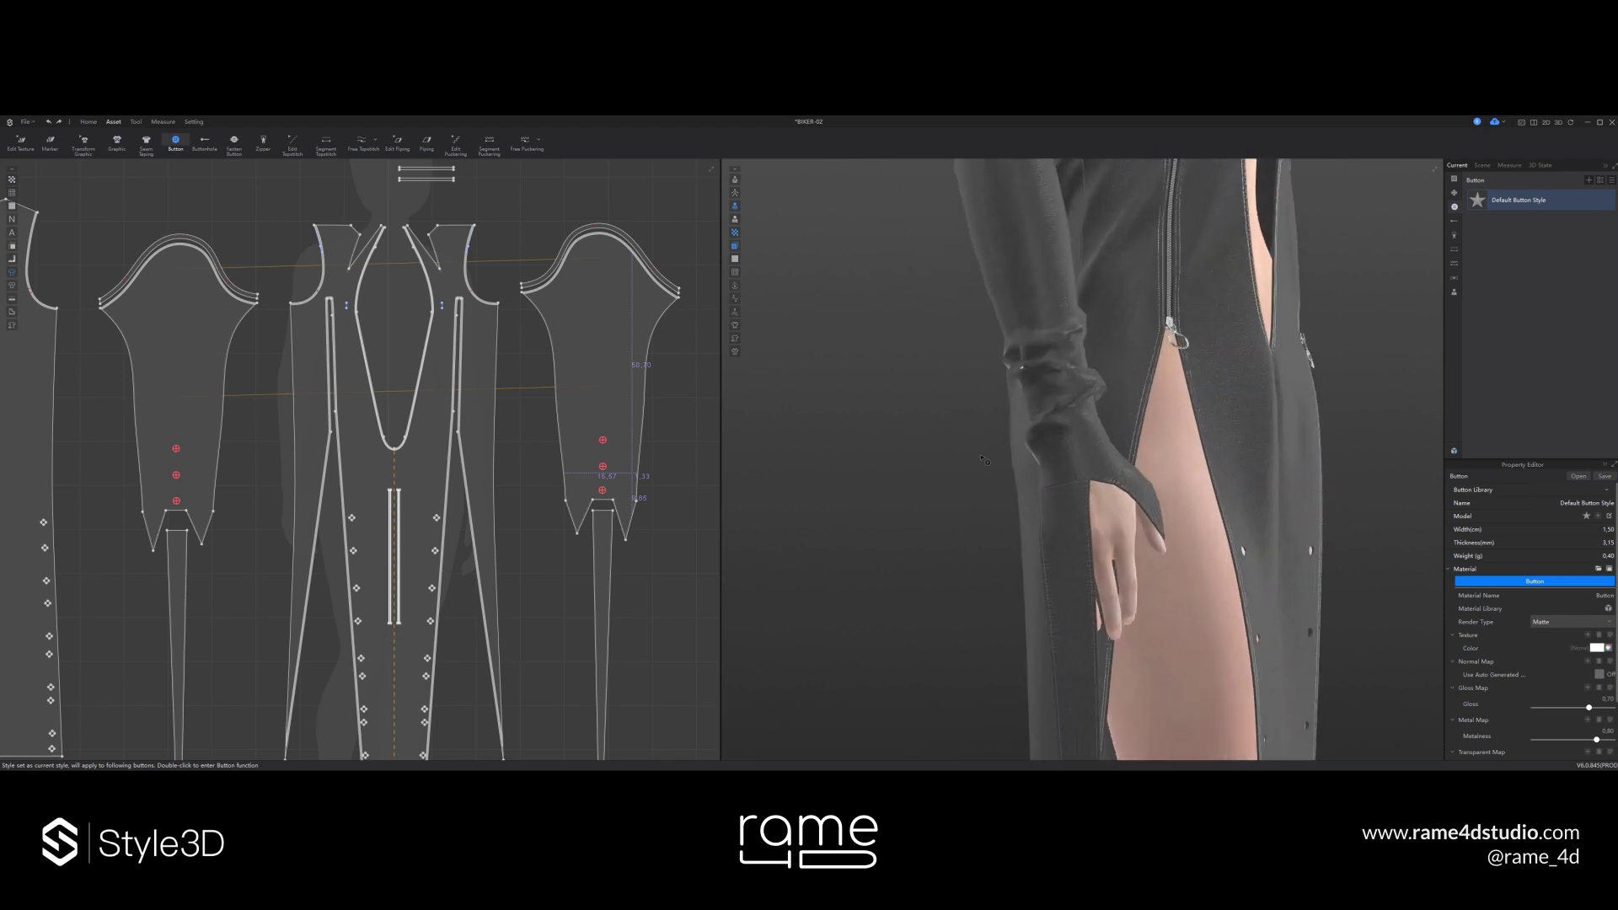
# - Simulate the garment with the star buttons on the sleeves
pyautogui.click(176, 477)
pyautogui.click(89, 122)
pyautogui.click(20, 144)
pyautogui.click(1095, 344)
pyautogui.click(1042, 442)
pyautogui.click(948, 443)
pyautogui.moveTo(1167, 434); pyautogui.dragTo(1226, 455, button='right')
pyautogui.press('space')
pyautogui.scroll(-5, 1078, 447)
# - Place four star buttons down the upper part of the long narrow strip below the first sleeve
pyautogui.click(114, 122)
pyautogui.click(183, 145)
pyautogui.moveTo(182, 540); pyautogui.dragTo(182, 425, button='middle')
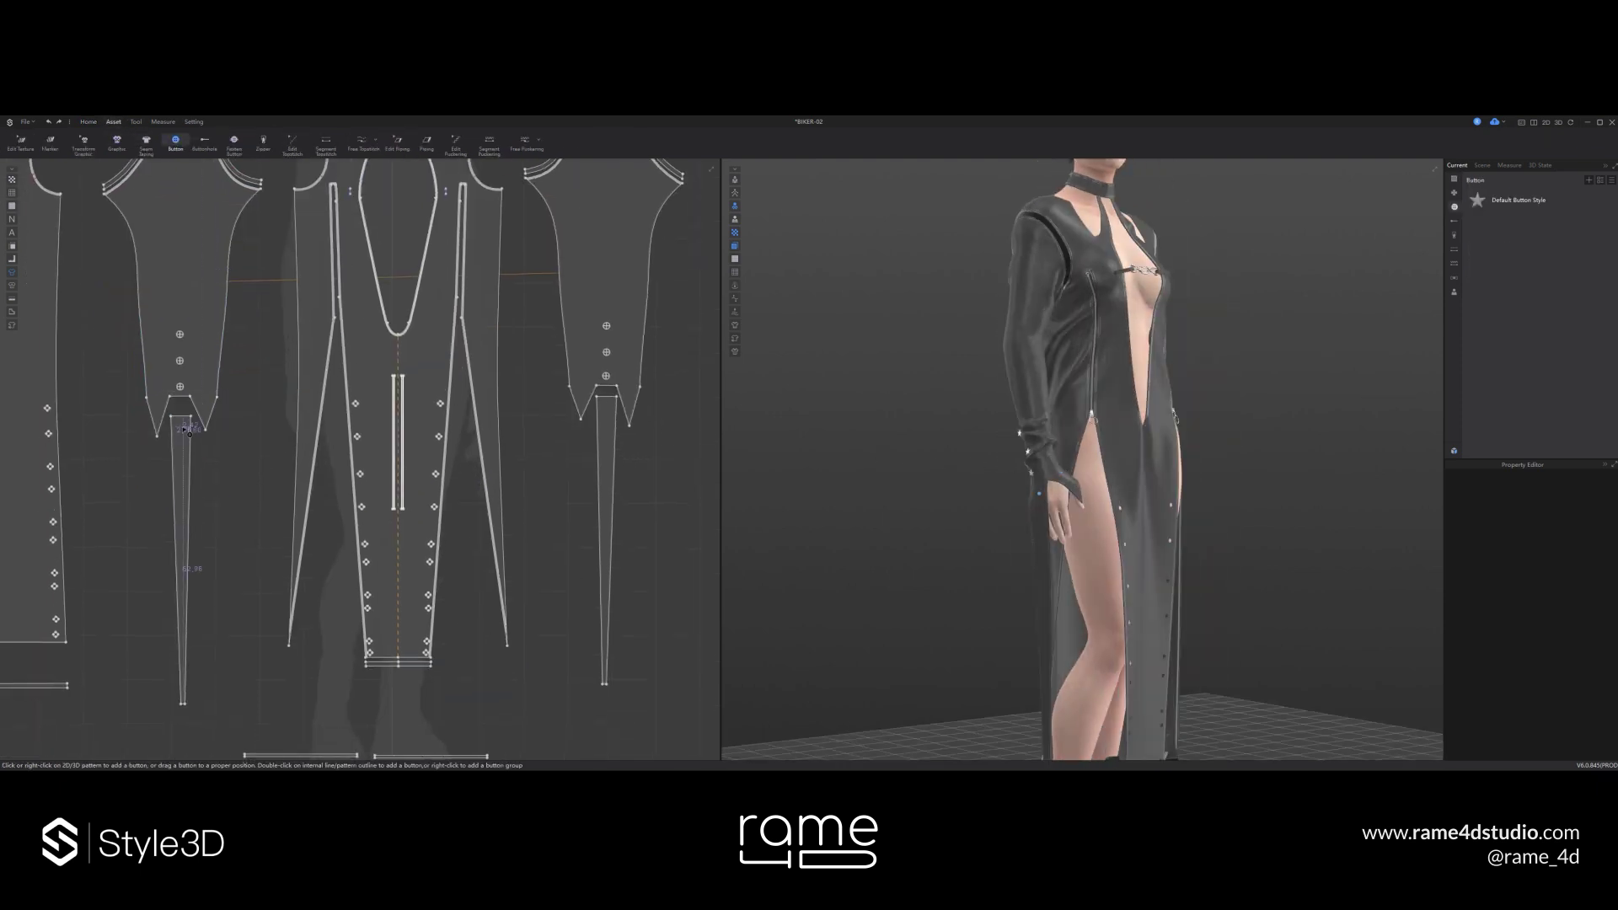
pyautogui.scroll(6, 181, 425)
pyautogui.click(185, 423)
pyautogui.scroll(-6, 162, 489)
pyautogui.scroll(2, 172, 513)
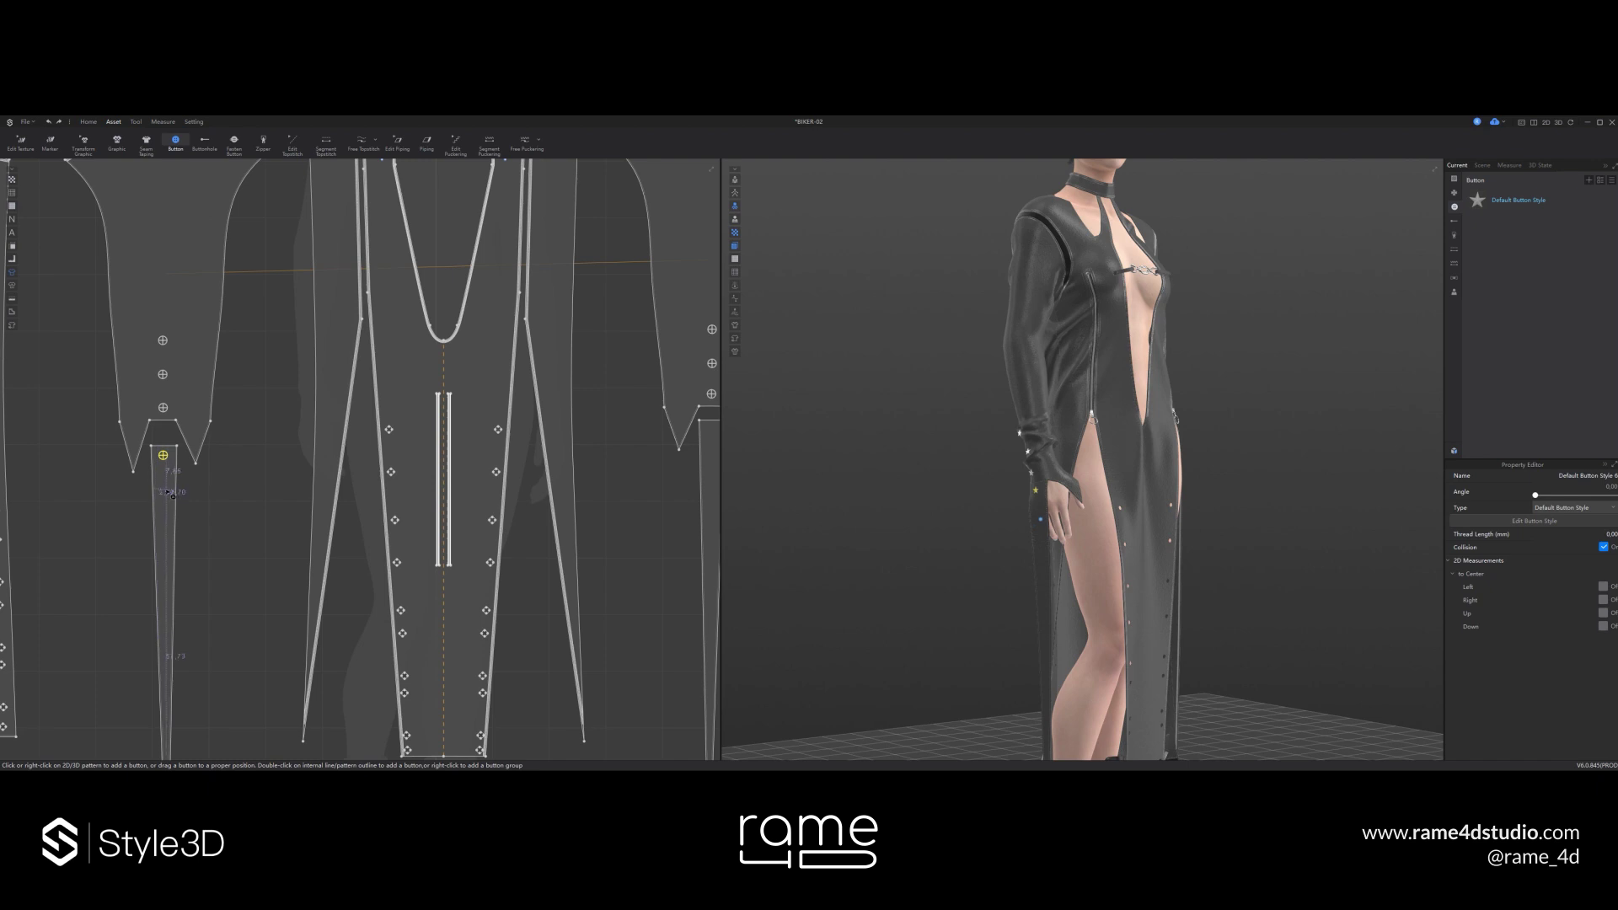
pyautogui.click(162, 514)
pyautogui.click(163, 549)
pyautogui.scroll(4, 167, 517)
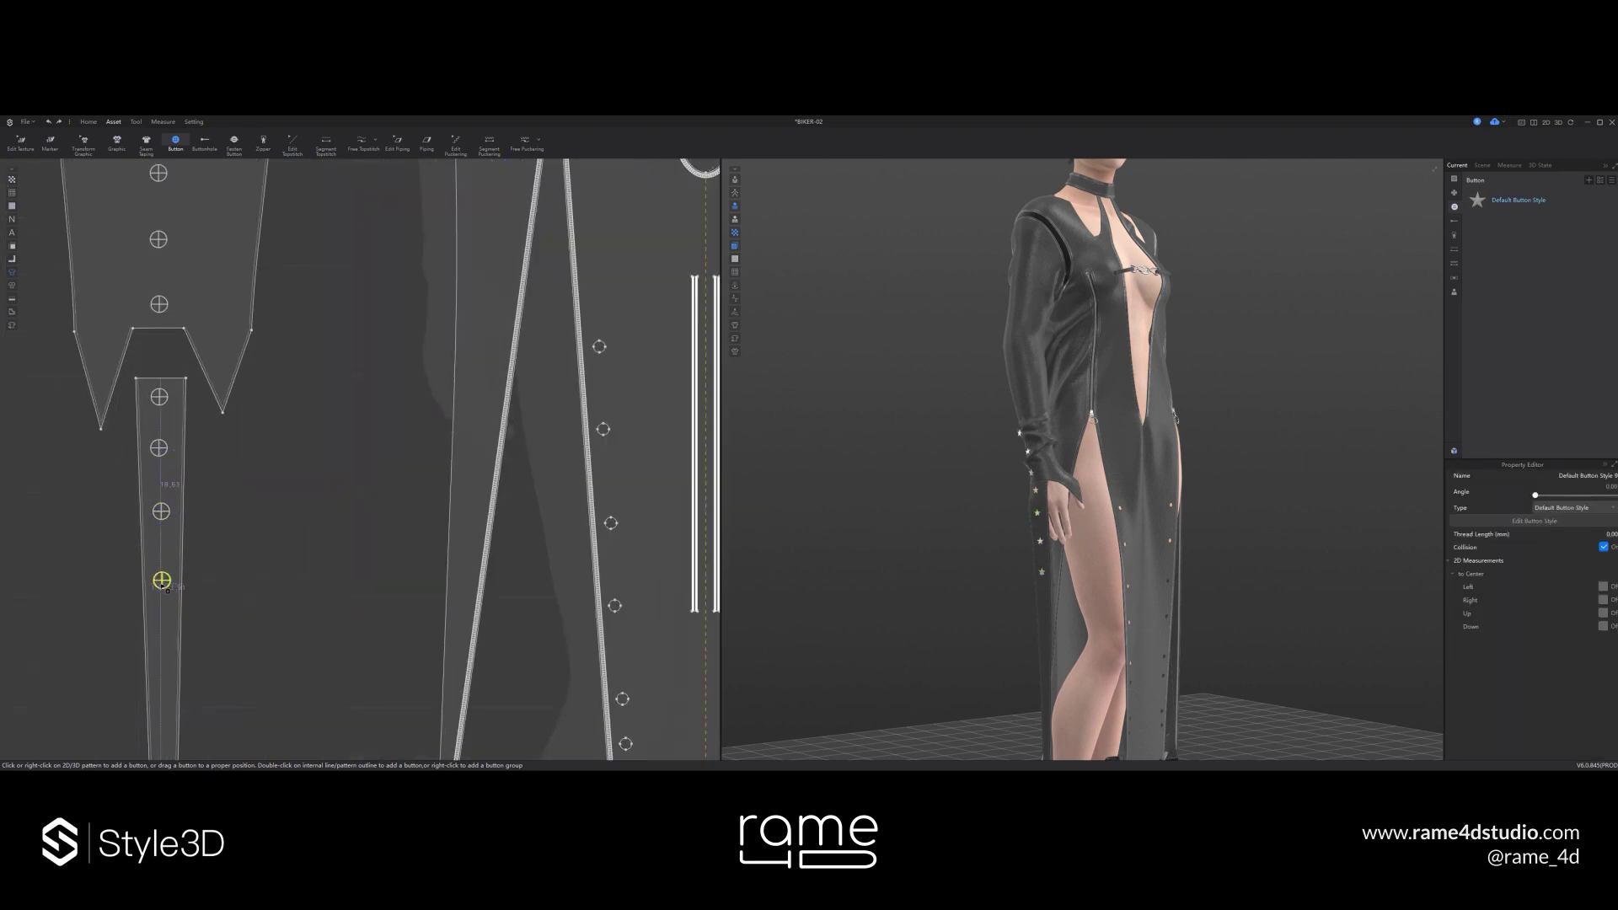
pyautogui.scroll(-5, 245, 482)
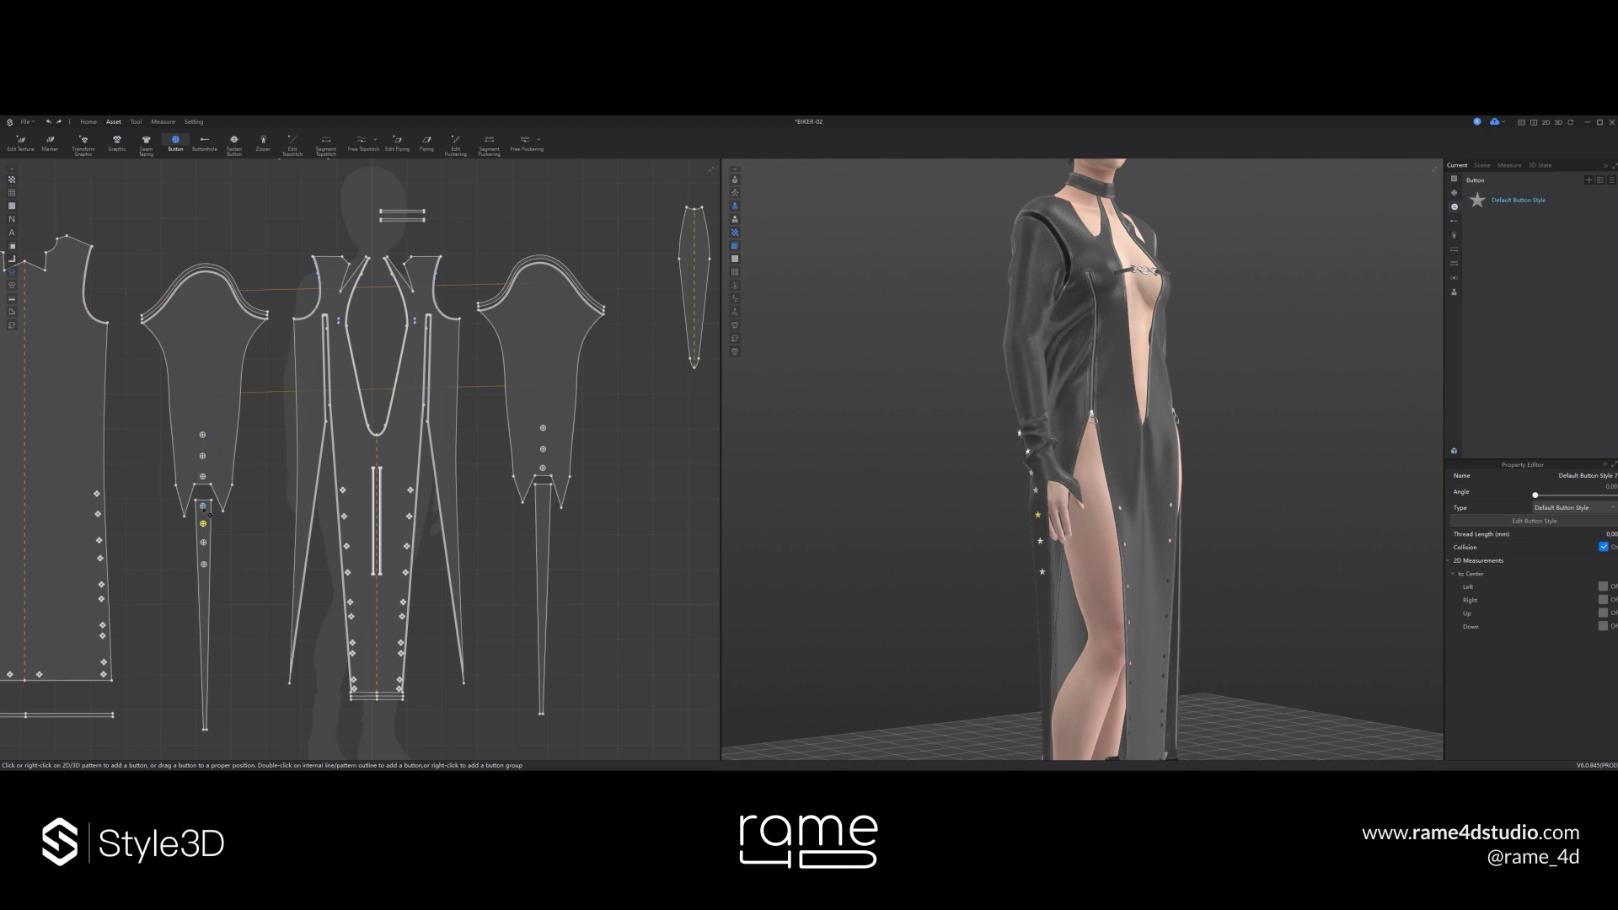
# - Copy the four strip buttons onto the matching strip below the opposite sleeve and adjust their alignment
pyautogui.rightClick(204, 565)
pyautogui.click(227, 644)
pyautogui.hotkey('ctrl', 'v')
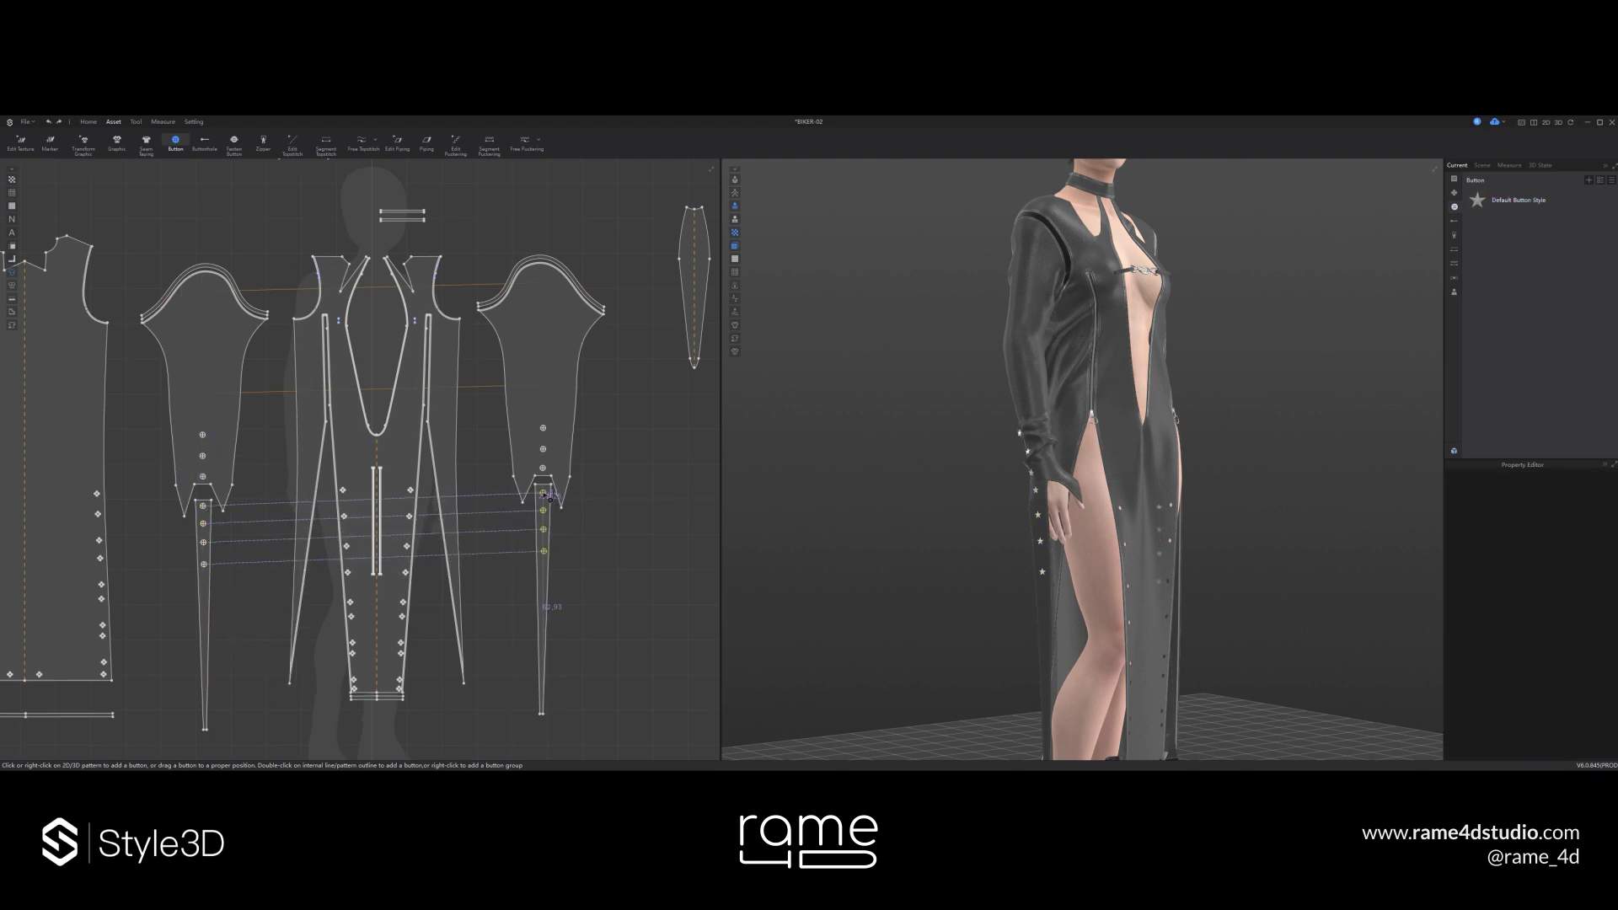
pyautogui.click(549, 498)
pyautogui.scroll(5, 549, 499)
pyautogui.click(394, 435)
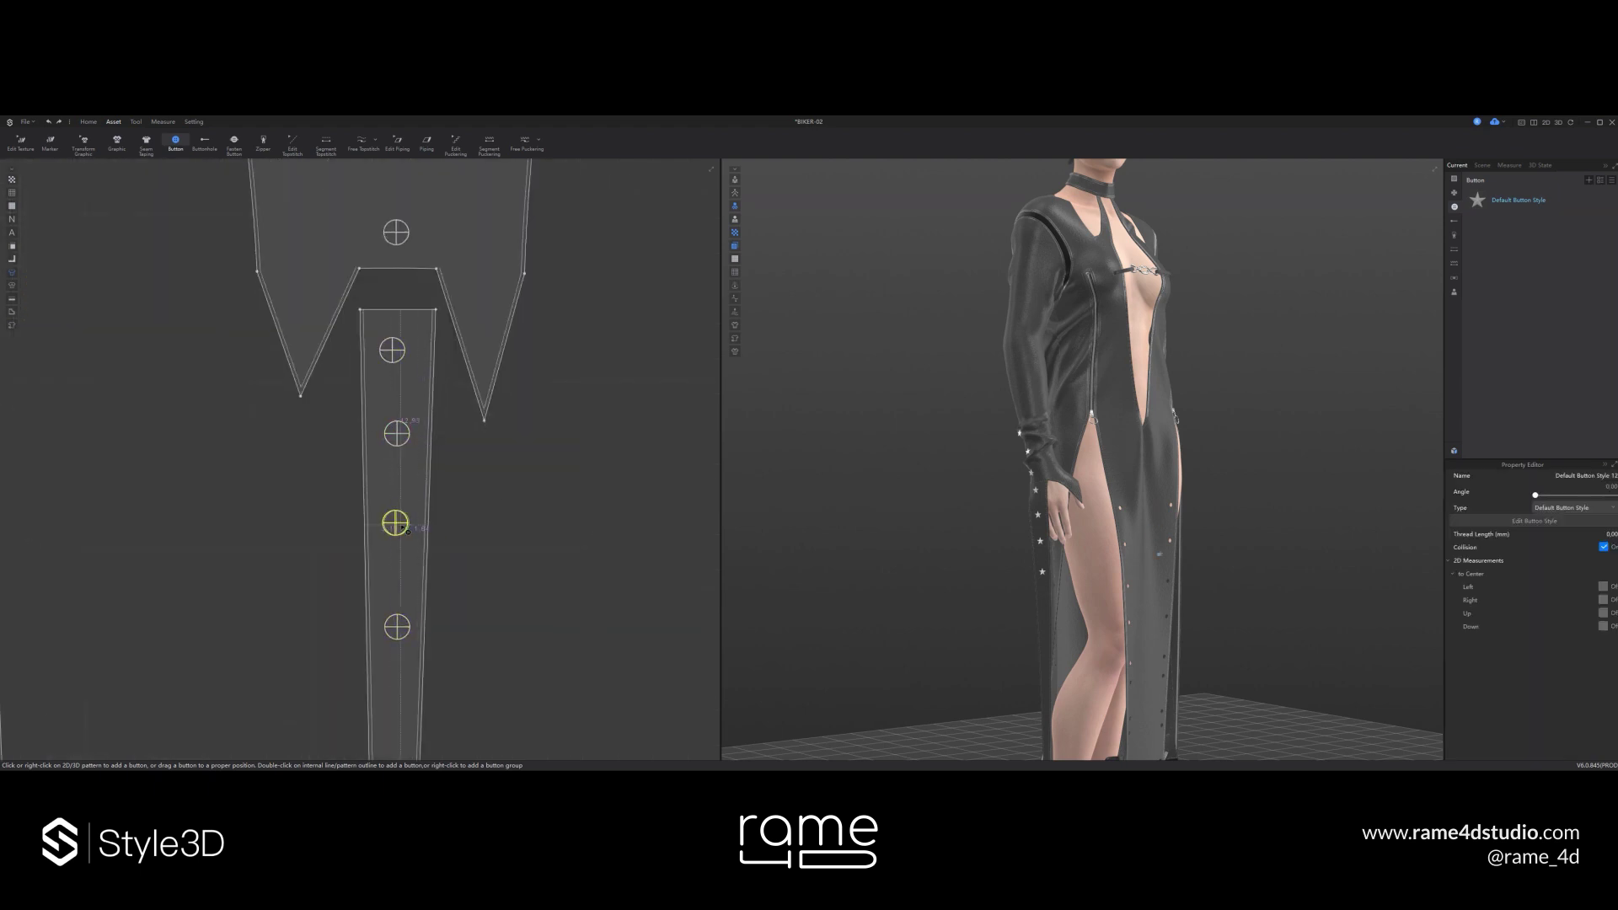
pyautogui.press('Escape')
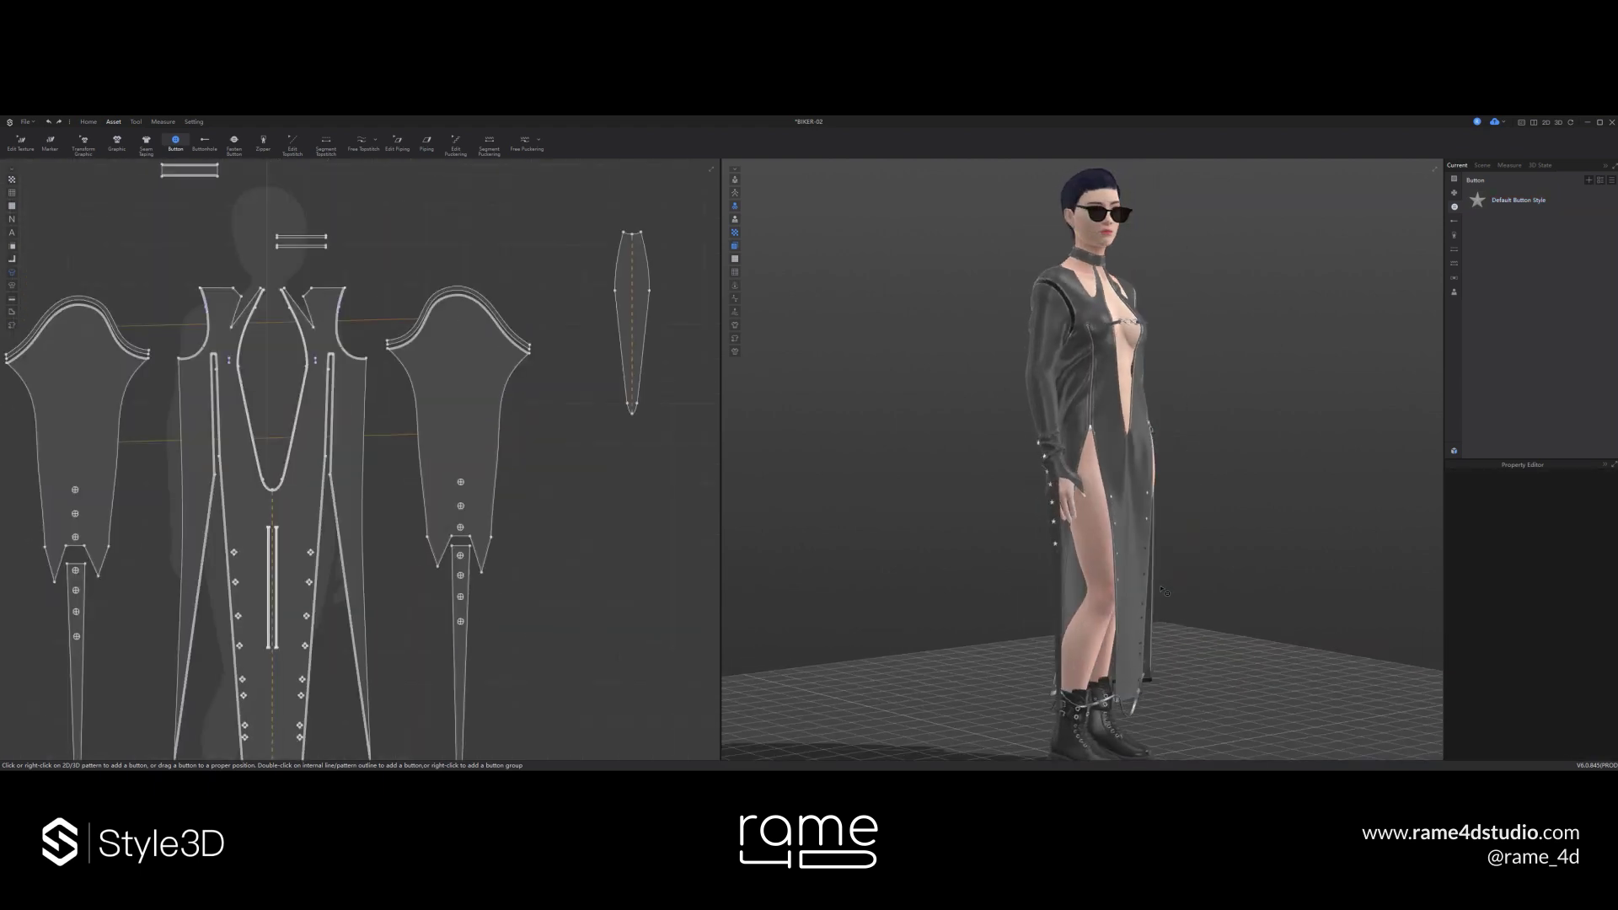
pyautogui.moveTo(1121, 562); pyautogui.dragTo(1113, 535, button='right')
pyautogui.scroll(5, 272, 499)
pyautogui.click(271, 498)
pyautogui.hotkey('ctrl', 'z')
pyautogui.moveTo(1114, 584); pyautogui.dragTo(1190, 597, button='right')
pyautogui.scroll(-4, 326, 320)
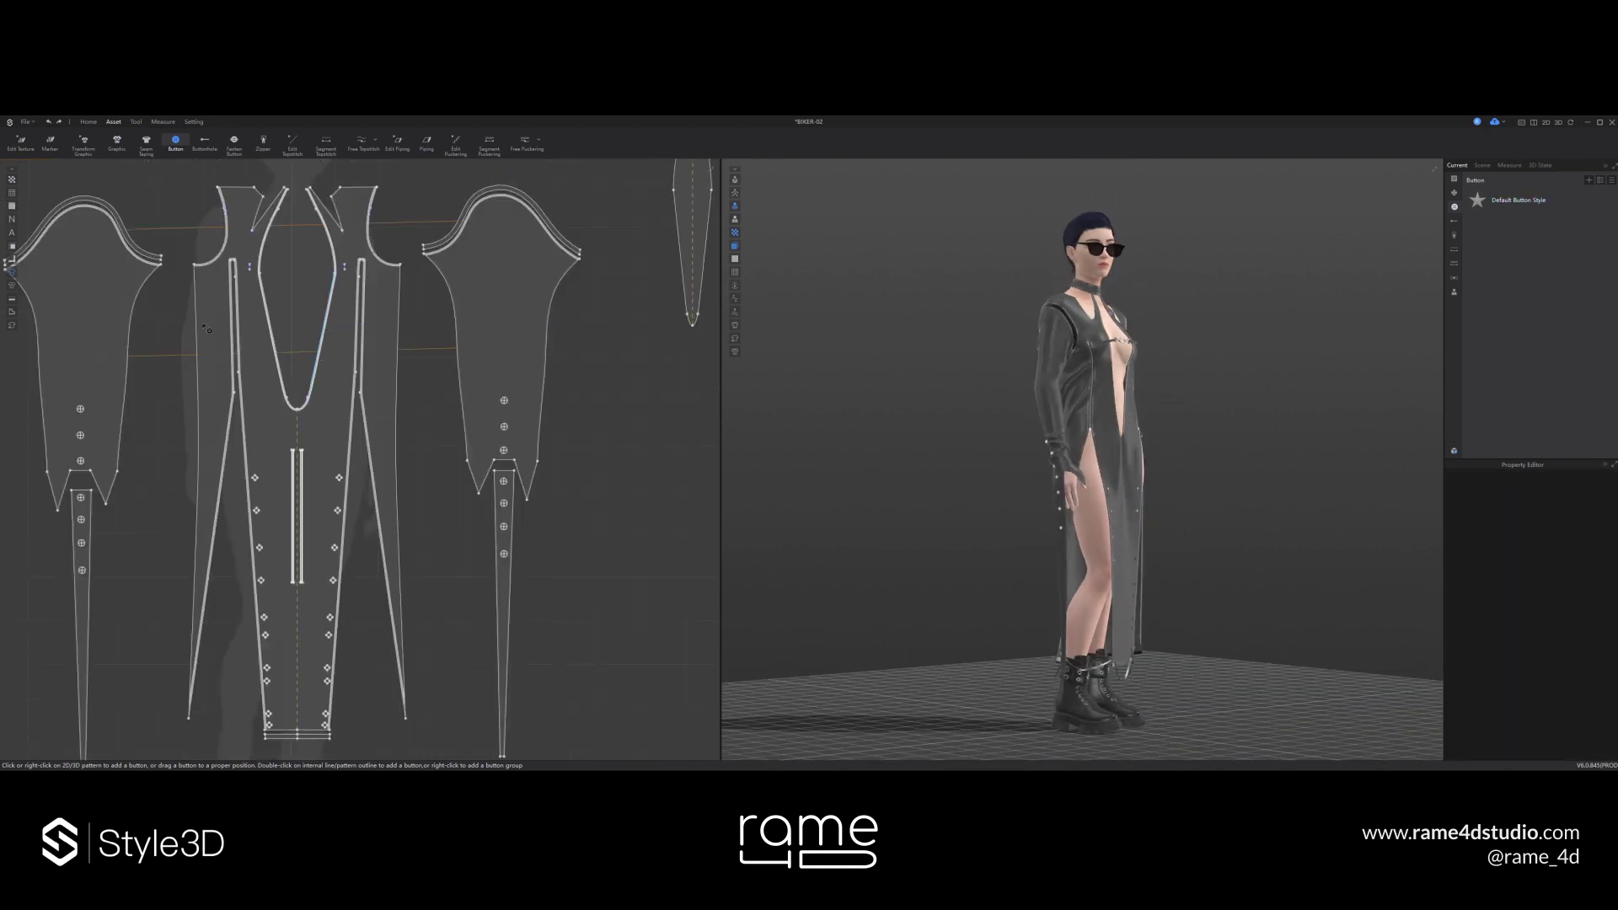
# - Place a row of star buttons along the first sleeve cap's curve, deleting the extra outermost one to leave four
pyautogui.moveTo(93, 245); pyautogui.dragTo(295, 345, button='middle')
pyautogui.scroll(3, 274, 324)
pyautogui.click(284, 304)
pyautogui.click(258, 320)
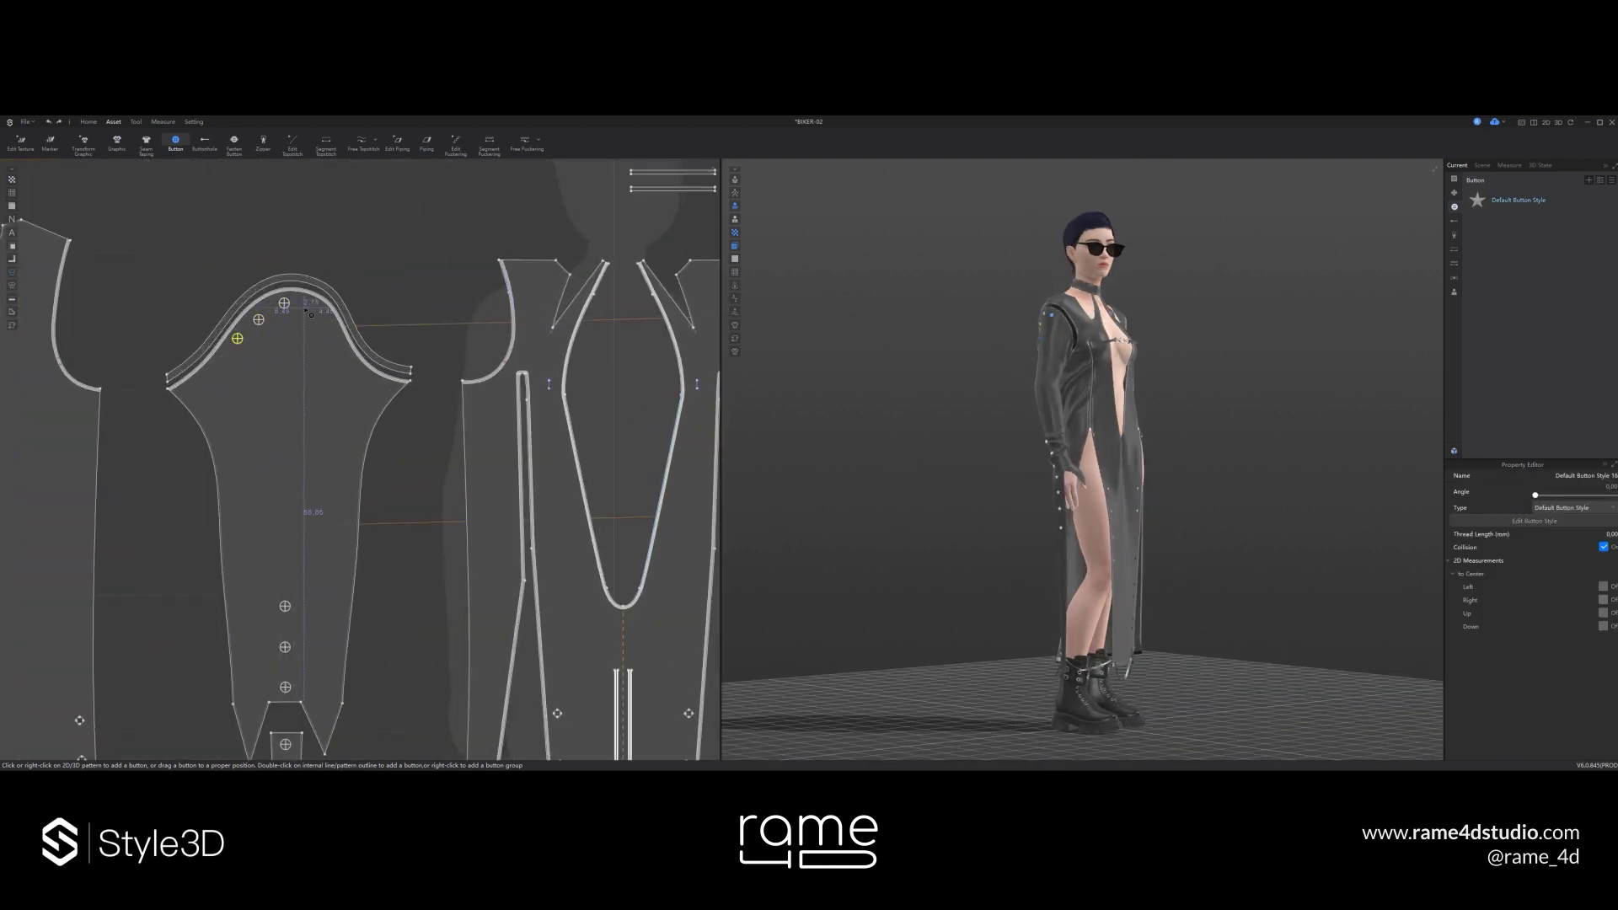
pyautogui.click(322, 325)
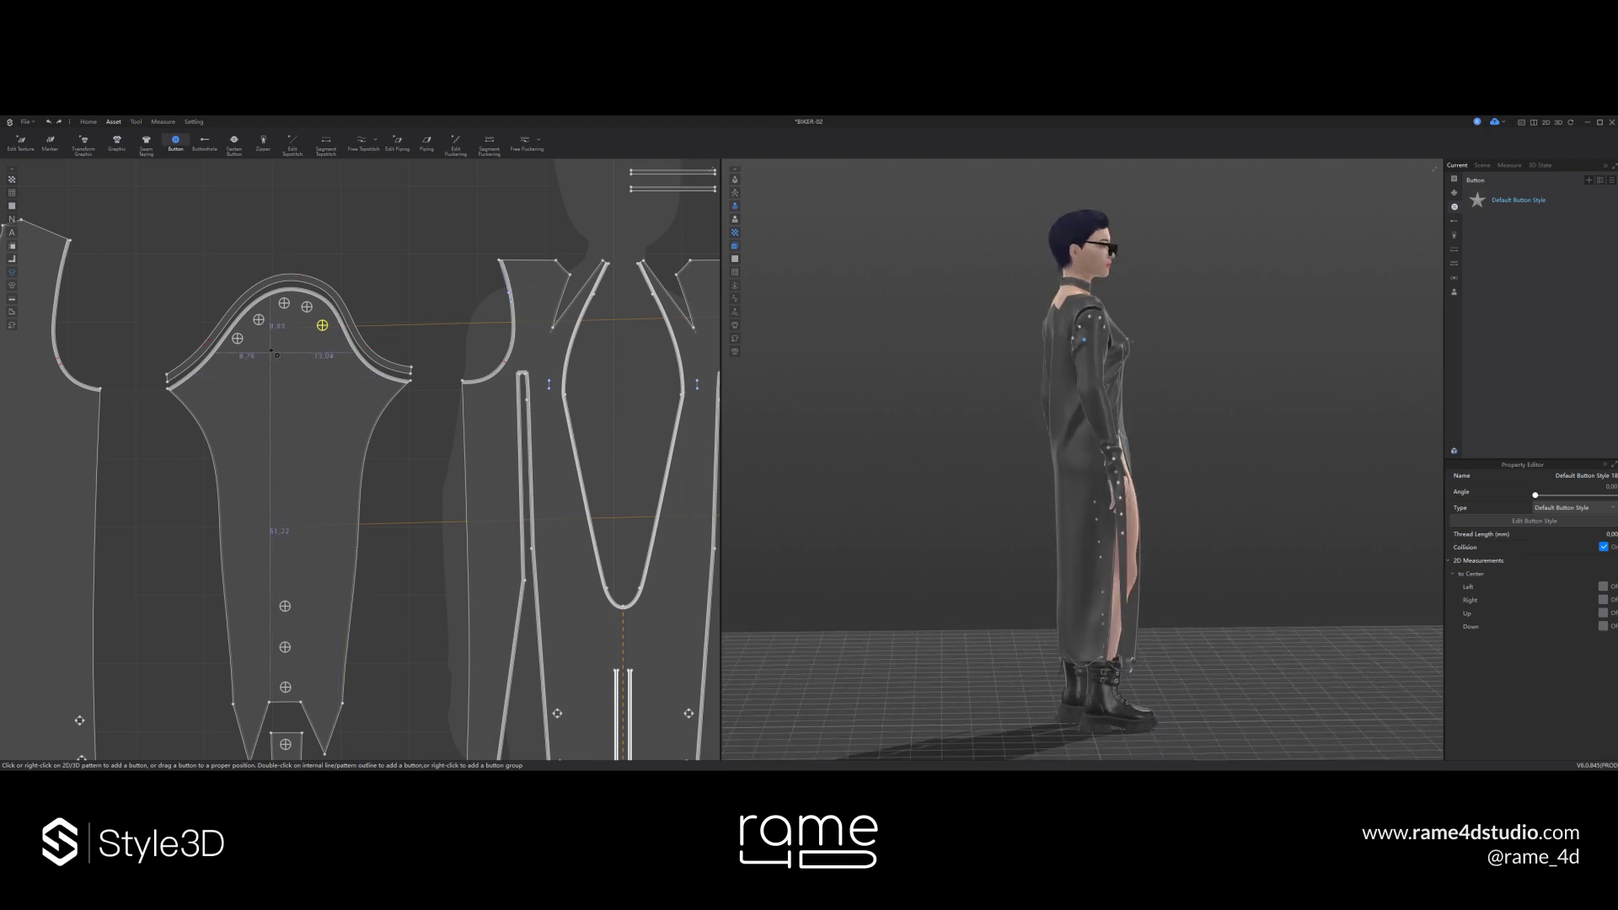
pyautogui.press('Delete')
pyautogui.moveTo(1180, 505); pyautogui.dragTo(1062, 493, button='right')
# - Copy the four sleeve-cap buttons onto the opposite sleeve cap and save the project
pyautogui.click(259, 320)
pyautogui.keyDown('shift'); pyautogui.click(284, 304); pyautogui.keyUp('shift')
pyautogui.keyDown('shift'); pyautogui.click(307, 307); pyautogui.keyUp('shift')
pyautogui.keyDown('shift'); pyautogui.click(322, 325); pyautogui.keyUp('shift')
pyautogui.rightClick(323, 327)
pyautogui.click(364, 408)
pyautogui.scroll(-3, 364, 411)
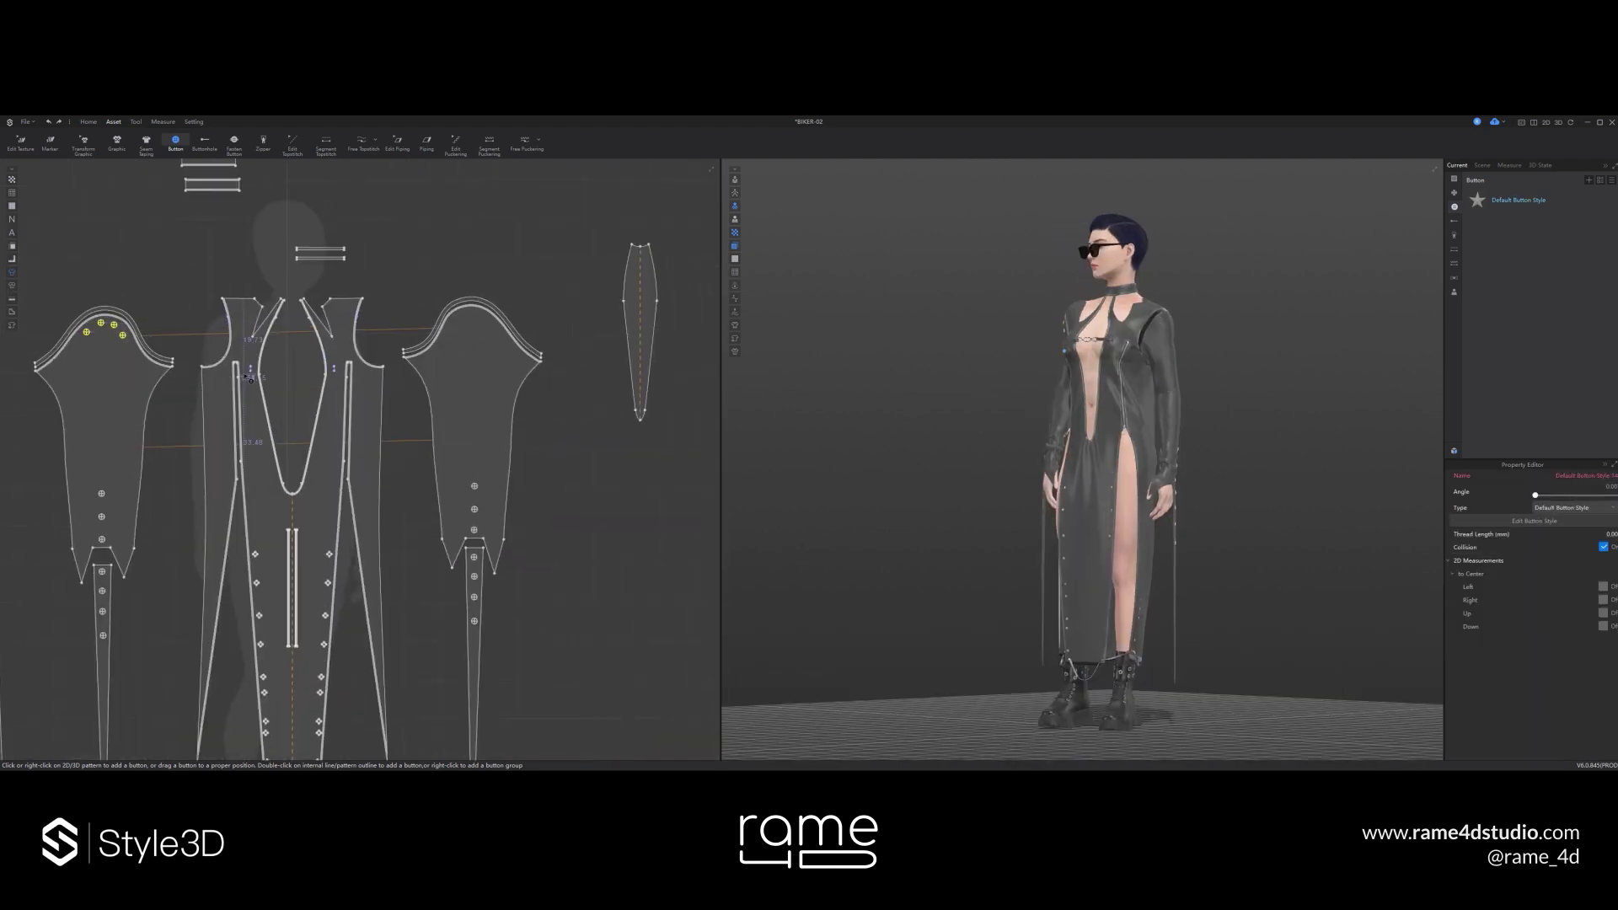
pyautogui.scroll(3, 462, 321)
pyautogui.moveTo(458, 318); pyautogui.dragTo(454, 319)
pyautogui.moveTo(1024, 396); pyautogui.dragTo(1105, 403, button='right')
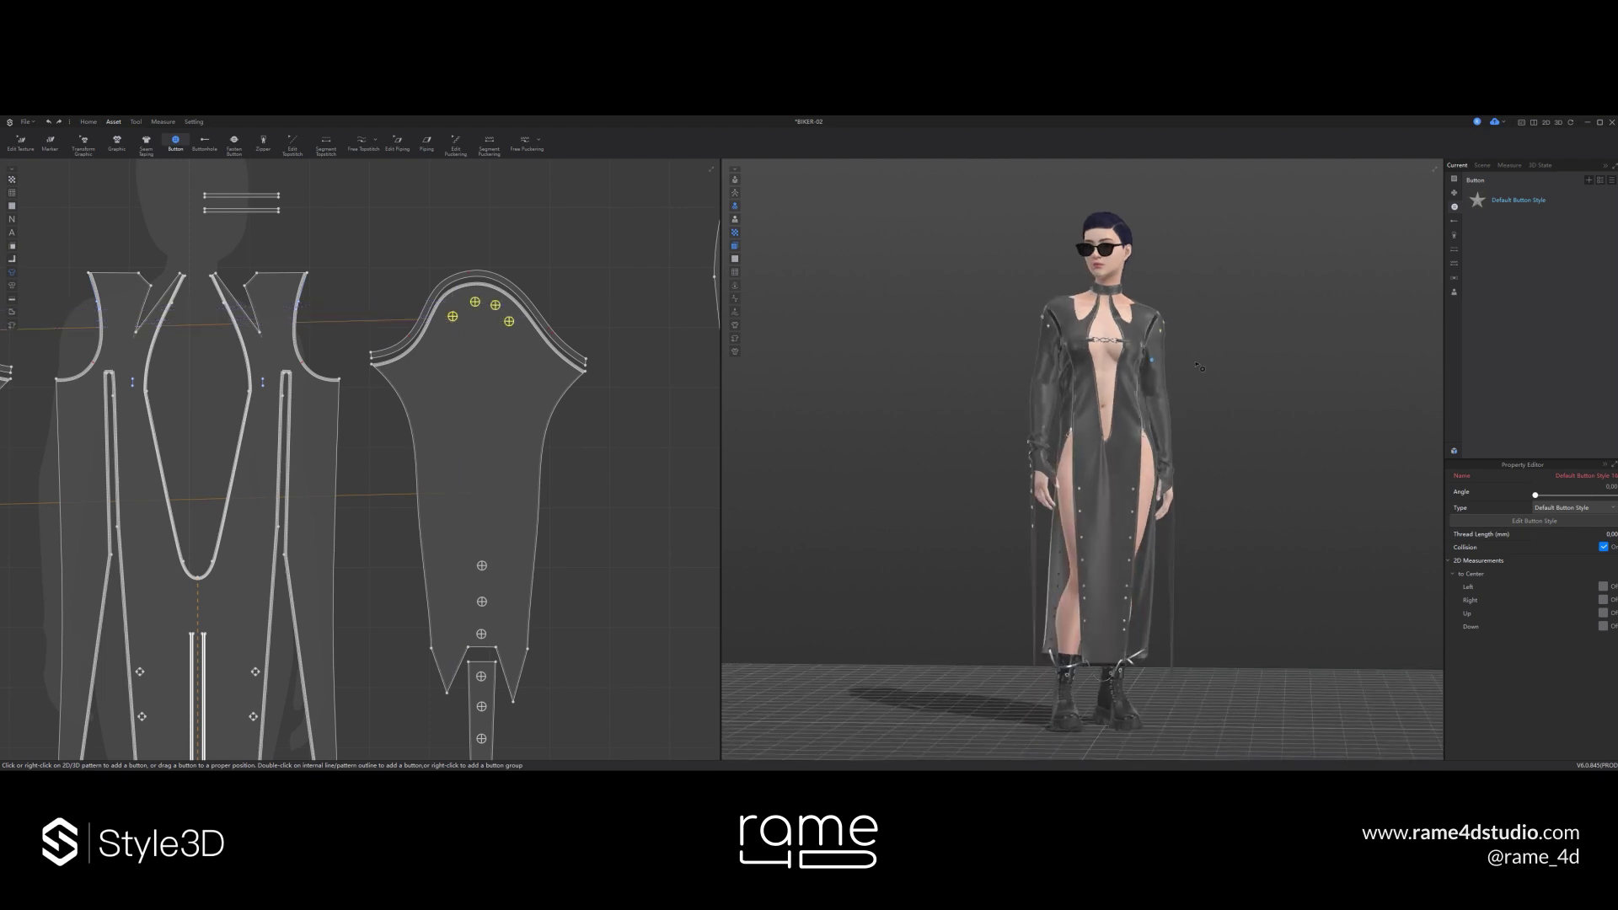
pyautogui.click(27, 122)
pyautogui.click(41, 171)
# - Position a copy of the mirrored hem strap across the side slit, just above the lower strap
pyautogui.moveTo(1156, 539); pyautogui.dragTo(1183, 567, button='right')
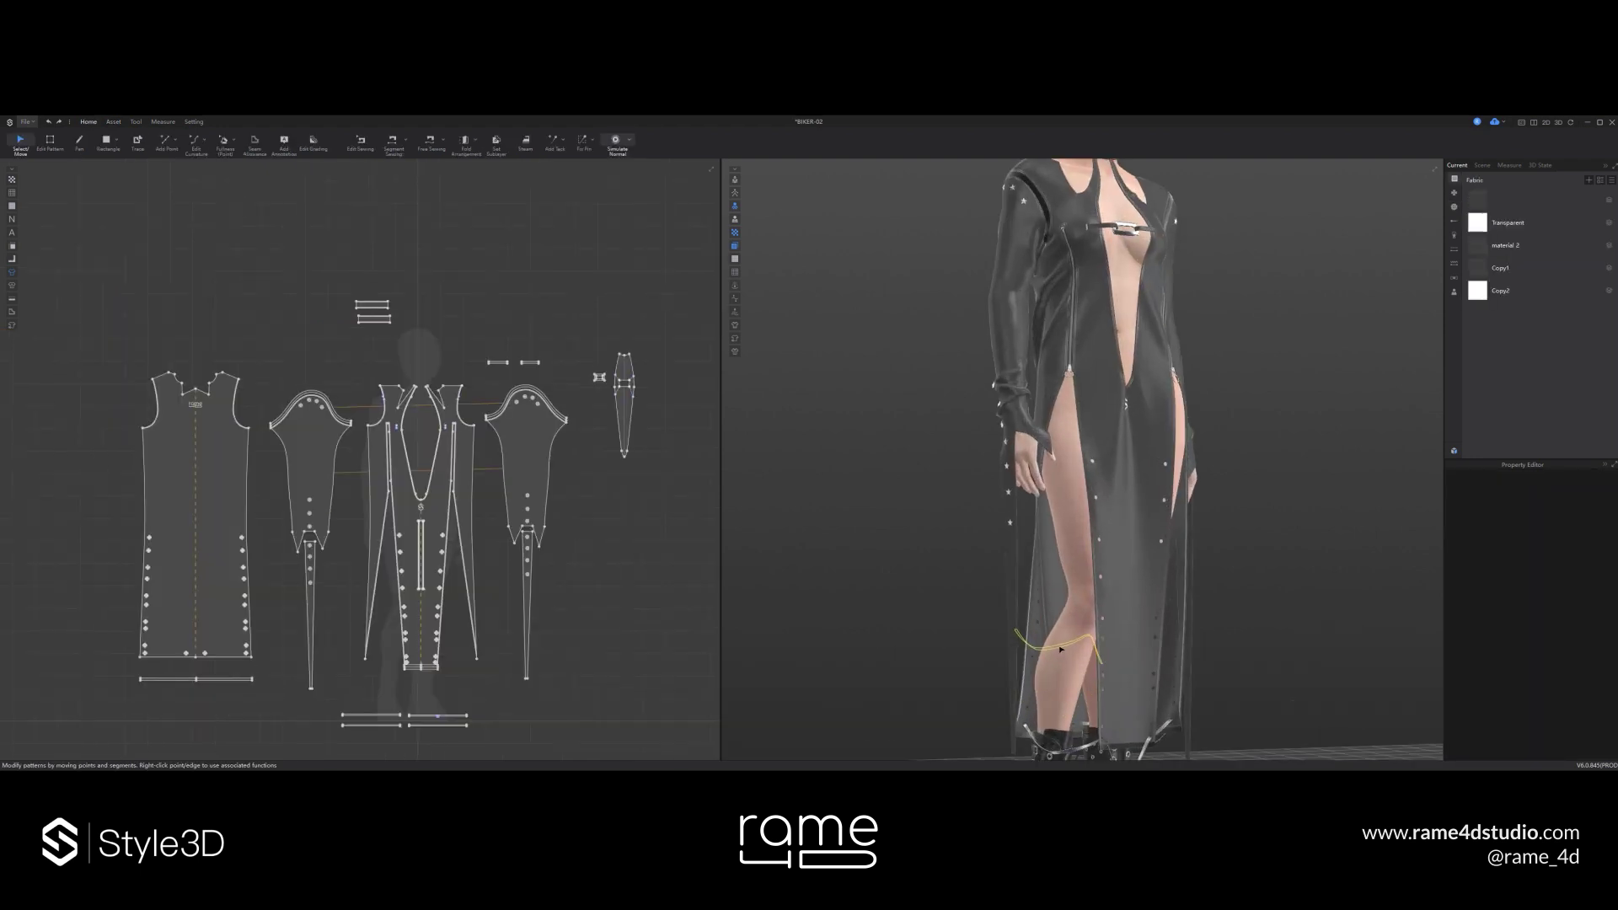
pyautogui.moveTo(1061, 649); pyautogui.dragTo(1076, 742)
pyautogui.moveTo(1076, 742); pyautogui.dragTo(1075, 574, button='middle')
pyautogui.scroll(3, 1074, 574)
pyautogui.moveTo(1078, 558); pyautogui.dragTo(1196, 560, button='right')
pyautogui.click(1087, 555)
pyautogui.moveTo(1087, 555); pyautogui.dragTo(1148, 553, button='right')
pyautogui.scroll(5, 1147, 552)
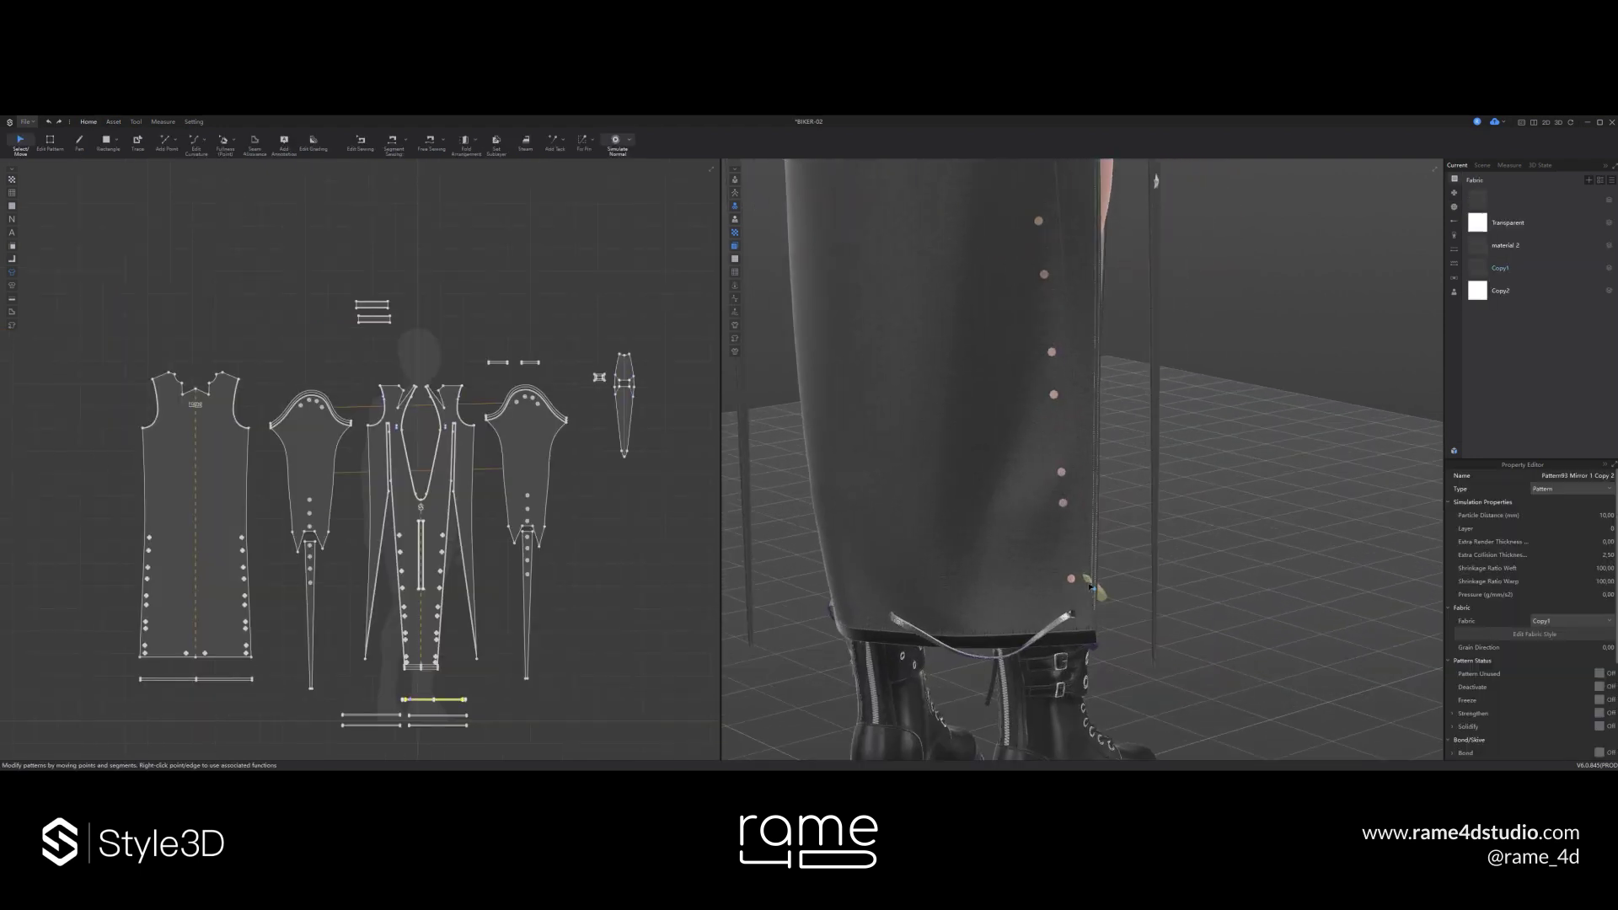
pyautogui.moveTo(1068, 575)
pyautogui.mouseDown(button='right')
pyautogui.moveTo(1247, 577)
pyautogui.moveTo(1151, 579)
pyautogui.moveTo(1202, 580)
pyautogui.moveTo(1137, 552)
pyautogui.moveTo(1070, 552)
pyautogui.mouseUp(button='right')
# - Paste a copy of the strap at the other side slit and position it above the original
pyautogui.click(1277, 670)
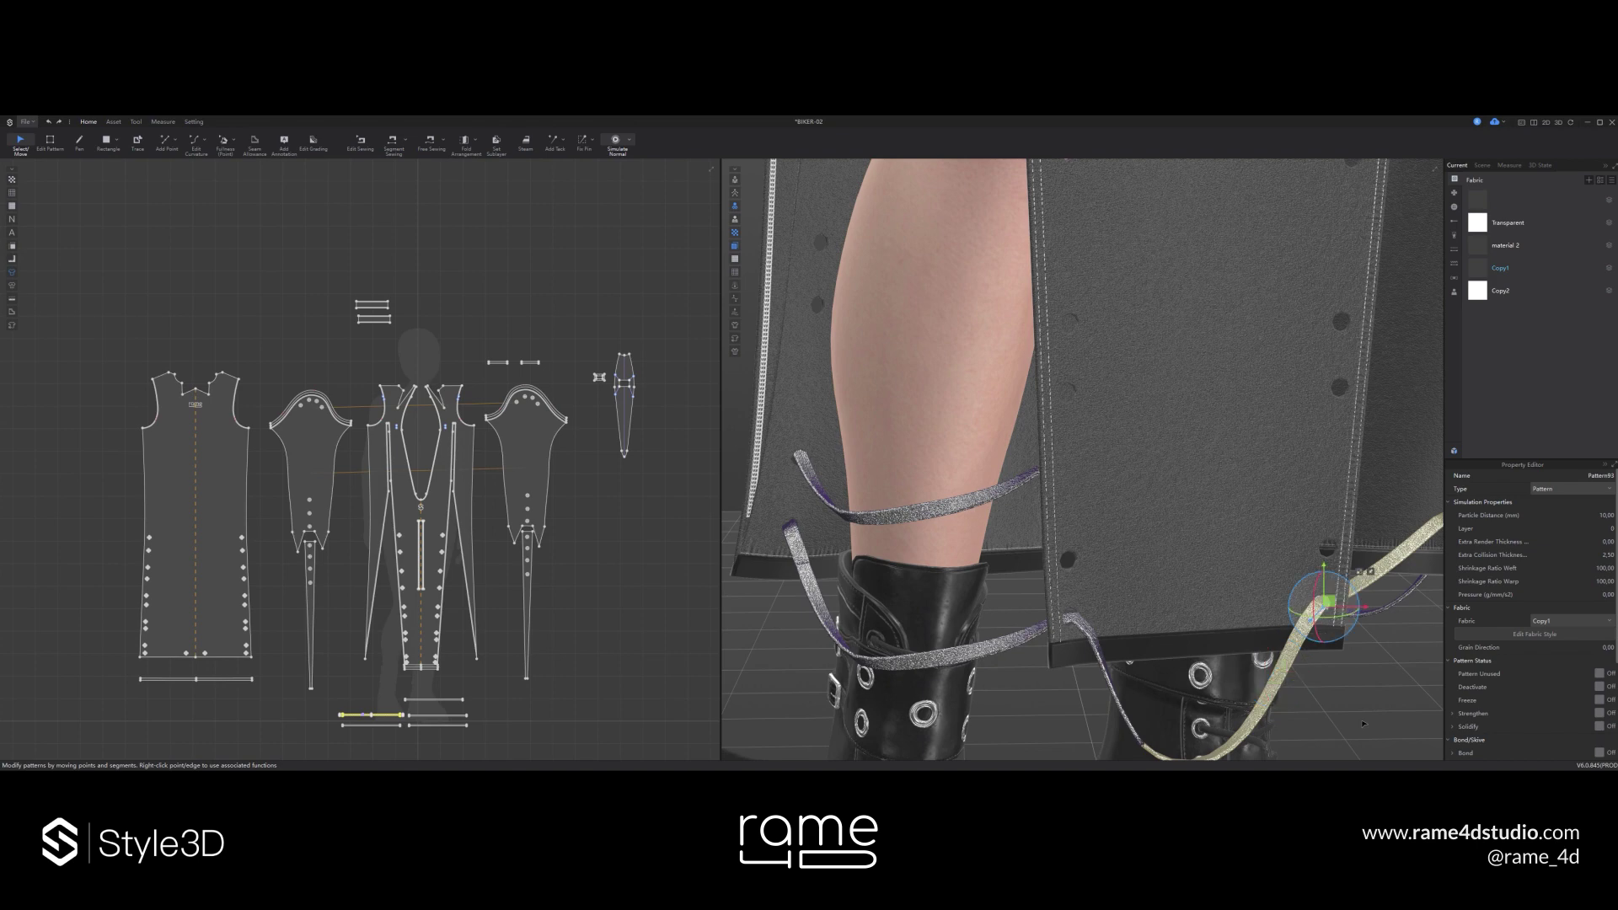
pyautogui.scroll(-4, 1364, 724)
pyautogui.moveTo(1349, 708); pyautogui.dragTo(1273, 696, button='right')
pyautogui.hotkey('ctrl', 'c')
pyautogui.hotkey('ctrl', 'v')
pyautogui.click(1161, 479)
pyautogui.click(1156, 481)
pyautogui.moveTo(1156, 478); pyautogui.dragTo(1158, 518)
pyautogui.moveTo(1173, 525); pyautogui.dragTo(1302, 427, button='right')
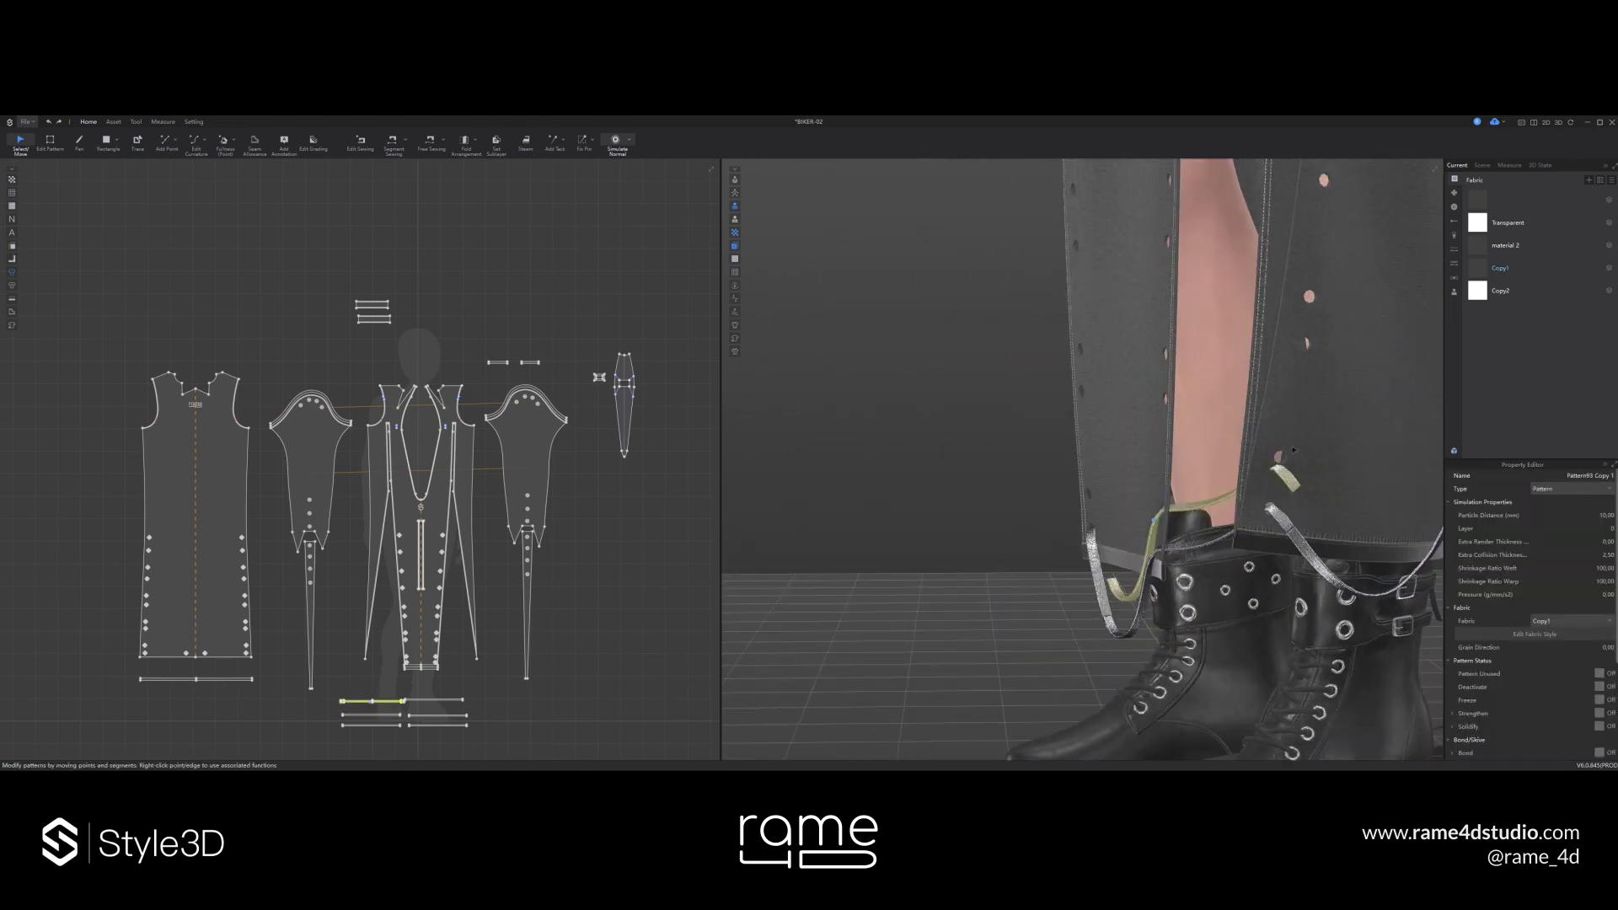
pyautogui.click(1159, 516)
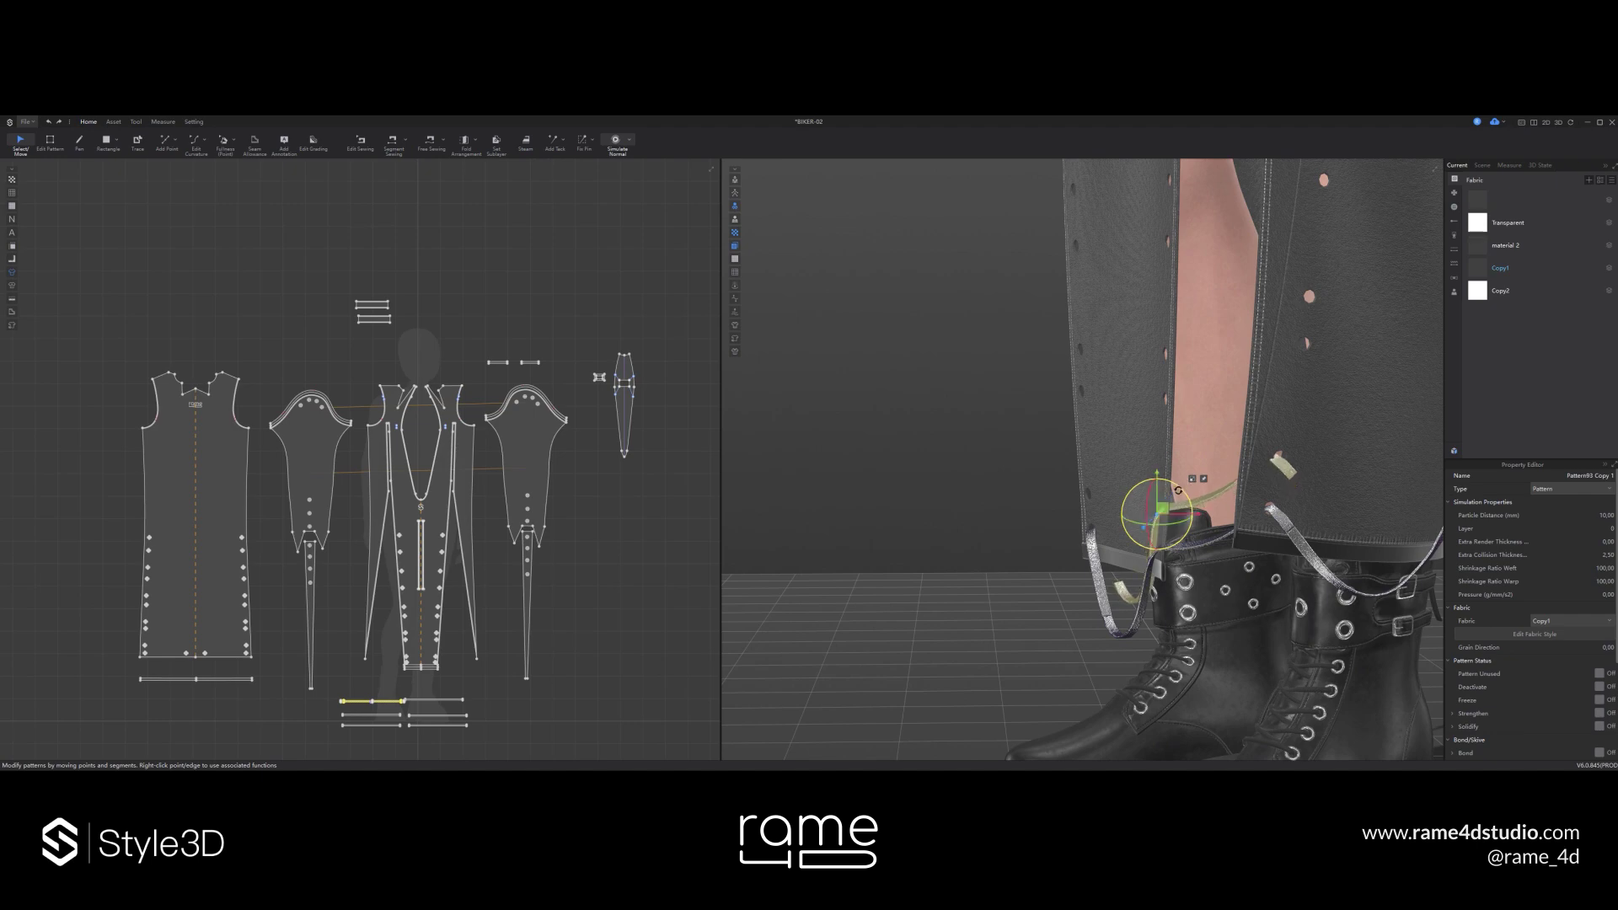
pyautogui.moveTo(1165, 520); pyautogui.dragTo(1116, 573, button='right')
# - Shift the upper strap at the first side slit sideways to line up with the panel edges
pyautogui.click(945, 469)
pyautogui.moveTo(948, 472); pyautogui.dragTo(1041, 476, button='right')
pyautogui.moveTo(935, 477); pyautogui.dragTo(953, 477)
pyautogui.moveTo(954, 477); pyautogui.dragTo(1157, 668, button='right')
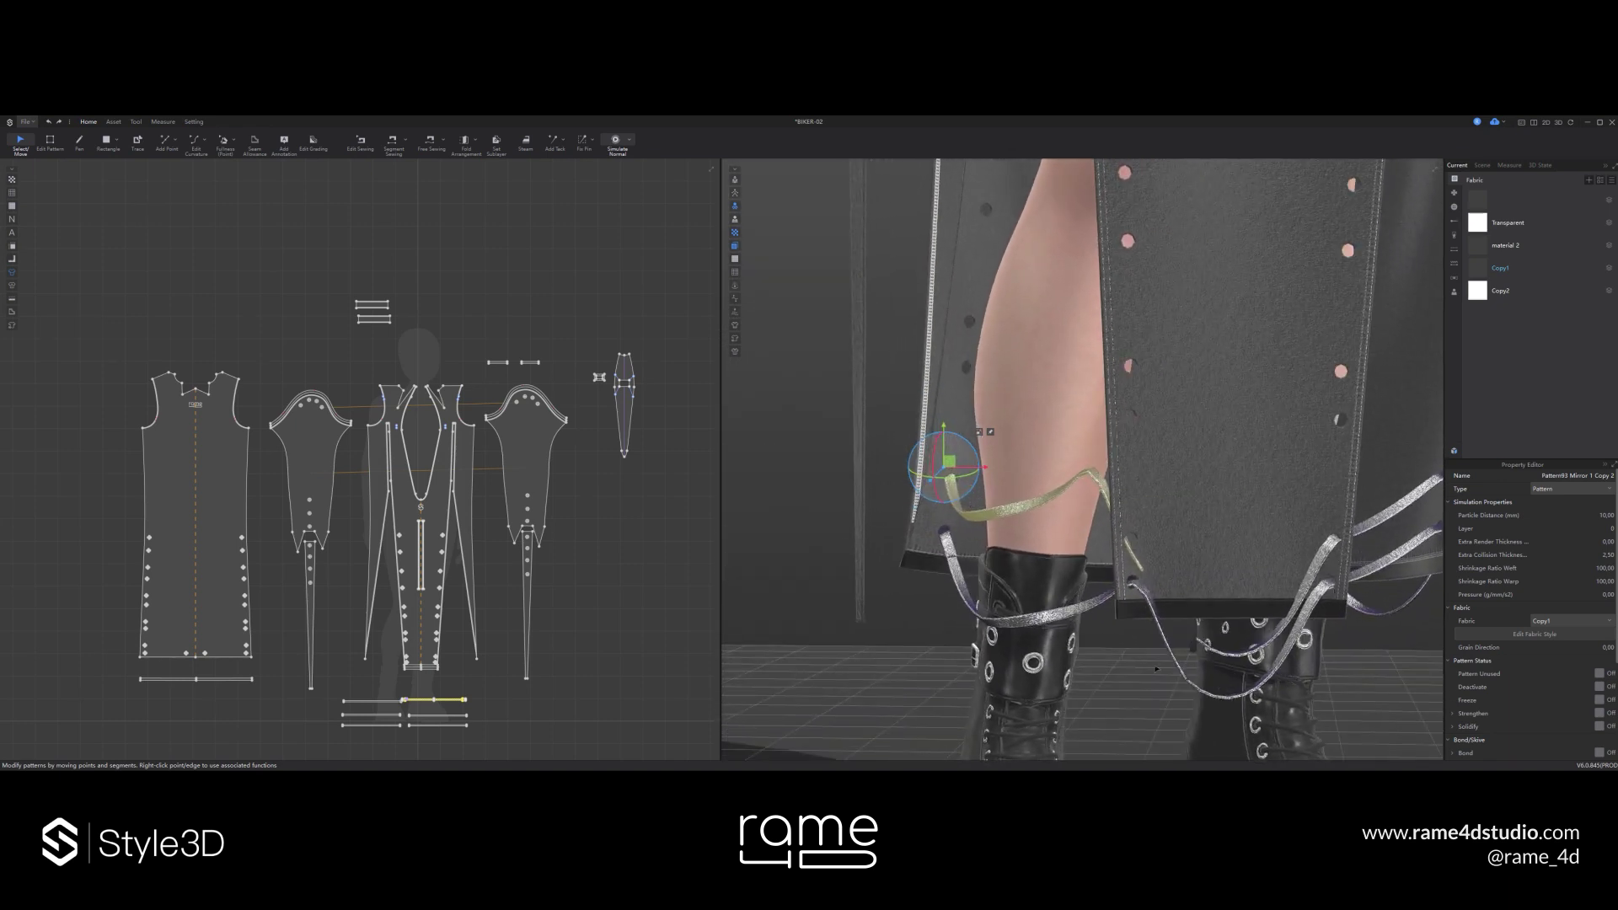
# - Segment-sew the new upper straps to the dress panels beside the slits and simulate the garment
pyautogui.click(393, 142)
pyautogui.moveTo(1142, 573); pyautogui.dragTo(1167, 628, button='right')
pyautogui.click(1136, 667)
pyautogui.click(20, 142)
pyautogui.moveTo(792, 447); pyautogui.dragTo(913, 458, button='right')
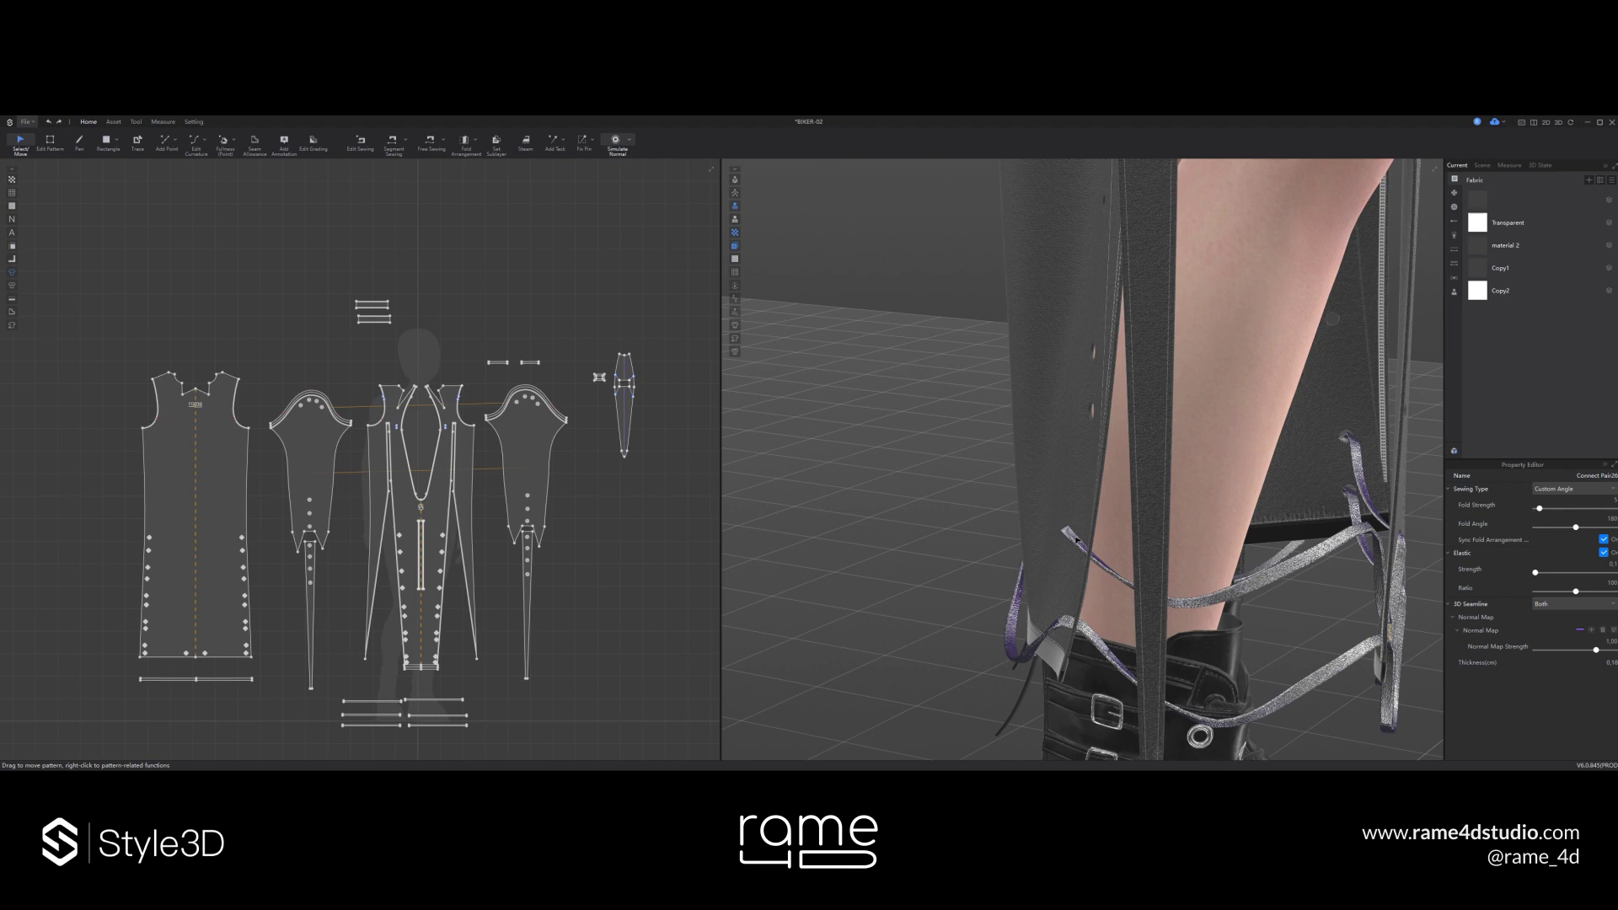
pyautogui.press('space')
# - Paste a copy of the back hem strap higher up across the back panel
pyautogui.click(1030, 644)
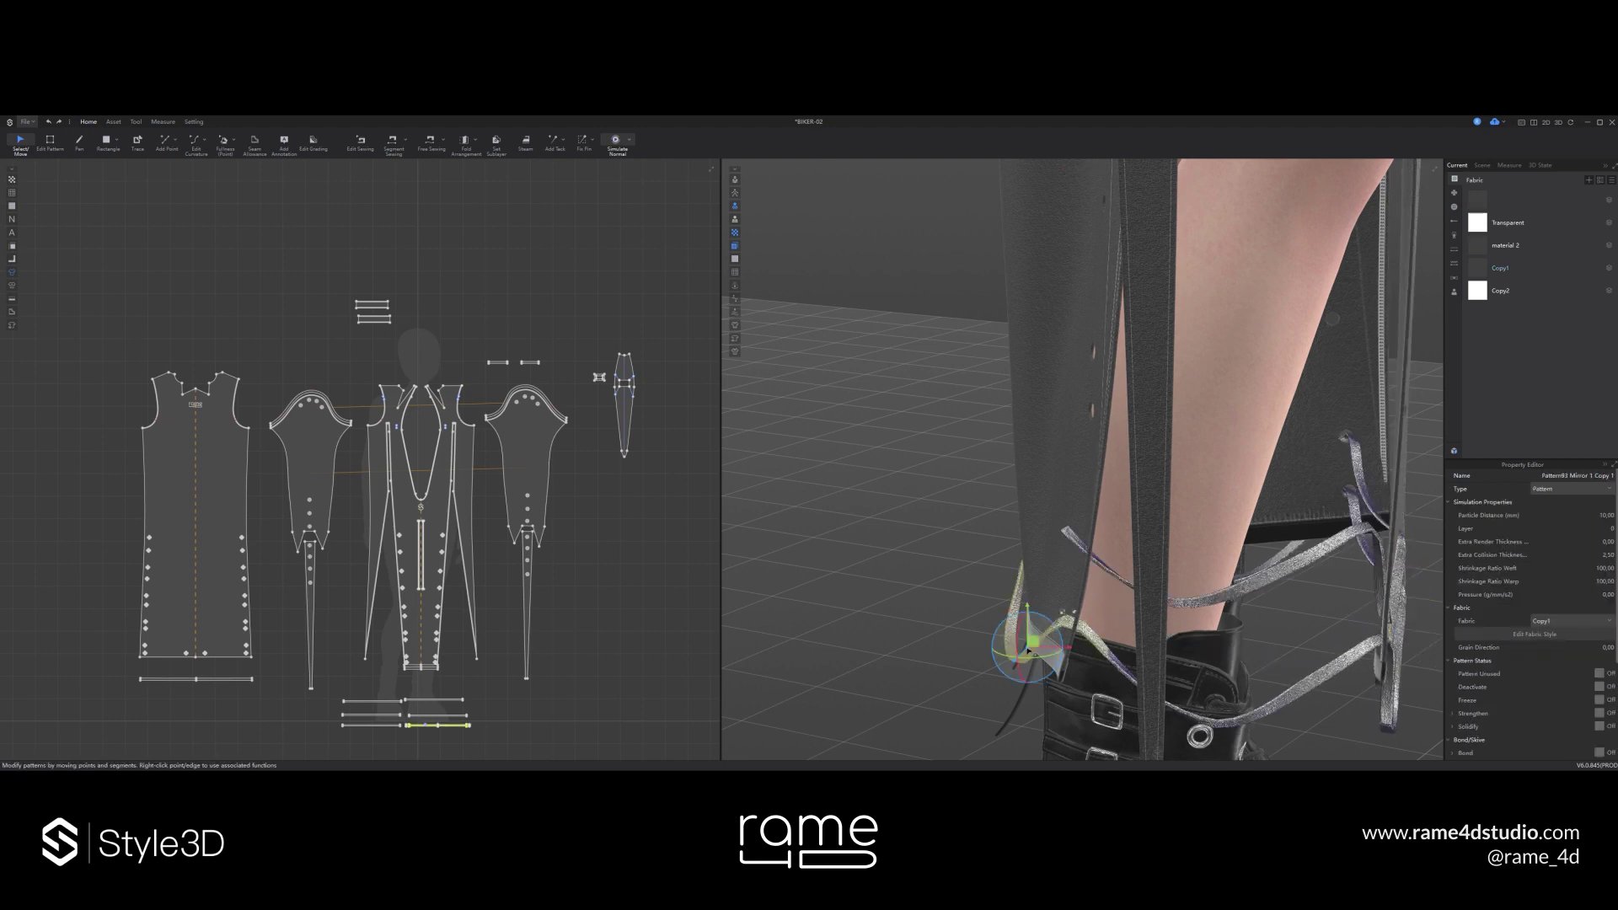
pyautogui.moveTo(1030, 645); pyautogui.dragTo(1180, 636, button='right')
pyautogui.moveTo(1043, 606); pyautogui.dragTo(1233, 663, button='right')
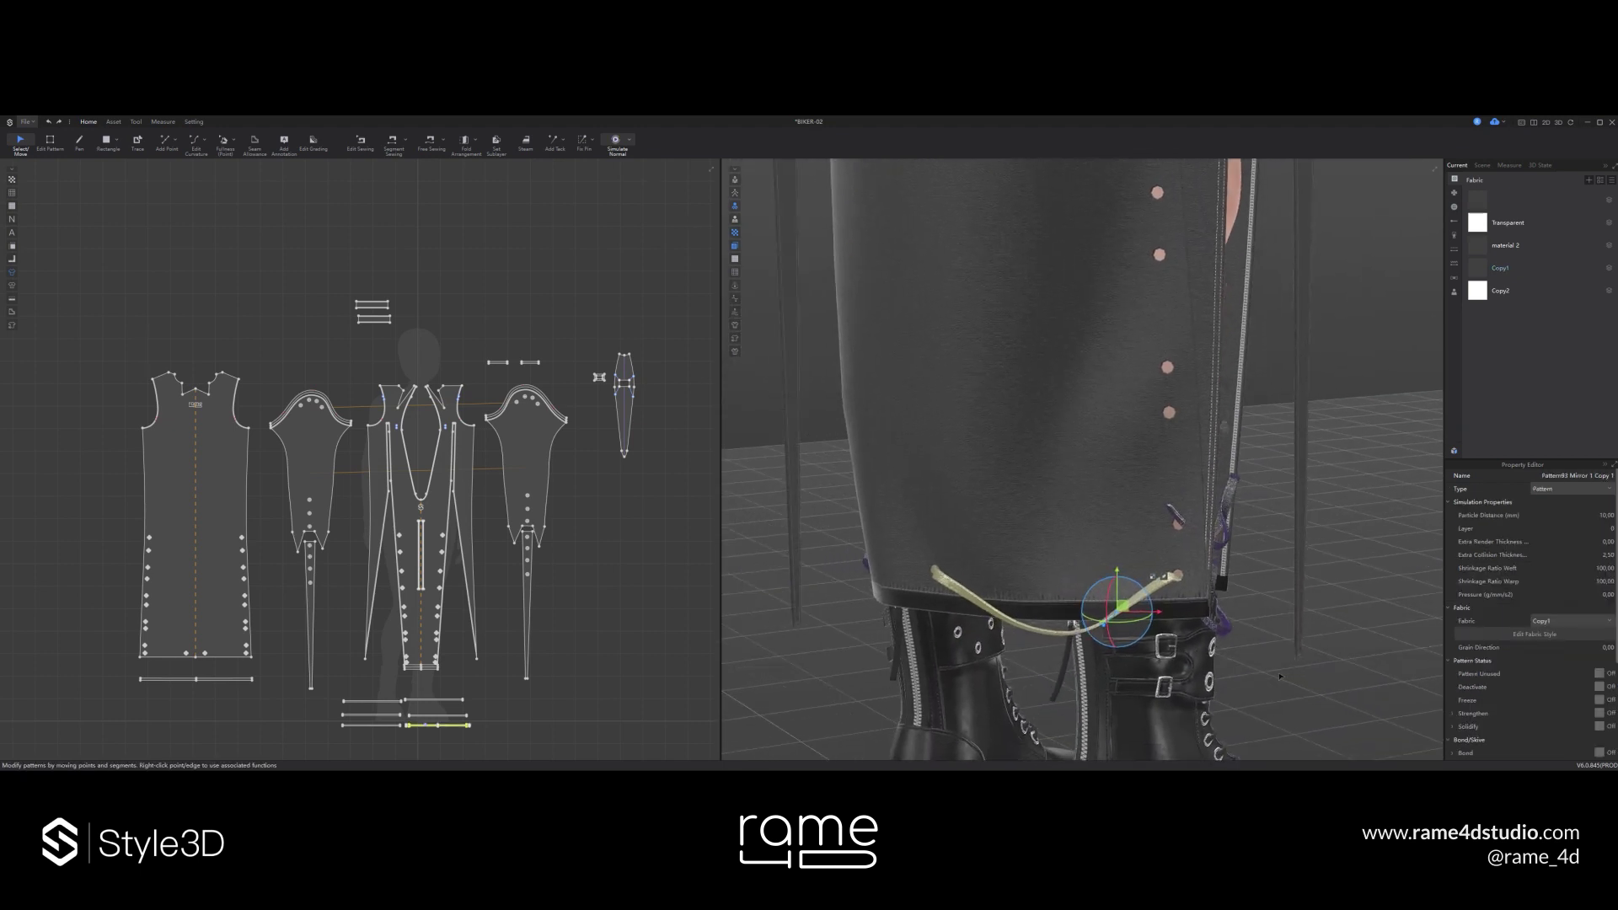
pyautogui.hotkey('ctrl', 'v')
pyautogui.click(1102, 512)
pyautogui.moveTo(1103, 511); pyautogui.dragTo(1074, 509, button='right')
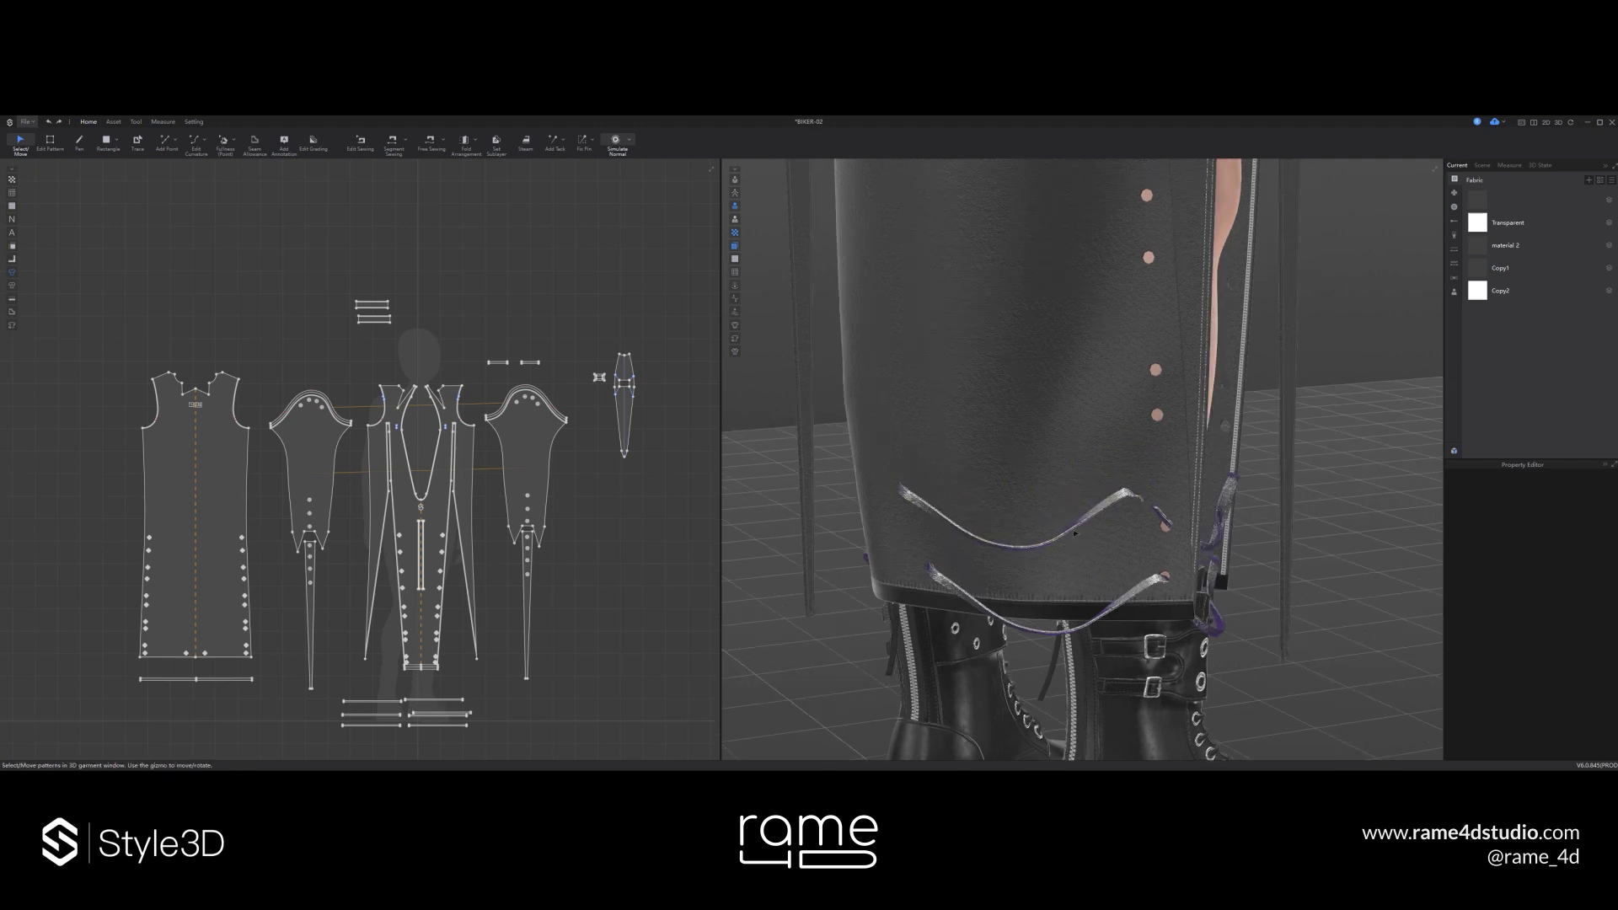
# - Reset the 3D arrangement of the back strap copy and move it beside the lower leg
pyautogui.click(1074, 510)
pyautogui.rightClick(1078, 520)
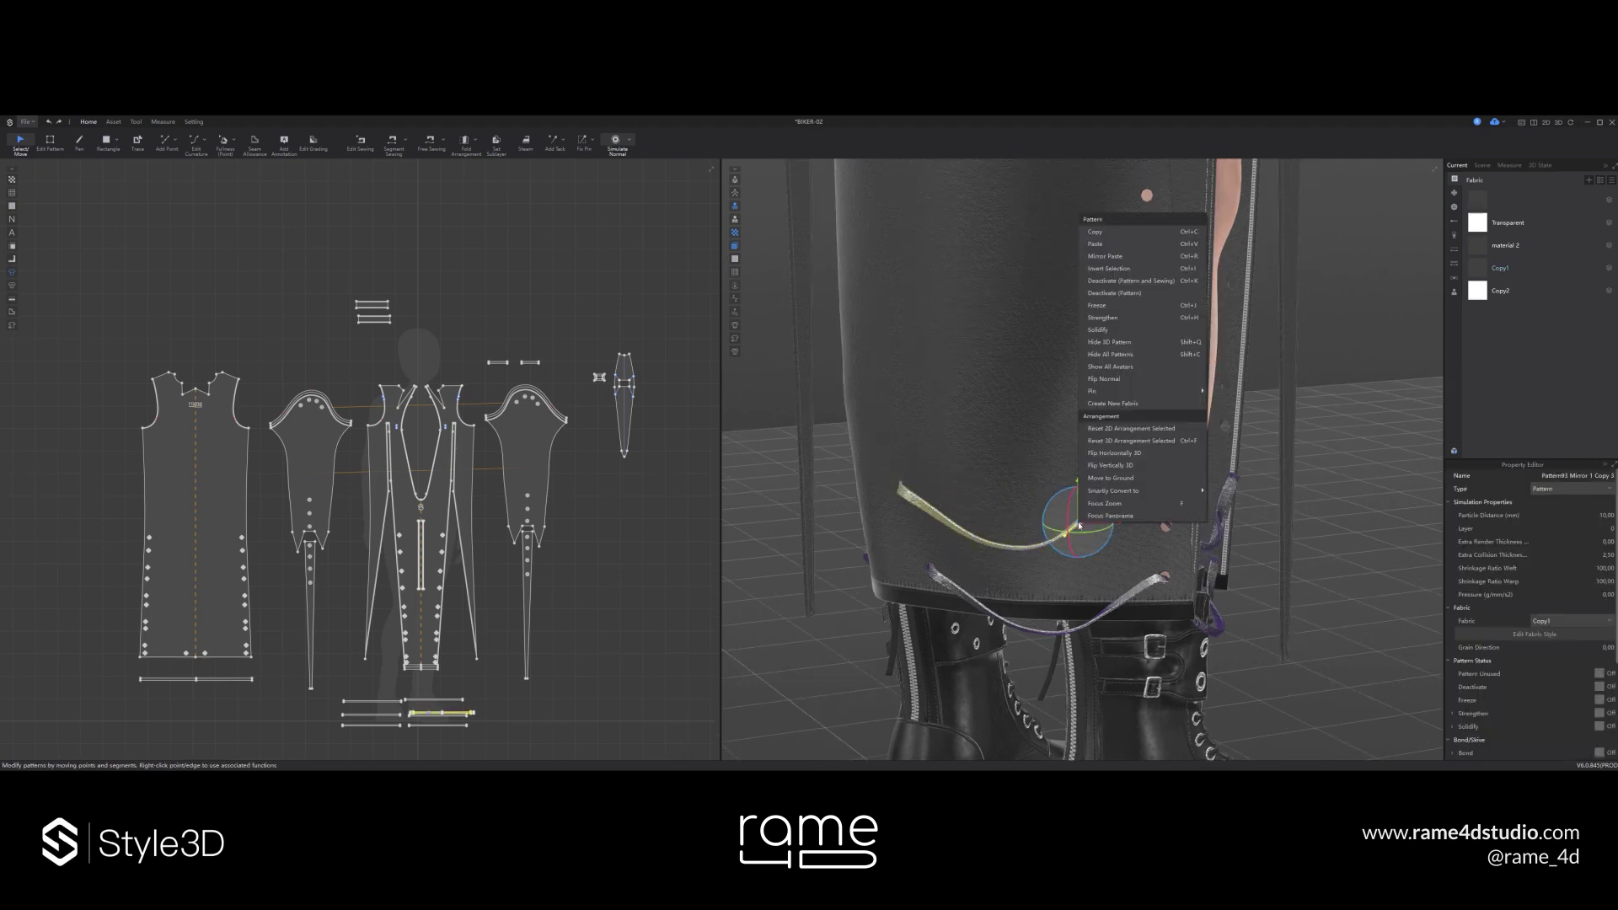
pyautogui.click(1121, 441)
pyautogui.moveTo(1122, 441); pyautogui.dragTo(1162, 504, button='right')
pyautogui.moveTo(1157, 511); pyautogui.dragTo(1289, 528)
pyautogui.moveTo(1366, 531); pyautogui.dragTo(1301, 542, button='right')
pyautogui.moveTo(1264, 516); pyautogui.dragTo(1073, 373)
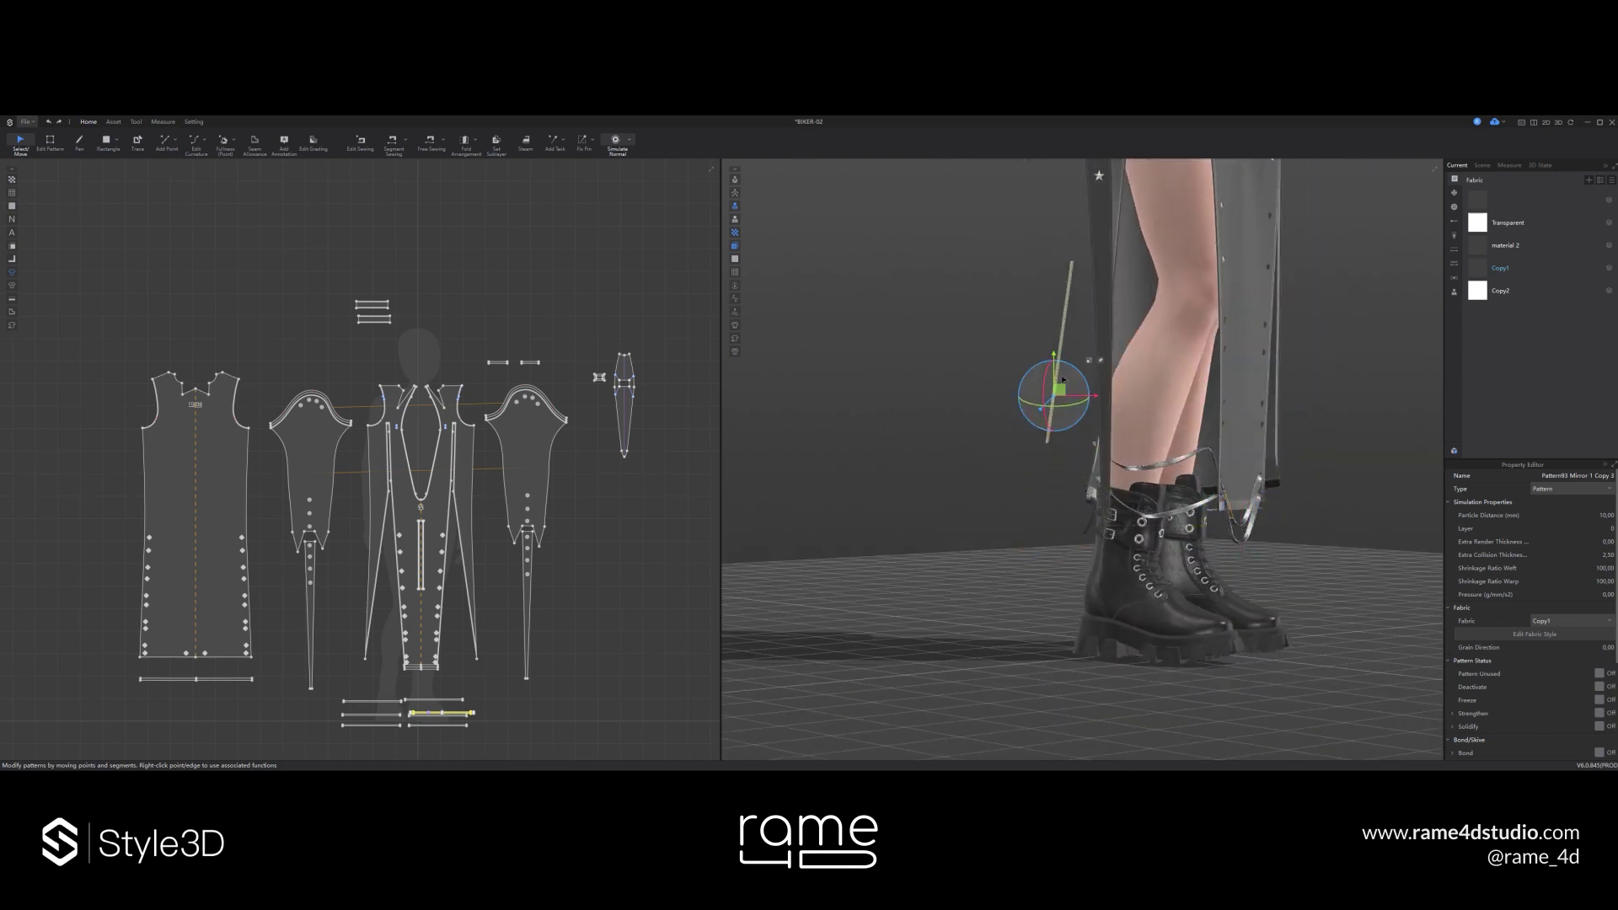
# - Move the strap copy's 2D pattern below the other straps and shorten it to a small strip
pyautogui.scroll(-3, 337, 512)
pyautogui.scroll(8, 384, 645)
pyautogui.moveTo(464, 534); pyautogui.dragTo(460, 624)
pyautogui.moveTo(1082, 372); pyautogui.dragTo(1123, 393)
pyautogui.scroll(5, 447, 663)
pyautogui.moveTo(486, 569); pyautogui.dragTo(332, 568)
pyautogui.scroll(3, 1134, 469)
pyautogui.moveTo(1134, 468); pyautogui.dragTo(1032, 475, button='middle')
pyautogui.click(1032, 475)
pyautogui.click(1038, 424)
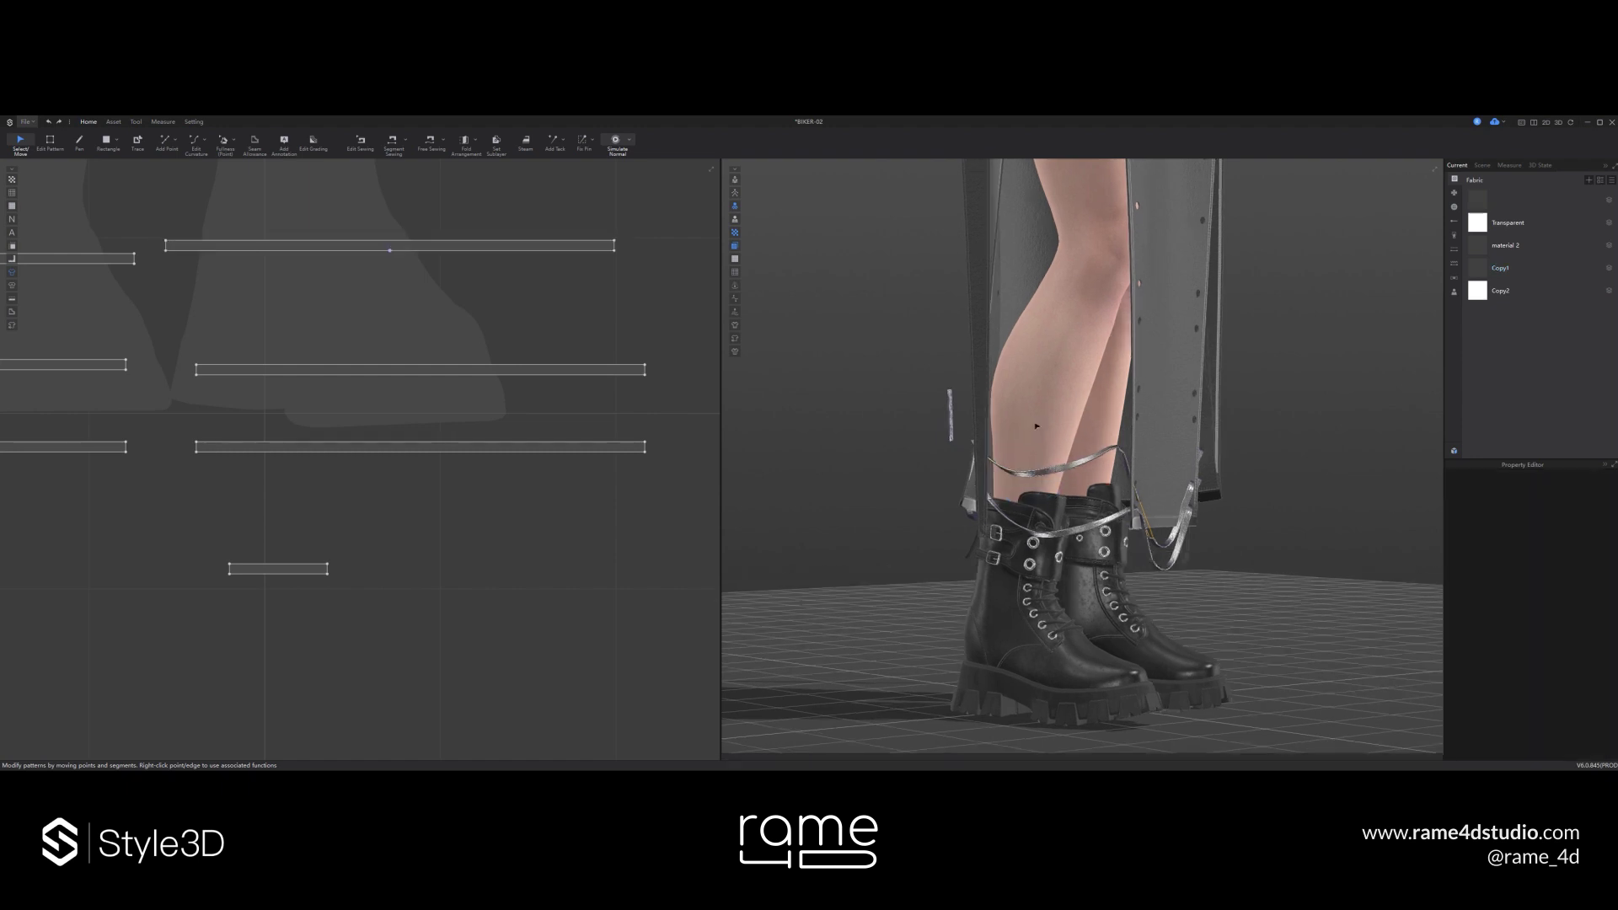
# - Delete the shortened strap copy floating beside the lower leg
pyautogui.moveTo(1042, 404); pyautogui.dragTo(1179, 430, button='right')
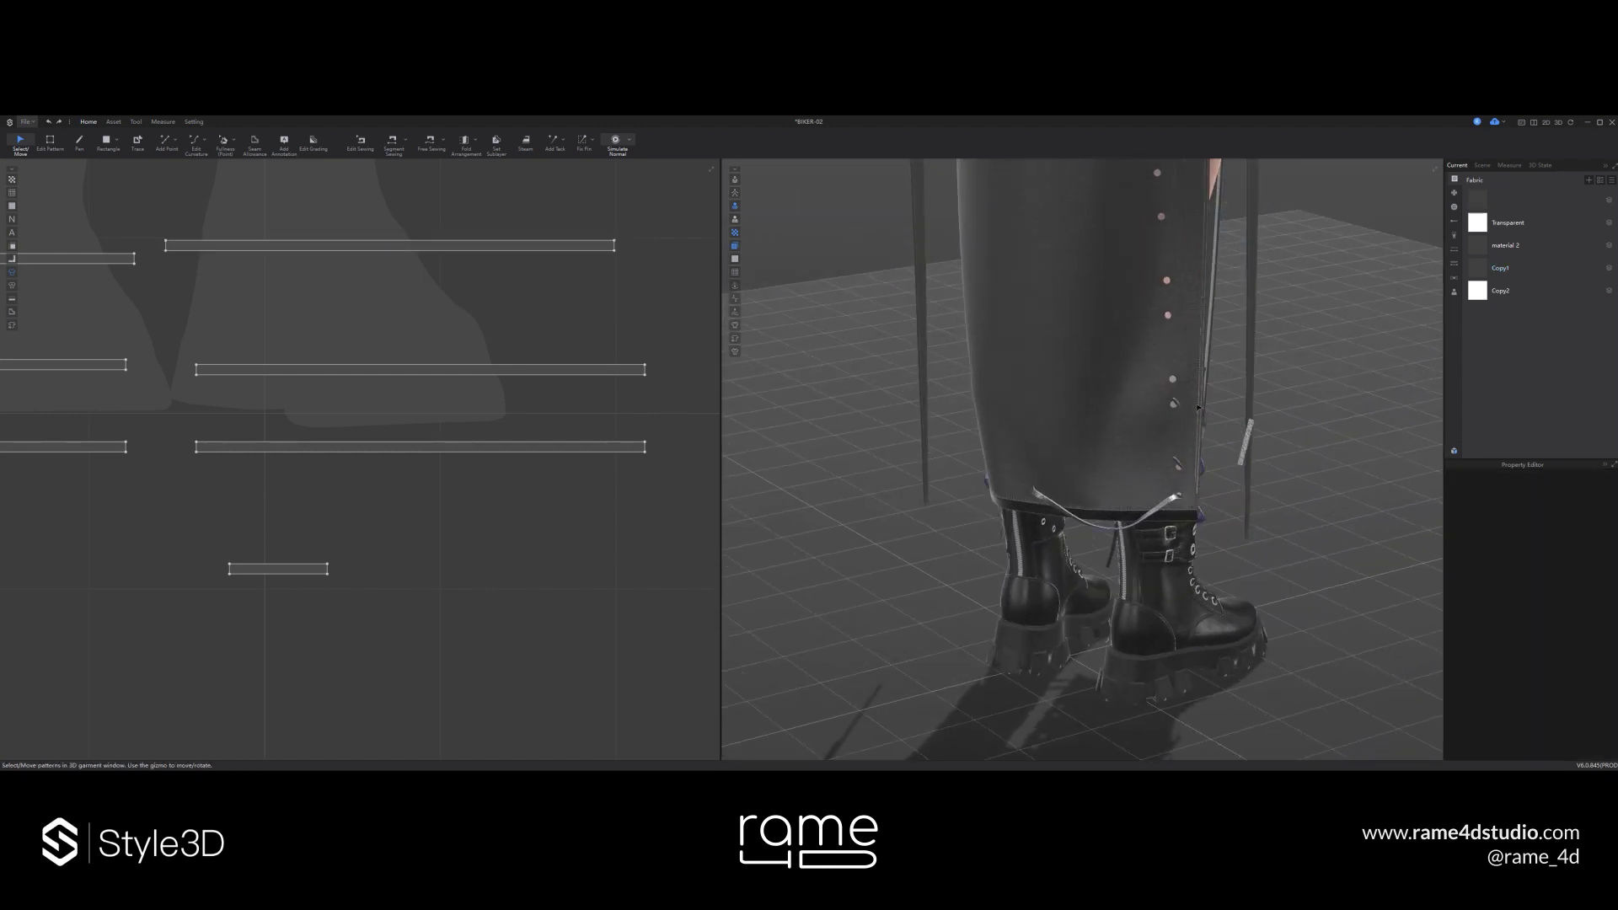
pyautogui.scroll(3, 1200, 424)
pyautogui.click(1208, 376)
pyautogui.moveTo(1207, 376); pyautogui.dragTo(1007, 344, button='right')
pyautogui.moveTo(1134, 556); pyautogui.dragTo(1241, 552, button='right')
pyautogui.click(1126, 603)
pyautogui.moveTo(1121, 609); pyautogui.dragTo(1155, 588, button='right')
pyautogui.click(1224, 557)
pyautogui.moveTo(1290, 498); pyautogui.dragTo(1265, 484, button='right')
pyautogui.moveTo(1253, 403); pyautogui.dragTo(1122, 400)
pyautogui.moveTo(1159, 400); pyautogui.dragTo(1068, 404, button='right')
pyautogui.press('Delete')
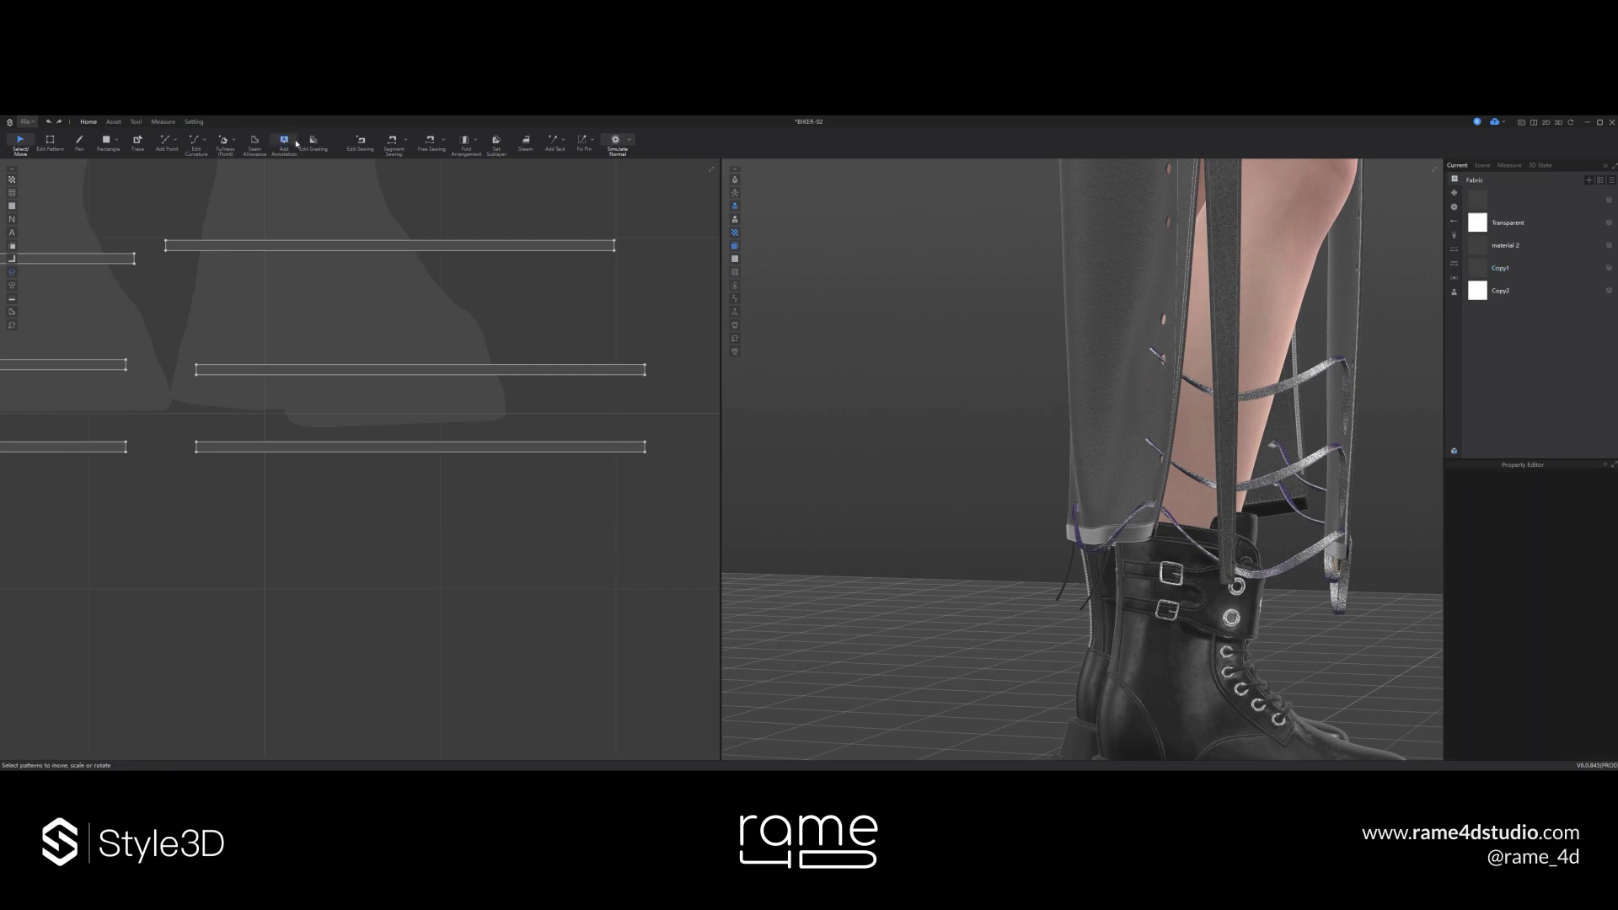
# - Segment-sew the free end of the upper side strap to a hole along the front panel's slit edge
pyautogui.click(389, 142)
pyautogui.scroll(5, 1205, 419)
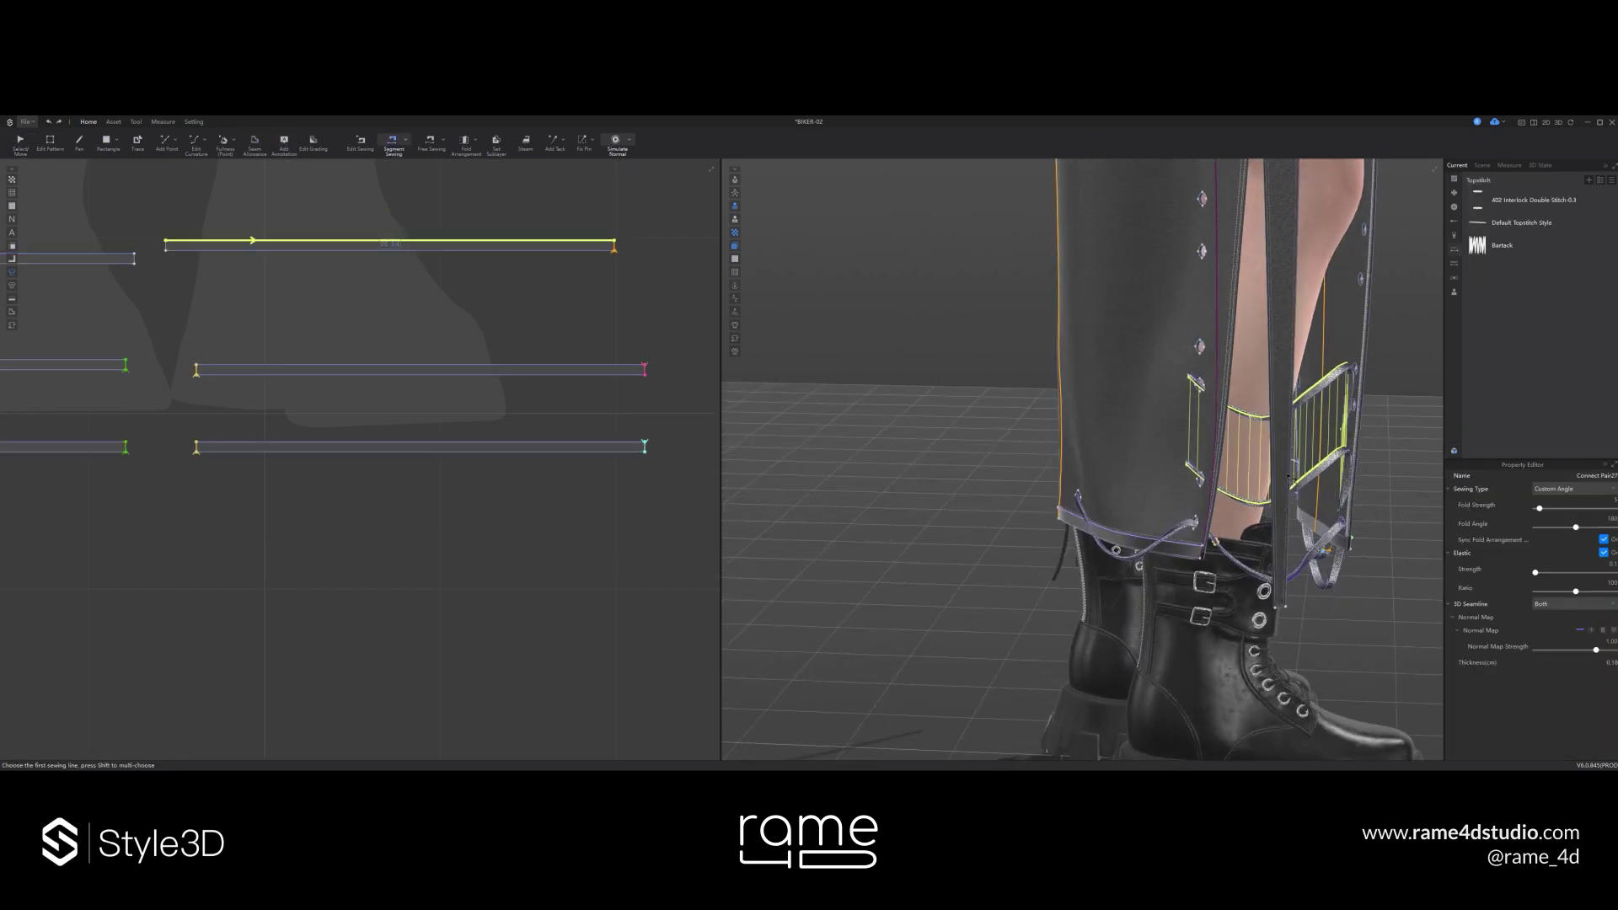
pyautogui.moveTo(1205, 419); pyautogui.dragTo(1302, 443, button='right')
pyautogui.click(1249, 424)
pyautogui.click(1234, 262)
pyautogui.moveTo(1234, 264); pyautogui.dragTo(1271, 333, button='right')
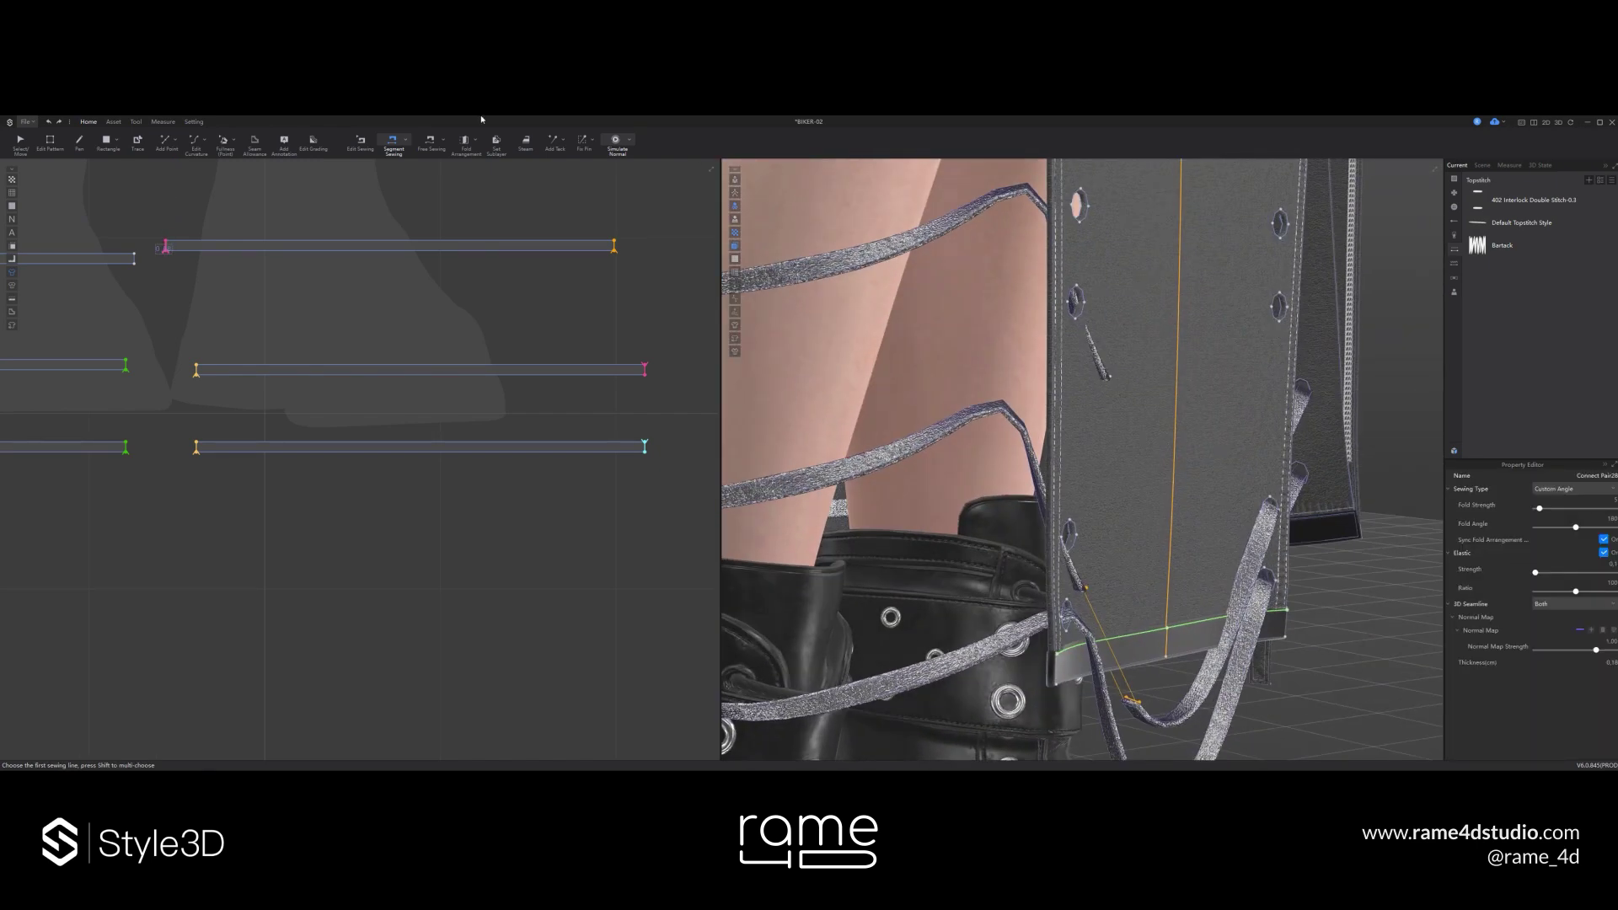
# - Simulate the garment and tug the upper side strap around the calf while it settles
pyautogui.press('q')
pyautogui.scroll(-6, 1198, 447)
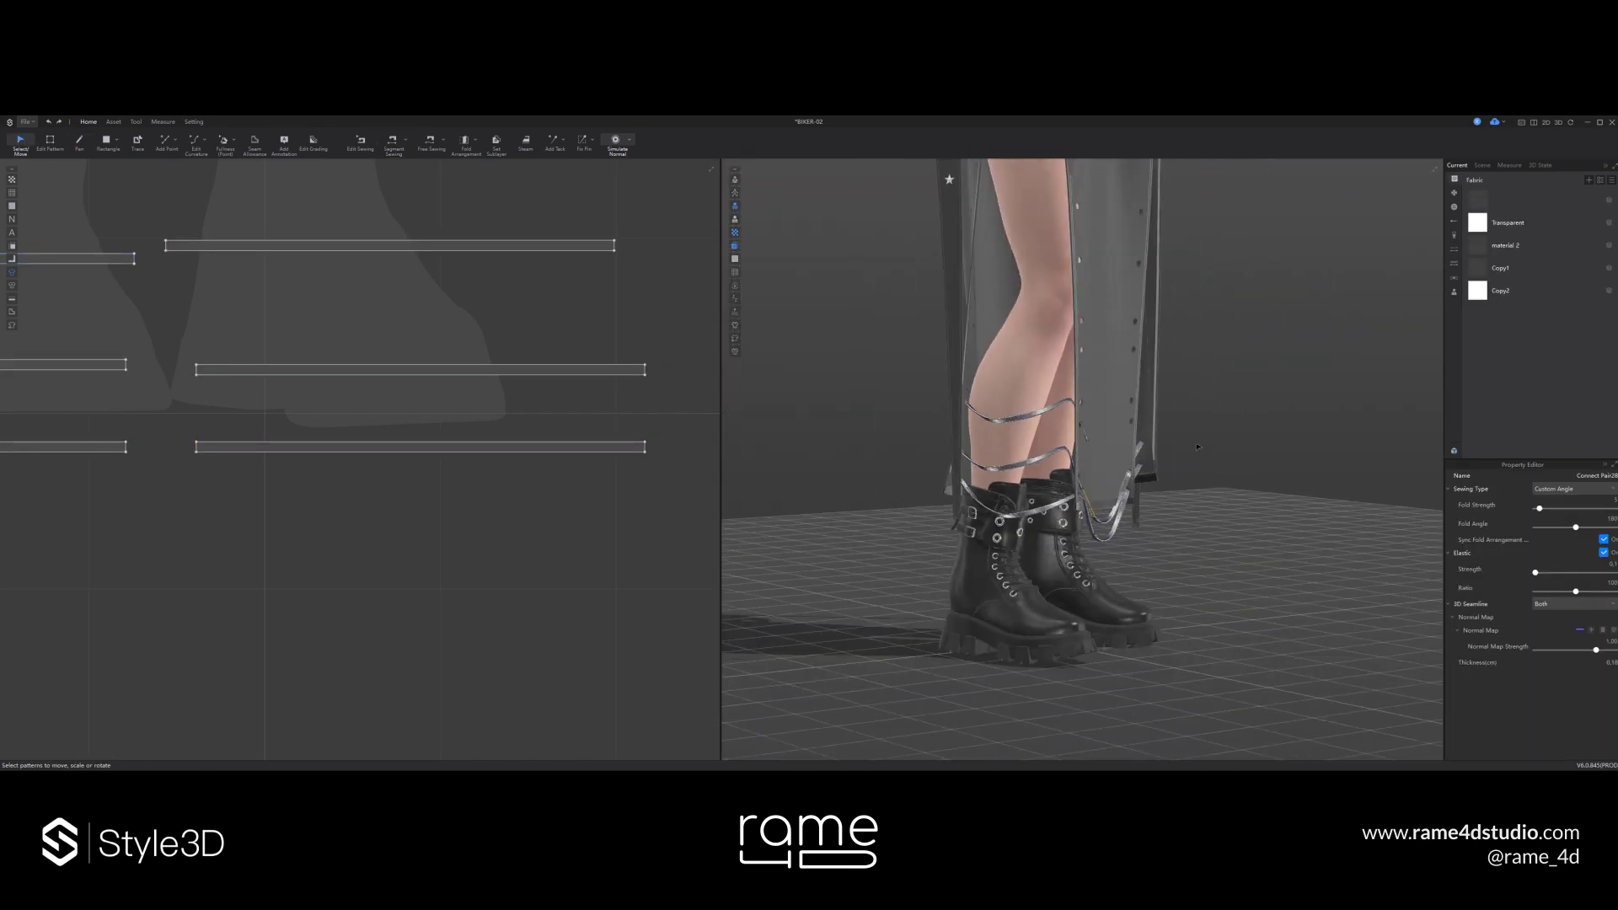
pyautogui.press('space')
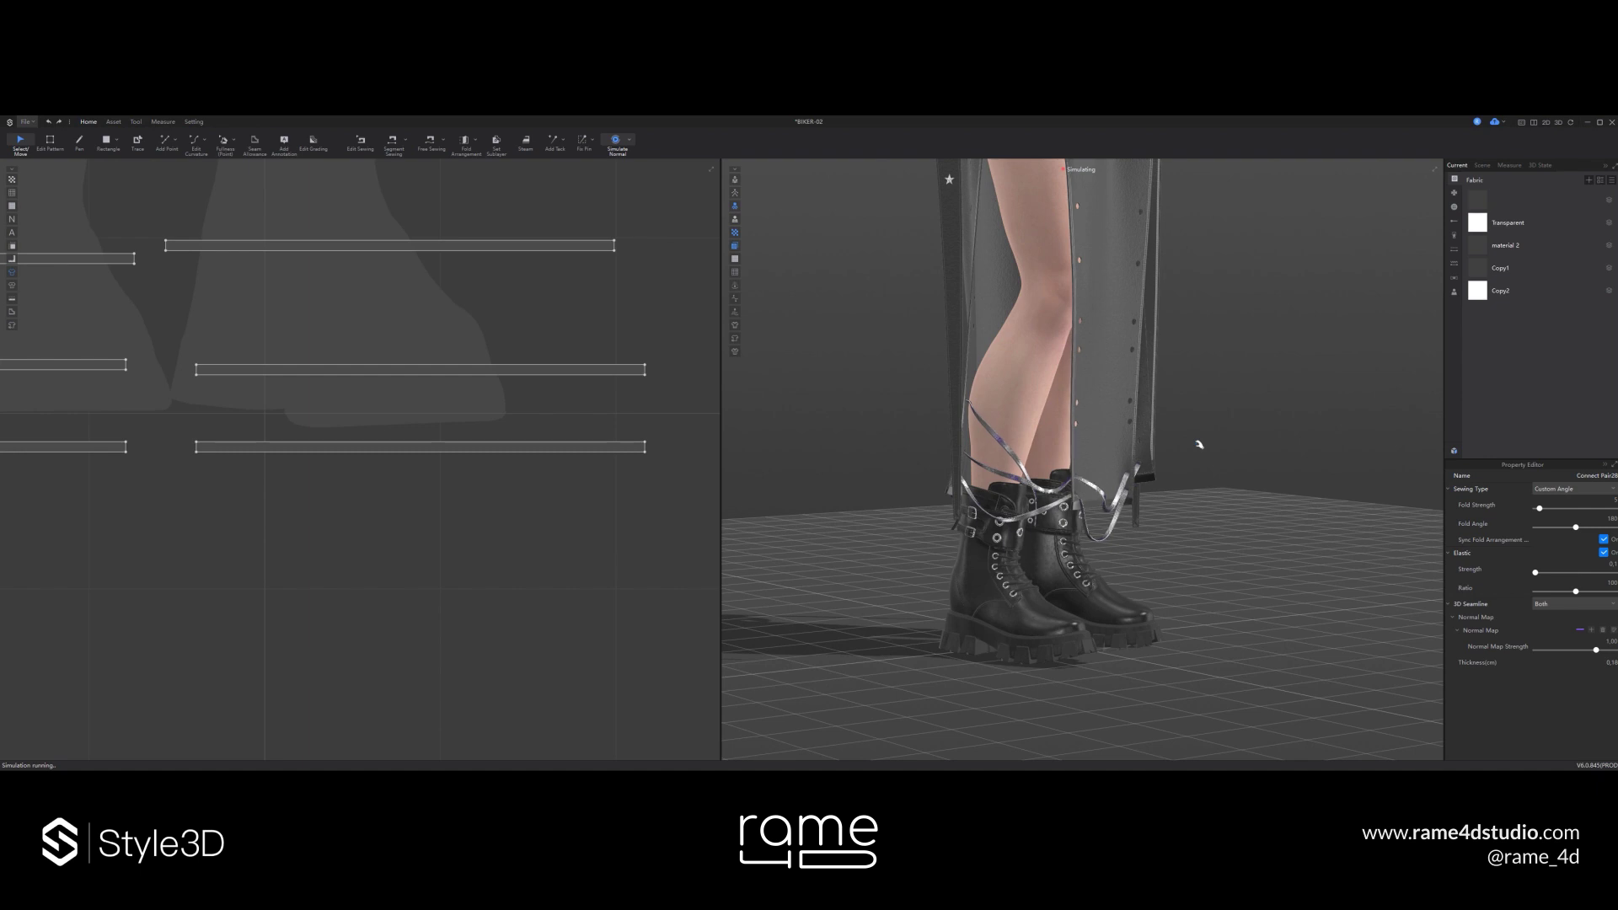
pyautogui.moveTo(1021, 474); pyautogui.dragTo(1047, 496)
pyautogui.press('space')
# - Paste a copy of the front hem strap and move it higher up on the front panel
pyautogui.click(1281, 440)
pyautogui.moveTo(1282, 440); pyautogui.dragTo(1193, 442, button='right')
pyautogui.scroll(-6, 1193, 442)
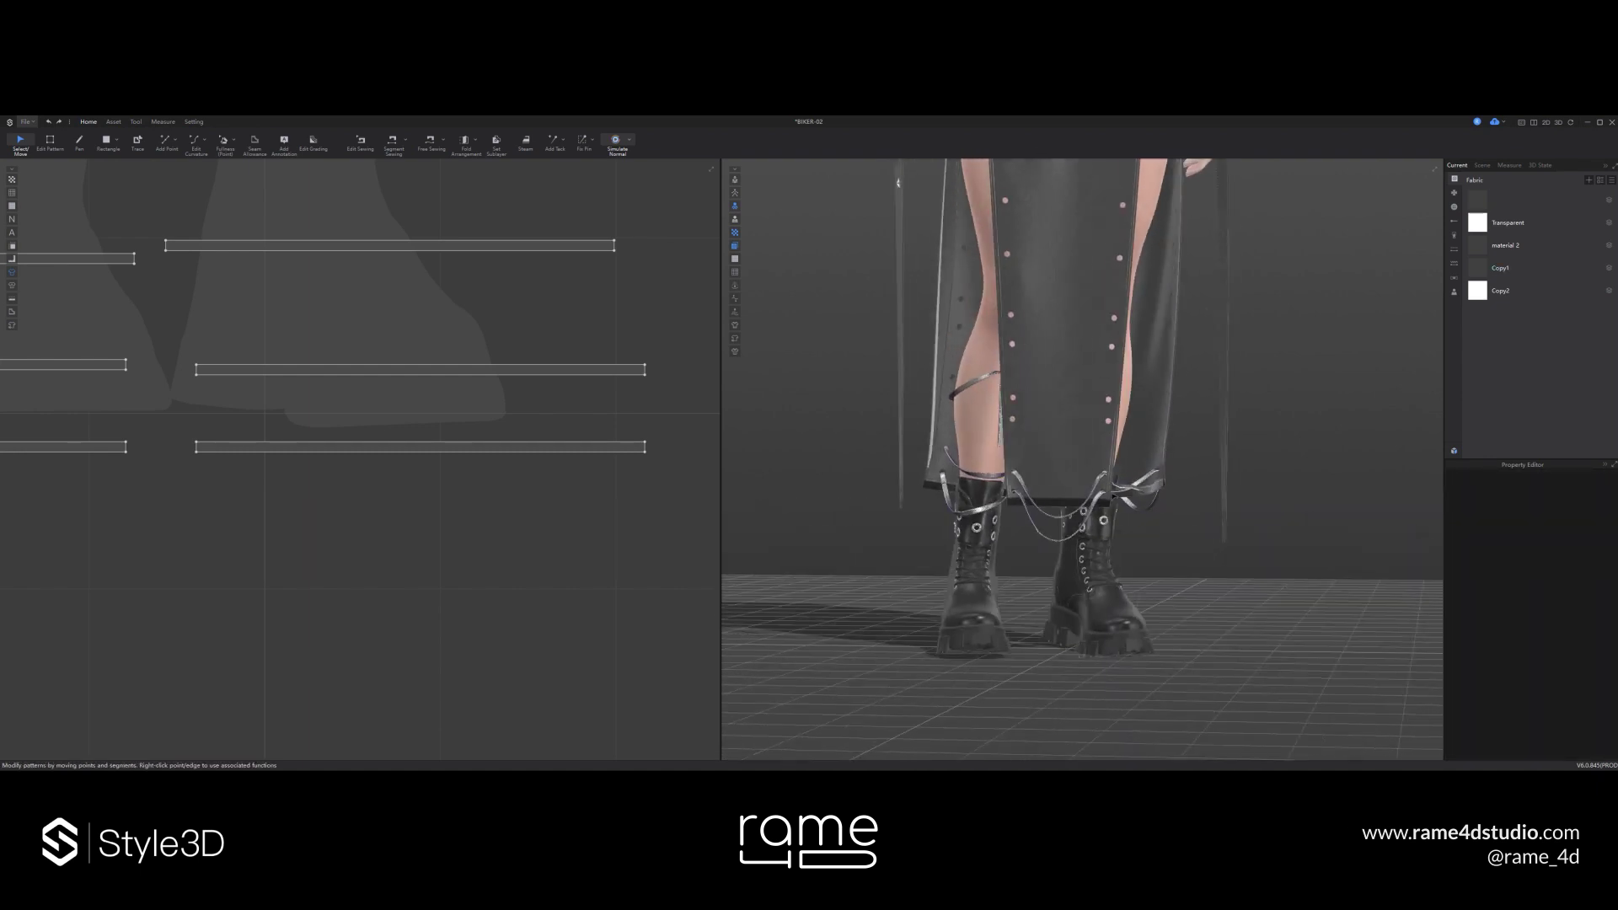
pyautogui.scroll(8, 1106, 593)
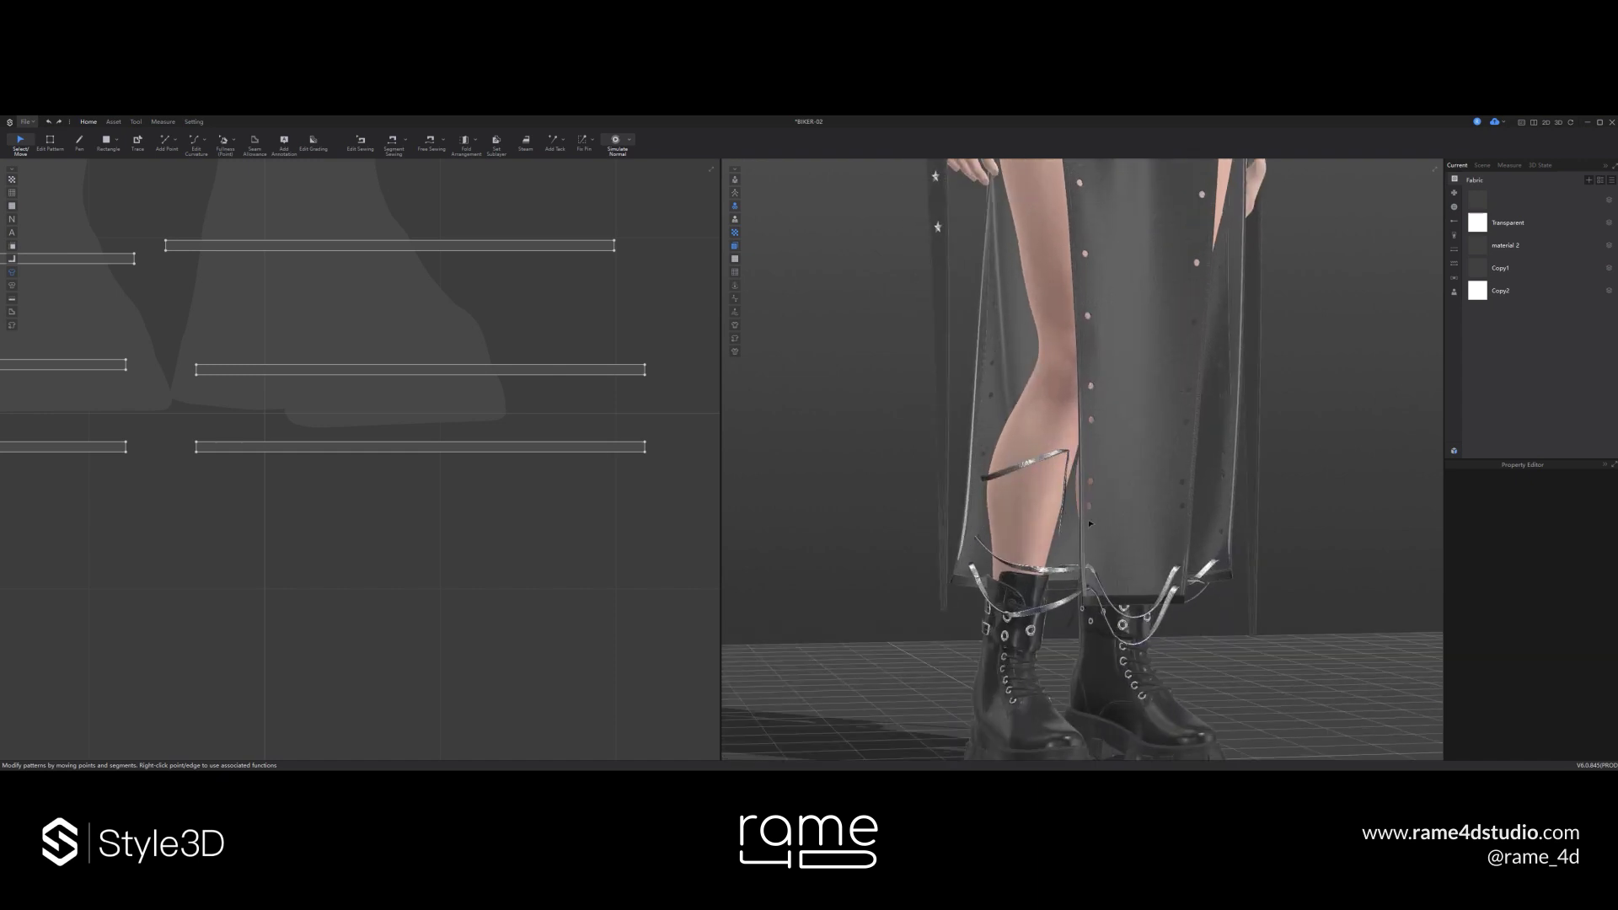
pyautogui.click(1074, 630)
pyautogui.click(1095, 667)
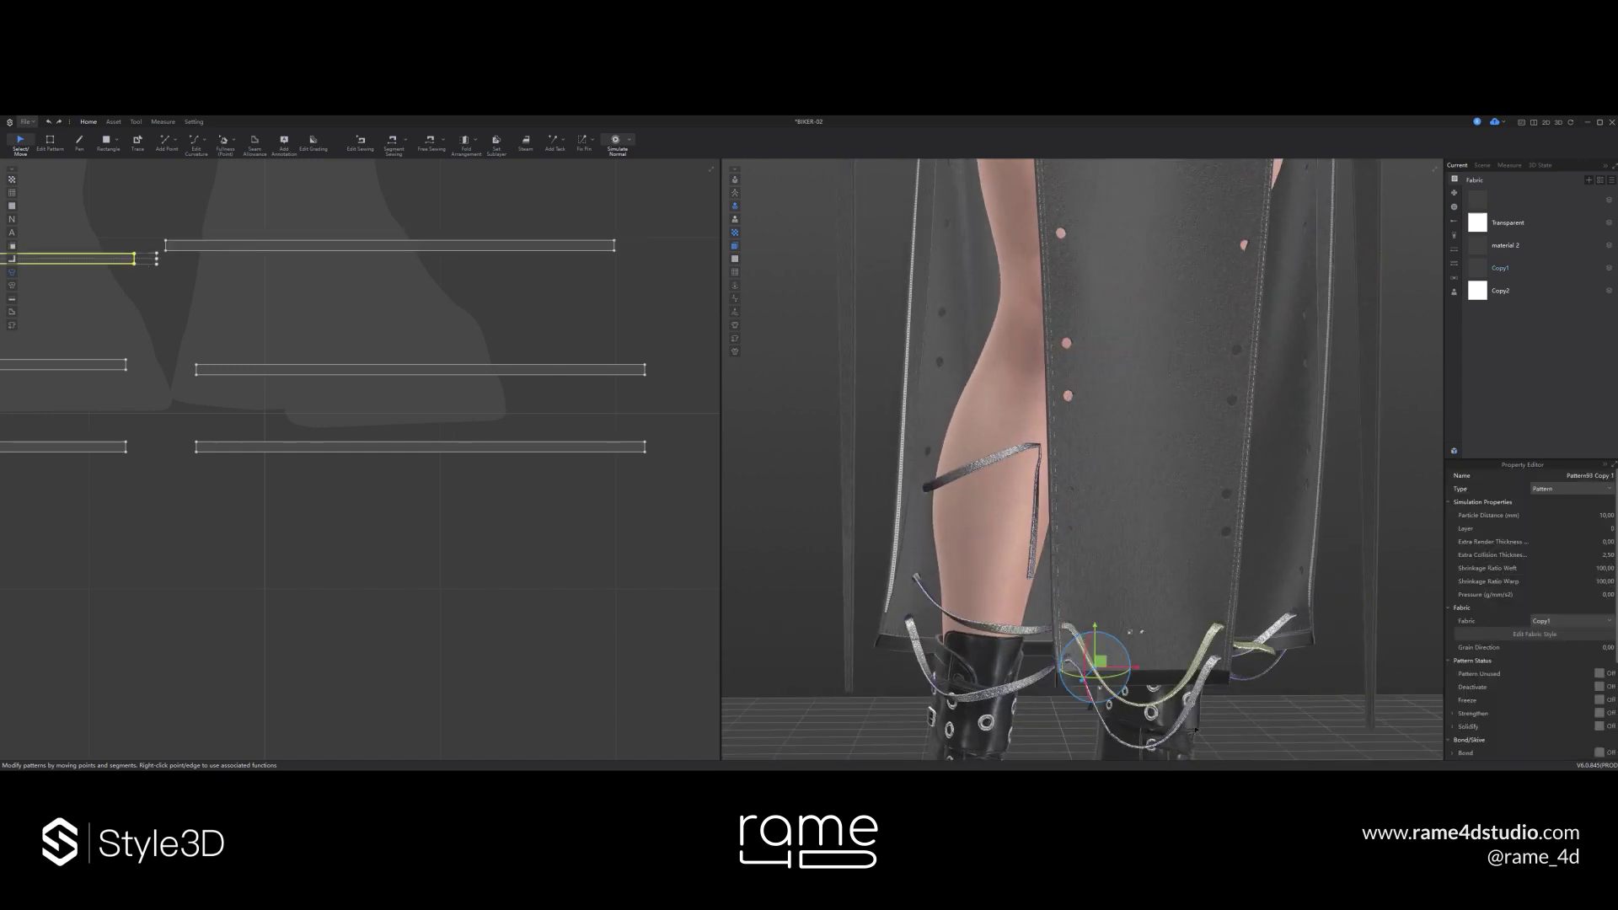
pyautogui.moveTo(1131, 565); pyautogui.dragTo(1148, 494)
pyautogui.moveTo(1095, 510); pyautogui.dragTo(1224, 532, button='right')
pyautogui.click(1216, 532)
pyautogui.moveTo(1222, 532); pyautogui.dragTo(1224, 550)
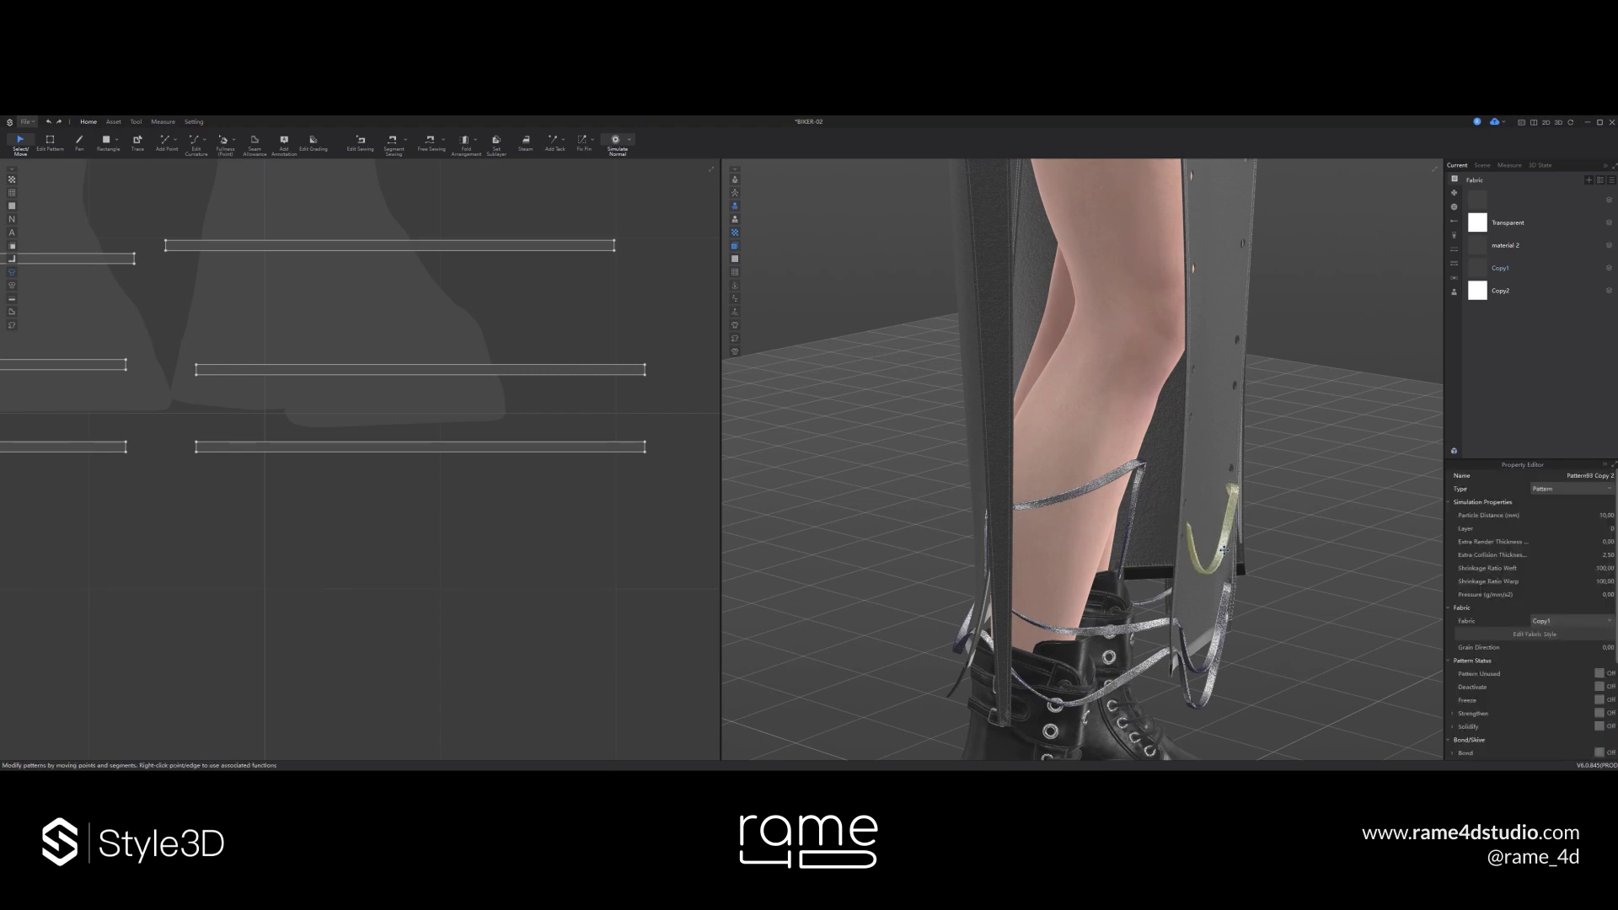
# - Rotate and nudge the front strap copy so it lies across the front panel above the two hem straps
pyautogui.moveTo(1186, 538); pyautogui.dragTo(1075, 516, button='right')
pyautogui.click(1181, 538)
pyautogui.moveTo(1177, 549); pyautogui.dragTo(1205, 513)
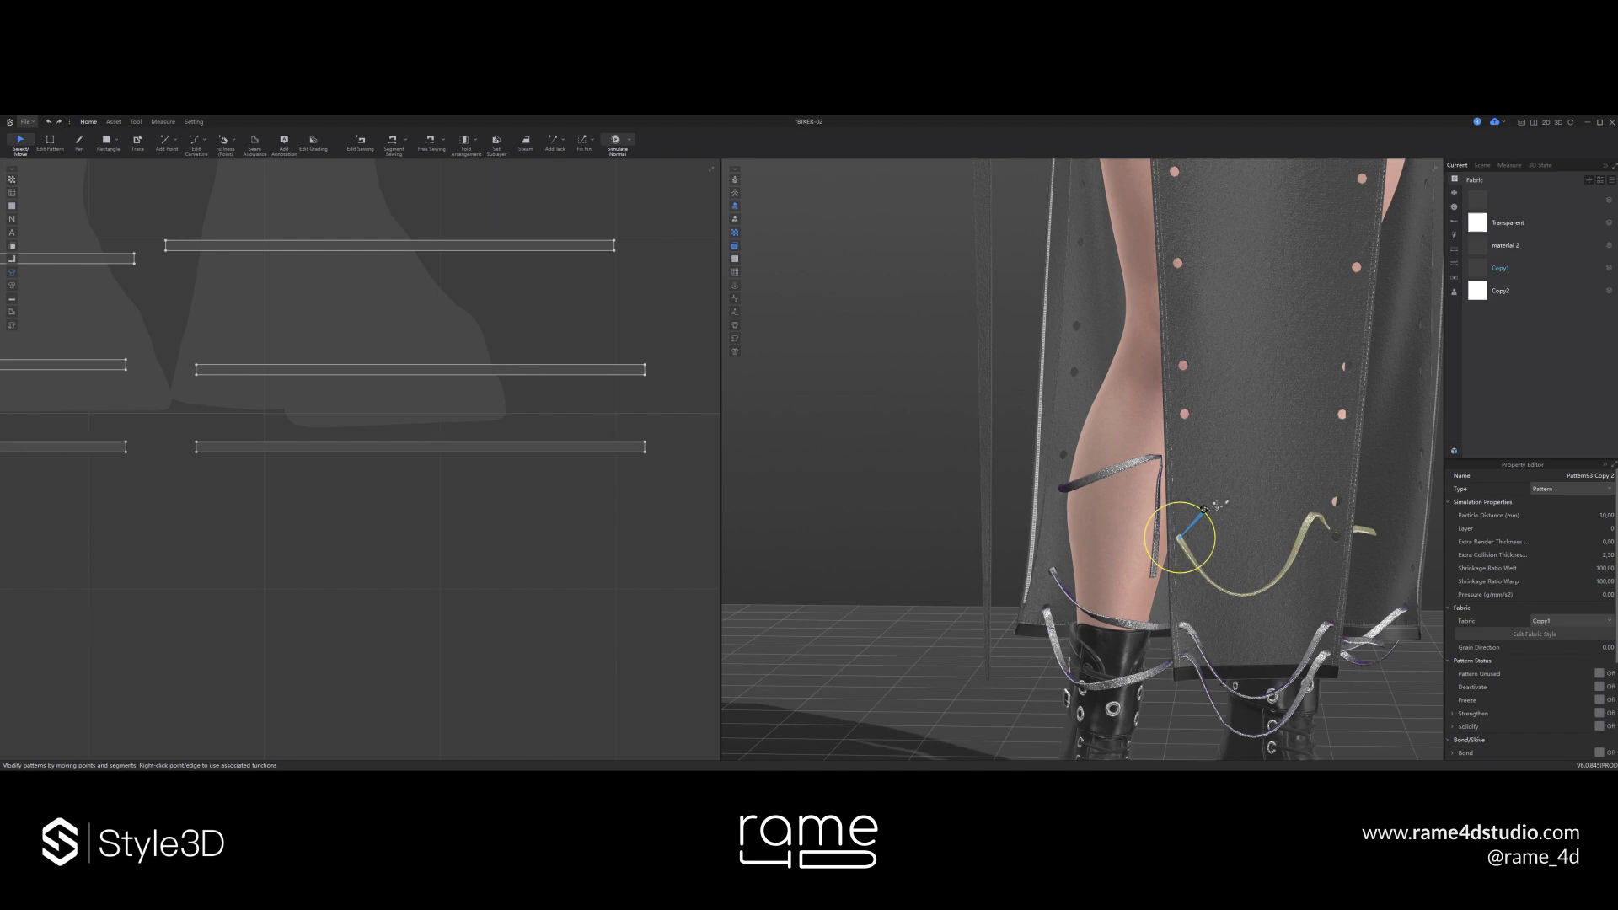
pyautogui.moveTo(1117, 511); pyautogui.dragTo(1200, 542, button='right')
pyautogui.moveTo(1200, 544); pyautogui.dragTo(1209, 541)
pyautogui.moveTo(1208, 541); pyautogui.dragTo(1096, 510, button='right')
pyautogui.click(1272, 697)
pyautogui.moveTo(1272, 697); pyautogui.dragTo(1128, 657, button='middle')
pyautogui.moveTo(1129, 656); pyautogui.dragTo(1185, 653, button='right')
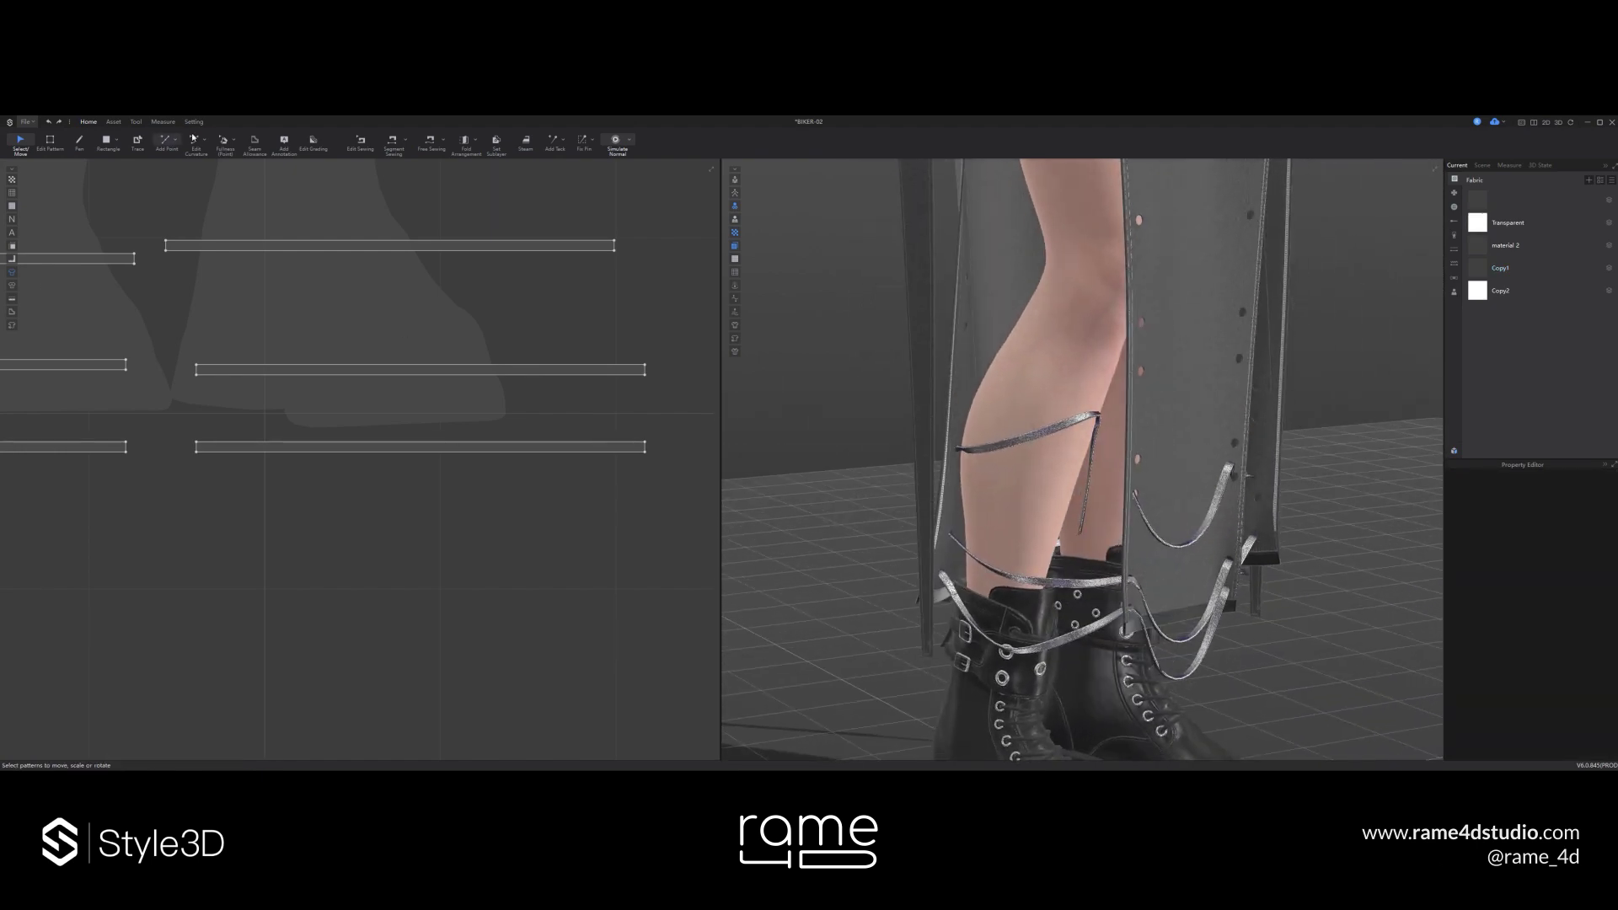
# - Segment-sew the front strap copy to the hole at the front panel's slit edge and simulate the garment
pyautogui.press('n')
pyautogui.scroll(2, 1152, 512)
pyautogui.click(1148, 510)
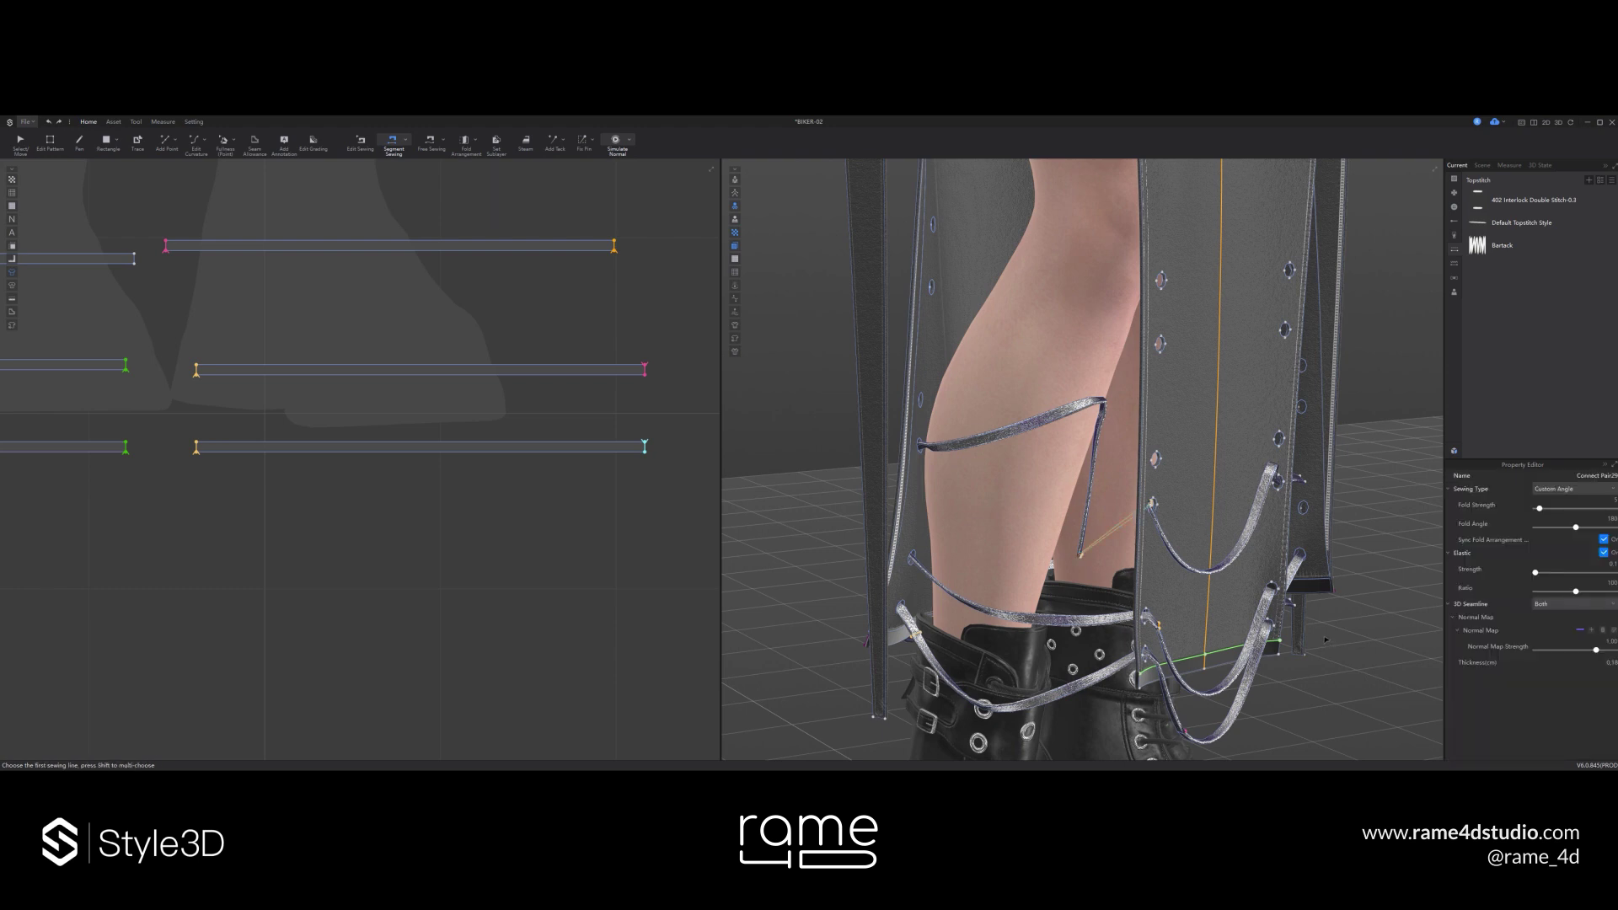
pyautogui.press('space')
pyautogui.press('space')
pyautogui.hotkey('ctrl', 'z')
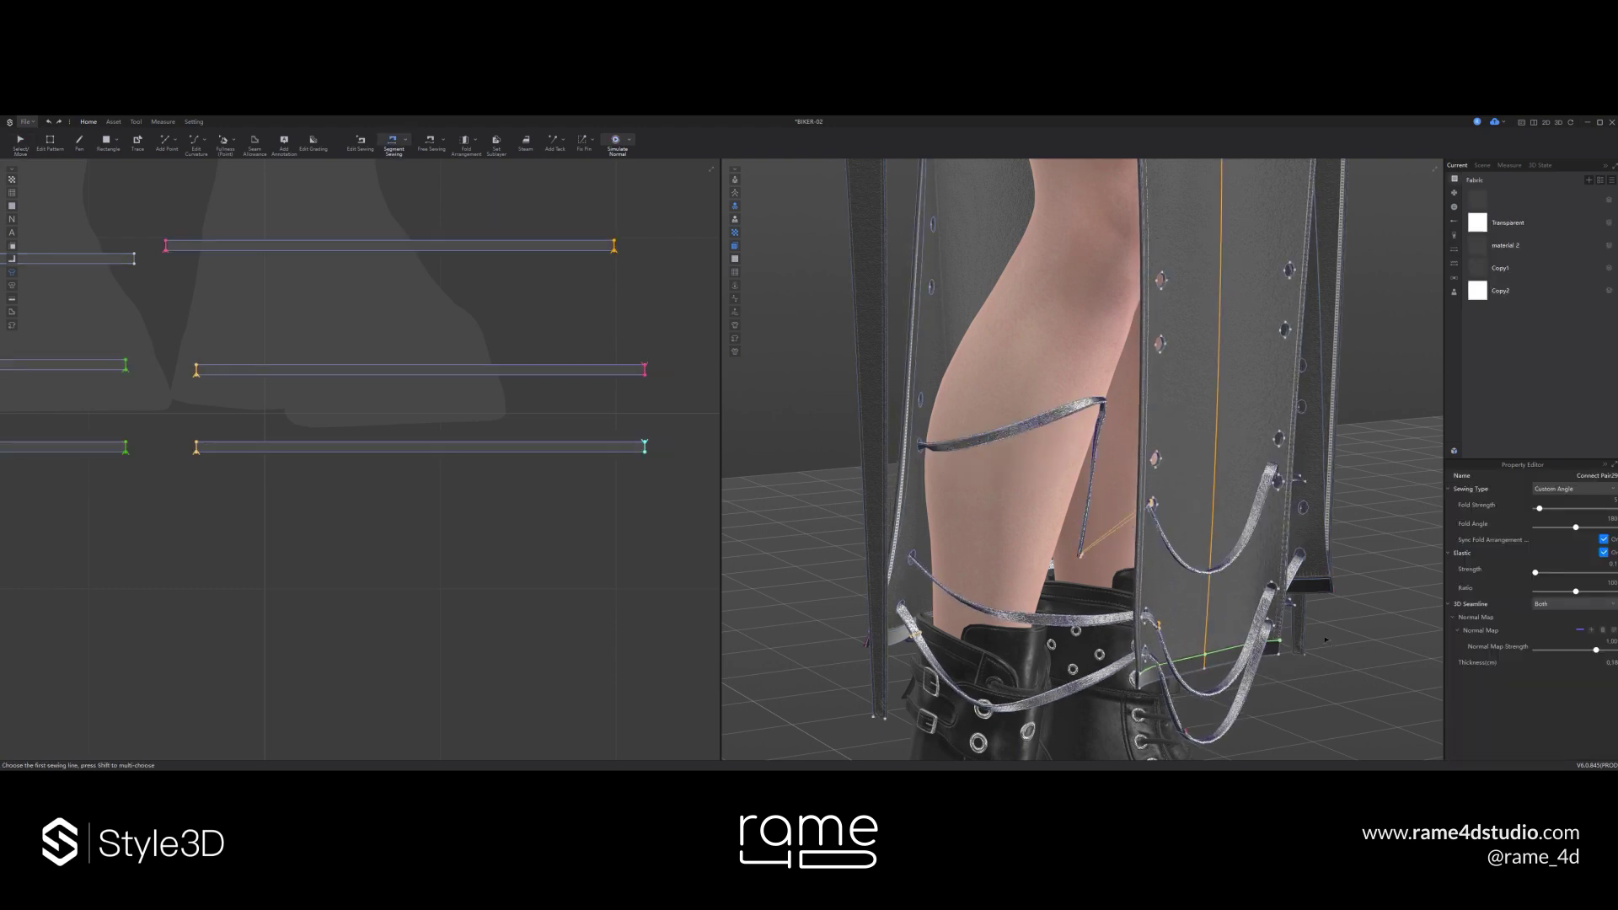
pyautogui.press('space')
pyautogui.press('space')
pyautogui.moveTo(1327, 639); pyautogui.dragTo(1264, 638, button='right')
pyautogui.click(21, 142)
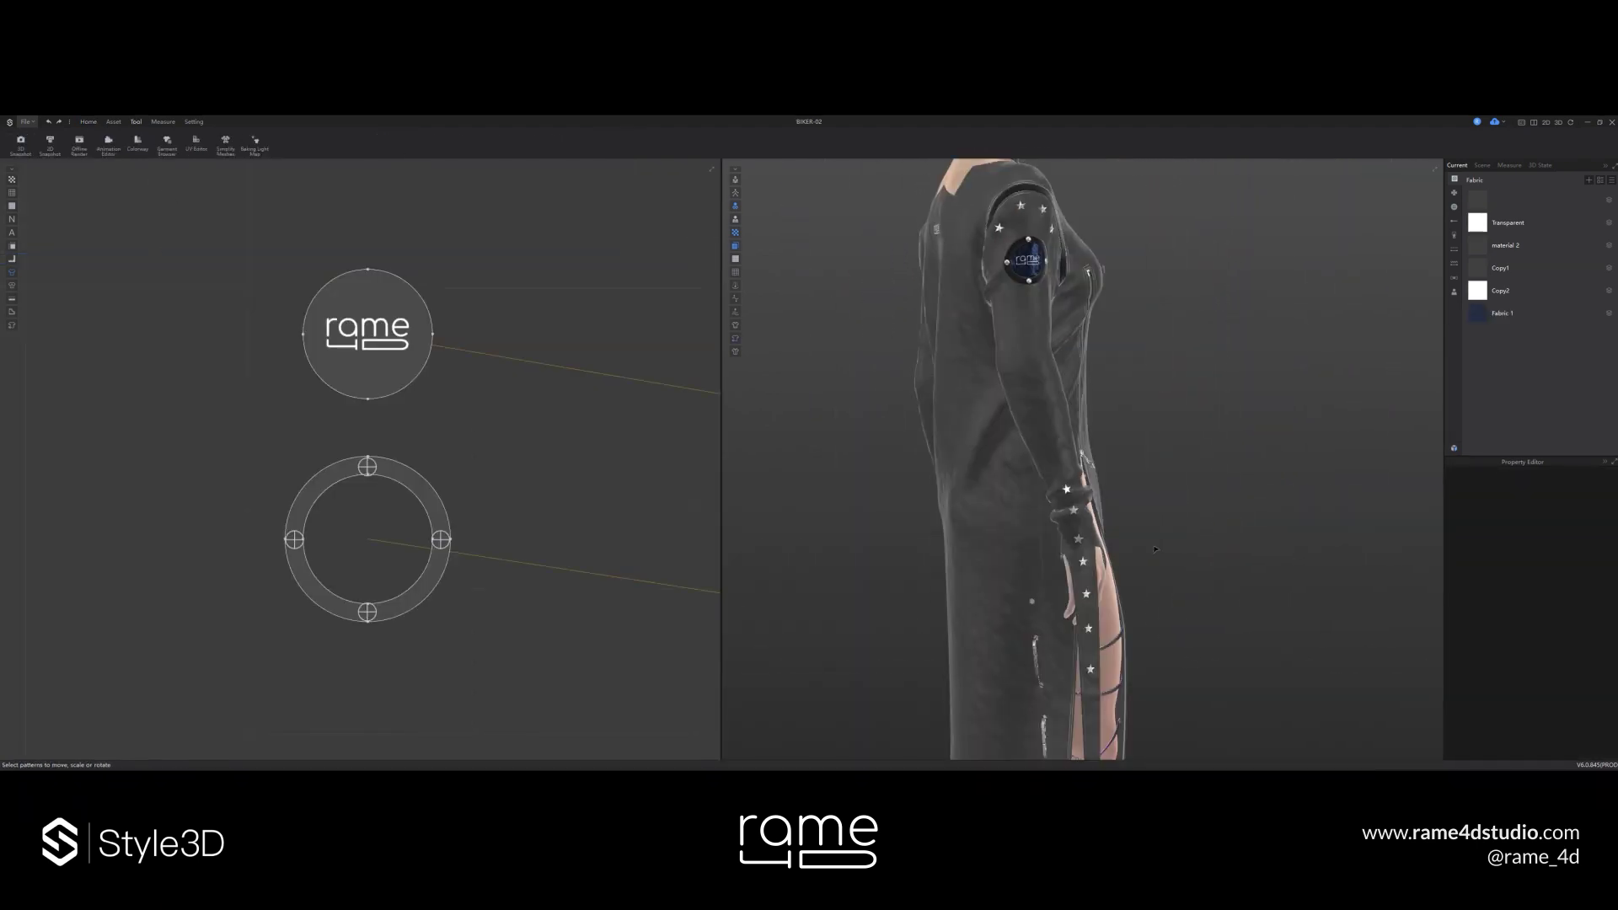
# - Delete the topmost pair of strap holes on the front panel
pyautogui.moveTo(1155, 550); pyautogui.dragTo(1054, 556, button='right')
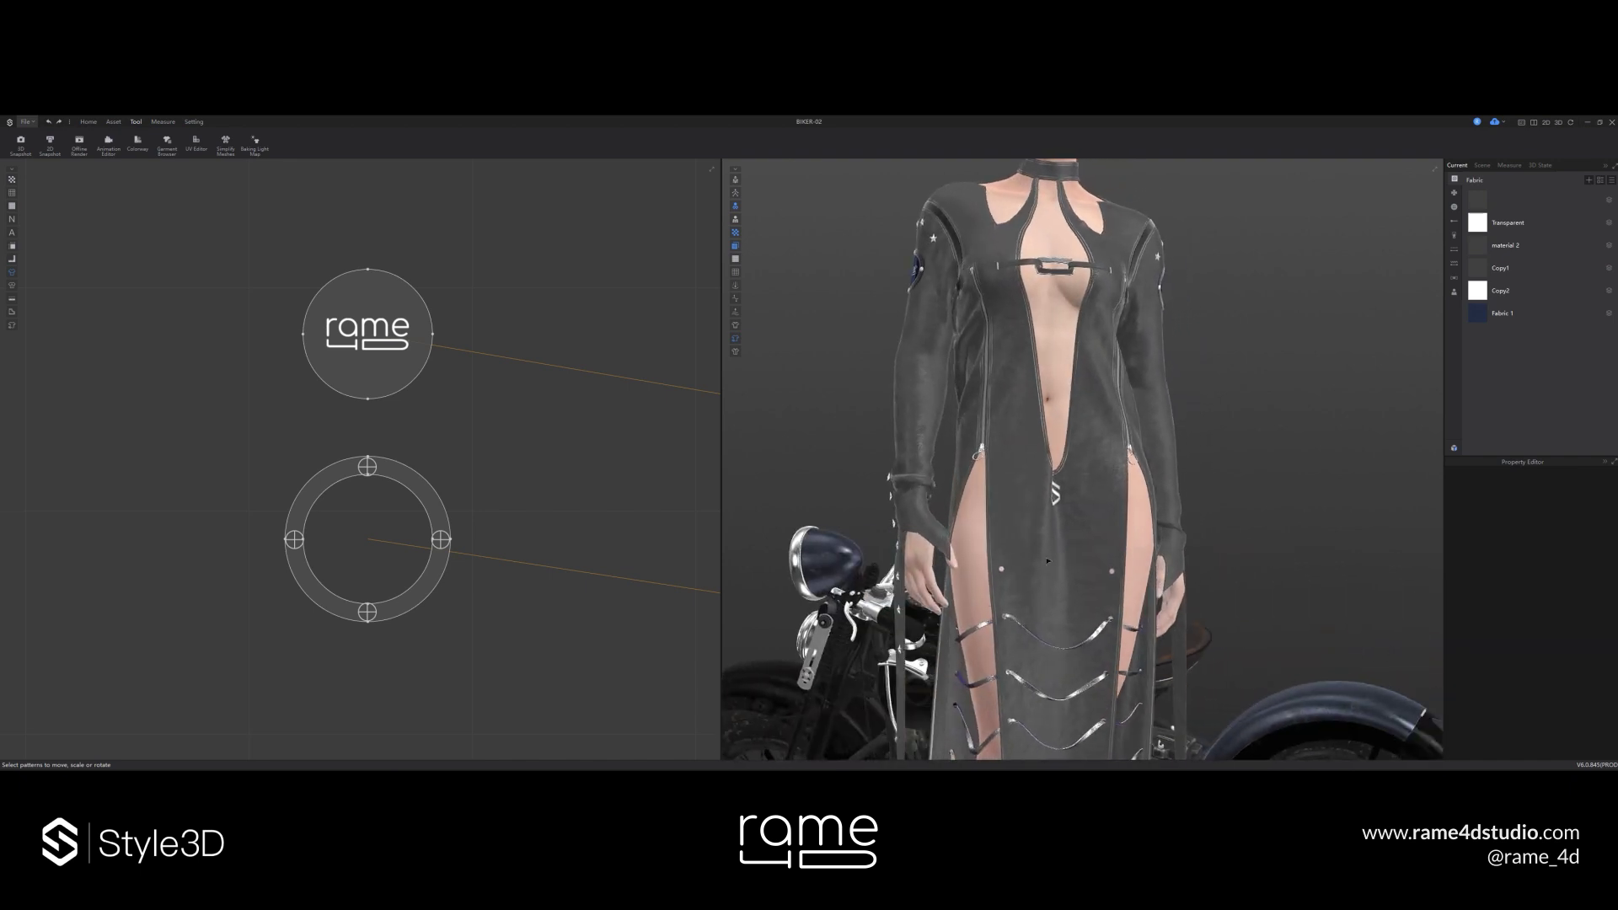
pyautogui.click(1005, 568)
pyautogui.scroll(-8, 471, 529)
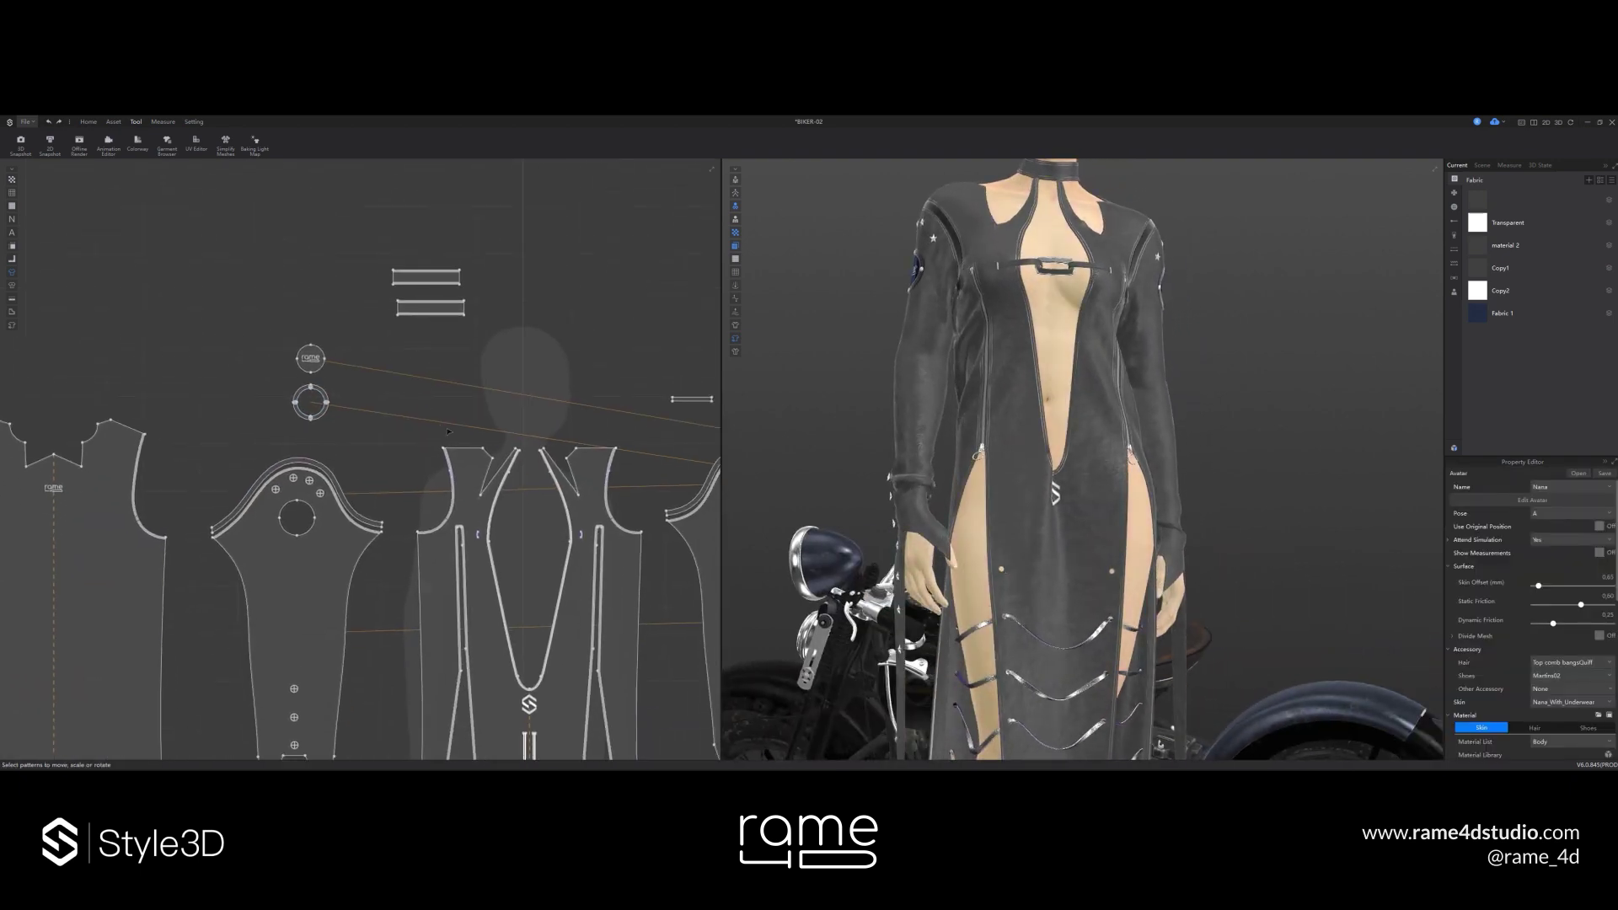
pyautogui.scroll(6, 471, 530)
pyautogui.click(396, 582)
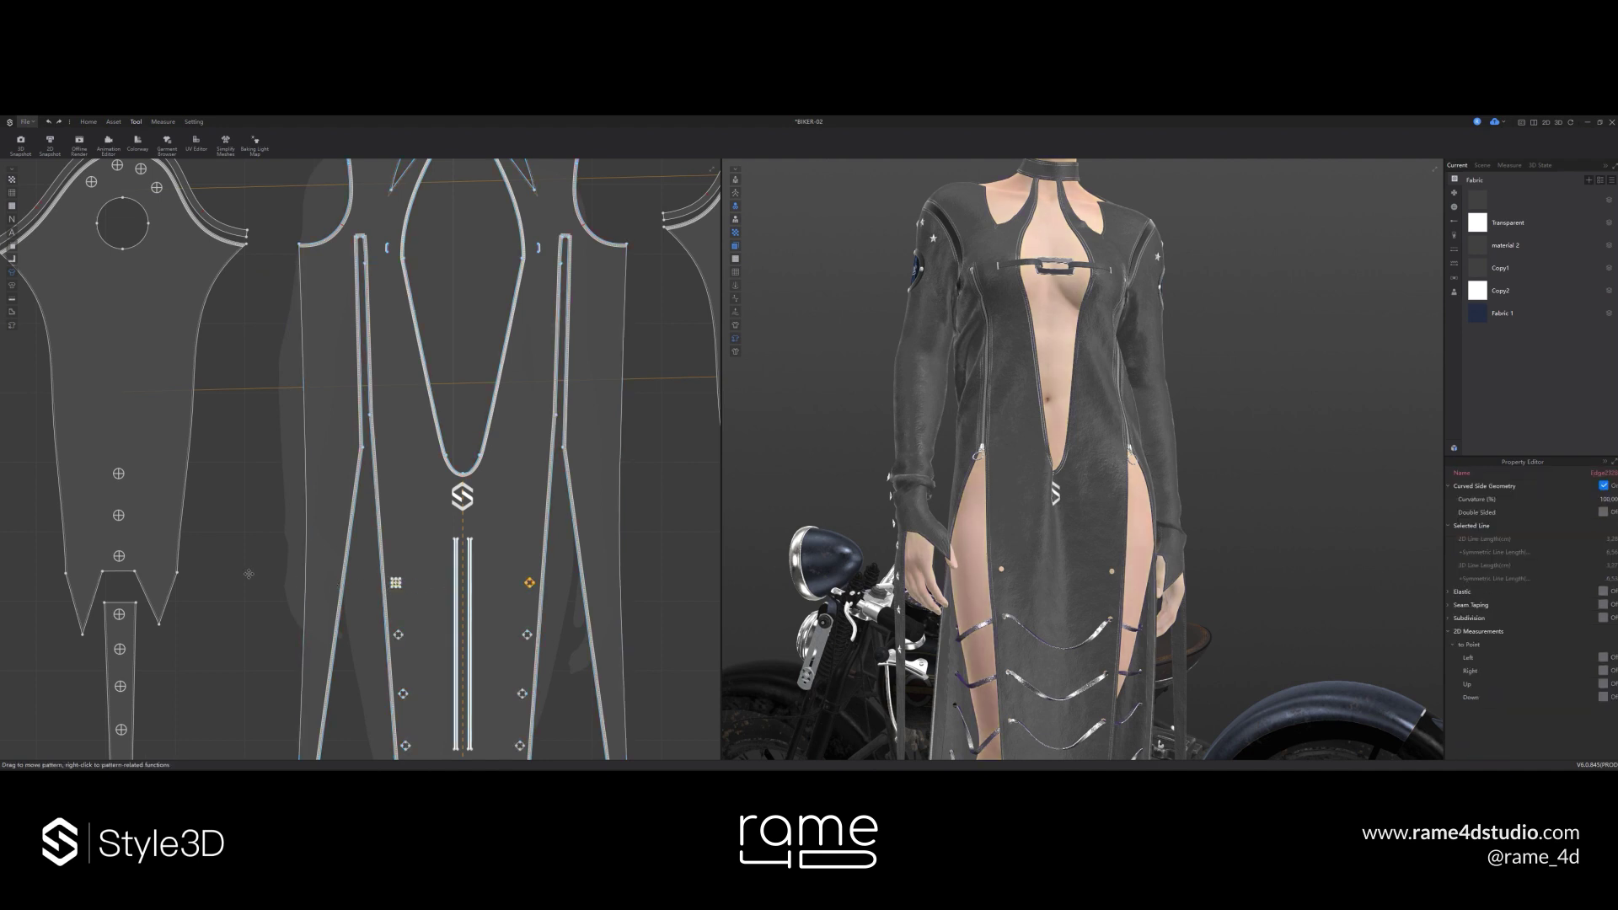
pyautogui.press('Delete')
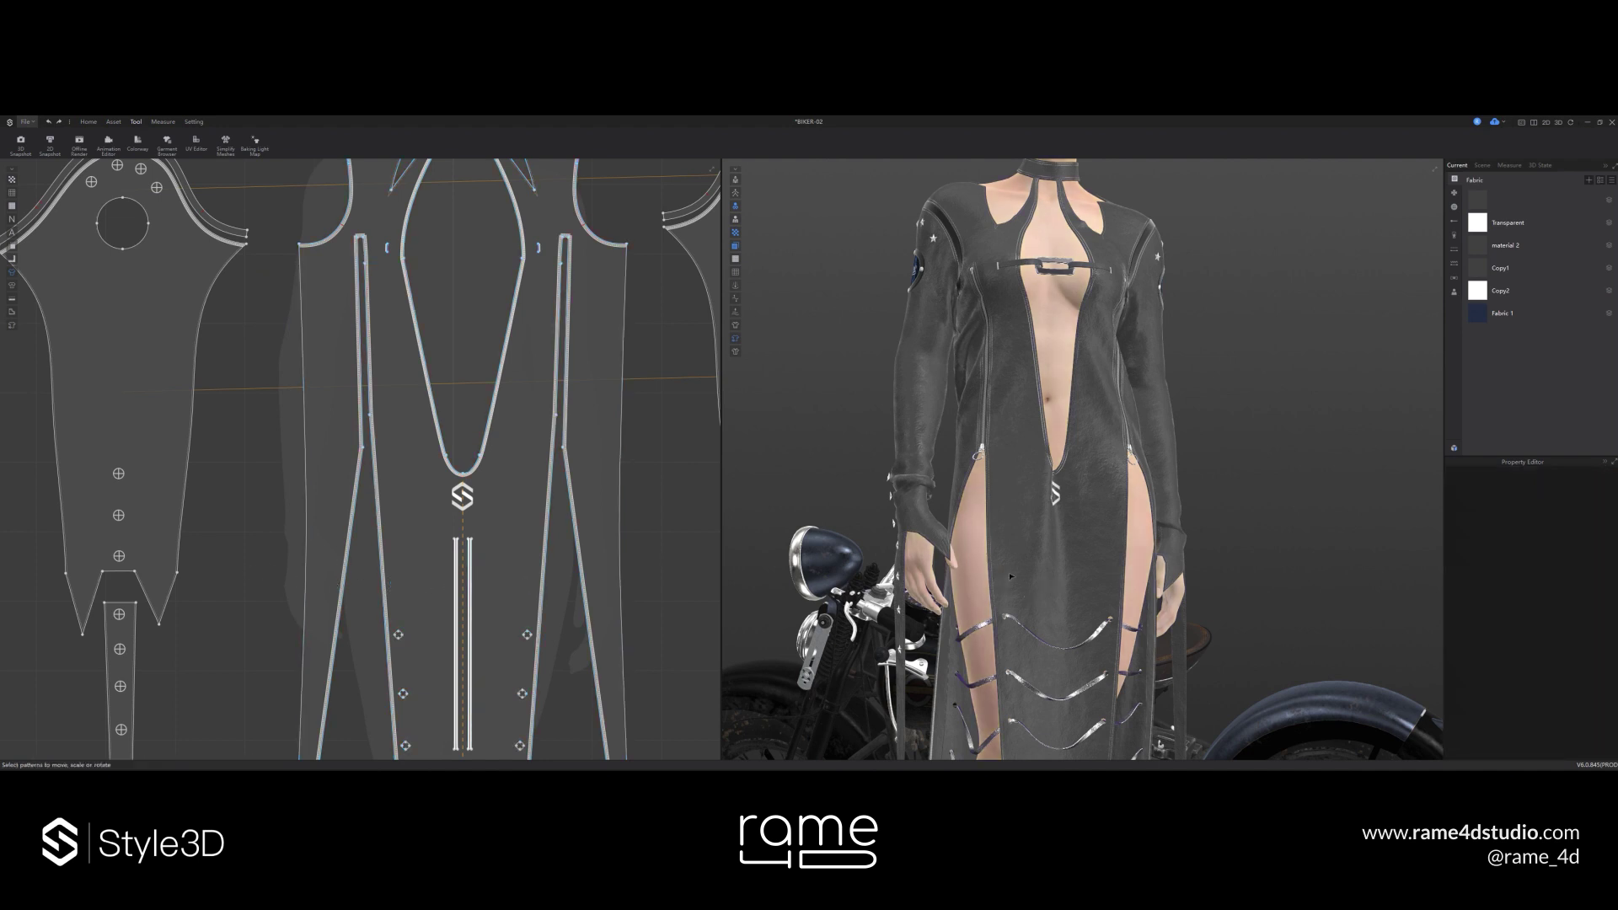
# - Delete the topmost pair of strap holes on the back panel
pyautogui.moveTo(1009, 579); pyautogui.dragTo(1243, 582, button='right')
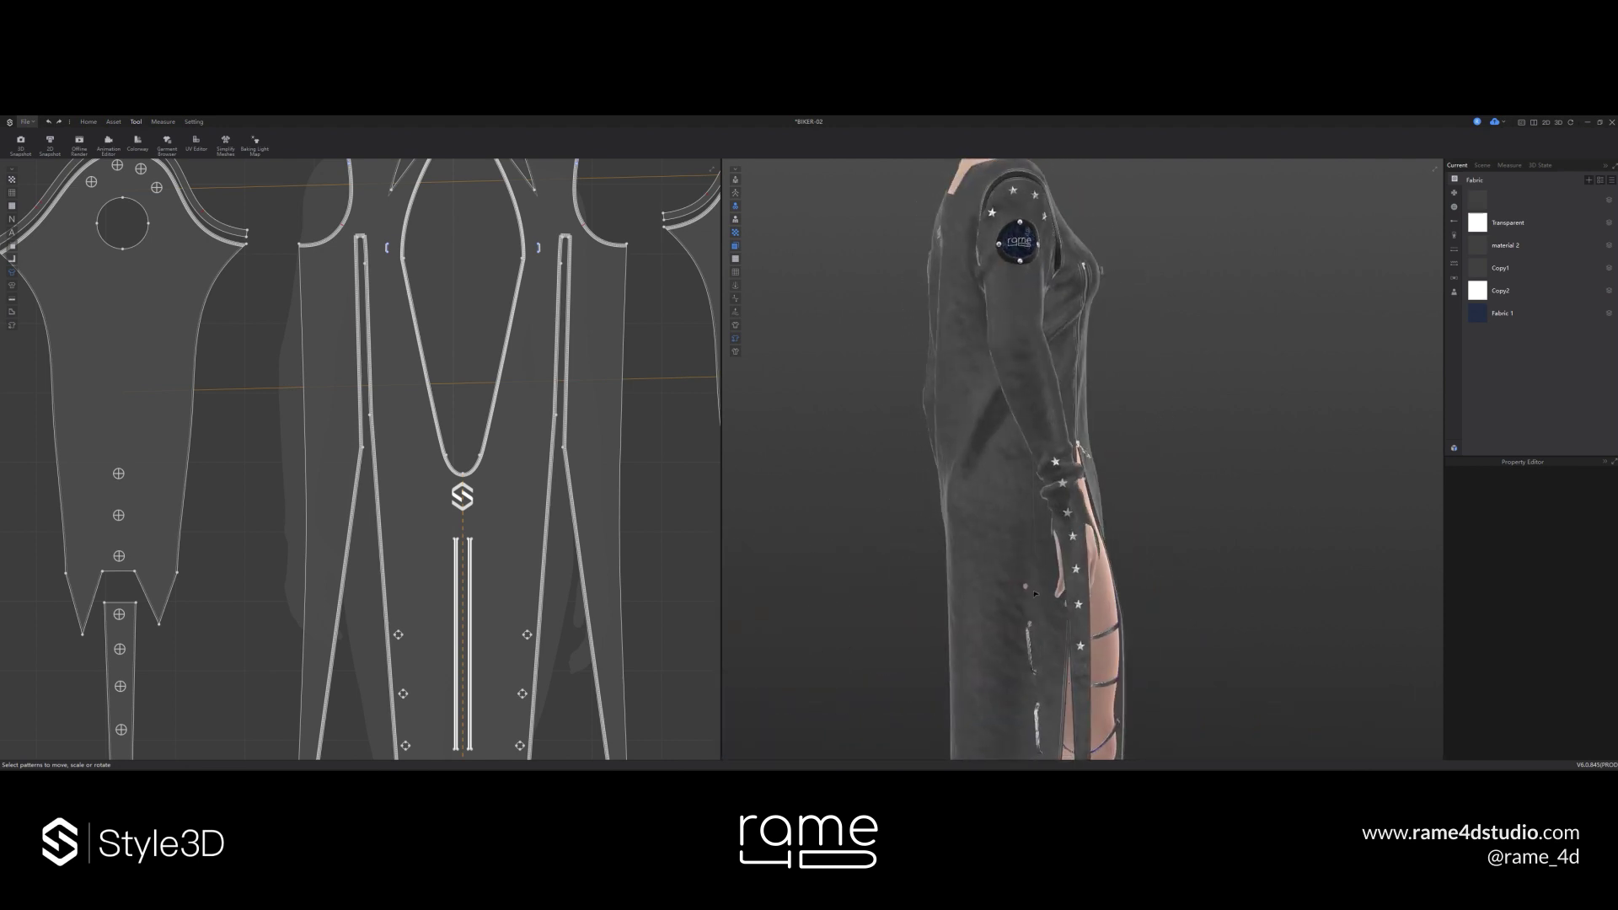
pyautogui.click(1031, 590)
pyautogui.scroll(-6, 249, 533)
pyautogui.moveTo(144, 541); pyautogui.dragTo(363, 526, button='middle')
pyautogui.scroll(5, 357, 527)
pyautogui.click(370, 531)
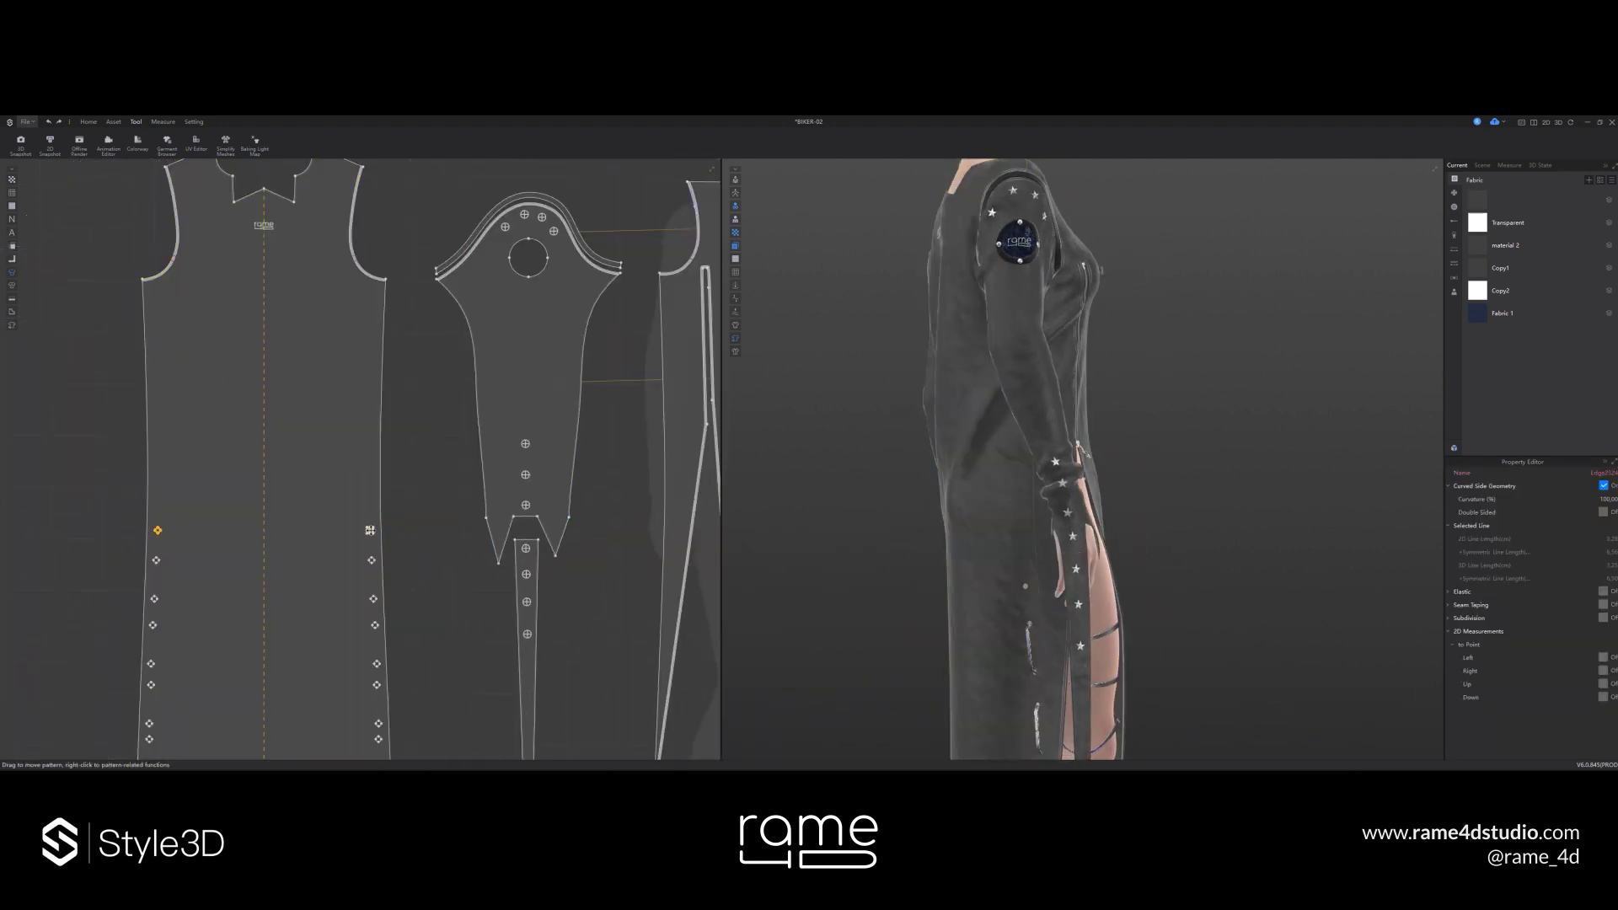
pyautogui.press('Escape')
# - Place a pair of round Default Button StyleCopy1 buttons on the front panel where the holes were removed
pyautogui.click(112, 121)
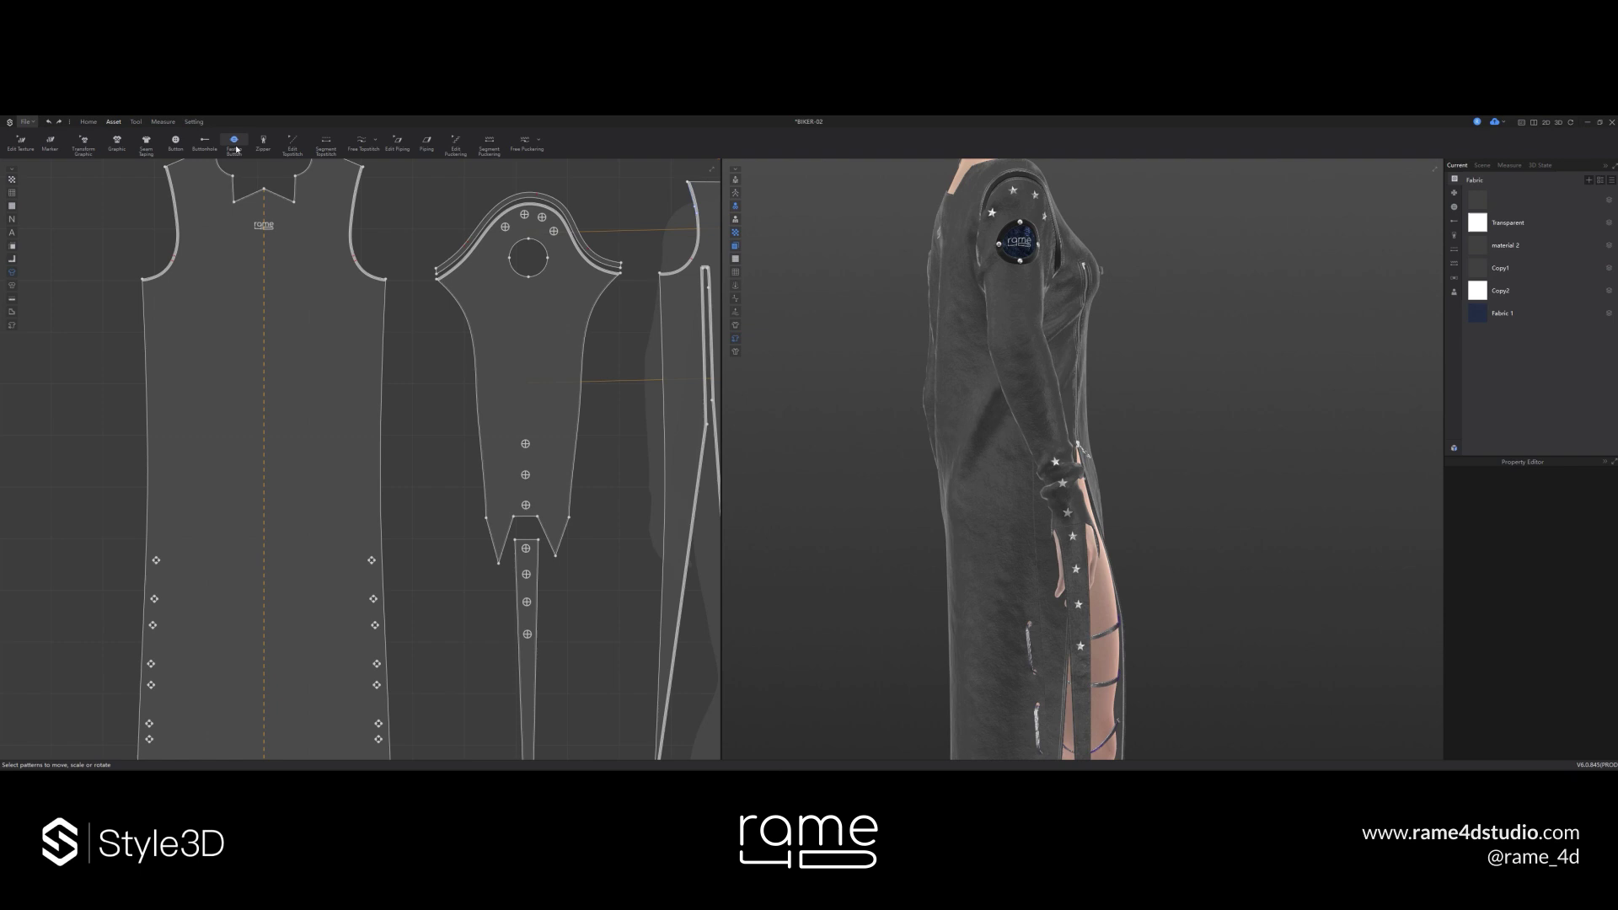
pyautogui.scroll(-3, 539, 511)
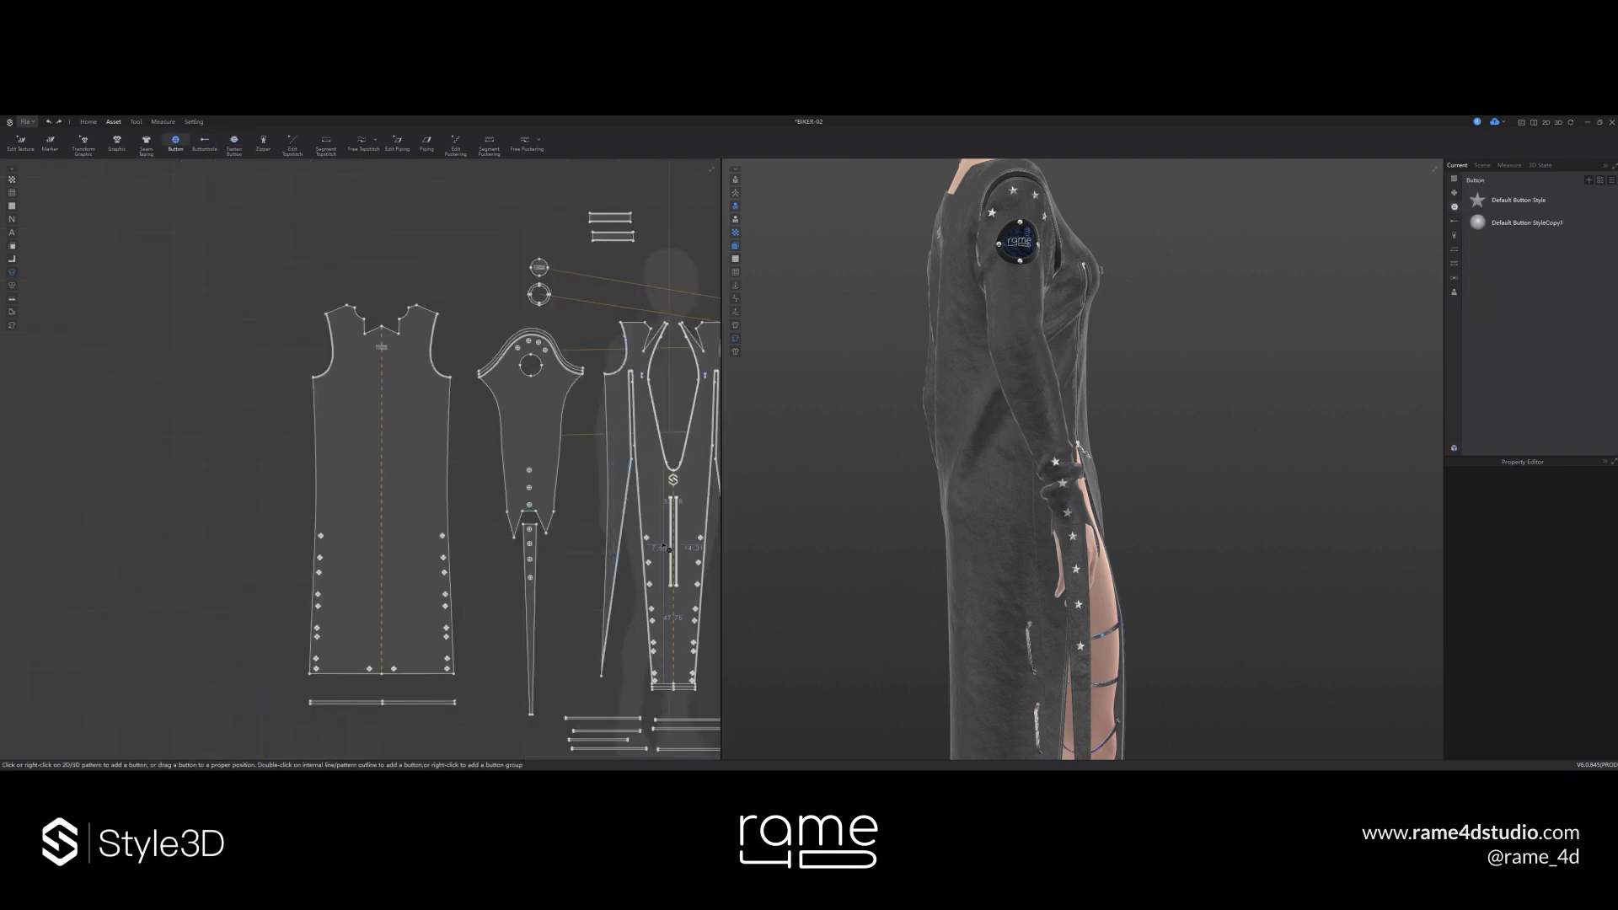
pyautogui.scroll(5, 665, 547)
pyautogui.moveTo(1047, 541); pyautogui.dragTo(975, 558, button='right')
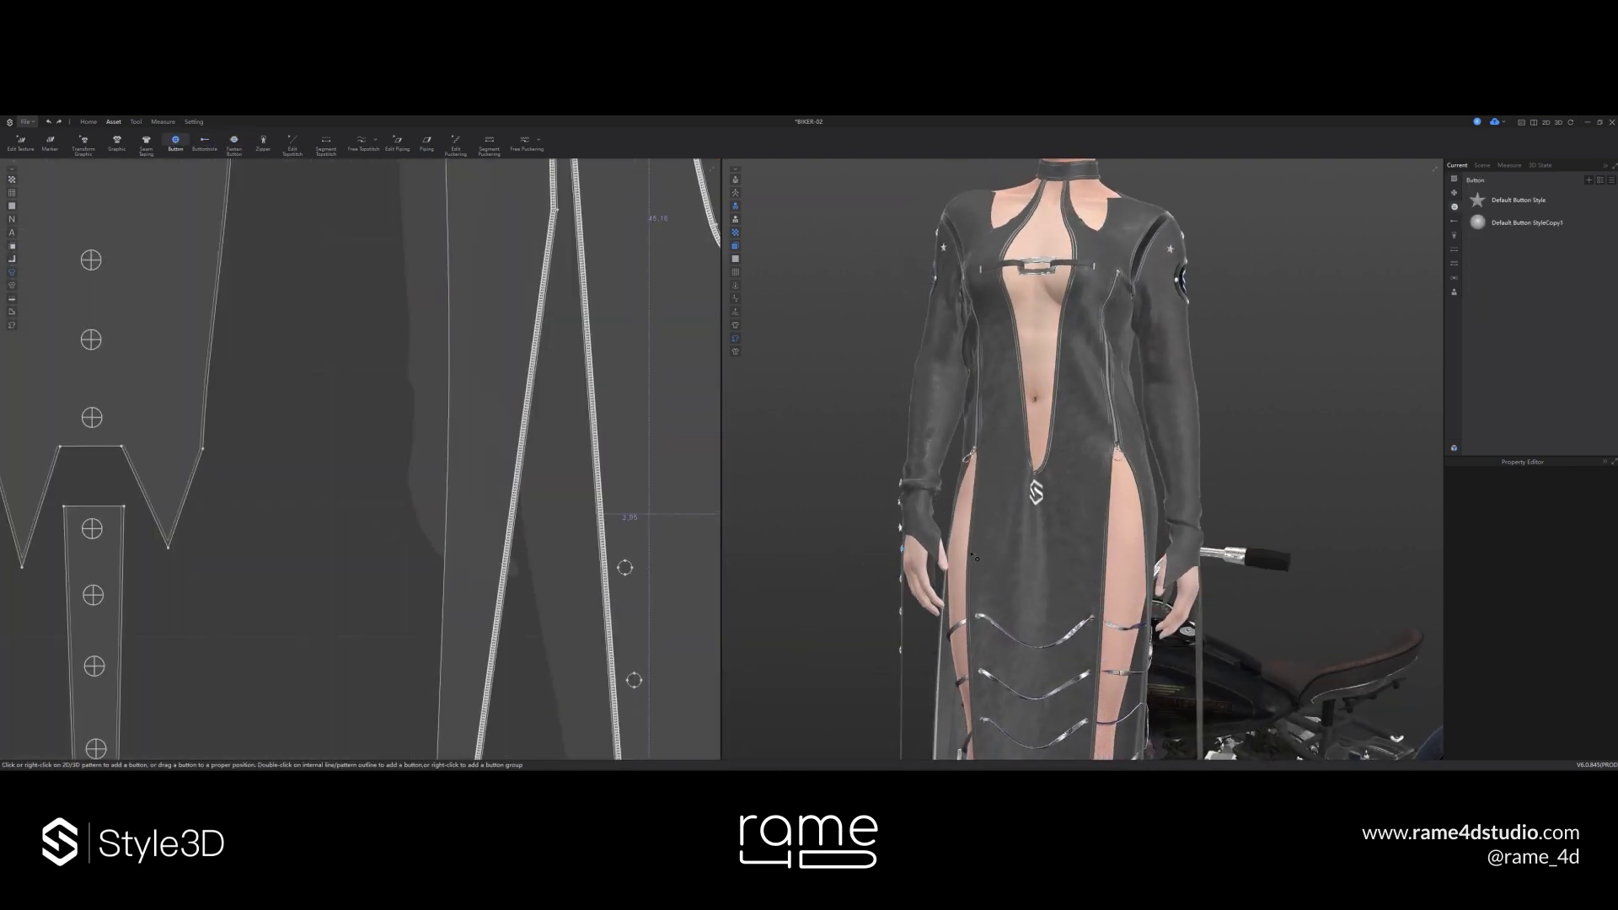
pyautogui.click(980, 570)
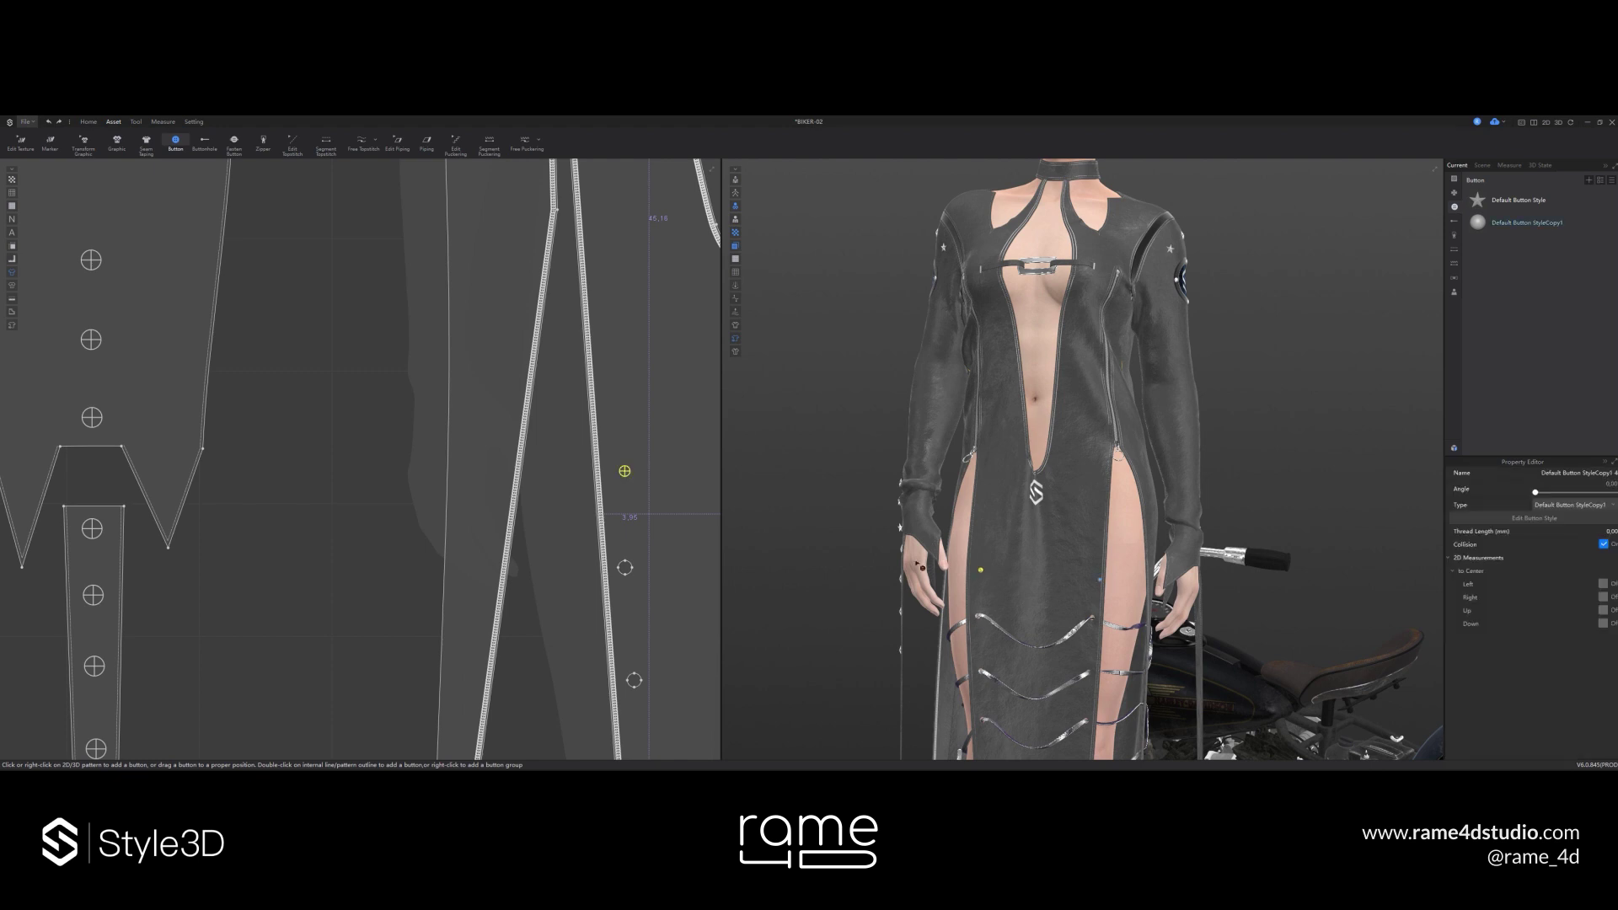
pyautogui.scroll(-2, 641, 499)
pyautogui.moveTo(631, 499); pyautogui.dragTo(445, 497, button='middle')
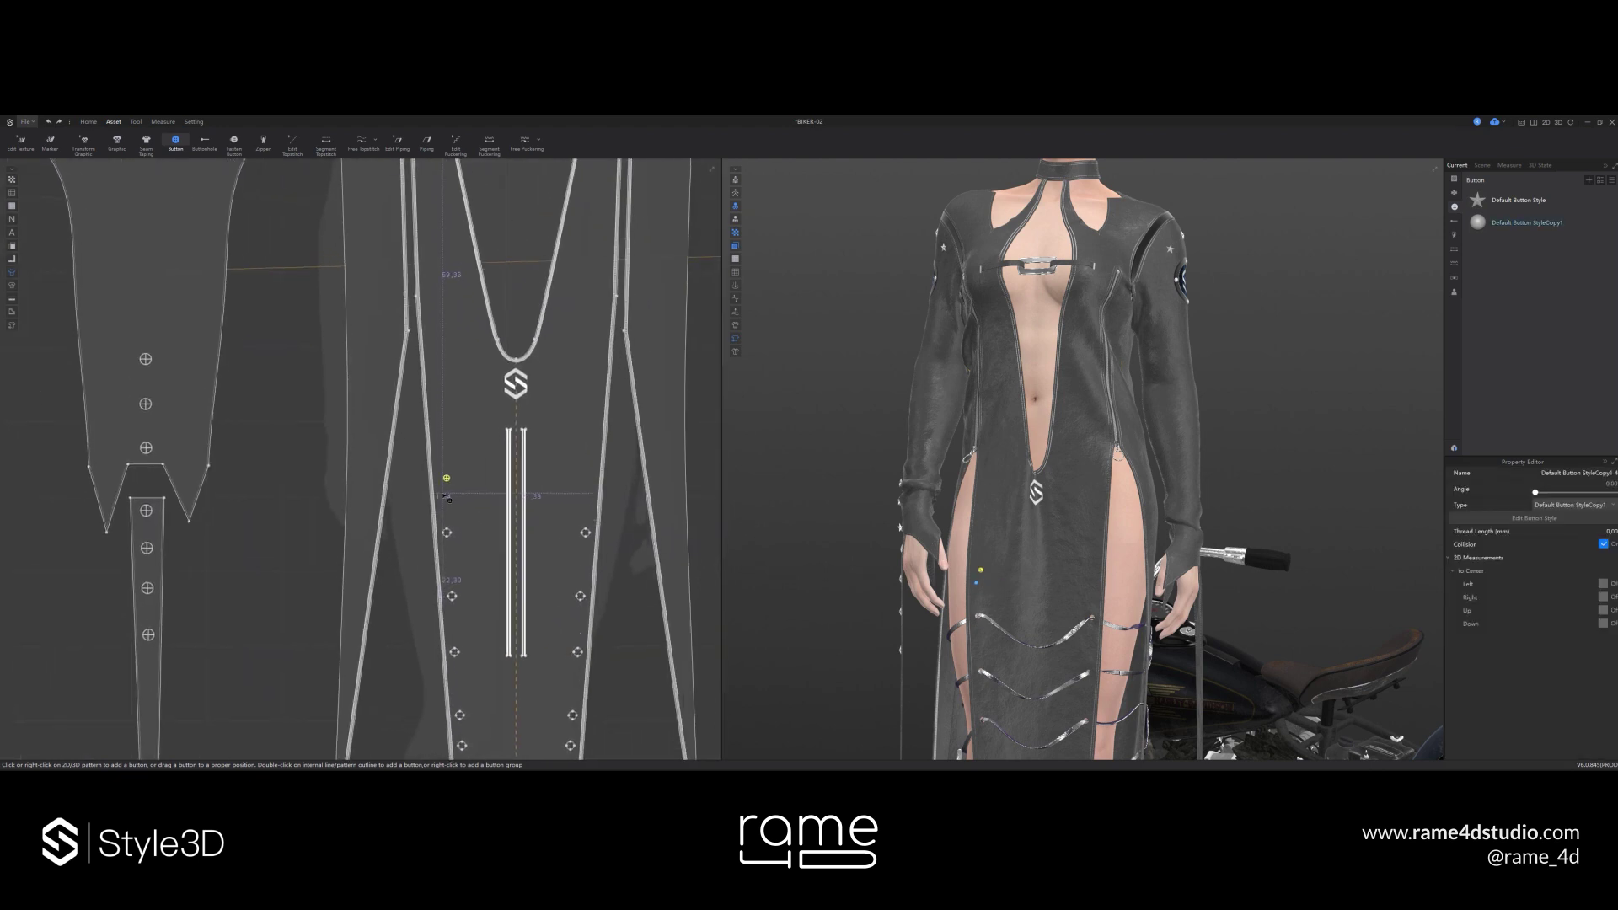
pyautogui.click(588, 481)
pyautogui.scroll(4, 584, 484)
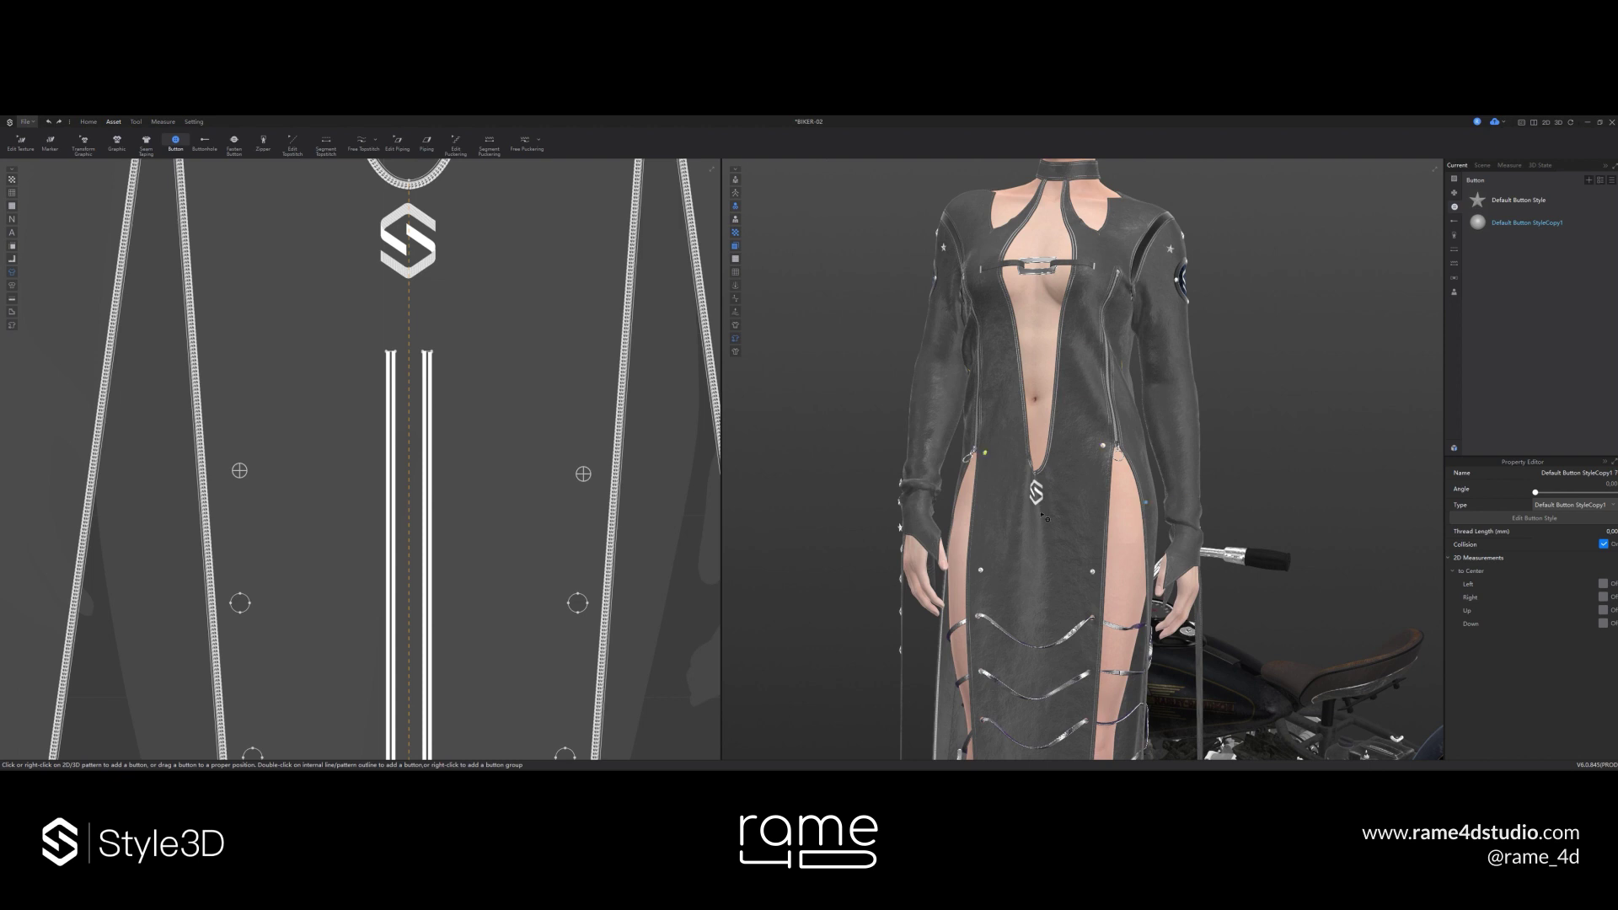
# - Add more round buttons along both slits, on the upper front panel and the adjoining side panels
pyautogui.click(1095, 516)
pyautogui.moveTo(1198, 527); pyautogui.dragTo(1072, 522, button='right')
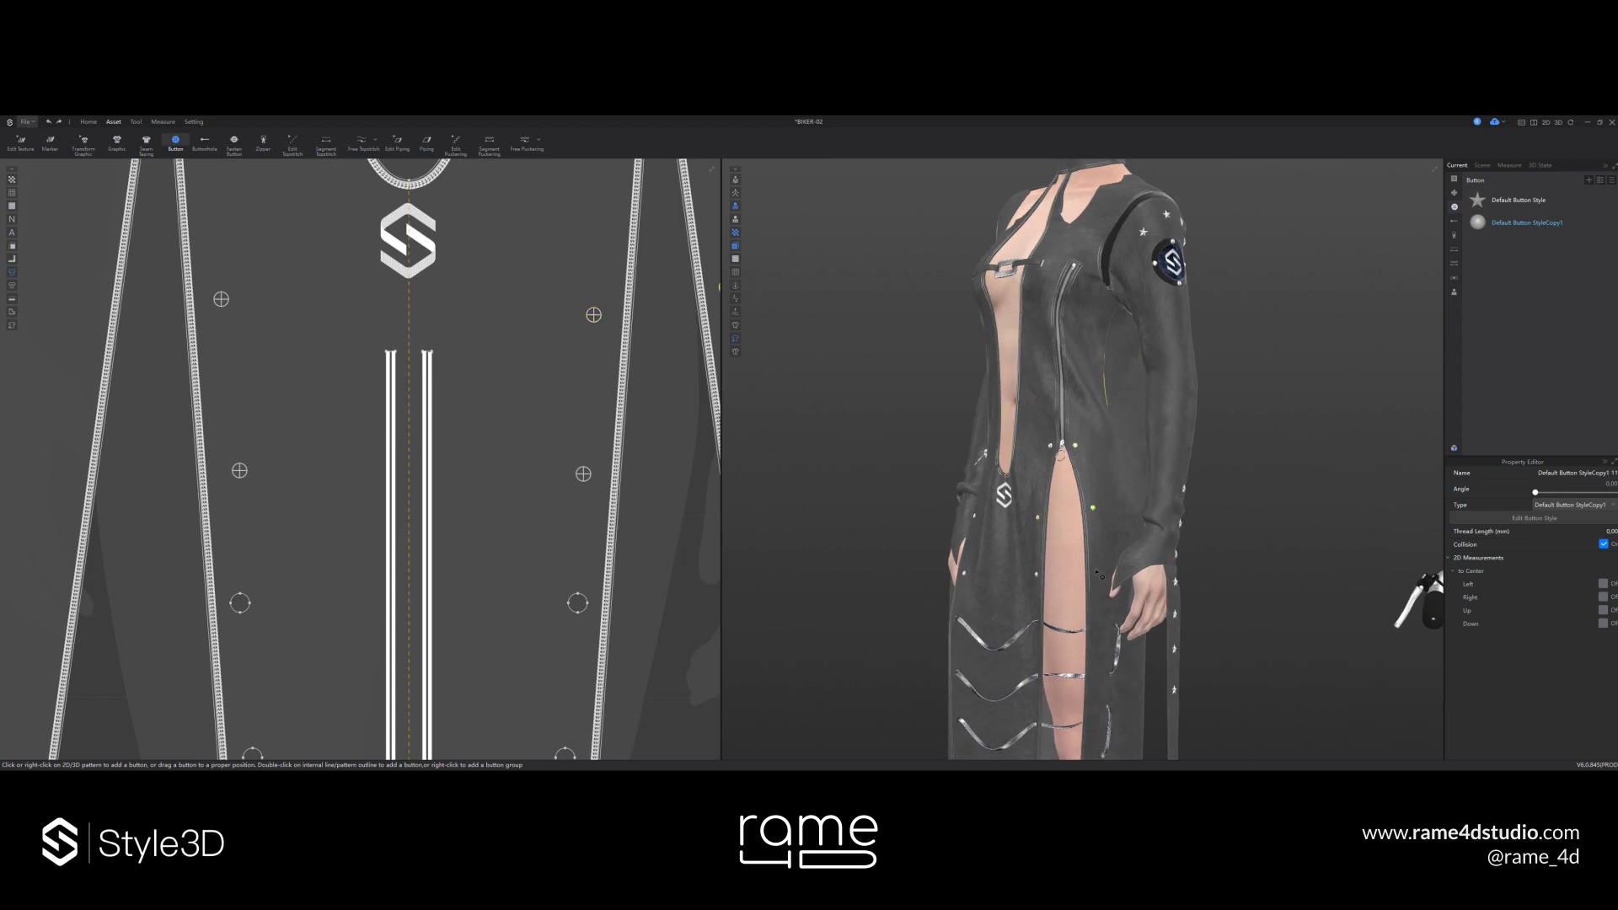
pyautogui.moveTo(977, 559); pyautogui.dragTo(1017, 458, button='right')
pyautogui.moveTo(1003, 517); pyautogui.dragTo(989, 517, button='right')
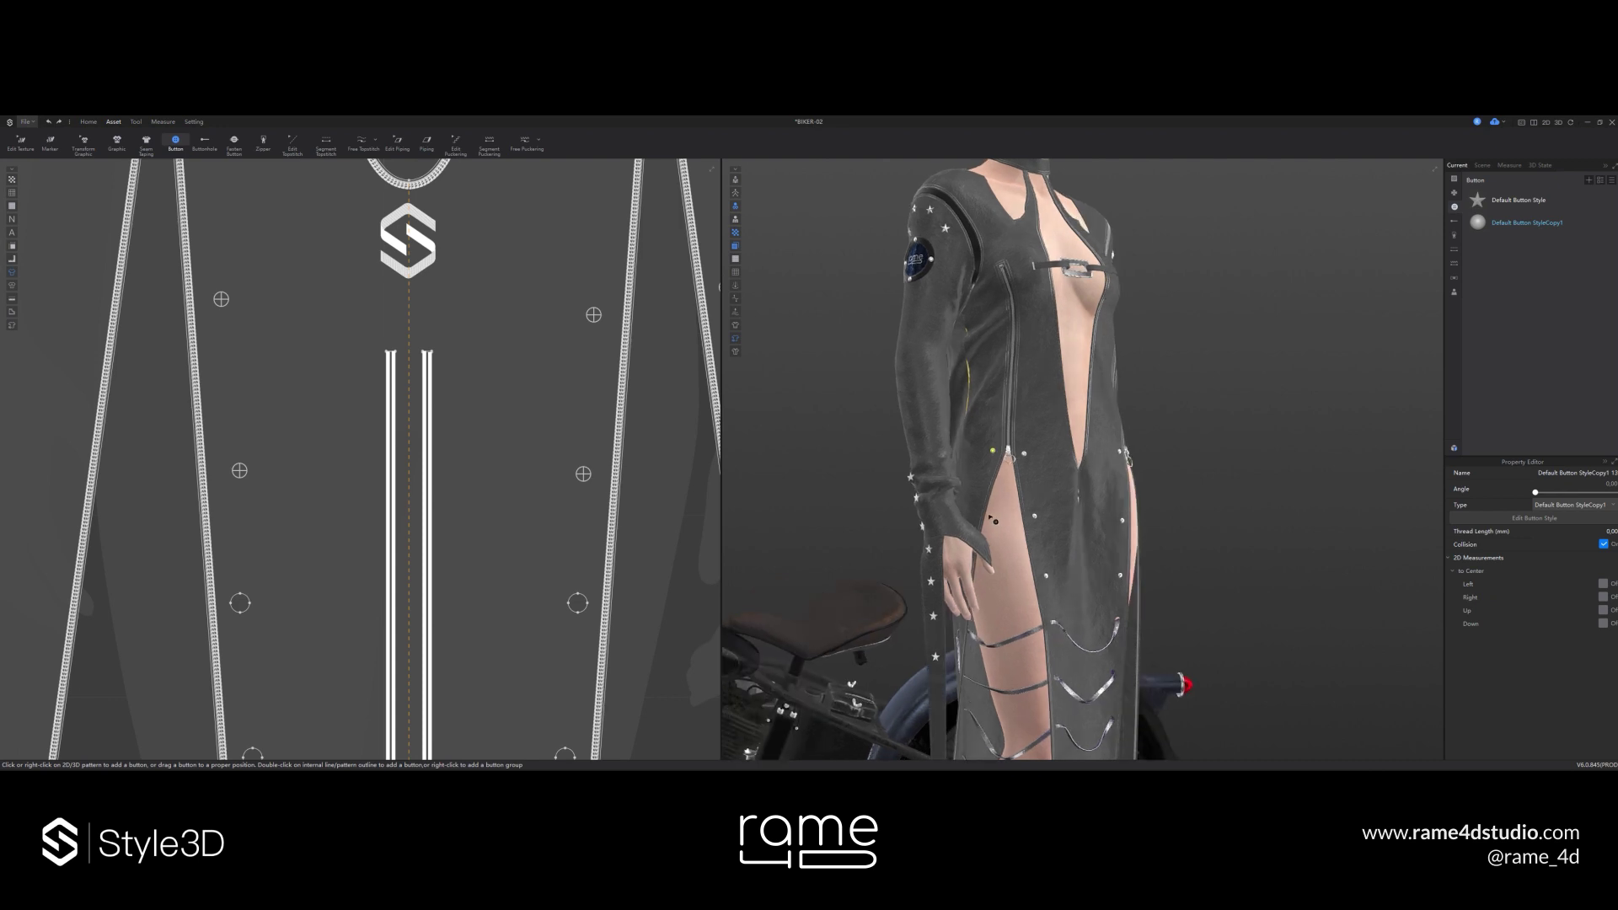
pyautogui.scroll(-6, 344, 448)
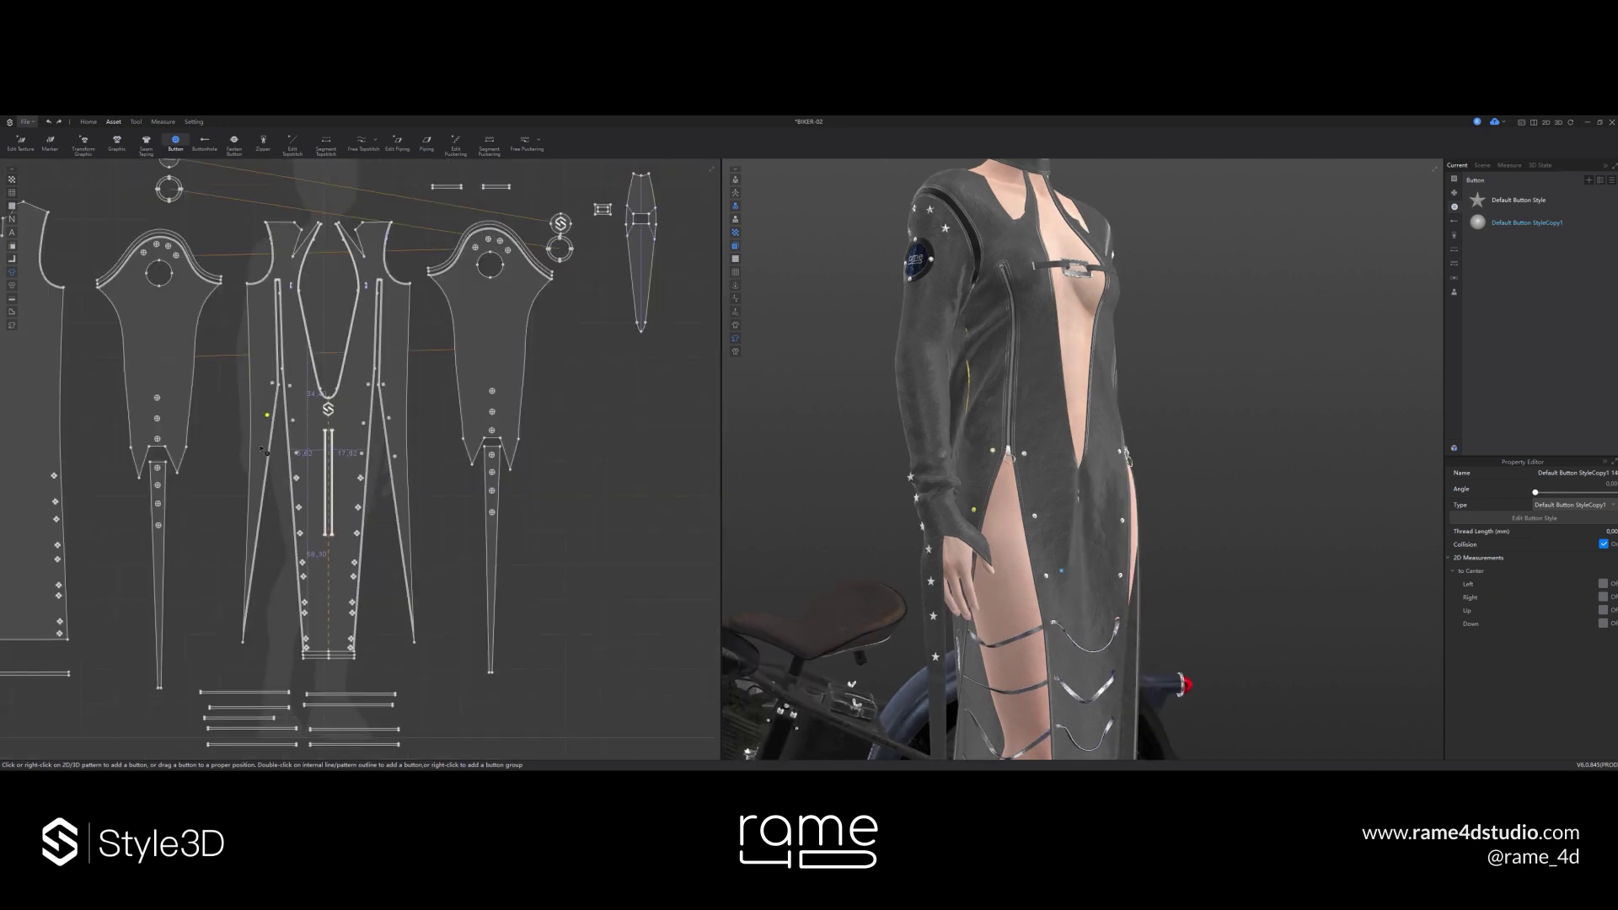
pyautogui.click(341, 450)
# - Place round buttons on both shoulders of the dress, just above the sleeve seams
pyautogui.moveTo(1045, 505); pyautogui.dragTo(933, 486, button='right')
pyautogui.scroll(-1, 948, 472)
pyautogui.moveTo(1155, 263); pyautogui.dragTo(1100, 372, button='middle')
pyautogui.moveTo(1100, 373); pyautogui.dragTo(1052, 369, button='right')
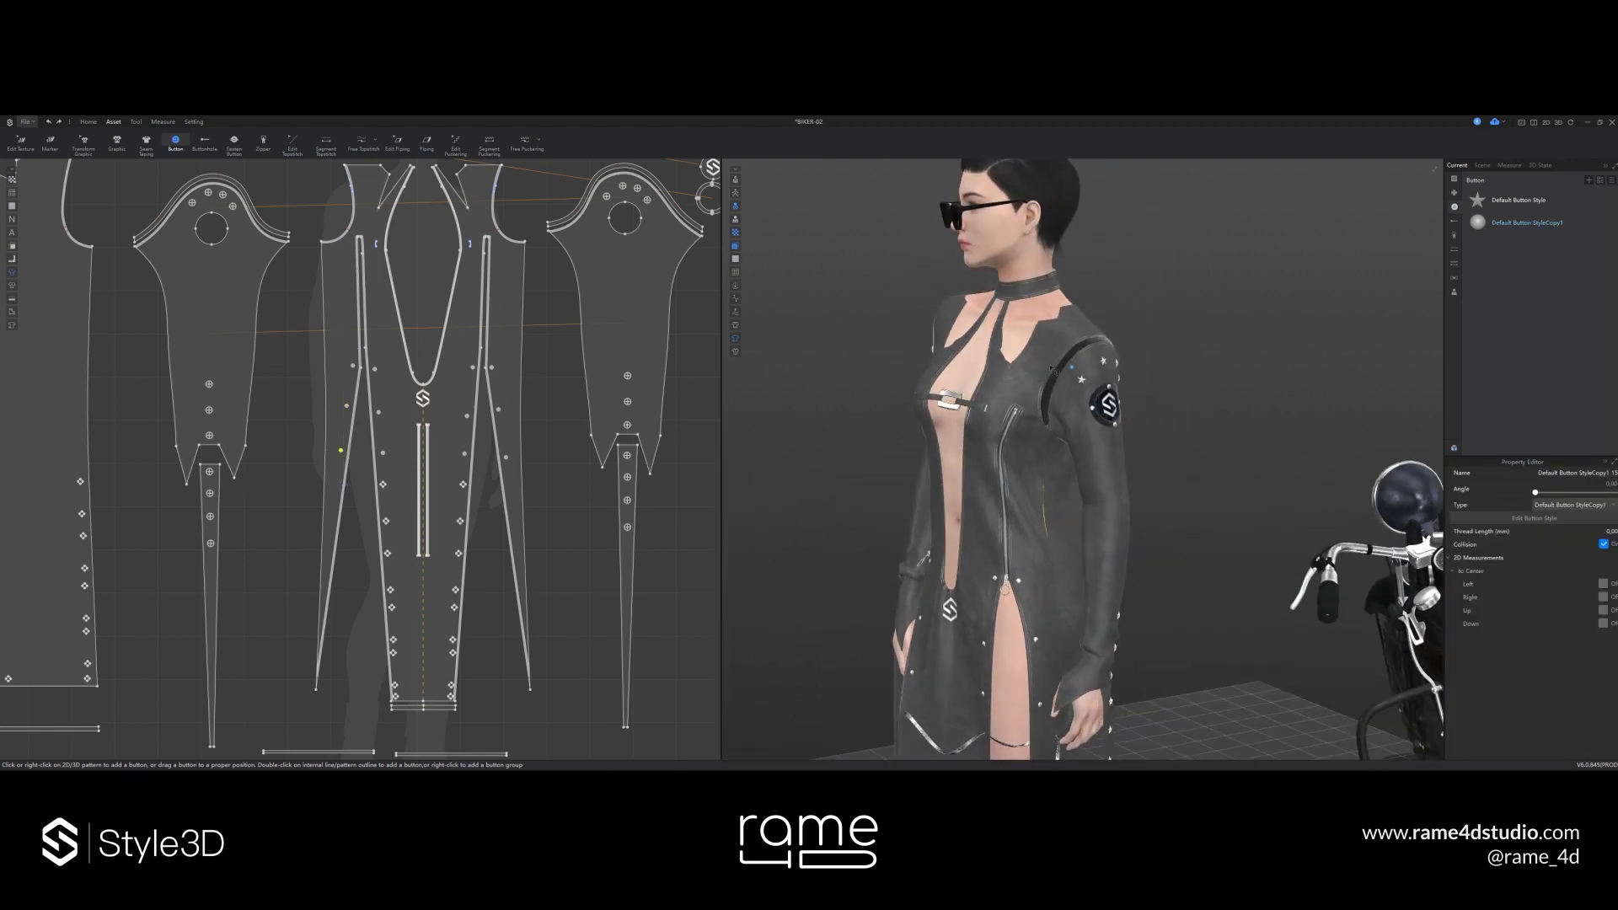
pyautogui.scroll(5, 1055, 371)
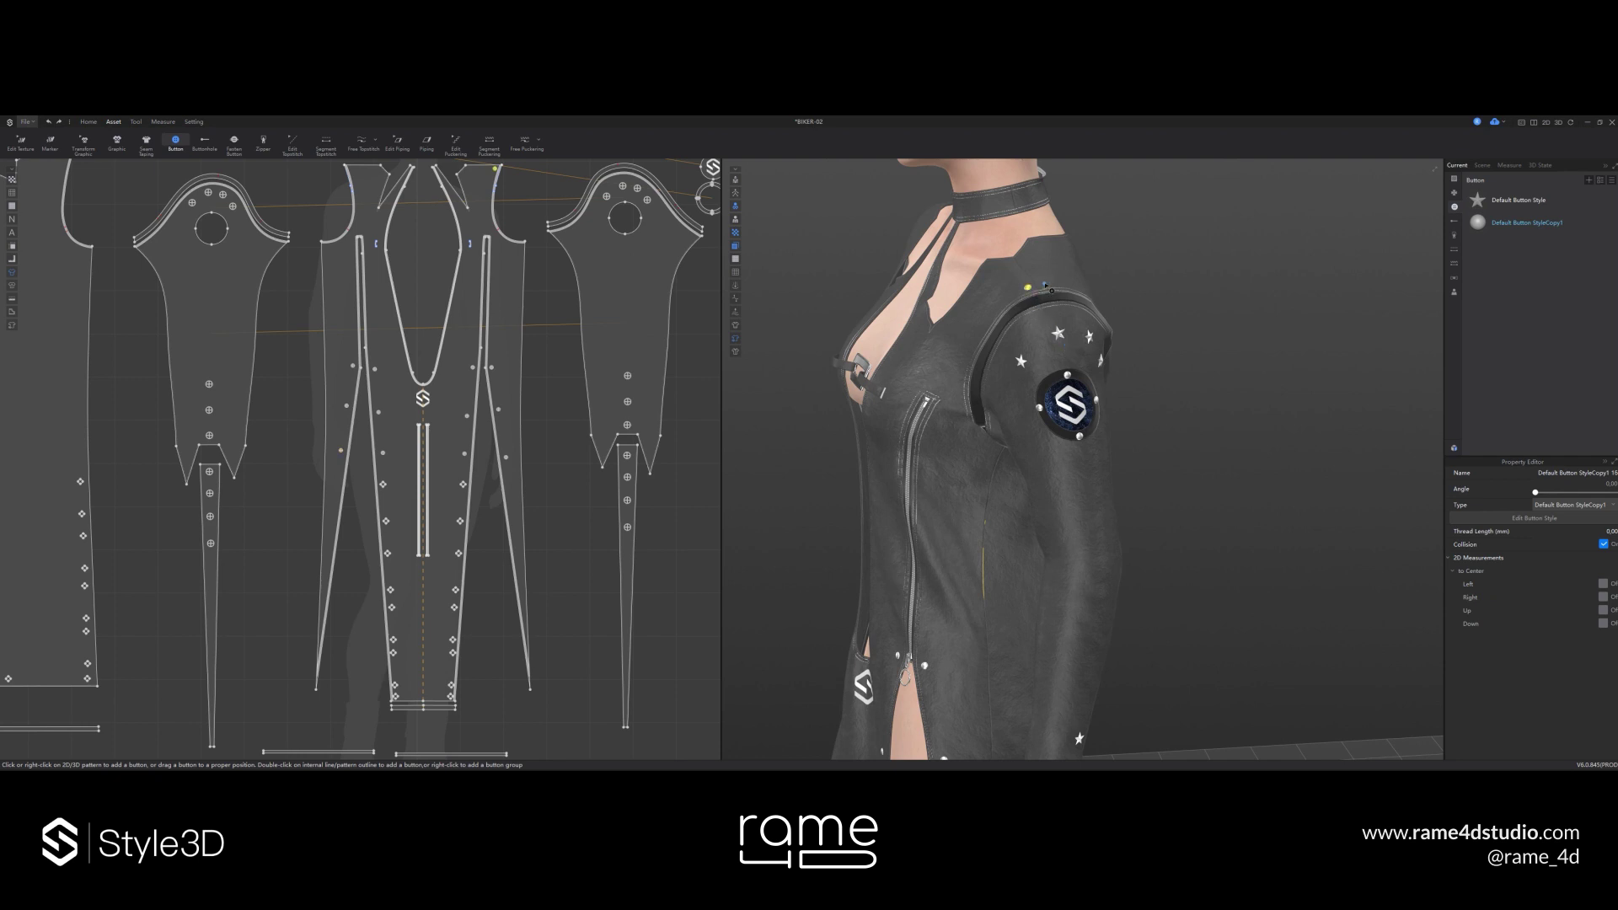
pyautogui.moveTo(595, 393); pyautogui.dragTo(595, 420, button='middle')
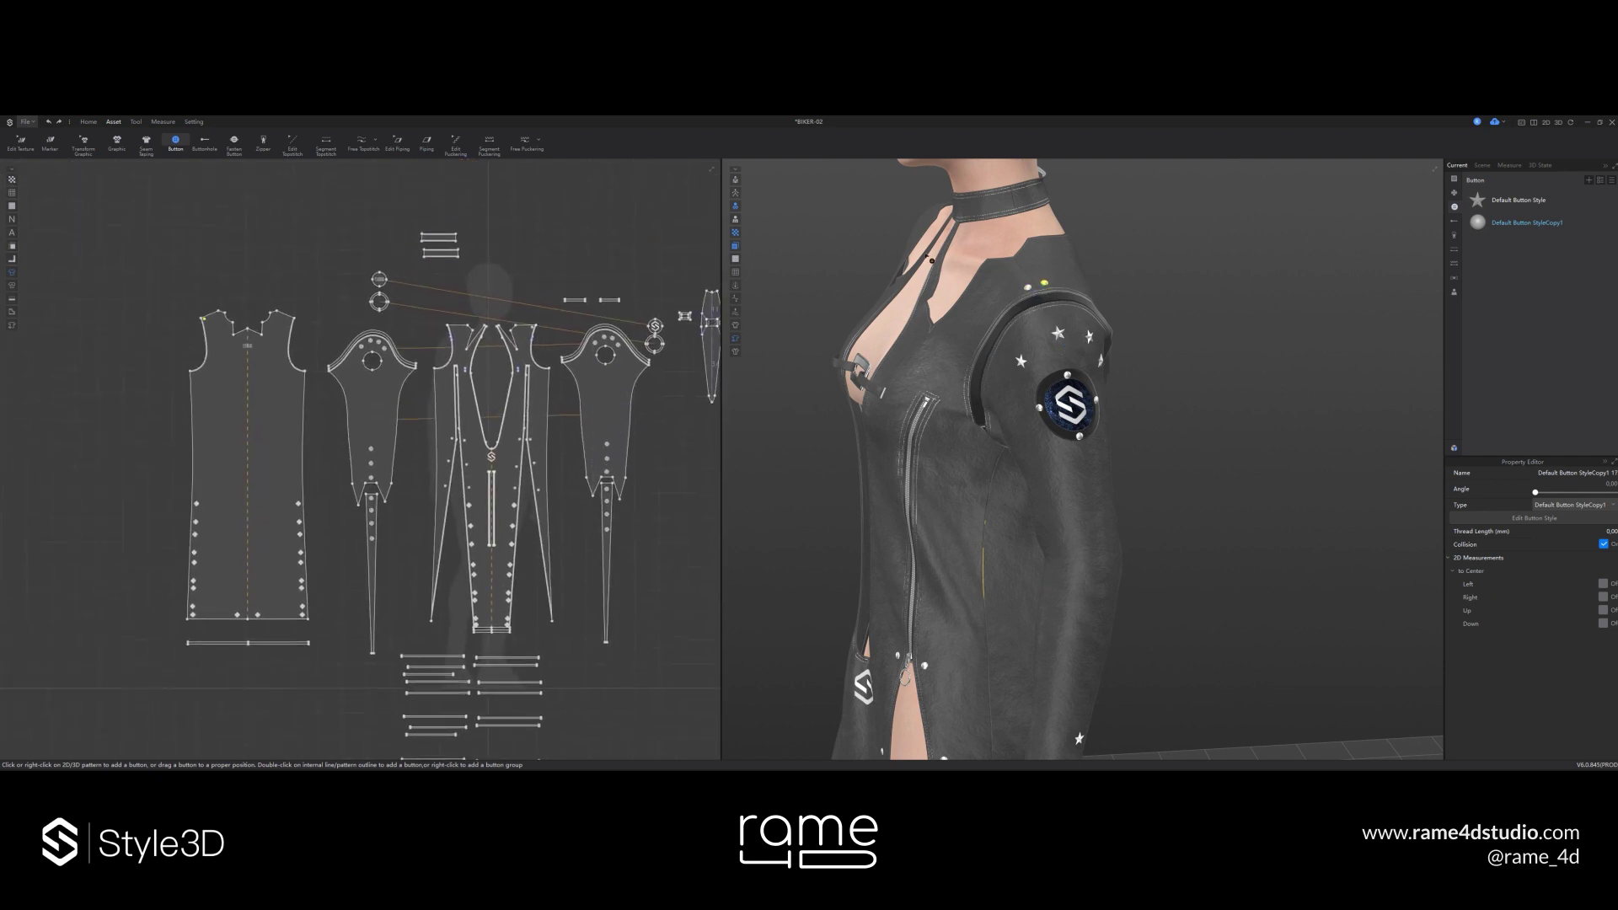
pyautogui.moveTo(817, 249); pyautogui.dragTo(844, 305, button='right')
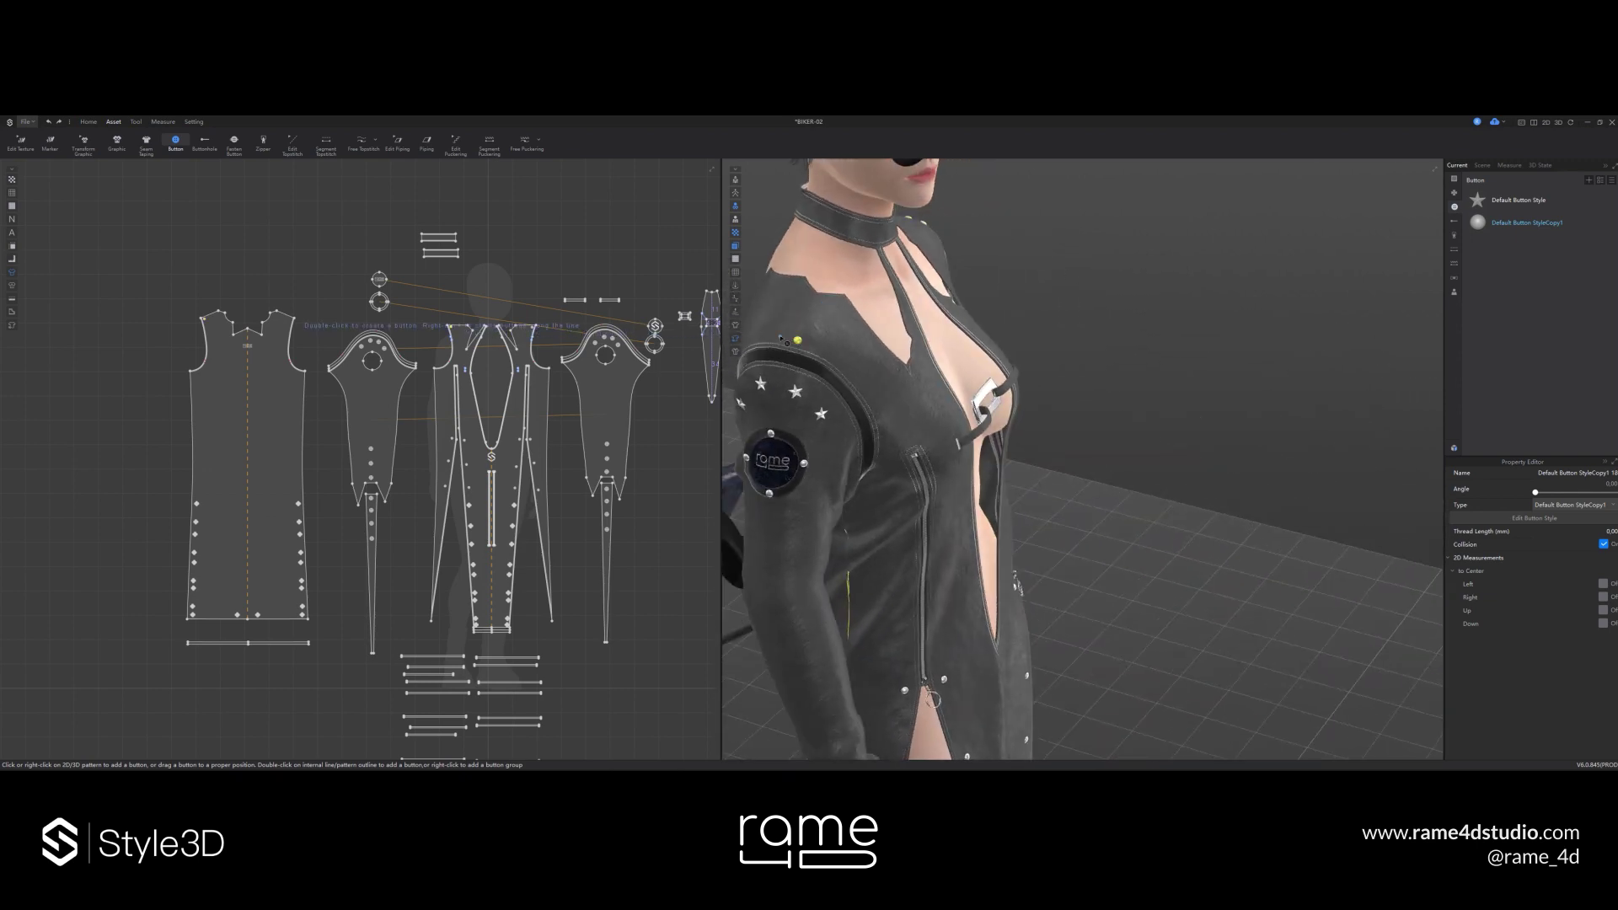
pyautogui.moveTo(988, 337); pyautogui.dragTo(840, 255, button='right')
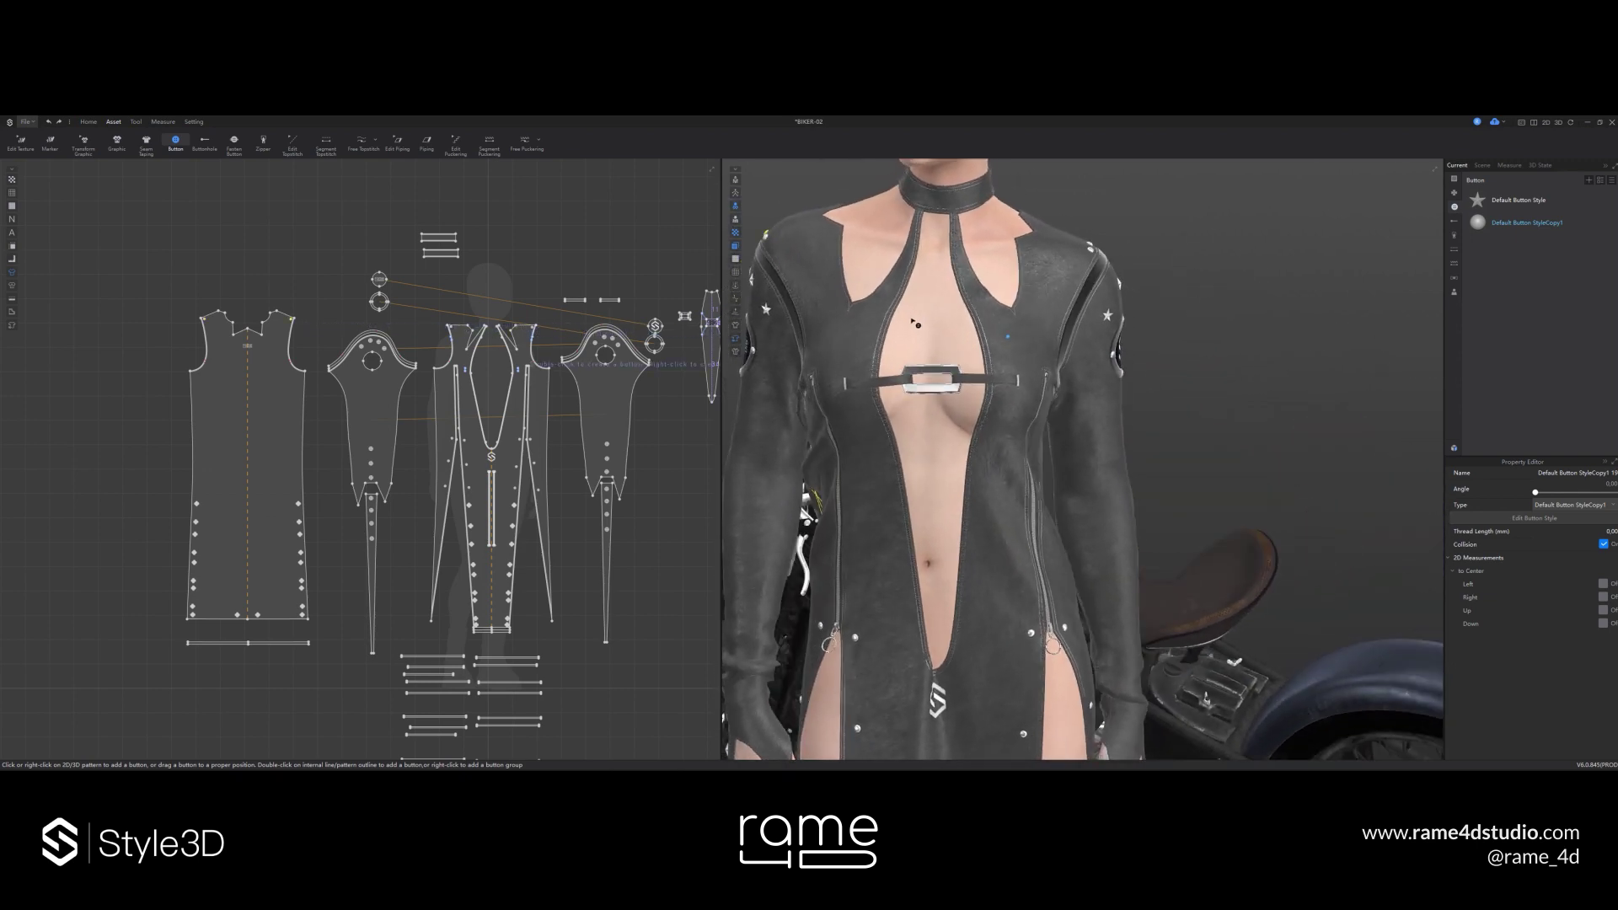
# - Place two round Default Button StyleCopy1 buttons side by side on the front of the collar
pyautogui.scroll(-2, 839, 252)
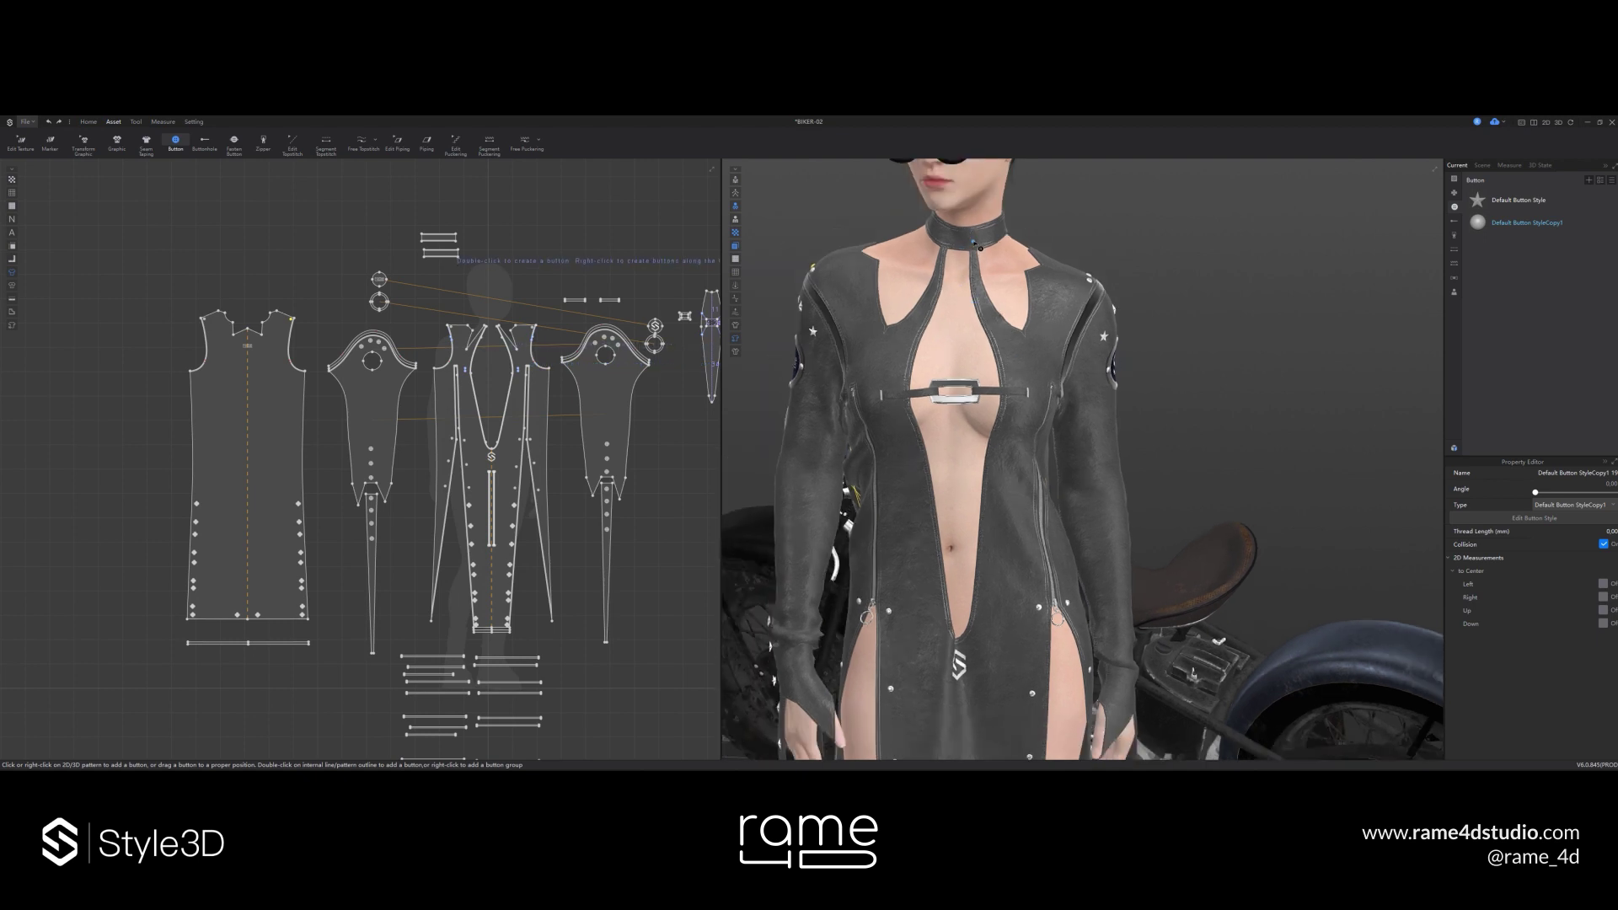
pyautogui.click(945, 236)
pyautogui.moveTo(948, 245); pyautogui.dragTo(909, 247, button='right')
pyautogui.scroll(3, 444, 229)
pyautogui.scroll(2, 442, 305)
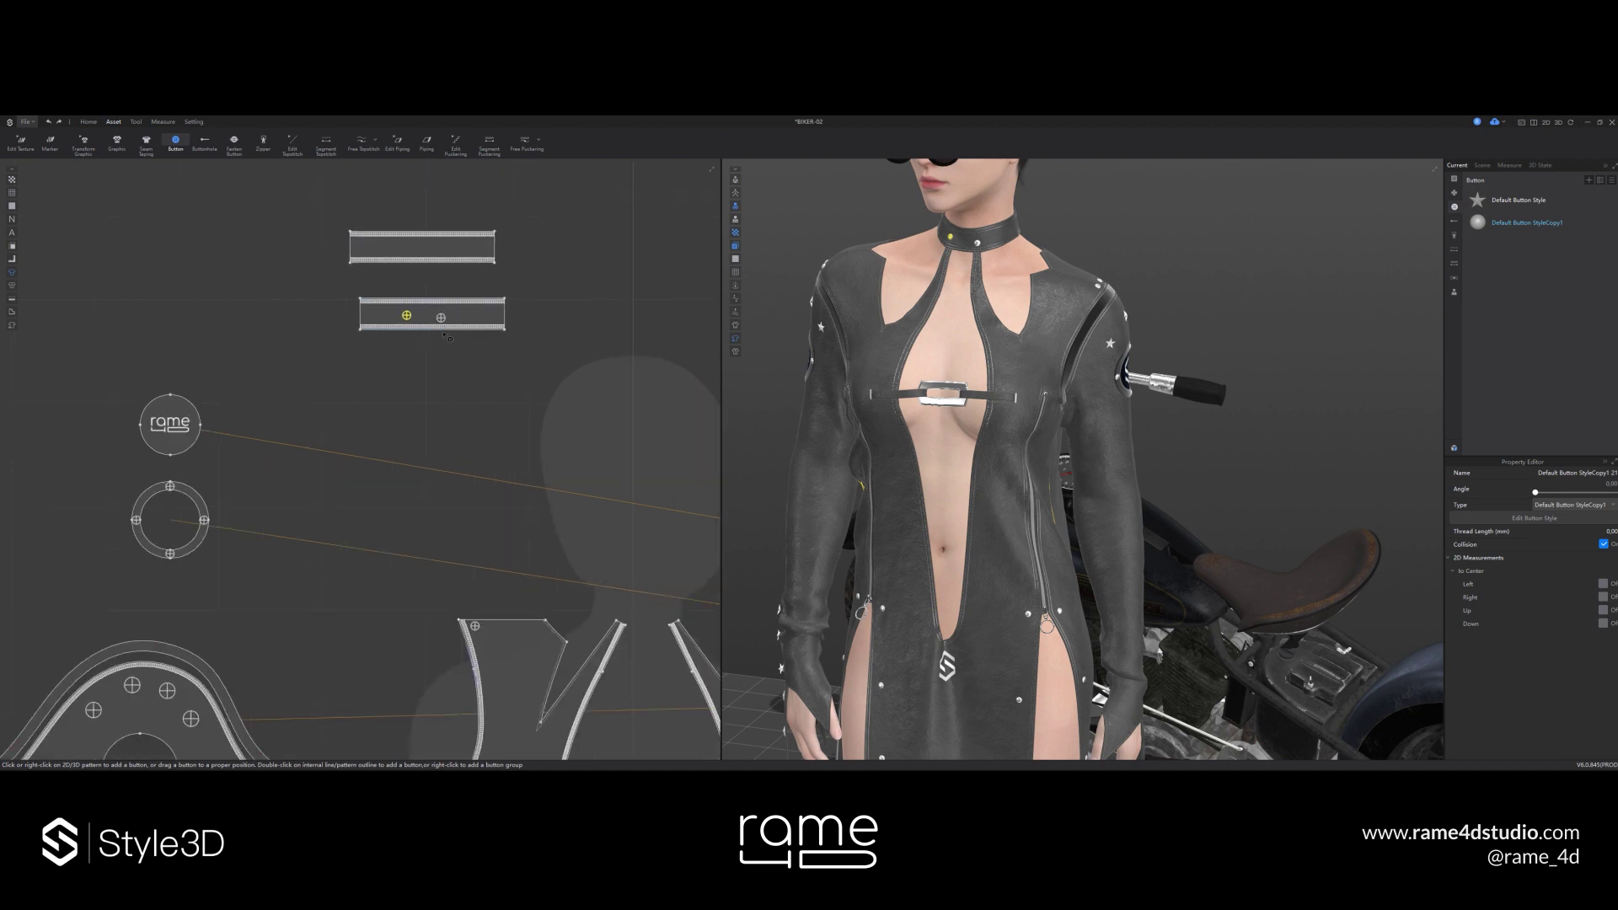
pyautogui.click(441, 313)
# - Add one round Default Button StyleCopy1 button at the middle of the collar's back
pyautogui.scroll(3, 966, 281)
pyautogui.scroll(-1, 980, 274)
pyautogui.moveTo(979, 273); pyautogui.dragTo(1001, 315, button='middle')
pyautogui.moveTo(1180, 278); pyautogui.dragTo(983, 251, button='right')
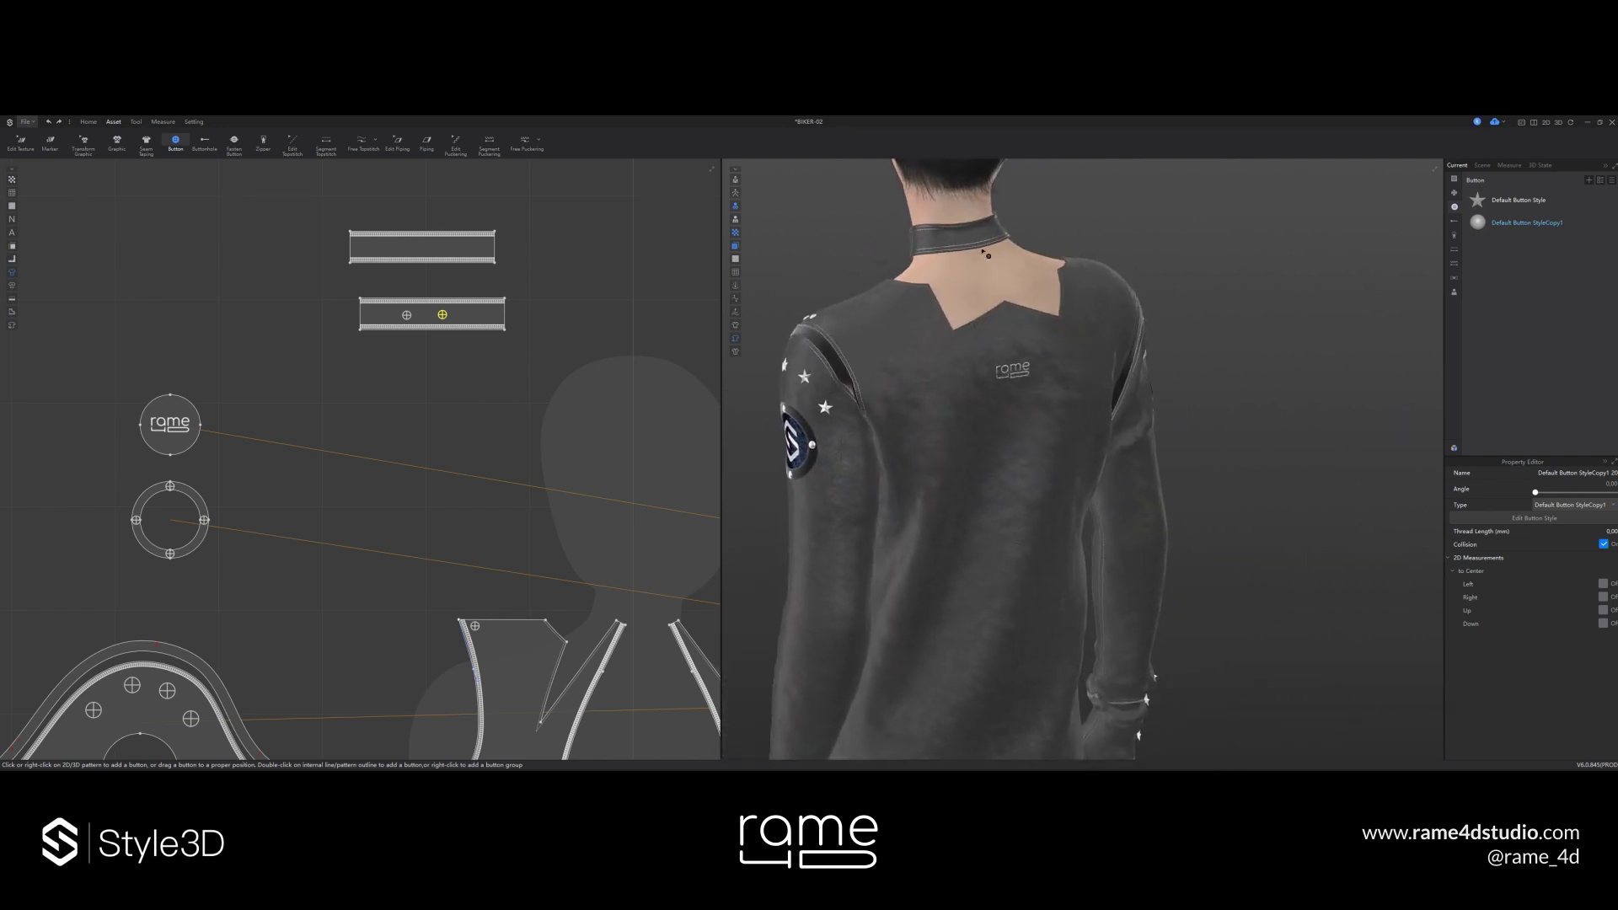
pyautogui.click(970, 237)
pyautogui.moveTo(953, 346); pyautogui.dragTo(854, 409, button='right')
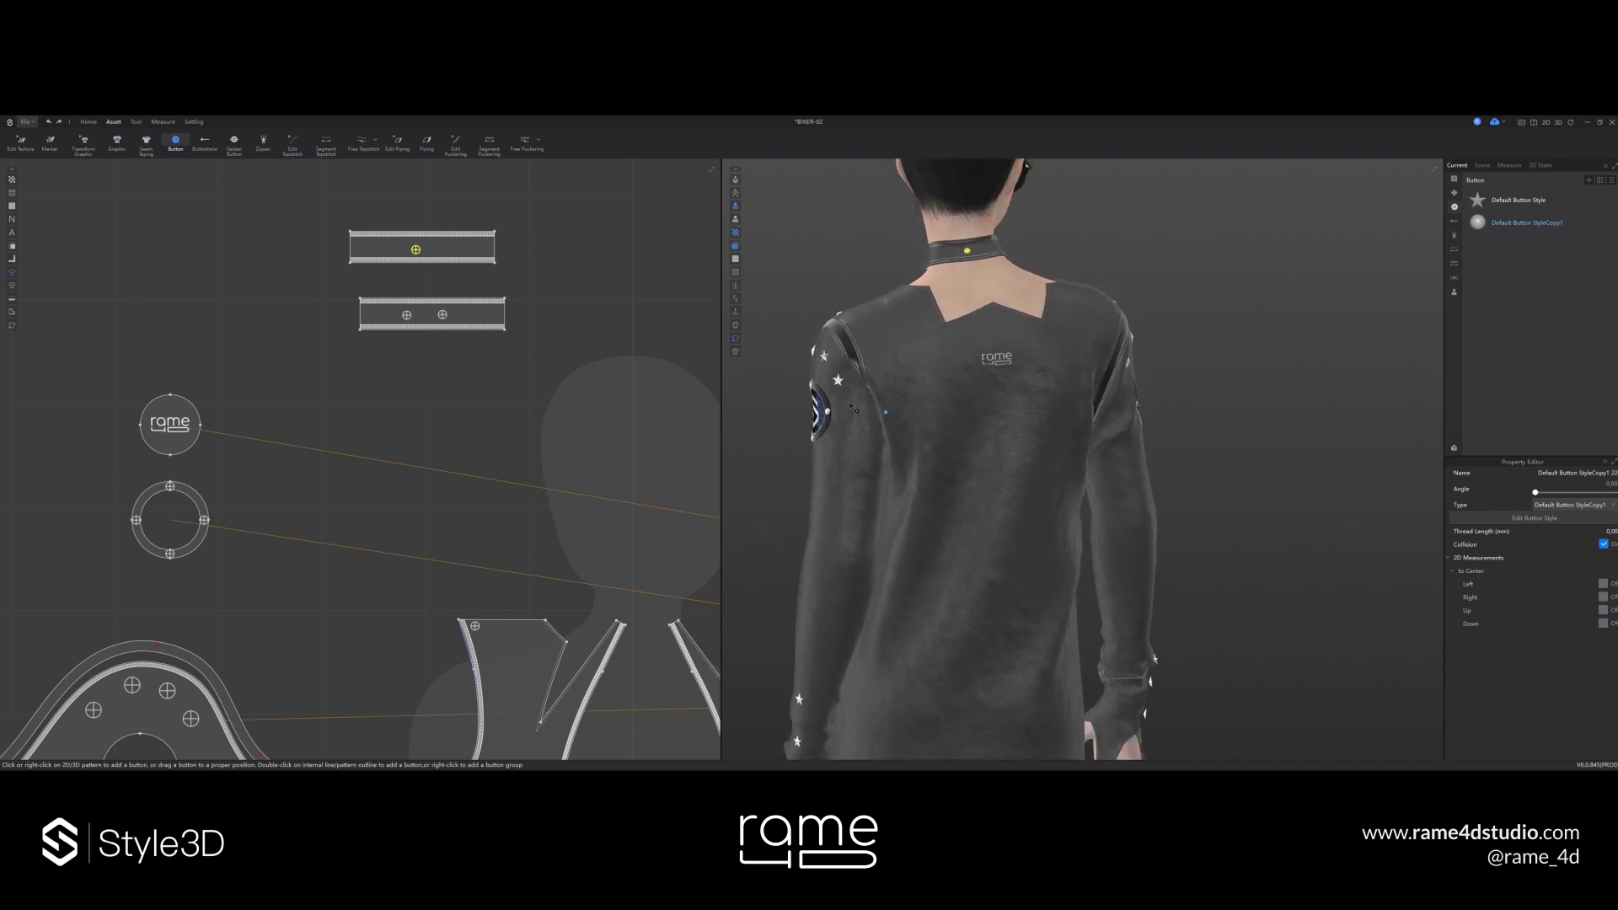
pyautogui.moveTo(854, 409); pyautogui.dragTo(892, 255, button='middle')
pyautogui.scroll(1, 892, 255)
pyautogui.moveTo(1156, 670); pyautogui.dragTo(1115, 518, button='middle')
pyautogui.scroll(-1, 1115, 517)
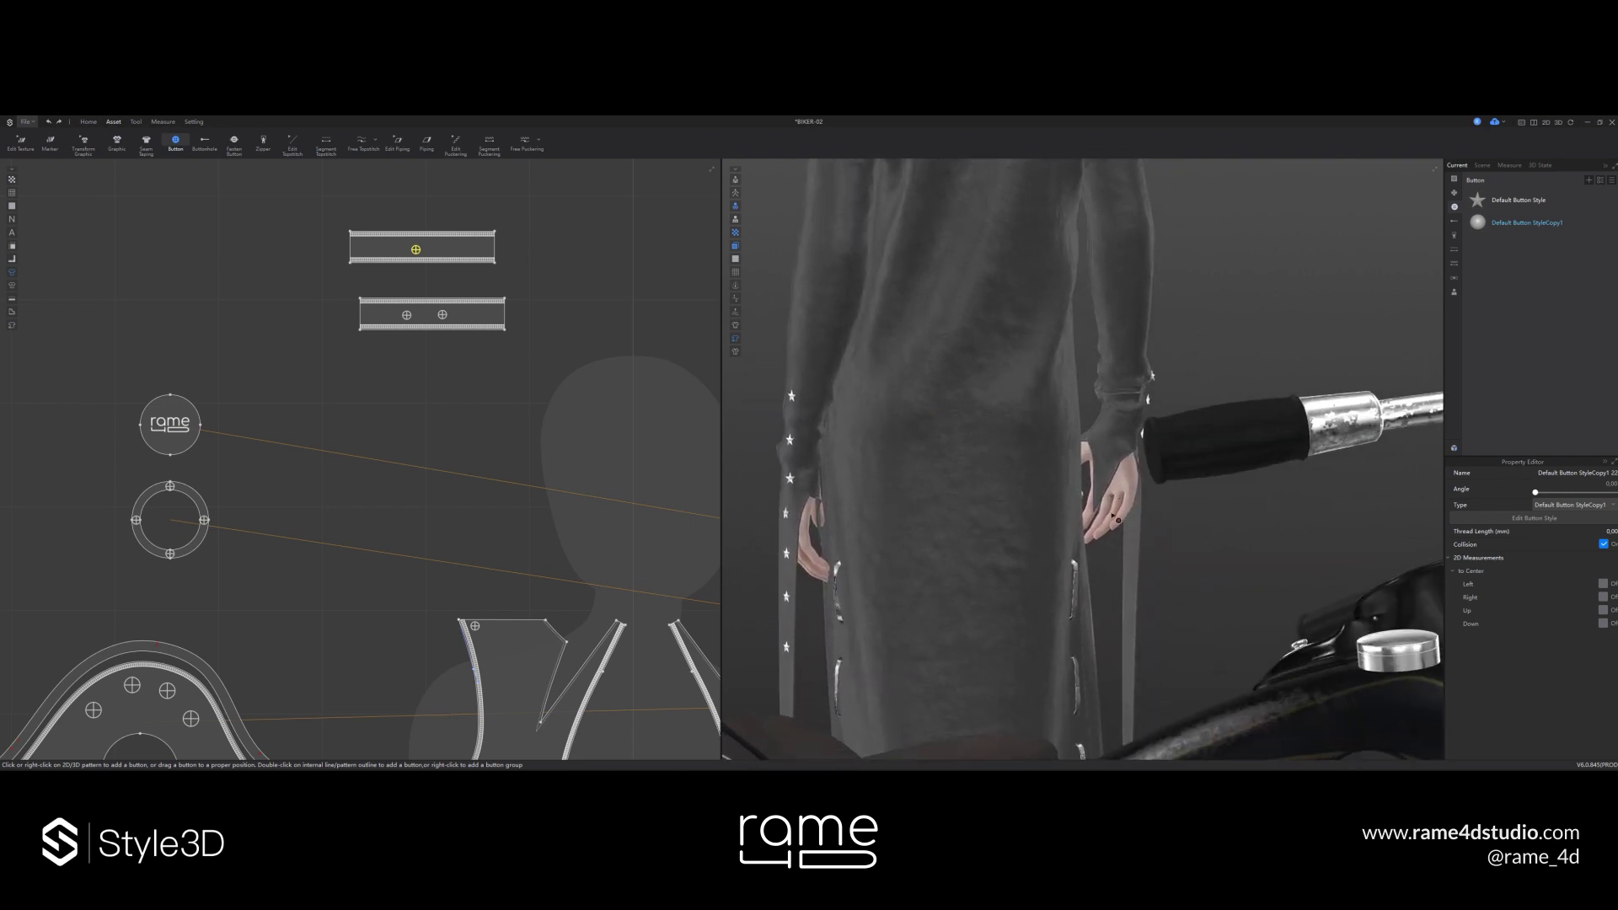
pyautogui.moveTo(865, 525); pyautogui.dragTo(798, 545, button='right')
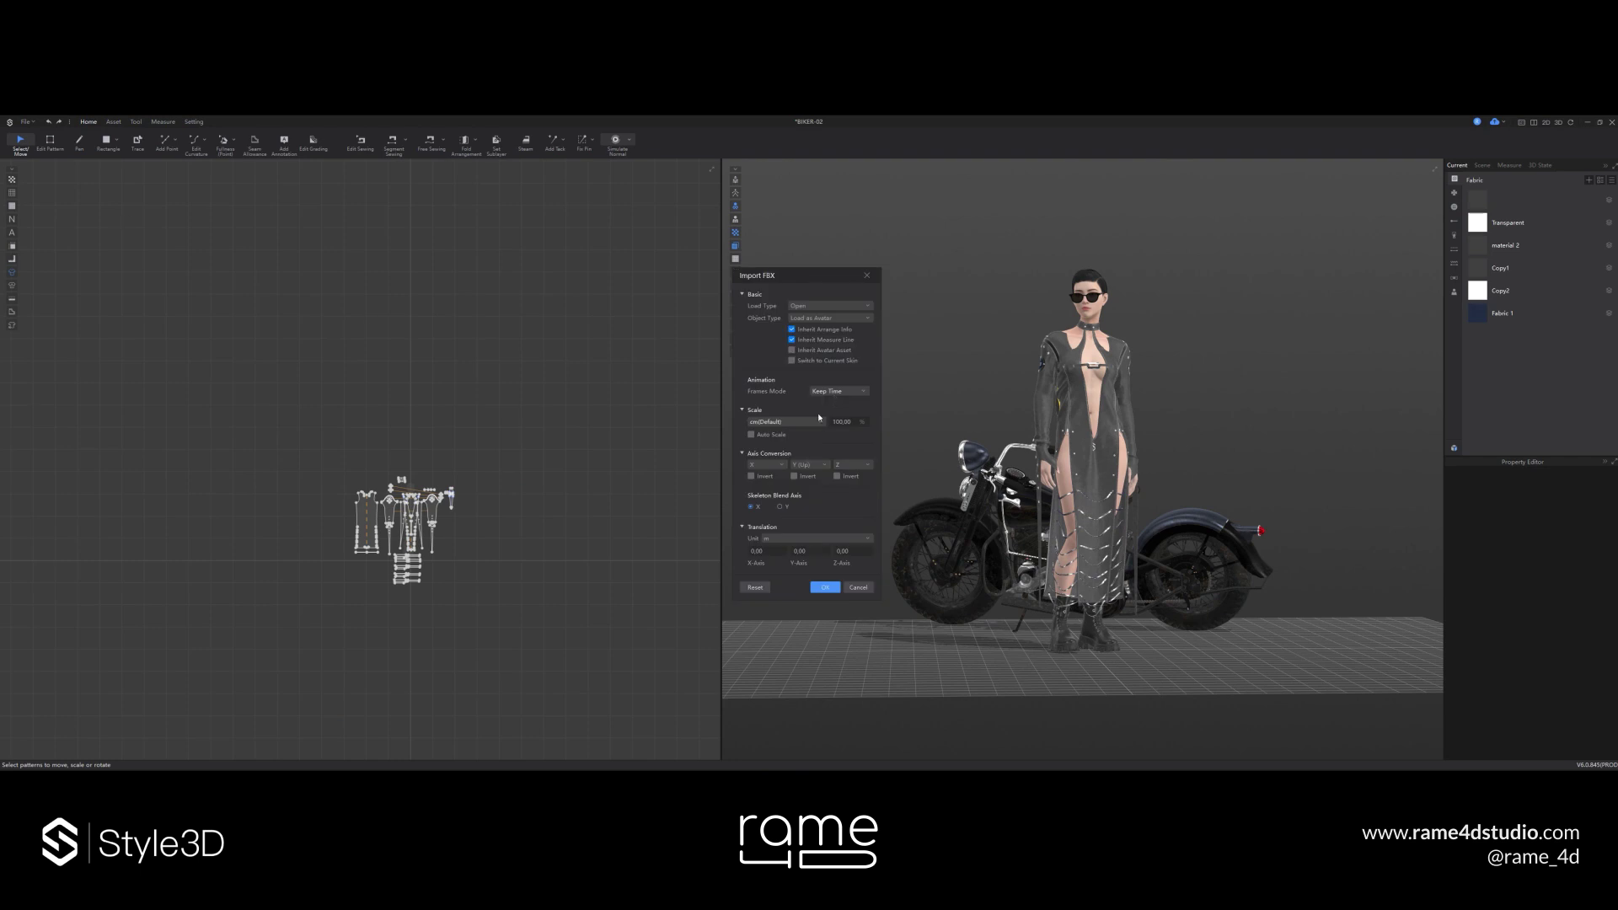
# - Import the FBX ground scene with load type Add and object type Load as Prop
pyautogui.click(818, 420)
pyautogui.click(796, 428)
pyautogui.click(813, 305)
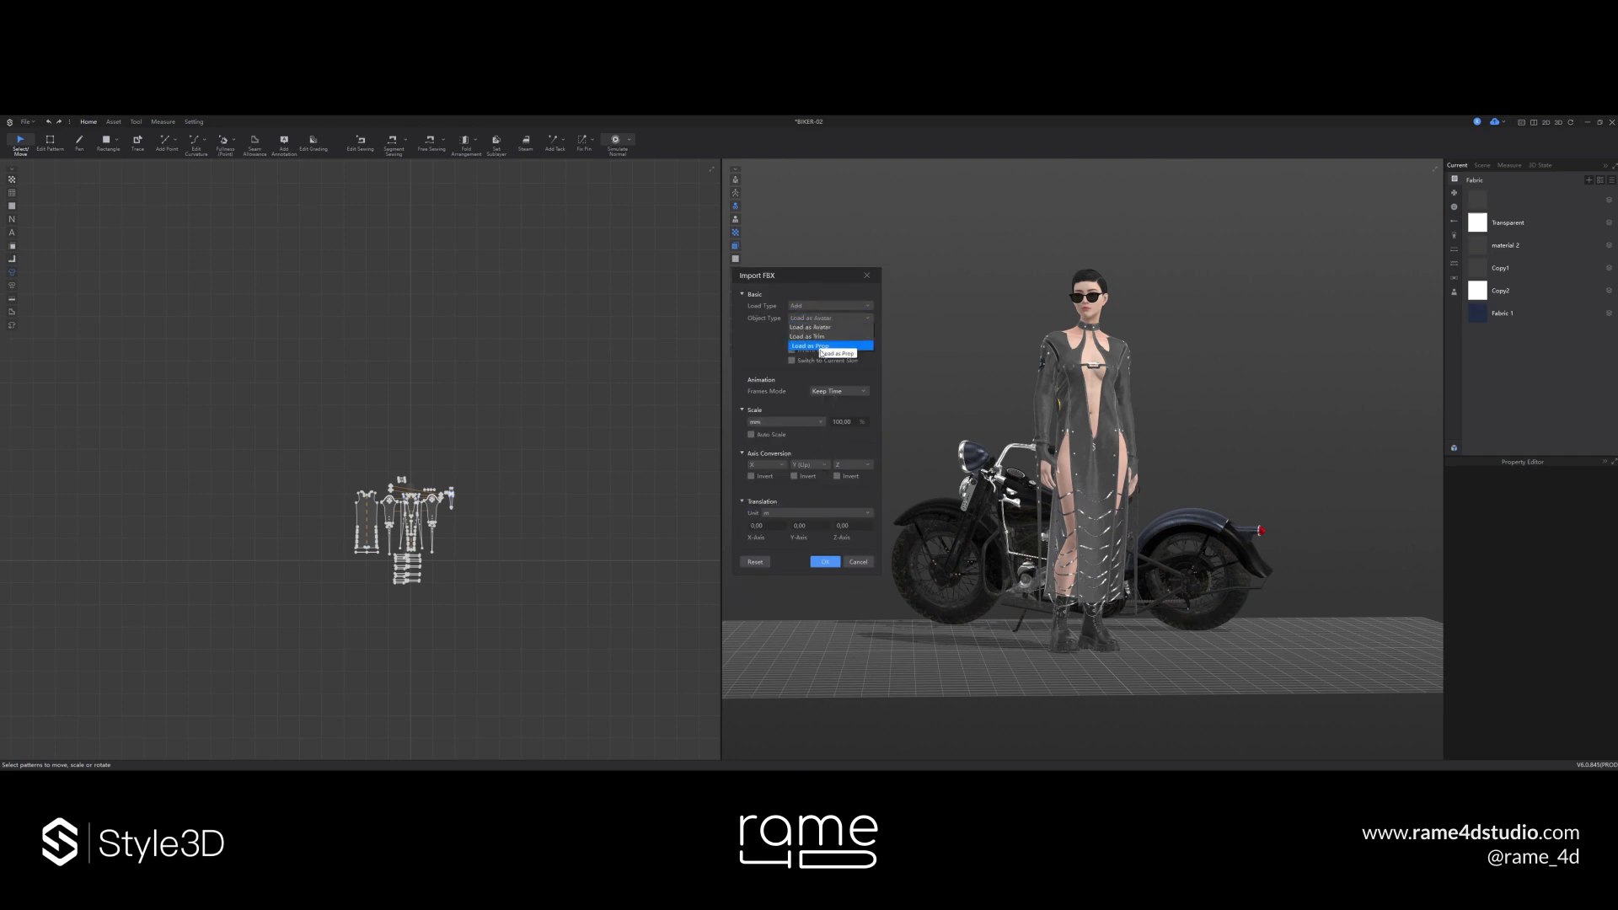
pyautogui.click(821, 351)
pyautogui.click(825, 518)
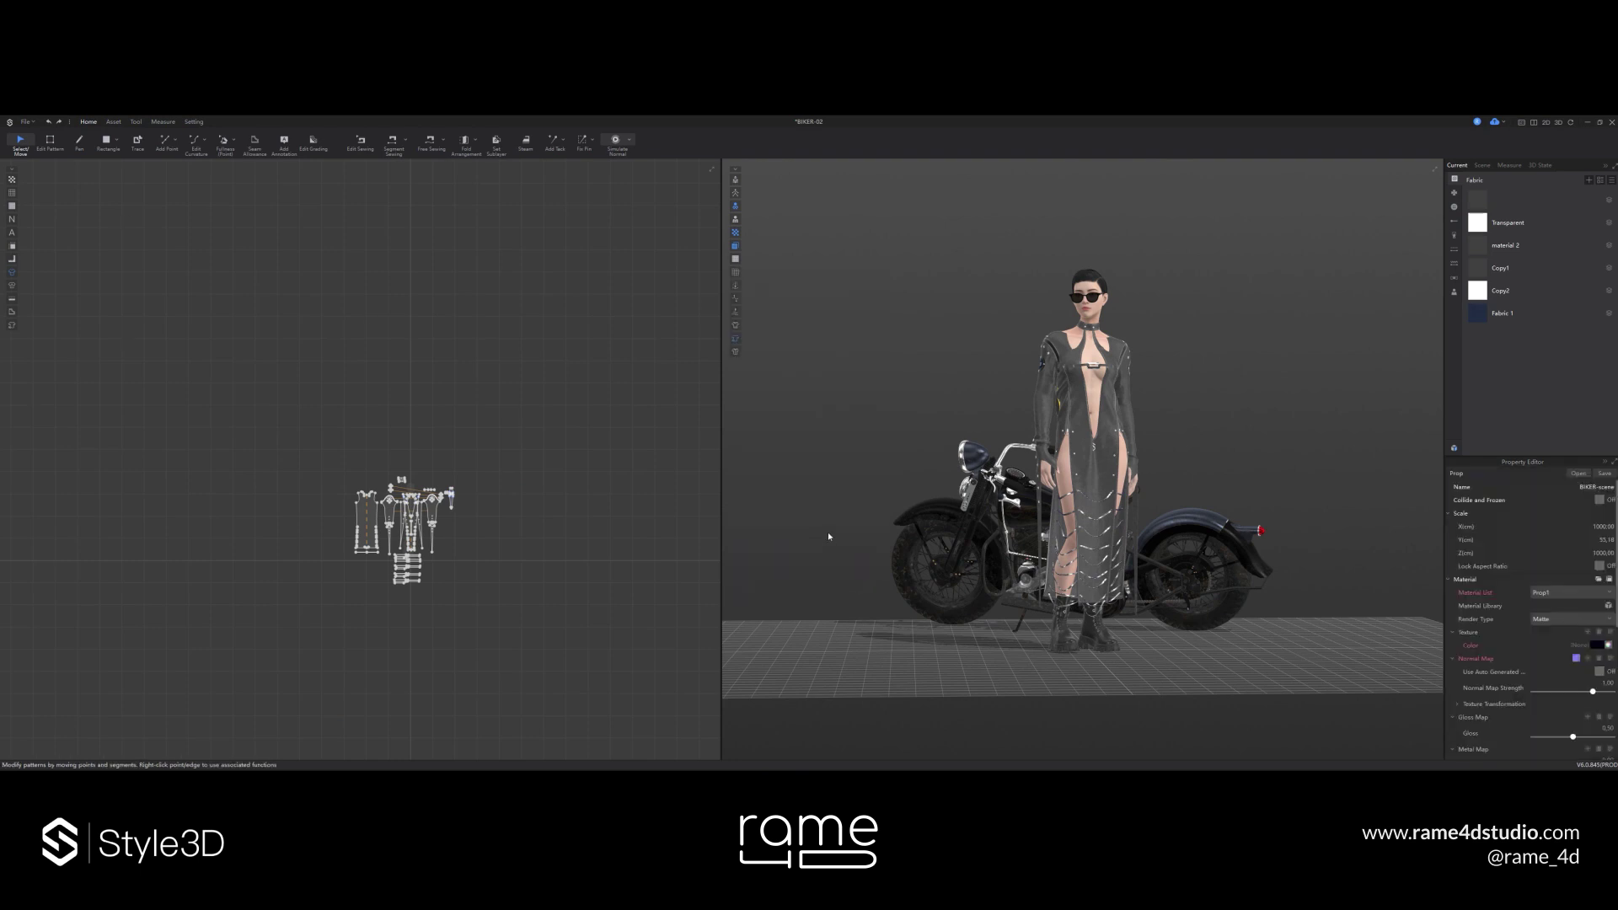
# - Adjust the imported ground prop's height so that it sits beneath the avatar's boots and the motorcycle
pyautogui.scroll(-2, 1097, 581)
pyautogui.moveTo(1085, 571); pyautogui.dragTo(1115, 642, button='right')
pyautogui.moveTo(1115, 642); pyautogui.dragTo(879, 609)
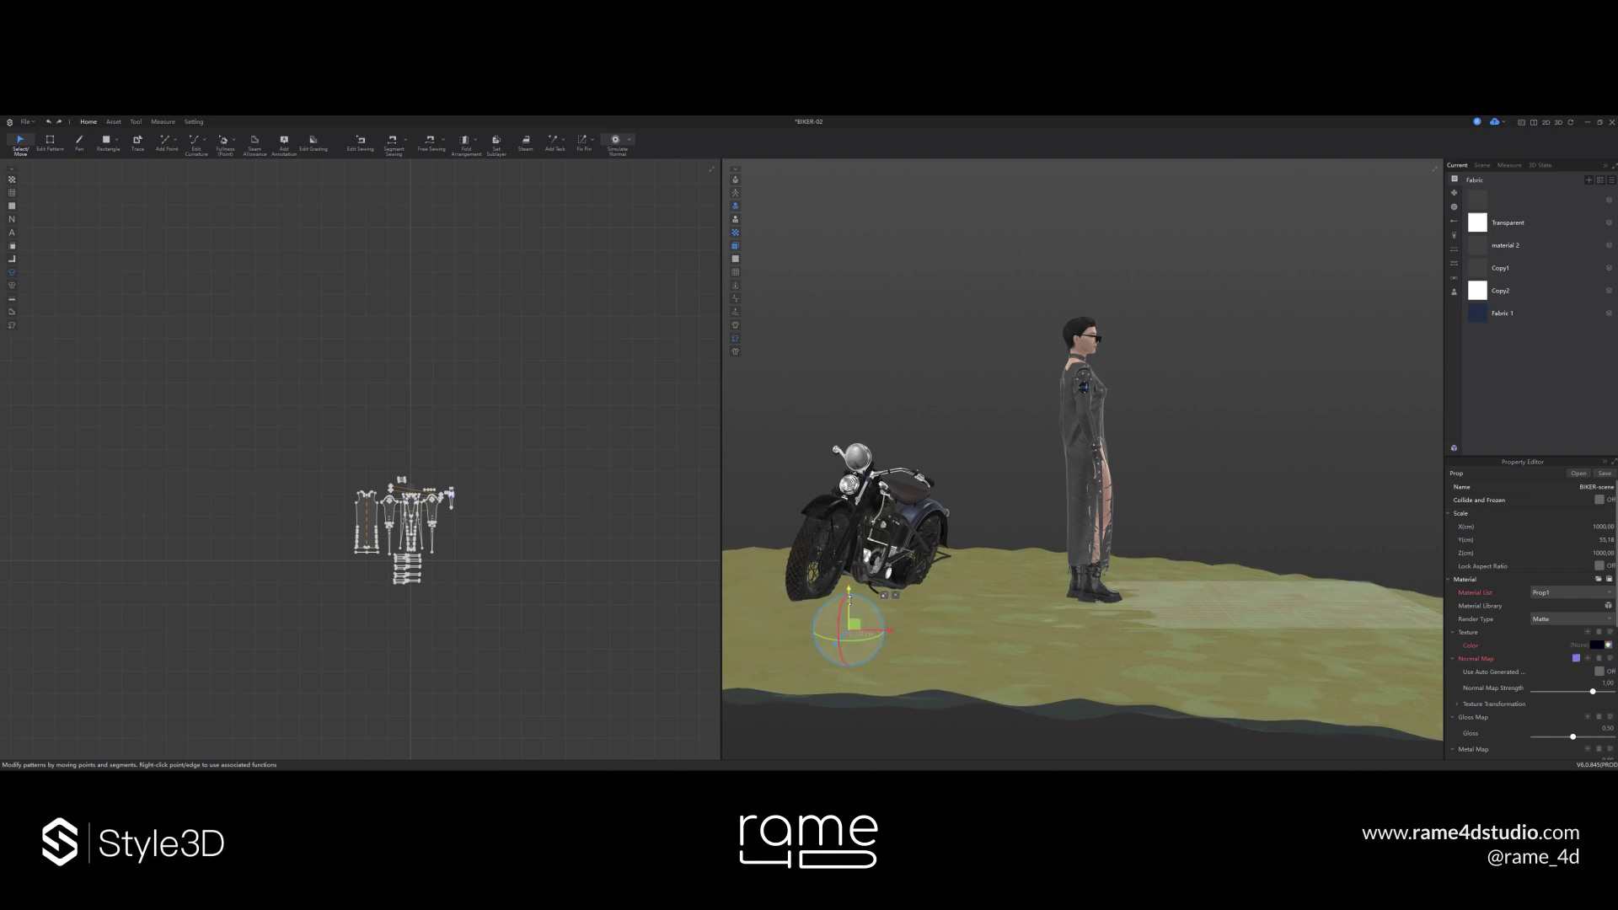
pyautogui.moveTo(849, 597); pyautogui.dragTo(850, 594)
pyautogui.click(972, 340)
pyautogui.moveTo(972, 339); pyautogui.dragTo(821, 358, button='right')
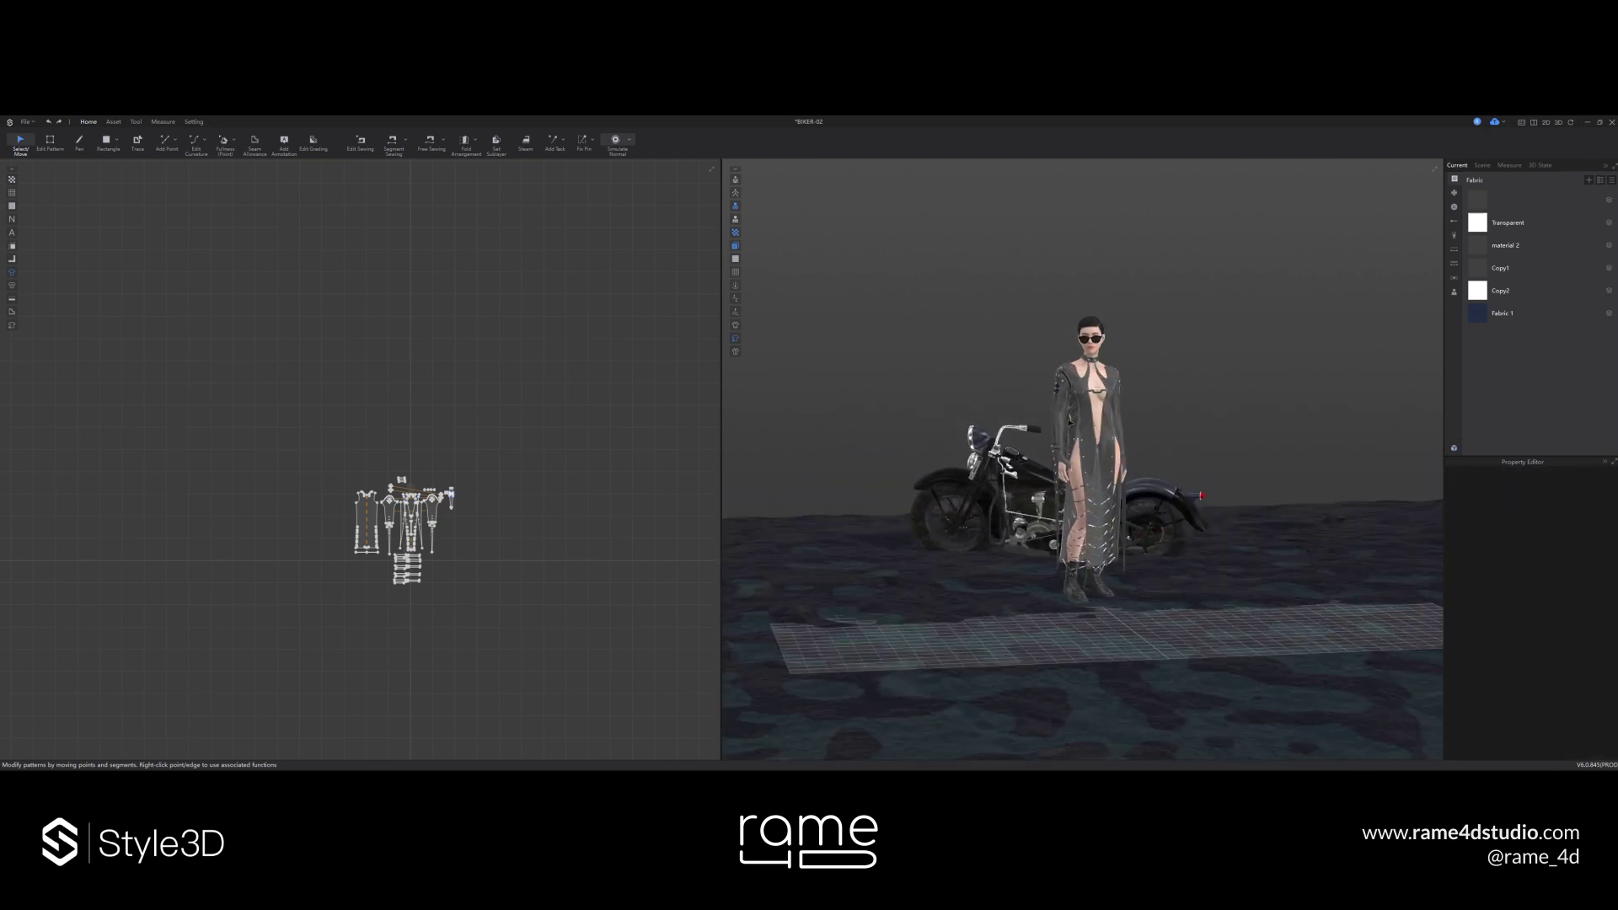
# - Open Offline Render for a front view of the avatar standing before the motorcycle
pyautogui.scroll(5, 1109, 452)
pyautogui.scroll(-3, 1109, 453)
pyautogui.moveTo(1108, 453); pyautogui.dragTo(1087, 384, button='right')
pyautogui.moveTo(1087, 385); pyautogui.dragTo(1047, 421, button='middle')
pyautogui.moveTo(1047, 420); pyautogui.dragTo(1094, 435, button='right')
pyautogui.scroll(2, 1094, 435)
pyautogui.scroll(-4, 1093, 434)
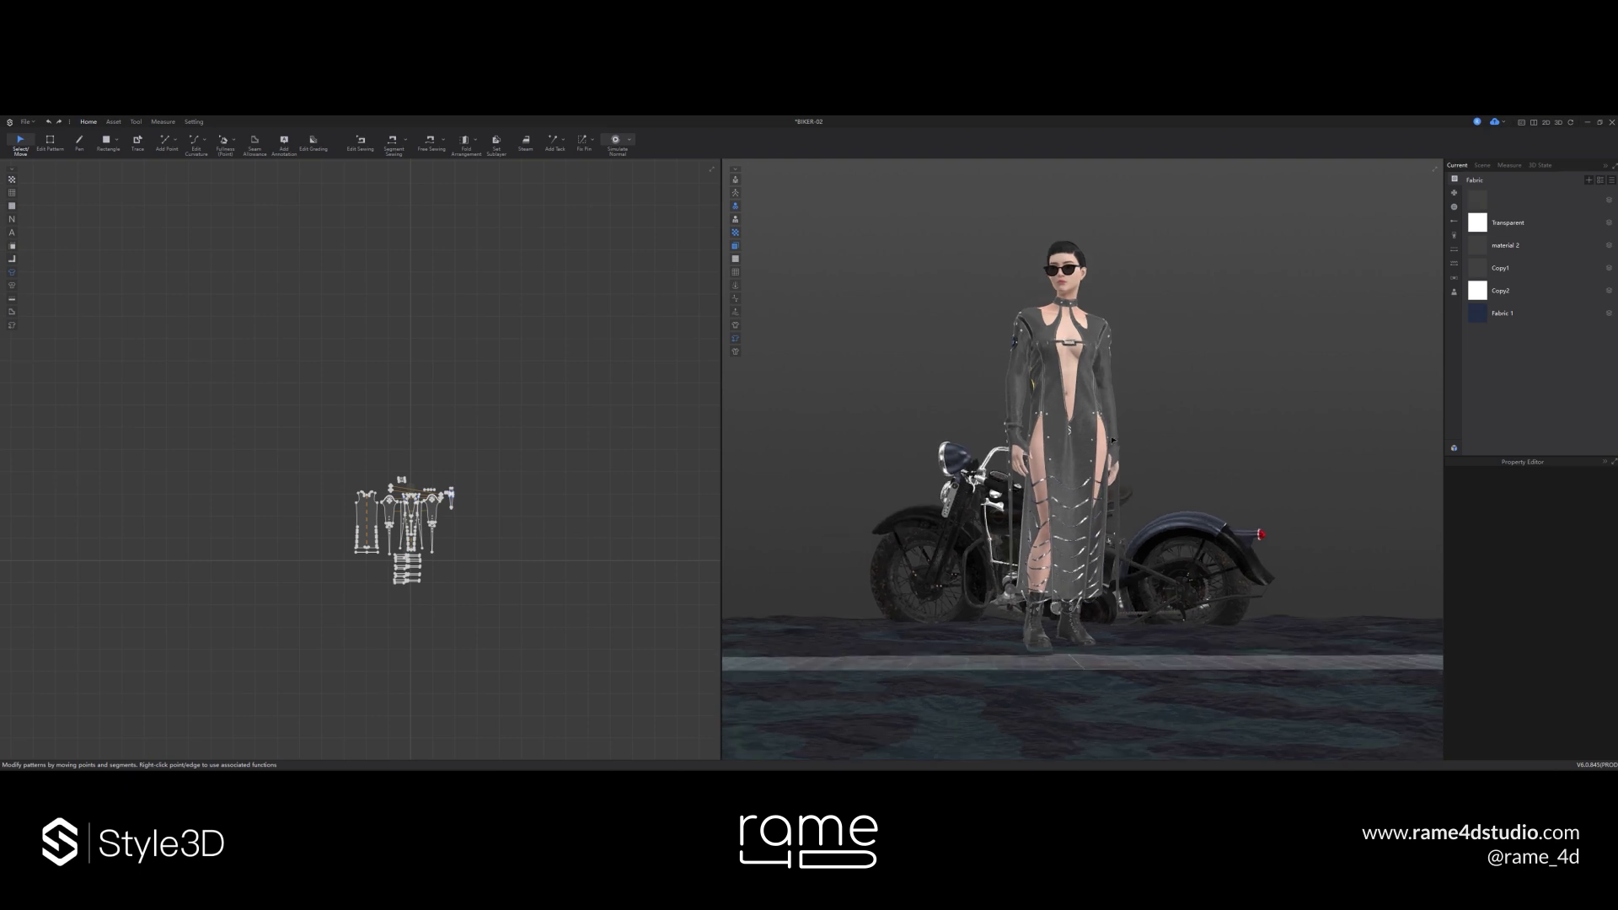
pyautogui.click(113, 122)
pyautogui.click(135, 122)
pyautogui.click(79, 143)
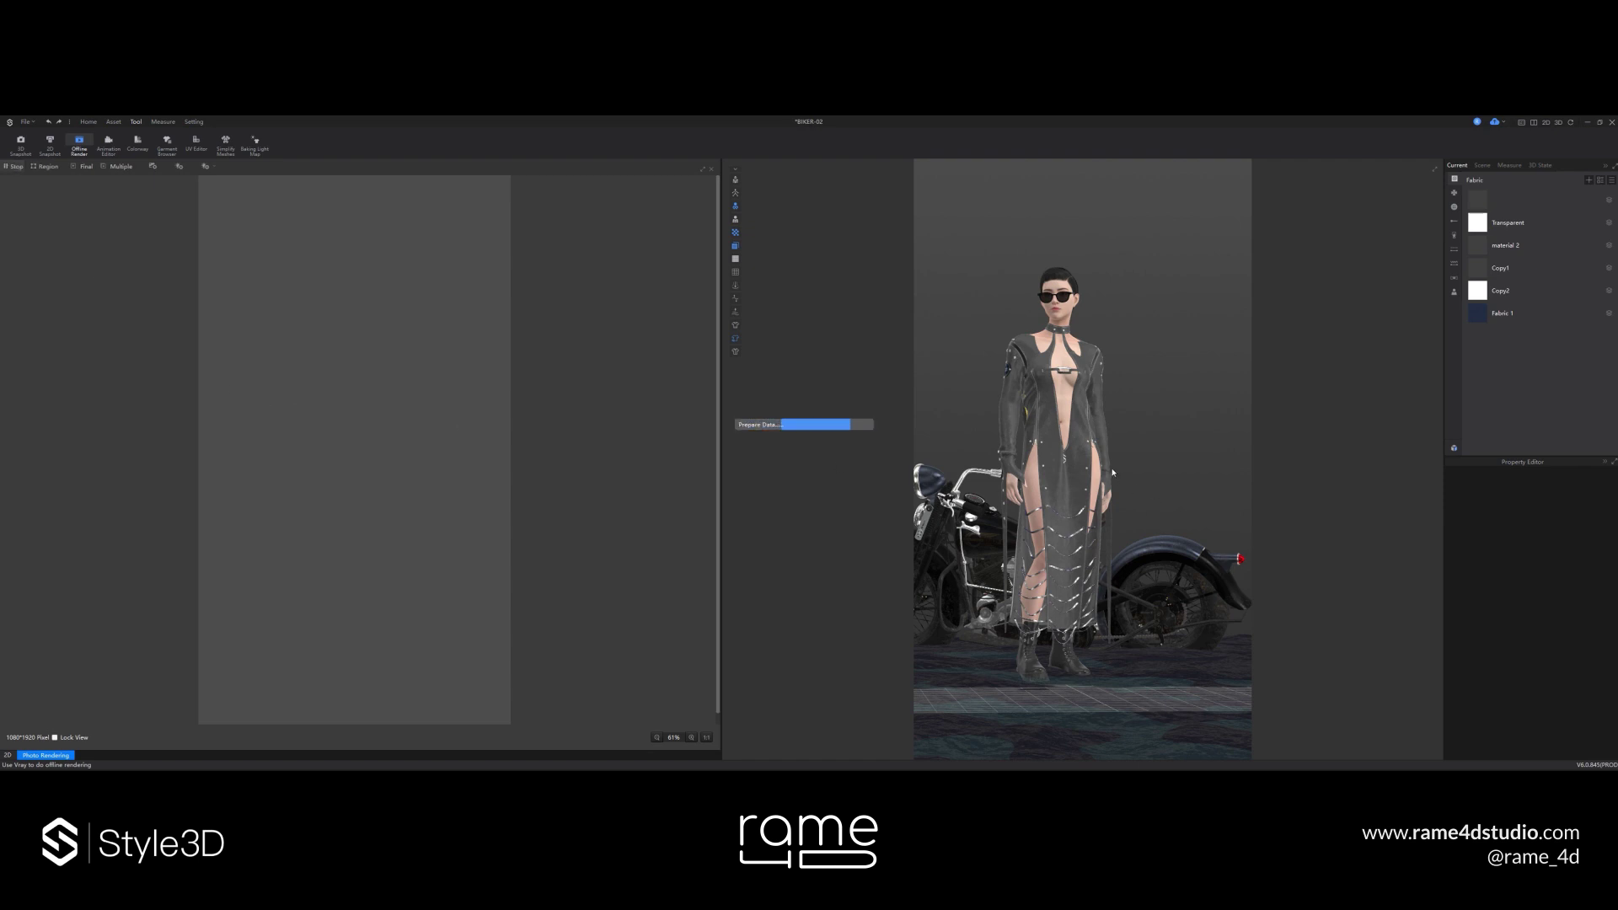
# - Move the motorcycle prop slightly sideways so that more of its front shows beside the avatar
pyautogui.click(1174, 577)
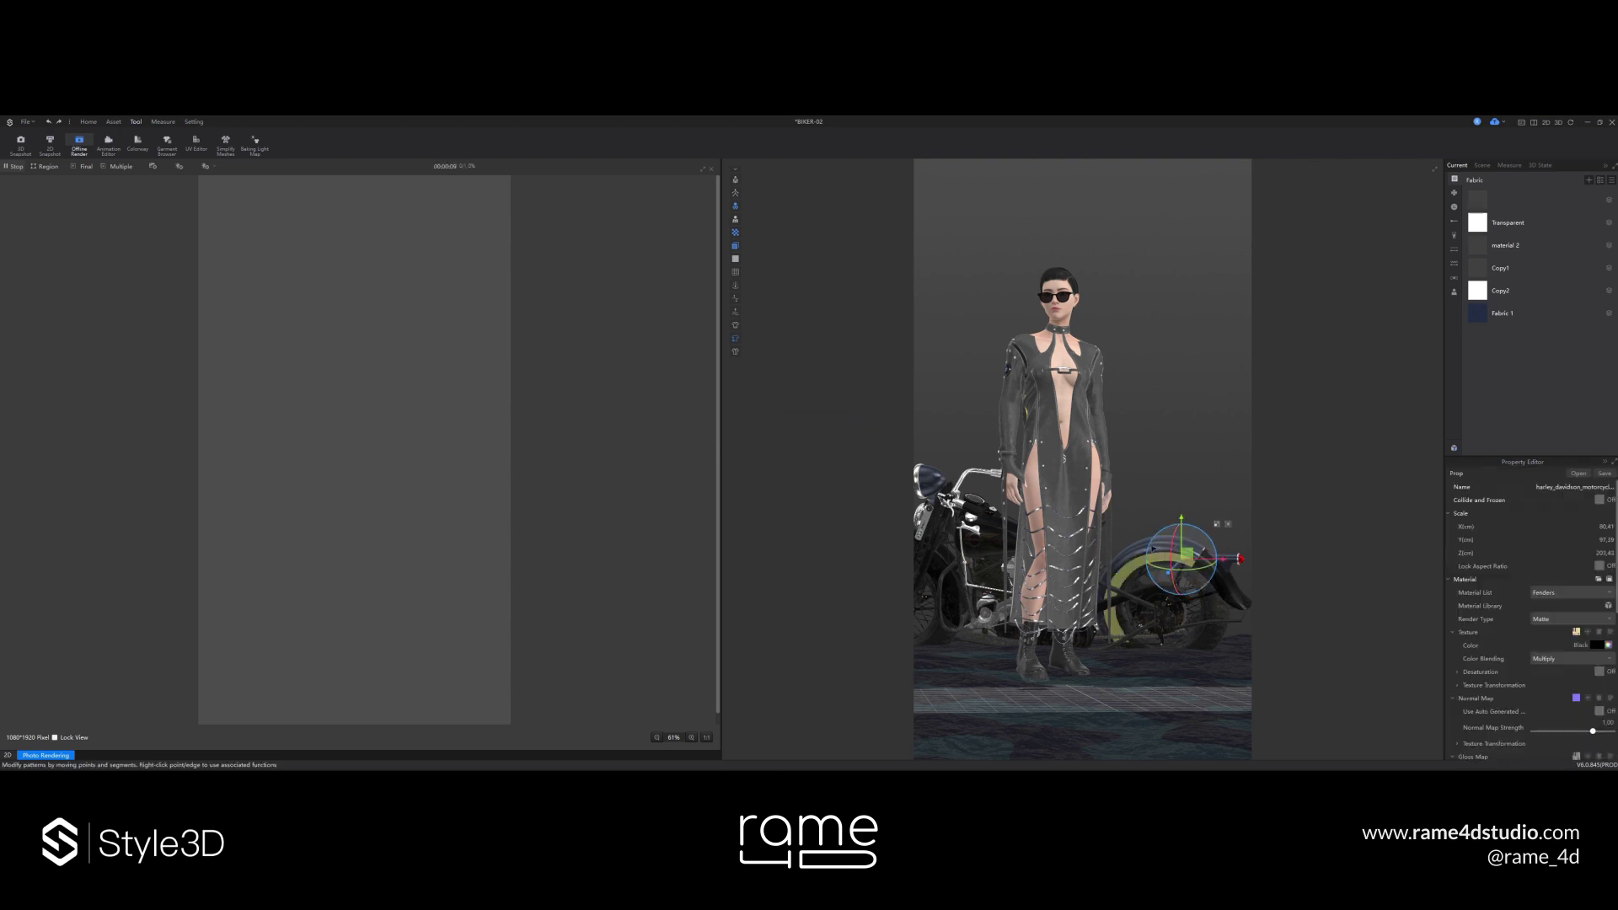
pyautogui.click(1141, 552)
pyautogui.moveTo(1182, 553); pyautogui.dragTo(1213, 554)
pyautogui.click(1162, 347)
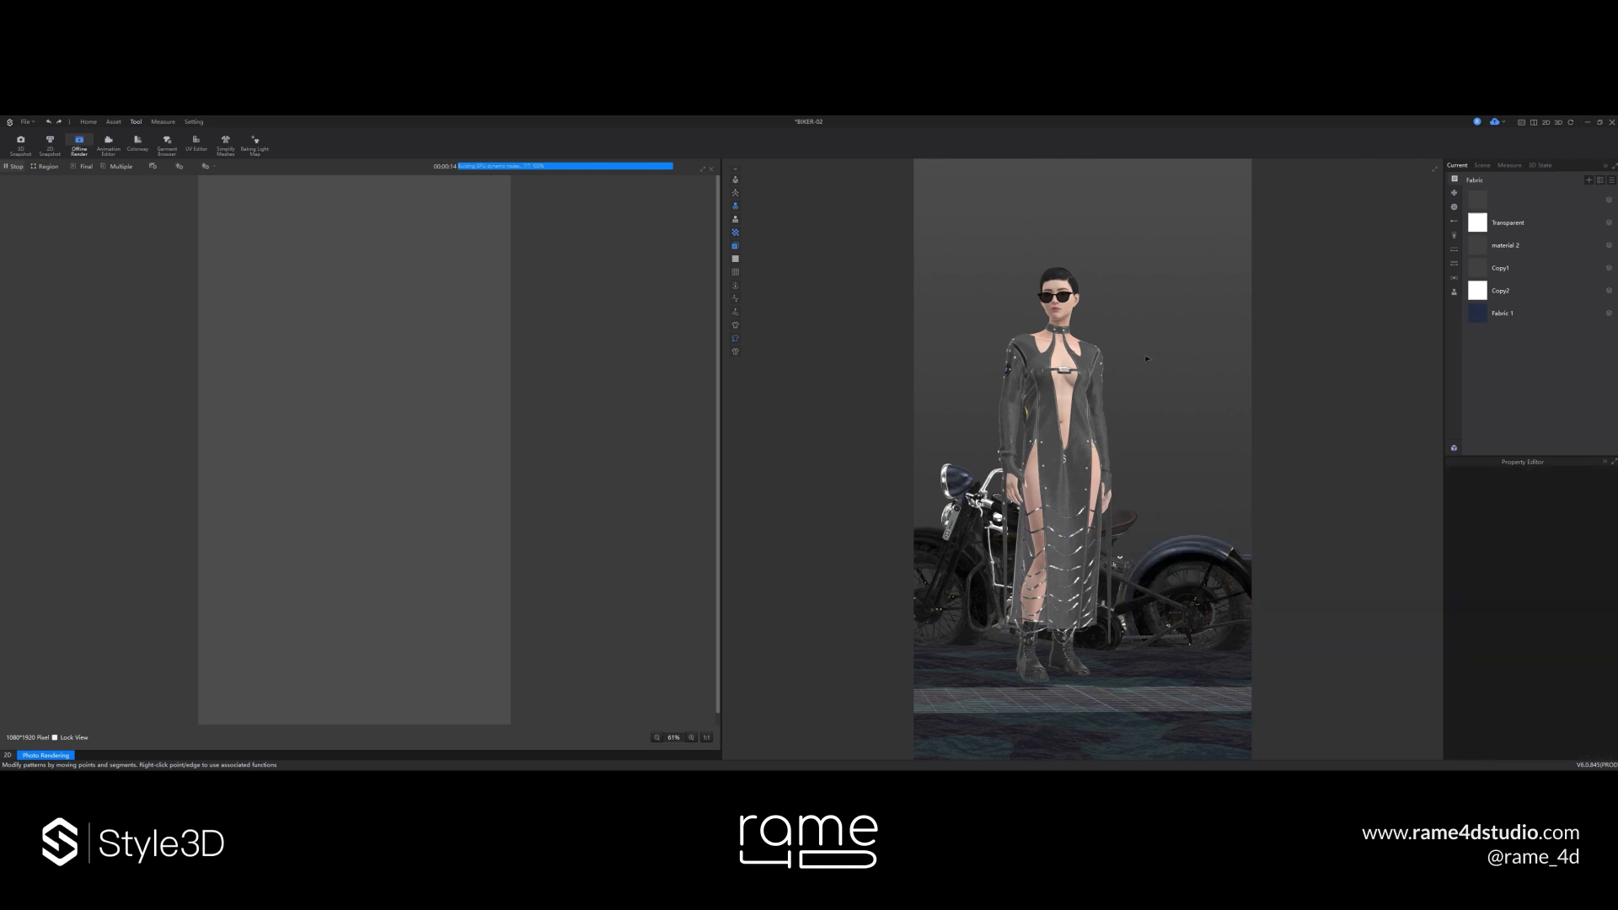
# - Reframe the avatar and motorcycle closer and lower, and refresh the photo rendering
pyautogui.moveTo(1163, 347); pyautogui.dragTo(1182, 345, button='middle')
pyautogui.moveTo(1180, 373); pyautogui.dragTo(1150, 365, button='right')
pyautogui.scroll(1, 1151, 365)
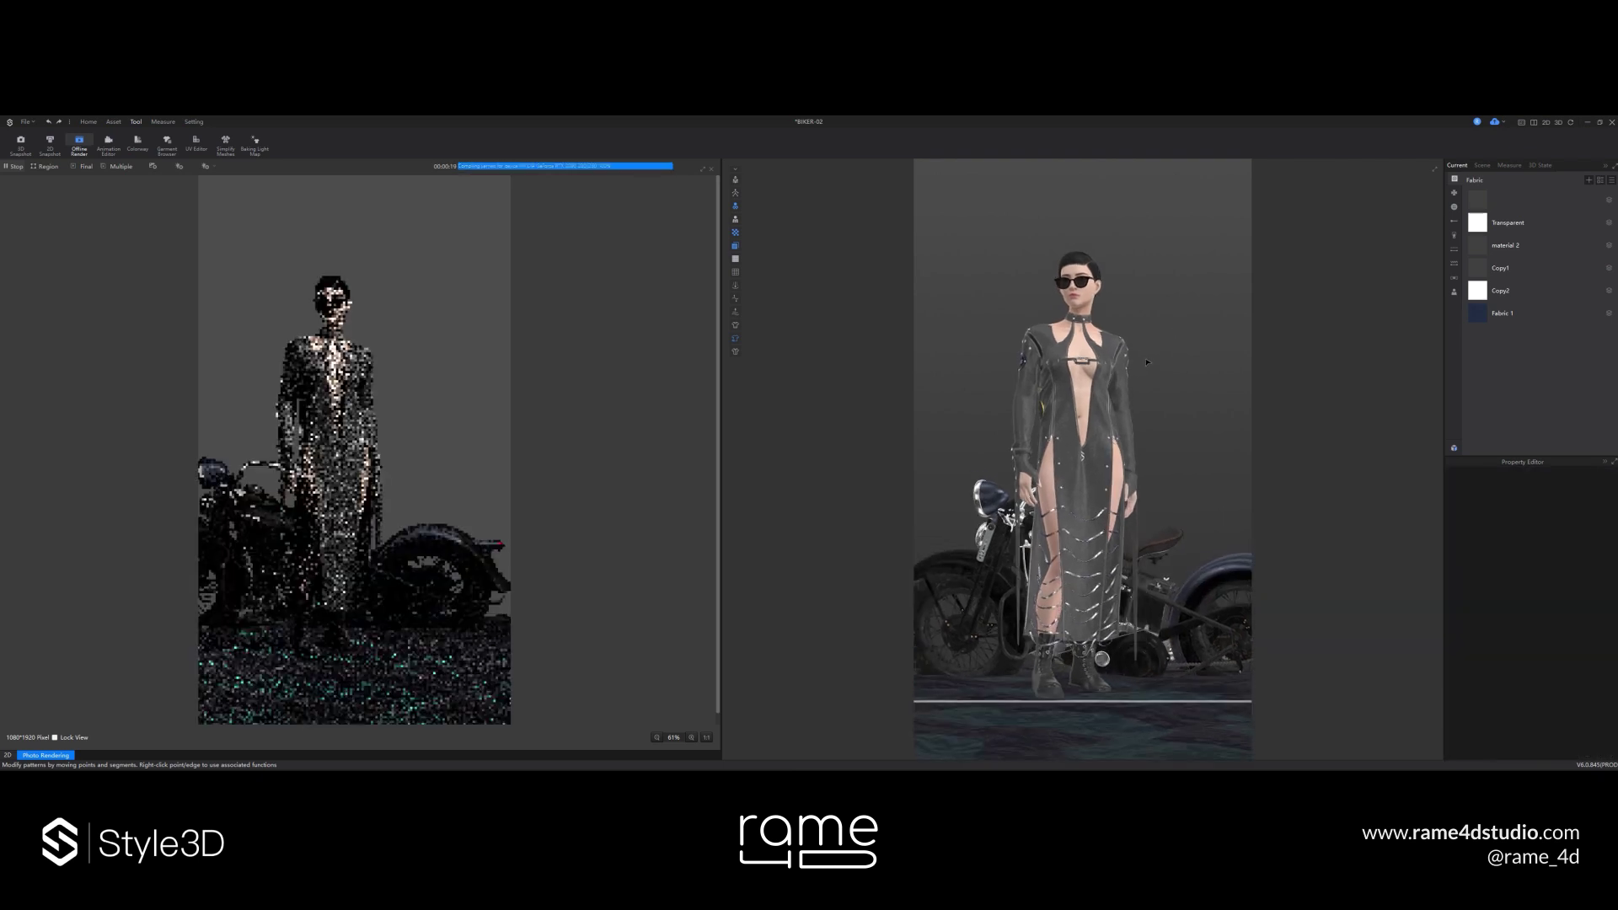
pyautogui.click(23, 168)
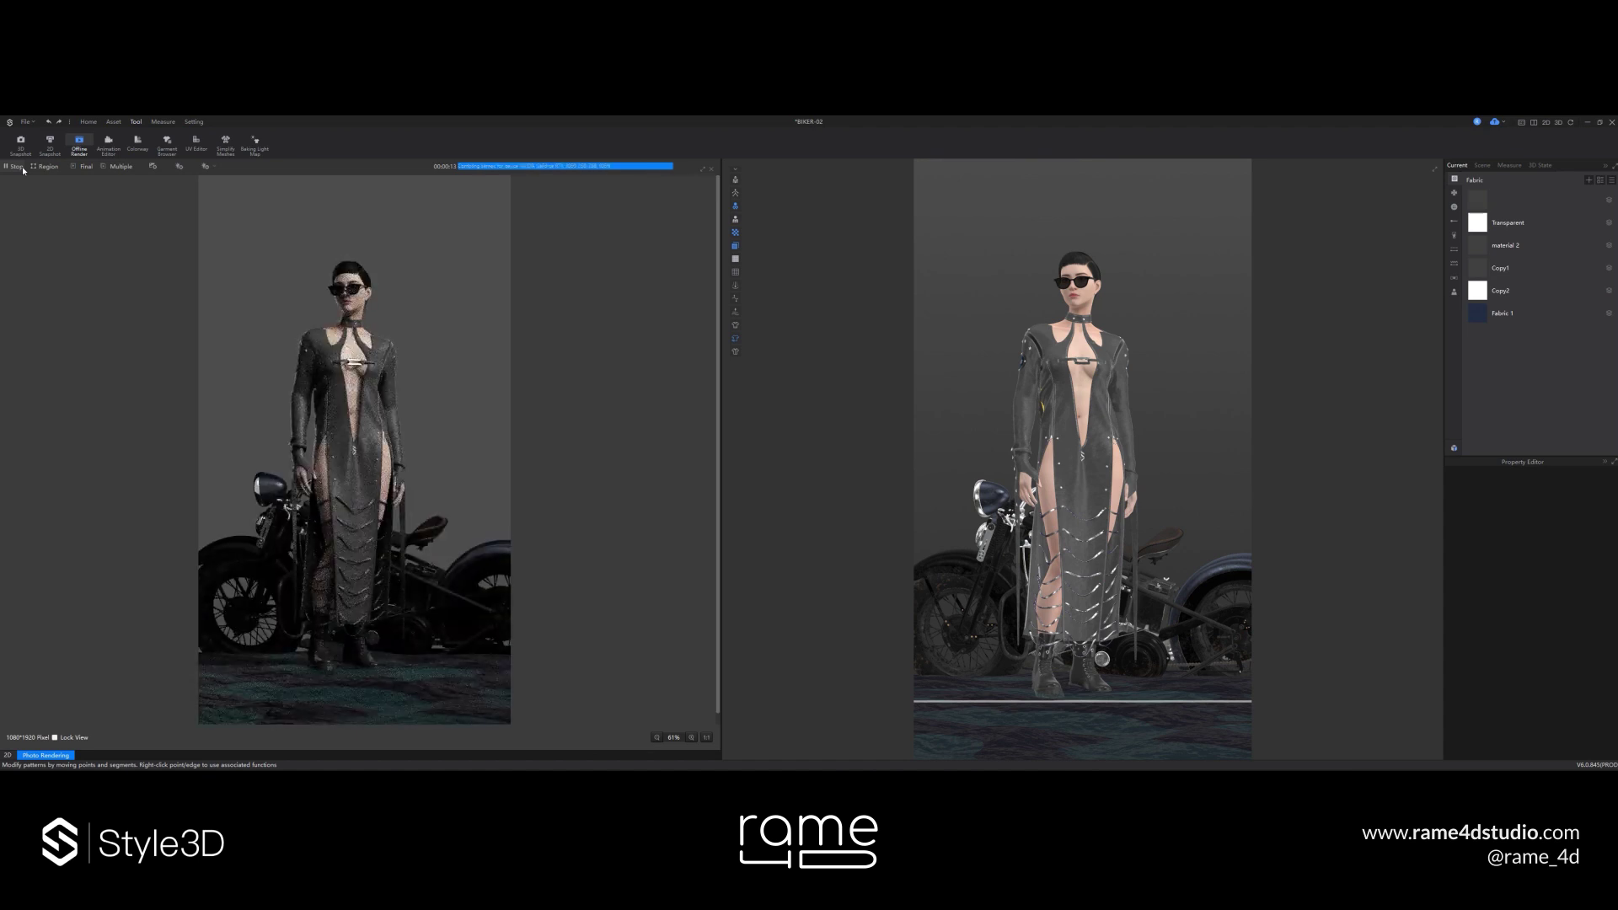
# - Set the texture colour of the ground scene's Prop1 material to white
pyautogui.click(1013, 716)
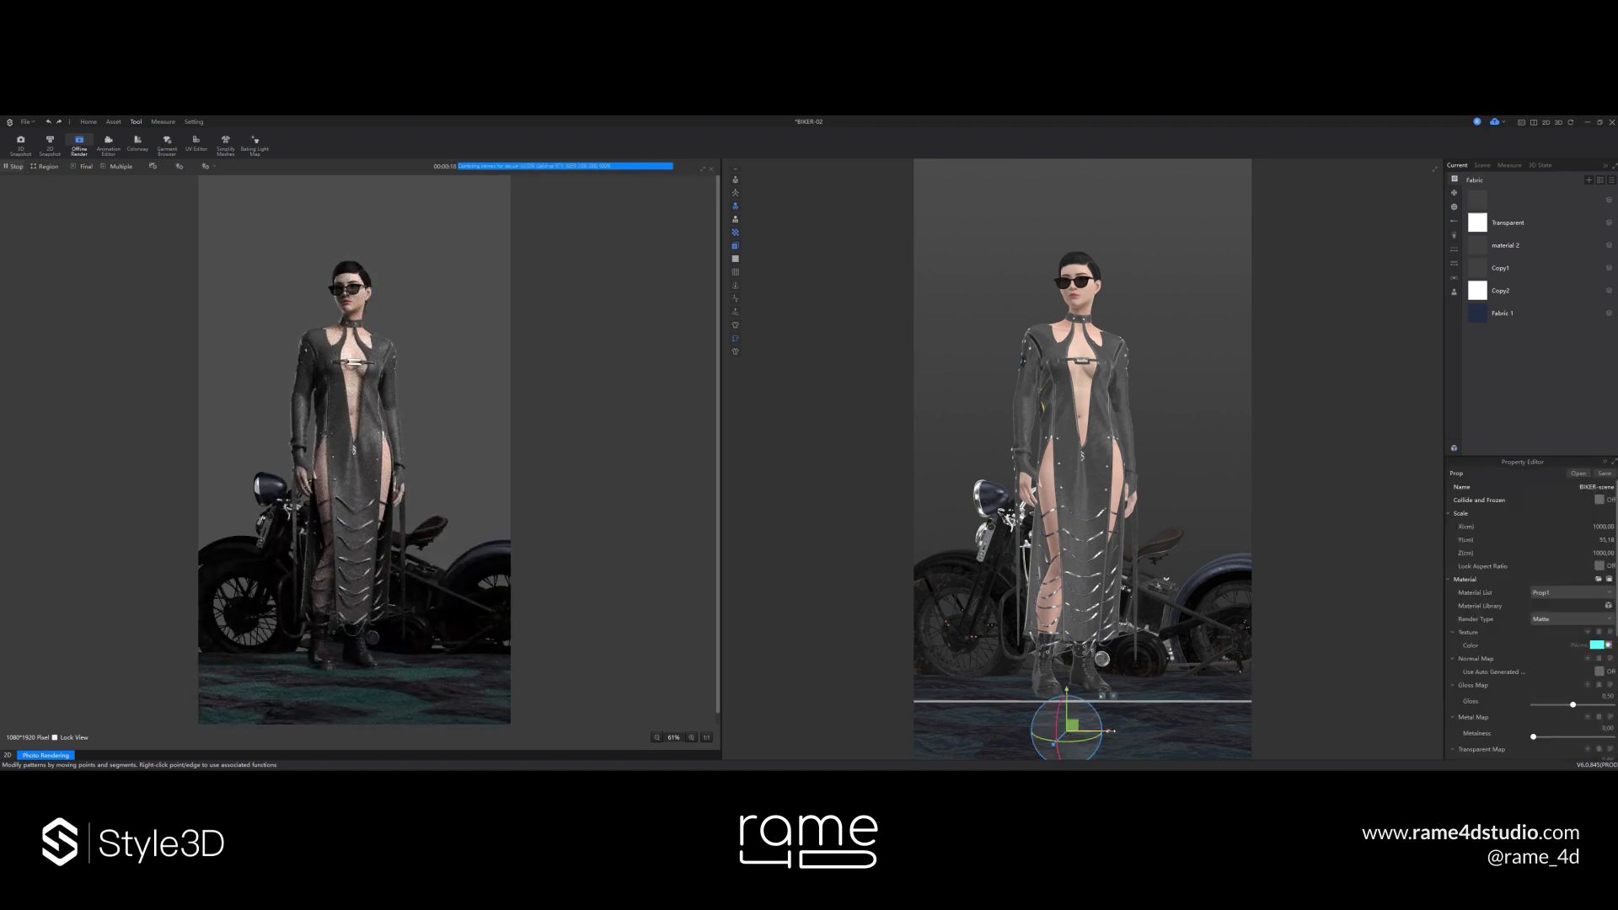
pyautogui.click(1597, 646)
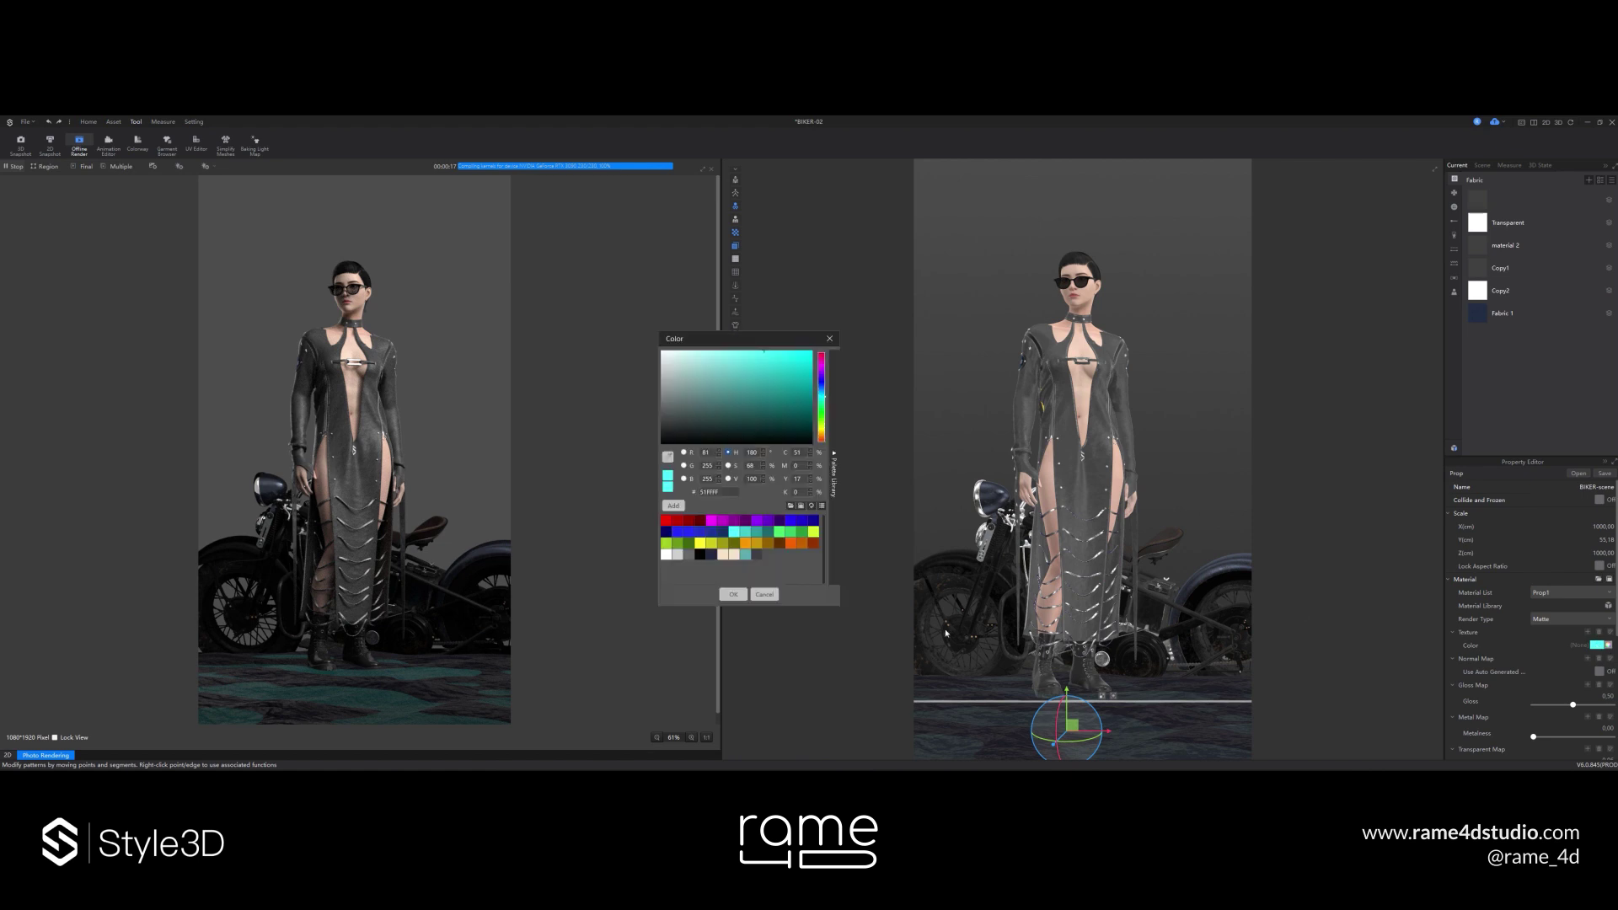
pyautogui.click(666, 554)
pyautogui.click(732, 594)
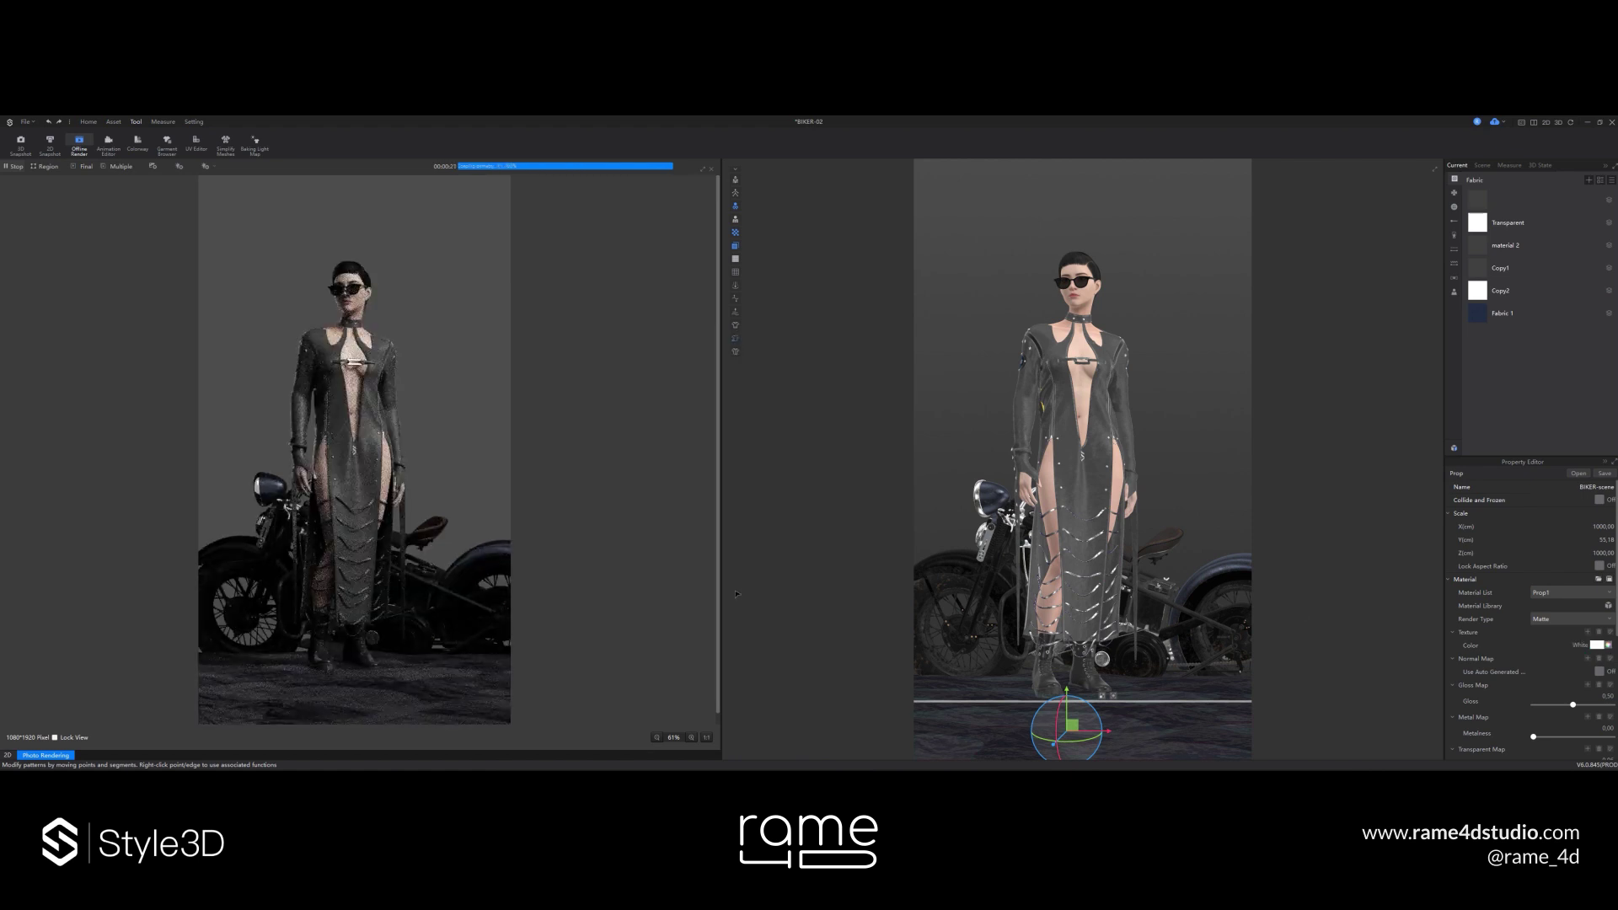
# - Set the ground's suelo material colour to black (000000) and lower the ground prop slightly
pyautogui.click(1006, 743)
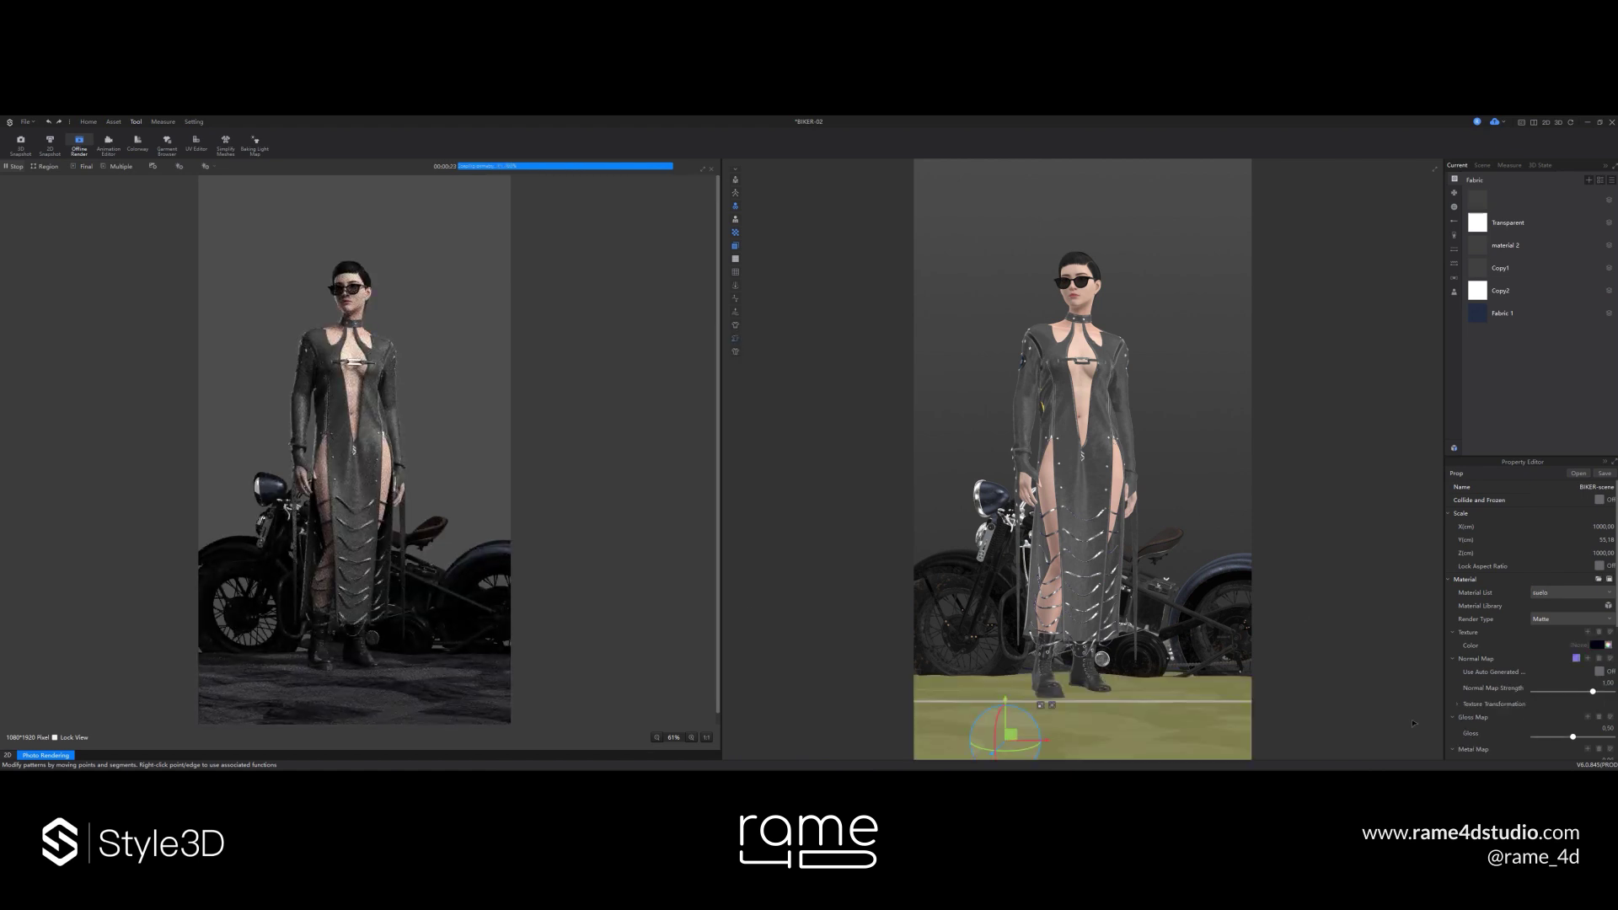
pyautogui.click(1597, 646)
pyautogui.click(761, 556)
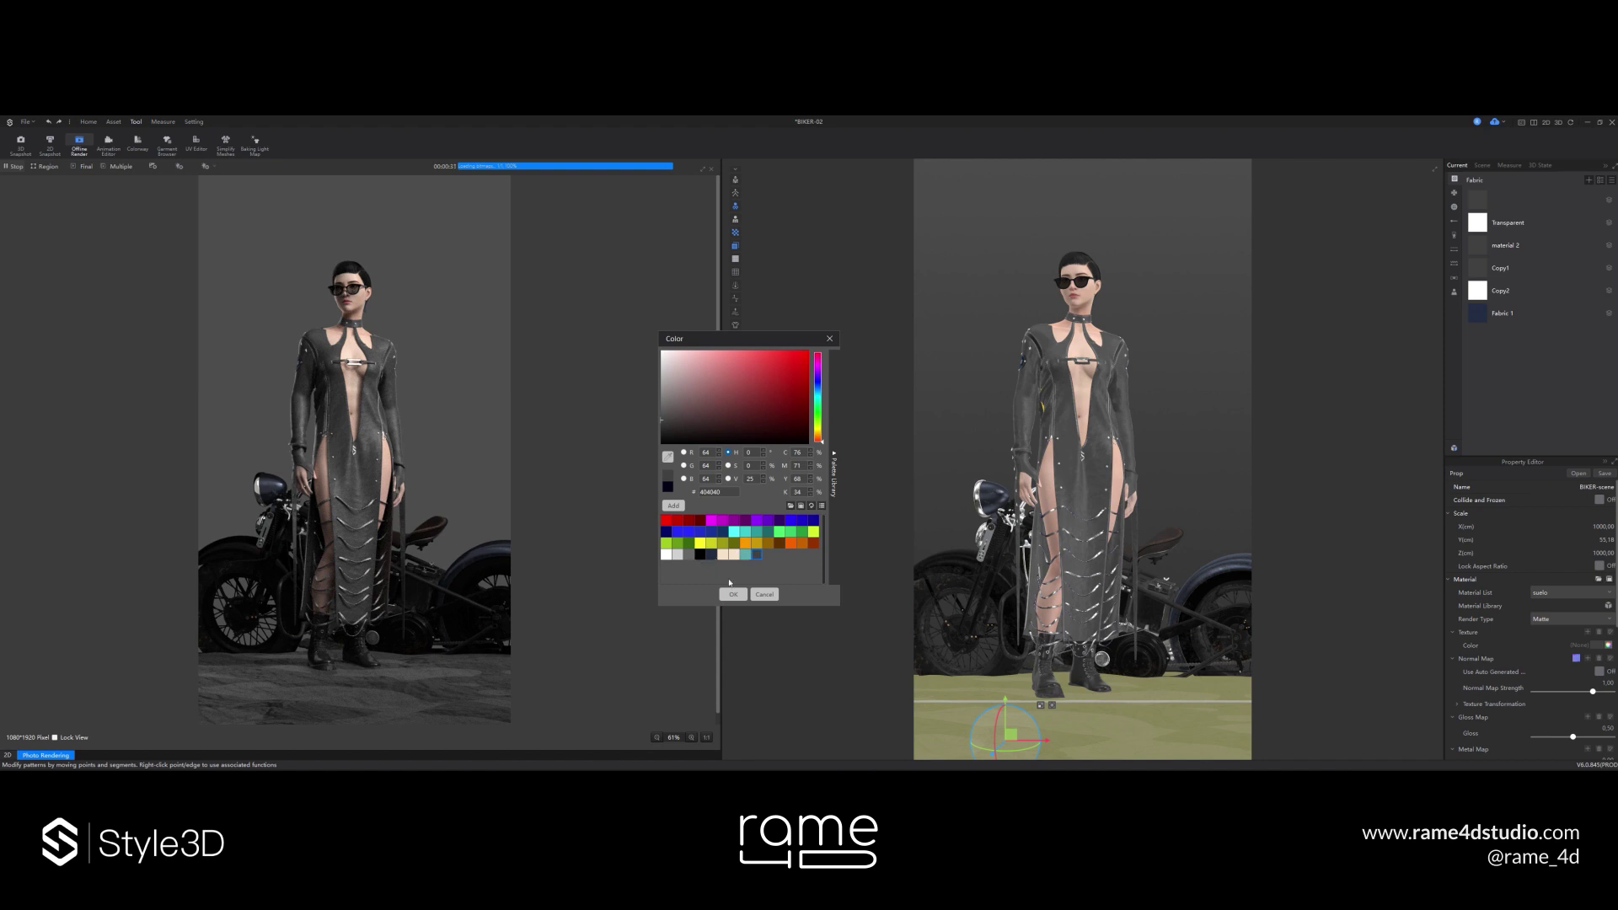
pyautogui.click(699, 555)
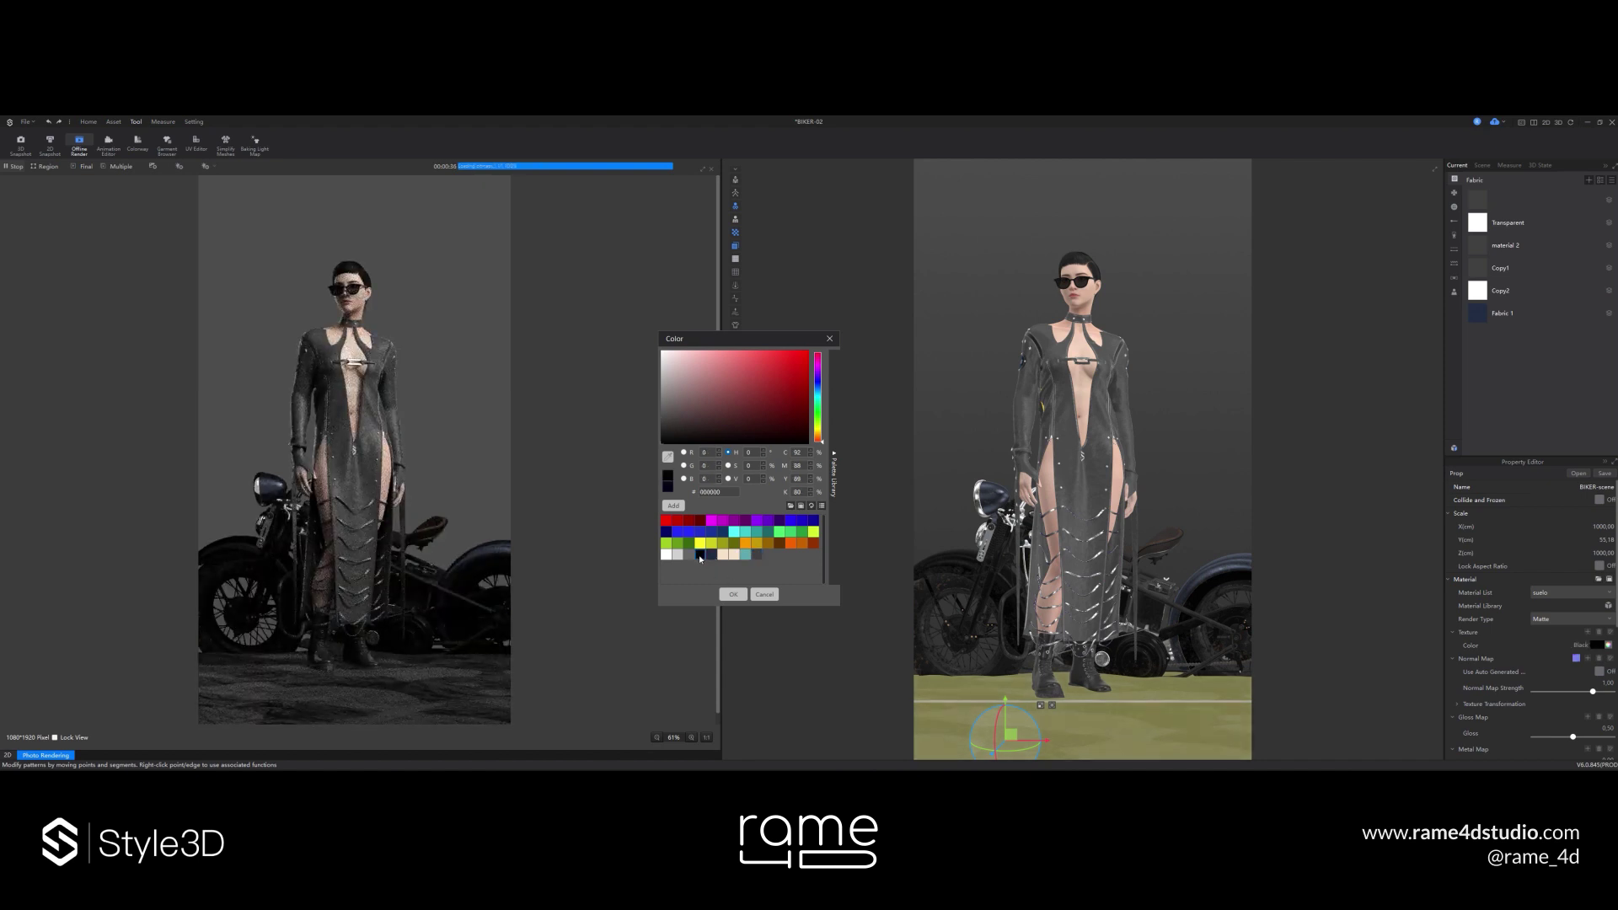
pyautogui.click(733, 594)
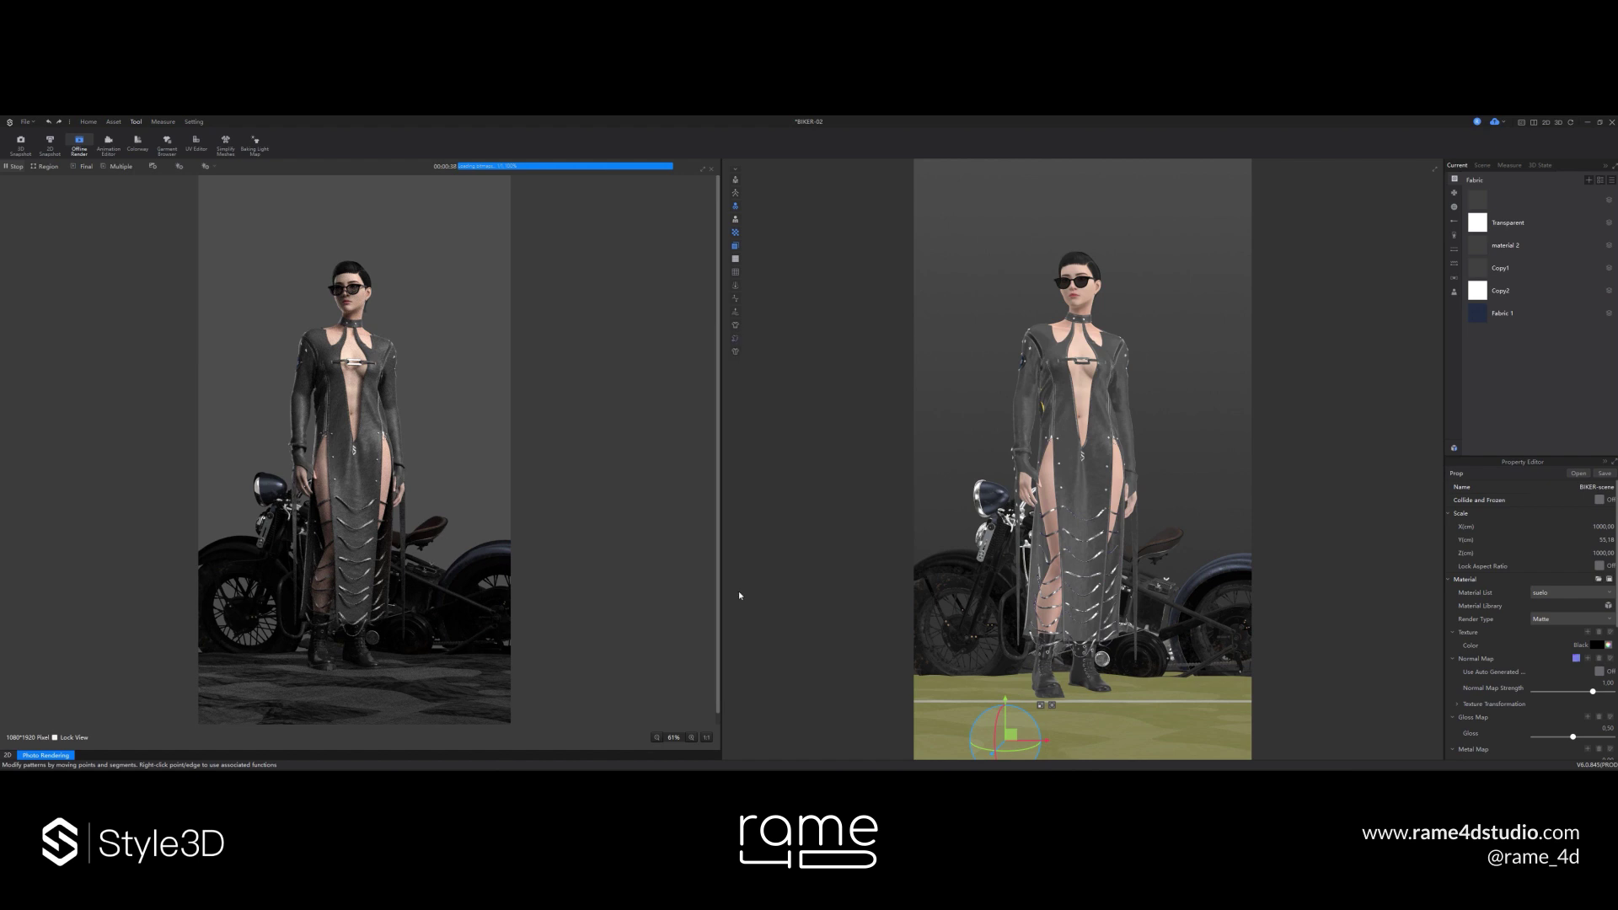
pyautogui.moveTo(1005, 702); pyautogui.dragTo(1004, 708)
# - Try the Velvet and Metal render types on the ground's suelo material
pyautogui.click(1567, 620)
pyautogui.click(1554, 662)
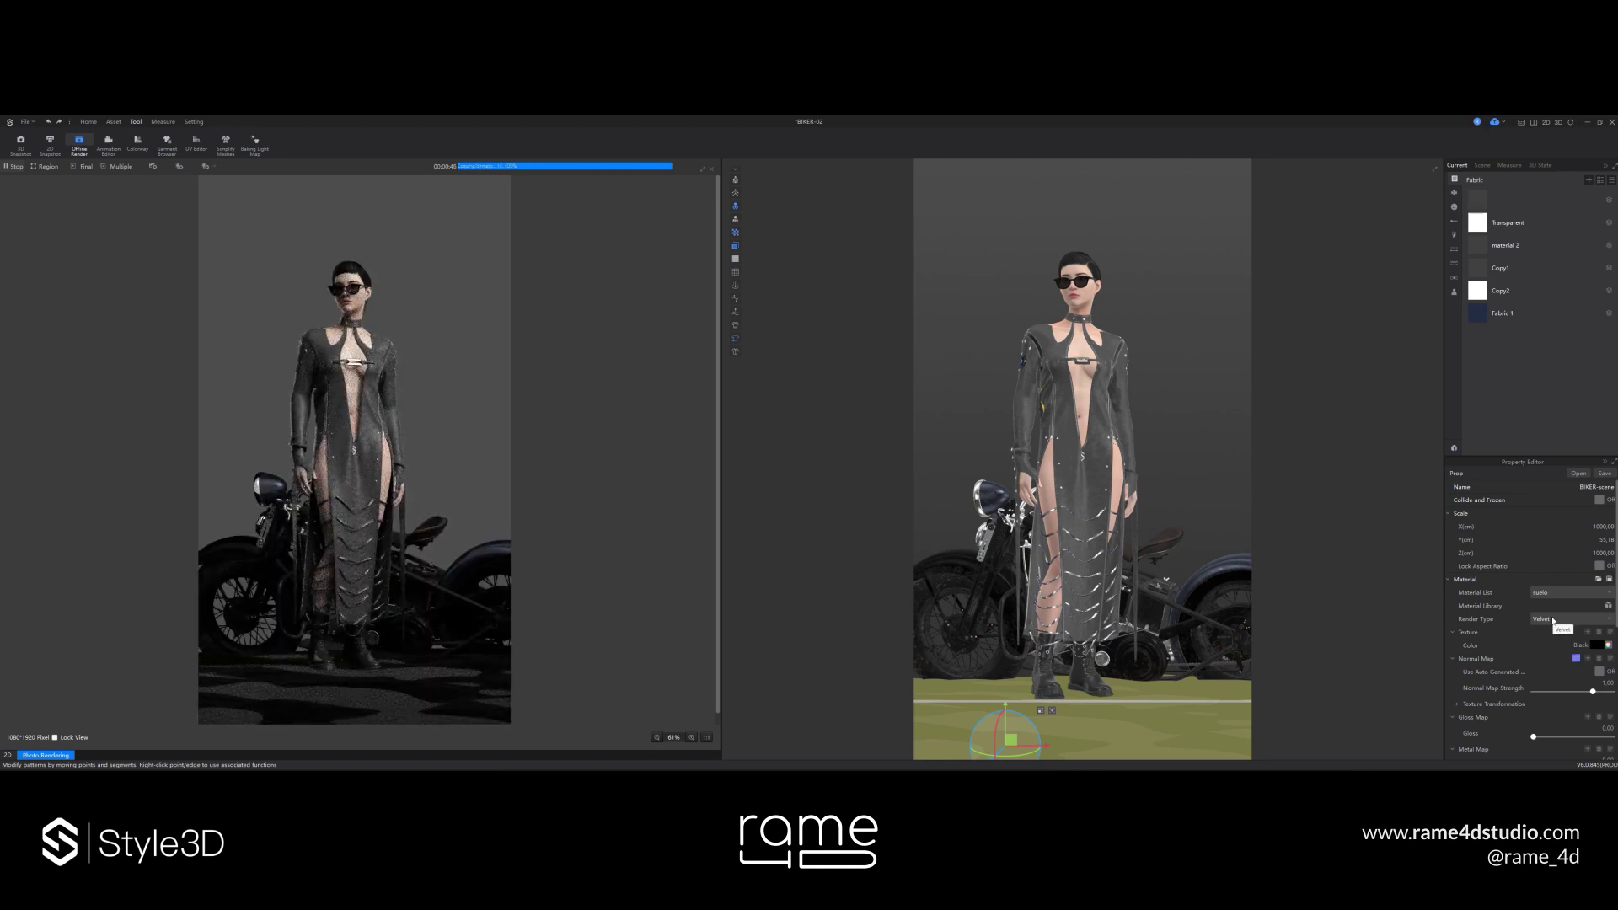
pyautogui.click(1555, 621)
pyautogui.click(1556, 683)
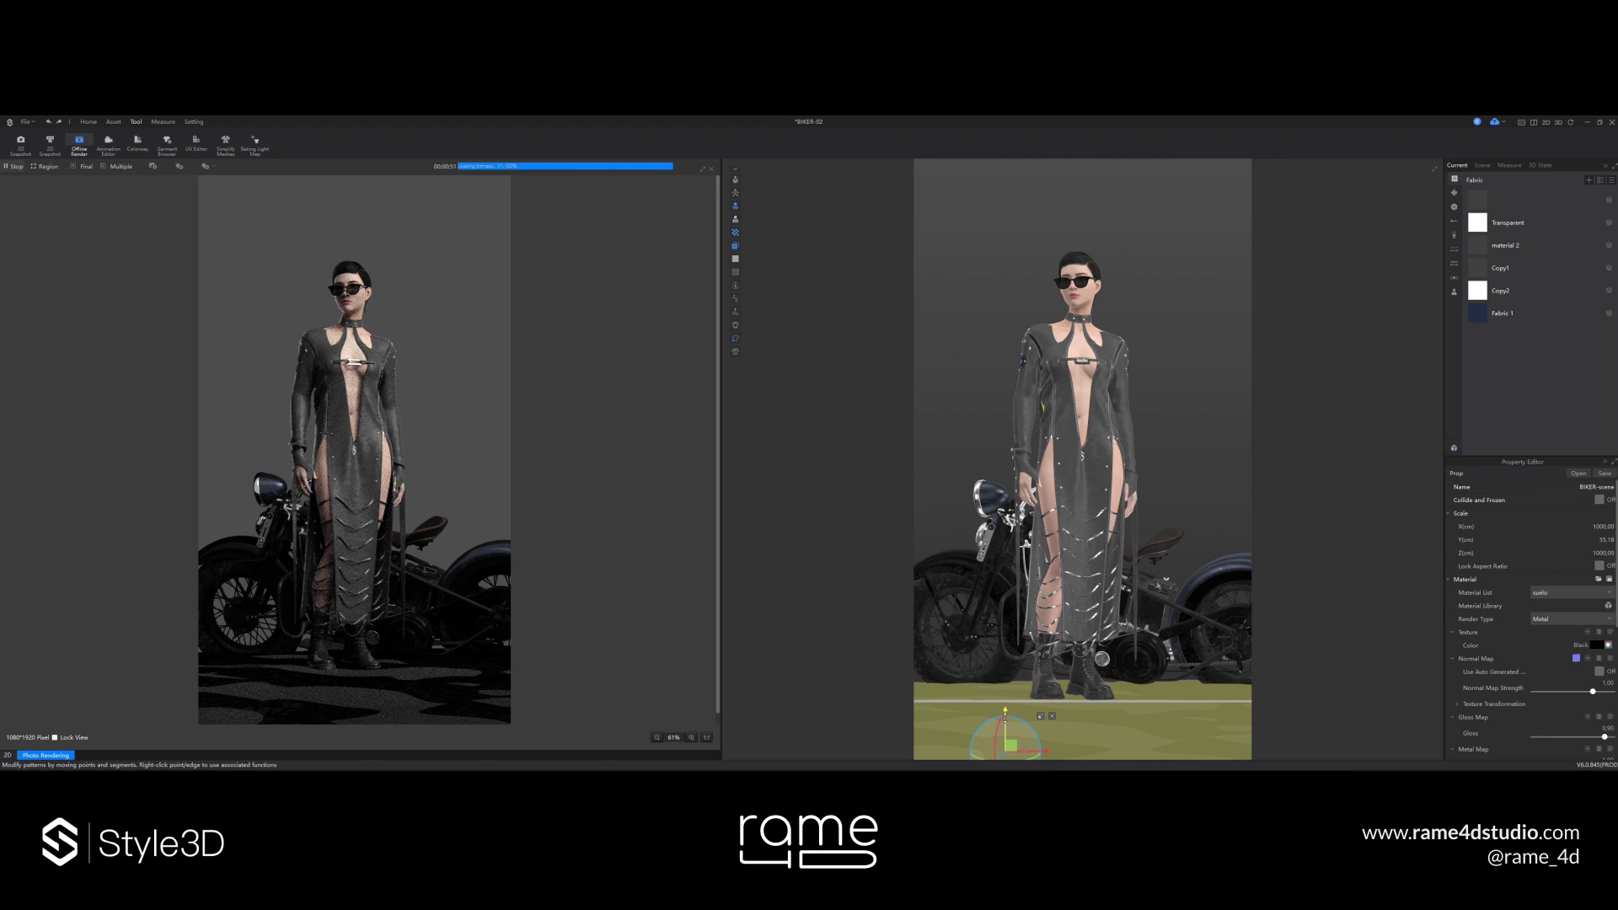
pyautogui.click(992, 460)
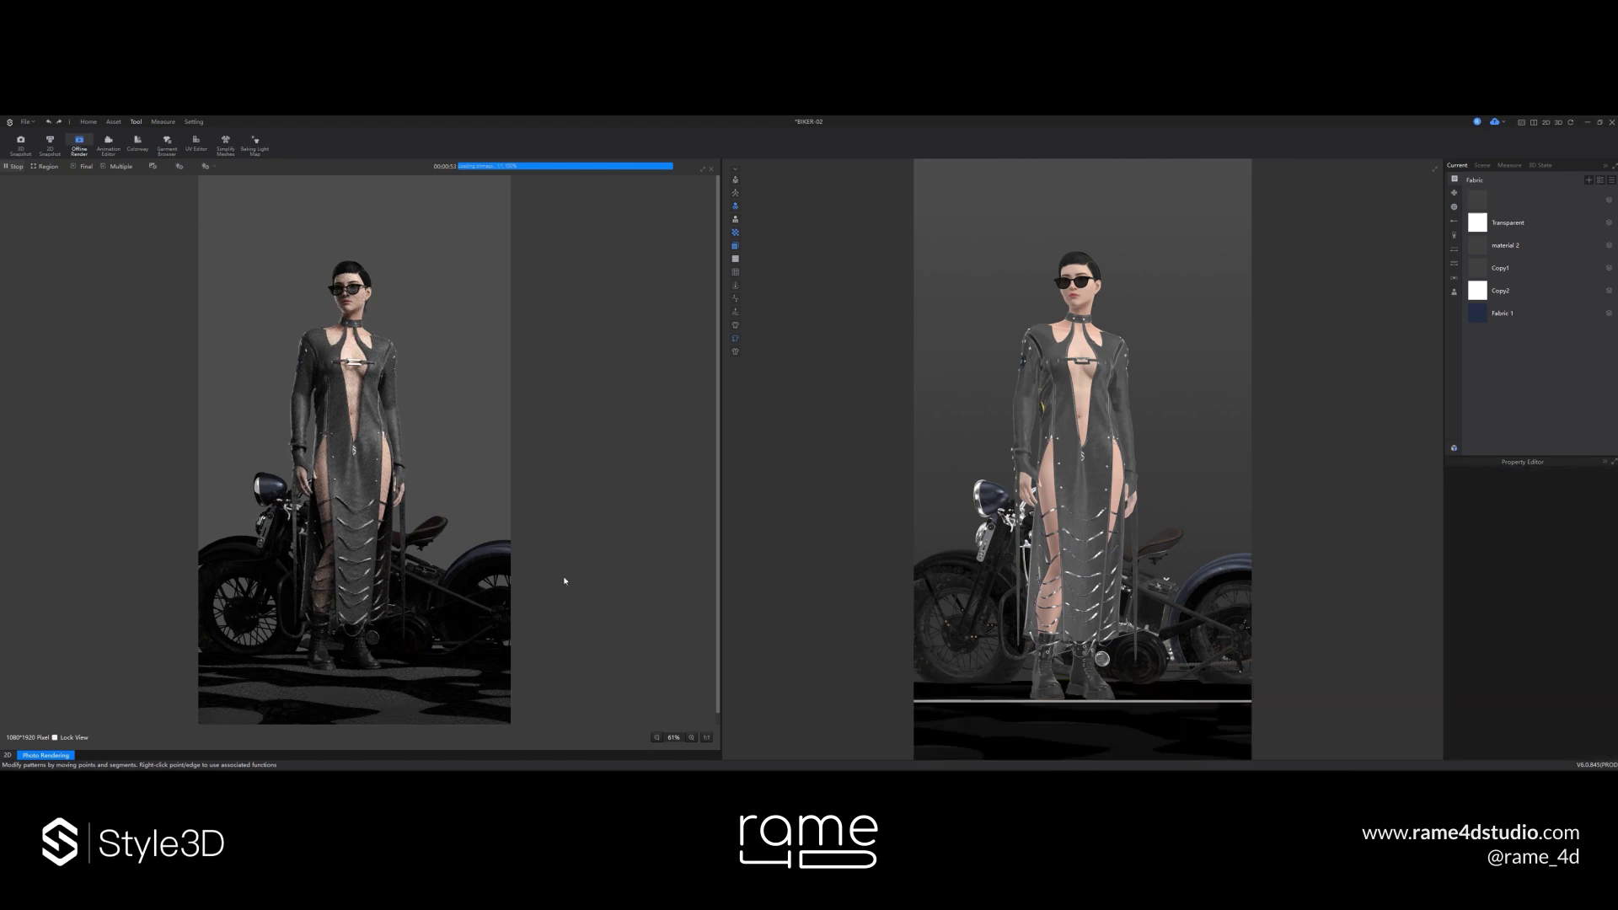
# - Set the ground's suelo material to the Silk render type and restart the photo rendering
pyautogui.click(1069, 747)
pyautogui.click(1560, 619)
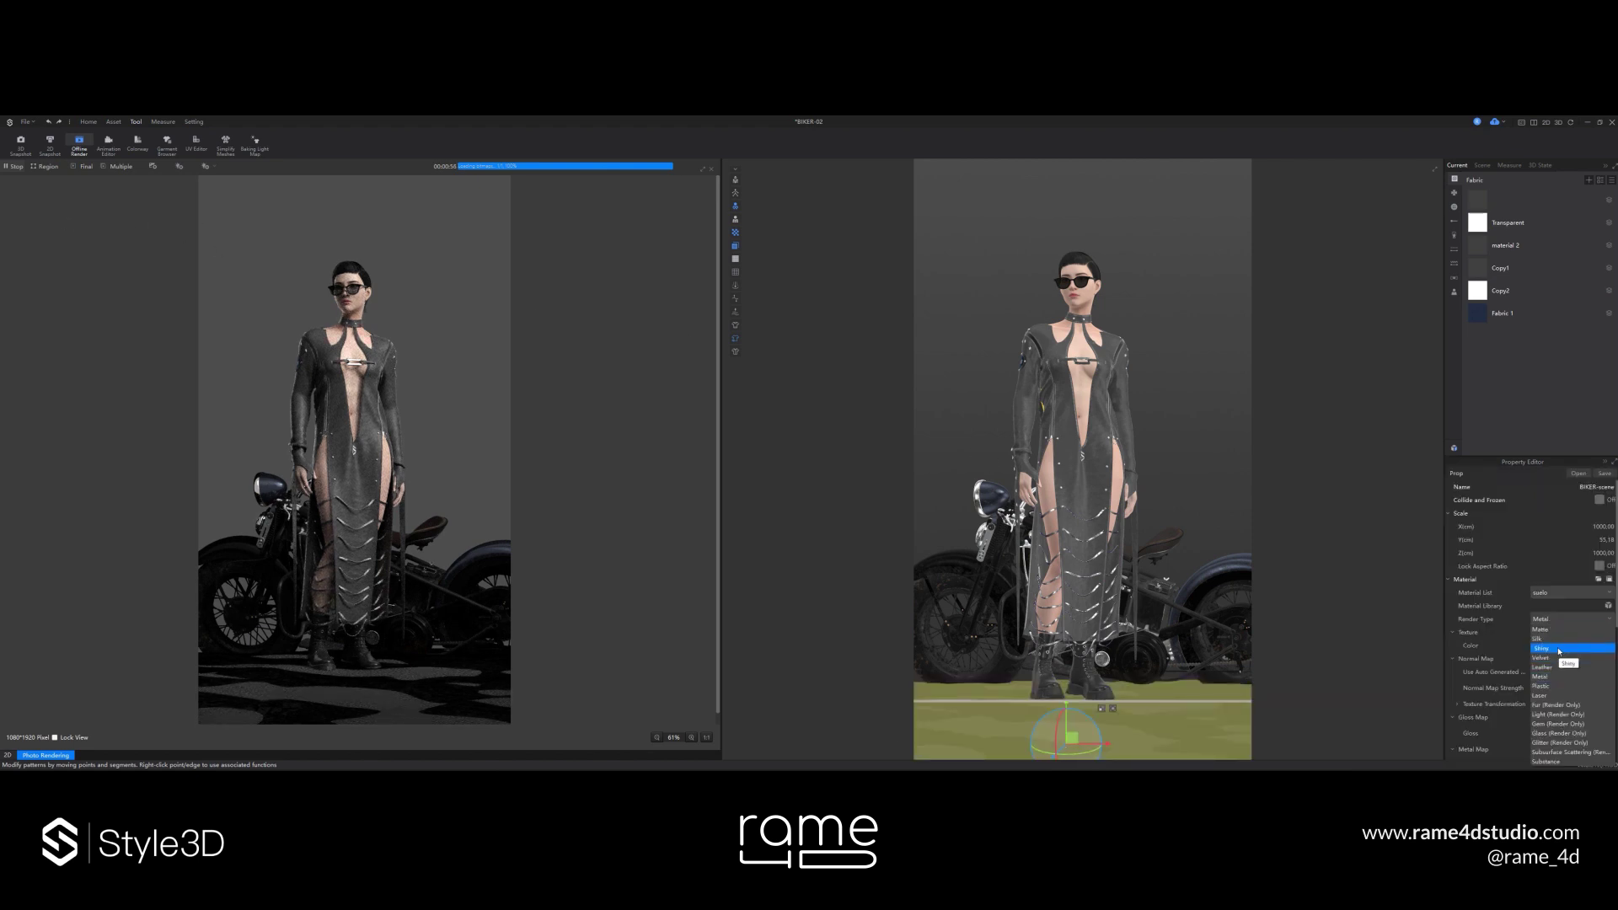
pyautogui.click(1556, 640)
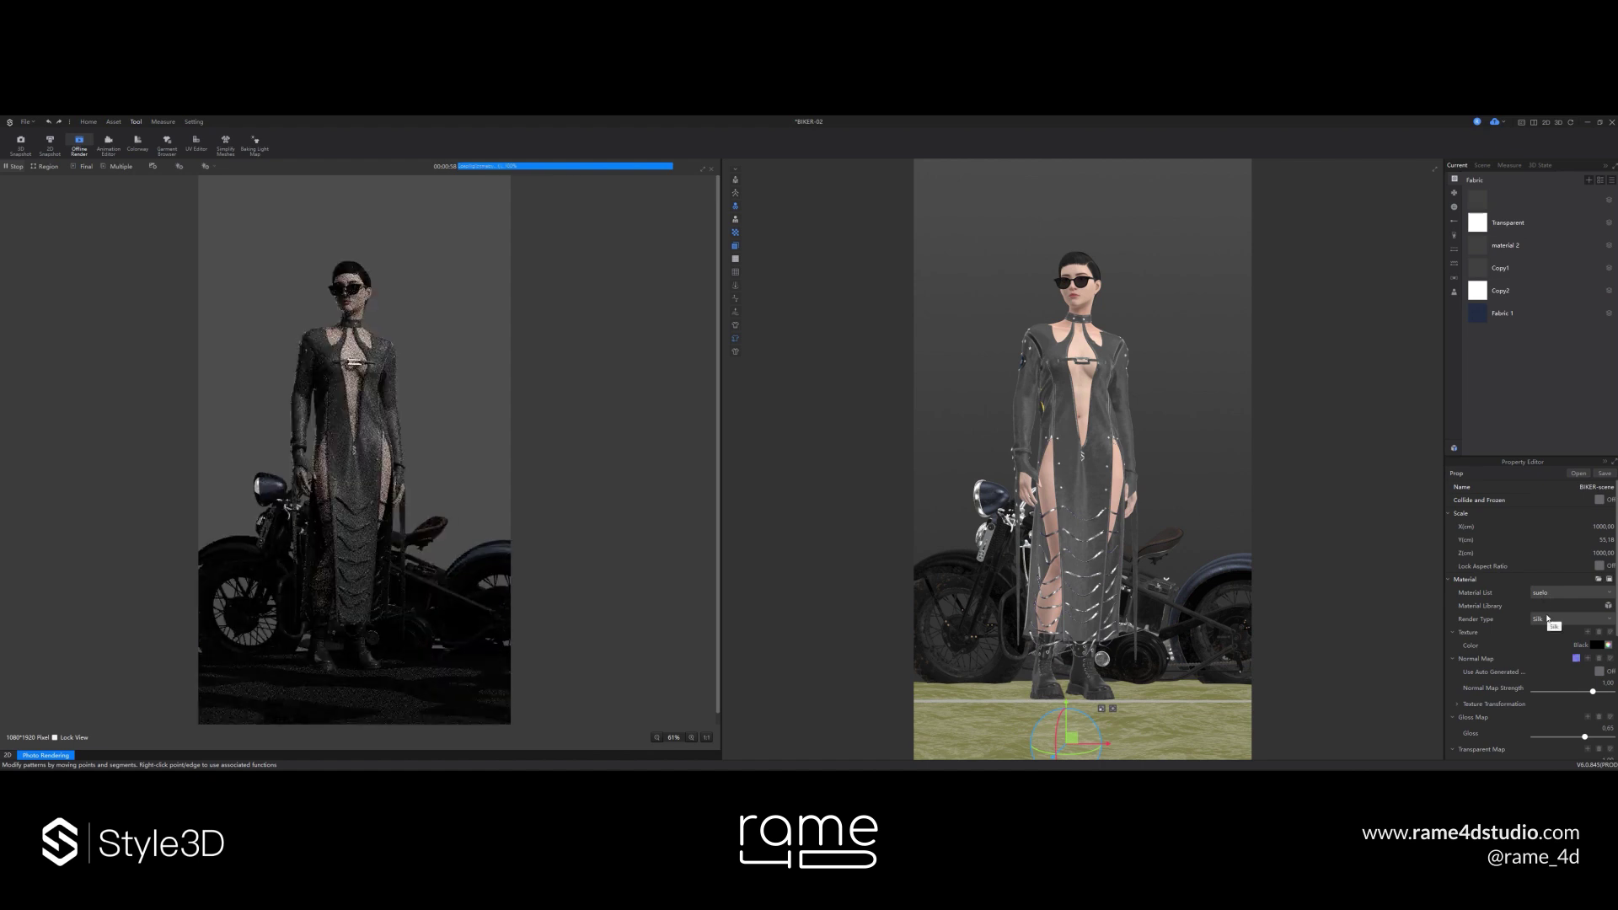
pyautogui.click(16, 168)
pyautogui.click(9, 169)
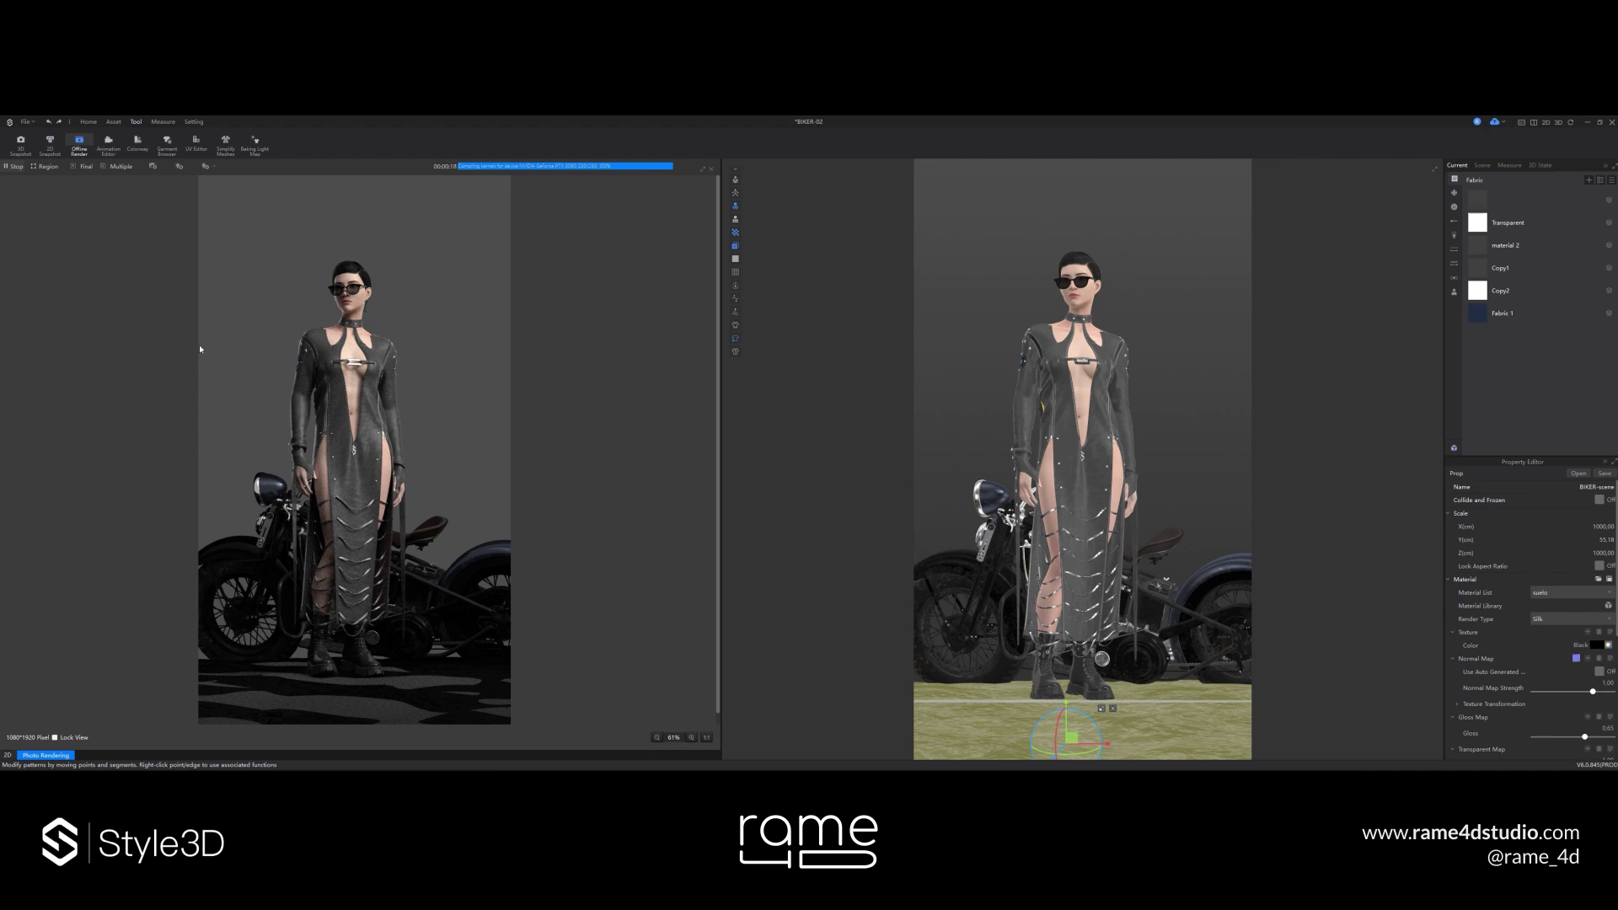
# - Stop the rendering and insert camera keyframes in the Animation Editor at the start of Smooth Animation and the final clip's end
pyautogui.click(16, 167)
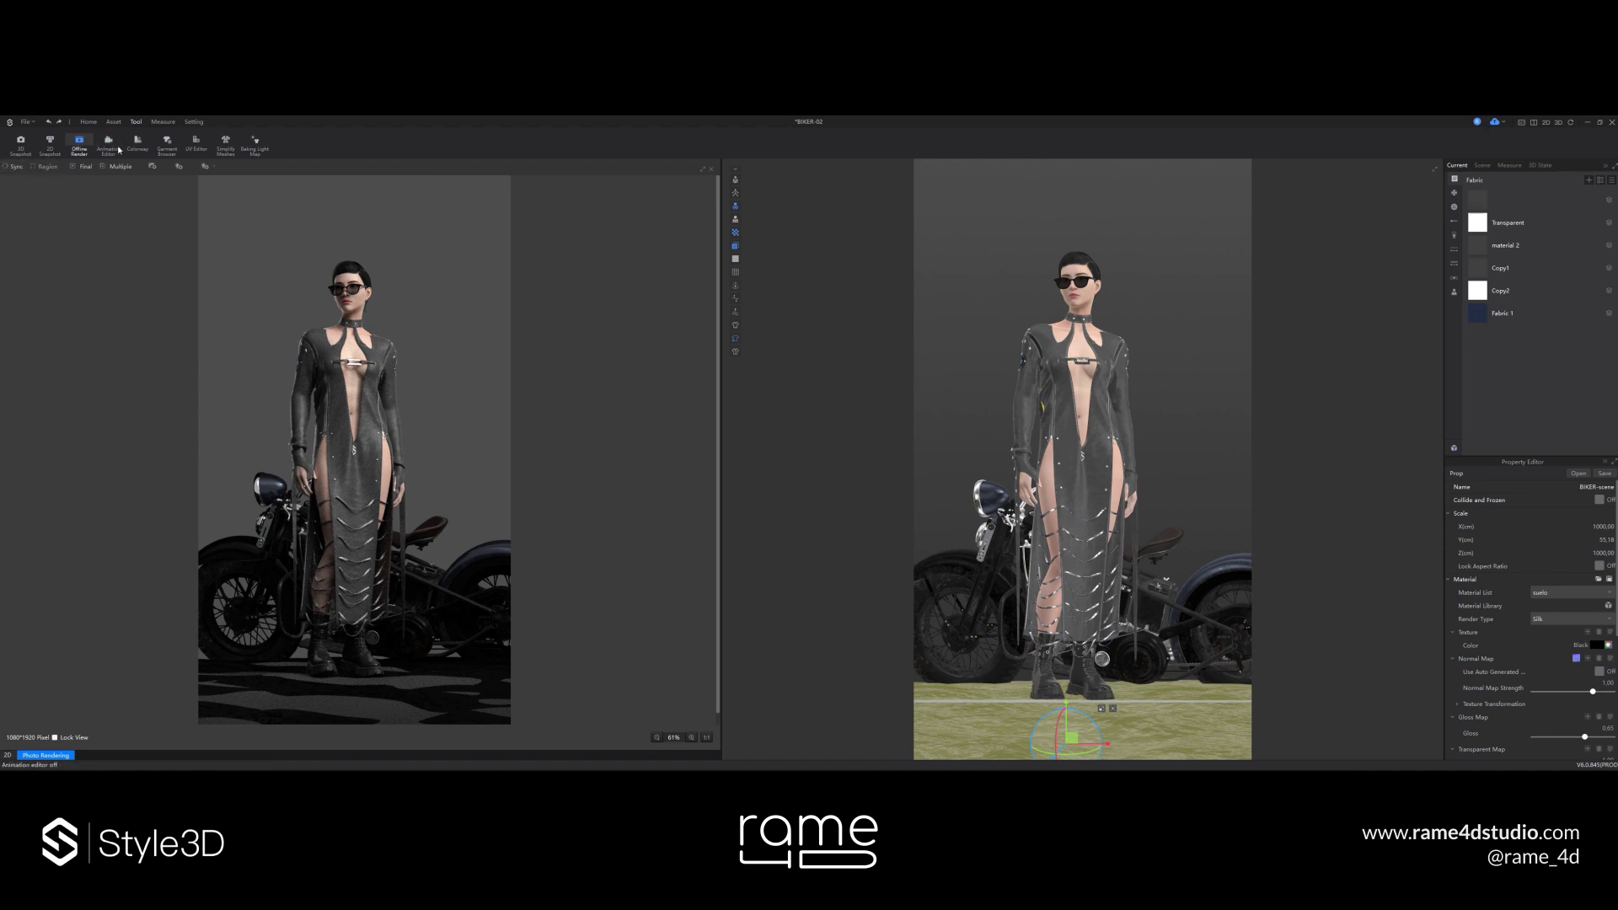
pyautogui.click(111, 144)
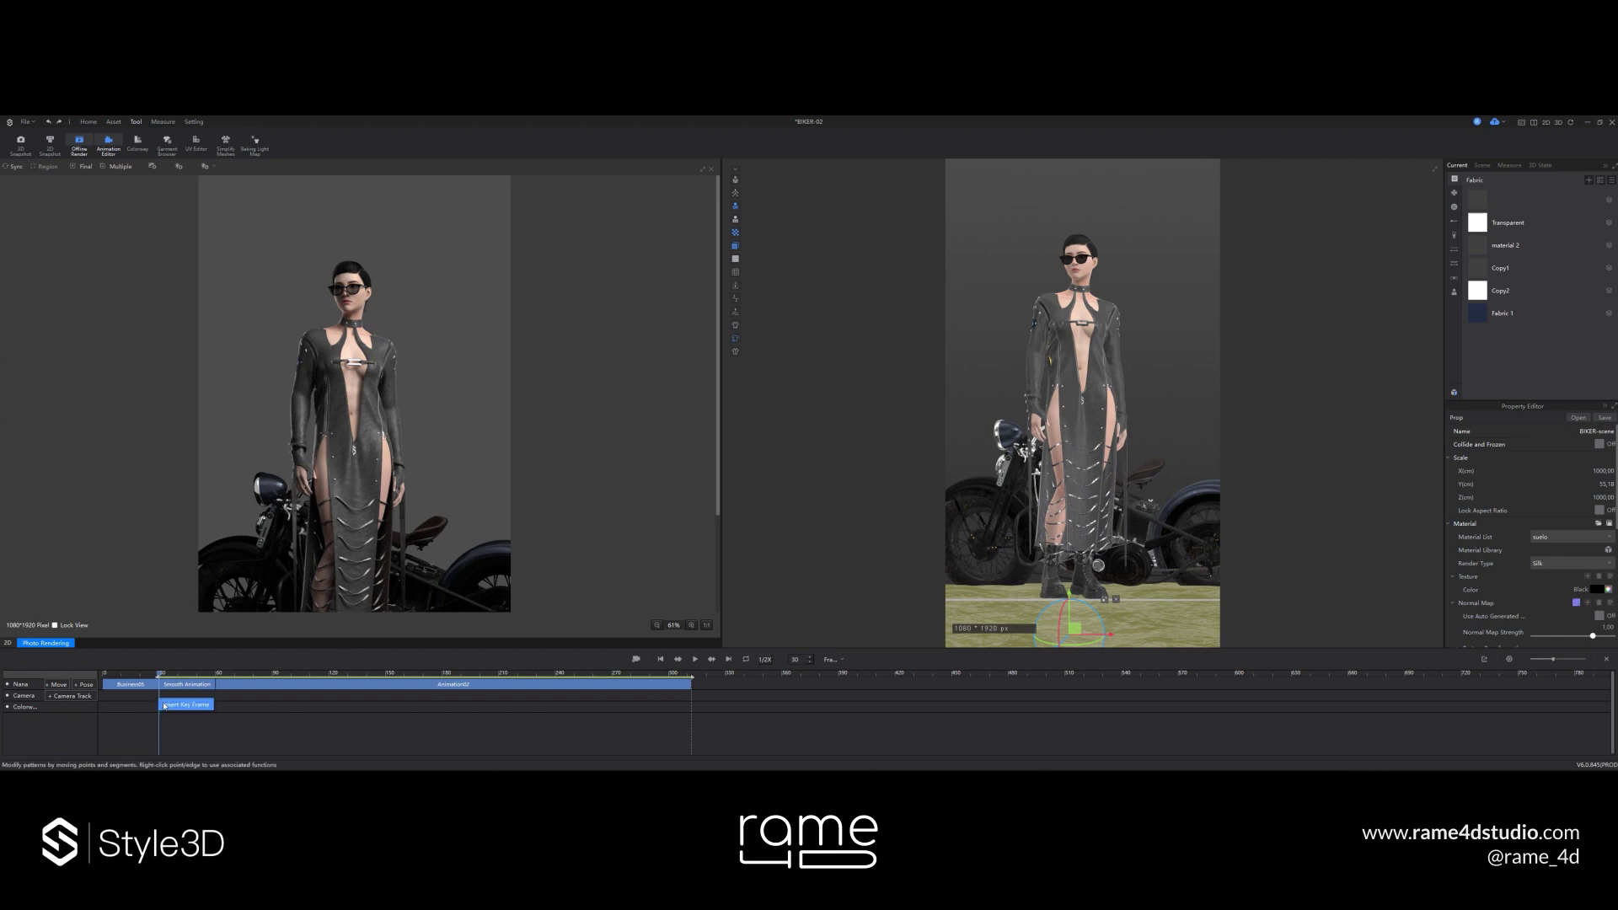
pyautogui.click(162, 703)
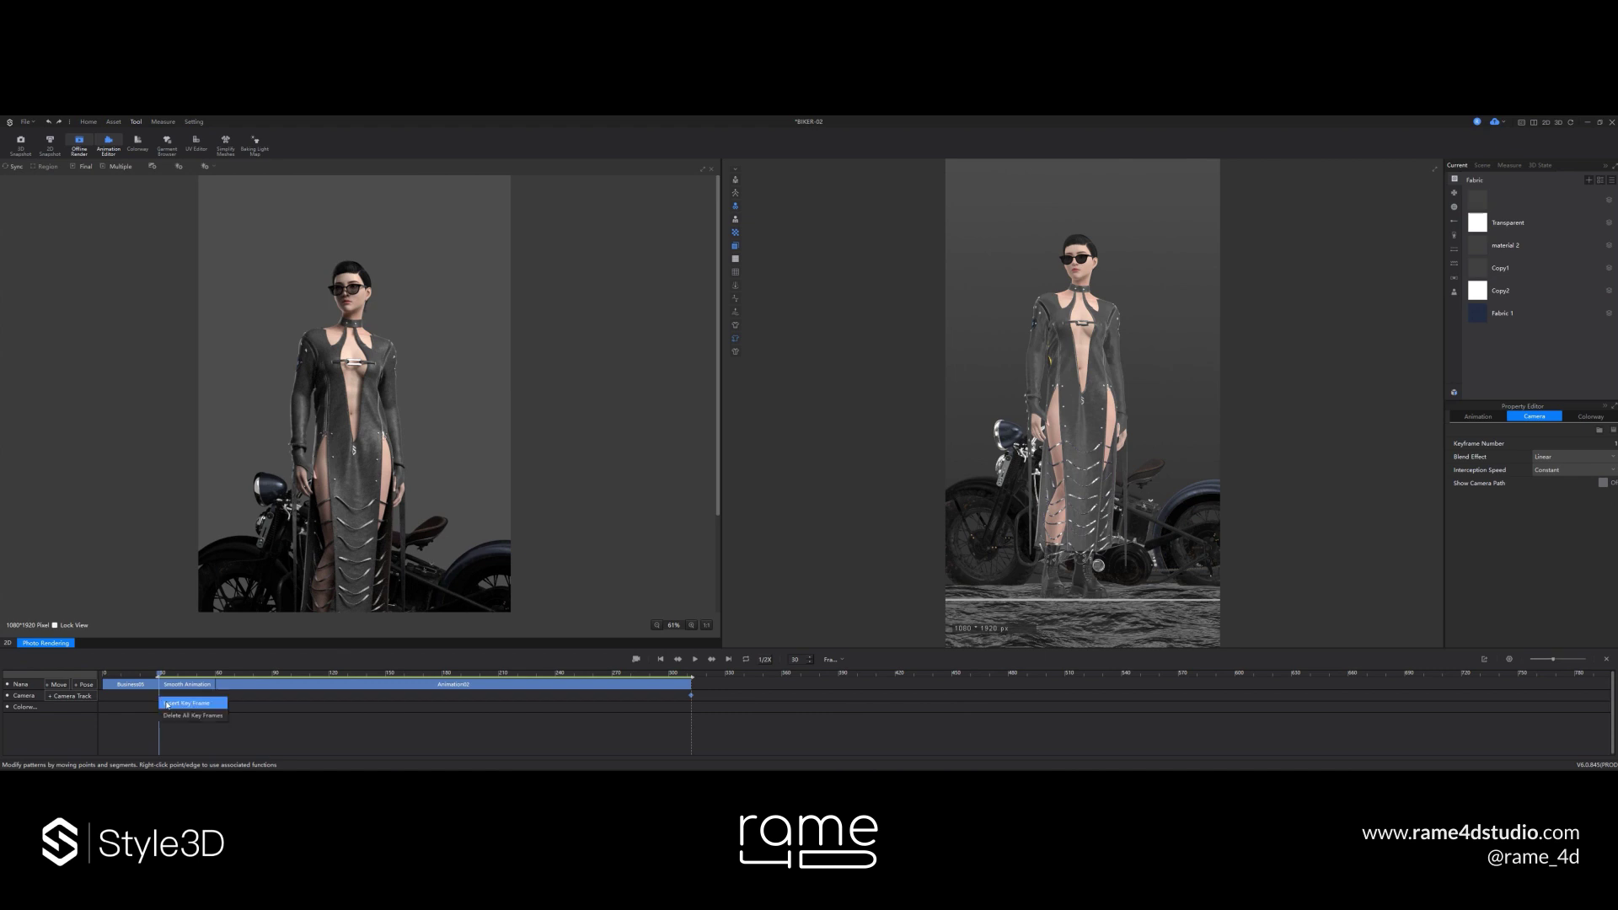
# - Return the playhead to the first camera keyframe and record the garment simulation over the animation
pyautogui.click(195, 674)
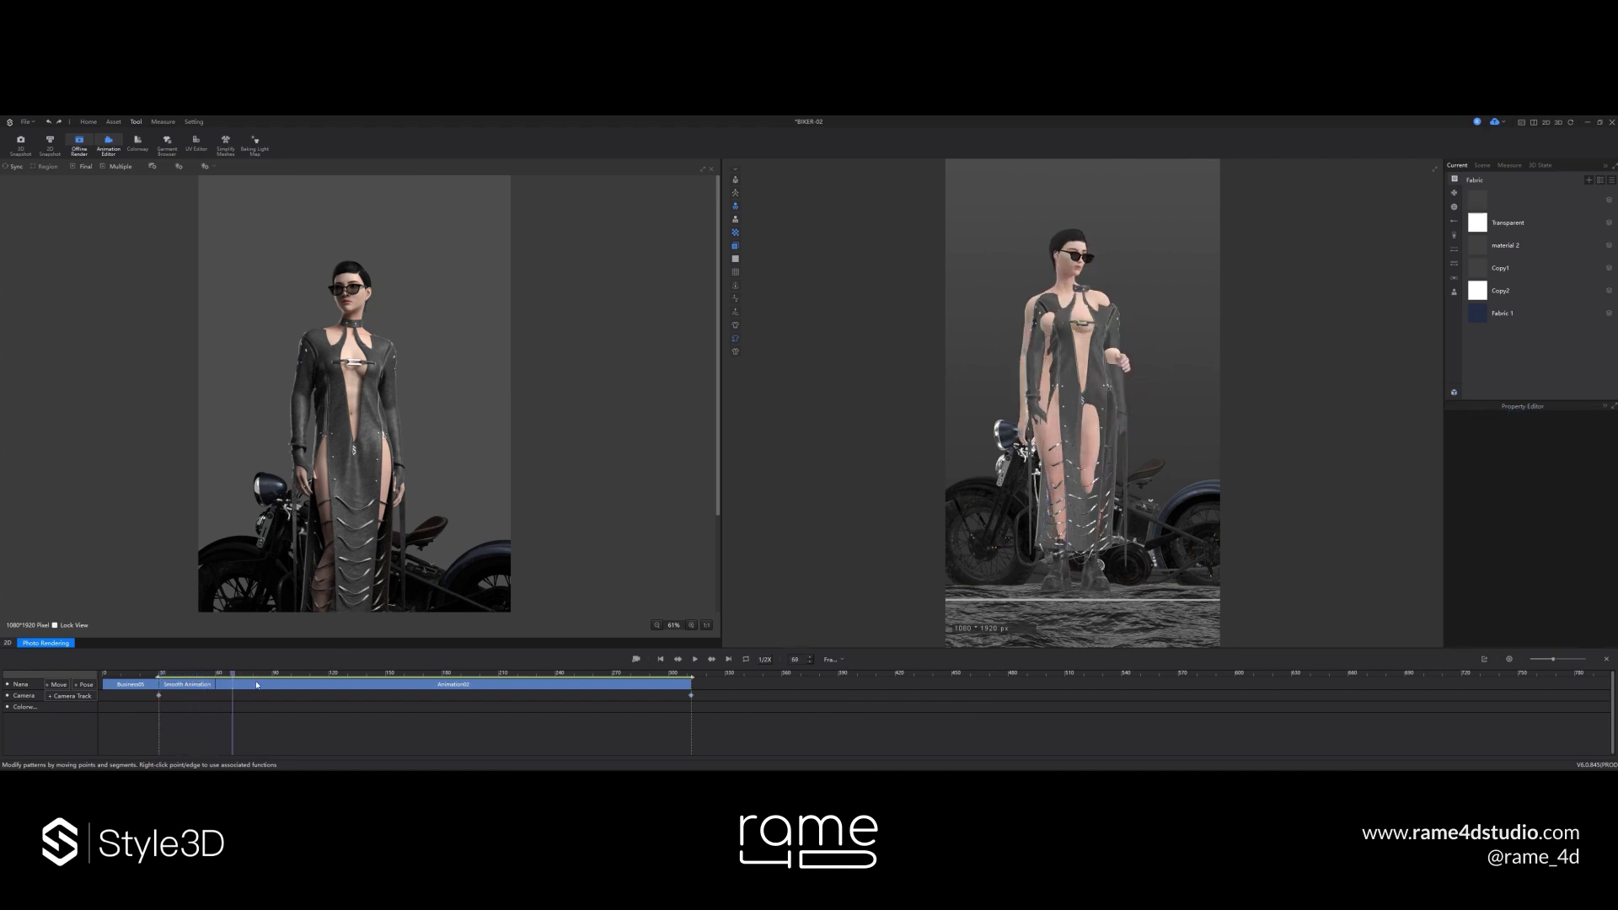
pyautogui.click(159, 695)
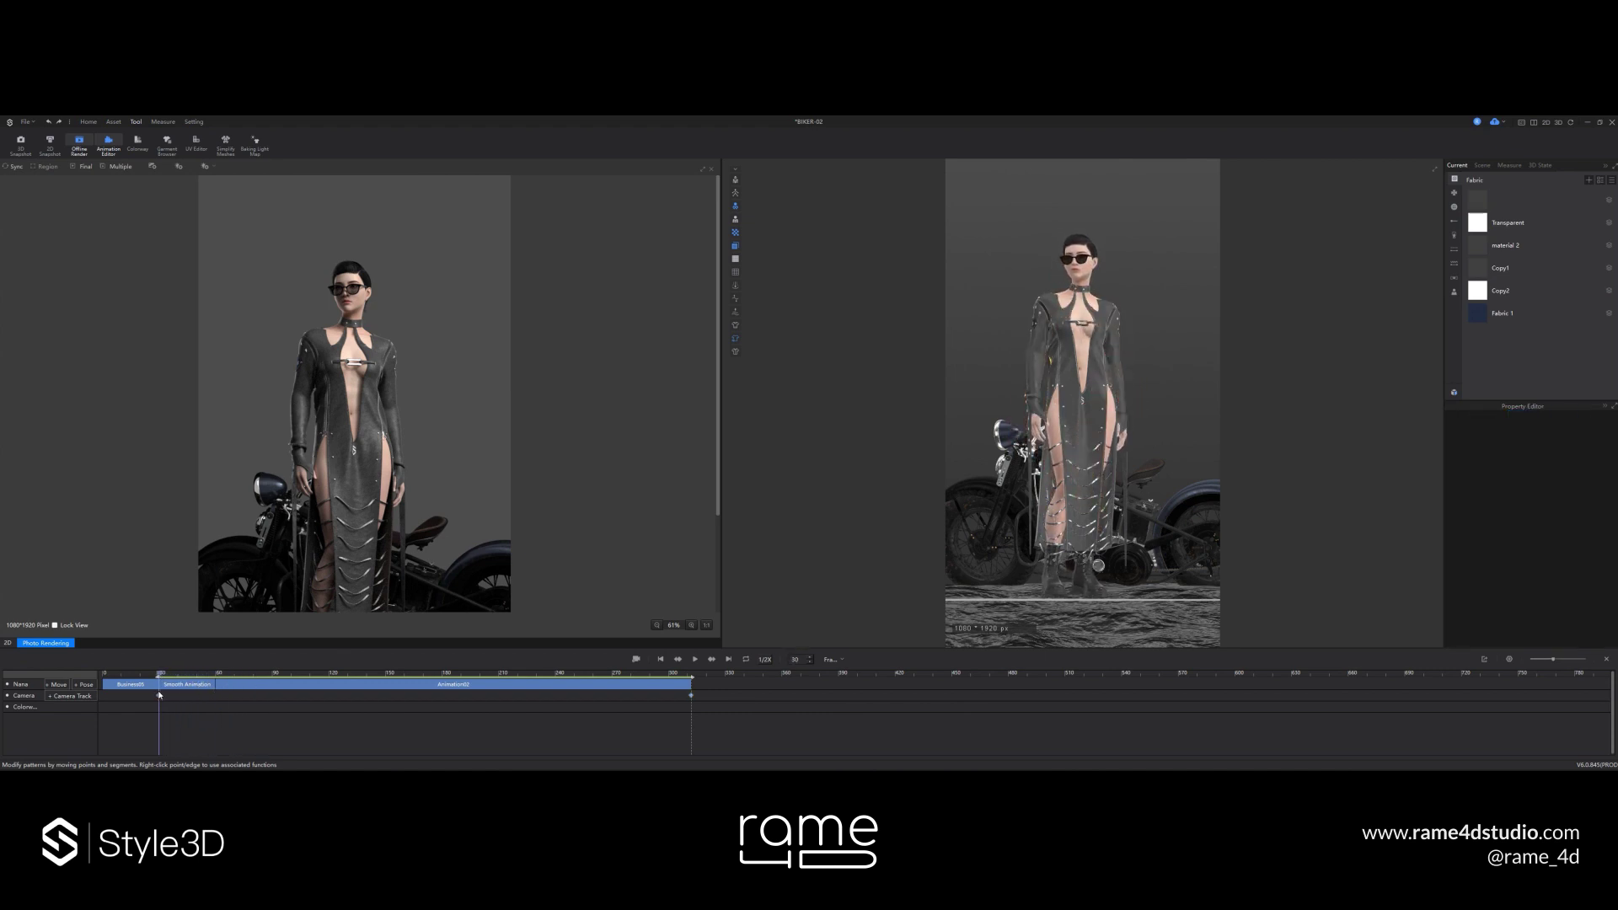
pyautogui.click(636, 660)
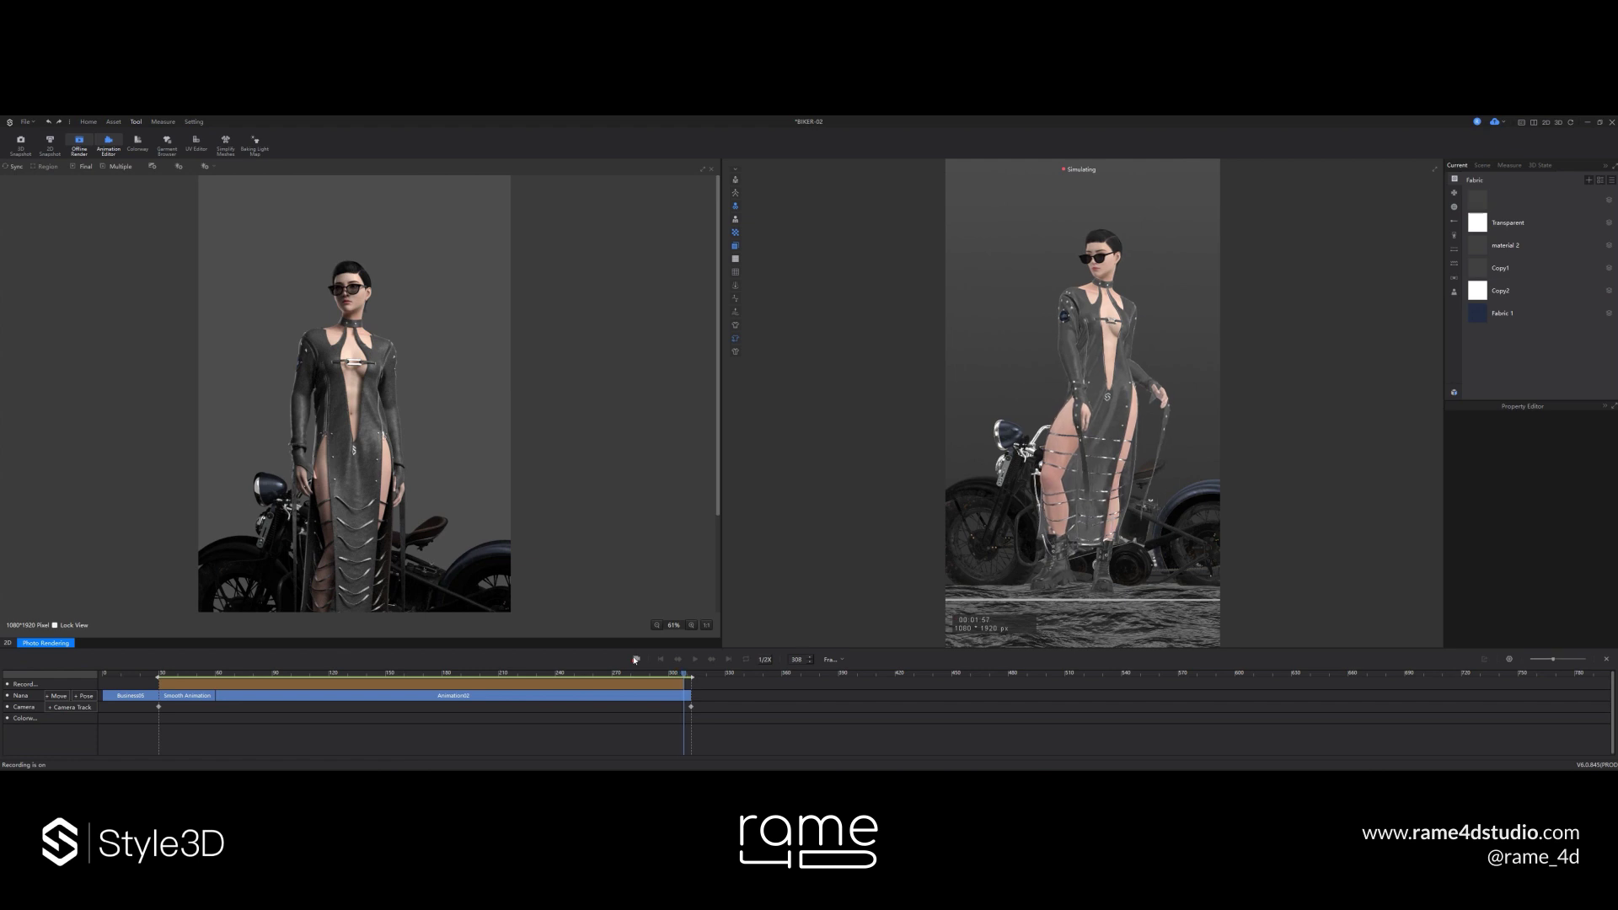
# - Stop the garment recording and play back the recorded animation from the start frame
pyautogui.click(635, 660)
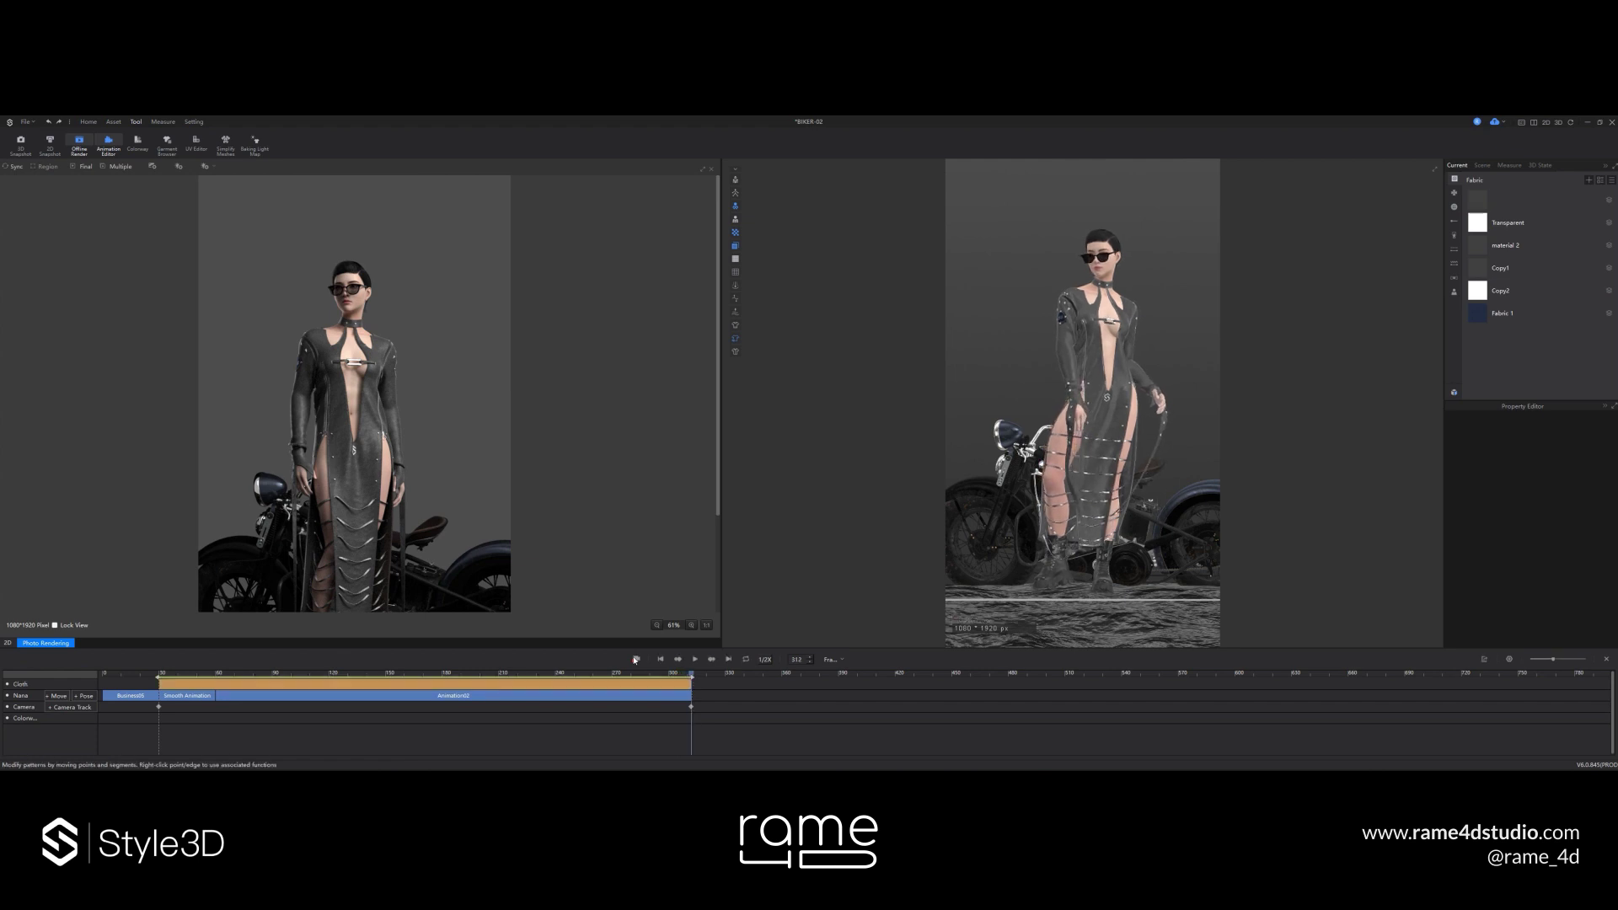
pyautogui.click(664, 660)
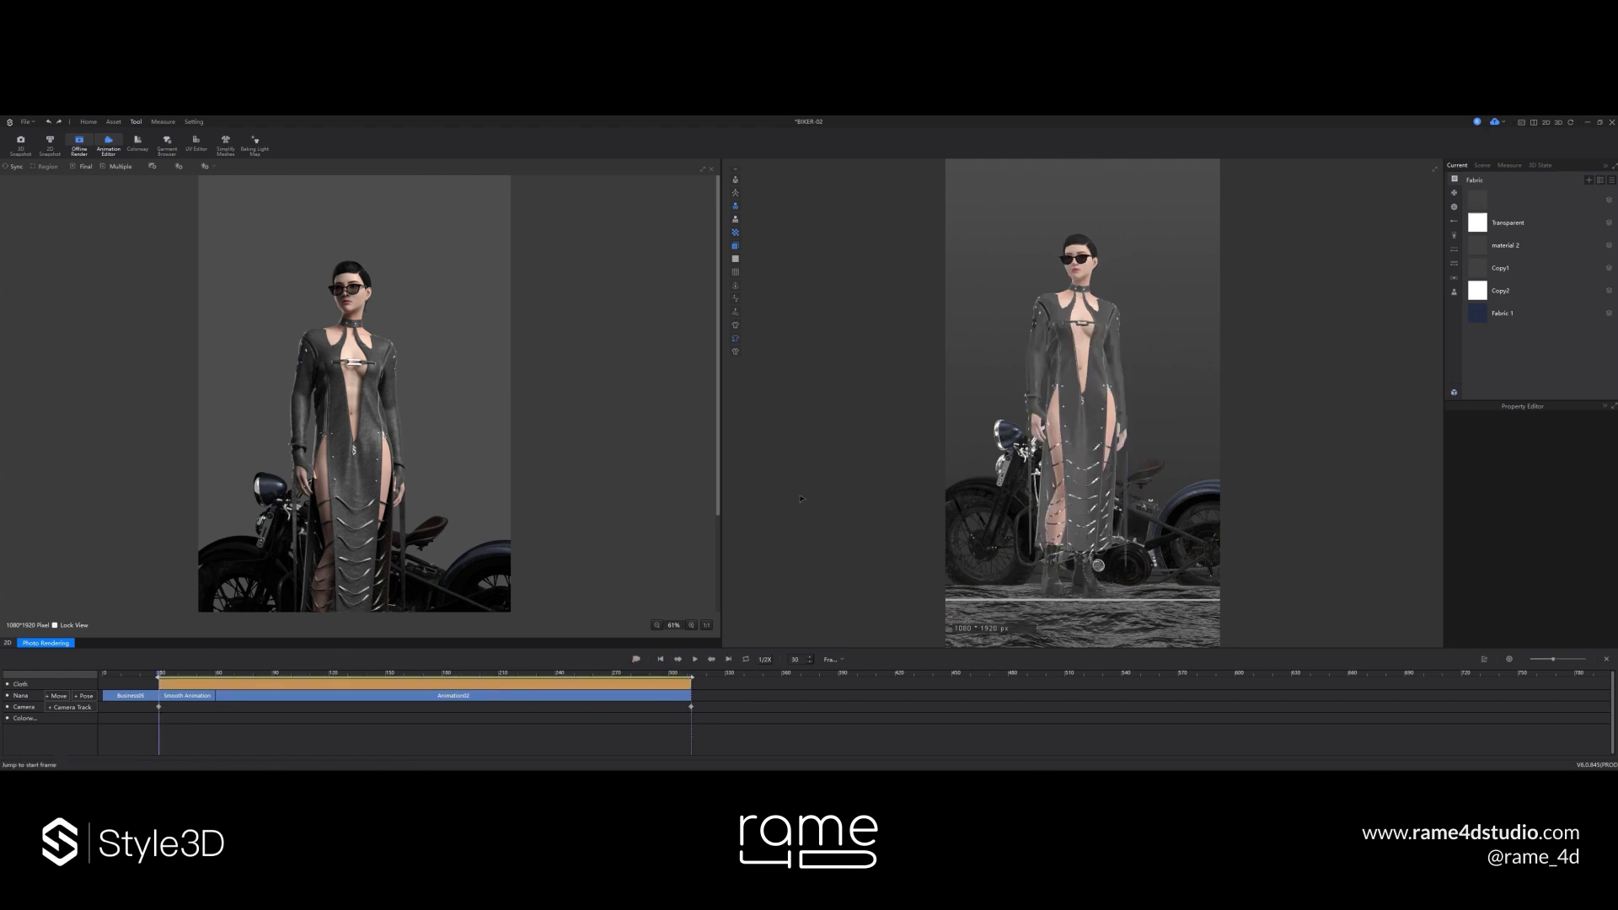
pyautogui.click(695, 660)
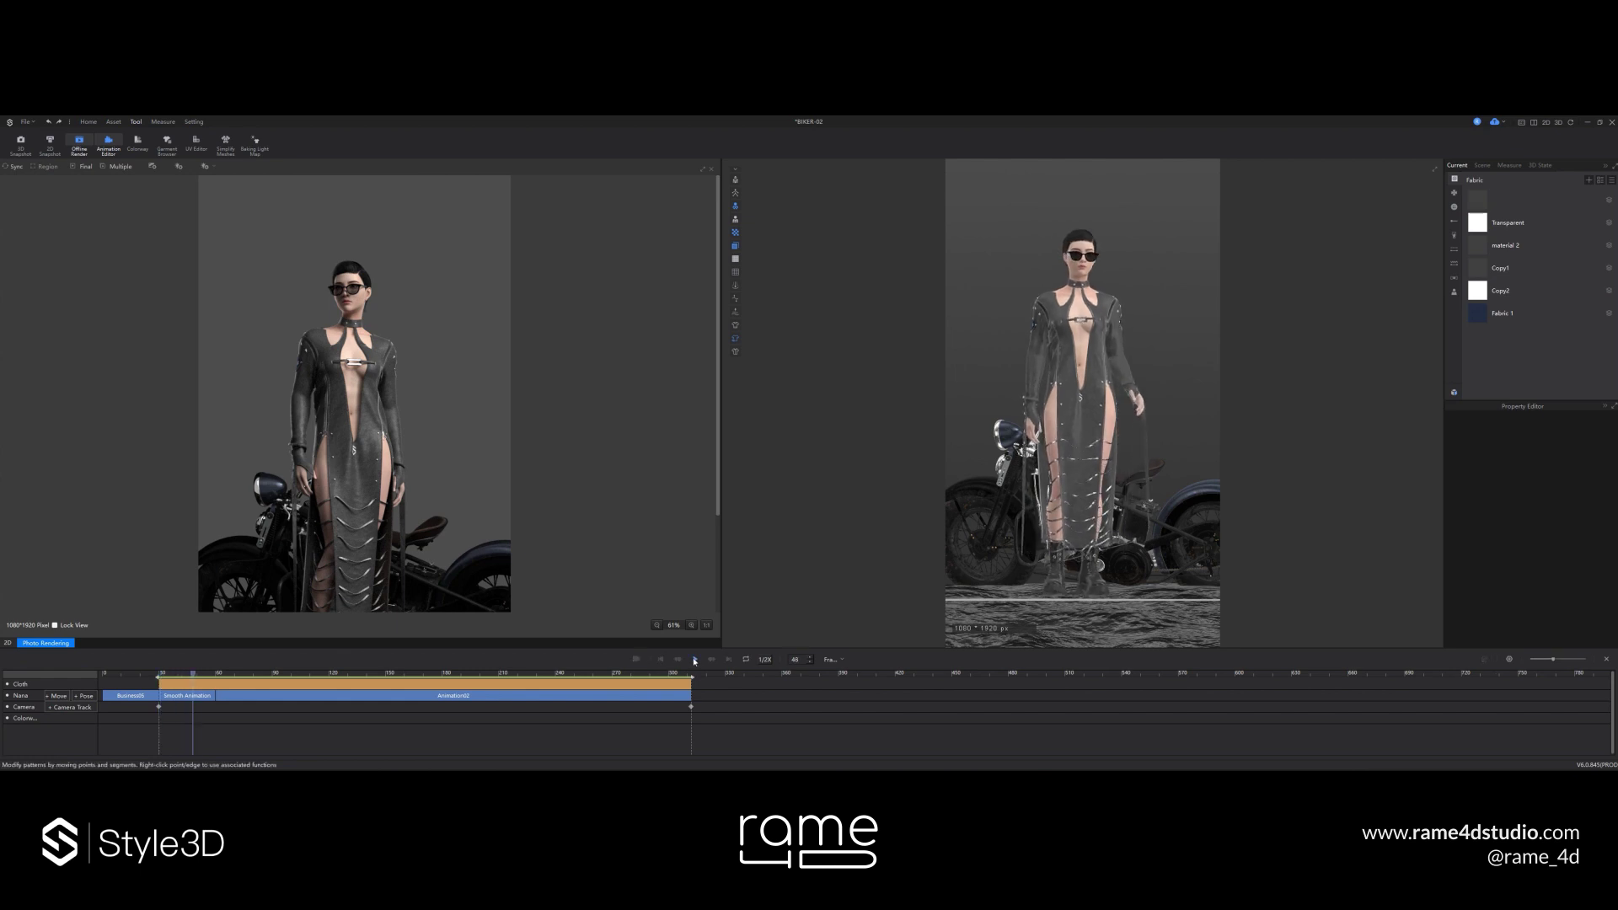
pyautogui.click(695, 660)
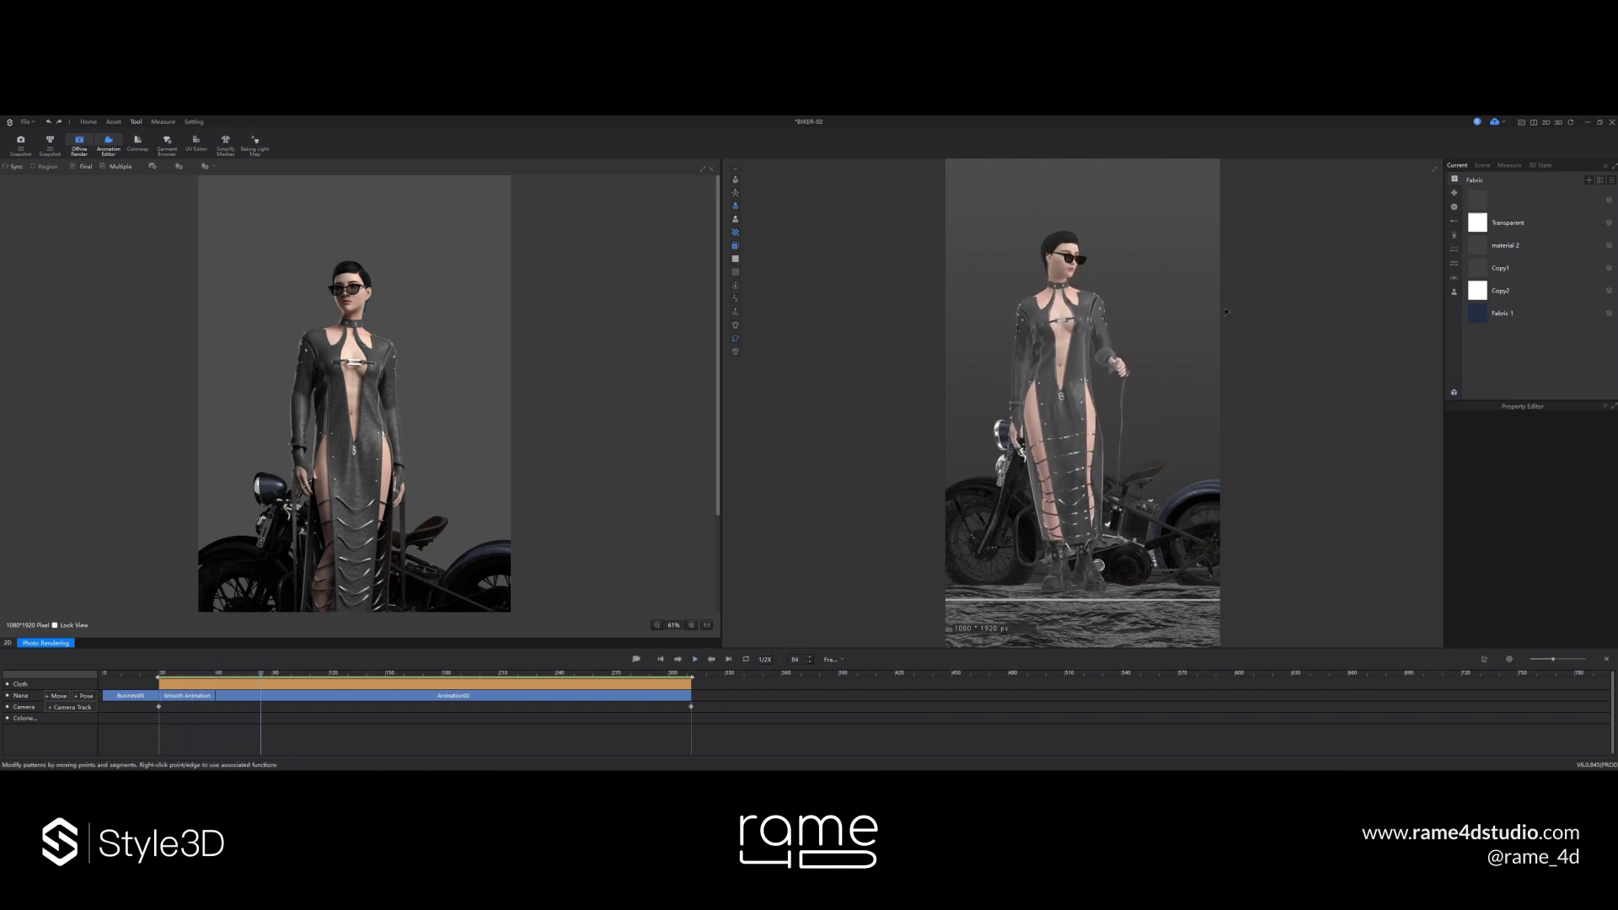
# - Insert a camera keyframe with a closer view of the avatar midway through the animation, and play it from the start
pyautogui.scroll(2, 1138, 354)
pyautogui.moveTo(1138, 354); pyautogui.dragTo(1158, 394, button='middle')
pyautogui.moveTo(1158, 394); pyautogui.dragTo(1101, 384, button='right')
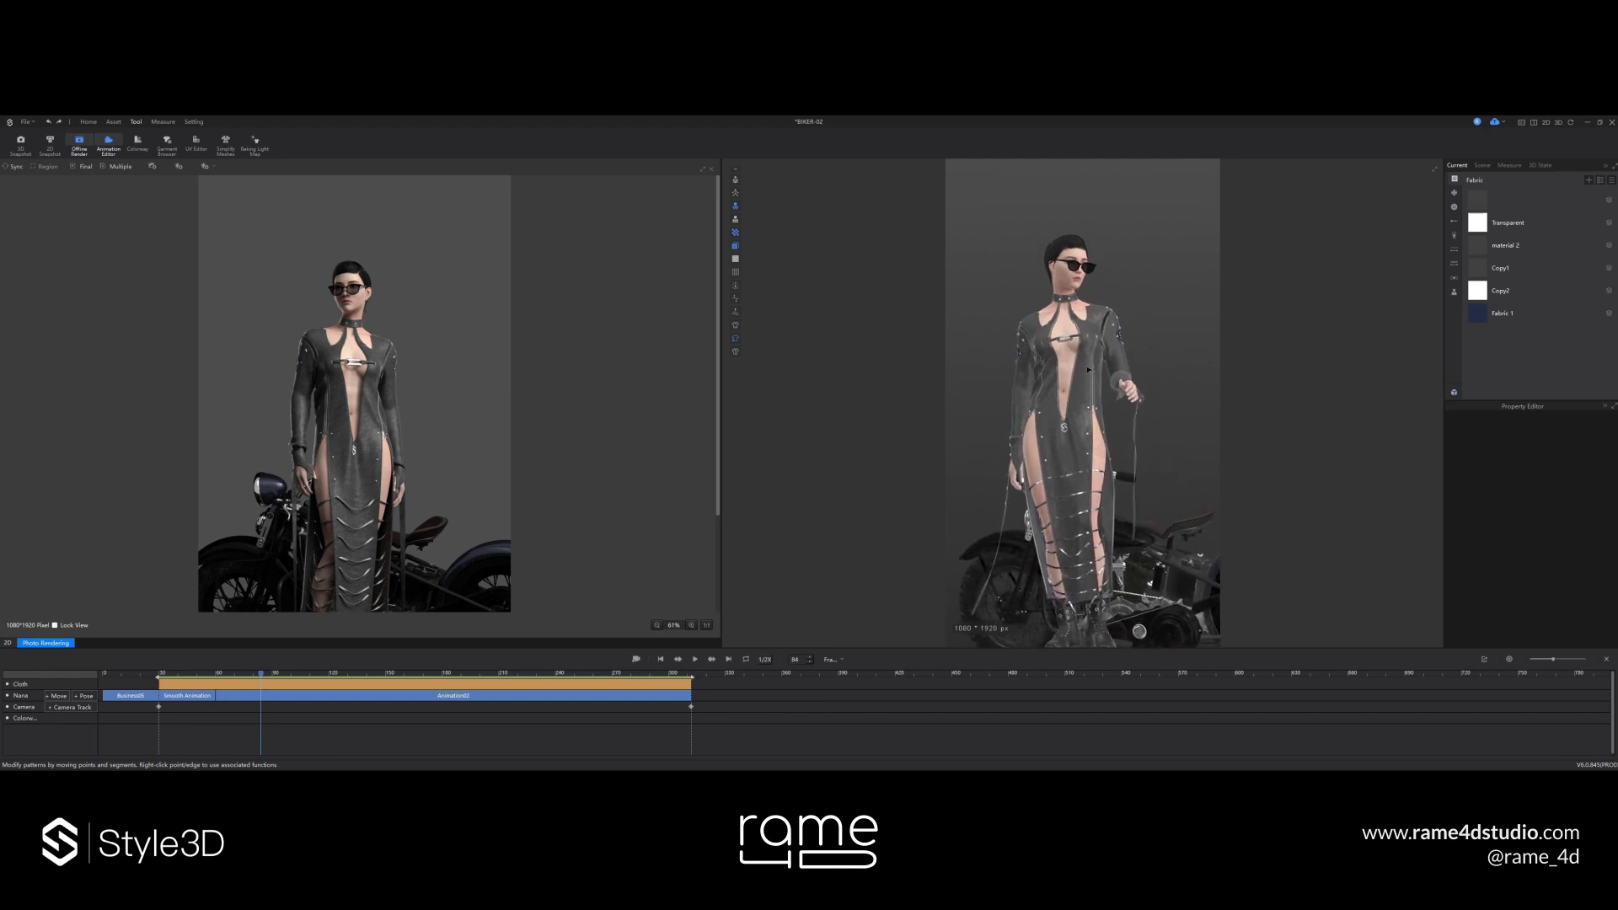
pyautogui.rightClick(266, 714)
pyautogui.click(274, 720)
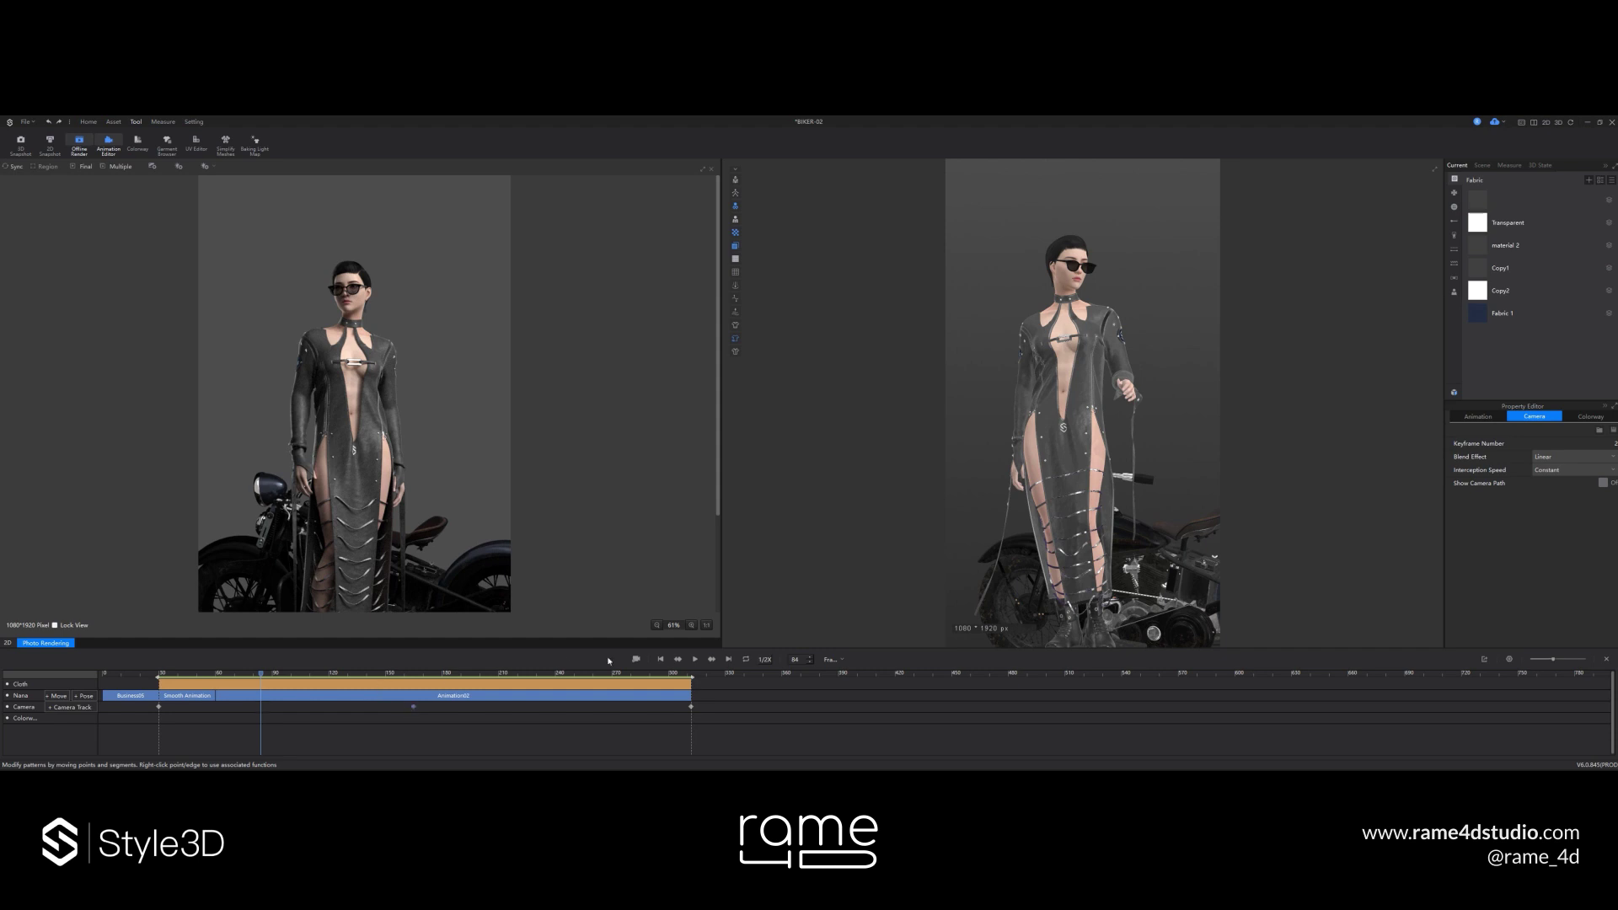
pyautogui.moveTo(257, 674); pyautogui.dragTo(414, 691)
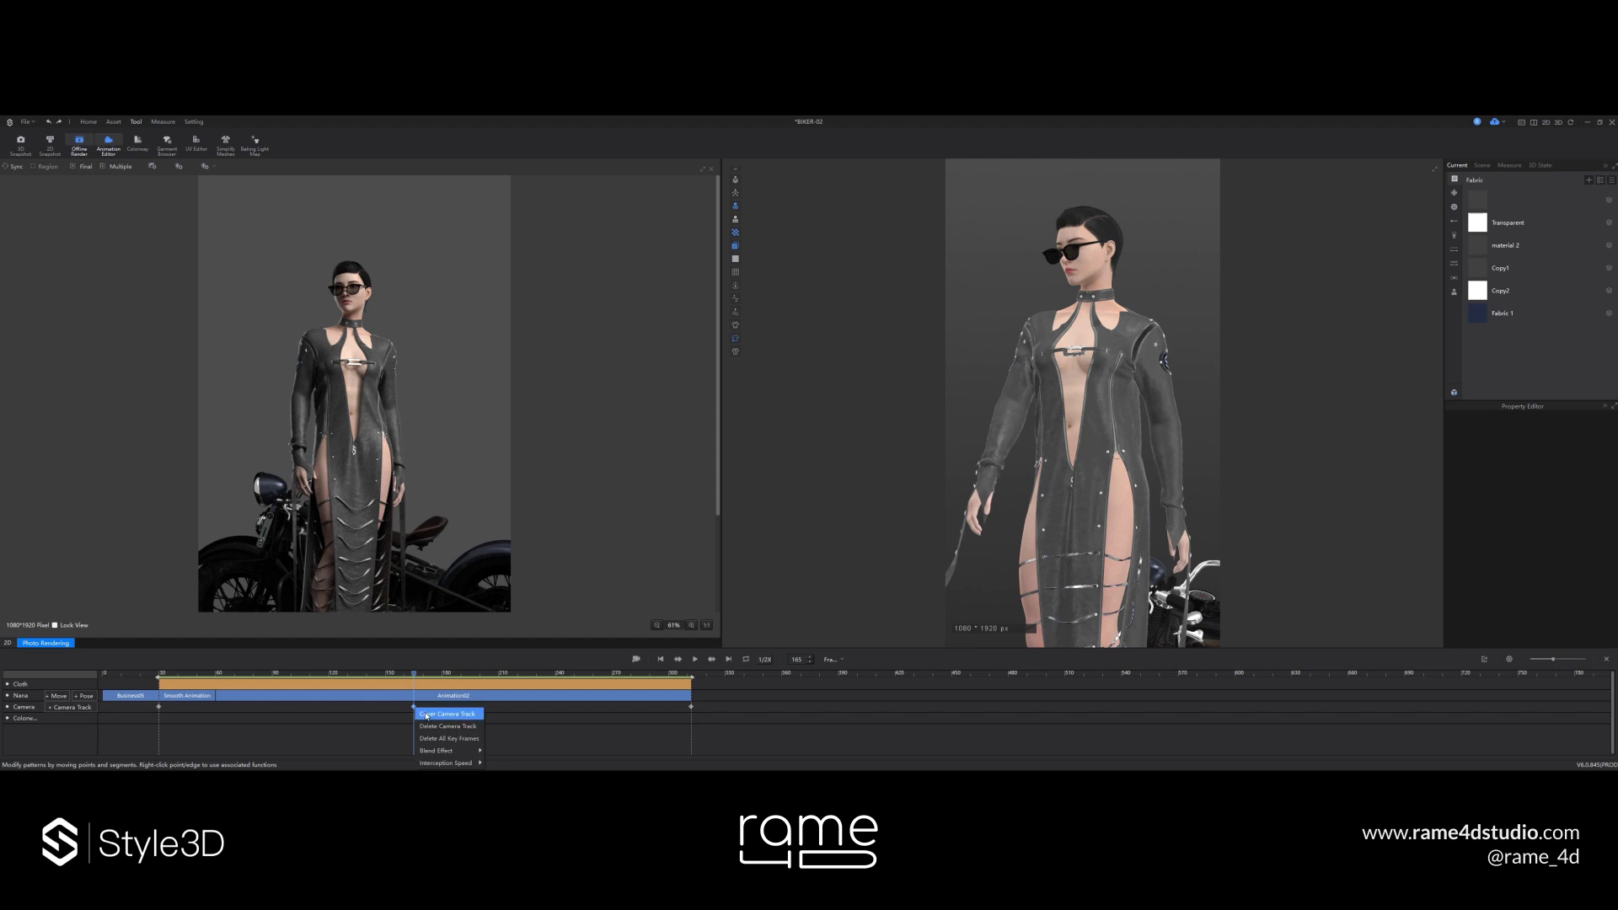
pyautogui.click(663, 660)
pyautogui.click(694, 659)
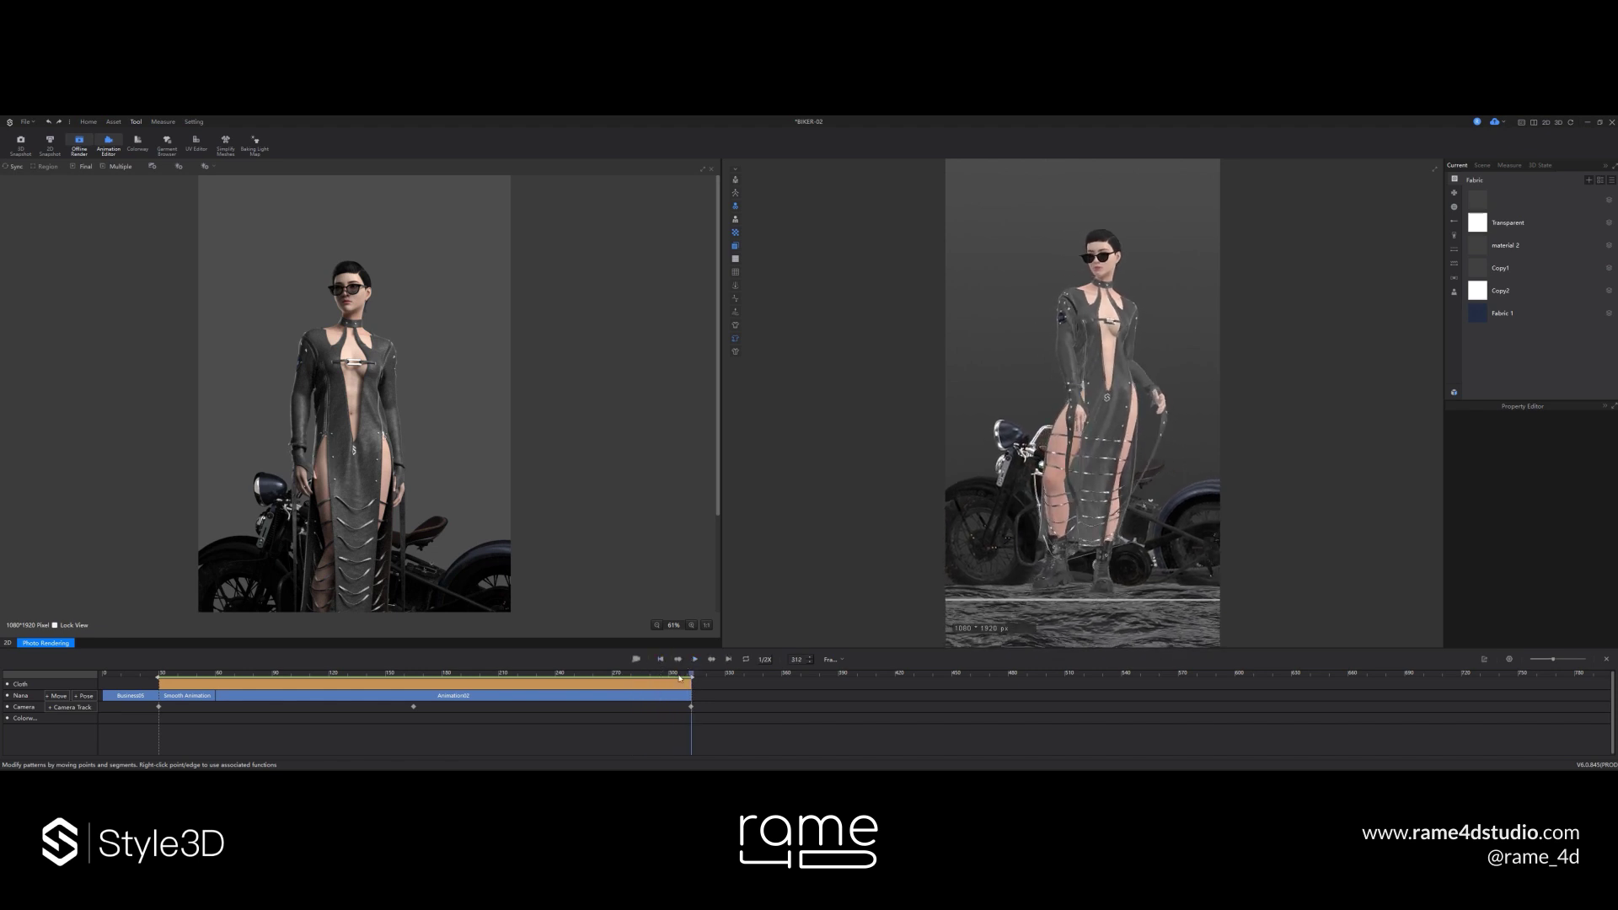
# - Save the project and restart the photo rendering with the image fitted to the render view
pyautogui.click(27, 122)
pyautogui.click(38, 175)
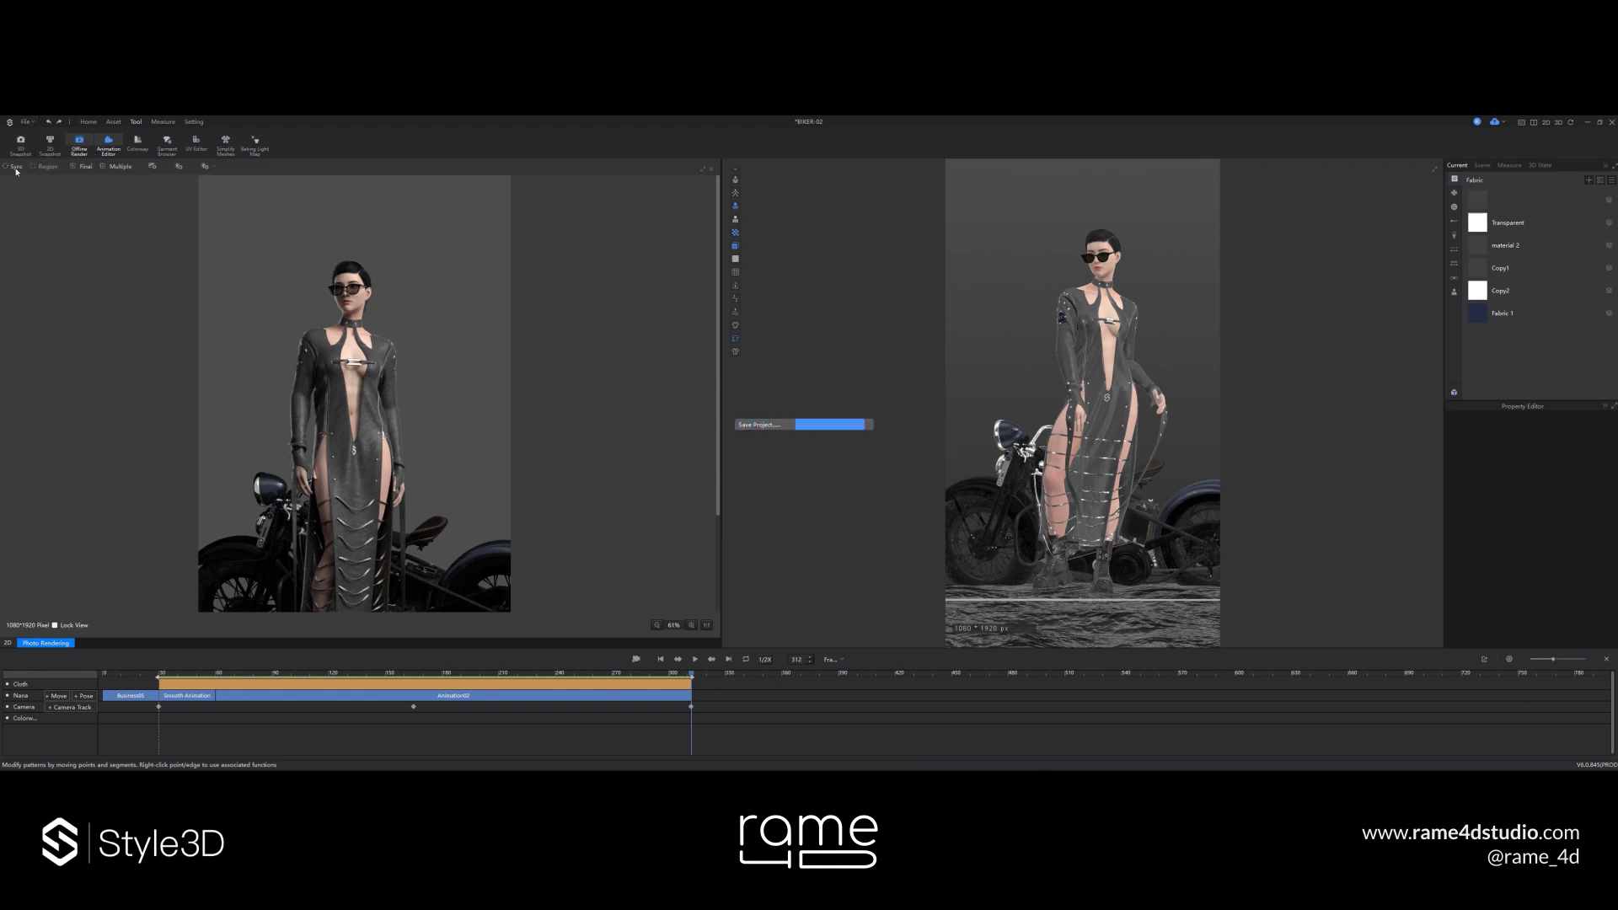
pyautogui.click(15, 167)
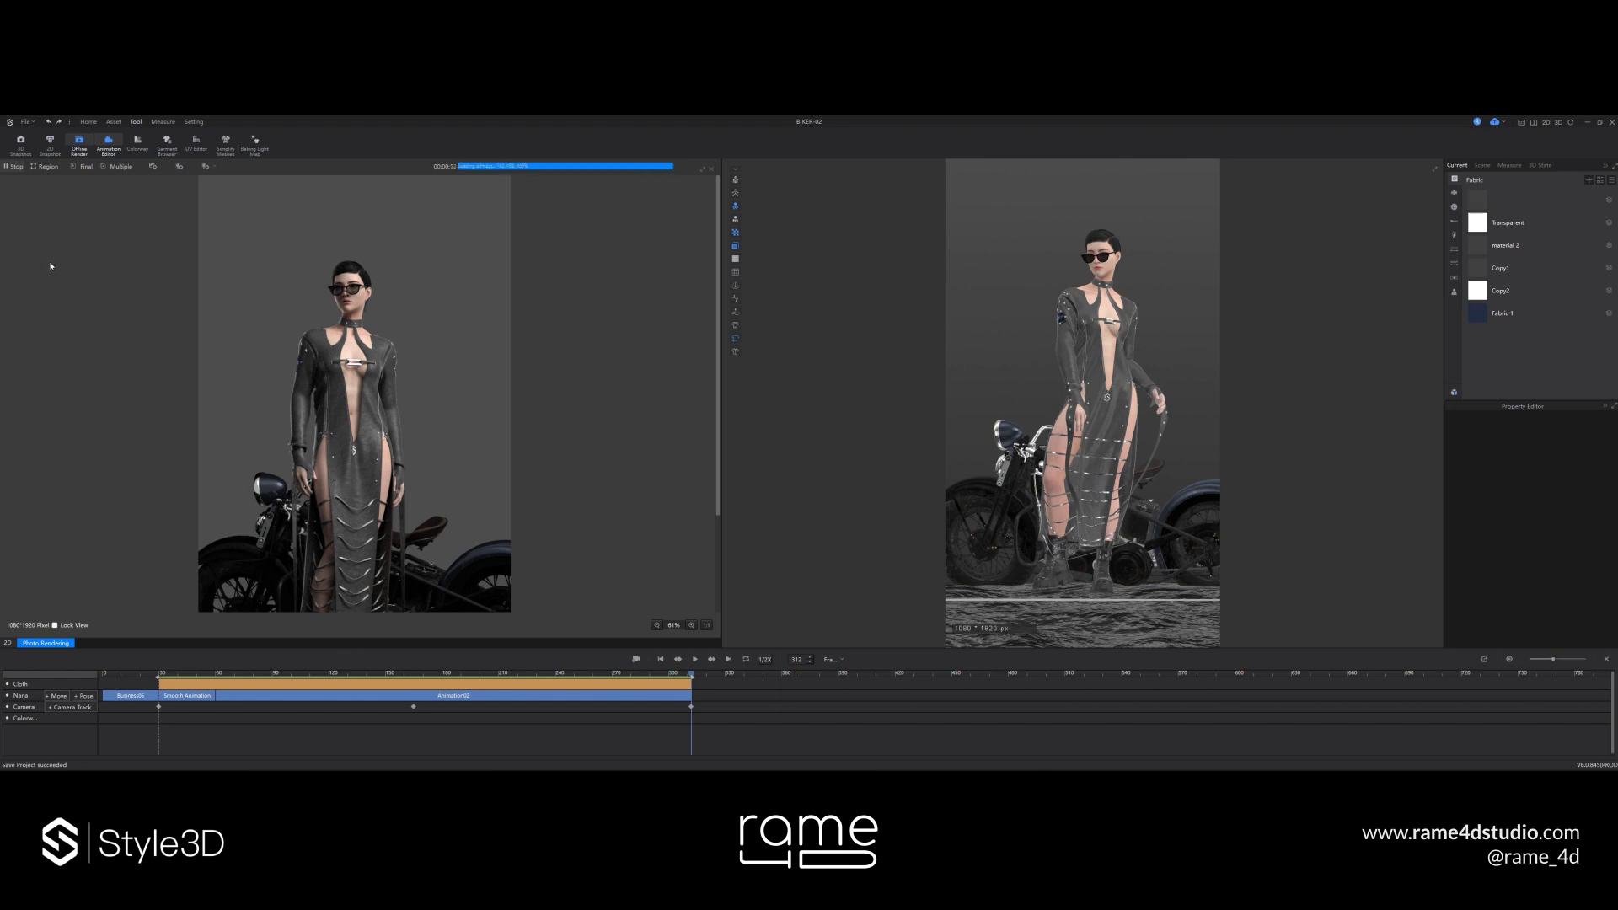
pyautogui.click(706, 625)
pyautogui.click(706, 625)
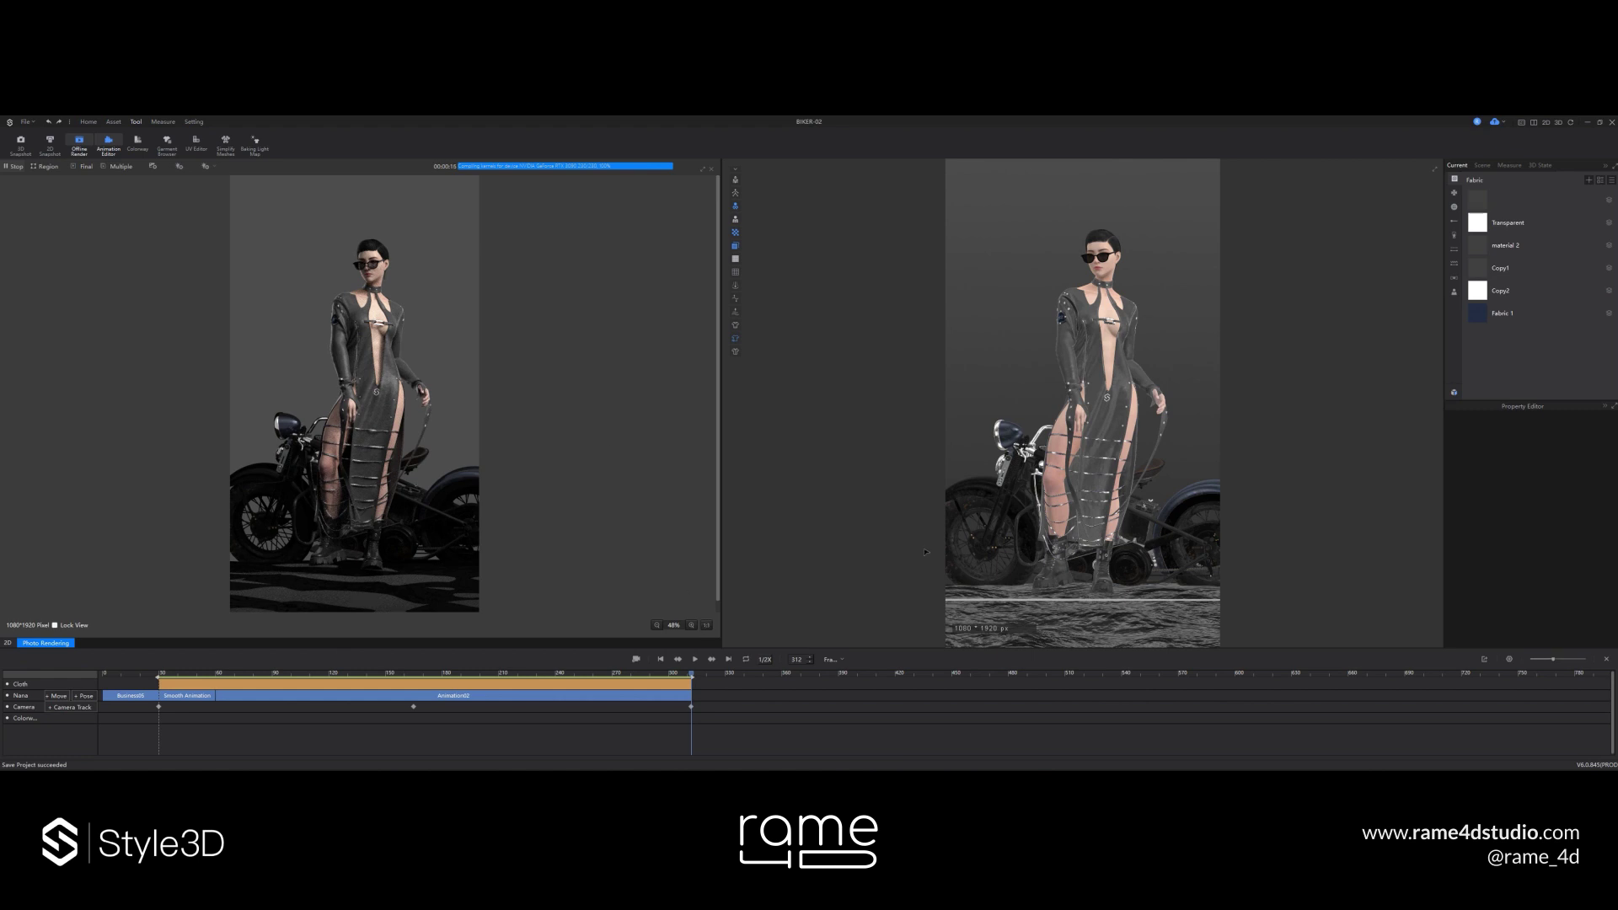
# - Try the Shiny and Leather render types on the ground's suelo material
pyautogui.click(1036, 618)
pyautogui.click(1535, 567)
pyautogui.click(1555, 571)
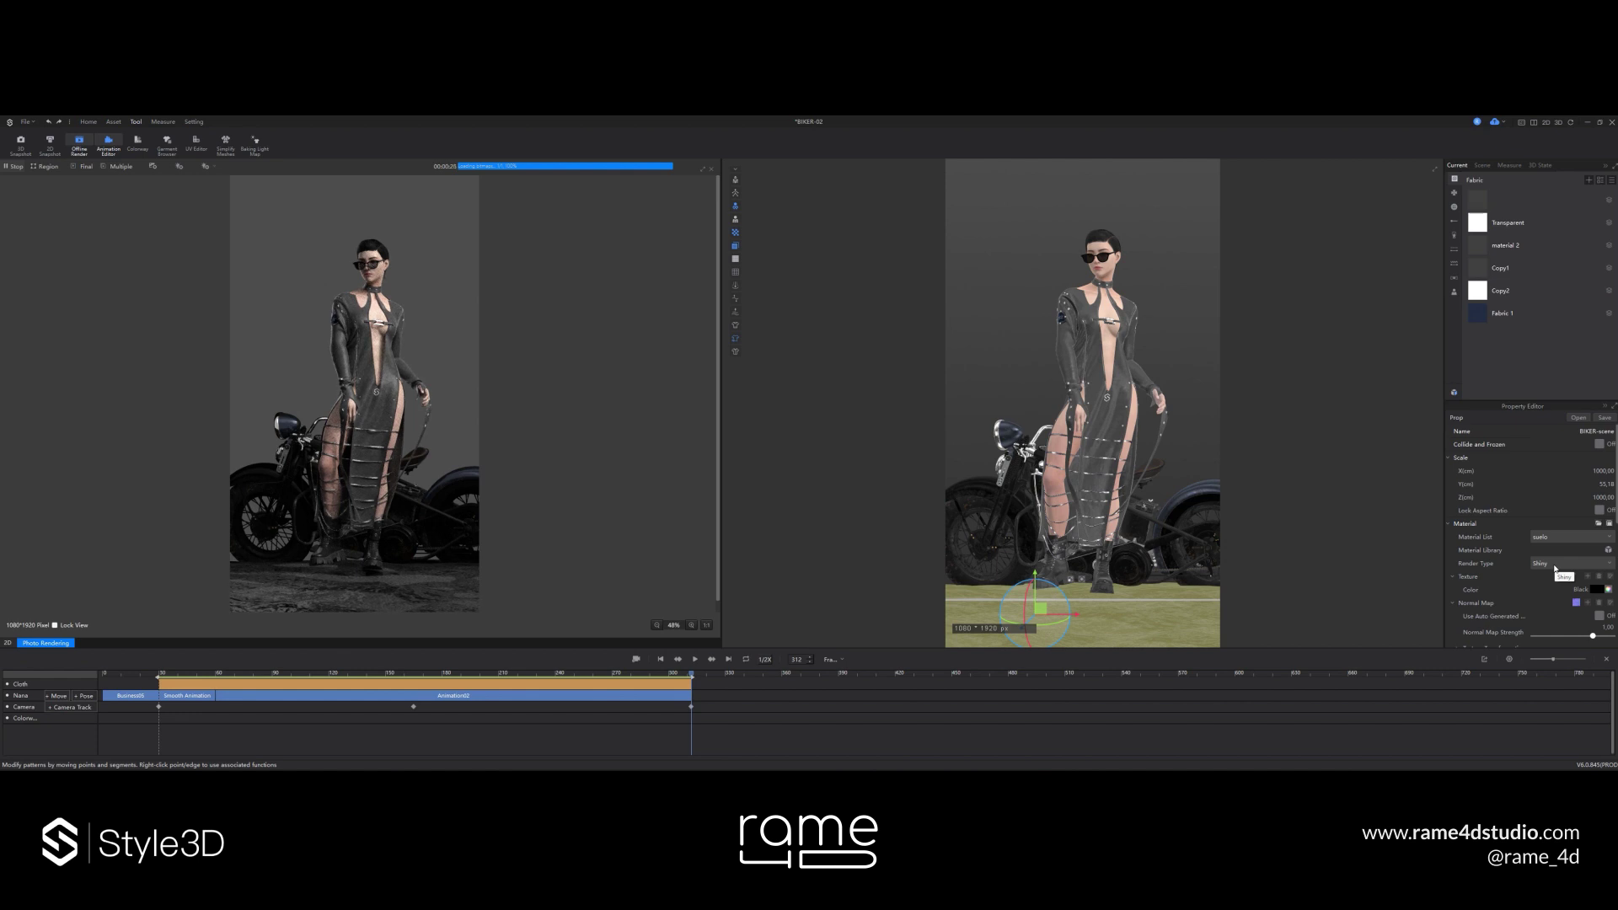
pyautogui.click(1555, 564)
pyautogui.click(1556, 576)
# - Set the ground's suelo material to the Laser render type and its Color5 to dark grey (#404040)
pyautogui.click(1556, 564)
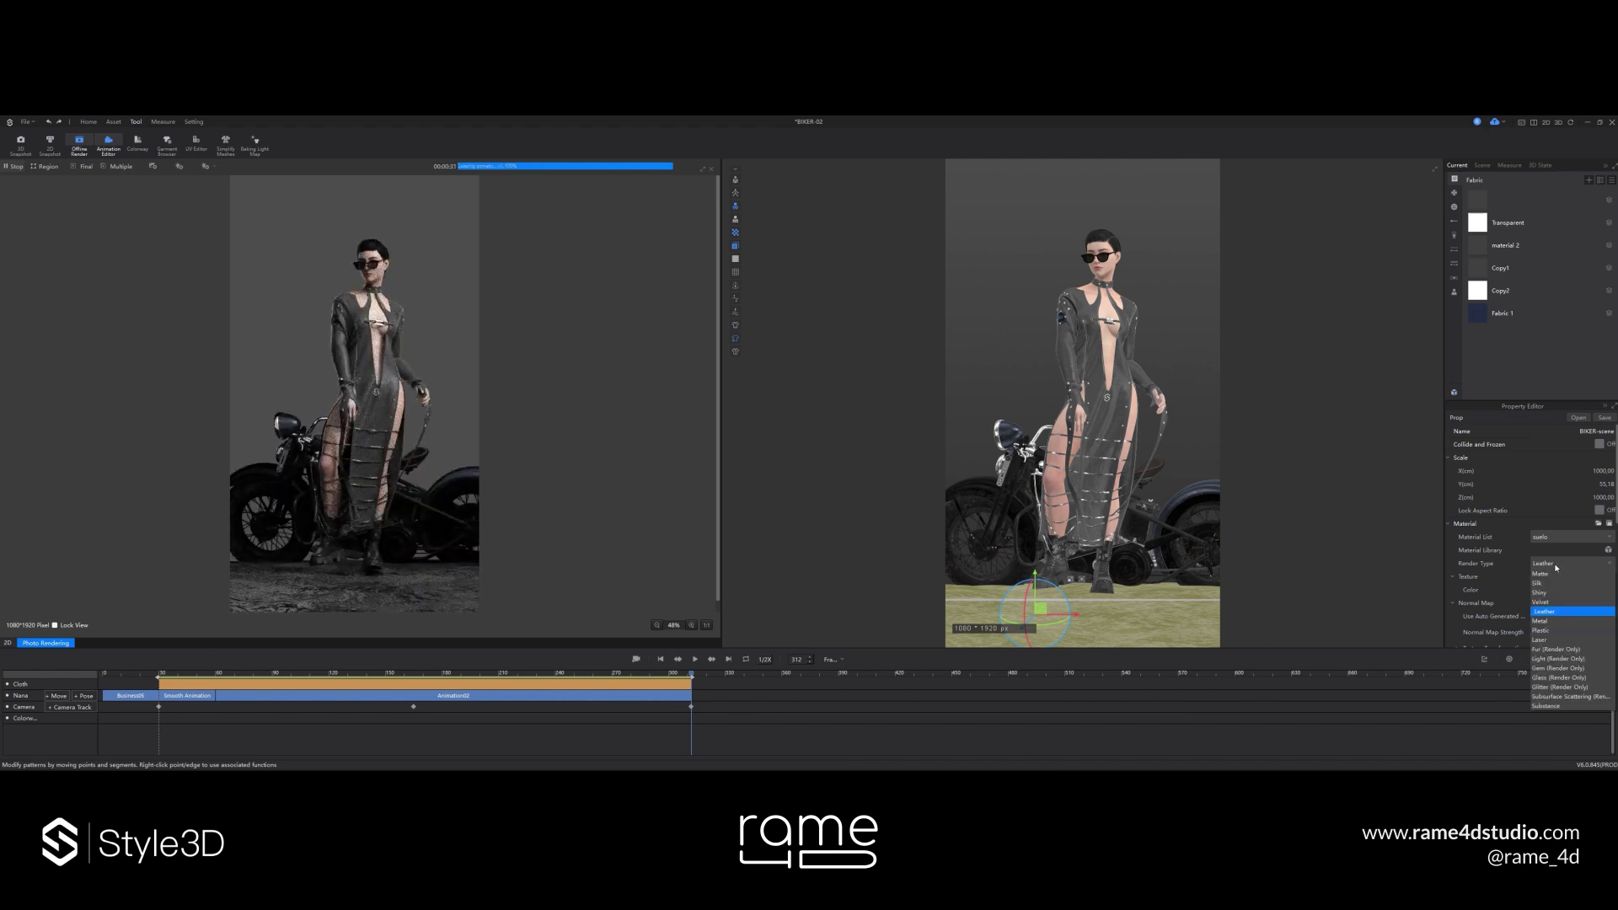
pyautogui.click(1551, 642)
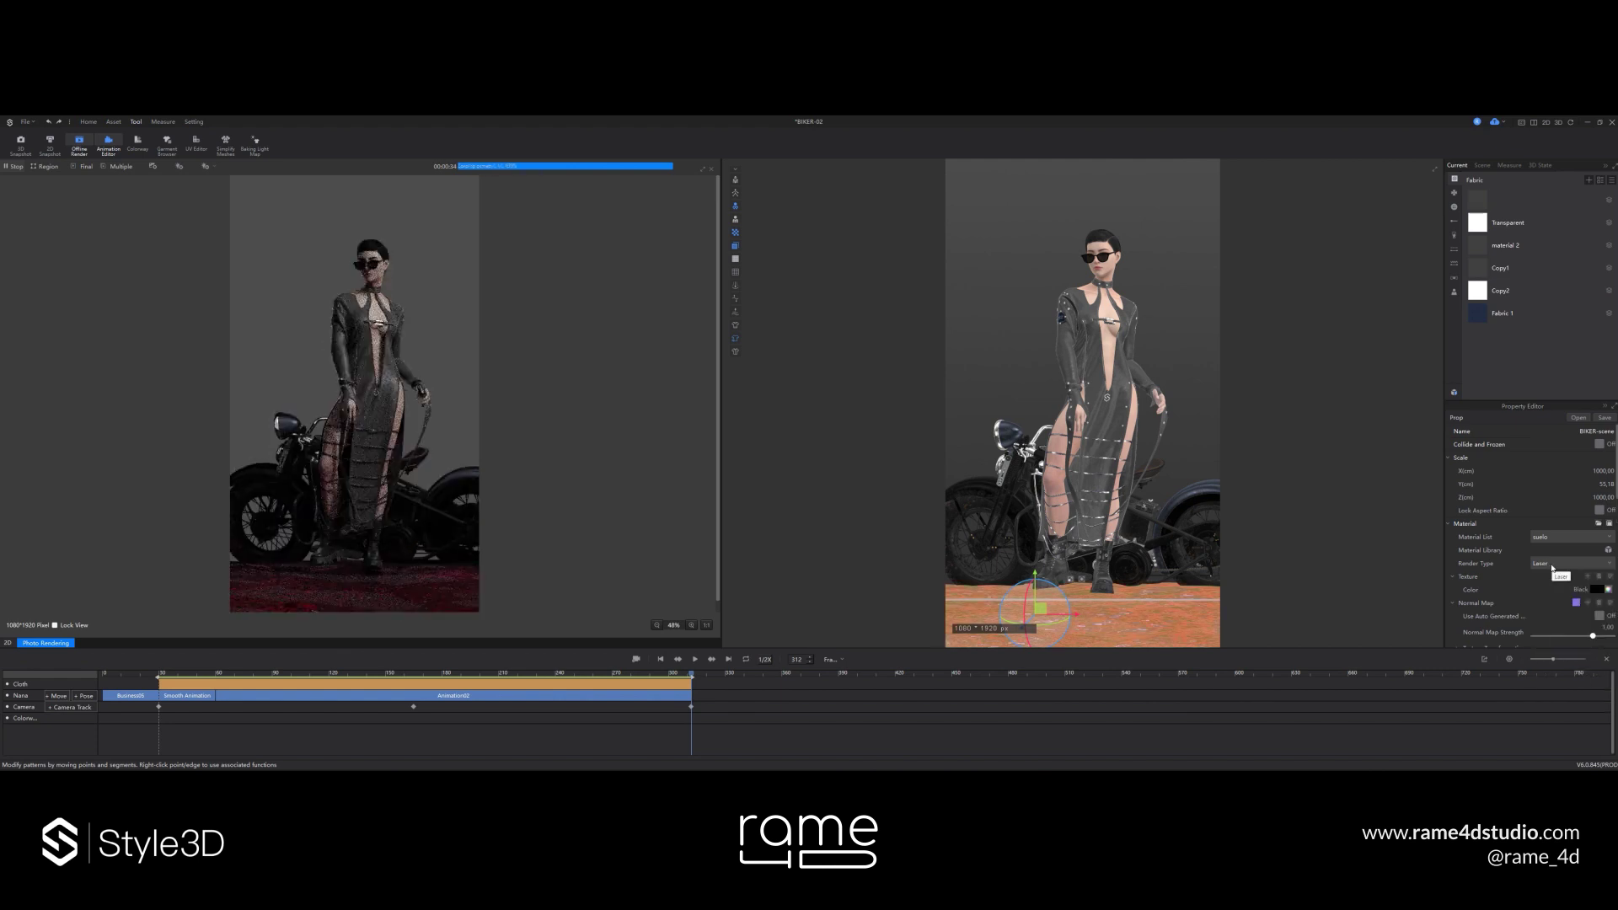
pyautogui.scroll(-5, 1555, 605)
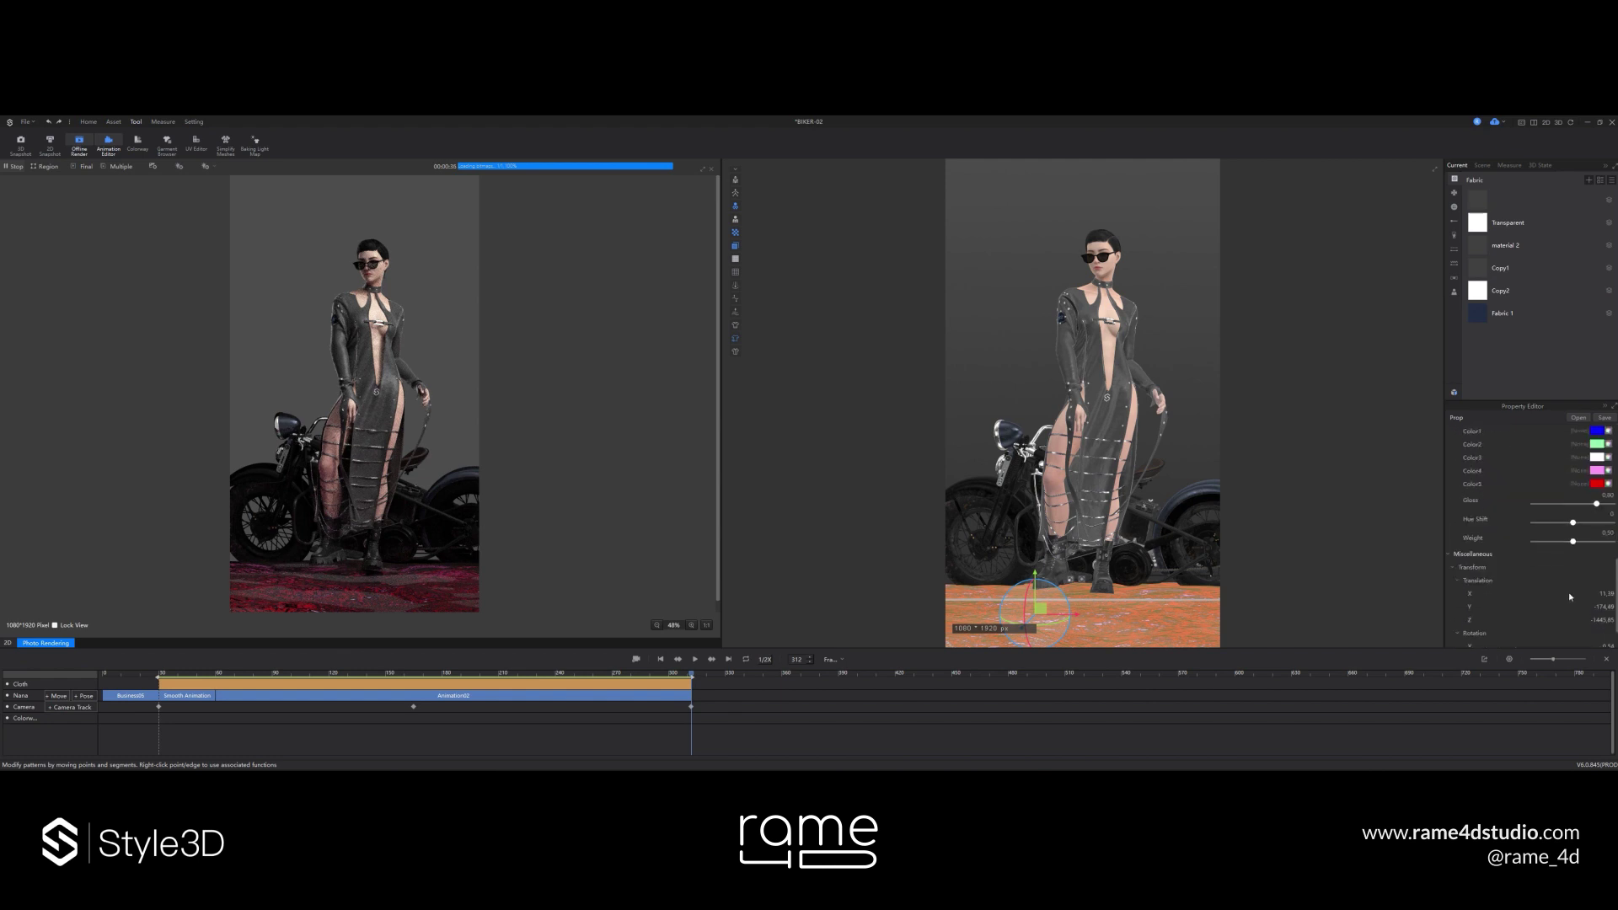
pyautogui.click(1597, 483)
pyautogui.click(756, 555)
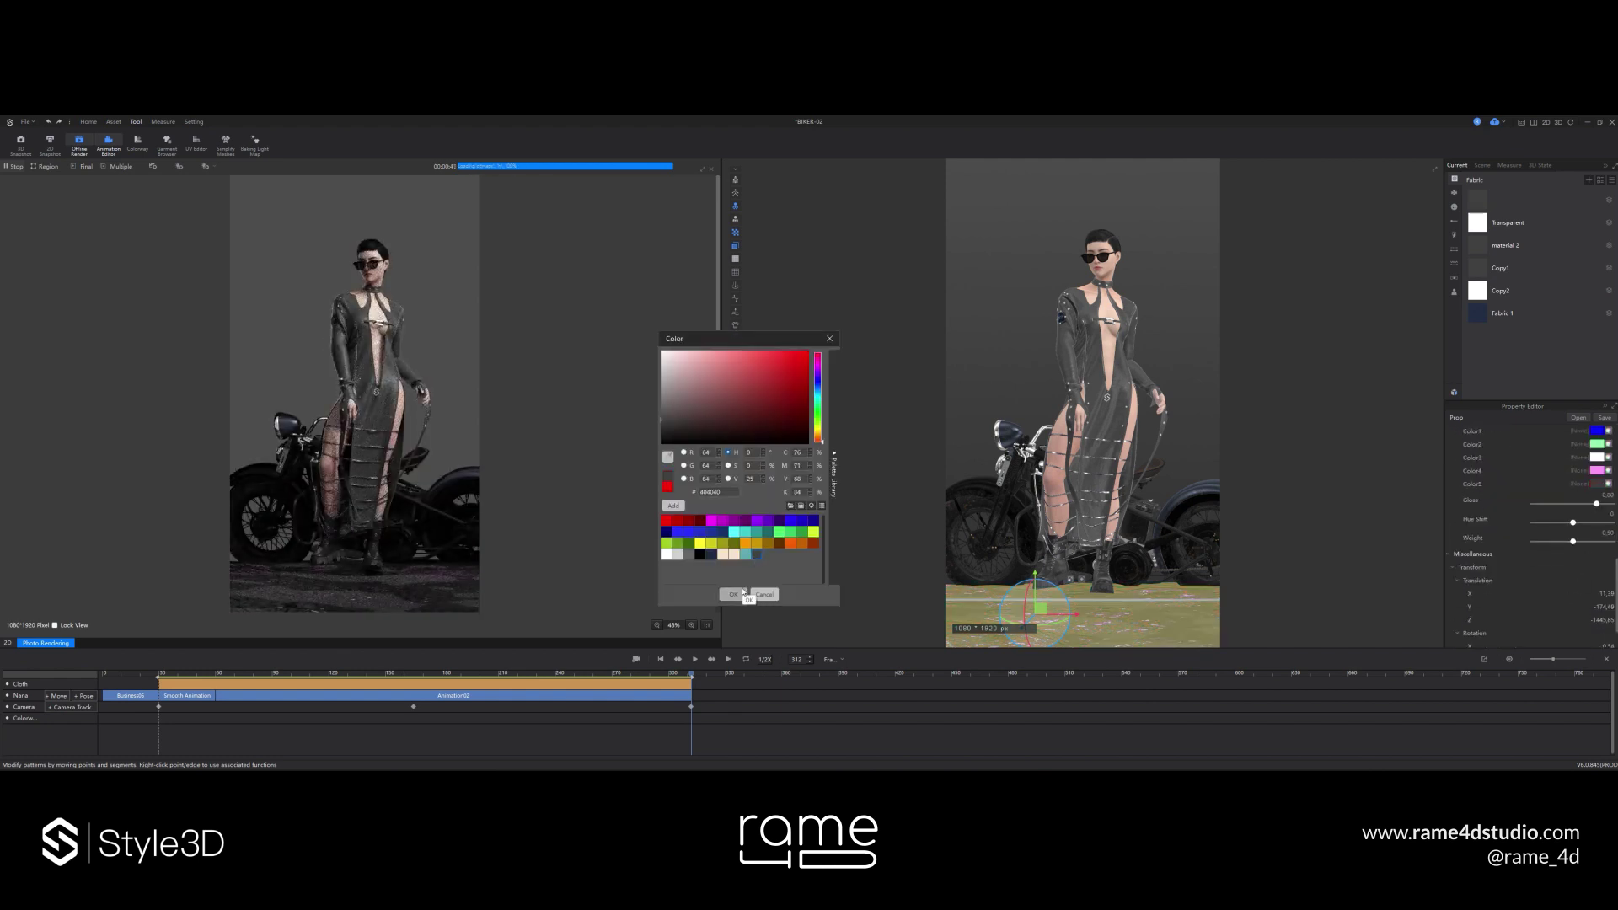
pyautogui.click(744, 593)
# - Set the ground material's Color4 to dark blue (#110098) and save the project
pyautogui.click(1608, 471)
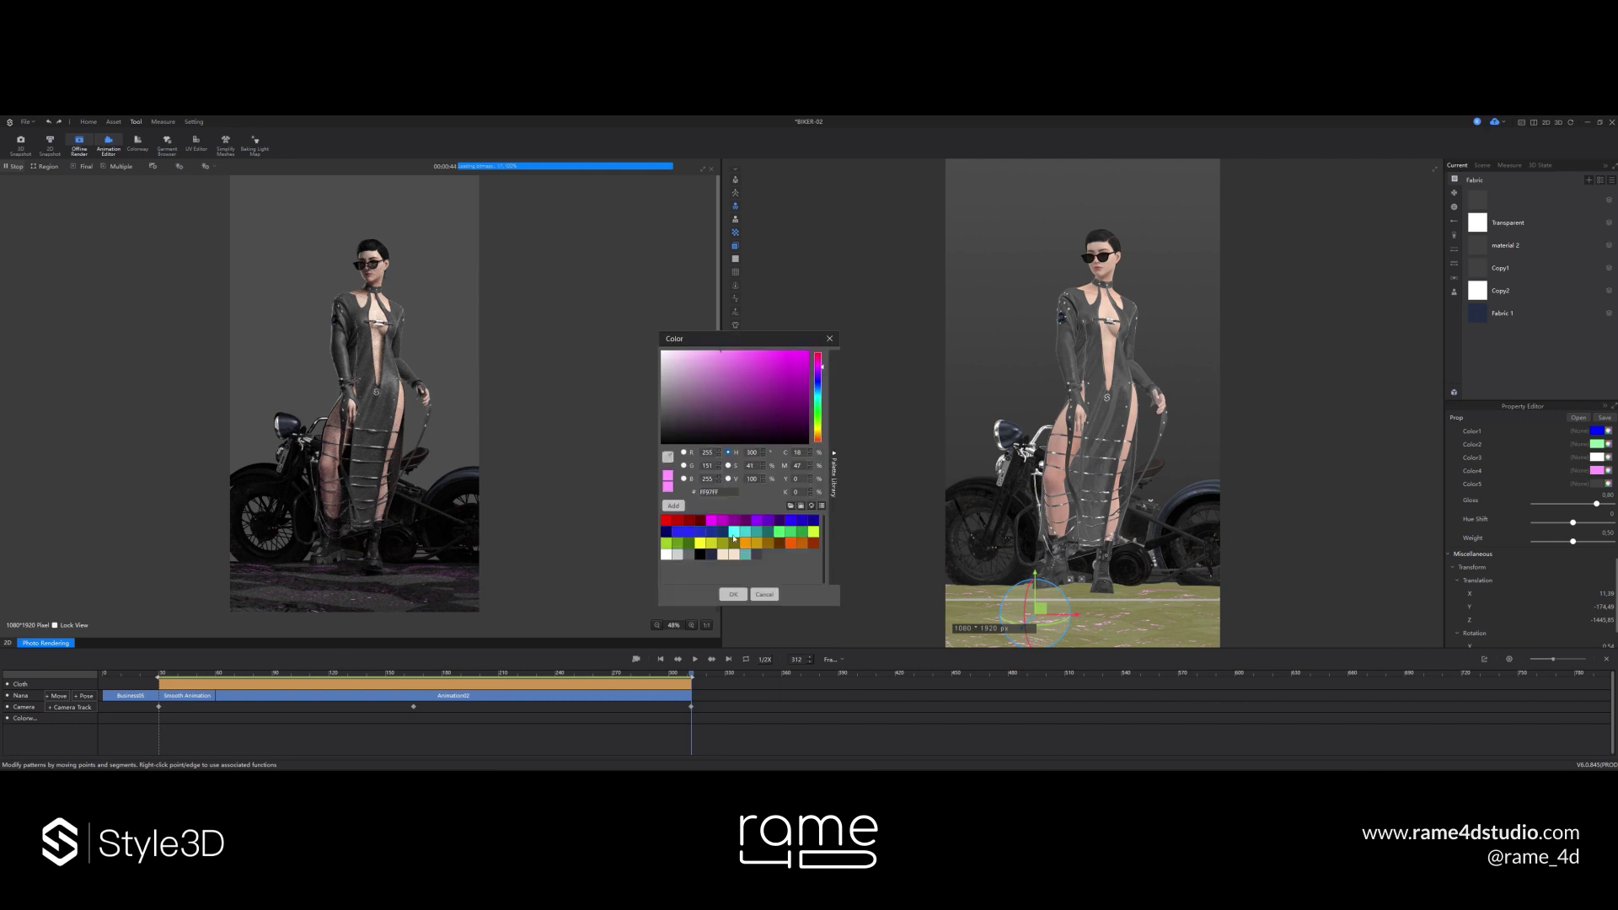
pyautogui.click(801, 520)
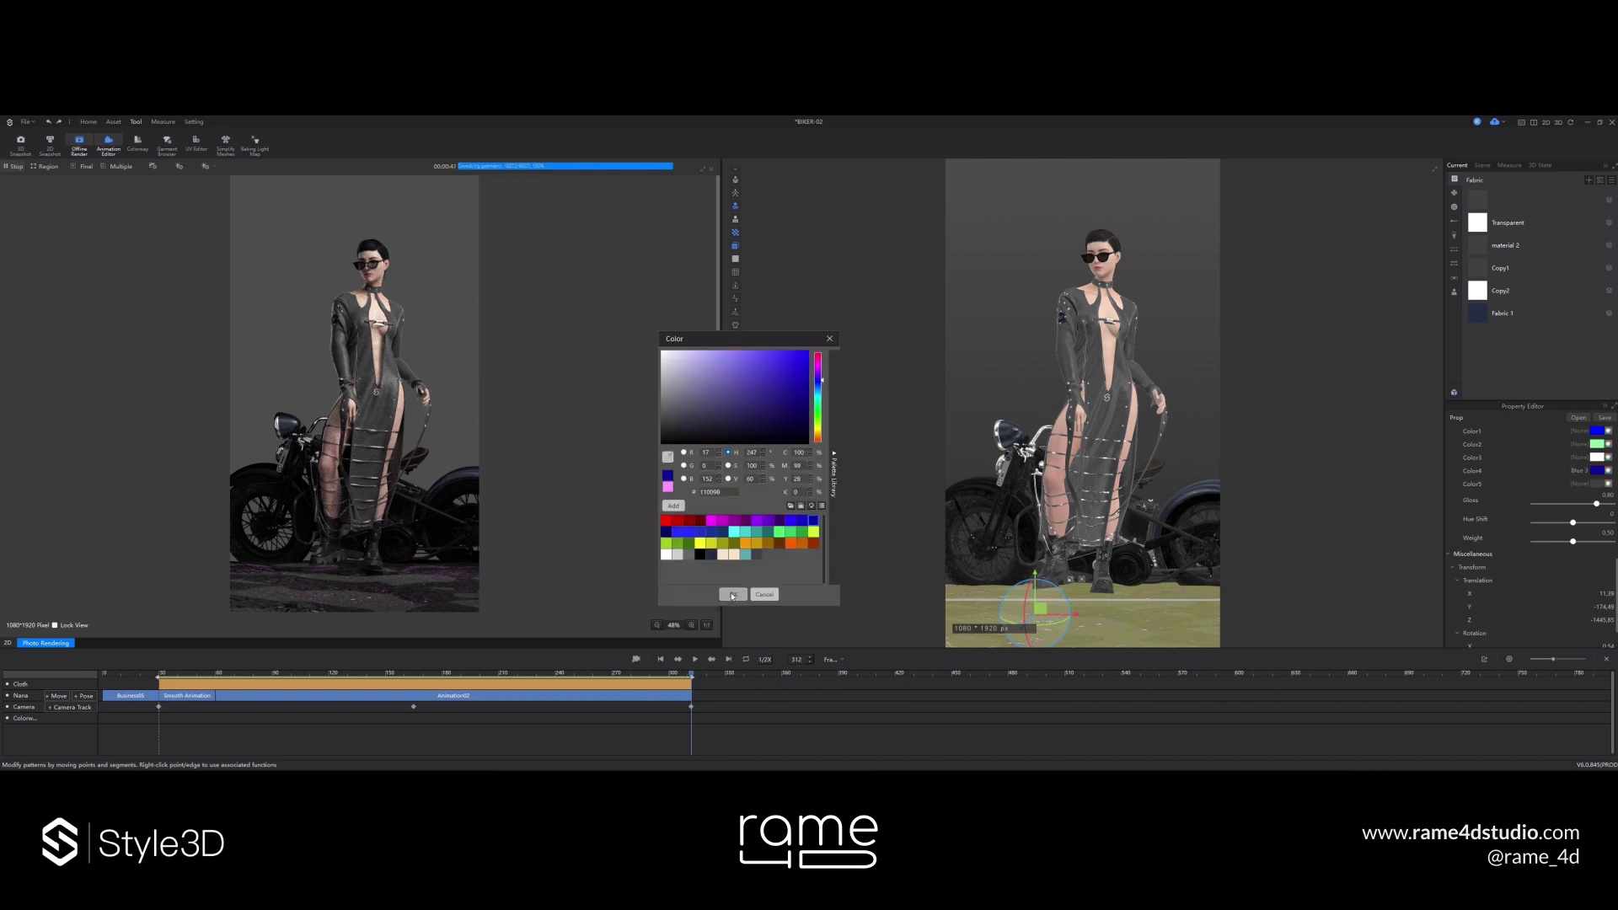
pyautogui.click(732, 593)
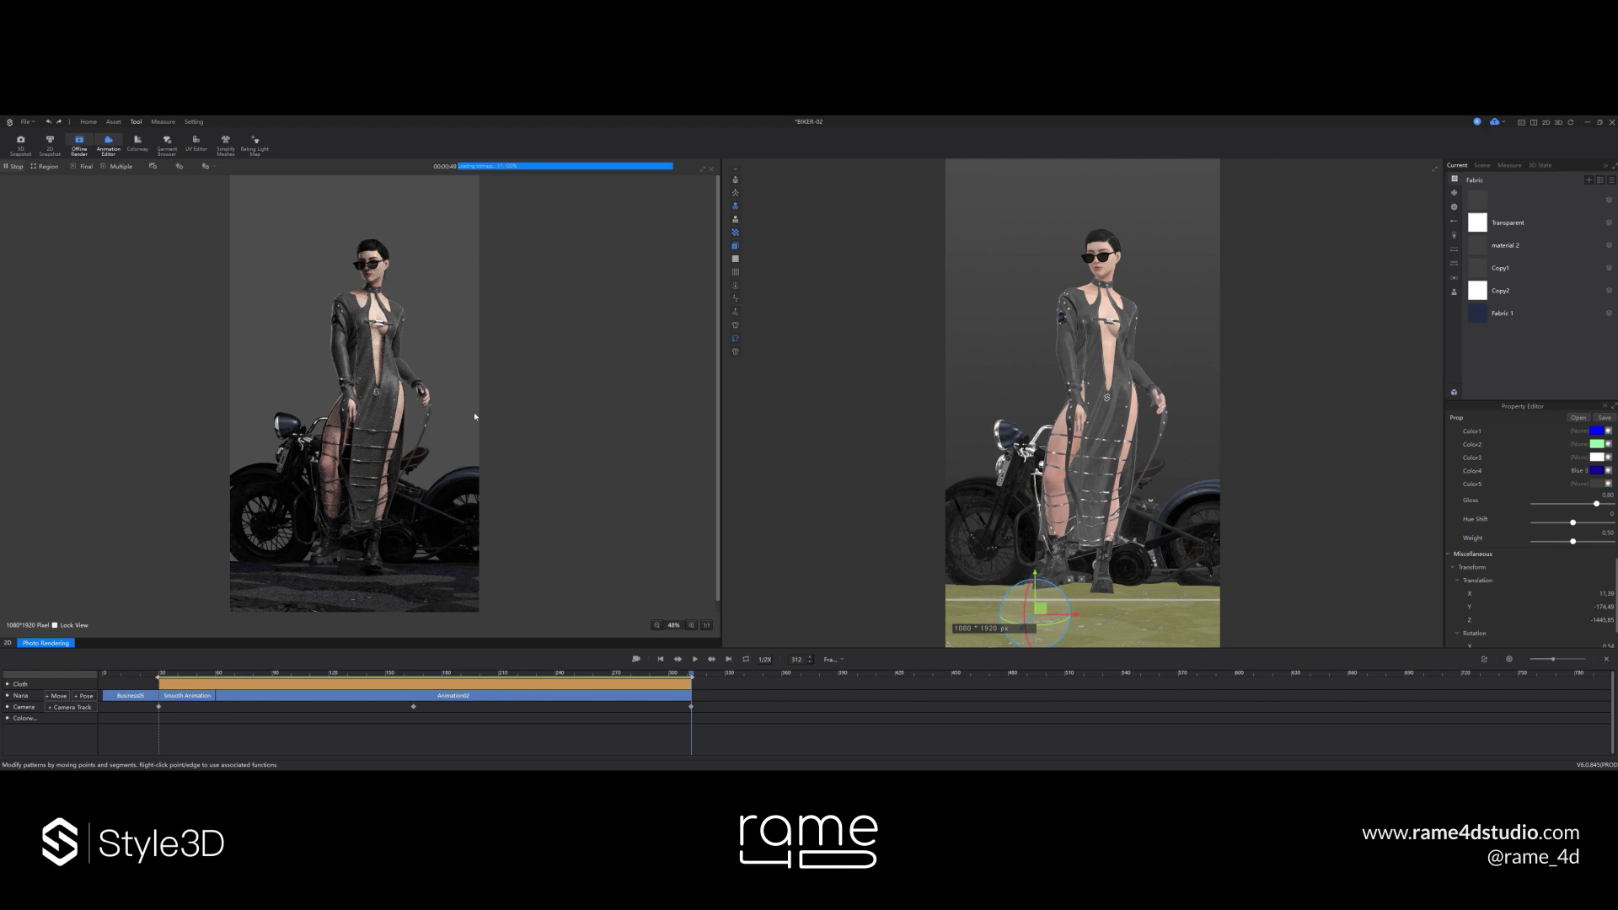
pyautogui.click(26, 123)
pyautogui.click(40, 176)
pyautogui.hotkey('ctrl', 's')
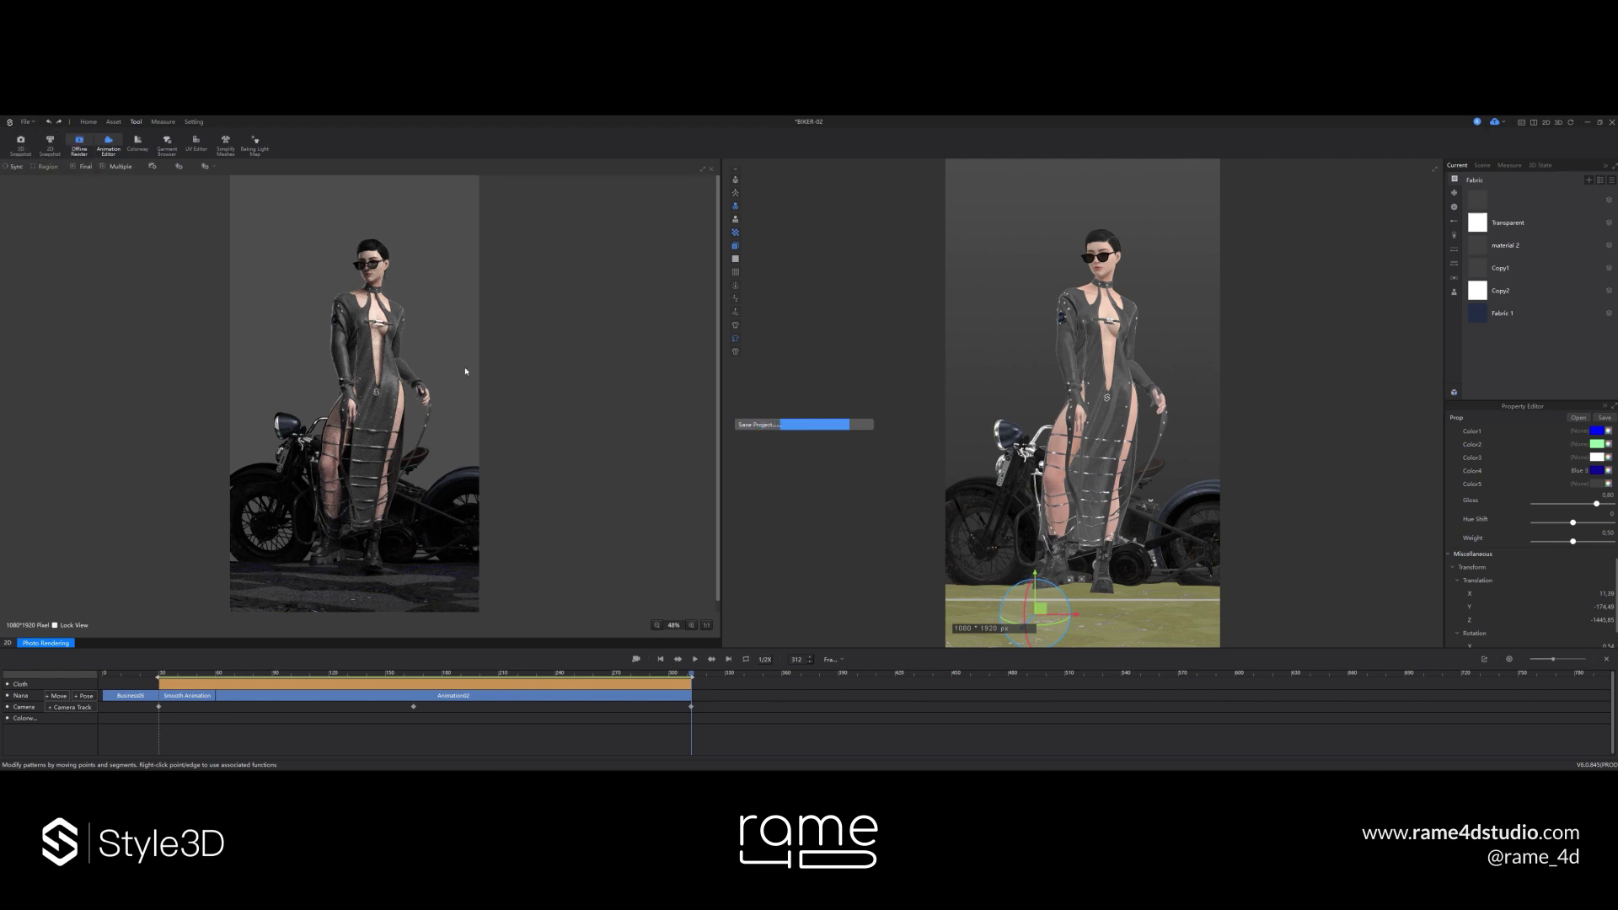
# - Raise the ground slightly toward the avatar's boots and restart the rendering from the final camera keyframe's view
pyautogui.moveTo(1135, 567); pyautogui.dragTo(1041, 597, button='right')
pyautogui.moveTo(1035, 586); pyautogui.dragTo(1036, 583)
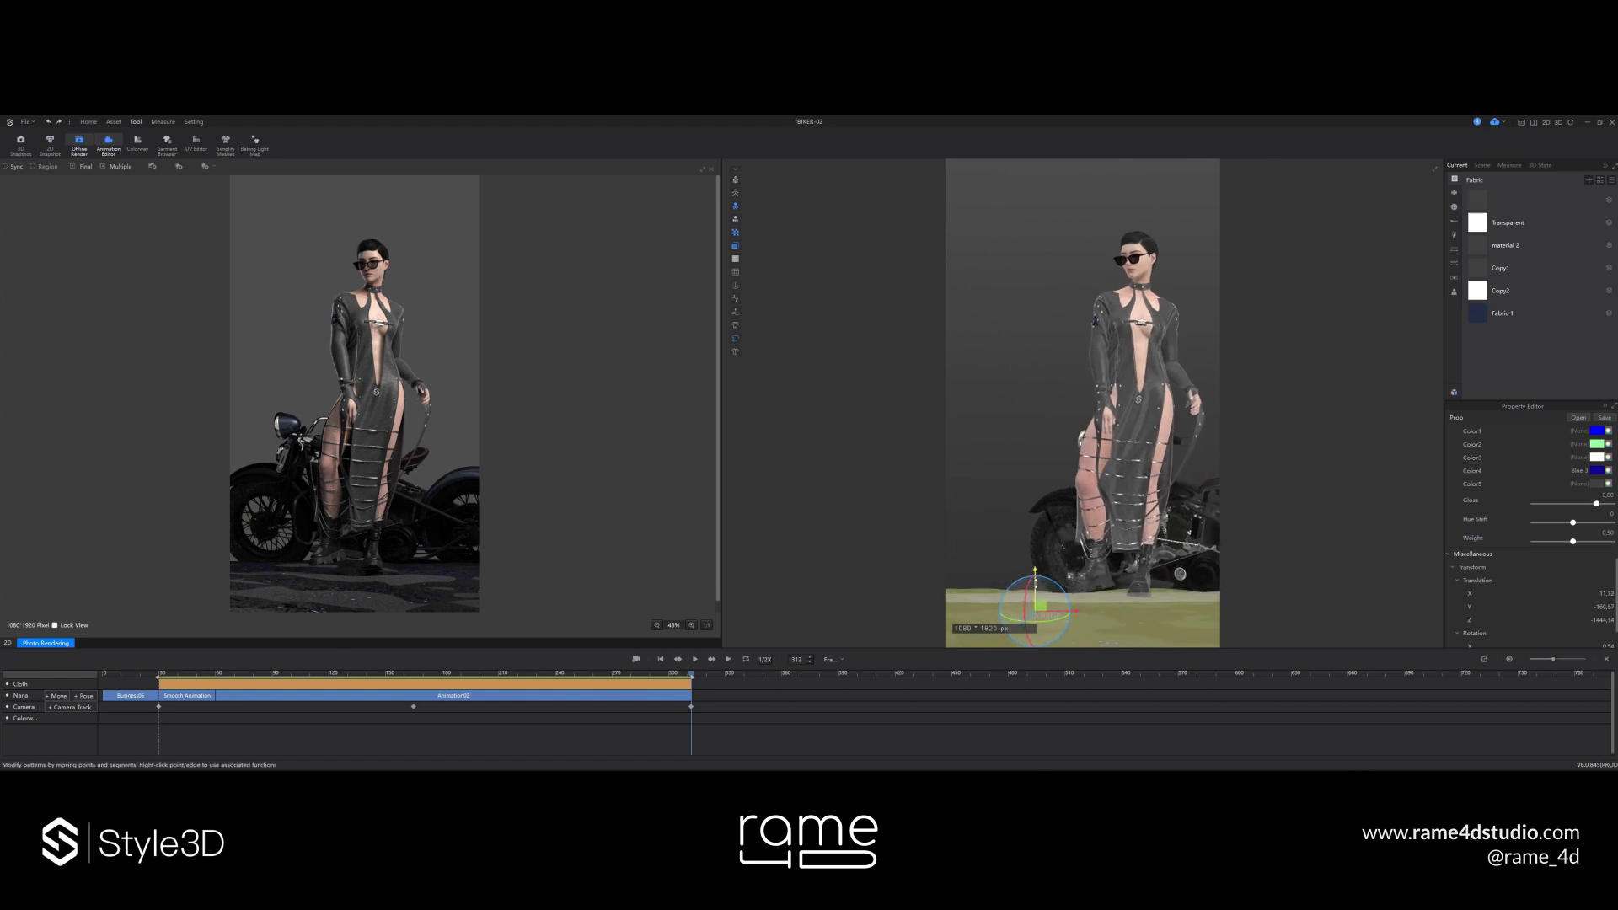
pyautogui.click(1032, 429)
pyautogui.moveTo(1032, 429); pyautogui.dragTo(1150, 519, button='right')
pyautogui.moveTo(693, 677)
pyautogui.mouseDown()
pyautogui.moveTo(337, 673)
pyautogui.moveTo(690, 701)
pyautogui.mouseUp()
pyautogui.click(690, 700)
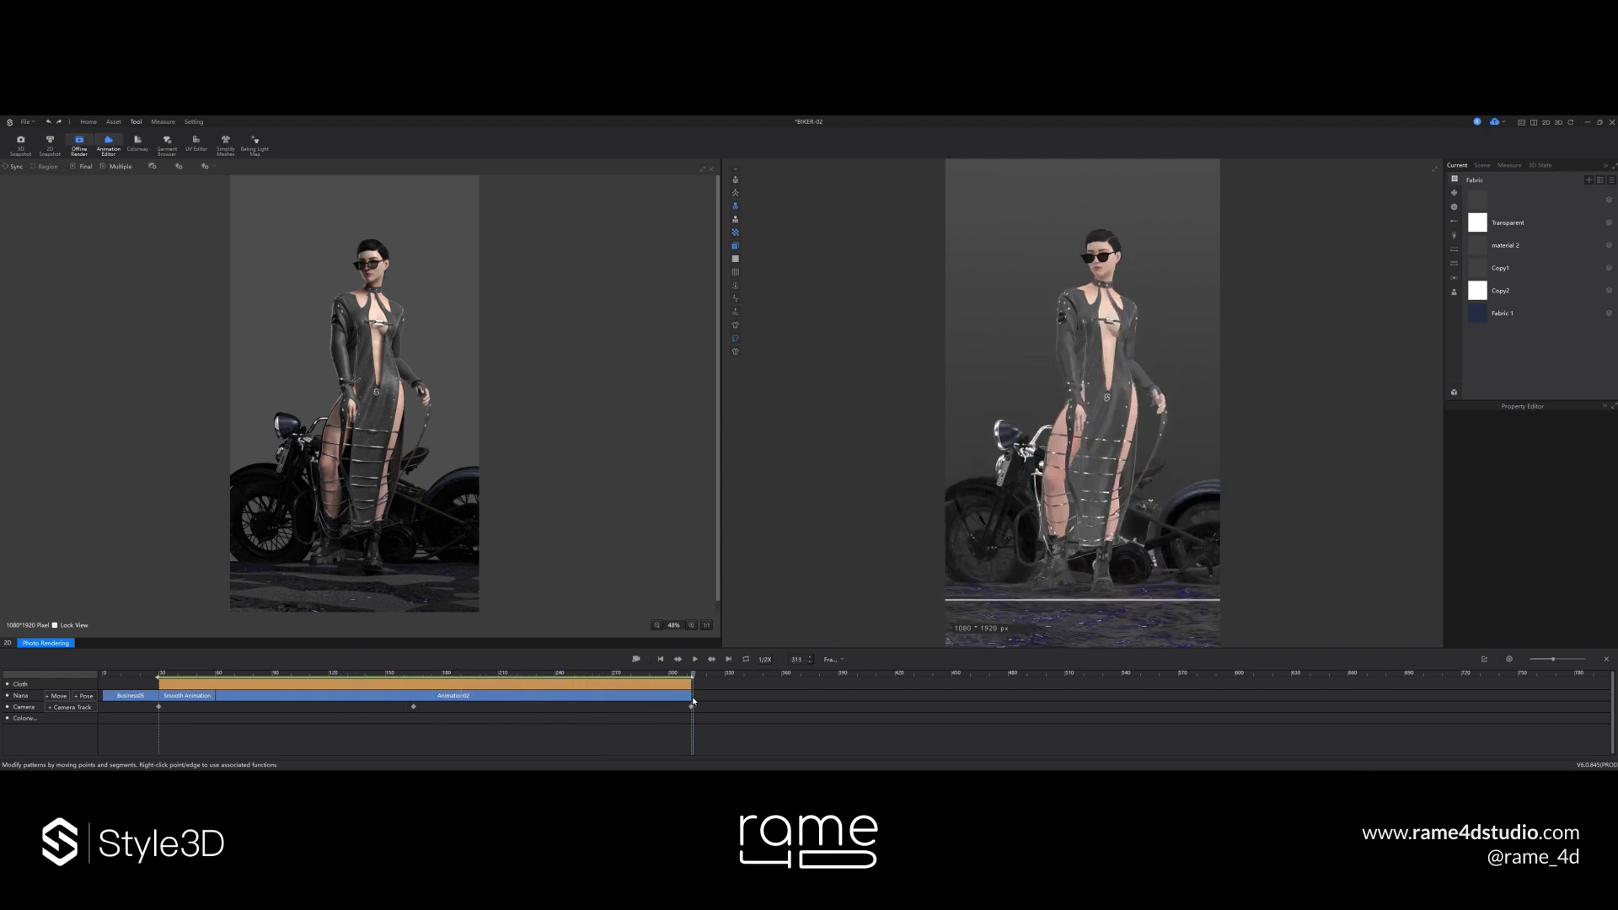
pyautogui.click(17, 167)
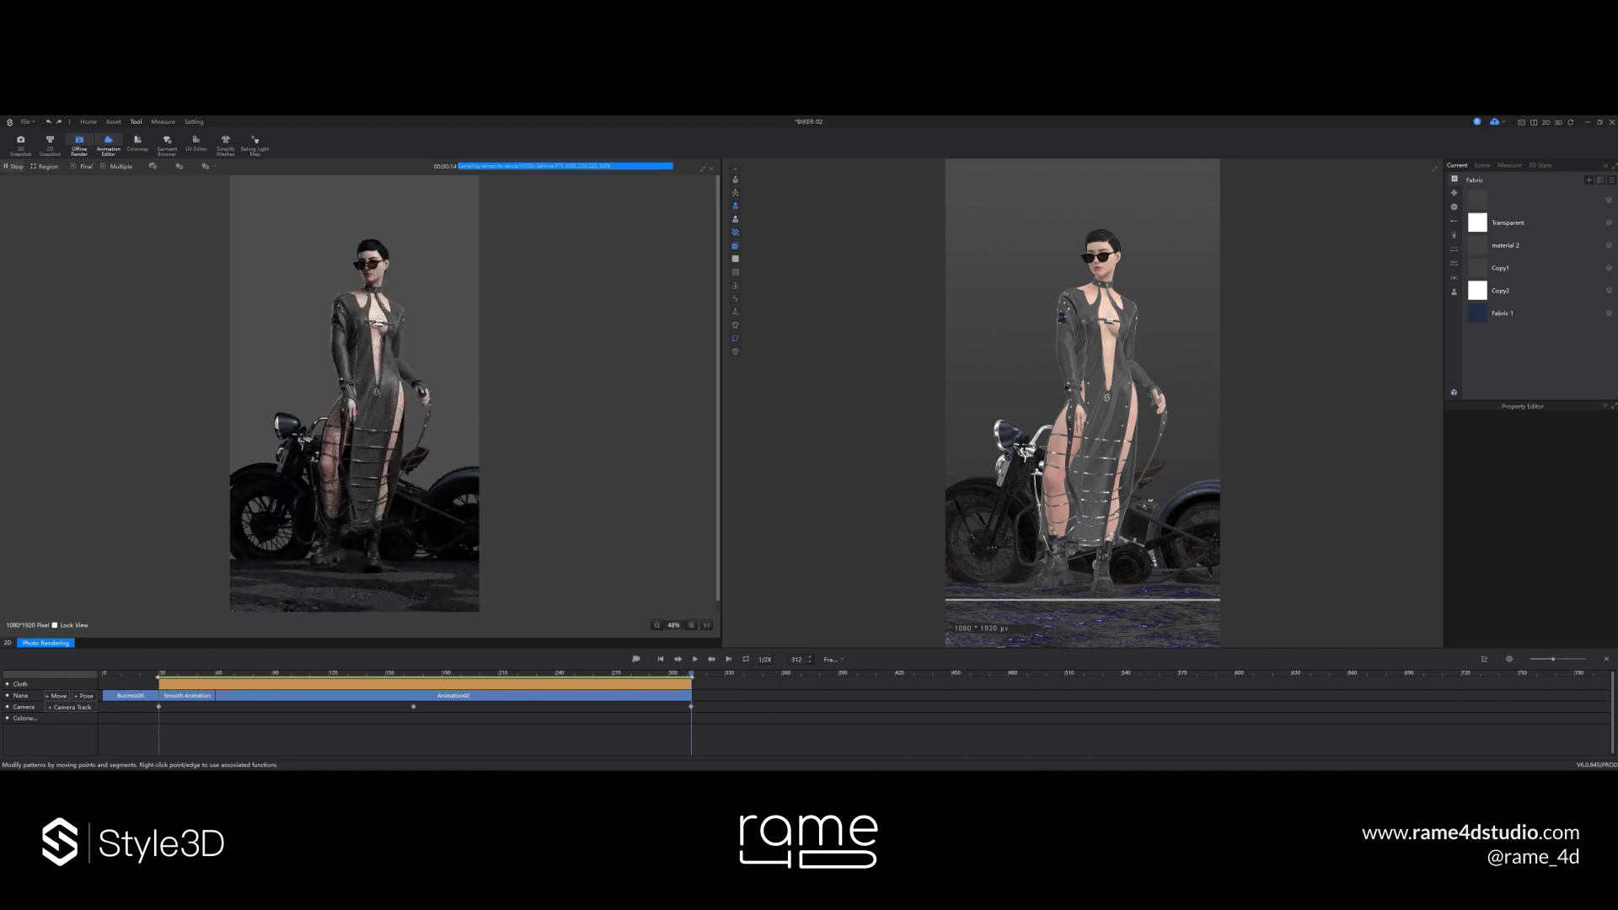
# - Raise the ground a little more under the boots and restore the final camera keyframe's view
pyautogui.click(1124, 609)
pyautogui.moveTo(1124, 609)
pyautogui.mouseDown(button='right')
pyautogui.moveTo(1072, 600)
pyautogui.moveTo(1159, 592)
pyautogui.moveTo(1129, 593)
pyautogui.mouseUp(button='right')
pyautogui.moveTo(1117, 576); pyautogui.dragTo(1117, 575)
pyautogui.moveTo(1072, 389)
pyautogui.mouseDown(button='right')
pyautogui.moveTo(1131, 413)
pyautogui.moveTo(1088, 394)
pyautogui.mouseUp(button='right')
pyautogui.click(690, 675)
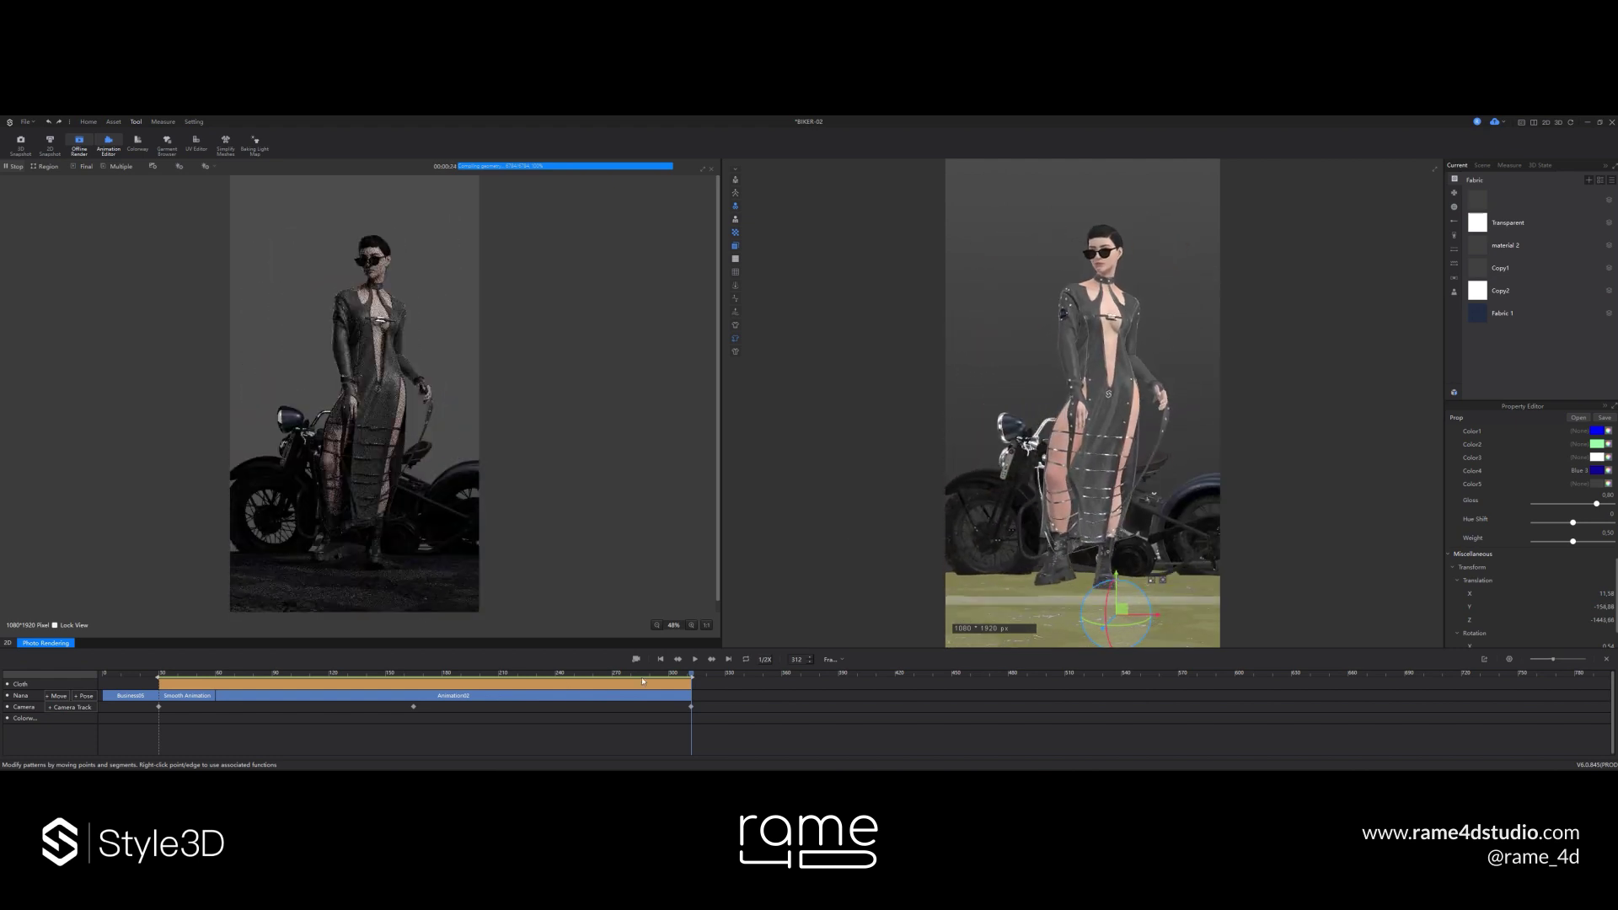
pyautogui.moveTo(844, 566); pyautogui.dragTo(841, 548, button='right')
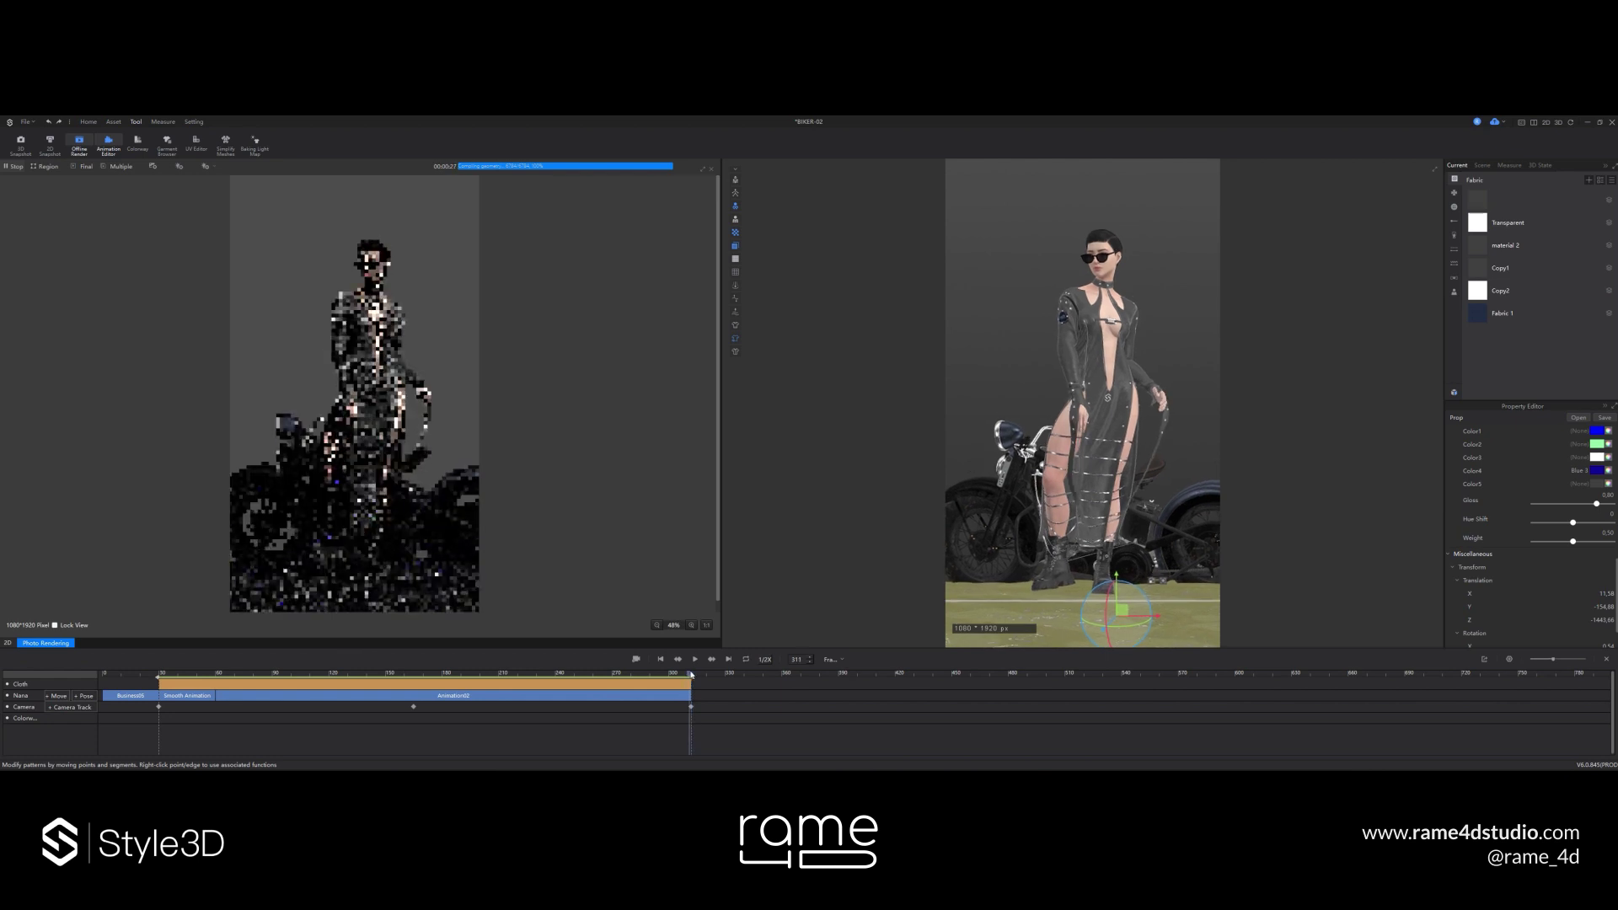
# - Inspect the motorcycle's front fender and the render type options of its Chassis material
pyautogui.click(974, 483)
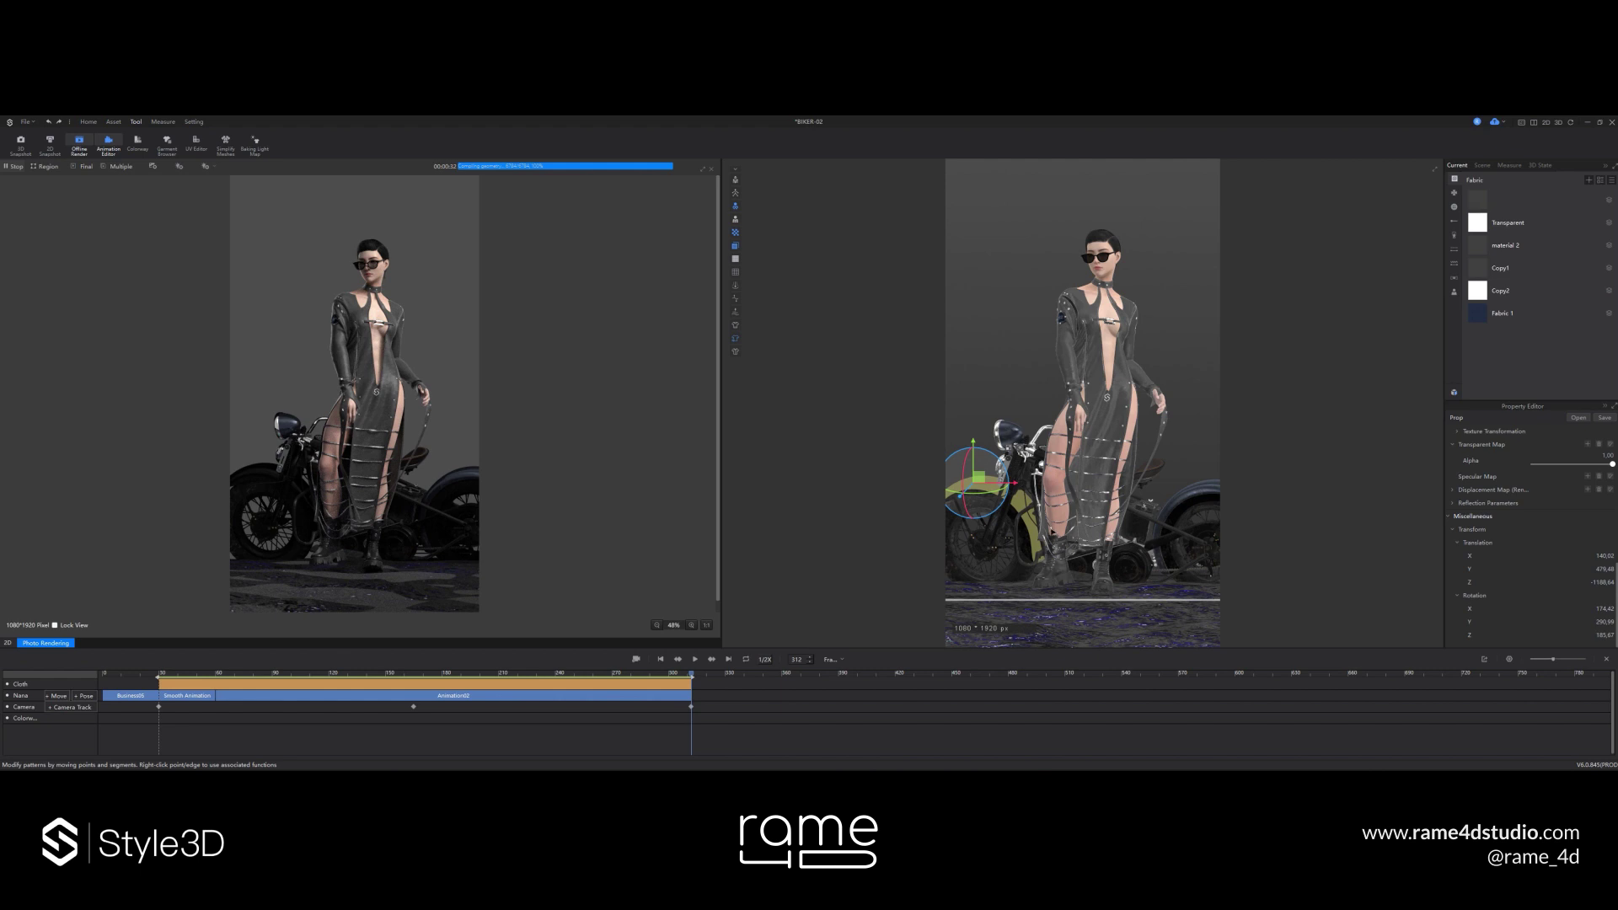
pyautogui.click(1159, 516)
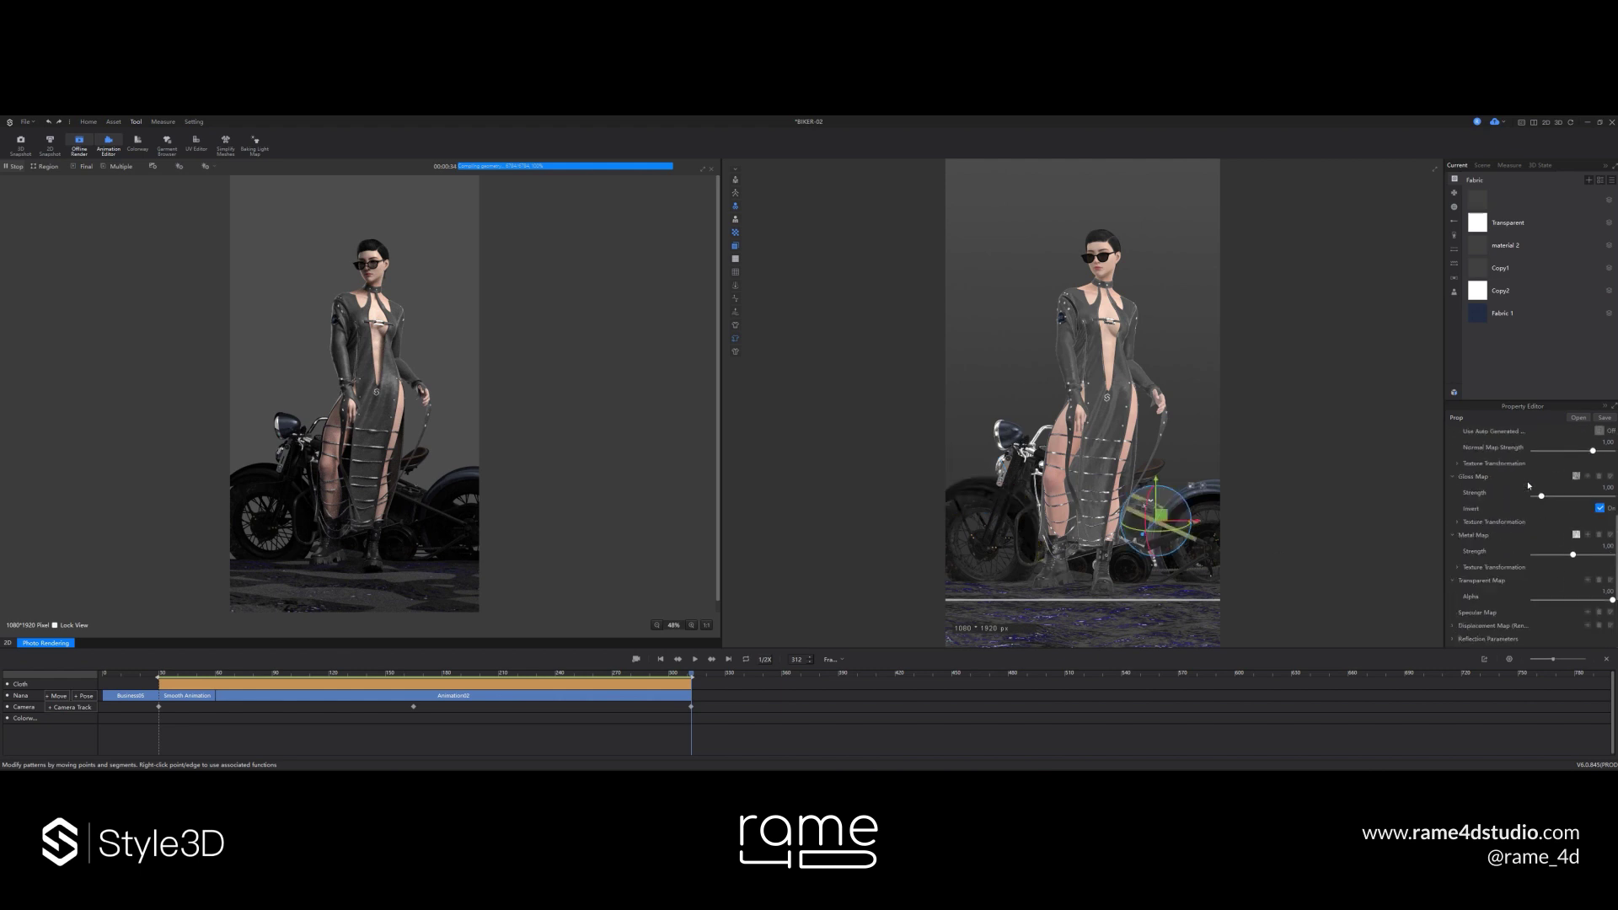
pyautogui.click(1549, 537)
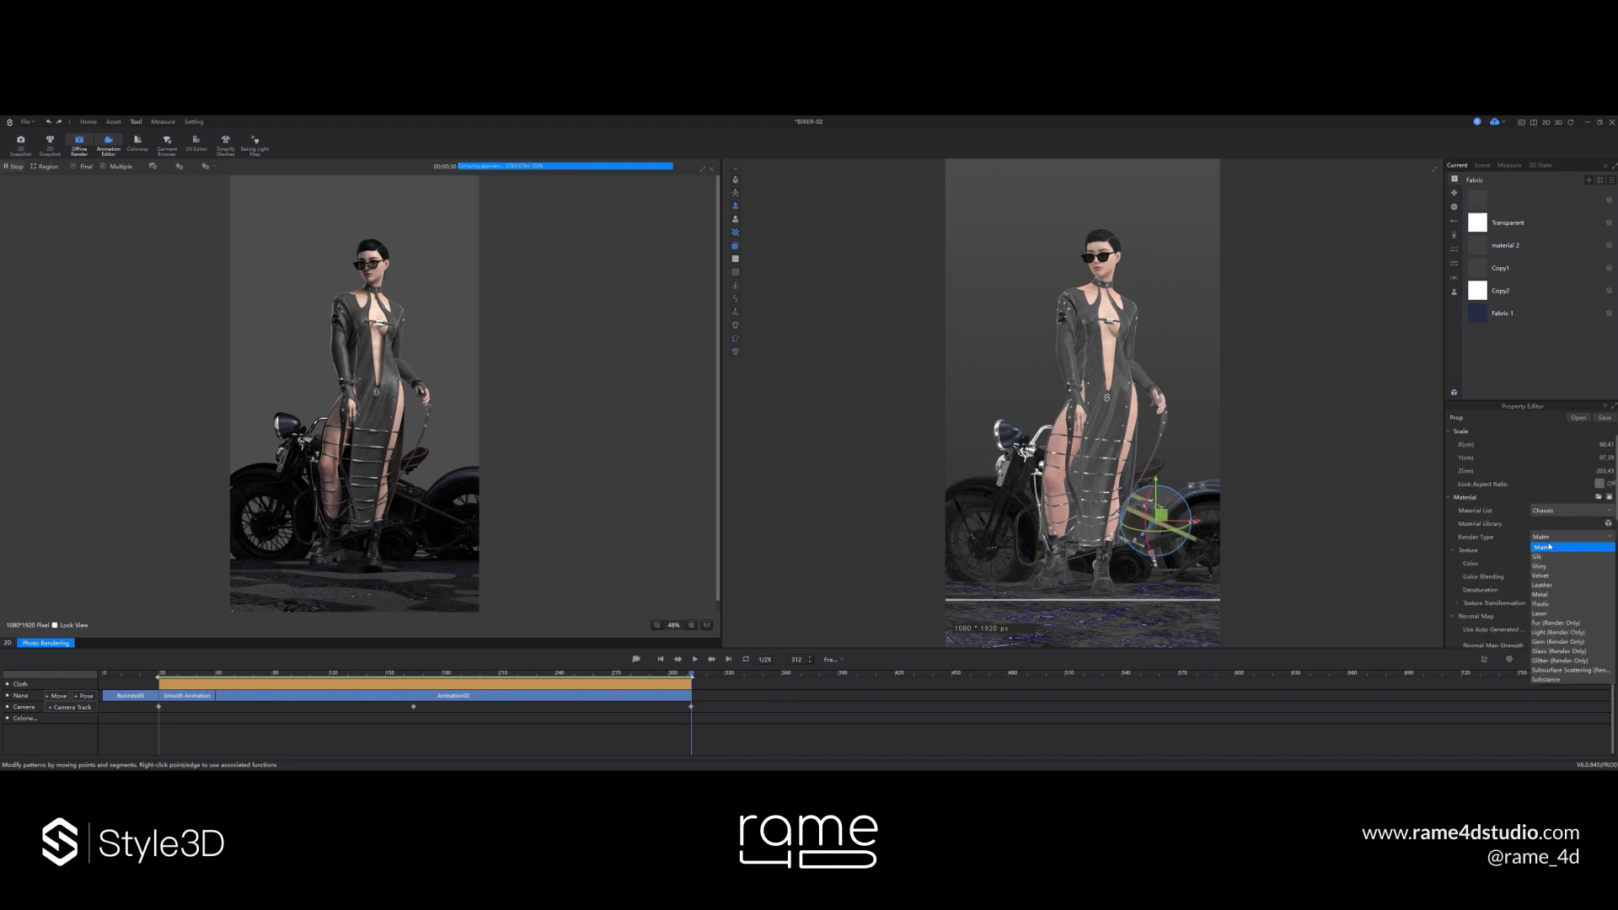
pyautogui.click(1192, 454)
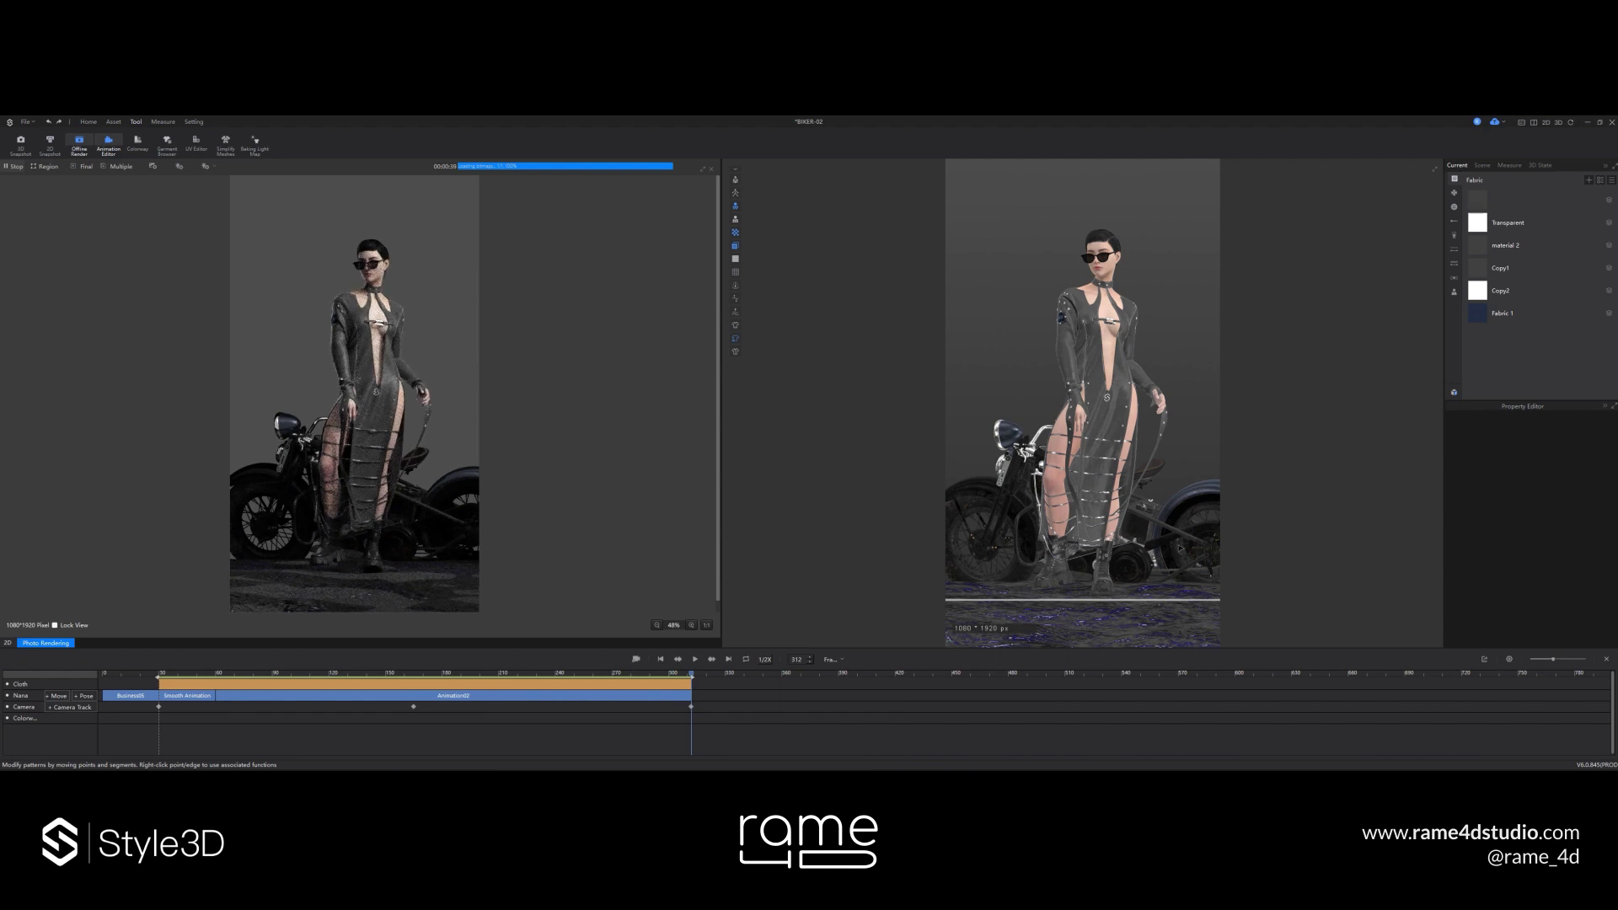
# - Try the Silk render type on the motorcycle's frame and set it back to Matte
pyautogui.click(1035, 509)
pyautogui.click(1574, 537)
pyautogui.click(1580, 560)
pyautogui.click(1172, 405)
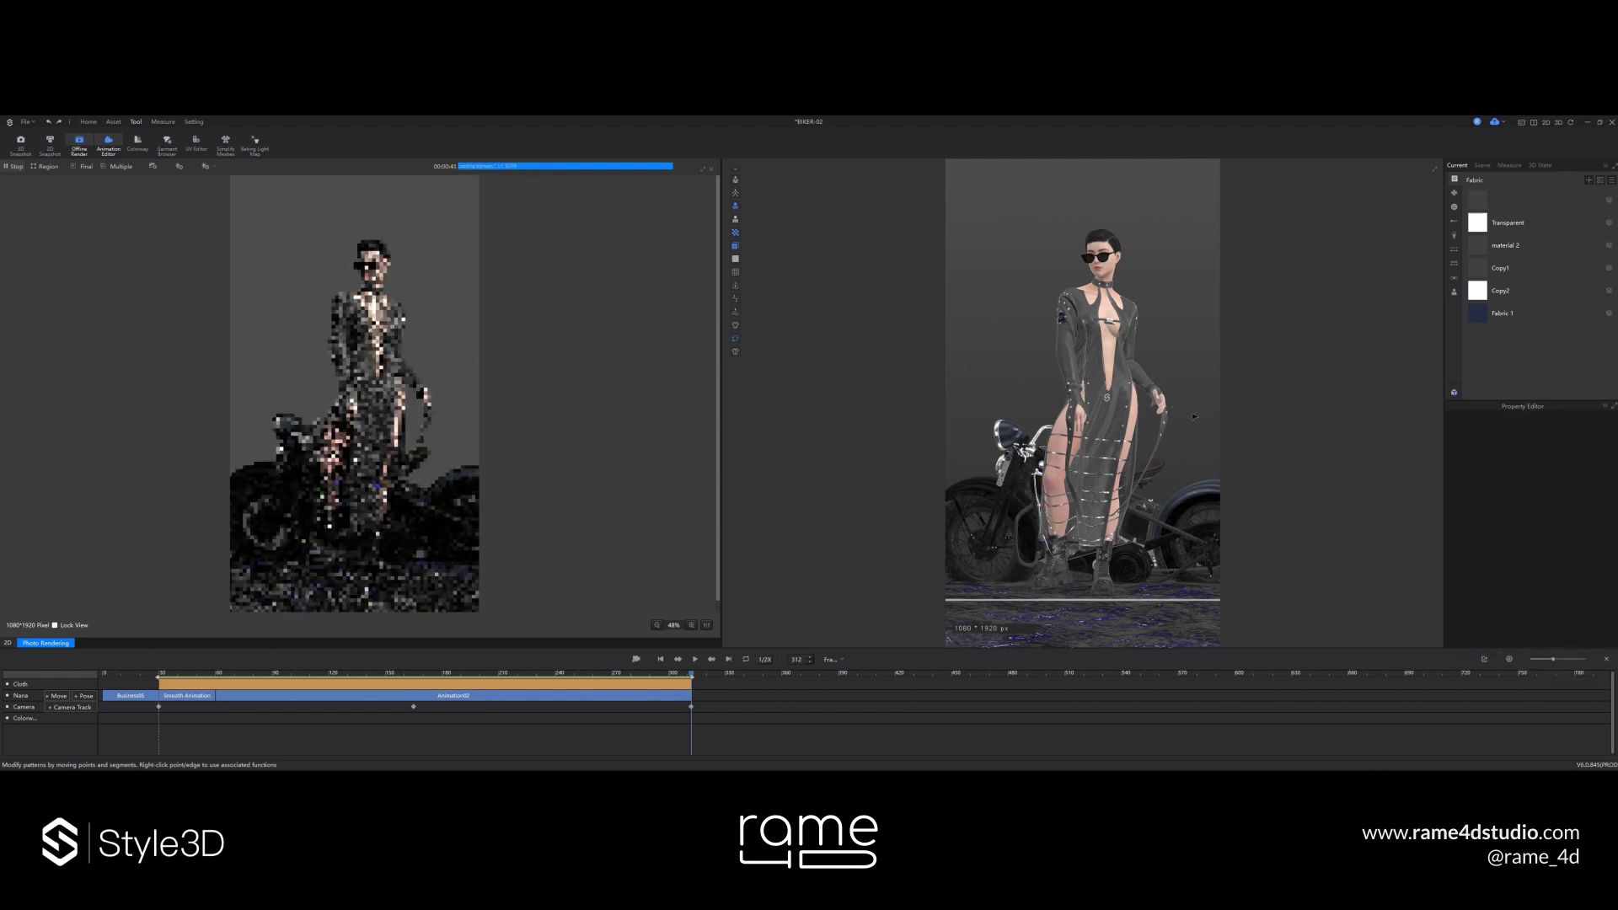
pyautogui.click(1030, 516)
pyautogui.click(1570, 537)
pyautogui.click(1569, 552)
pyautogui.click(1206, 428)
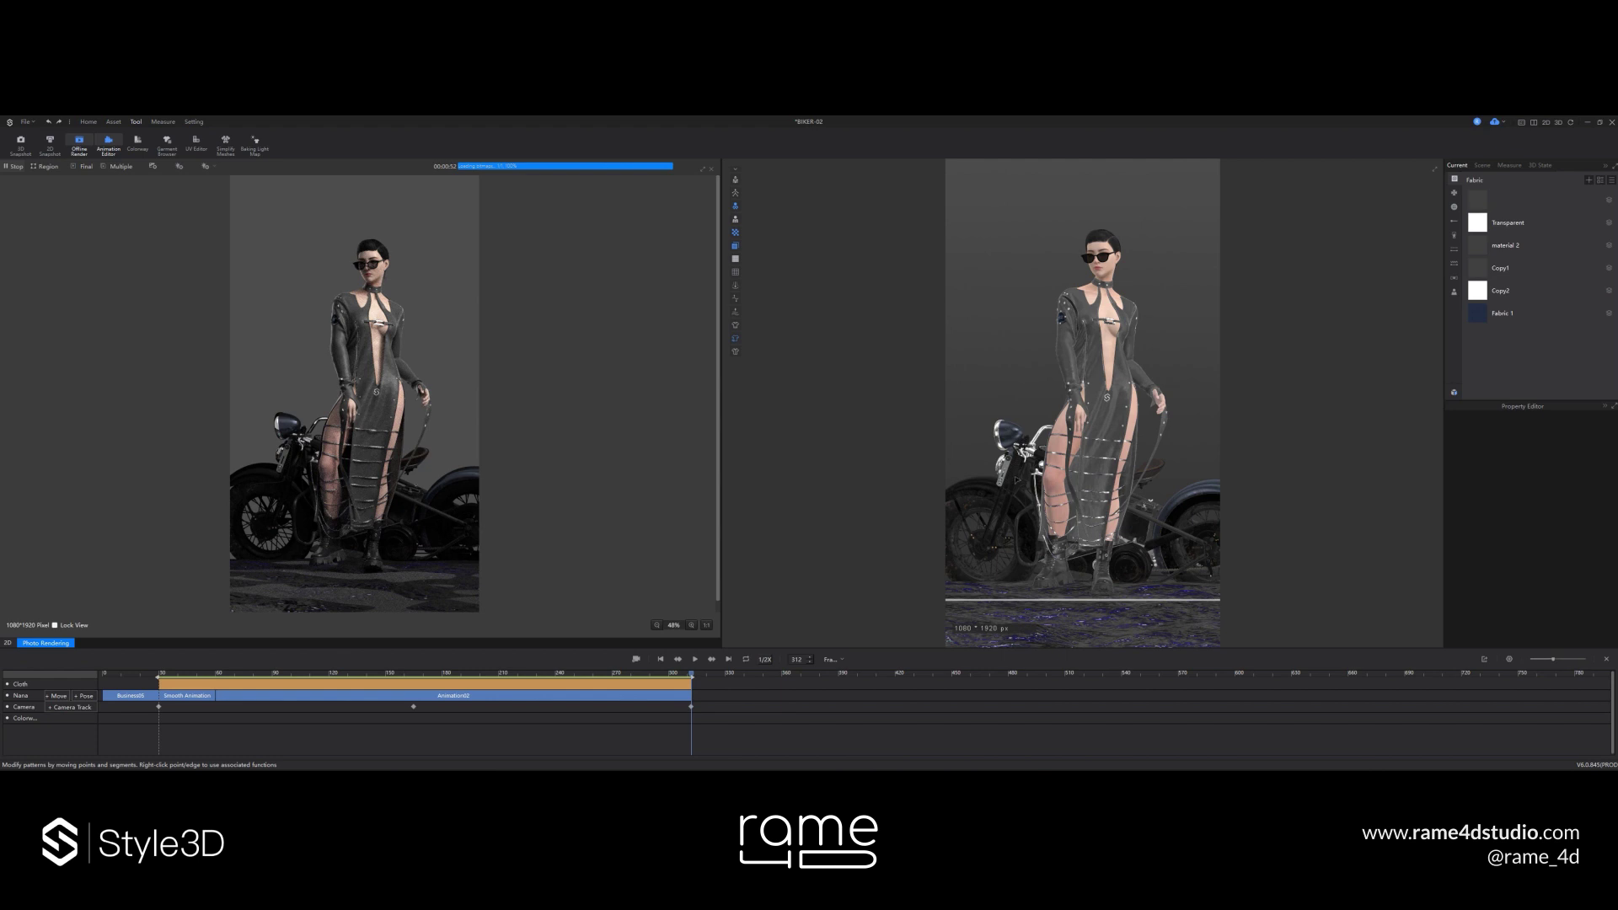
# - Try the Silk render type on the motorcycle's Front_Fork material and set it back to Matte
pyautogui.click(1012, 474)
pyautogui.click(1553, 538)
pyautogui.click(1553, 553)
pyautogui.click(1206, 440)
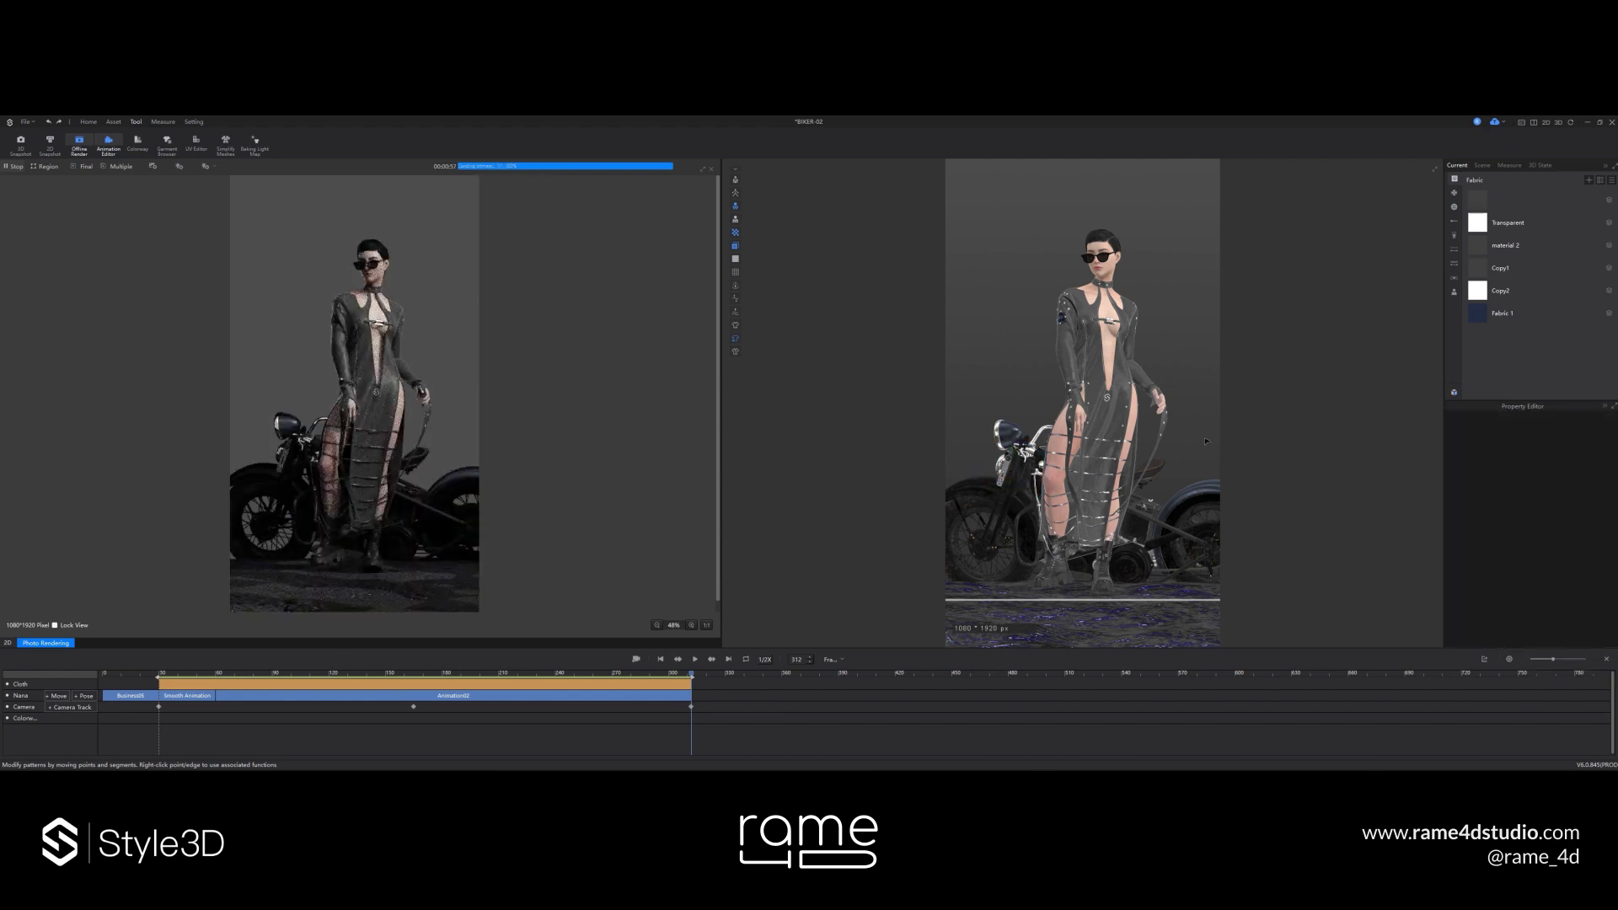
pyautogui.click(1011, 476)
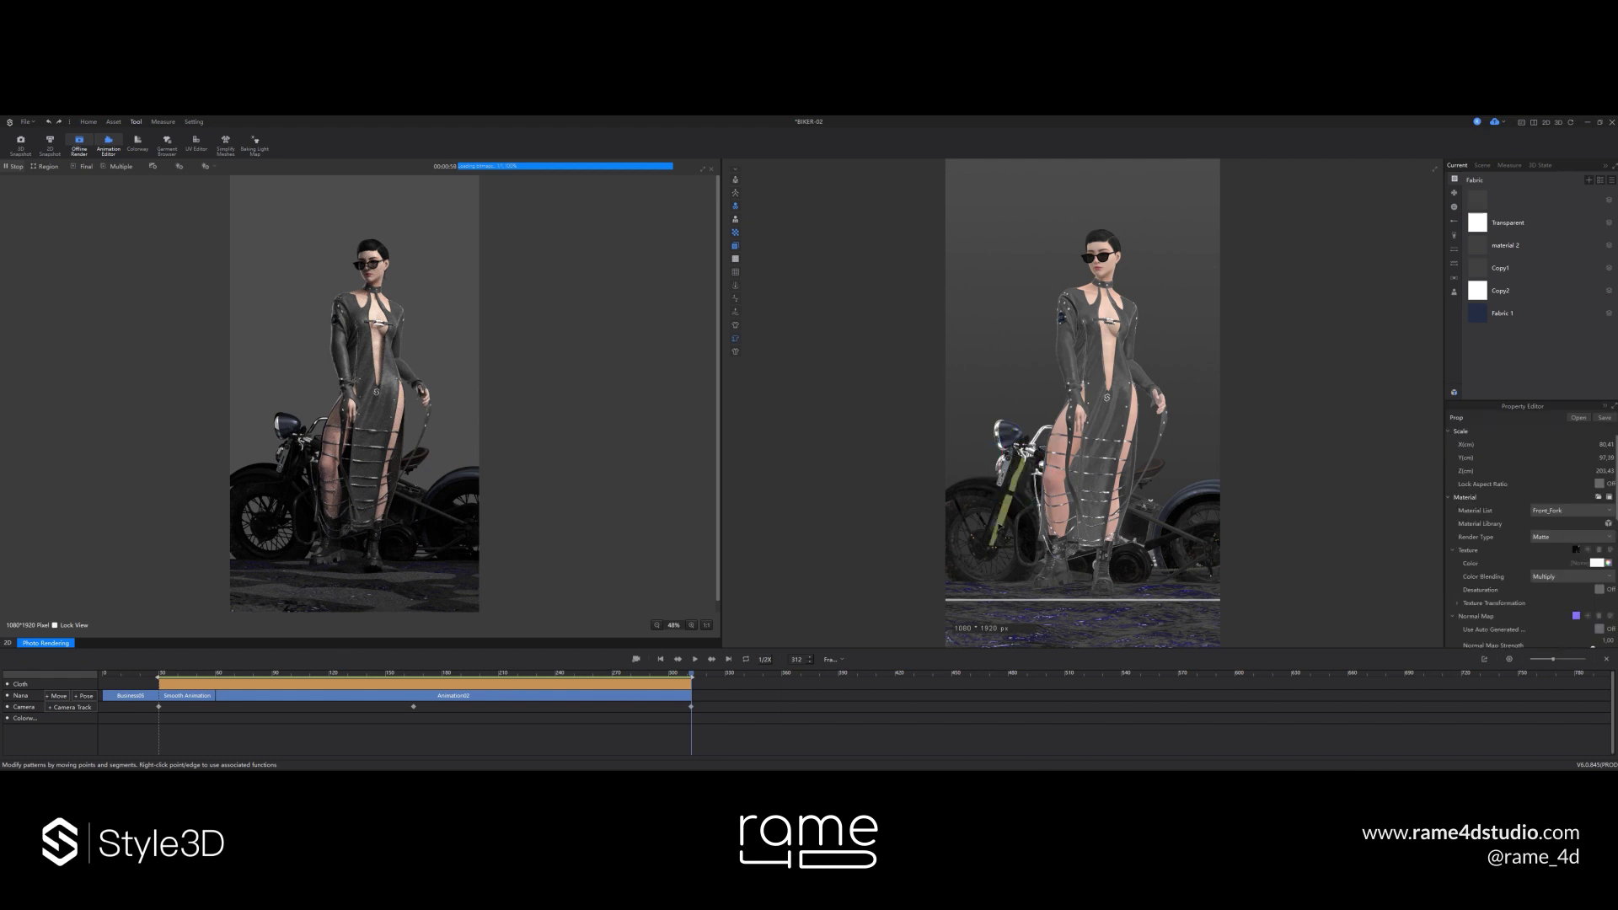
pyautogui.click(1553, 537)
pyautogui.click(1552, 558)
pyautogui.click(1248, 459)
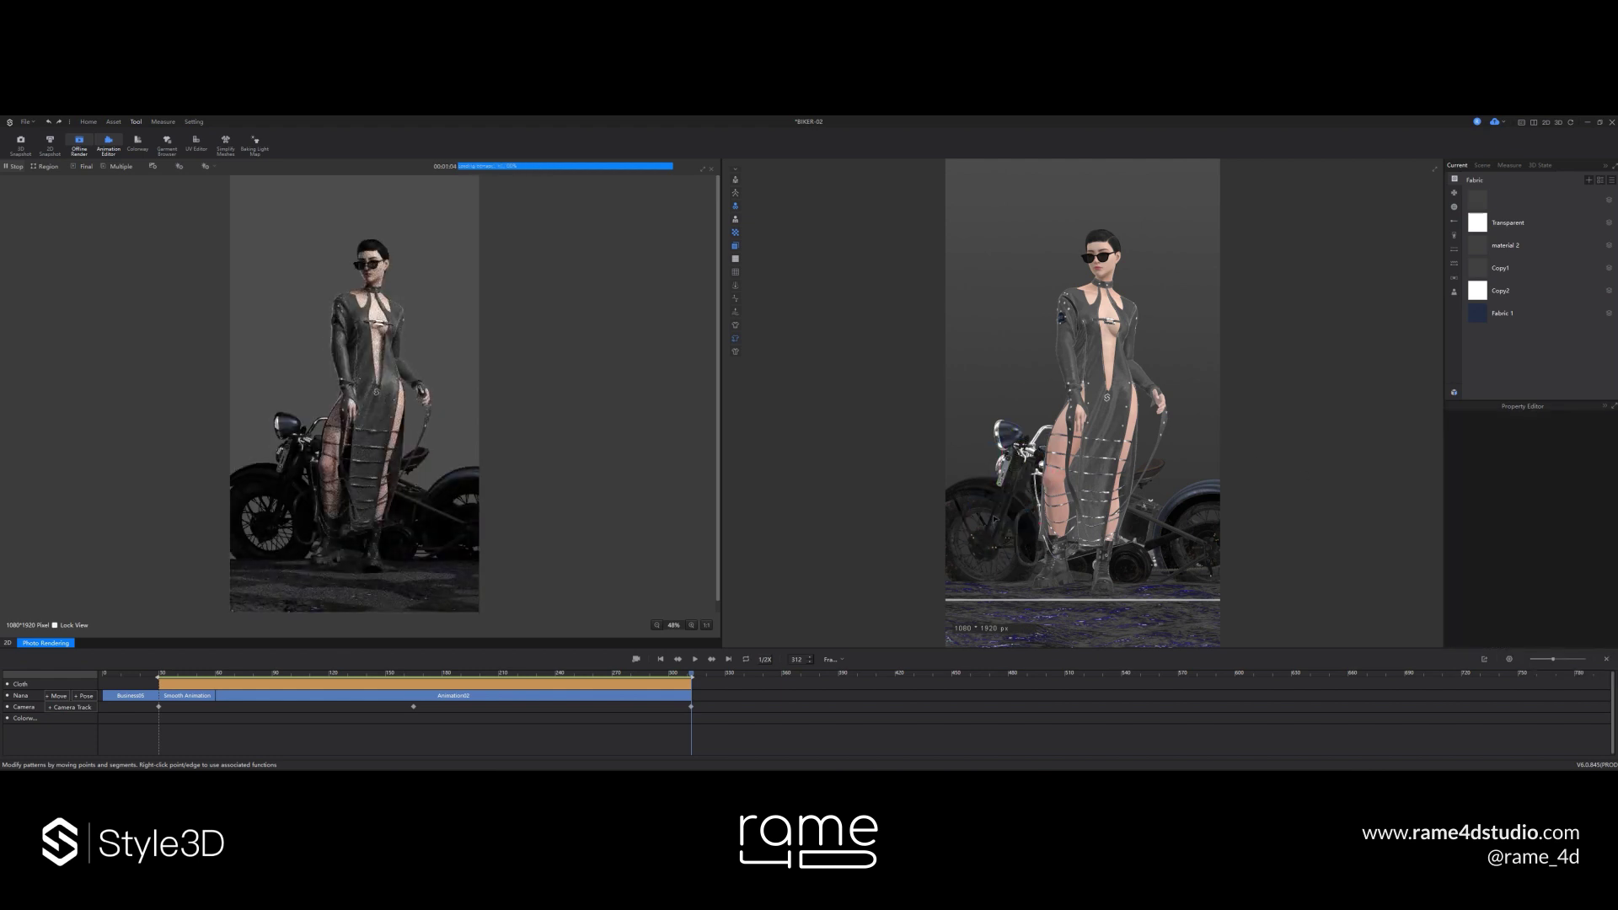
pyautogui.click(995, 520)
pyautogui.click(1556, 541)
pyautogui.click(1553, 549)
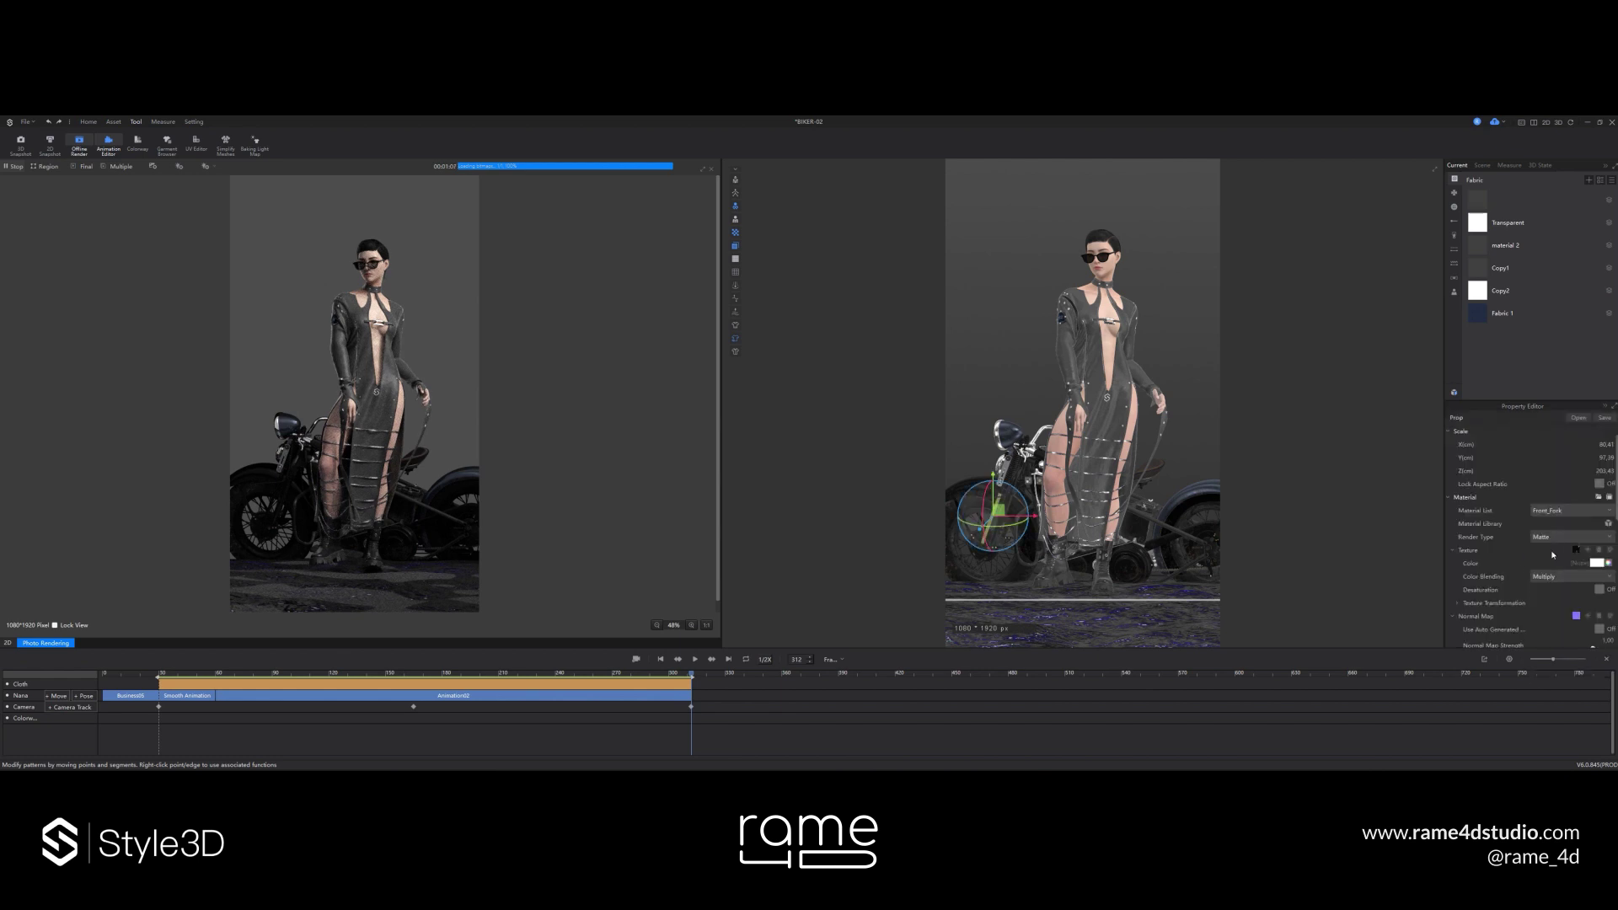
# - Set the render type of the motorcycle's Front_Fork material to Silk and restart the offline render
pyautogui.click(1552, 542)
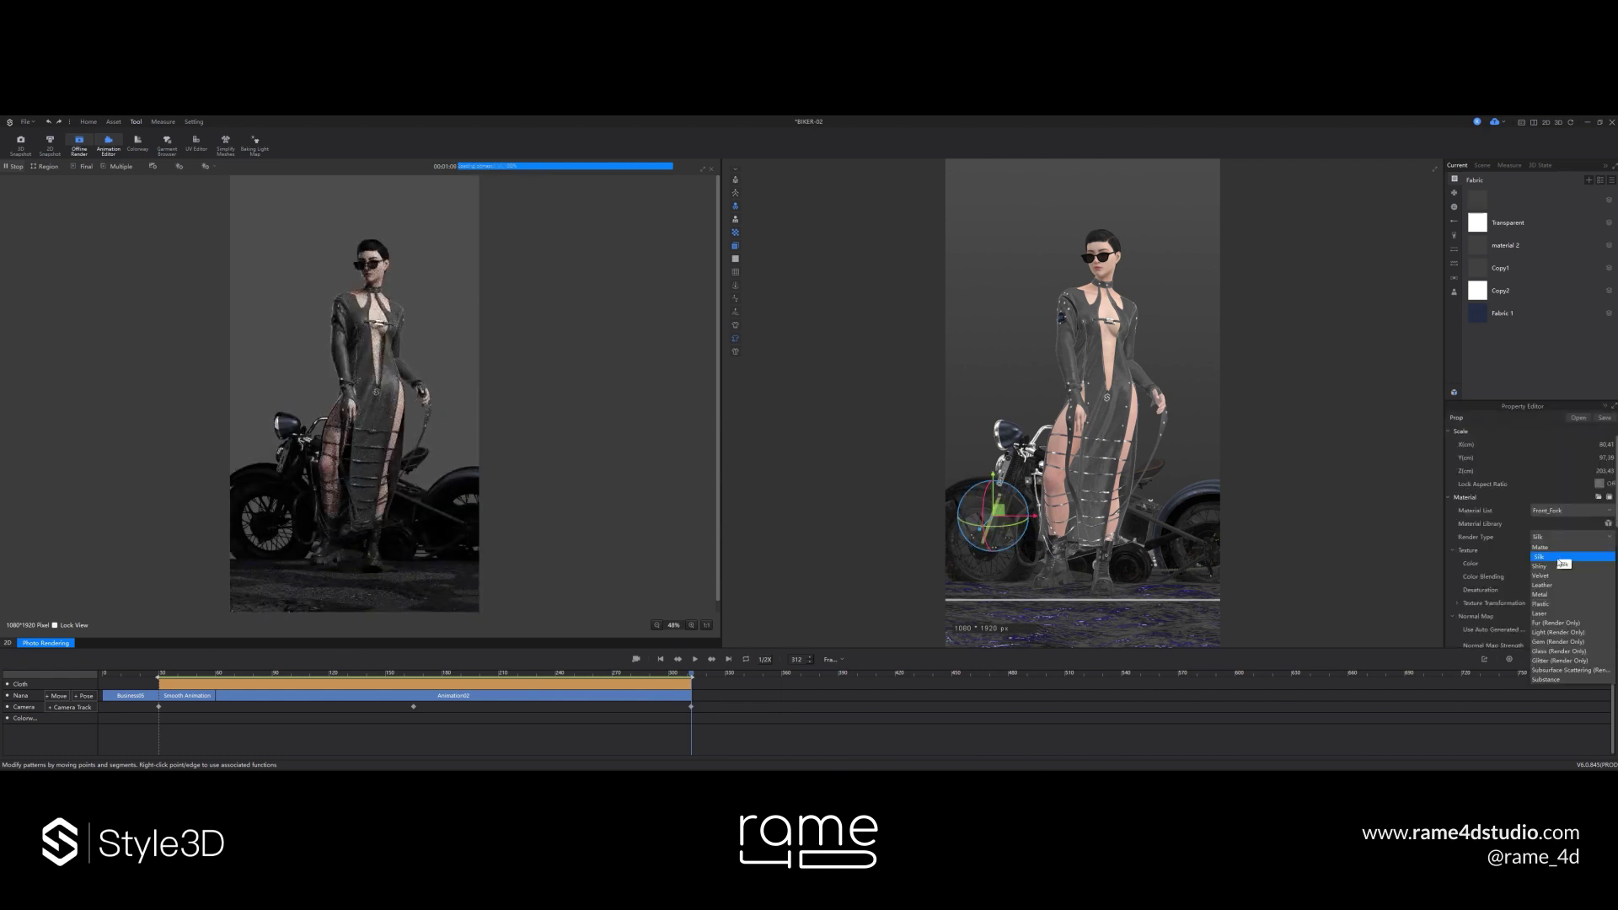
pyautogui.click(1557, 566)
pyautogui.click(1183, 436)
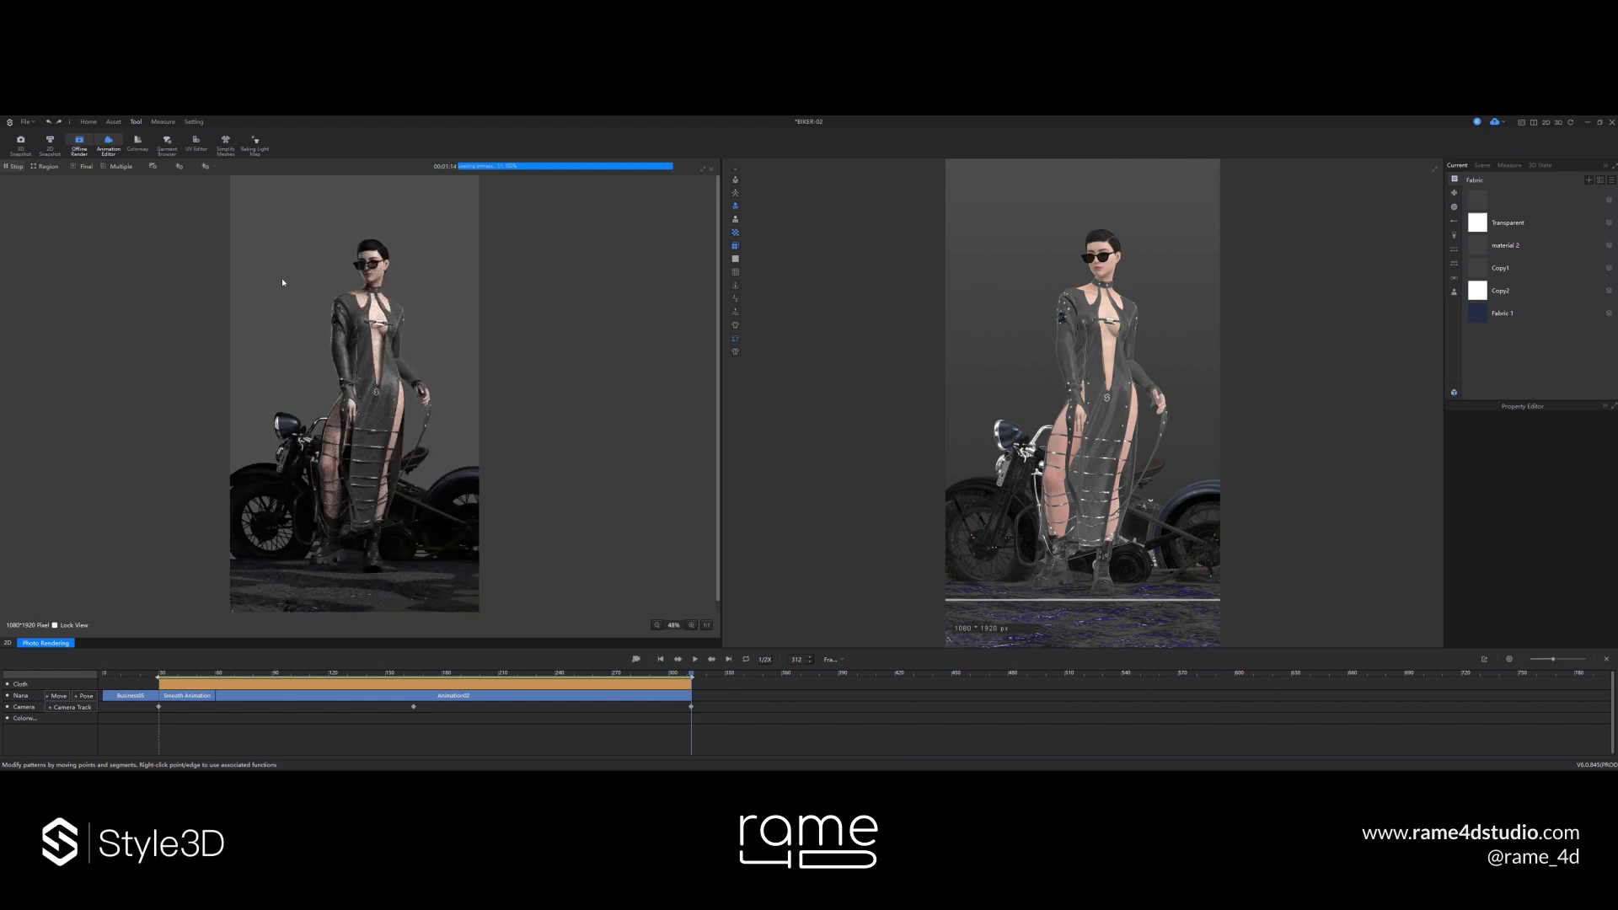
pyautogui.click(20, 166)
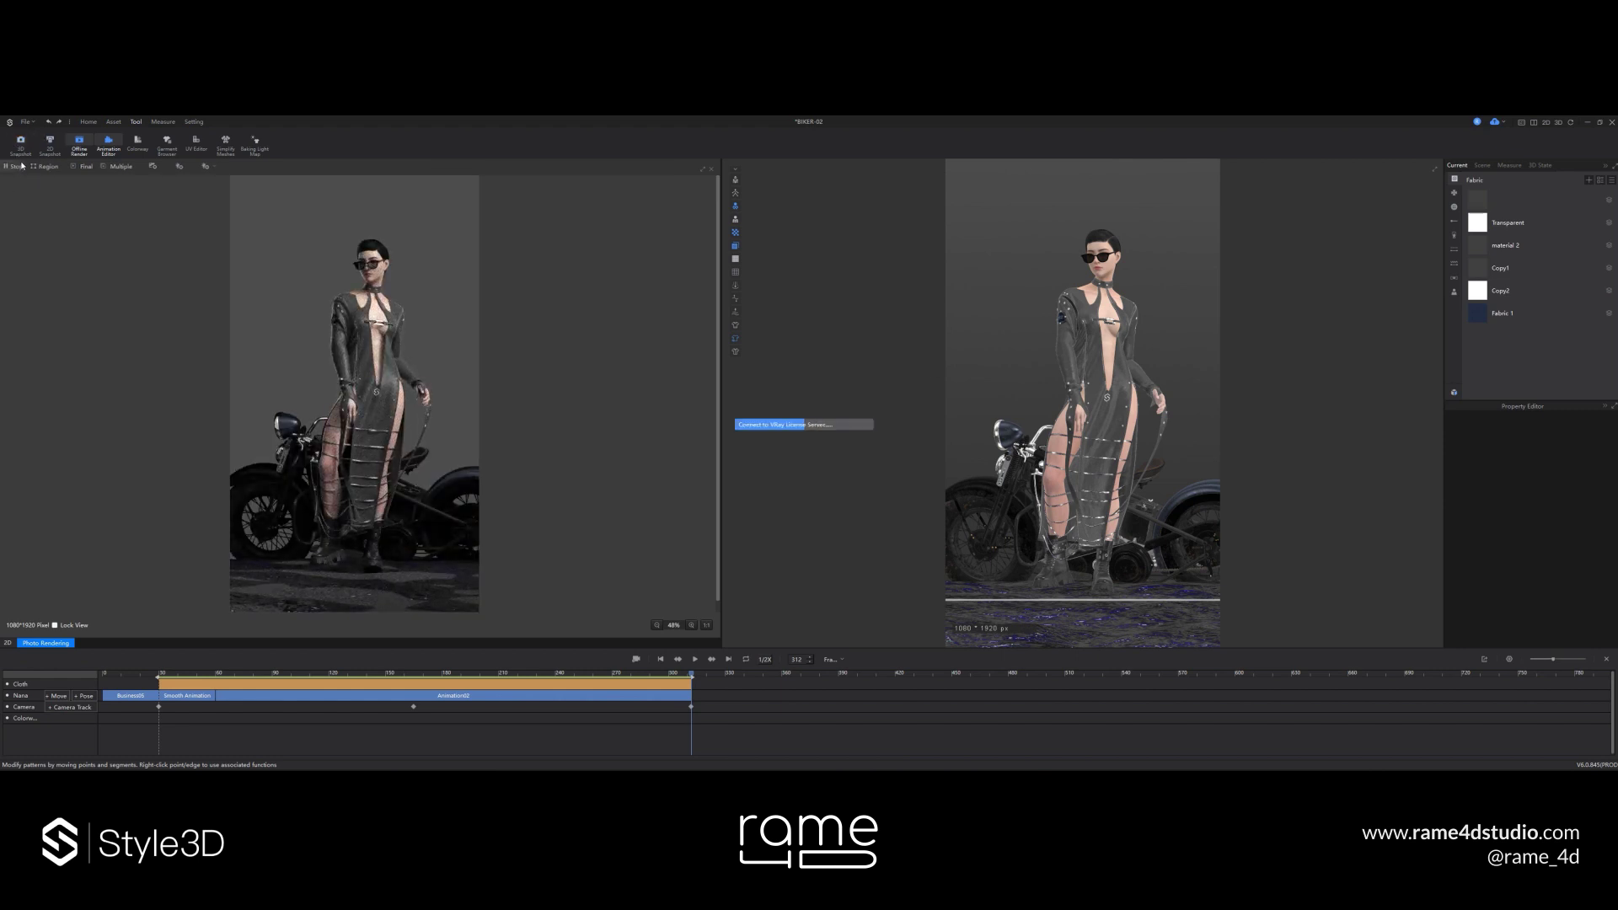
# - Go to the middle camera keyframe and set the sunglasses' render type to Silk
pyautogui.click(414, 674)
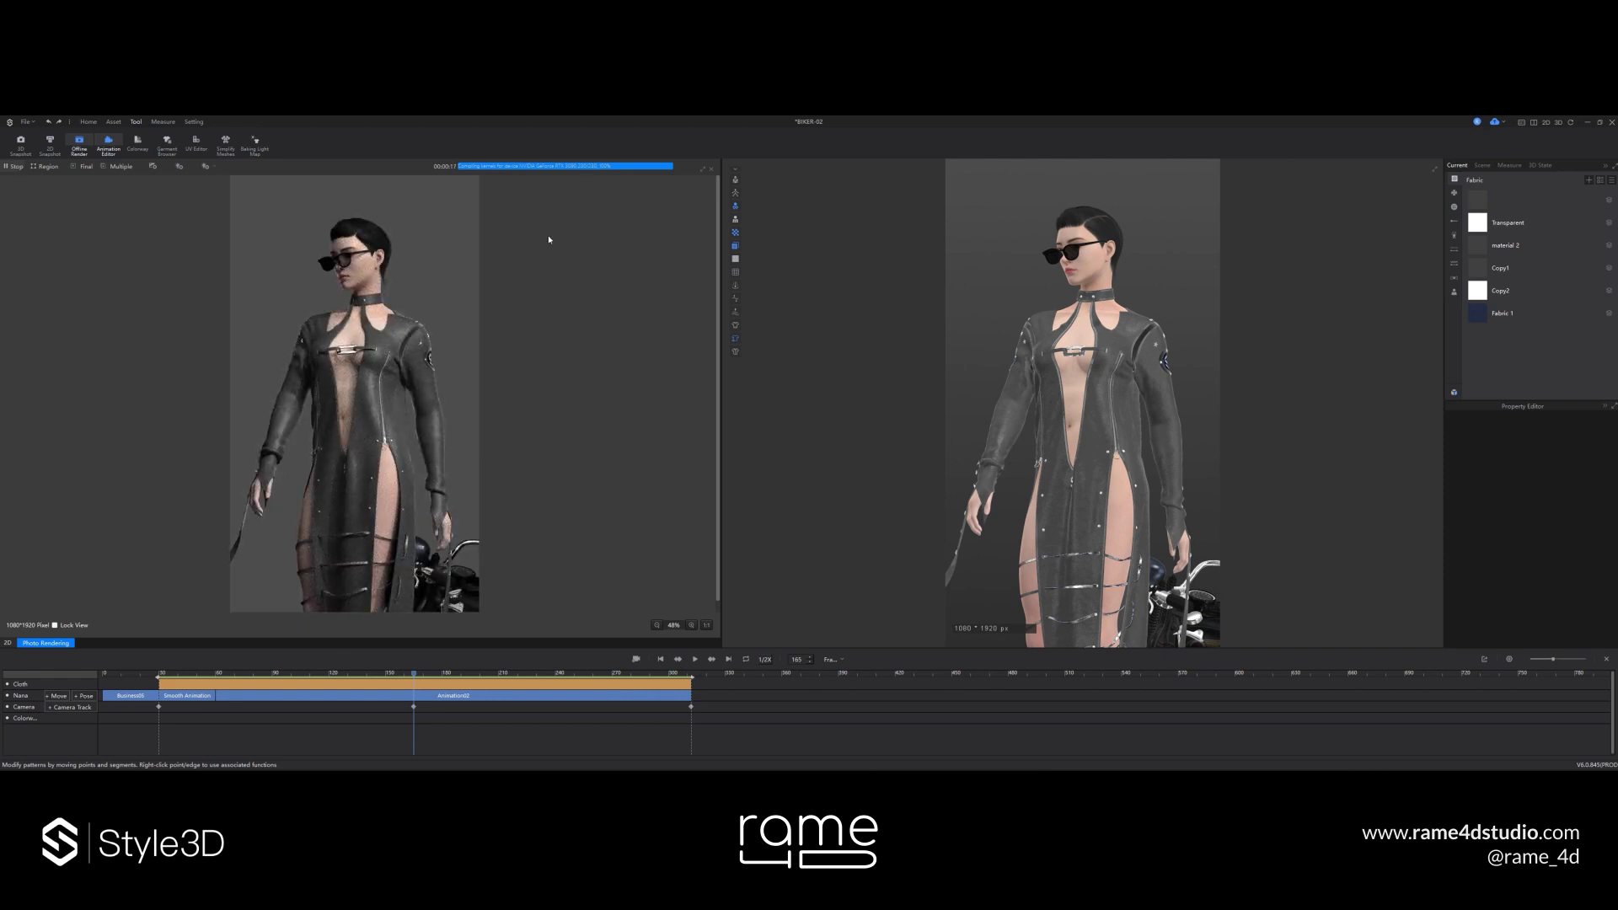
pyautogui.click(1086, 249)
pyautogui.click(1561, 576)
pyautogui.click(1560, 604)
pyautogui.click(1183, 329)
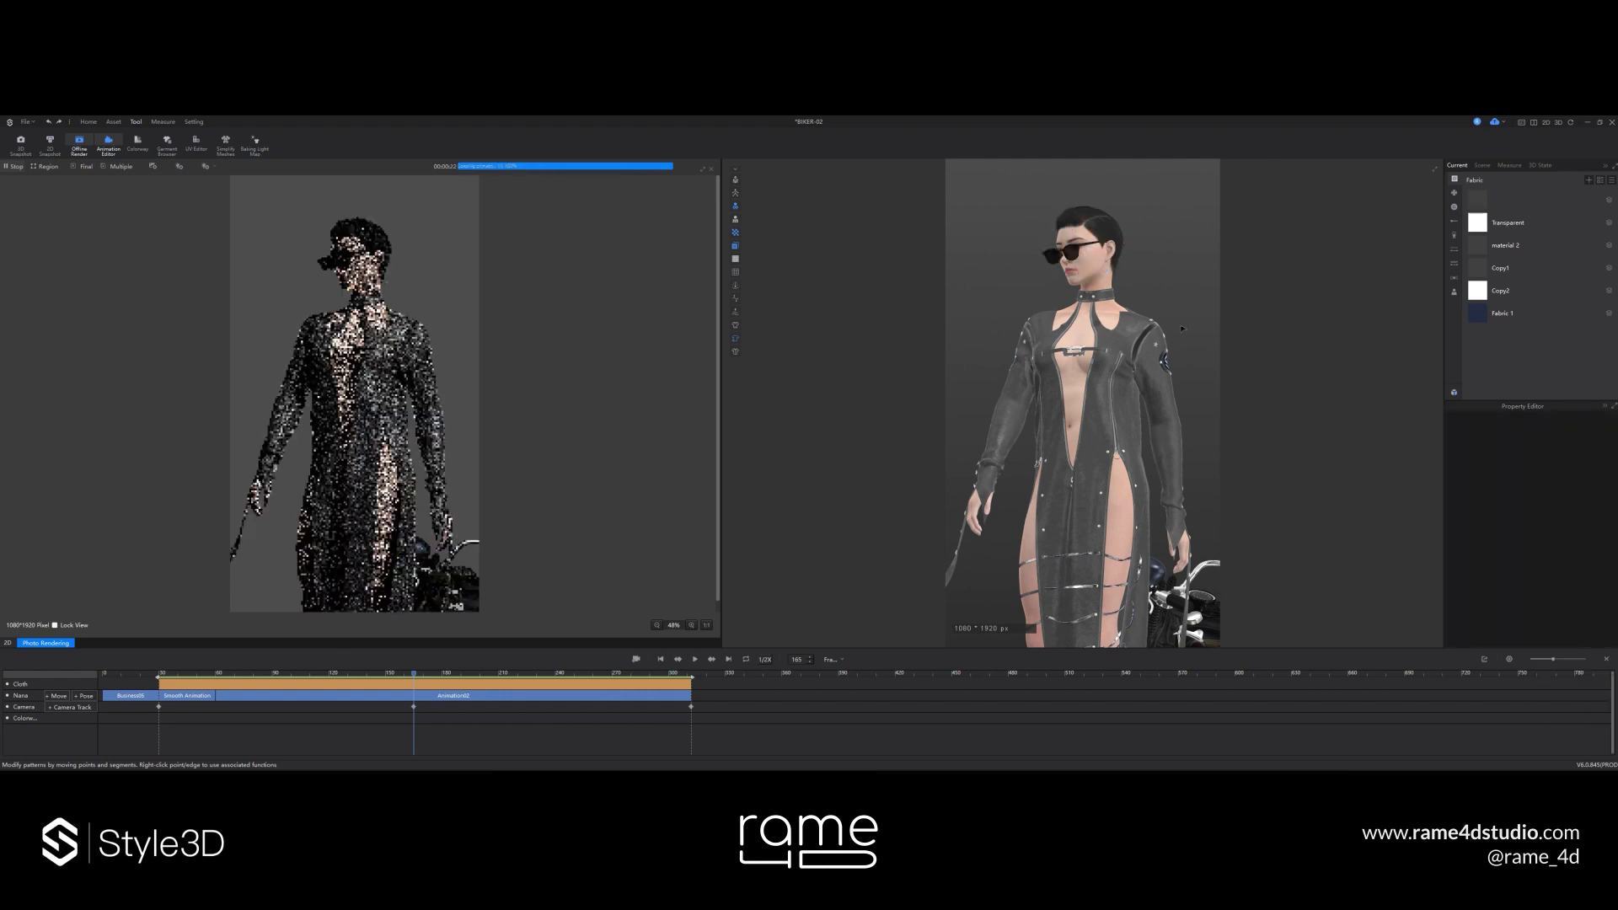
# - Try the Metal render type on the sunglasses
pyautogui.click(1079, 251)
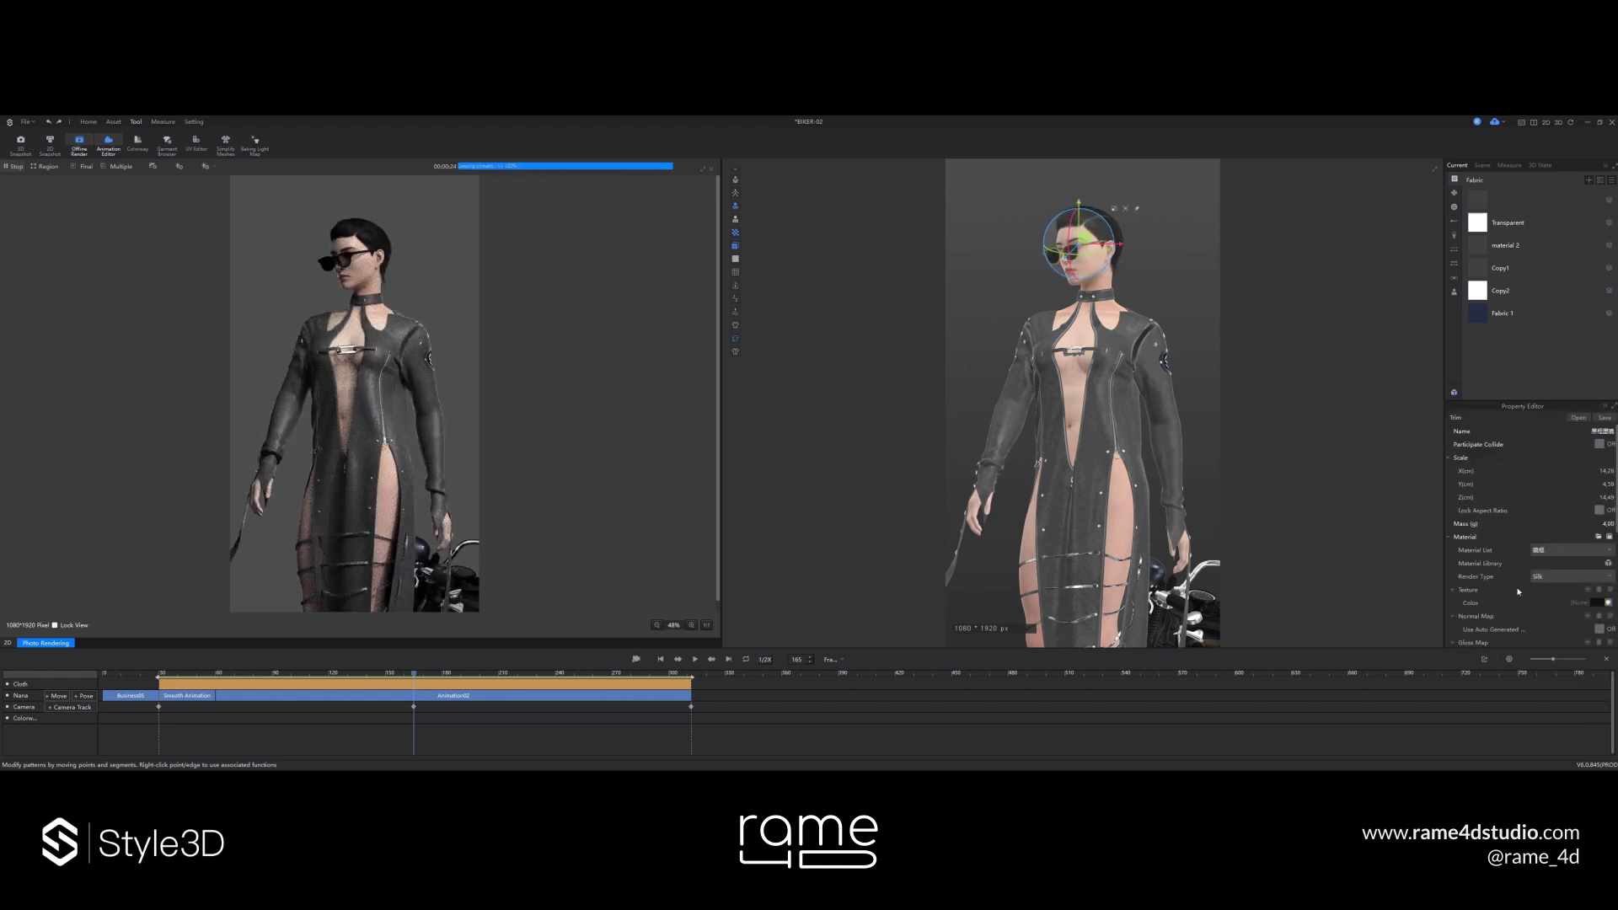
pyautogui.click(1568, 576)
pyautogui.click(1568, 640)
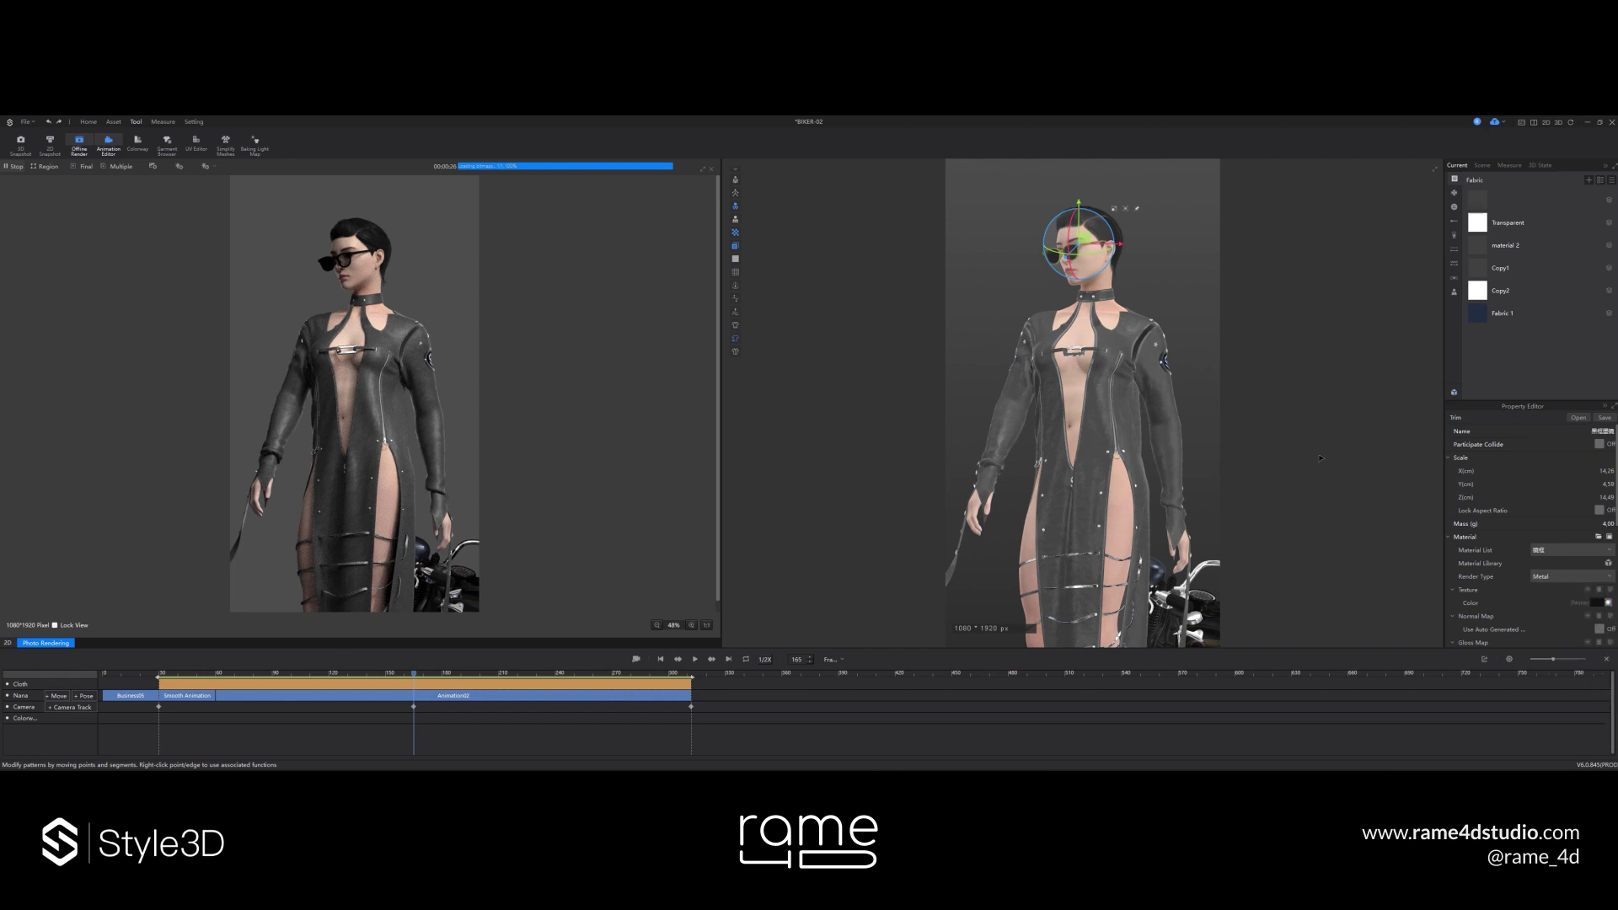
pyautogui.click(1196, 365)
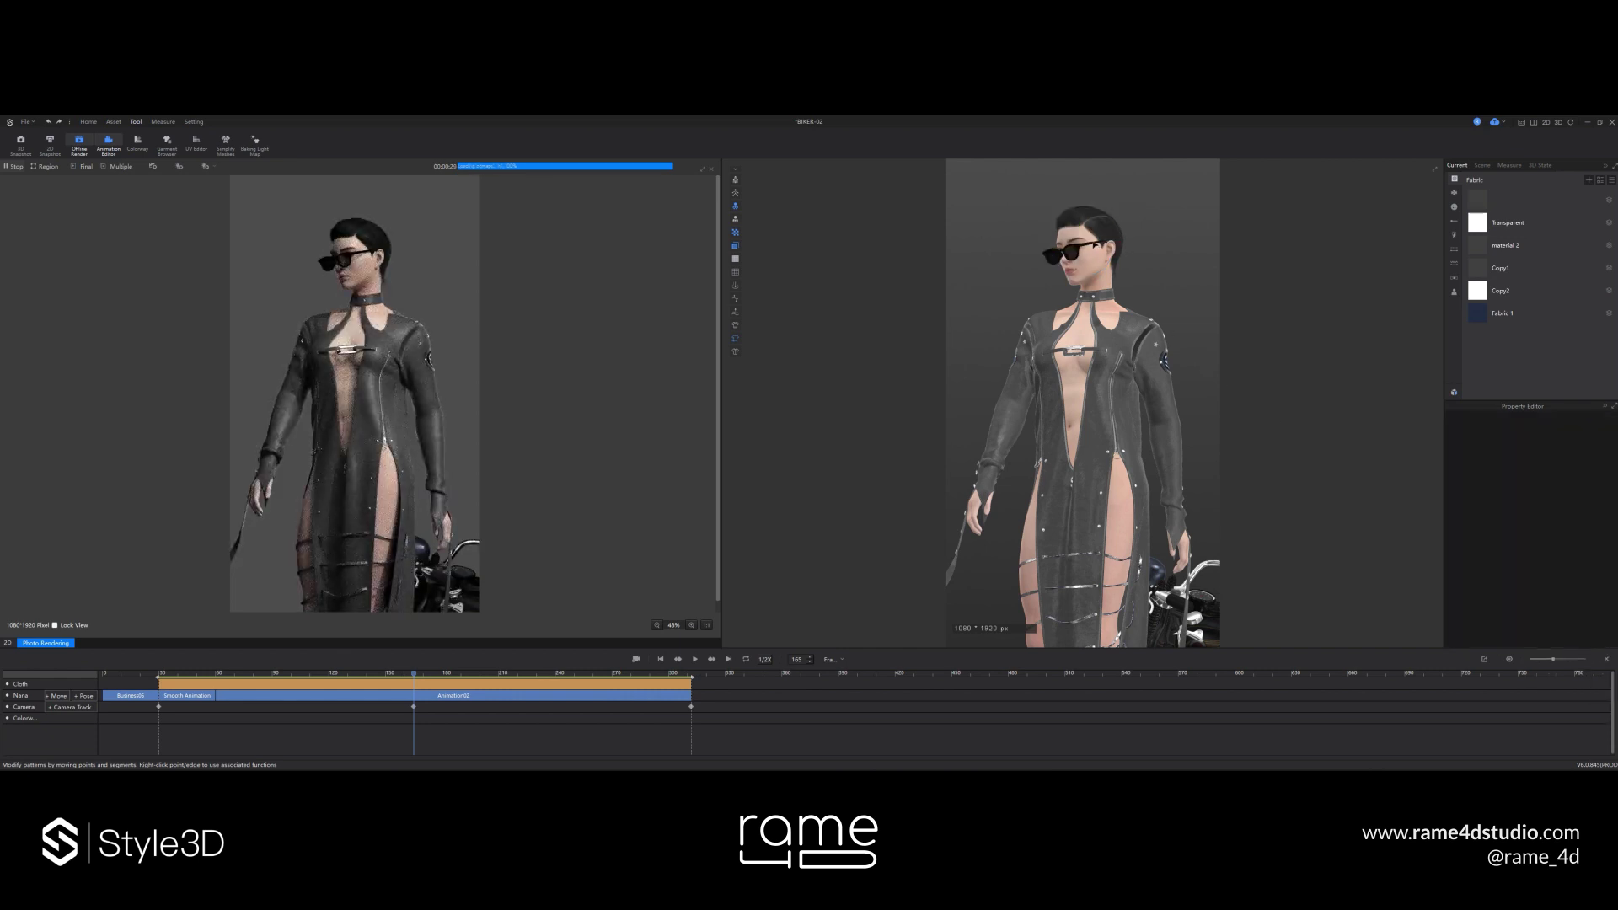
# - Apply the dark grey palette swatch as the sunglasses' texture color and restart the offline render
pyautogui.click(1095, 246)
pyautogui.click(1607, 603)
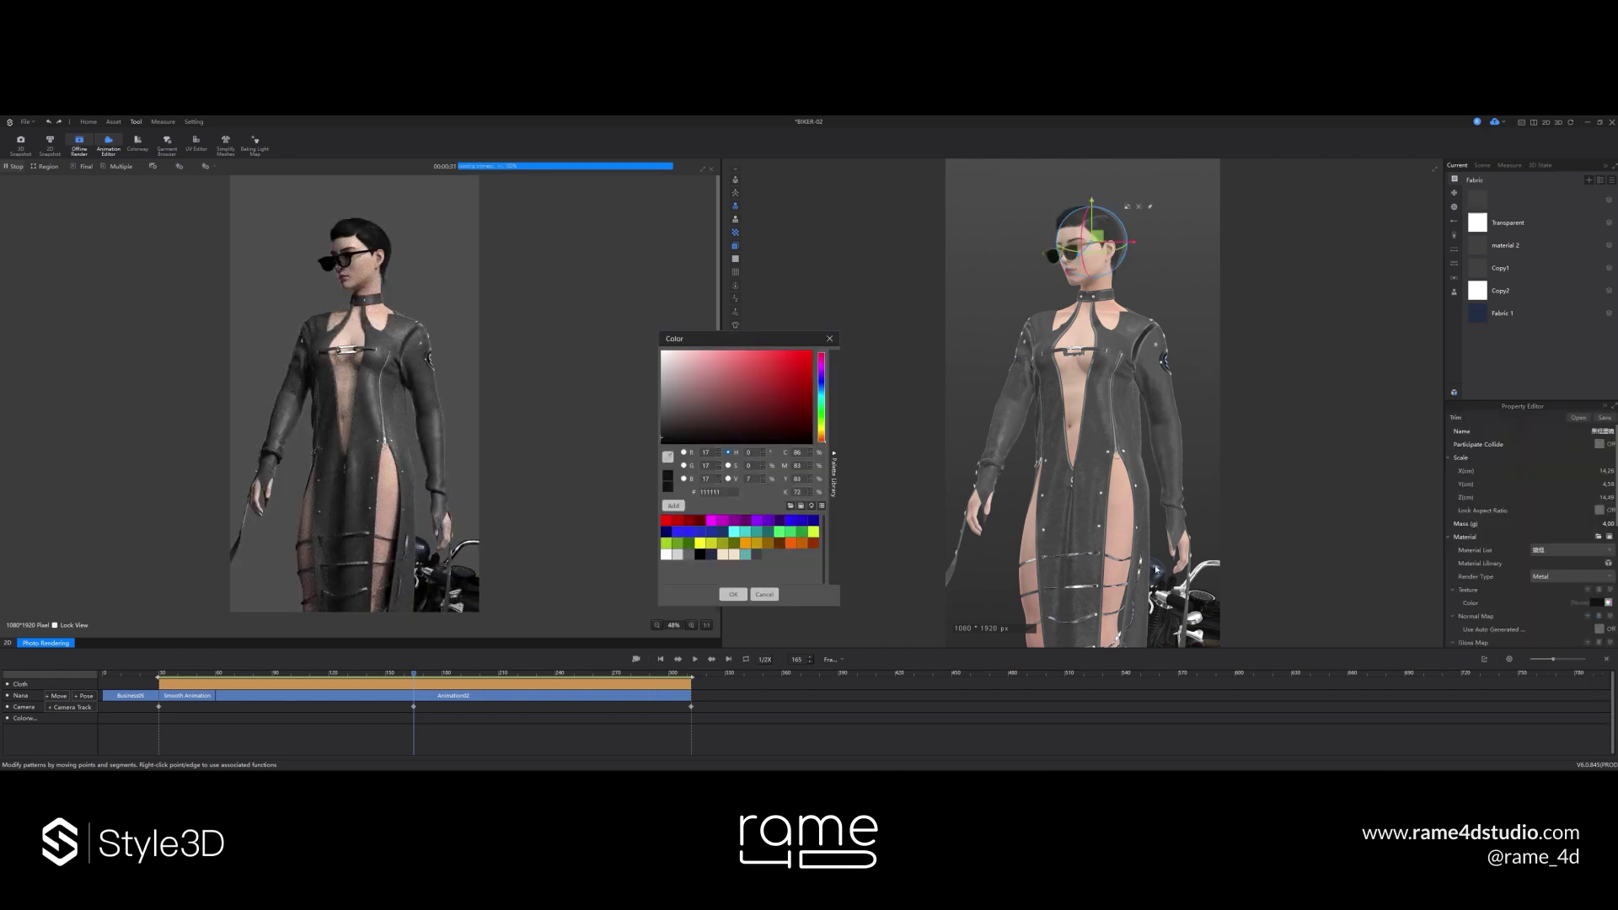
pyautogui.click(756, 555)
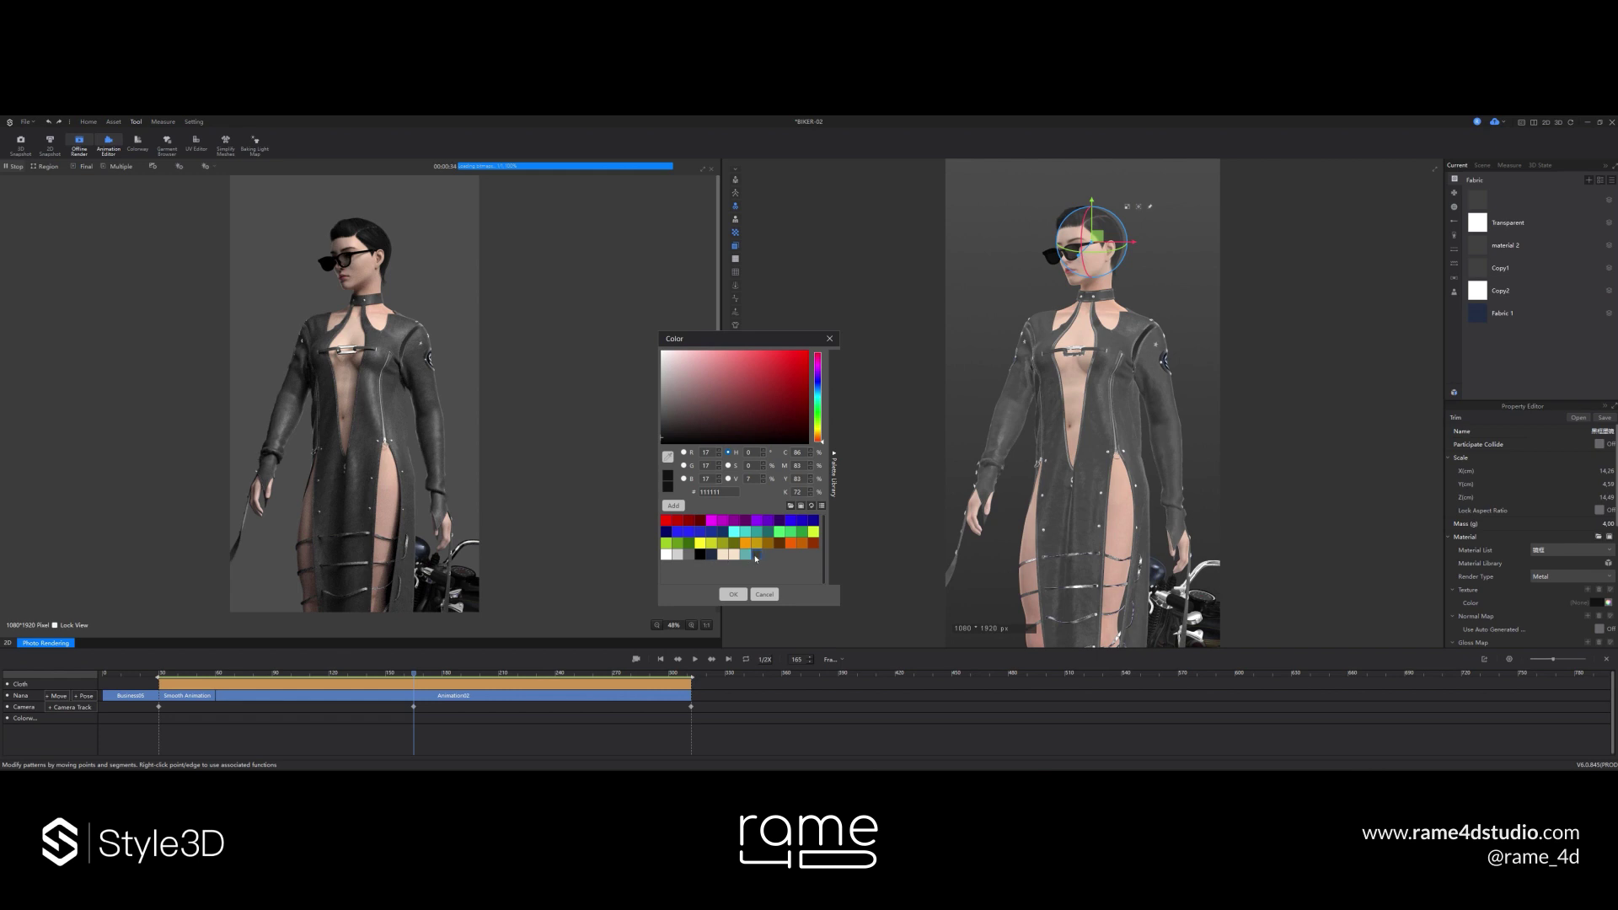
pyautogui.click(733, 594)
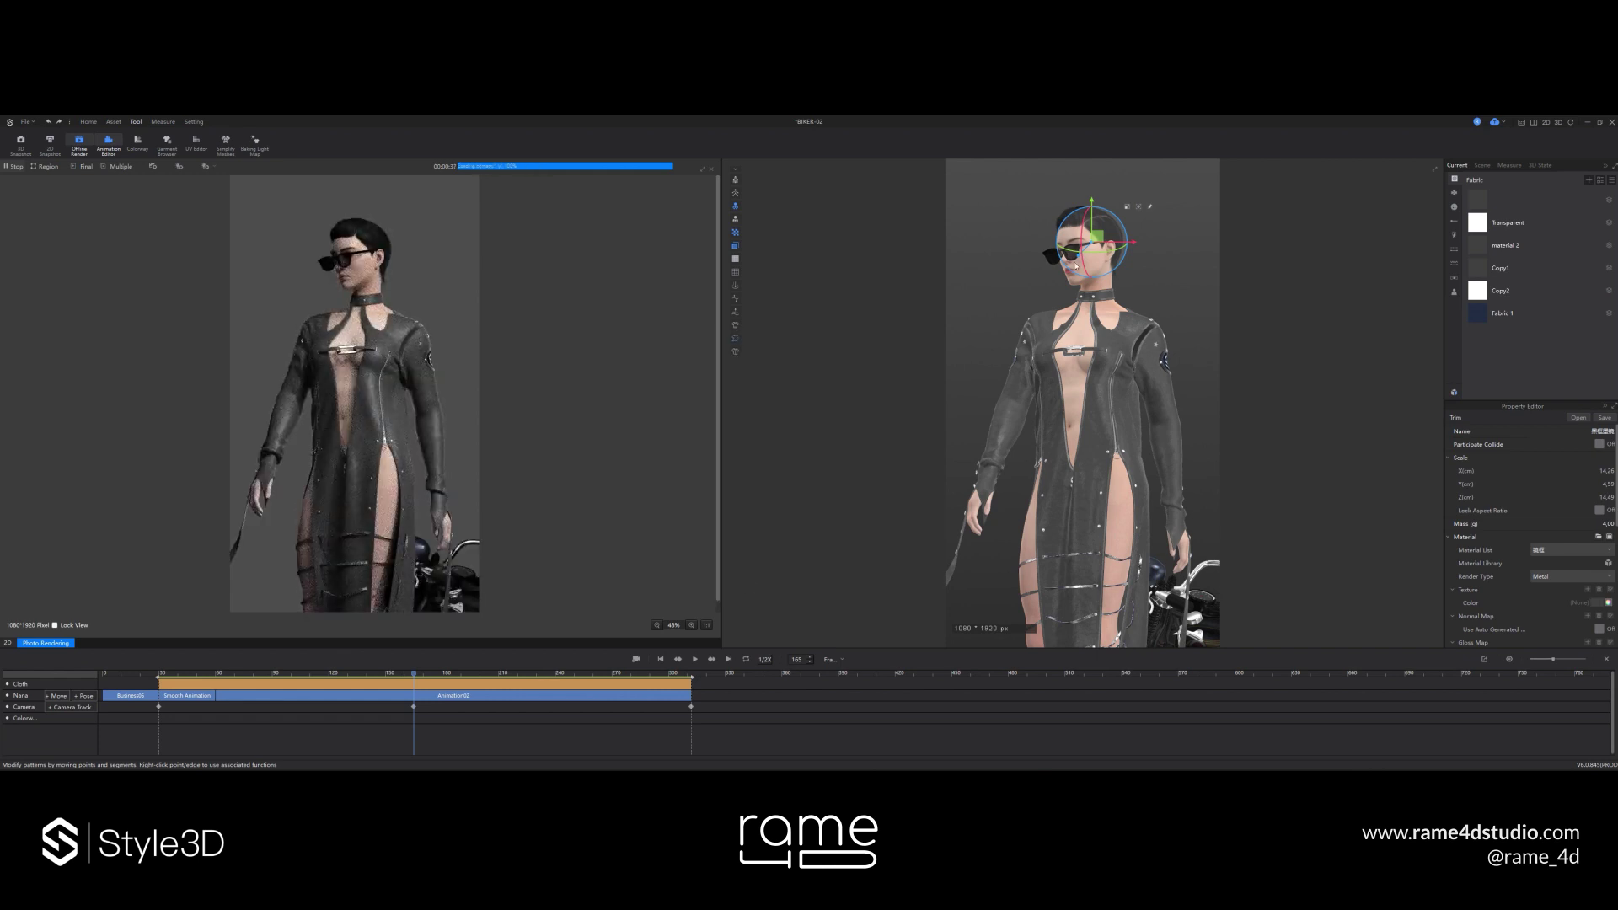
pyautogui.press('Escape')
pyautogui.click(16, 169)
pyautogui.click(16, 170)
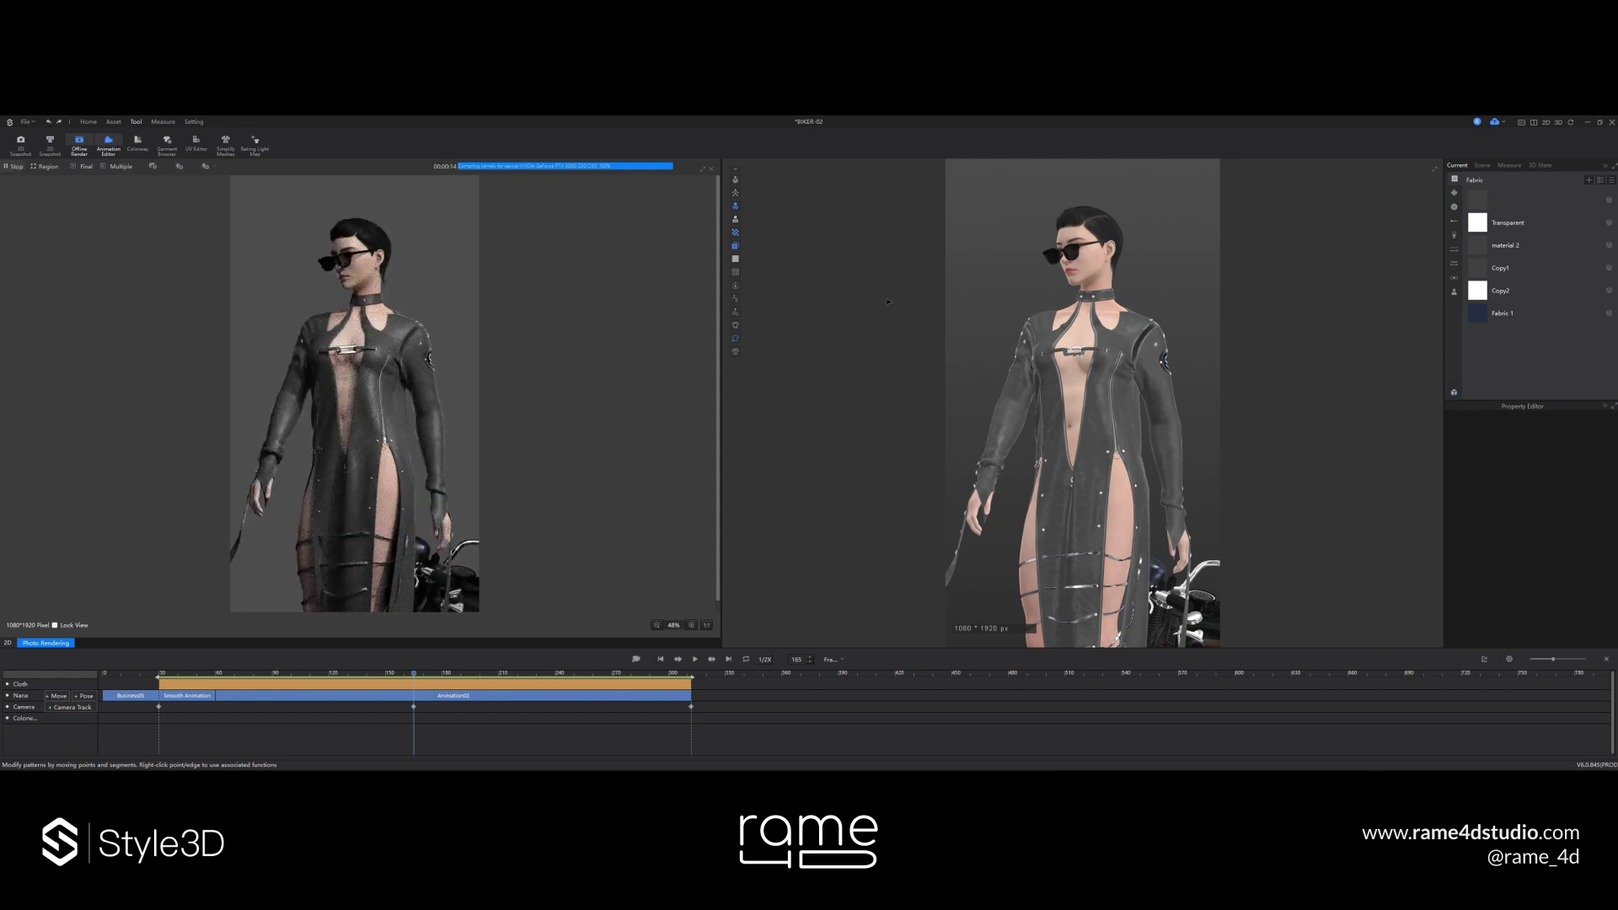
# - Check the sunglasses in a close-up of the face and set their render type back to Silk
pyautogui.scroll(5, 1104, 253)
pyautogui.moveTo(1114, 184); pyautogui.dragTo(1152, 437, button='middle')
pyautogui.scroll(5, 1153, 438)
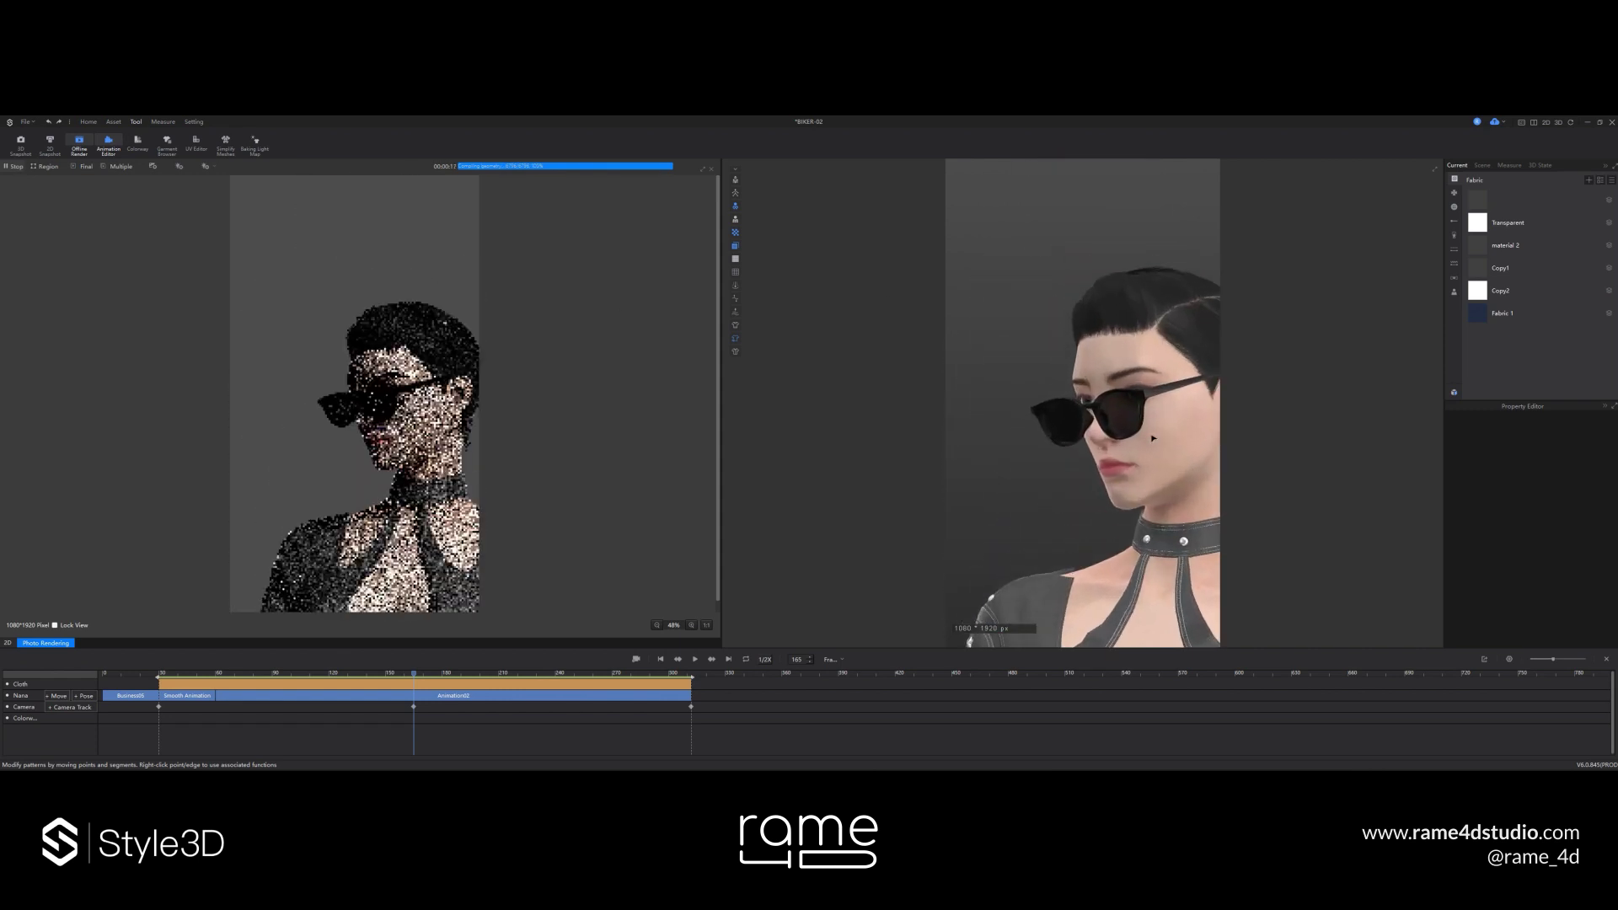
pyautogui.click(1153, 437)
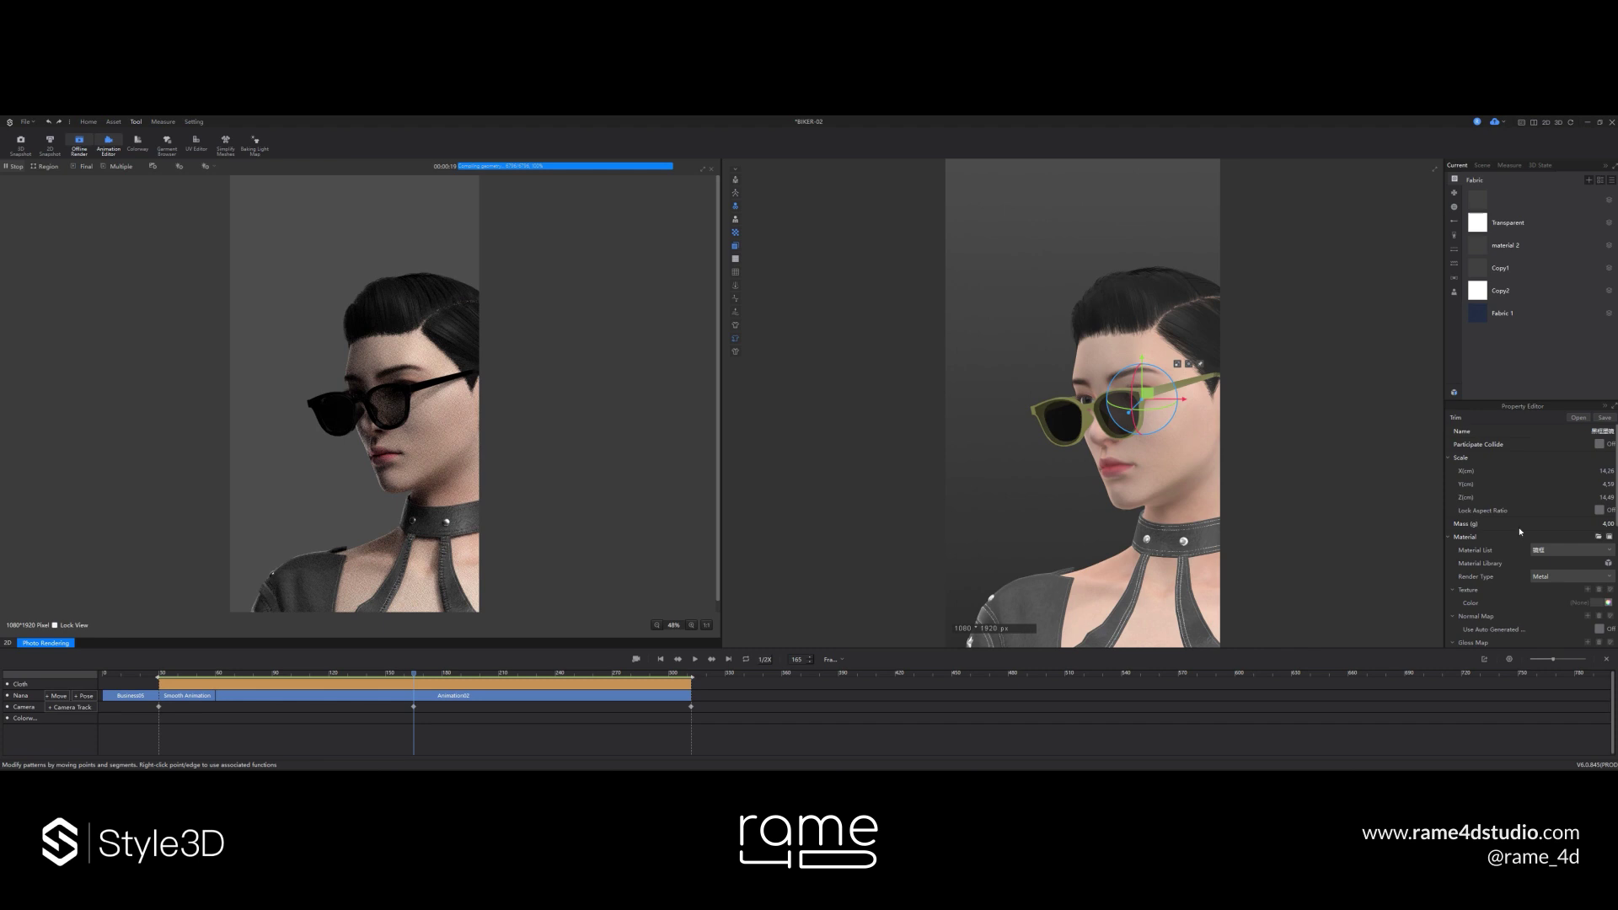
pyautogui.click(1569, 580)
pyautogui.click(1016, 330)
pyautogui.click(1117, 416)
pyautogui.click(1086, 418)
pyautogui.click(1087, 419)
pyautogui.click(1551, 578)
pyautogui.click(1551, 580)
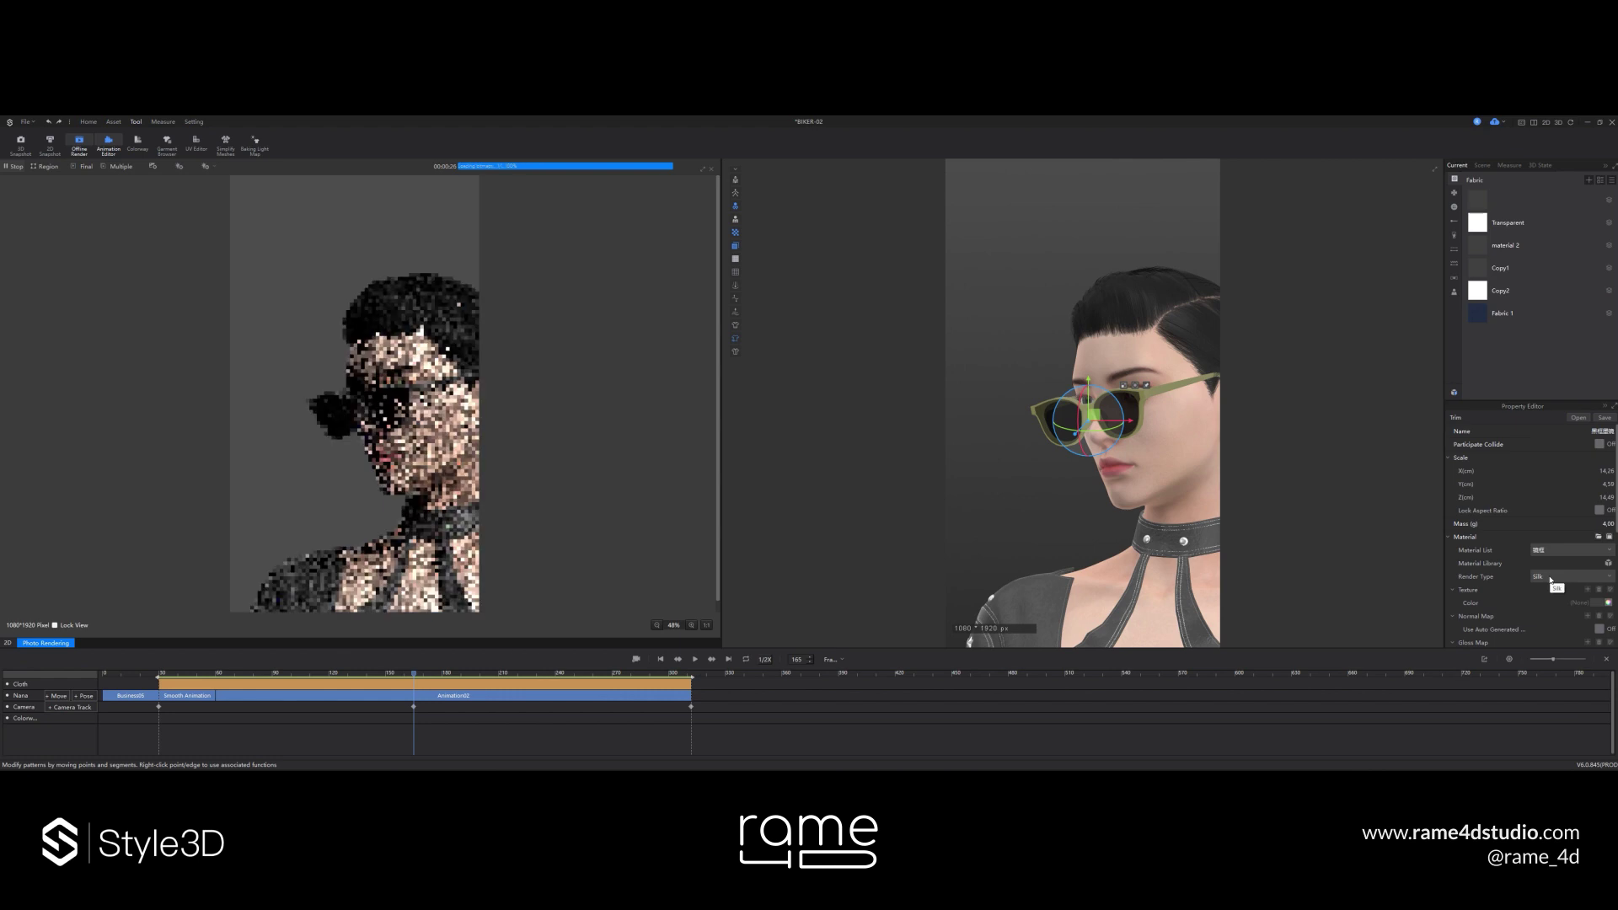
pyautogui.click(1003, 423)
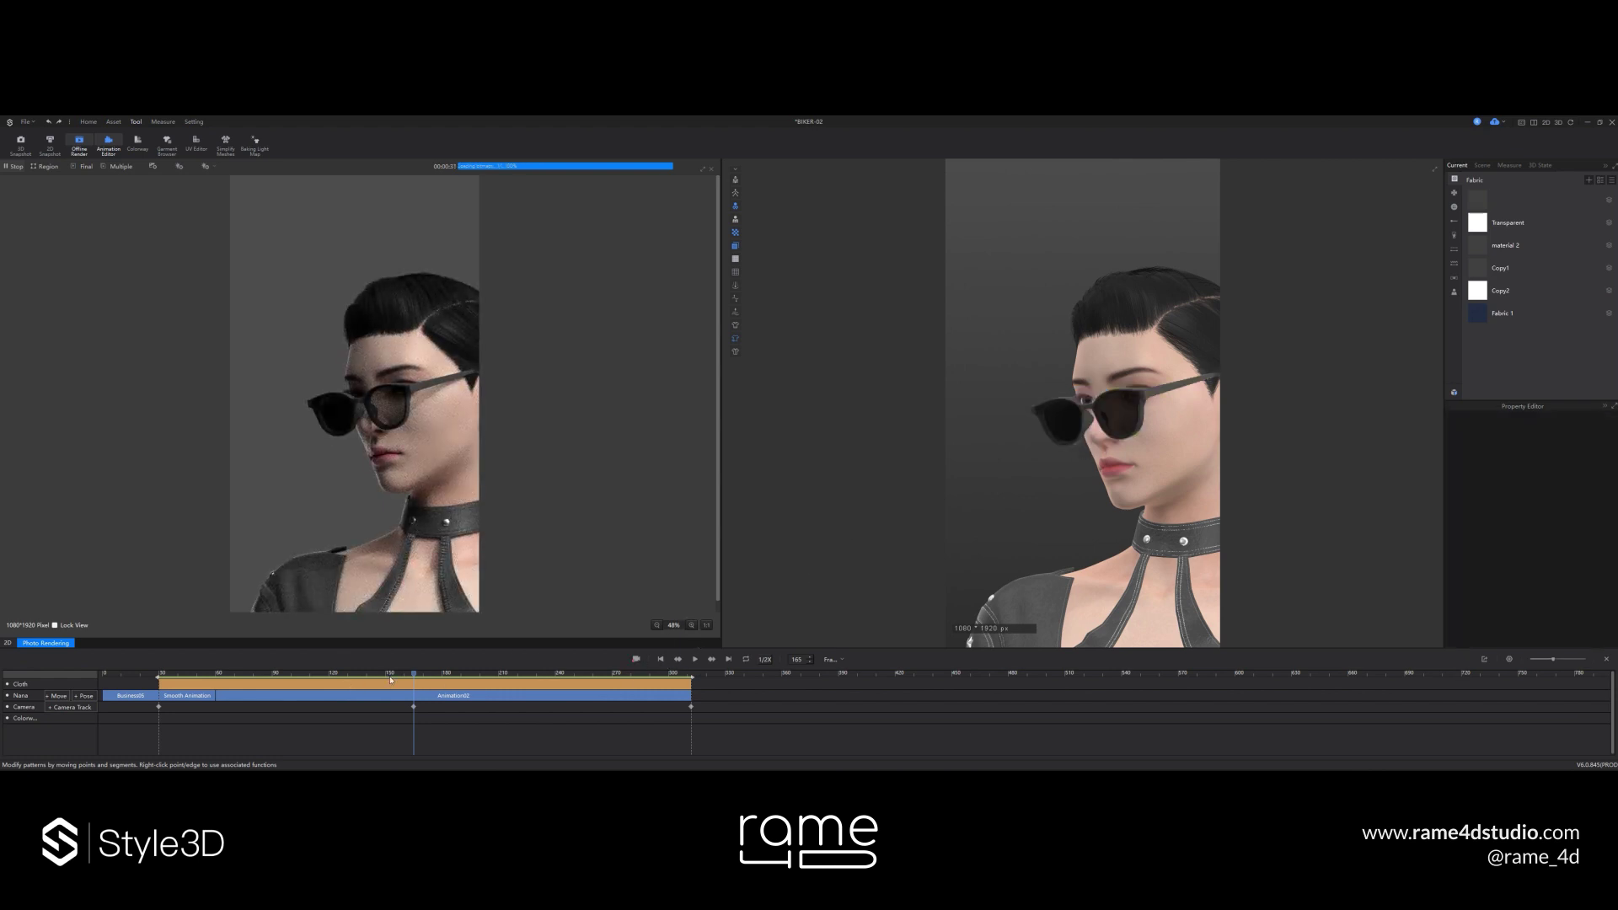
# - Move the playhead back to about frame 137 to check the render at that pose
pyautogui.click(363, 678)
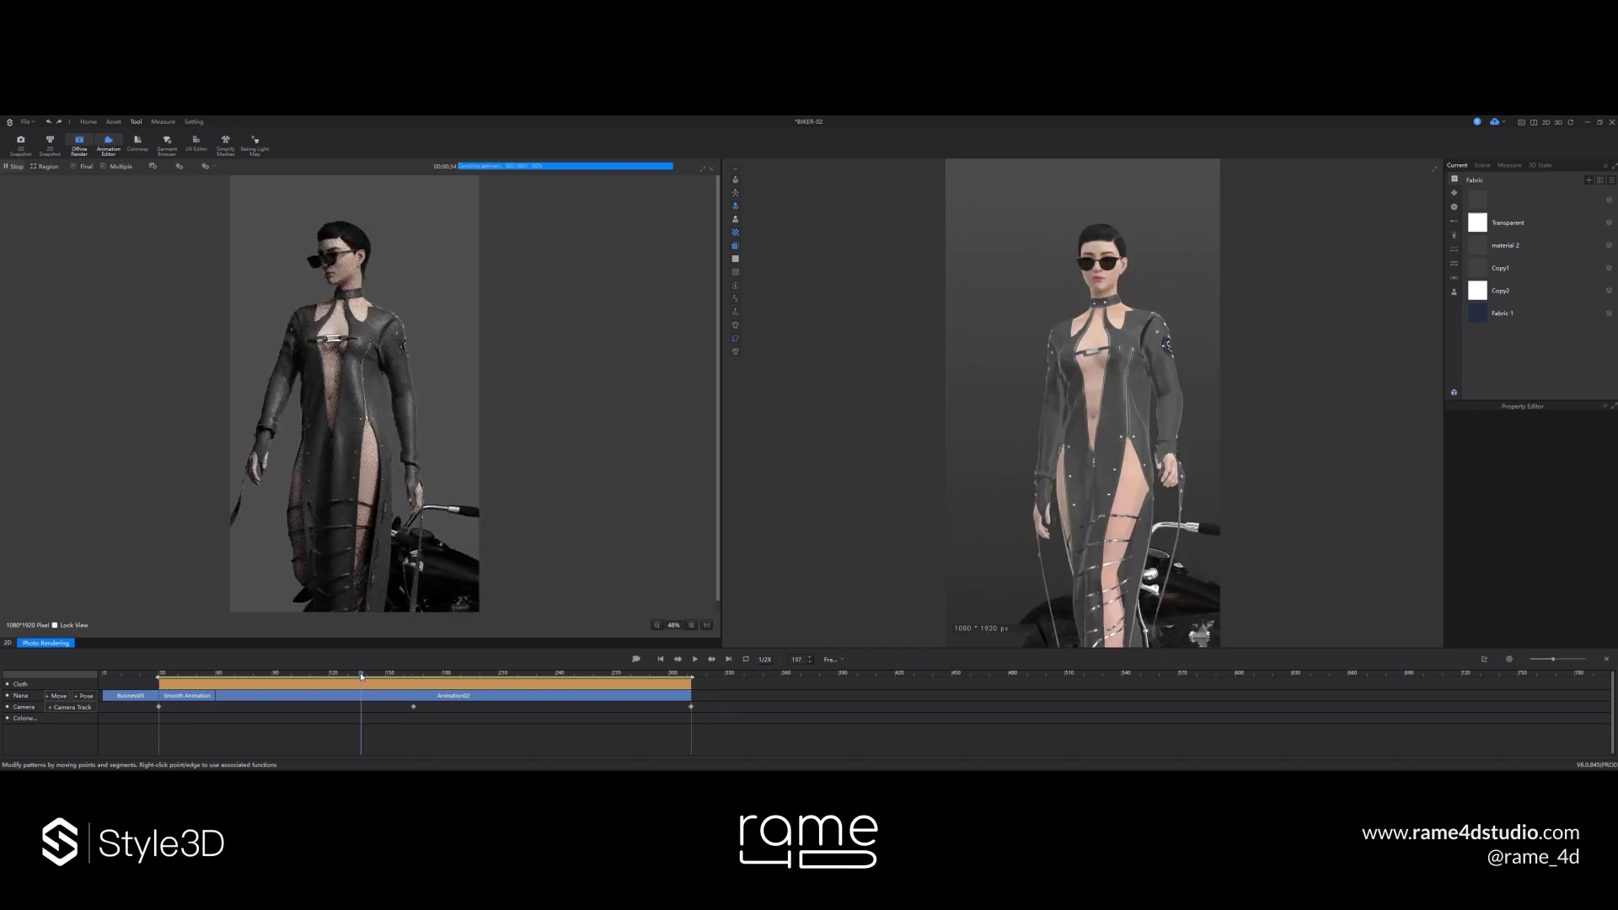